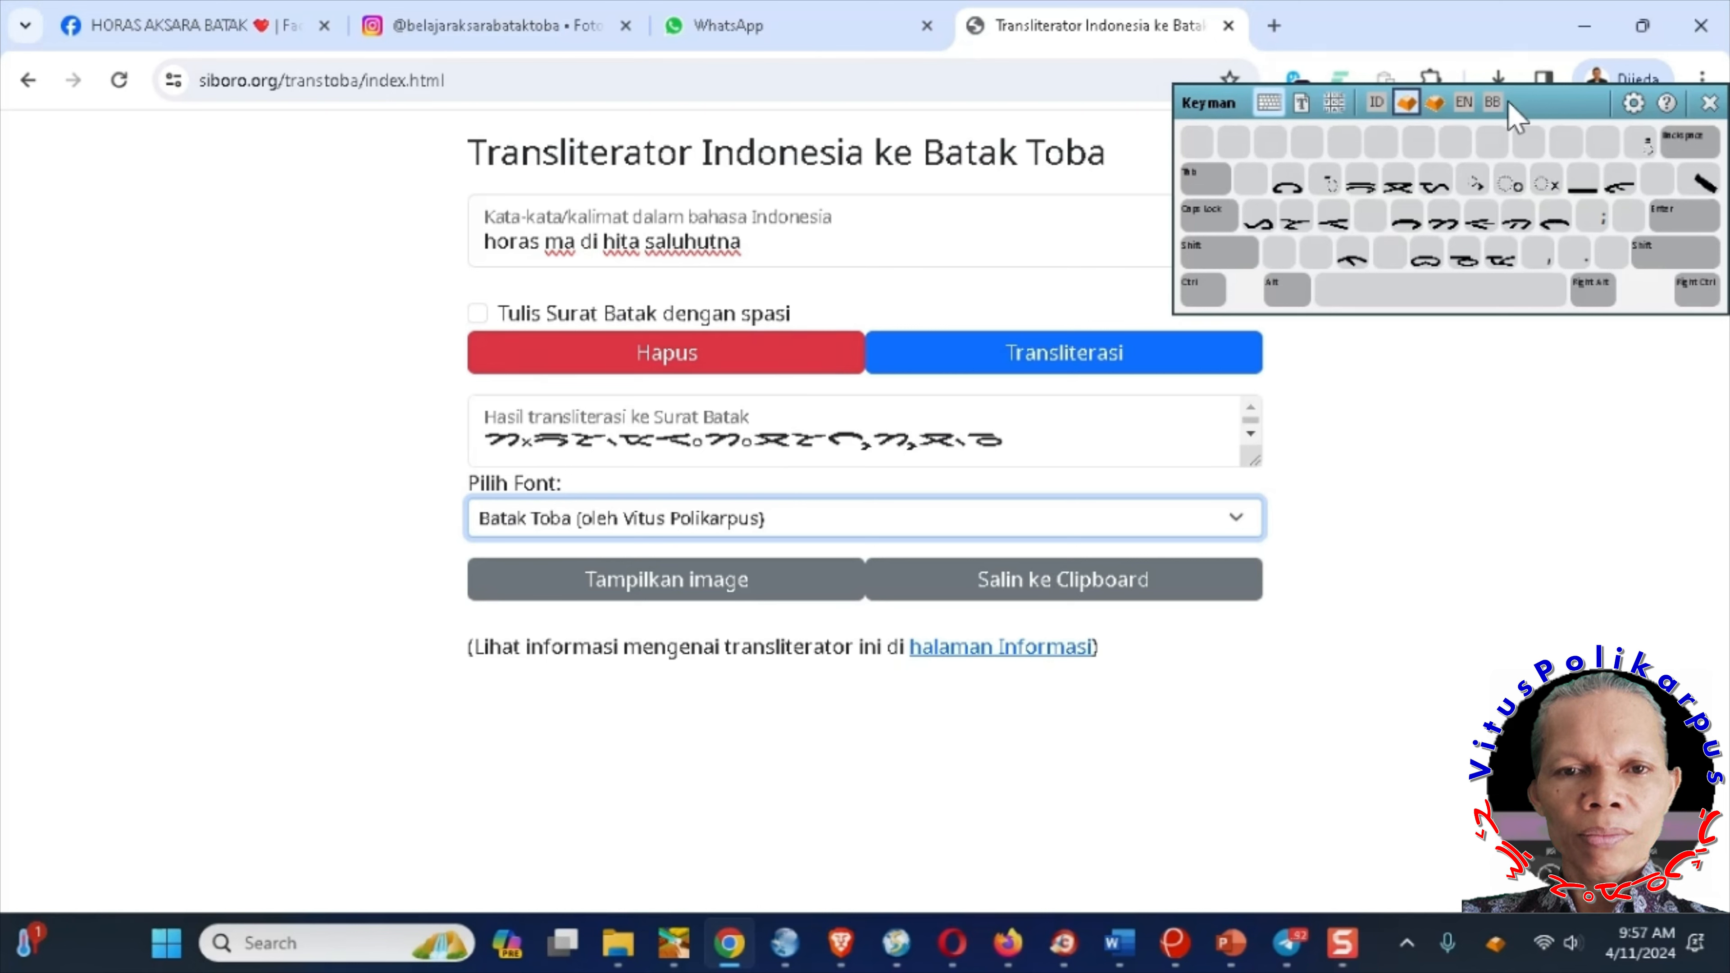
- Change the result font to Noto Sans Batak (oleh Google) and transliterate the Indonesian sentence again
left_click(1233, 529)
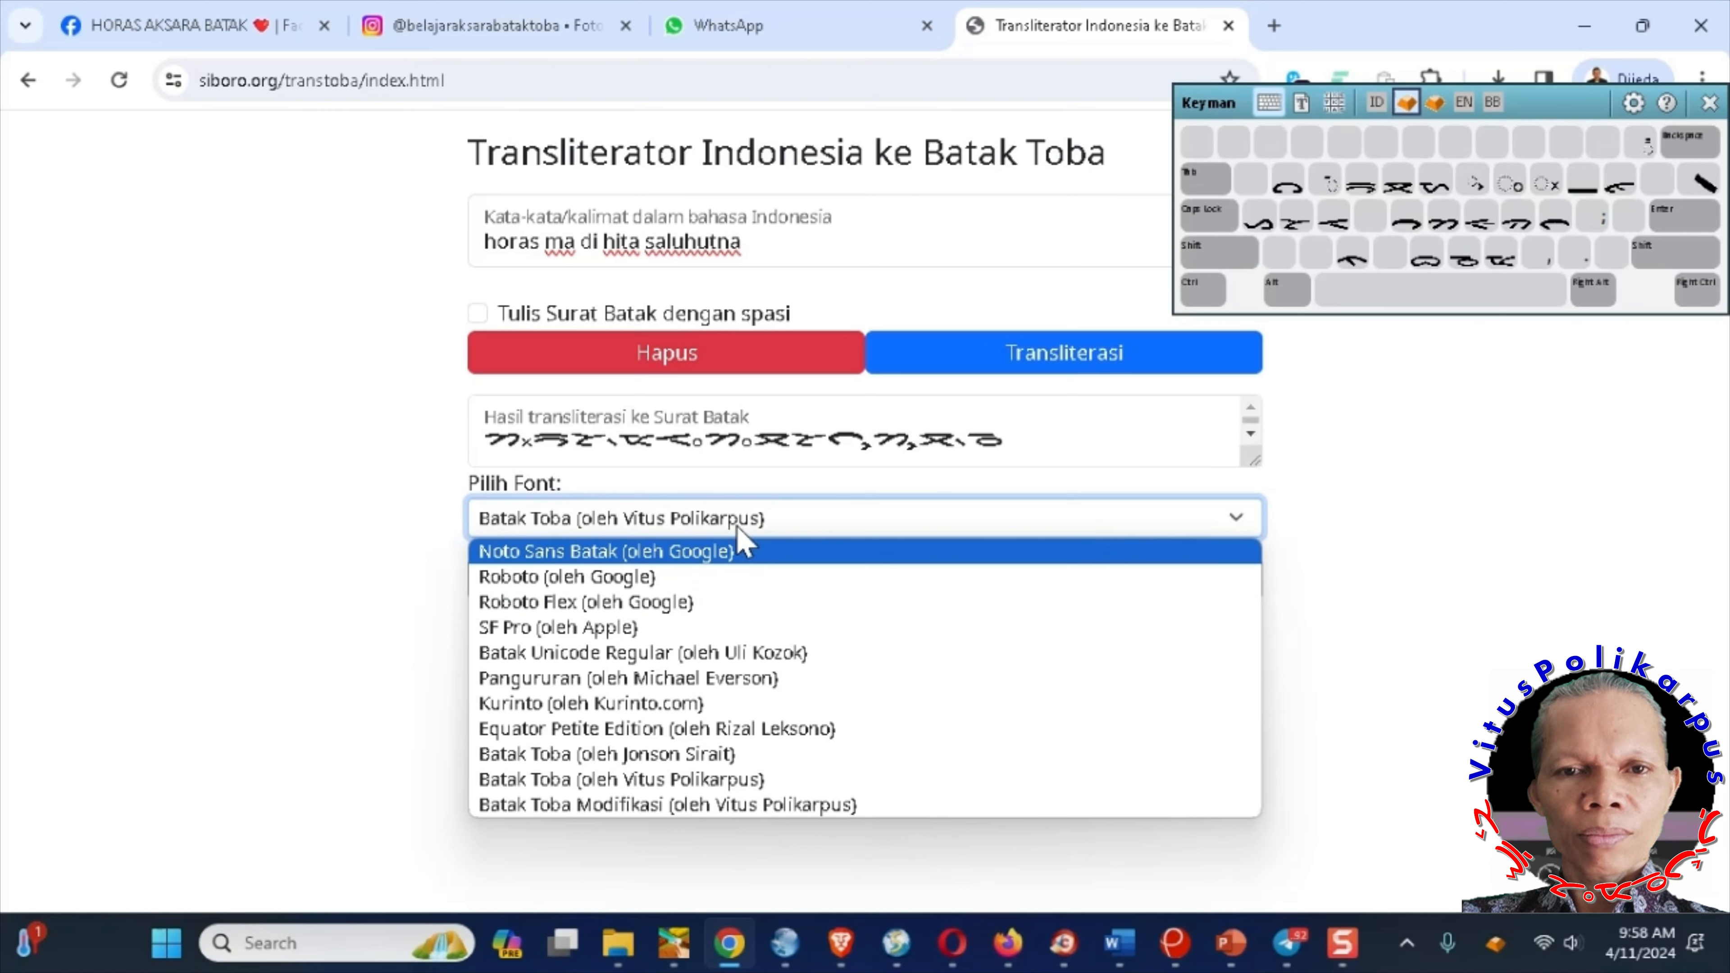
left_click(730, 557)
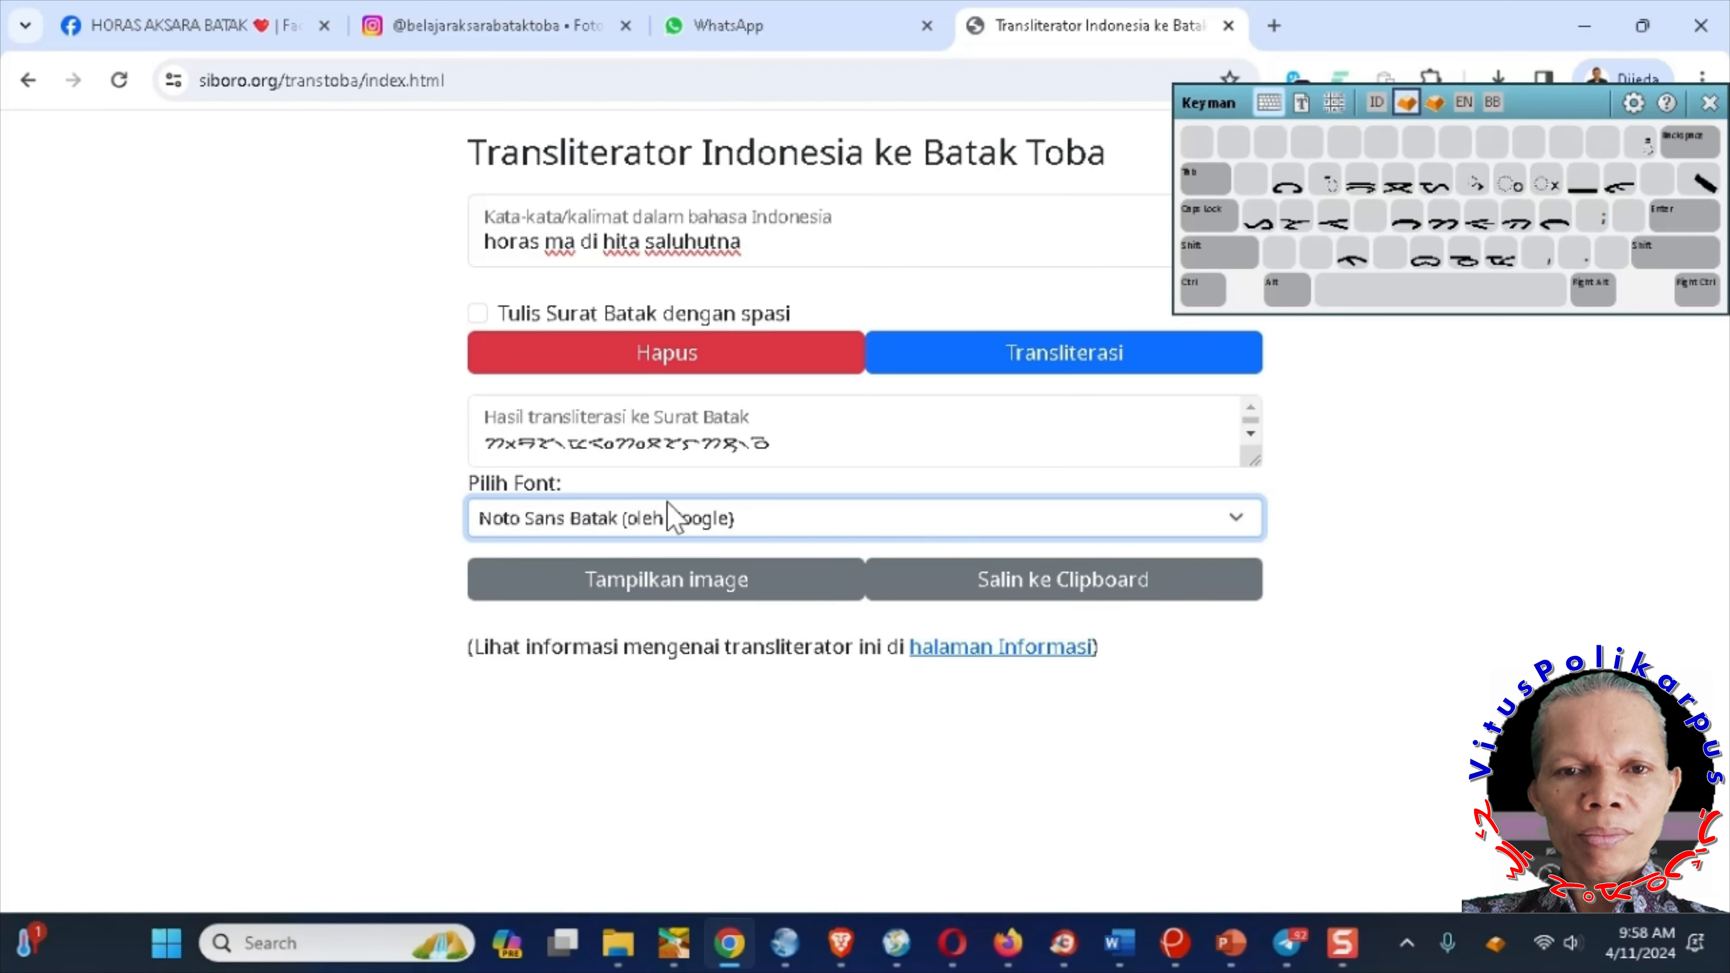
left_click(1027, 372)
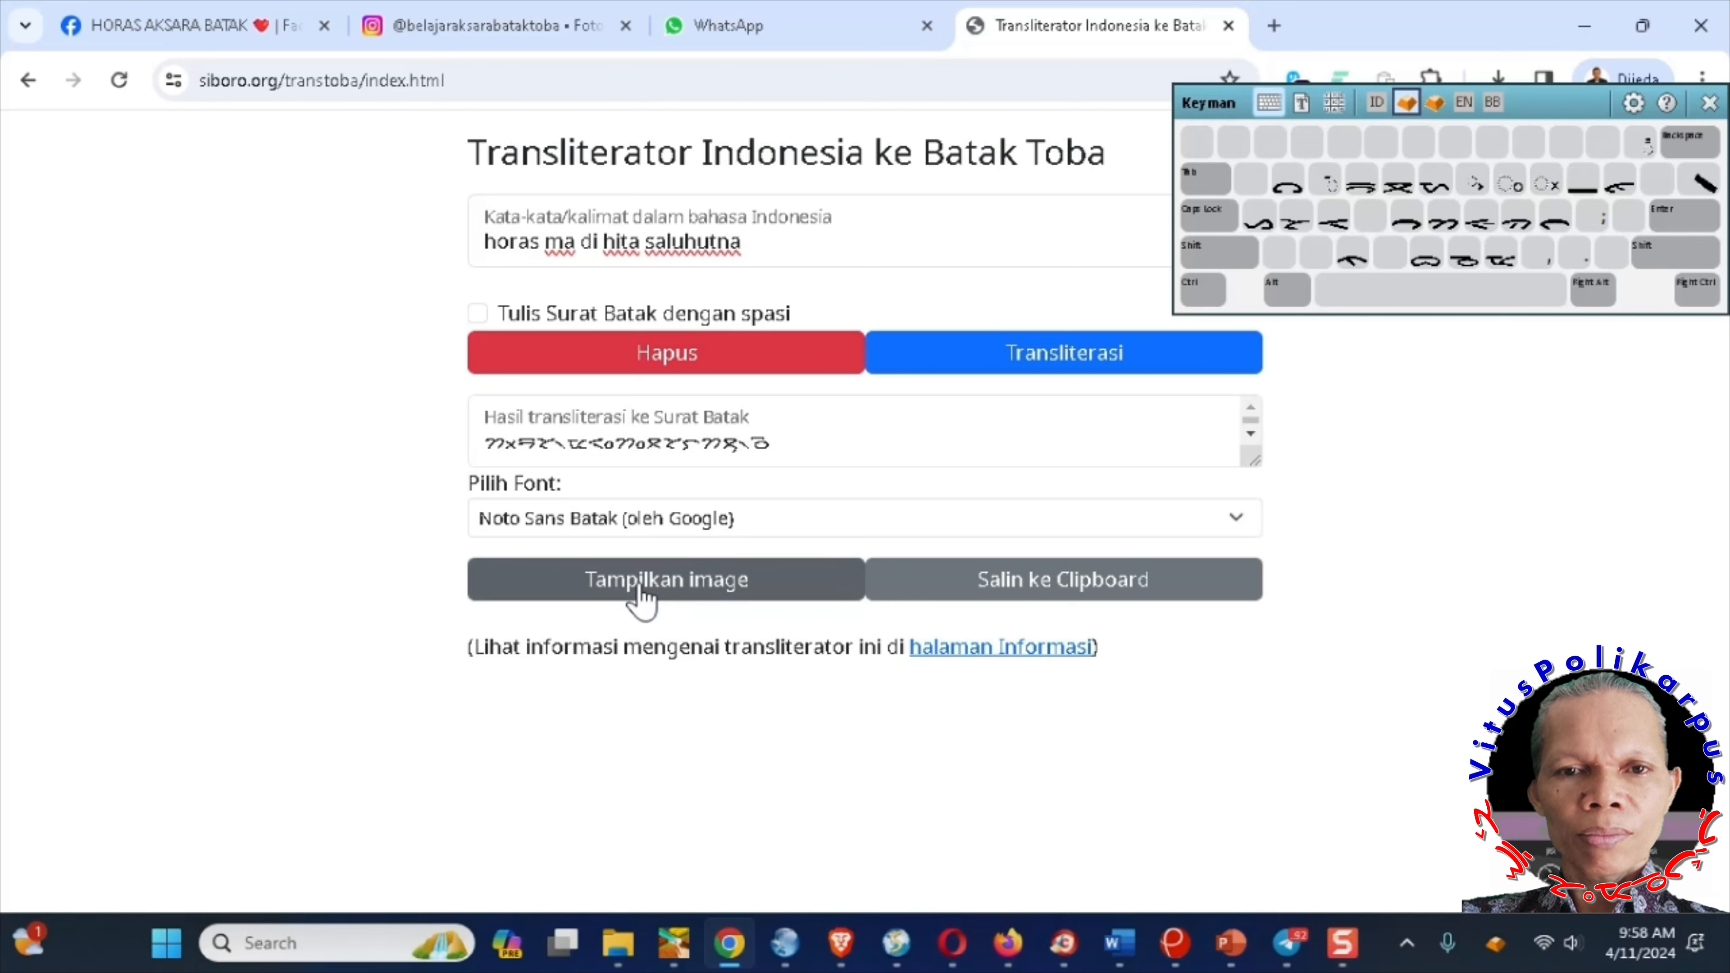
- Clear the result text, regenerate the transliteration of "horas ma di hita saluhutna", and make the result box taller
left_click(734, 447)
key("ctrl+a")
key("BackSpace")
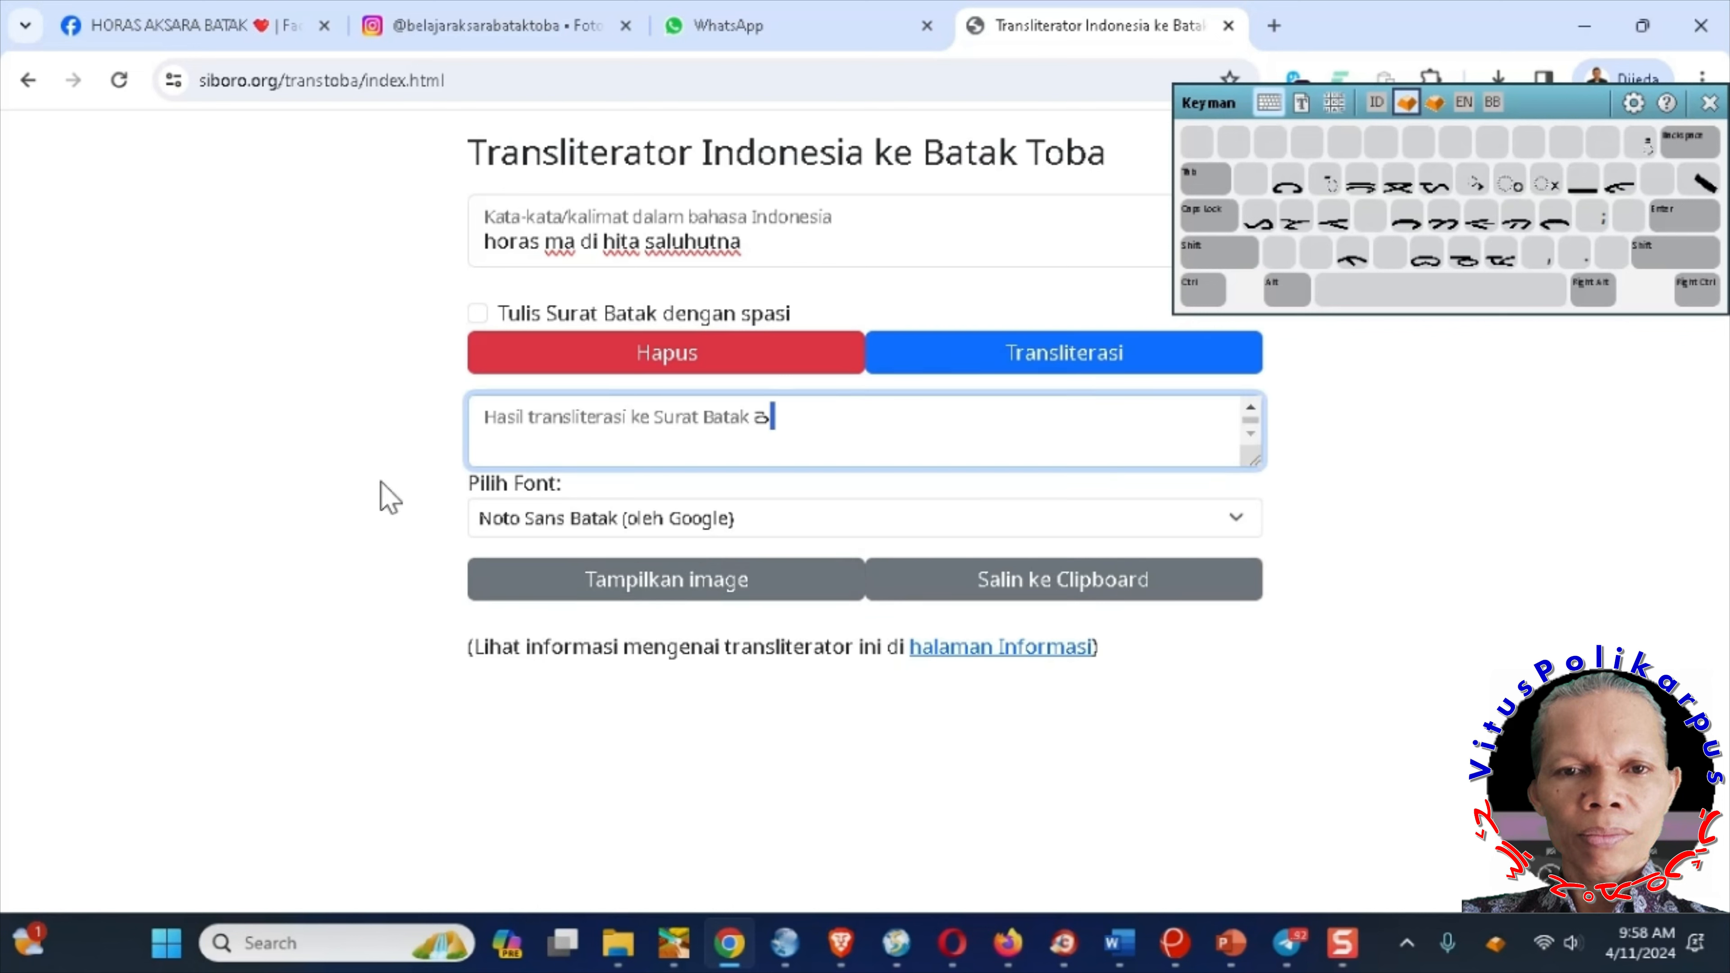
left_click(1059, 360)
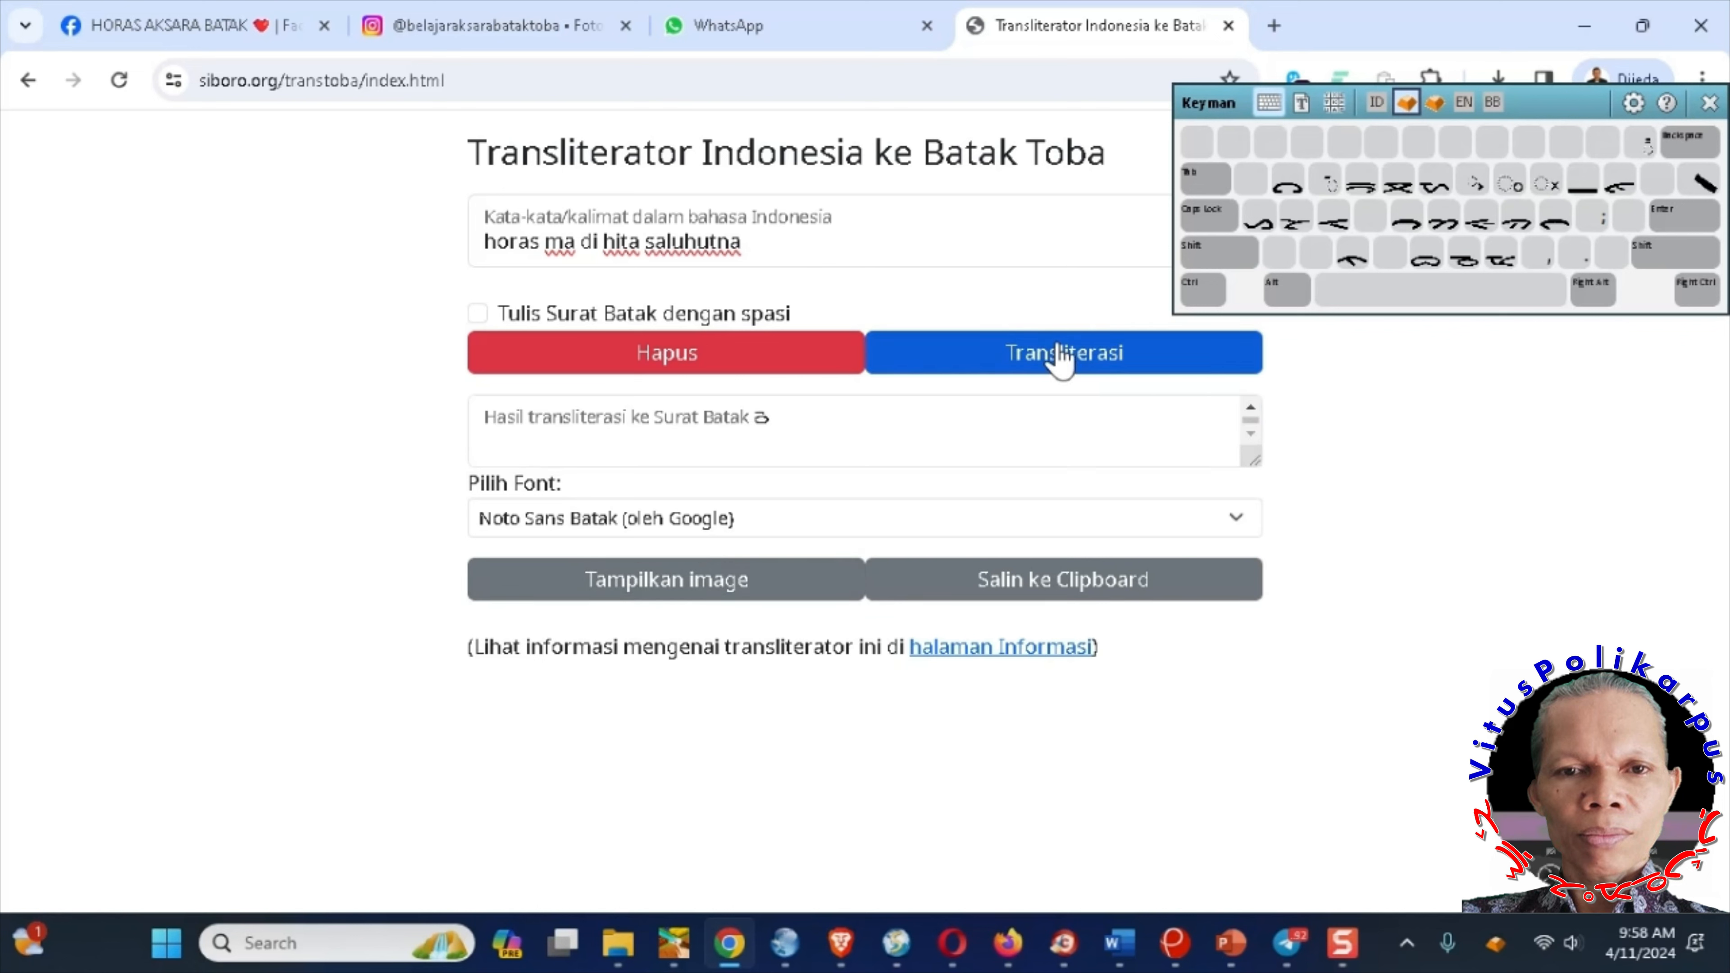
left_click_drag(1251, 463, 1257, 571)
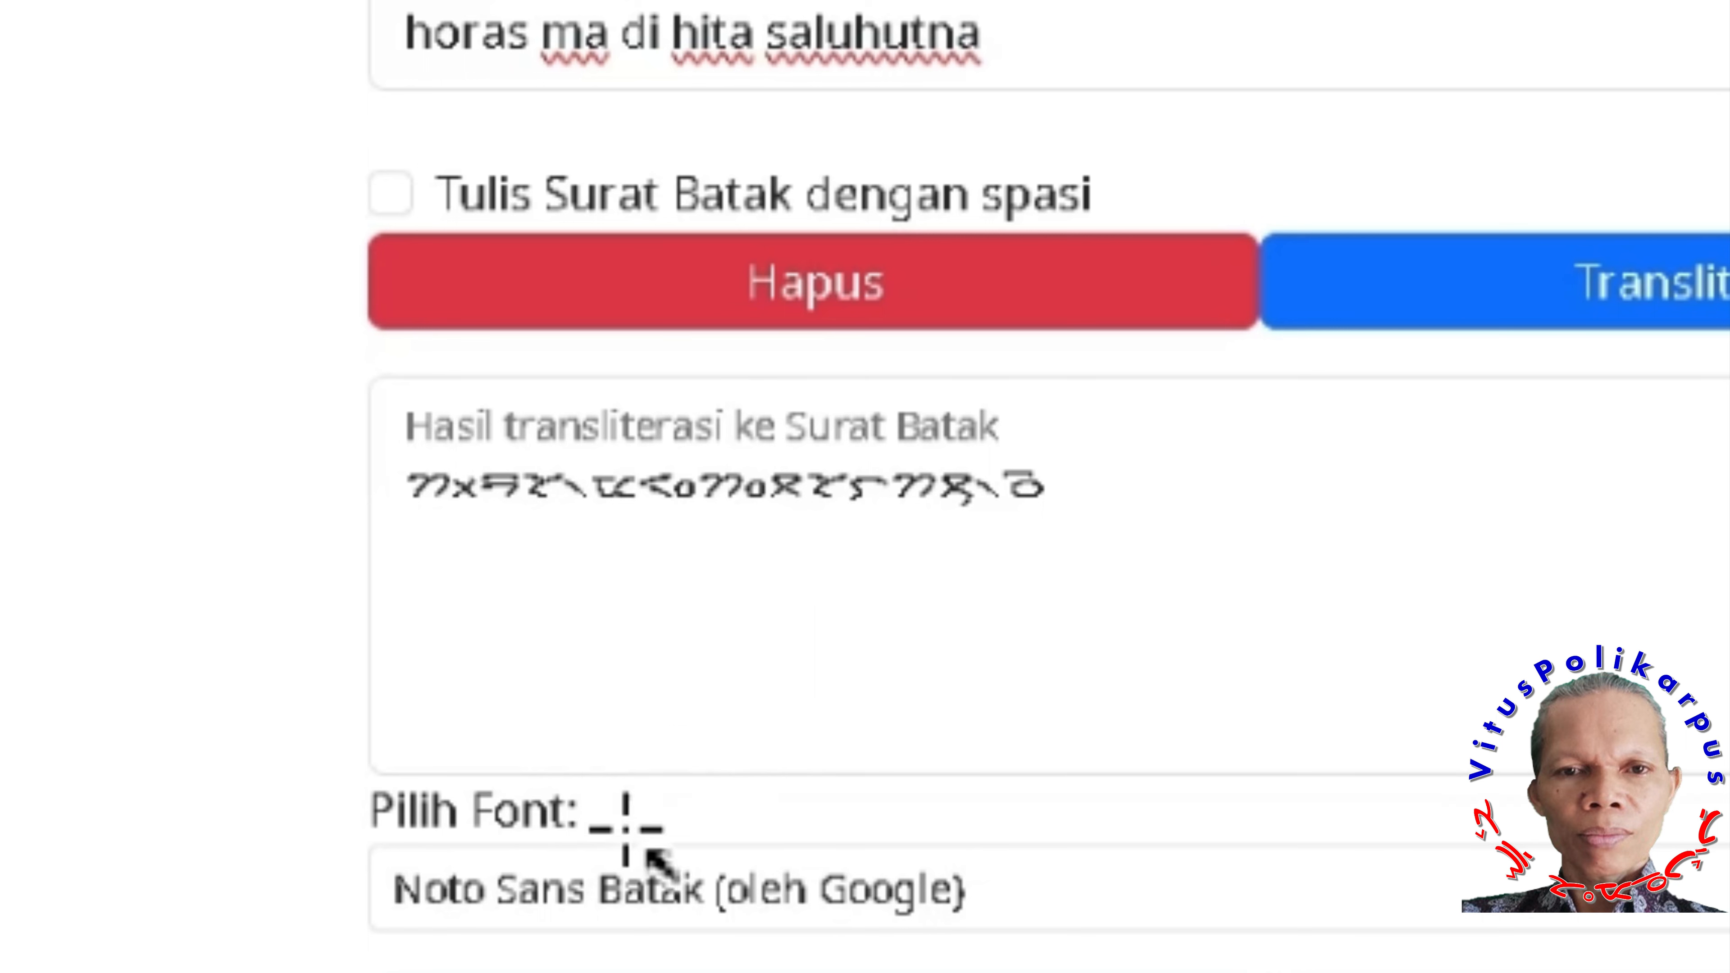
left_click_drag(600, 589, 681, 466)
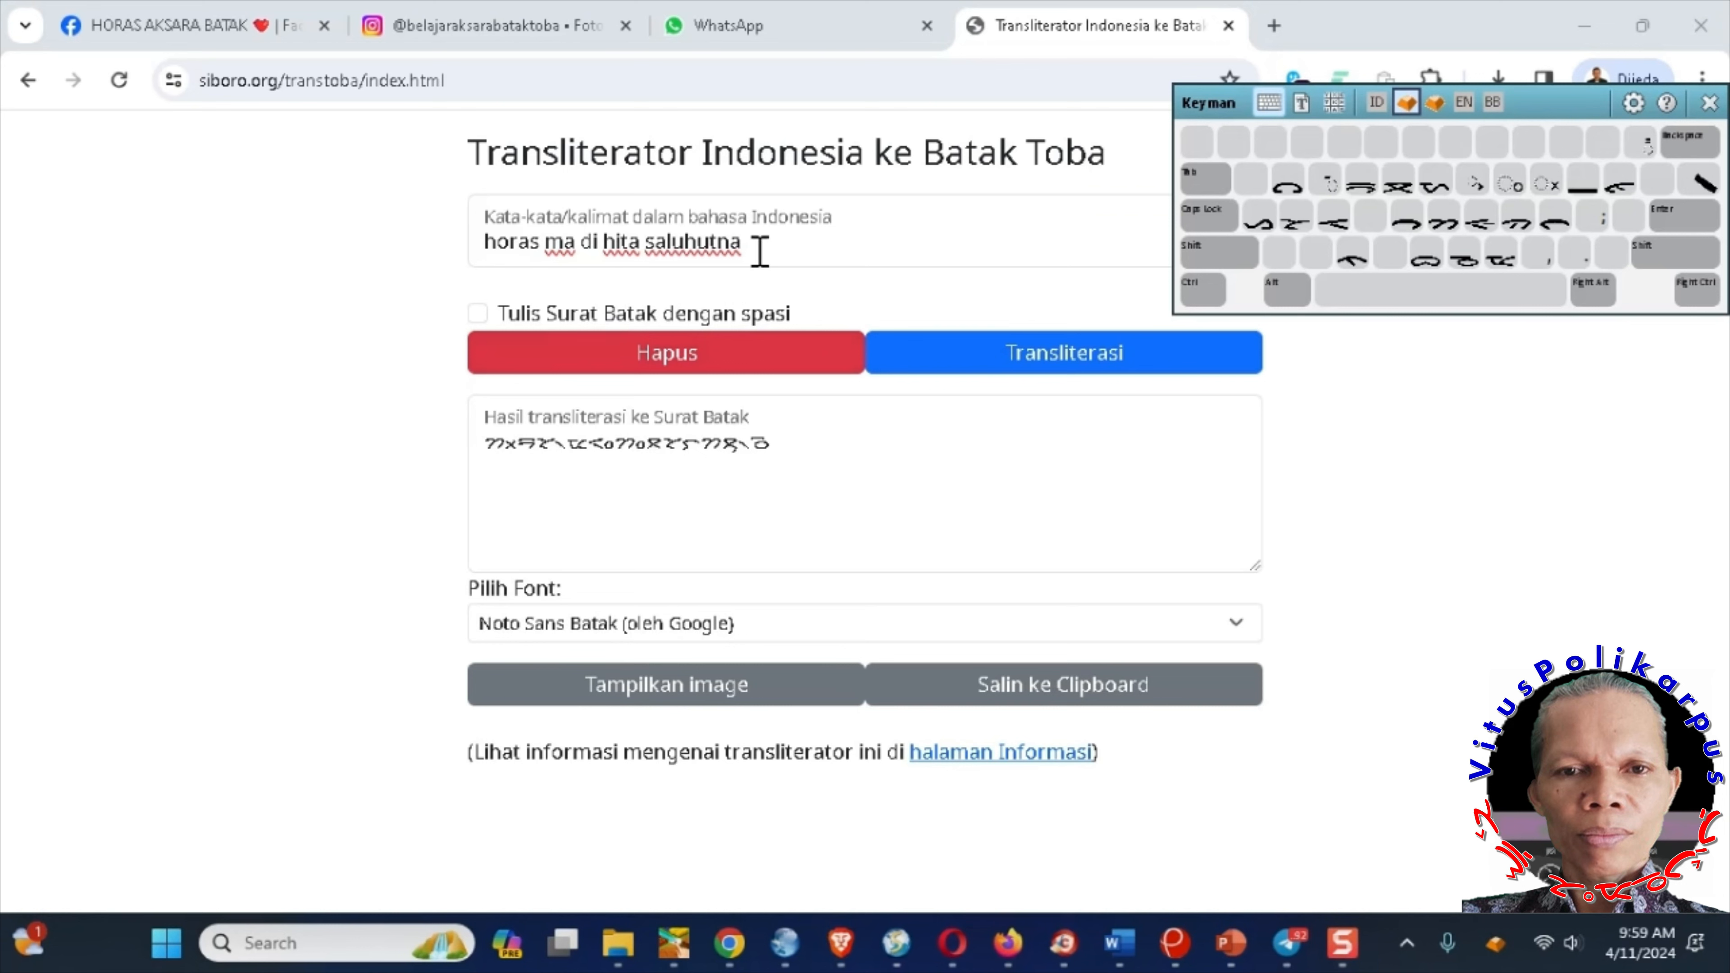
- Replace the source sentence with the Batak letters for gu and lu and transliterate them
left_click_drag(753, 248, 397, 271)
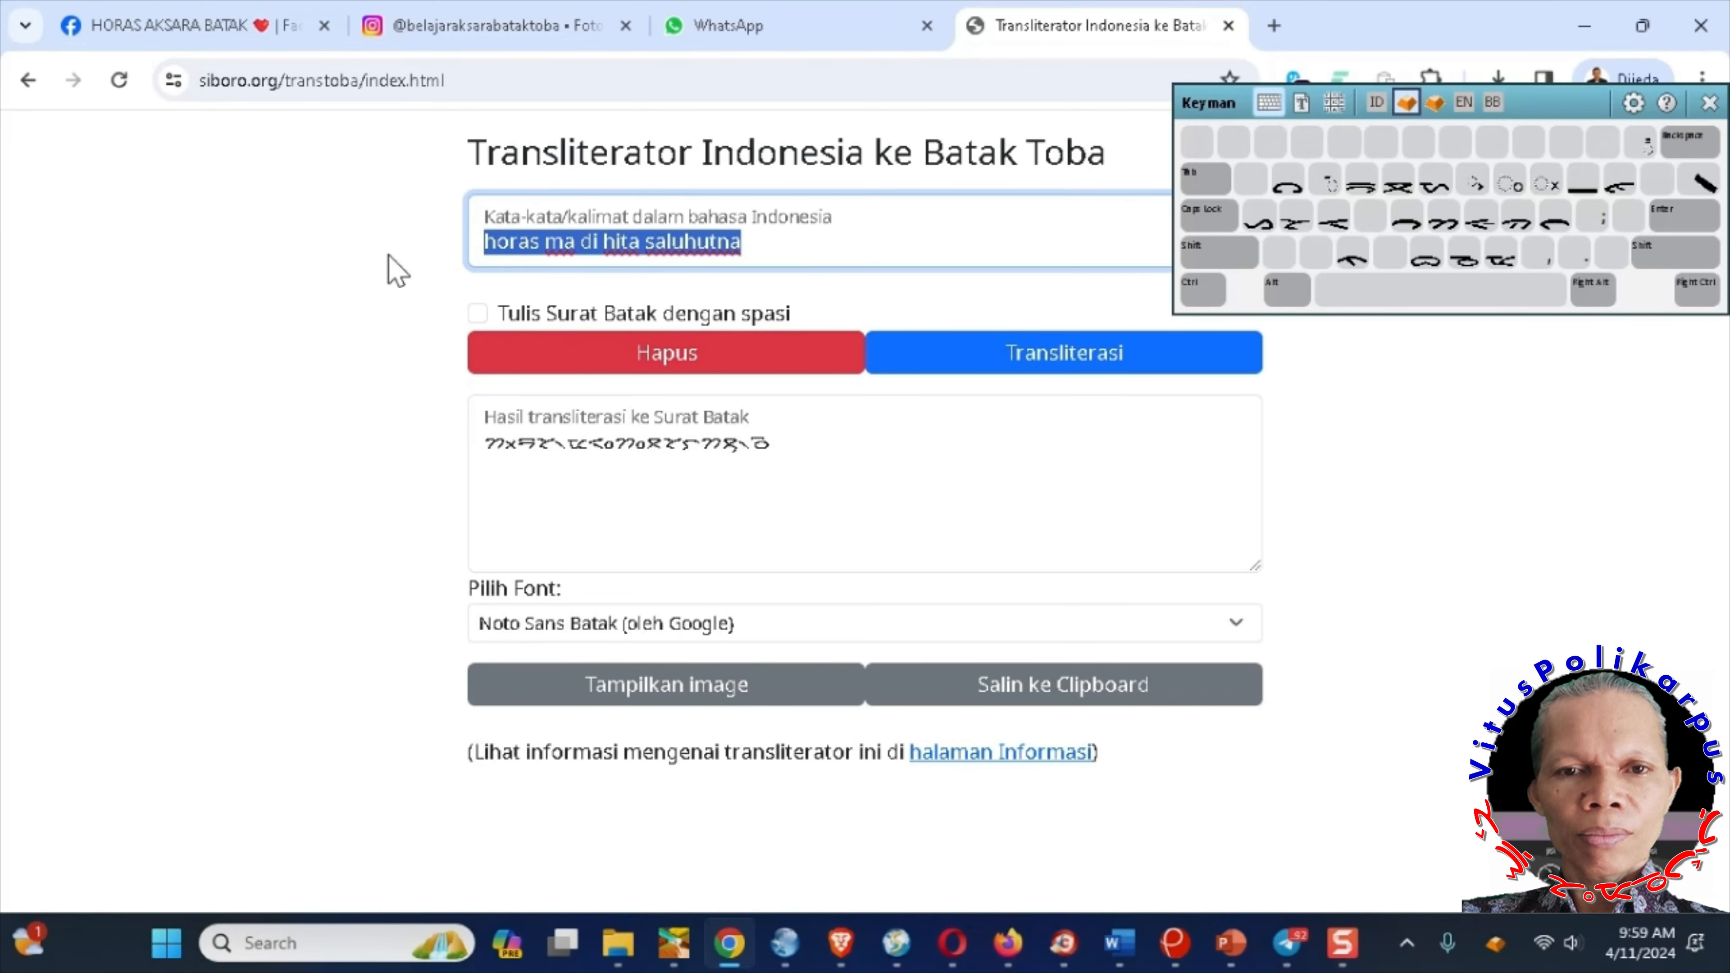
type("ᯎ")
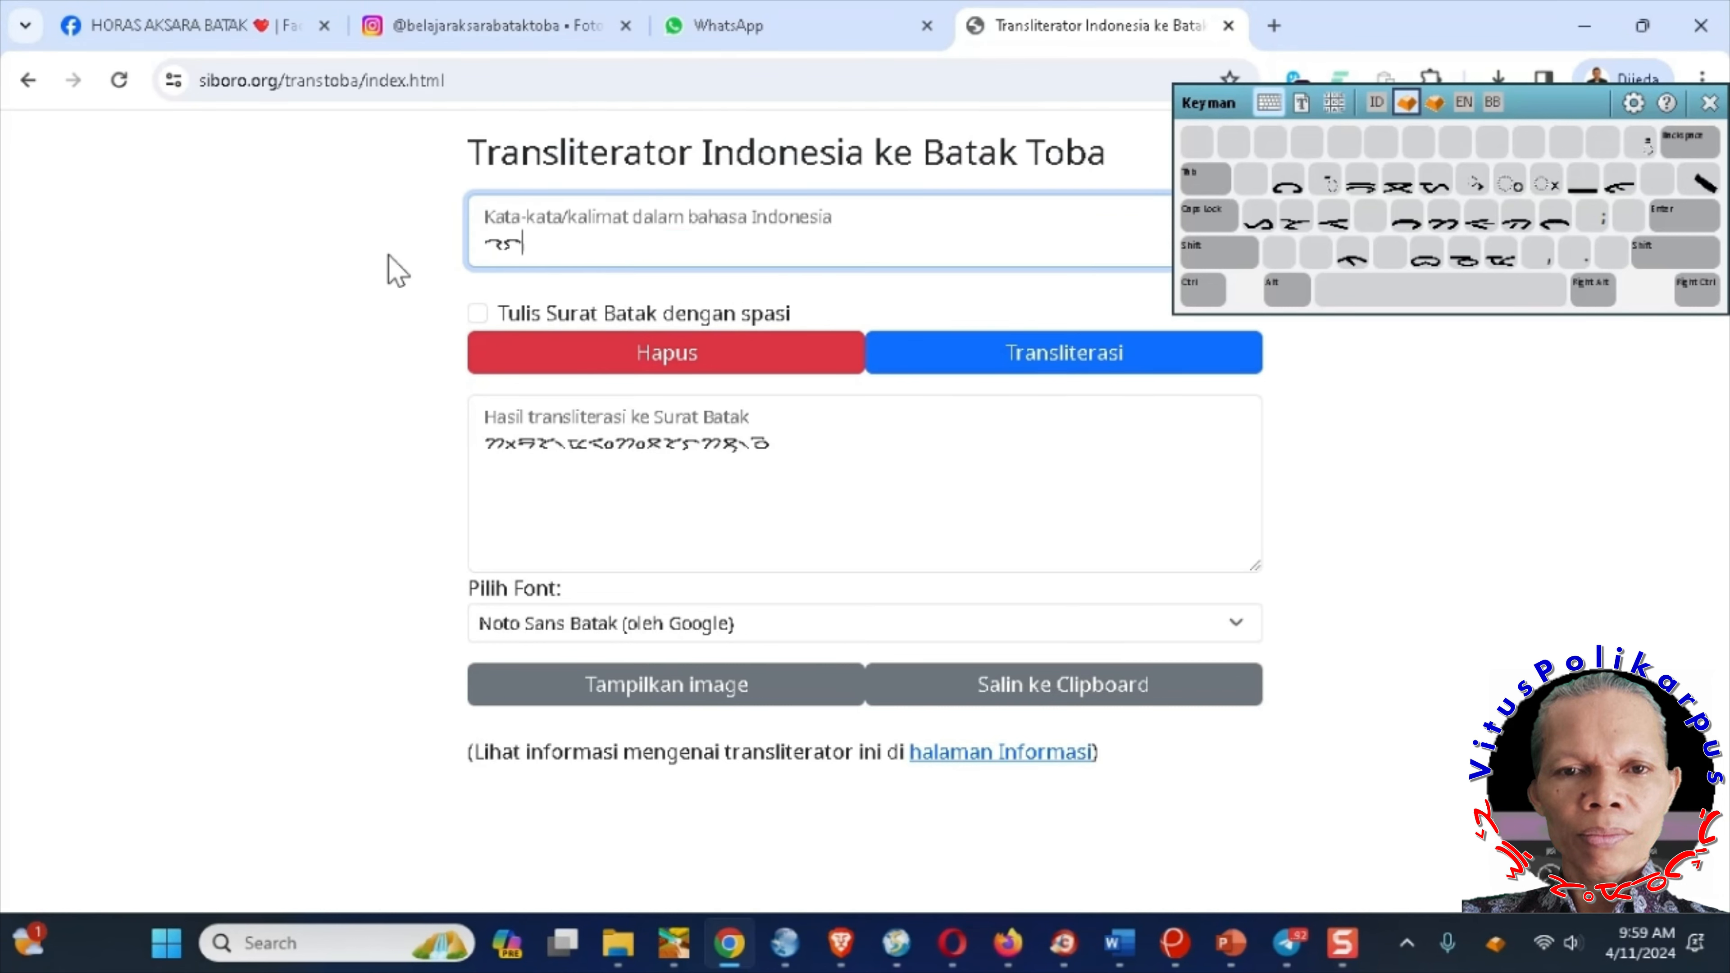
left_click(951, 354)
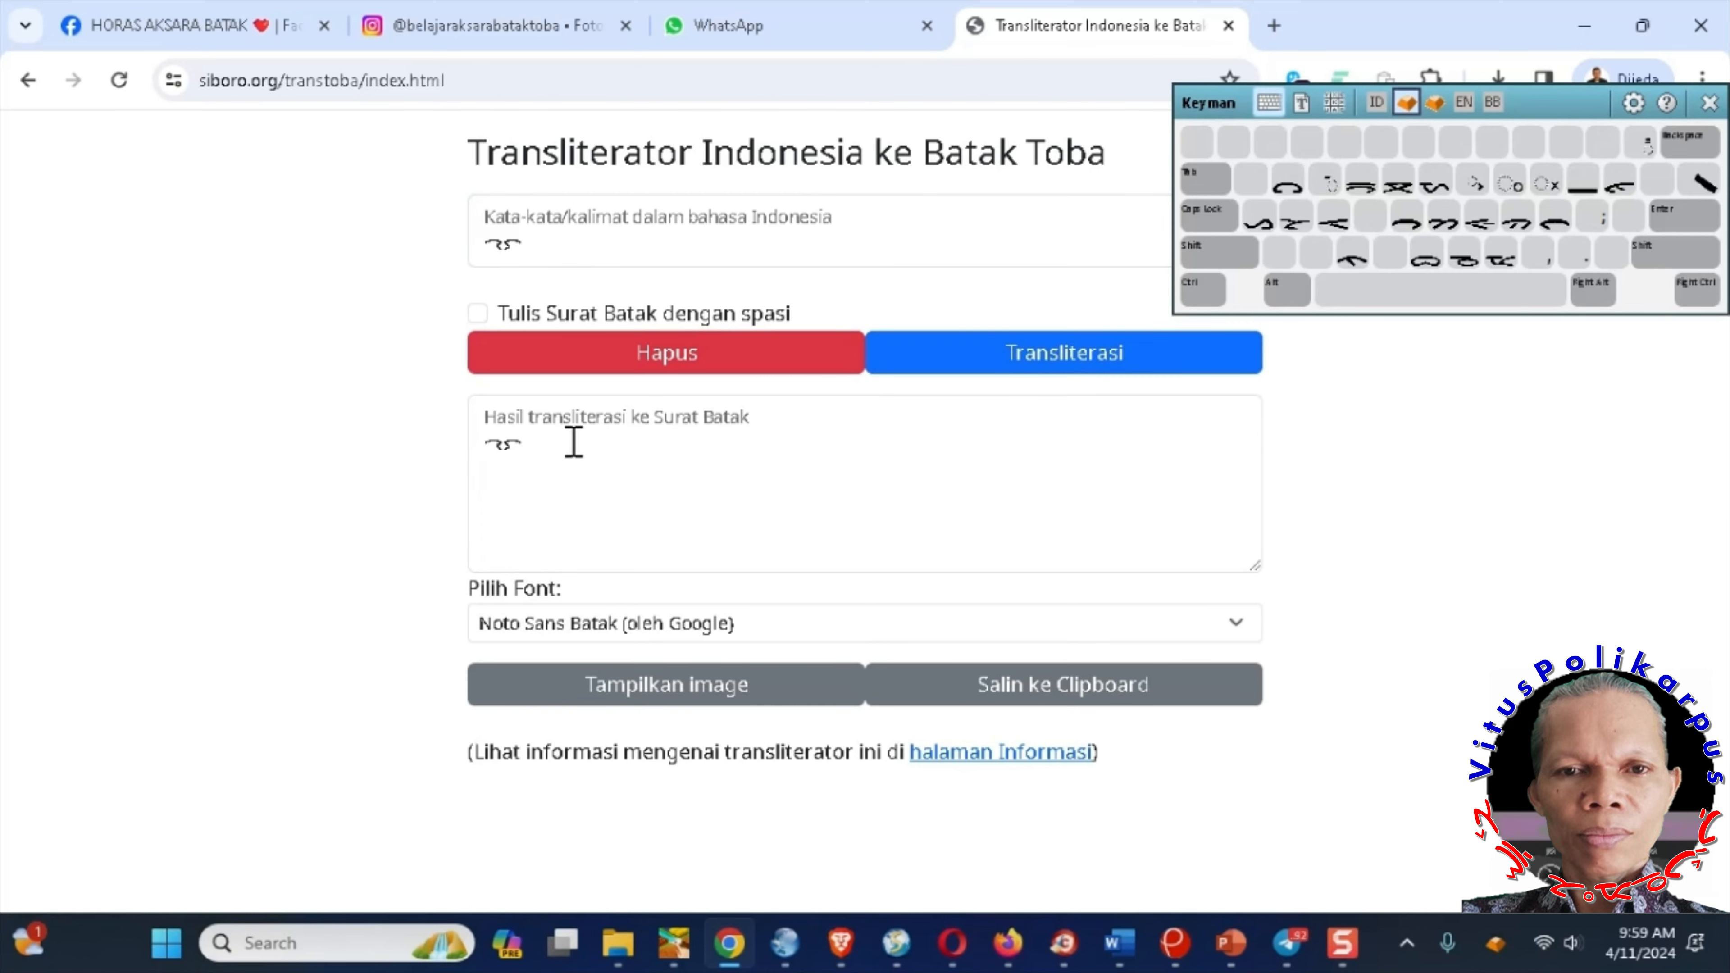
- Examine the shapes of the two Batak letters in the result at a larger page zoom
left_click_drag(475, 437, 558, 450)
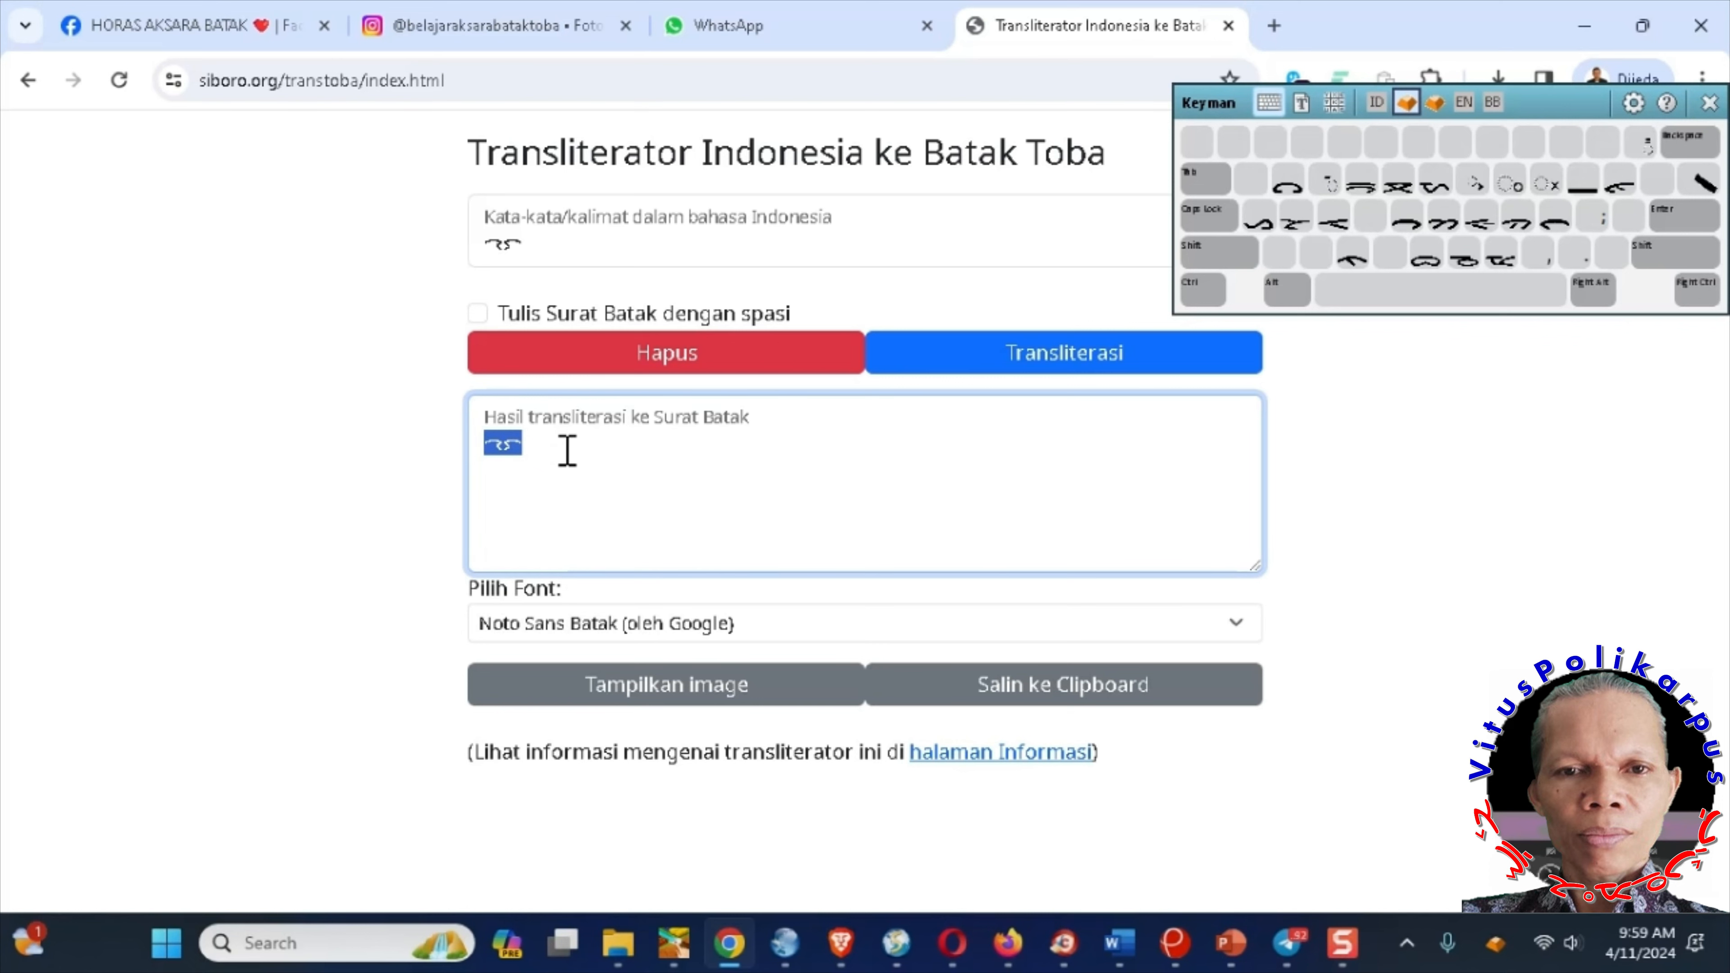
key("ctrl+c")
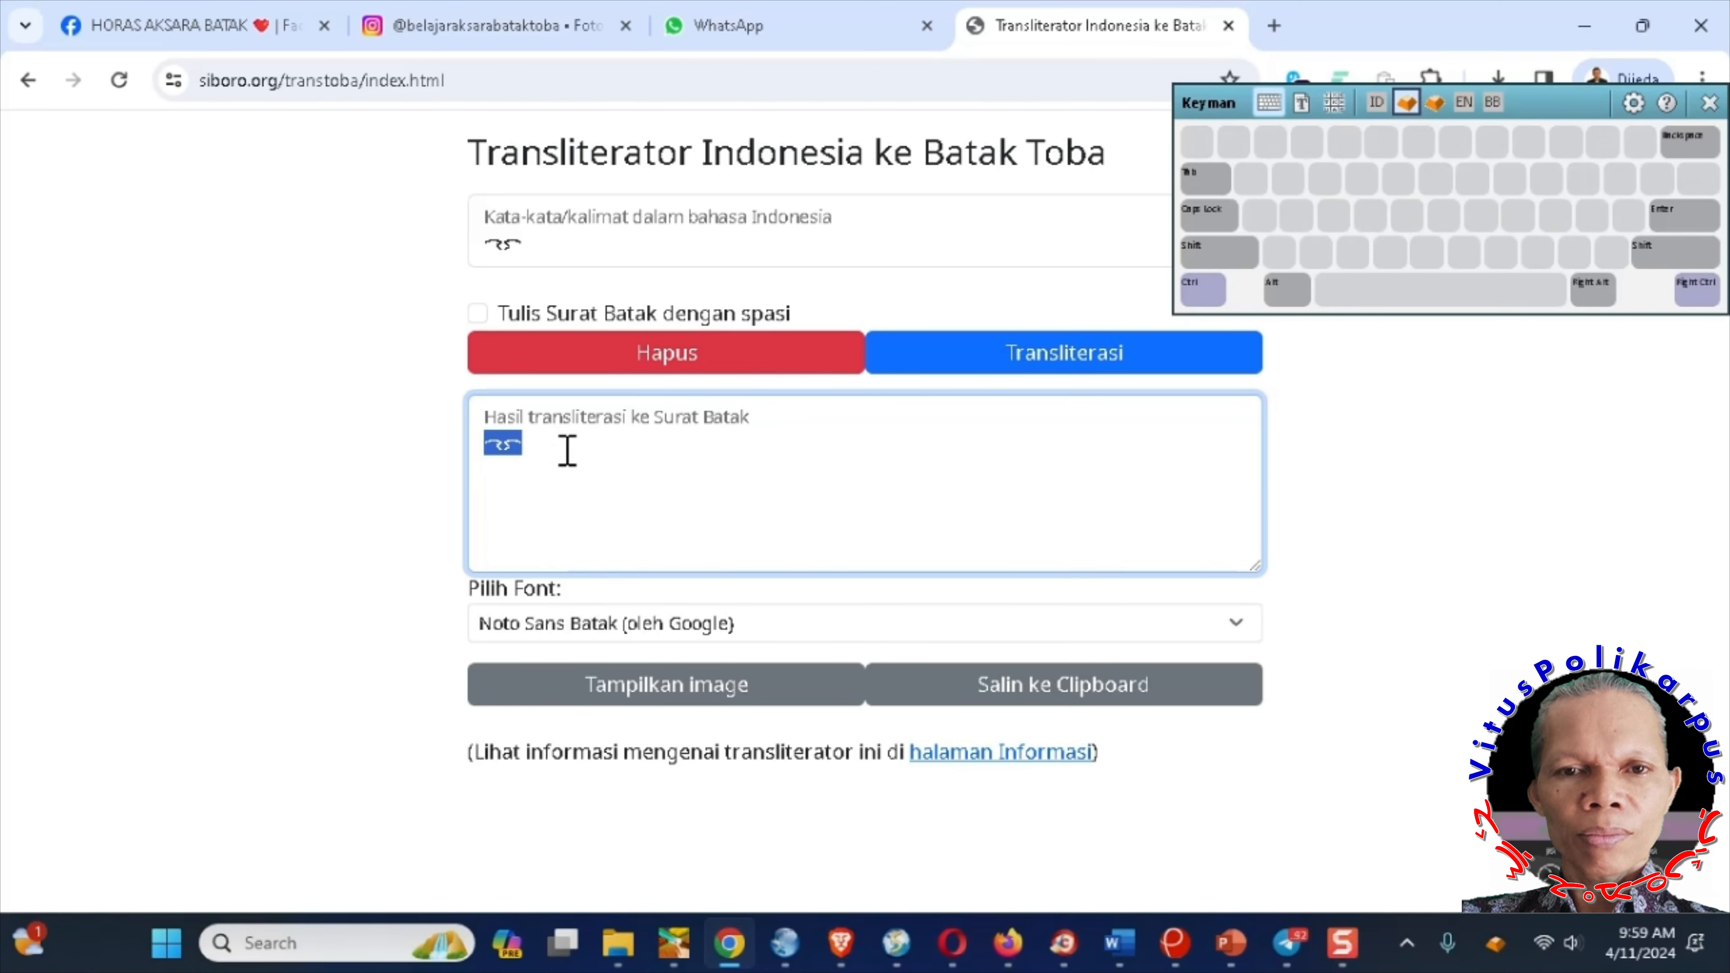
scroll(567, 450, "up", 4)
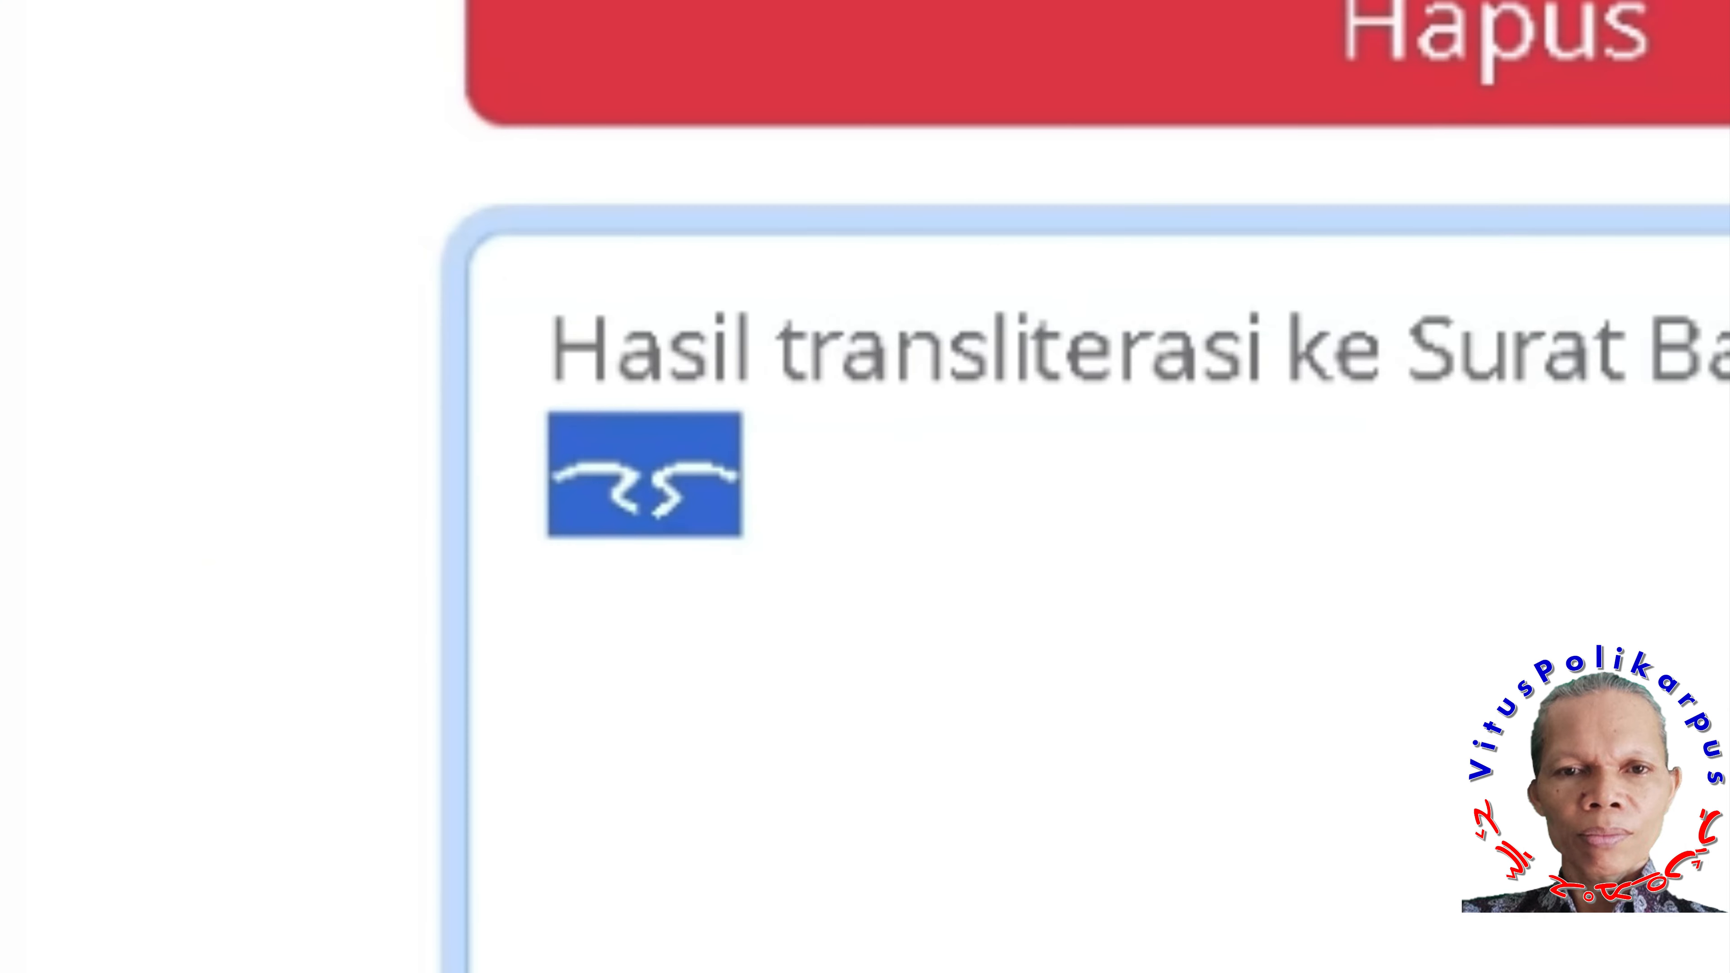
left_click(723, 521)
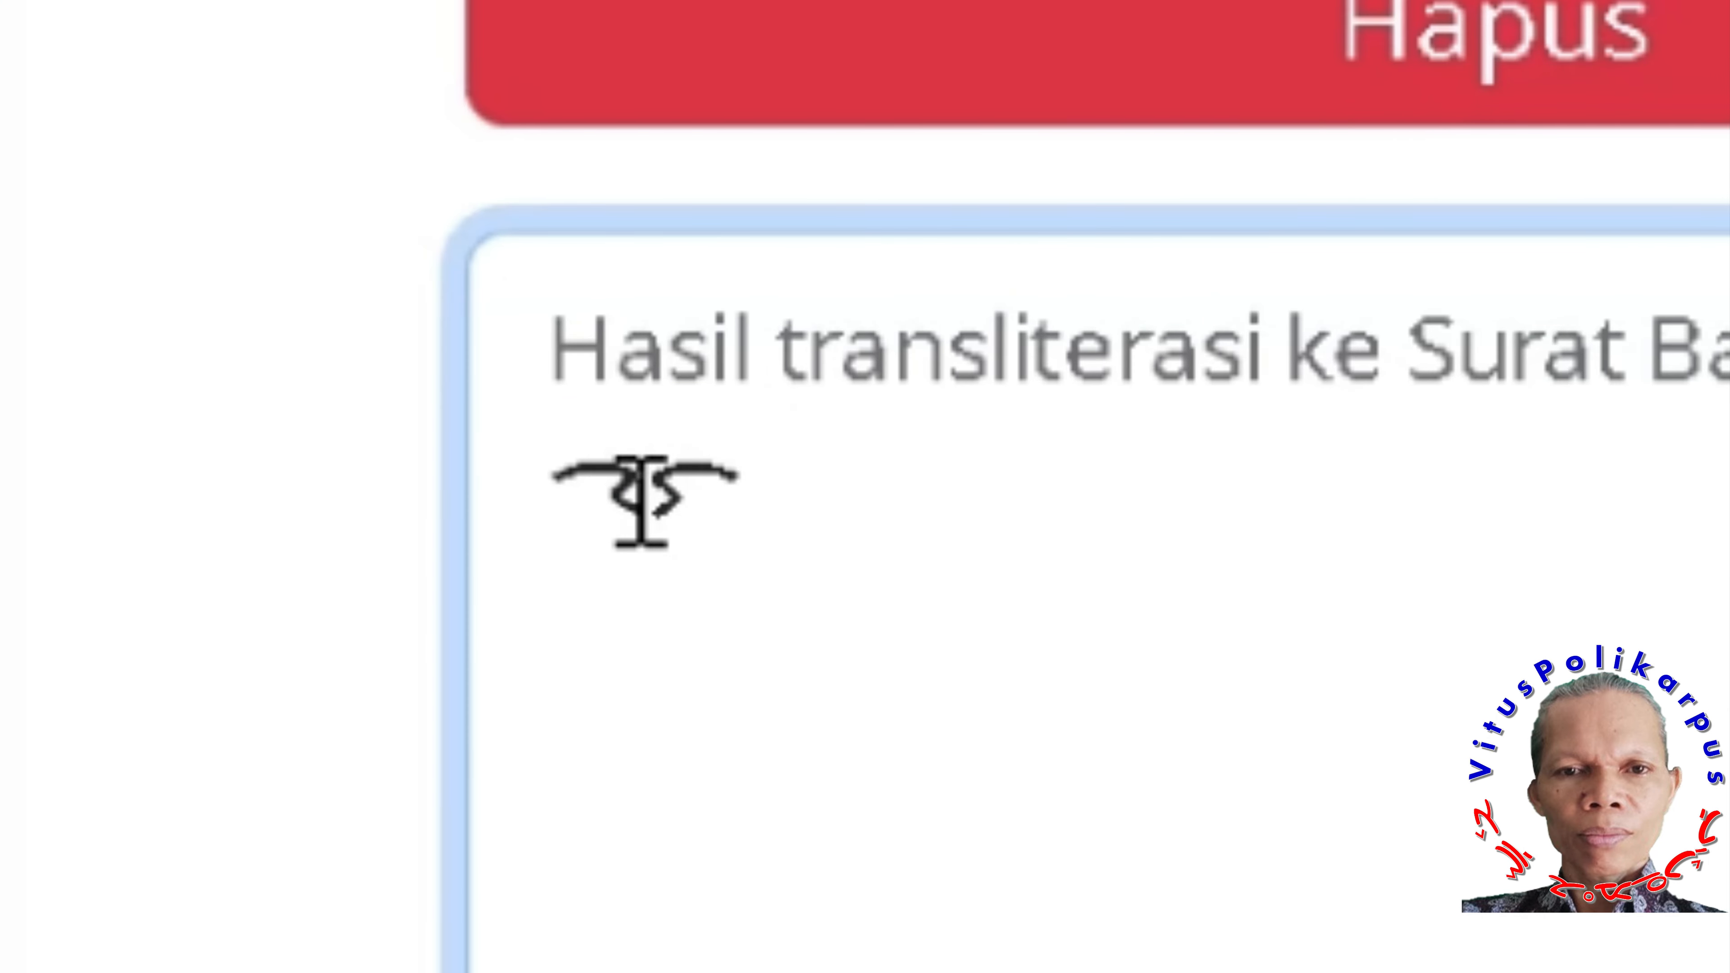
left_click_drag(556, 480, 672, 498)
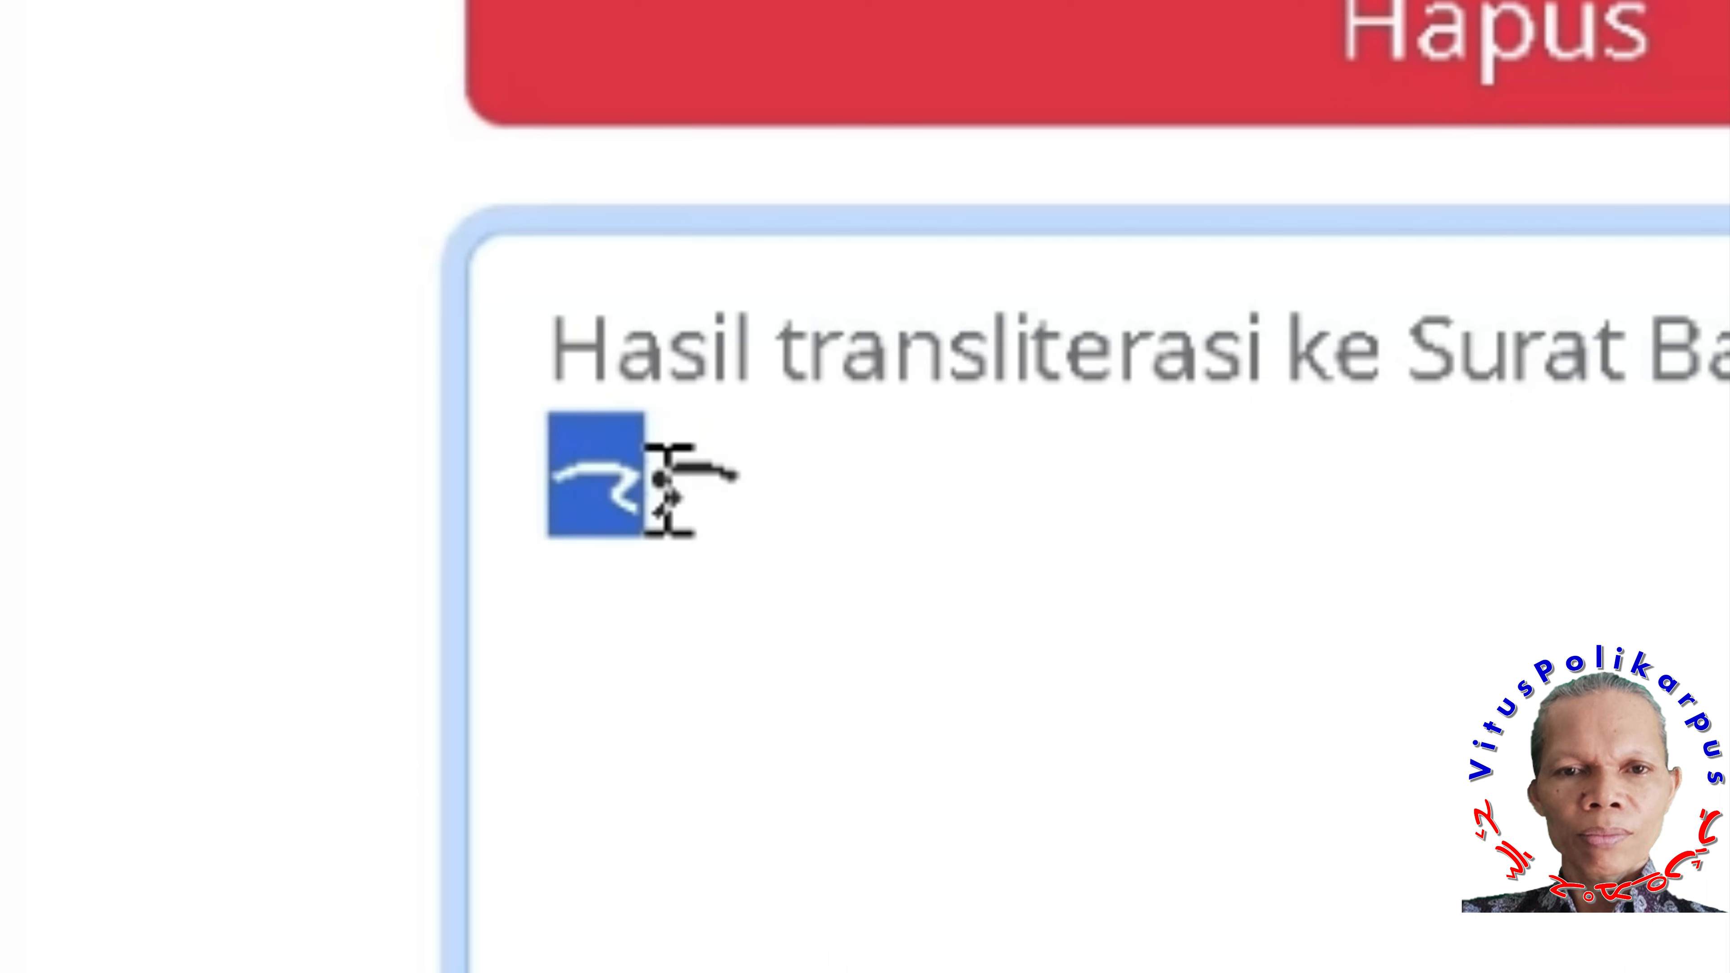
left_click(629, 746)
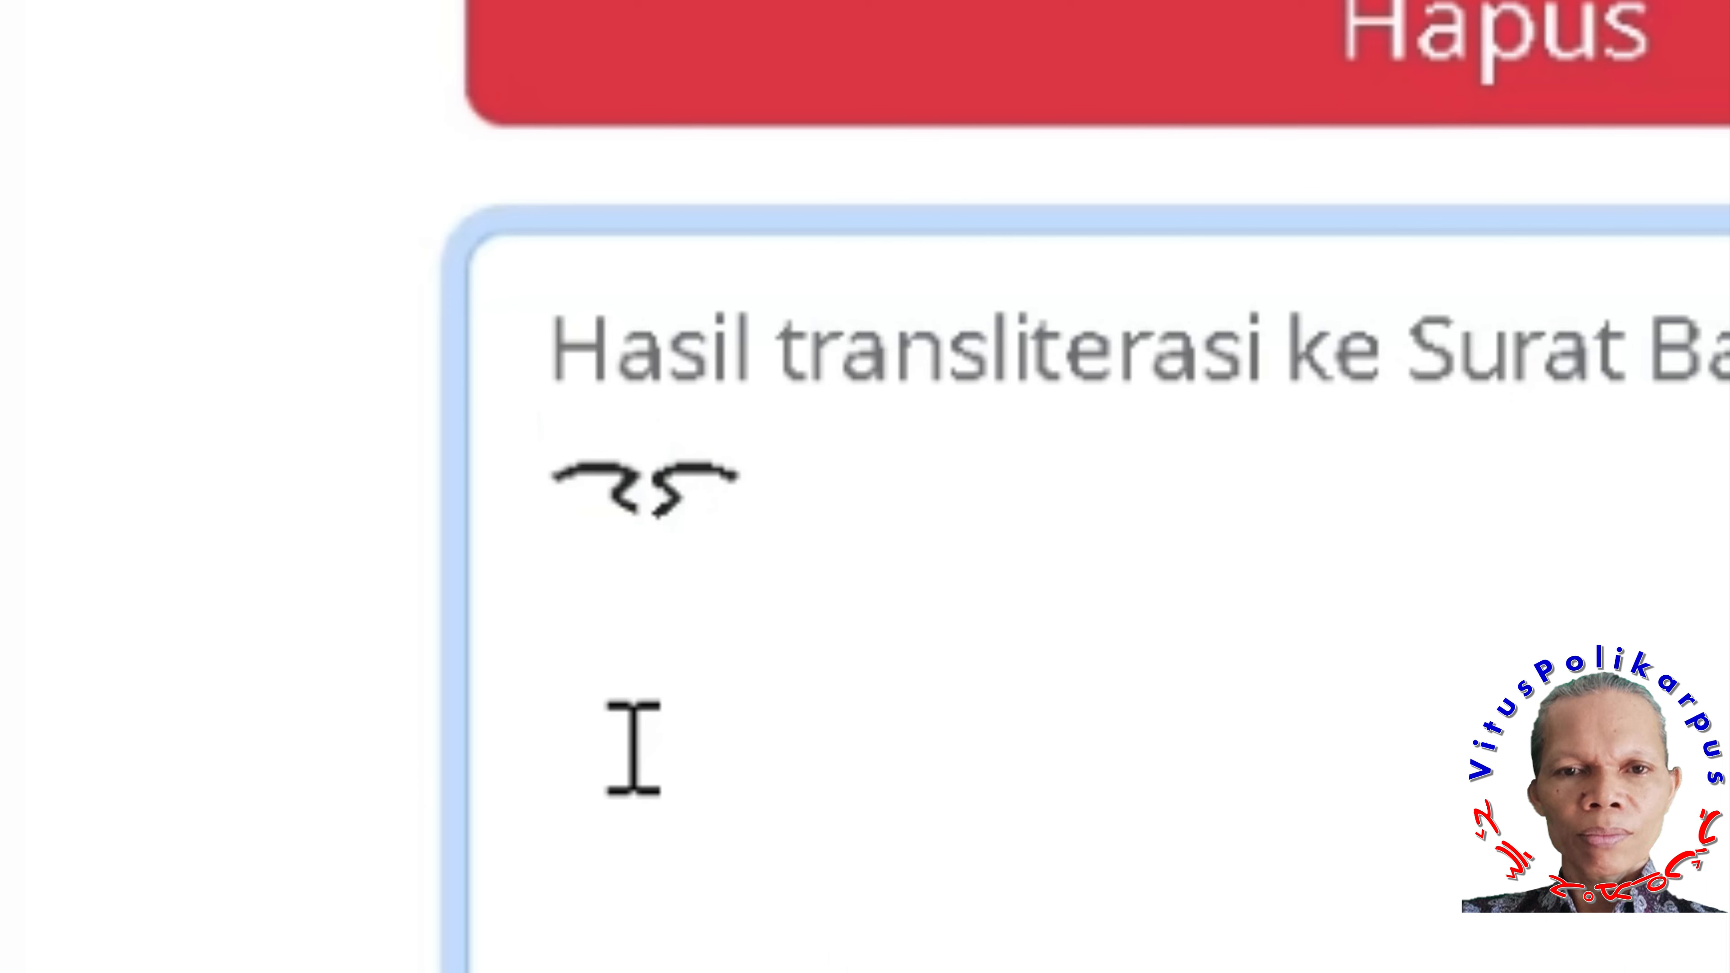
left_click(235, 968)
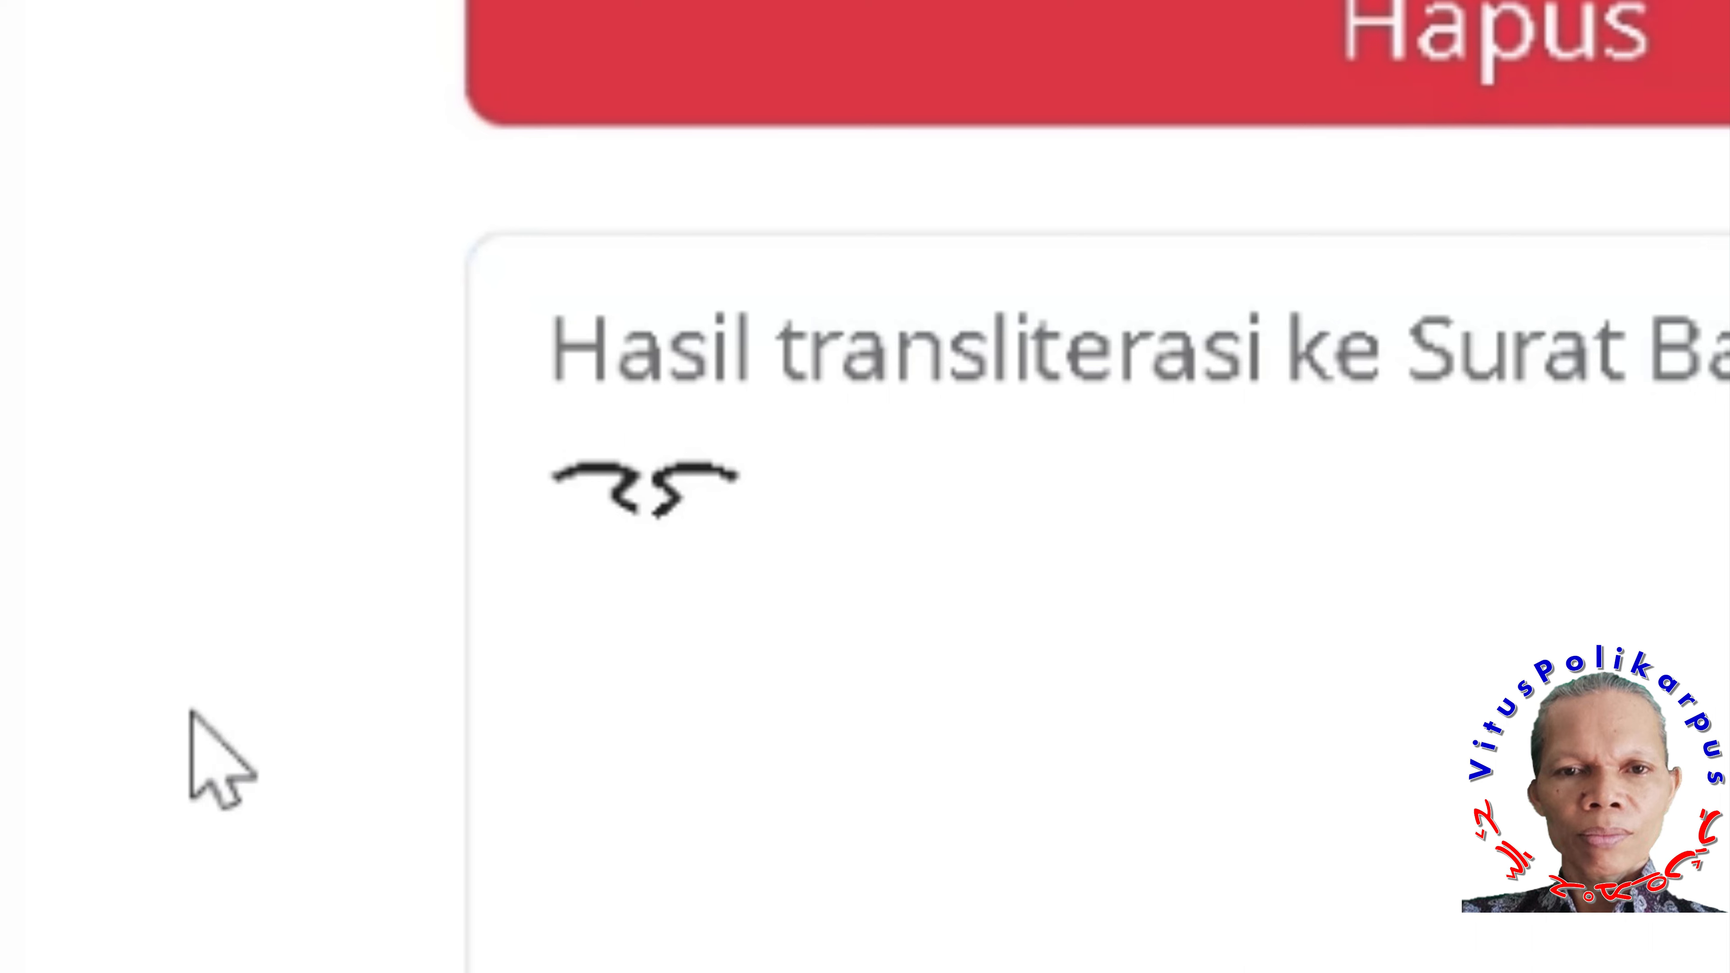
left_click_drag(584, 746, 590, 570)
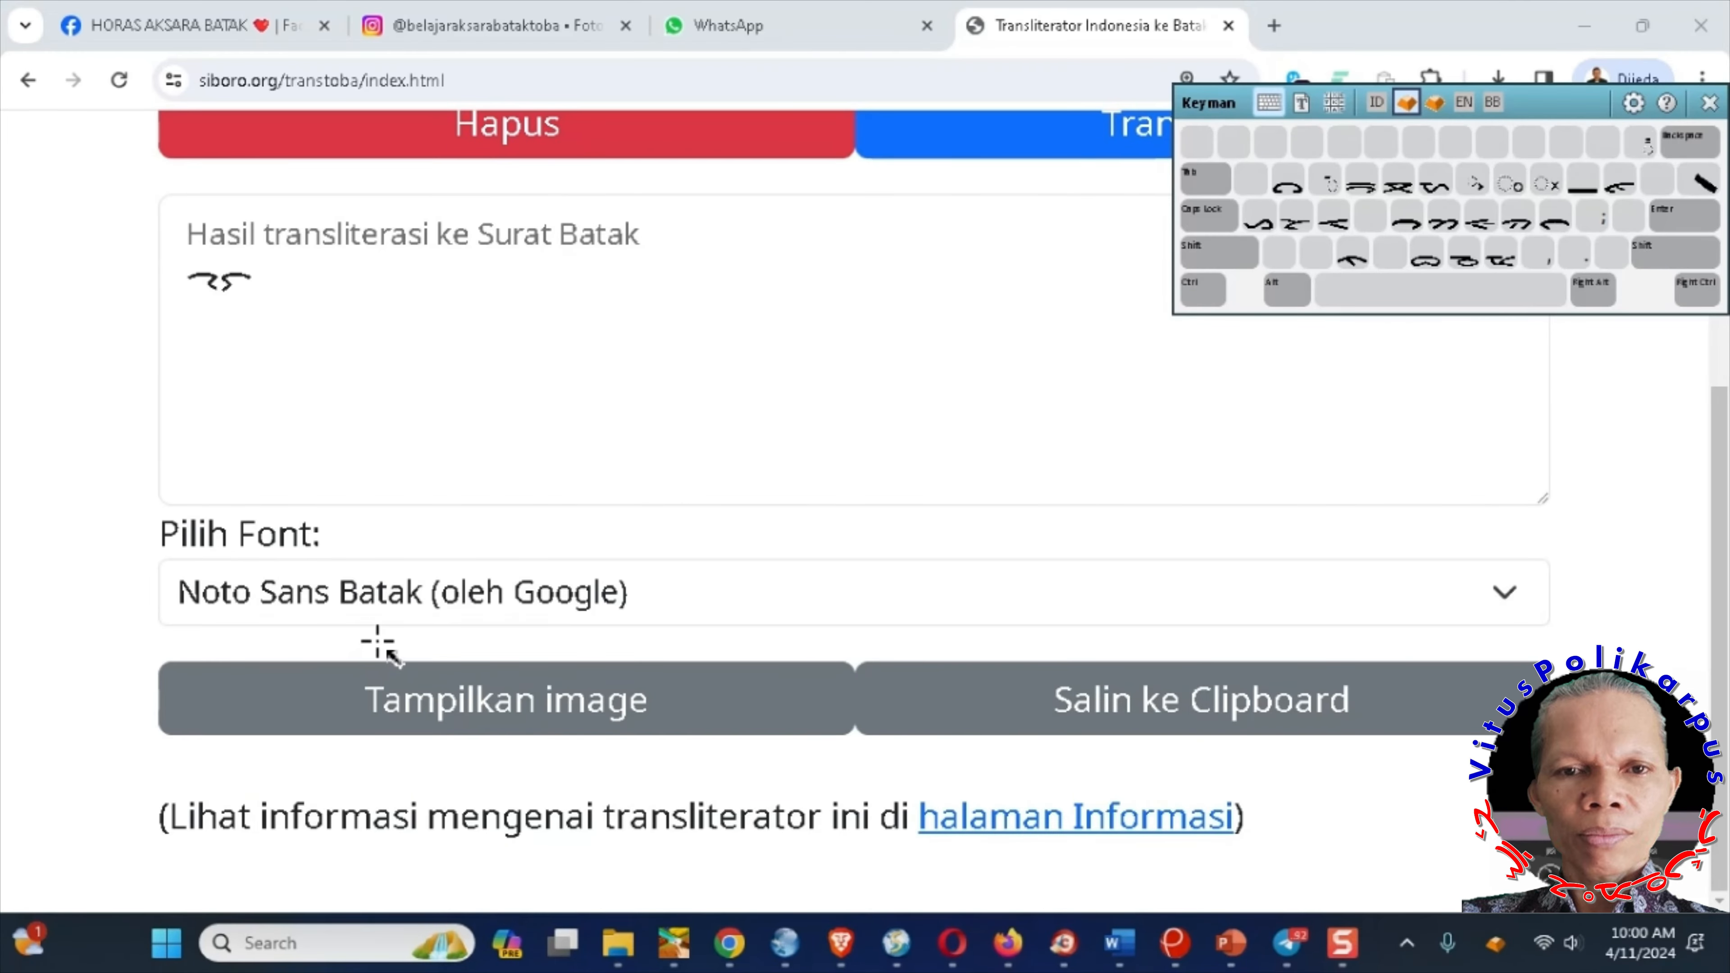
- Replace the source text with "gala" in Latin letters, transliterate it, and highlight the Batak result
scroll(329, 387, "up", 3)
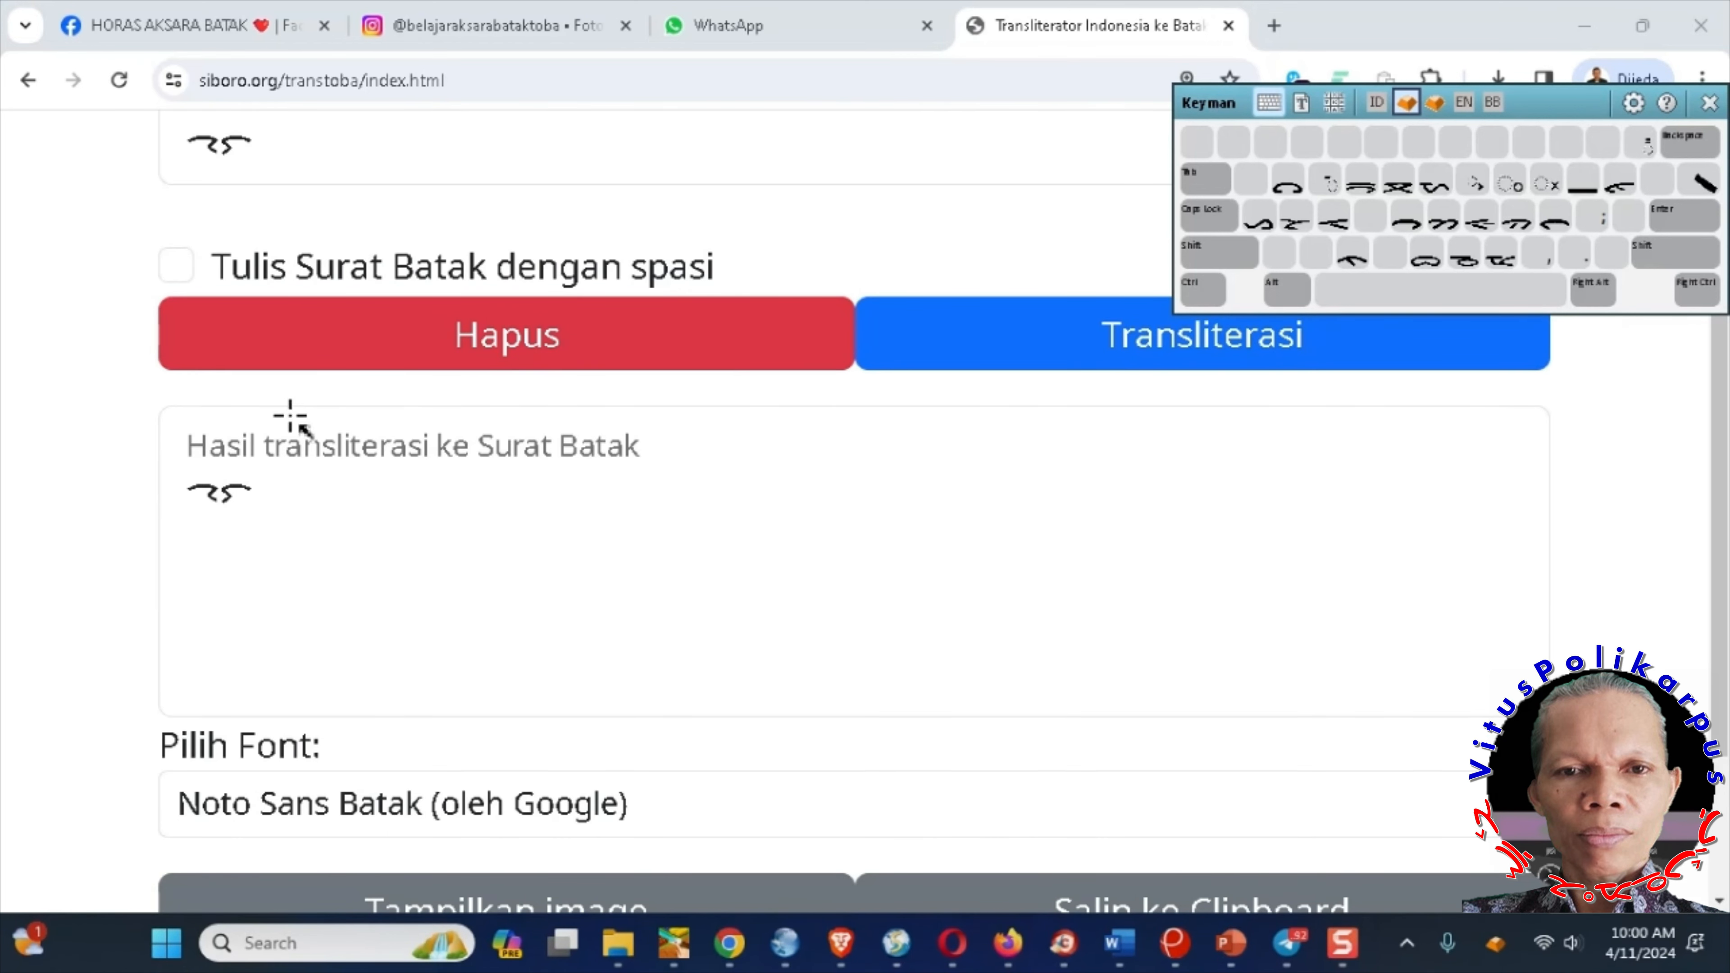
left_click_drag(335, 146, 78, 191)
type("ᯎᯀ")
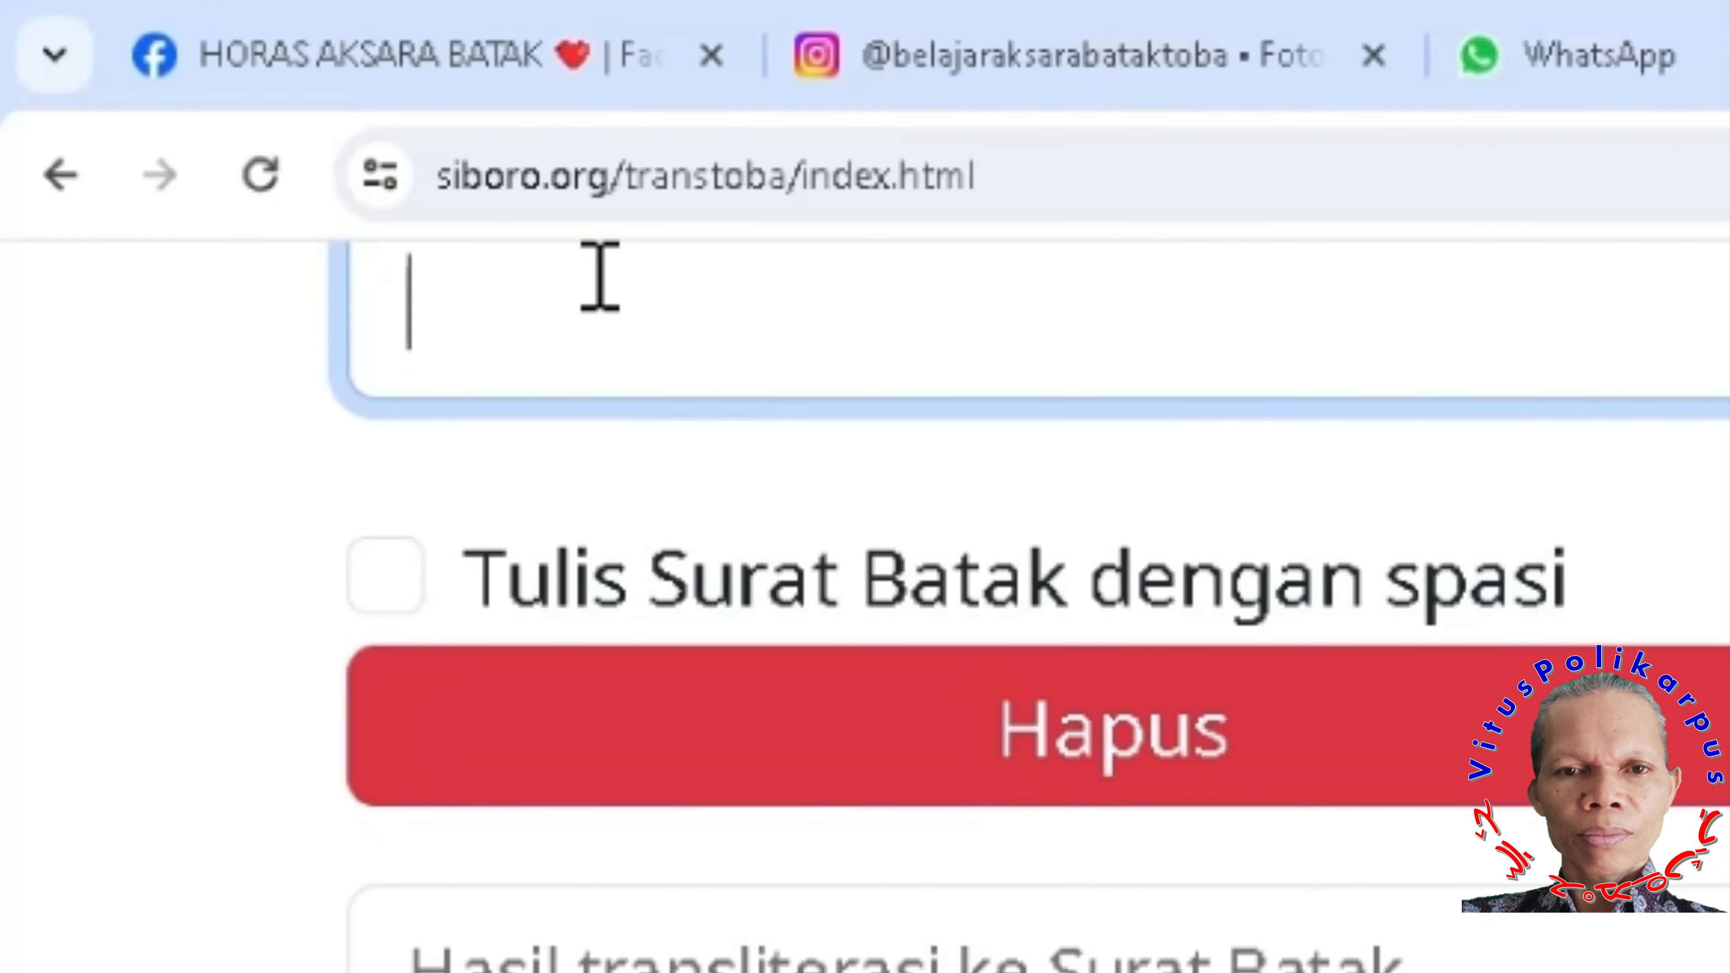
type("gala")
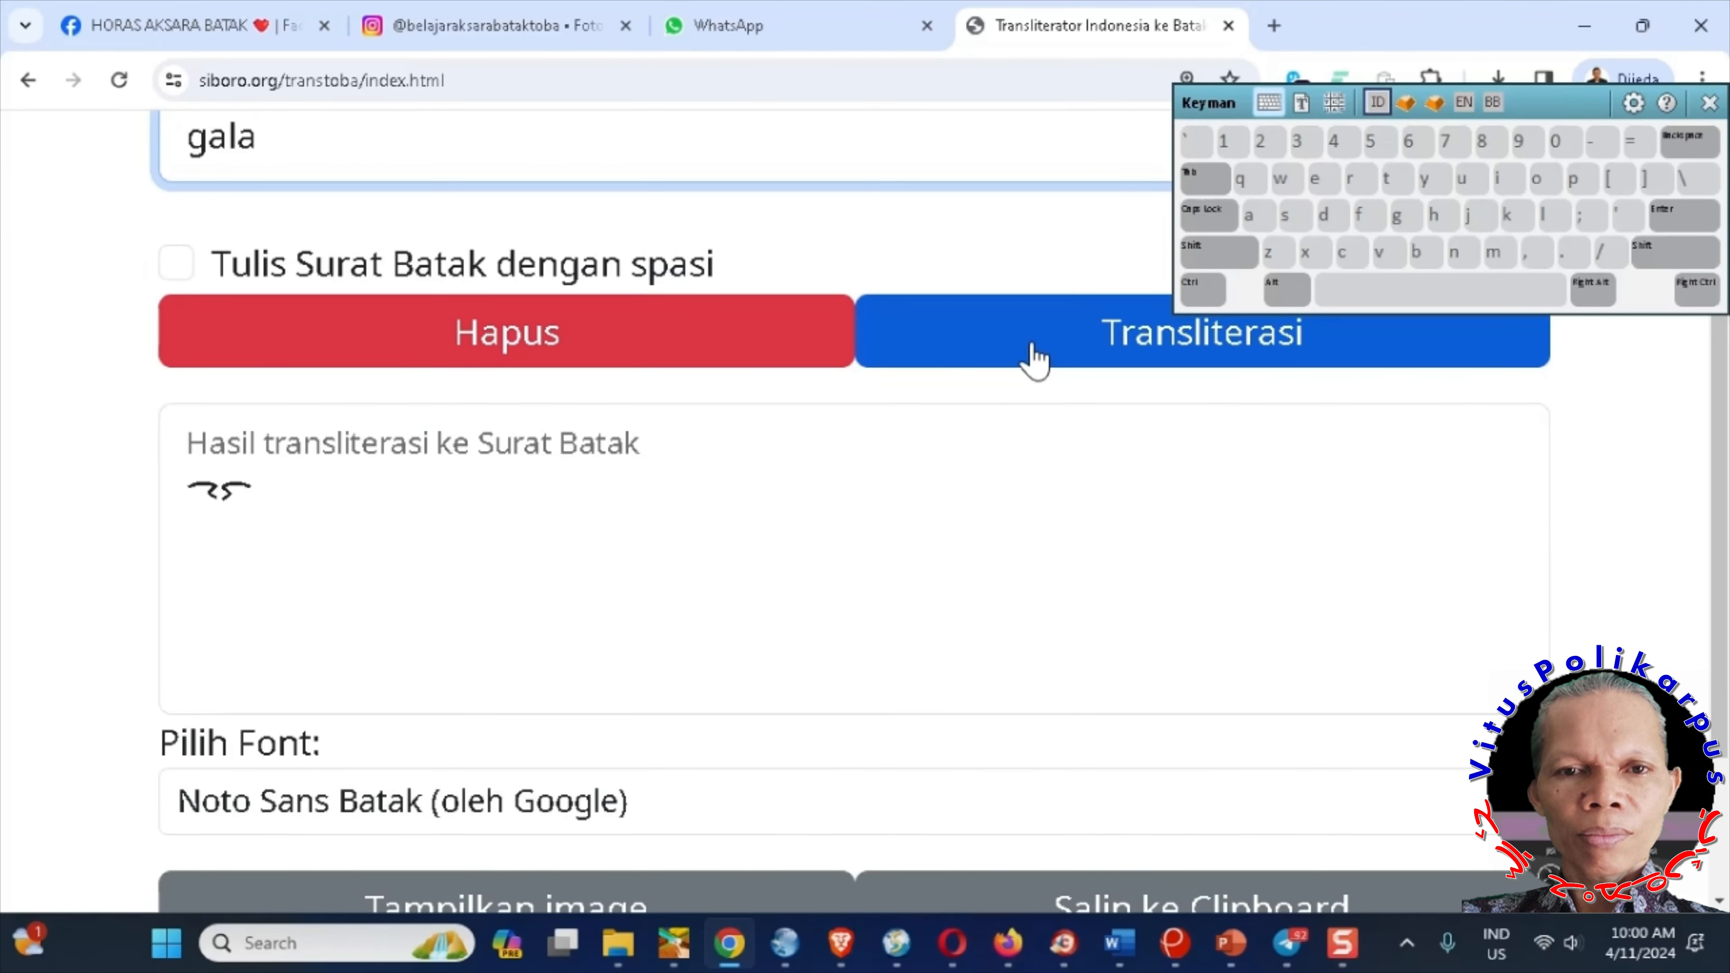
left_click(1031, 339)
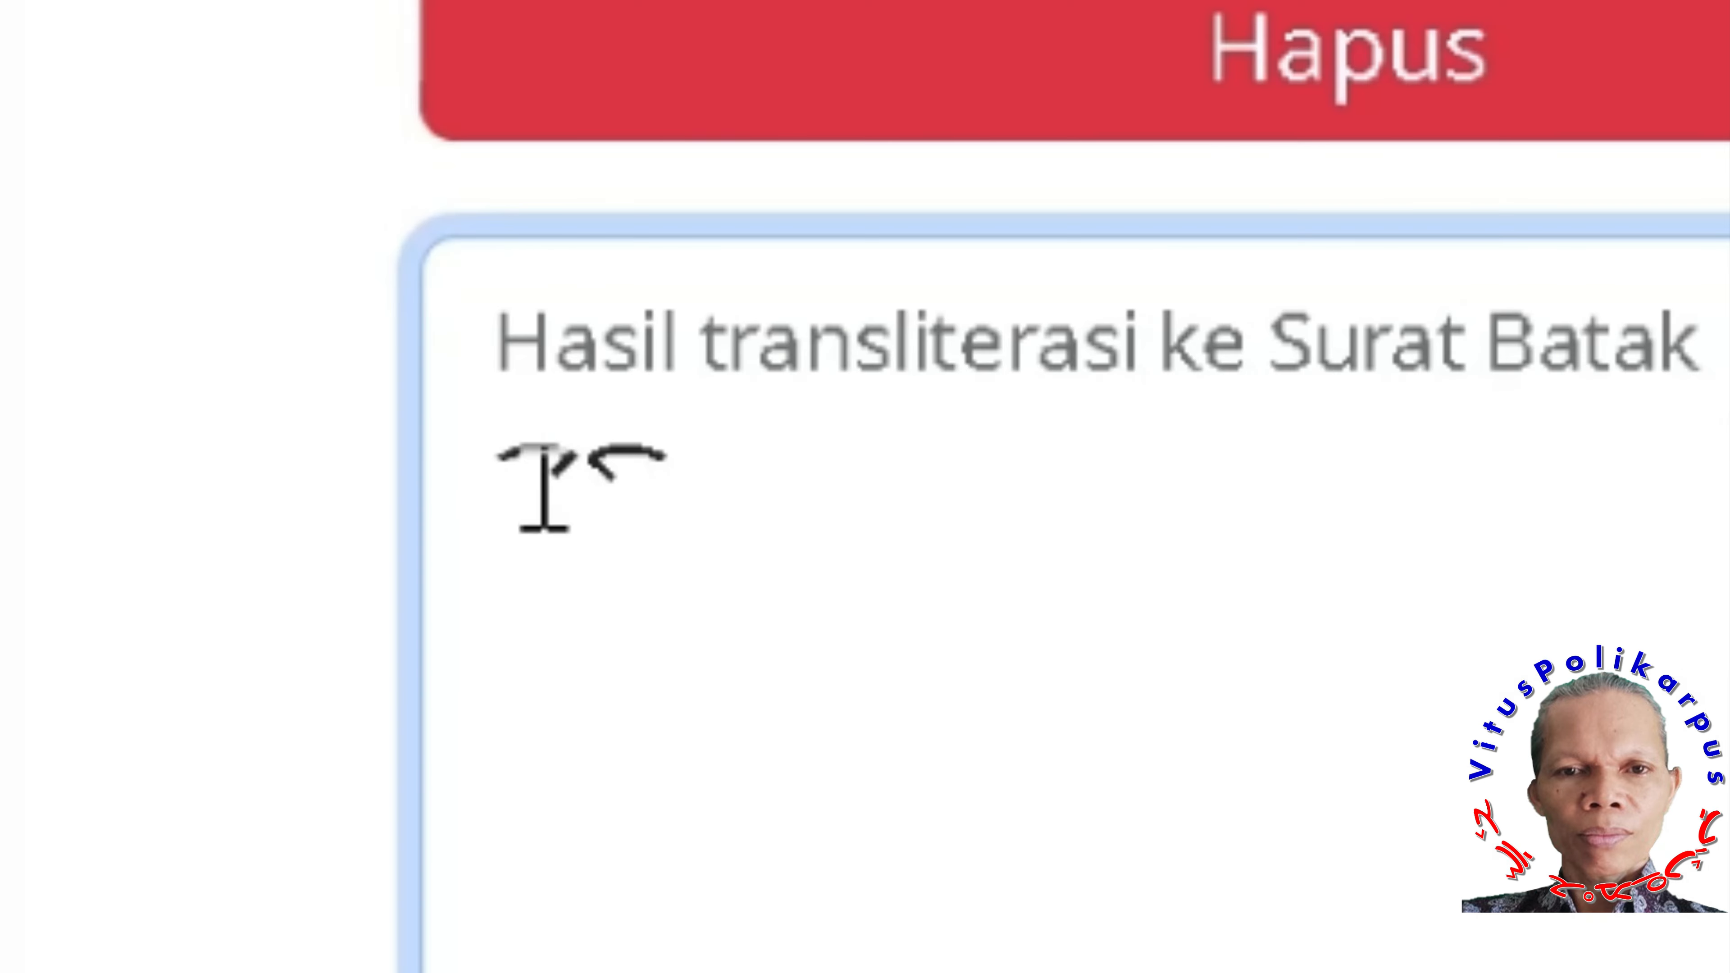
left_click_drag(203, 497, 213, 484)
left_click_drag(571, 446, 719, 463)
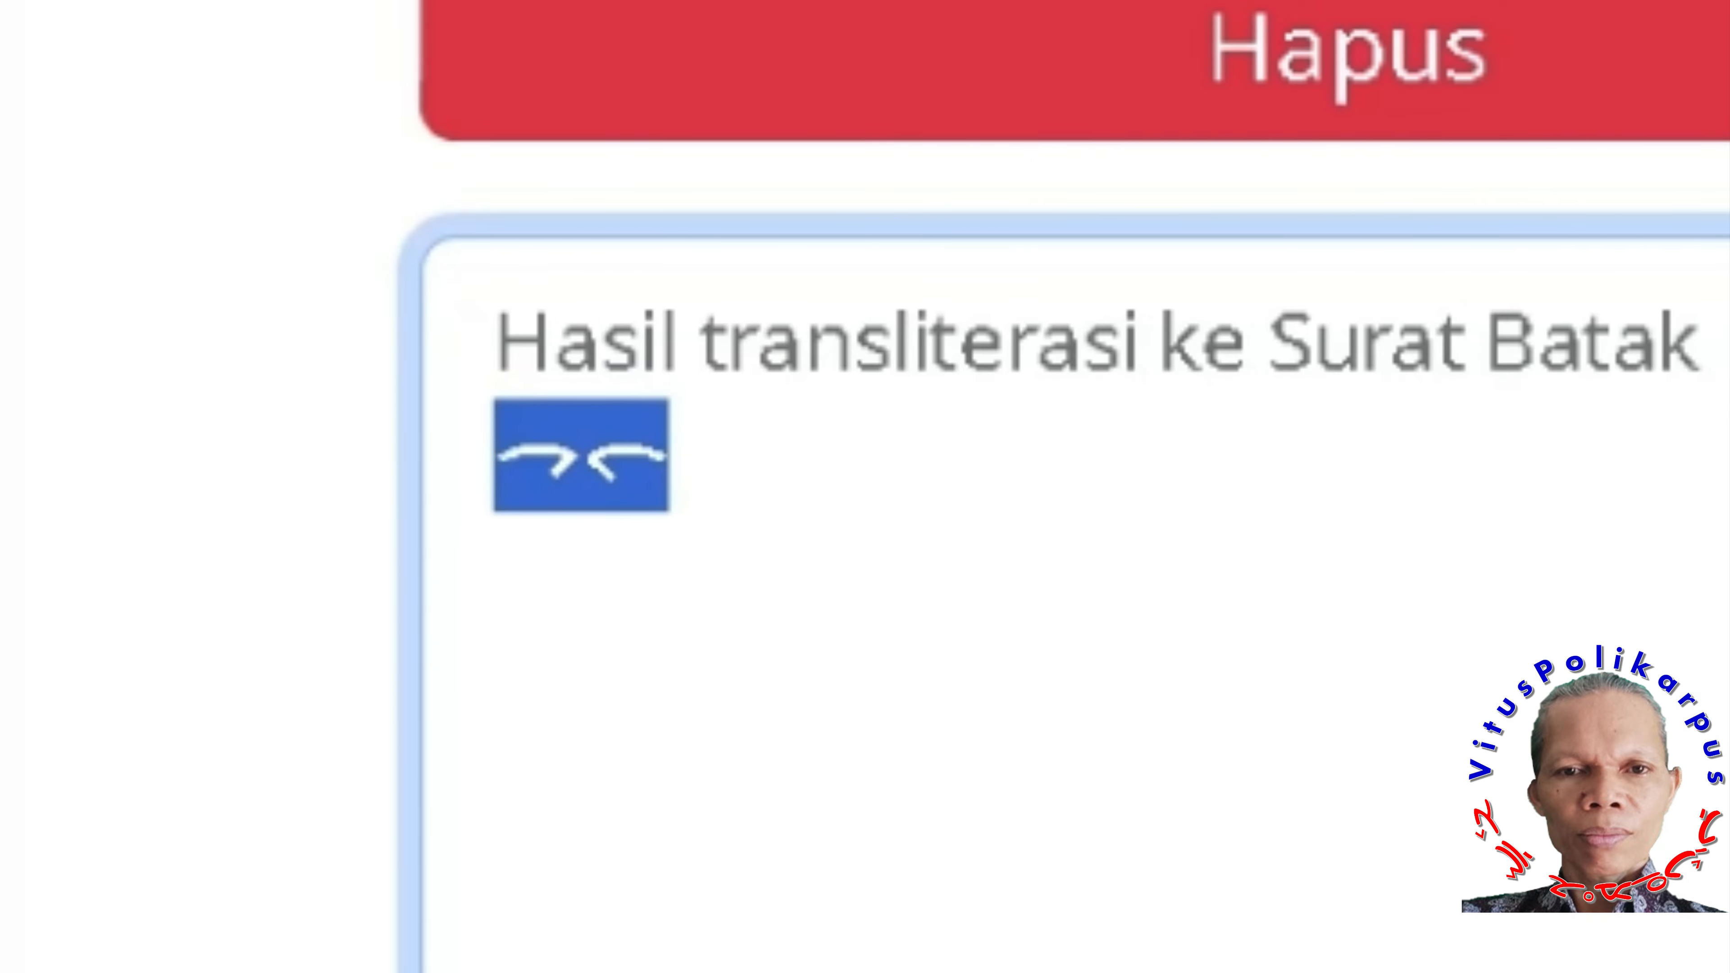
- Add "lu" after "gala" in the source text, transliterate it, and highlight the Batak letter for lu
left_click(1036, 2)
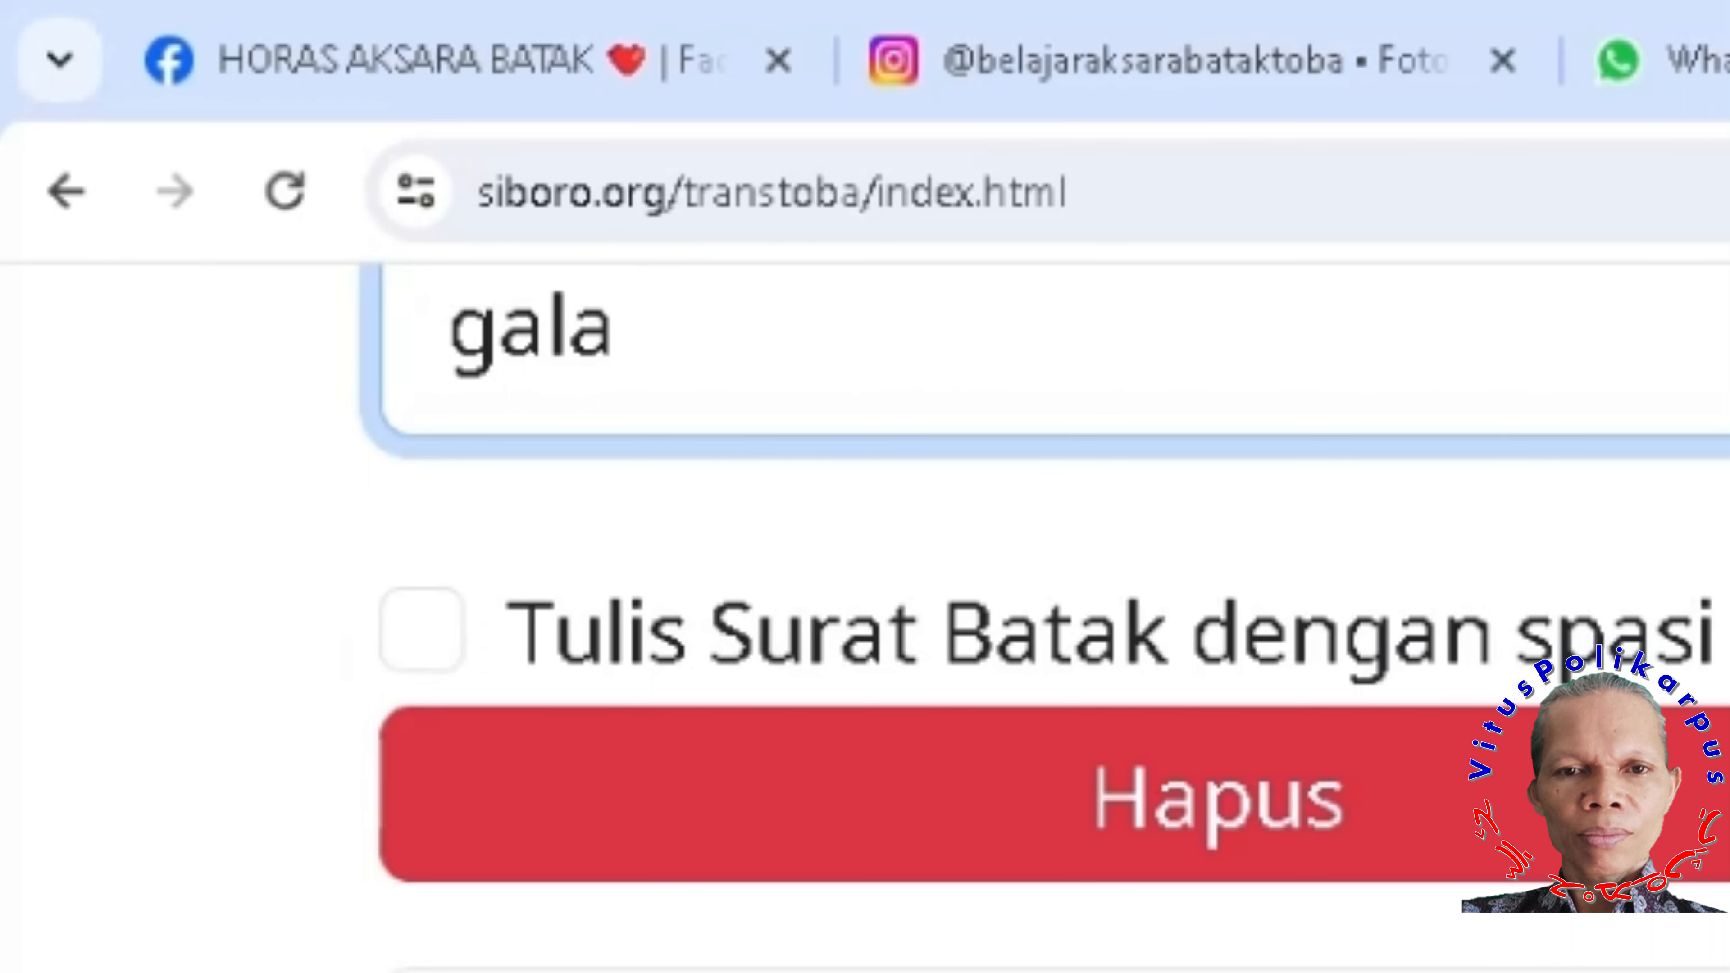
type("lu")
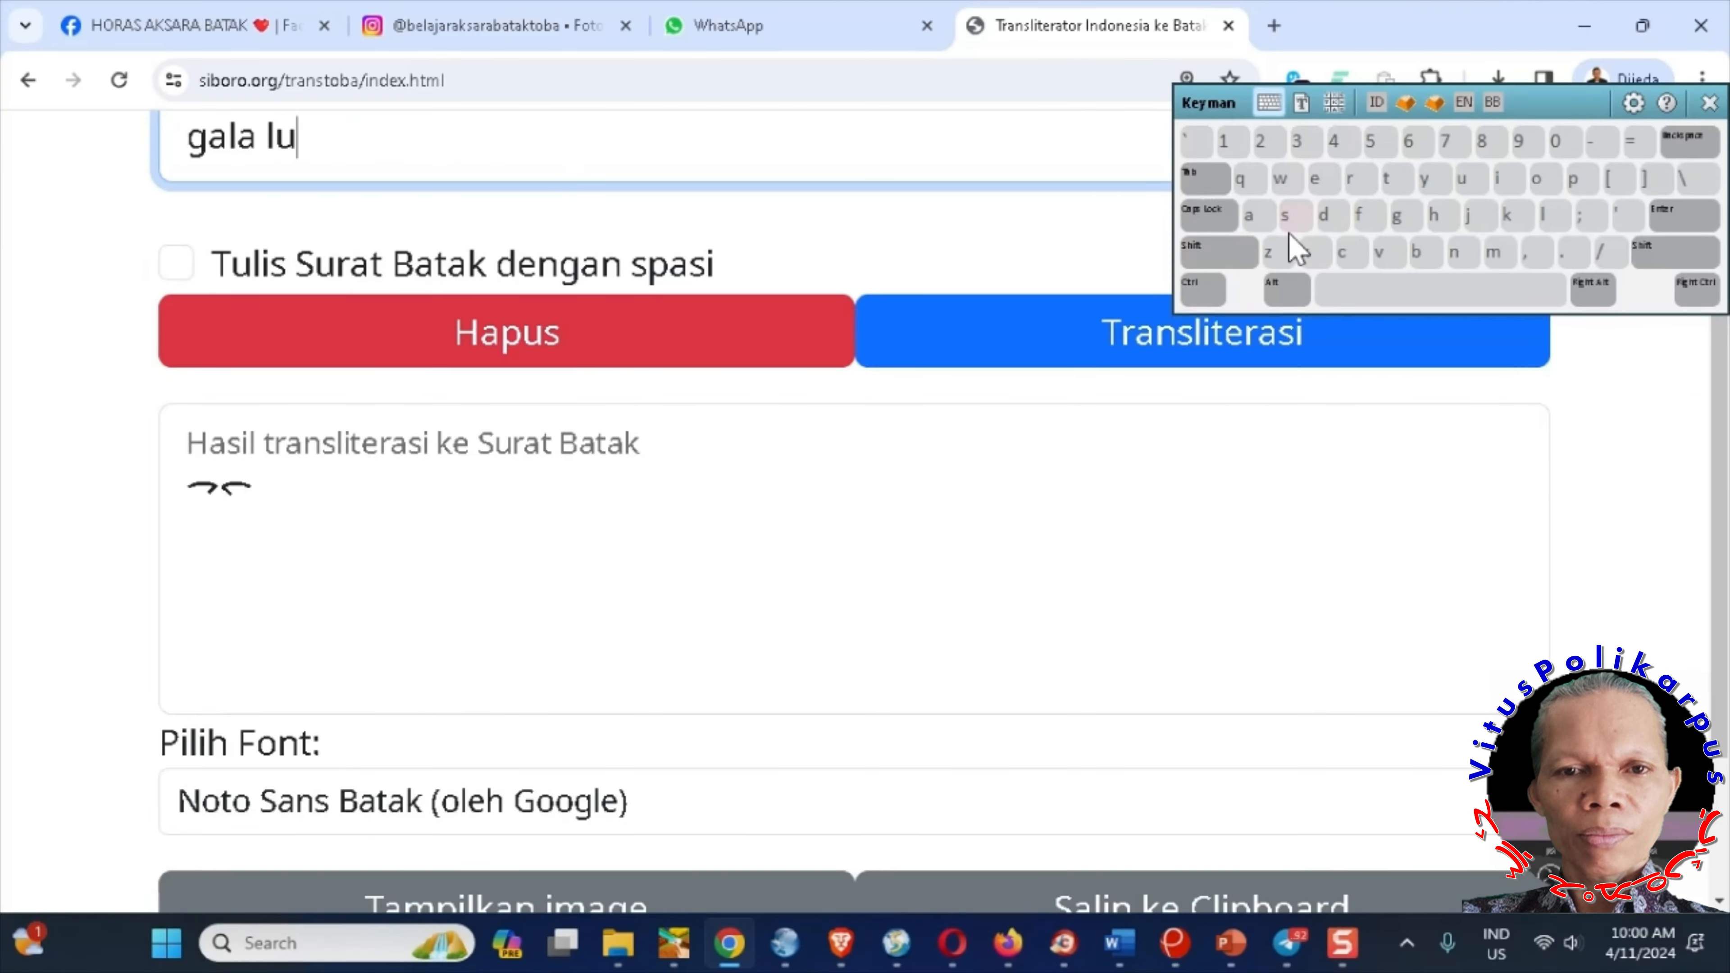
left_click(1054, 371)
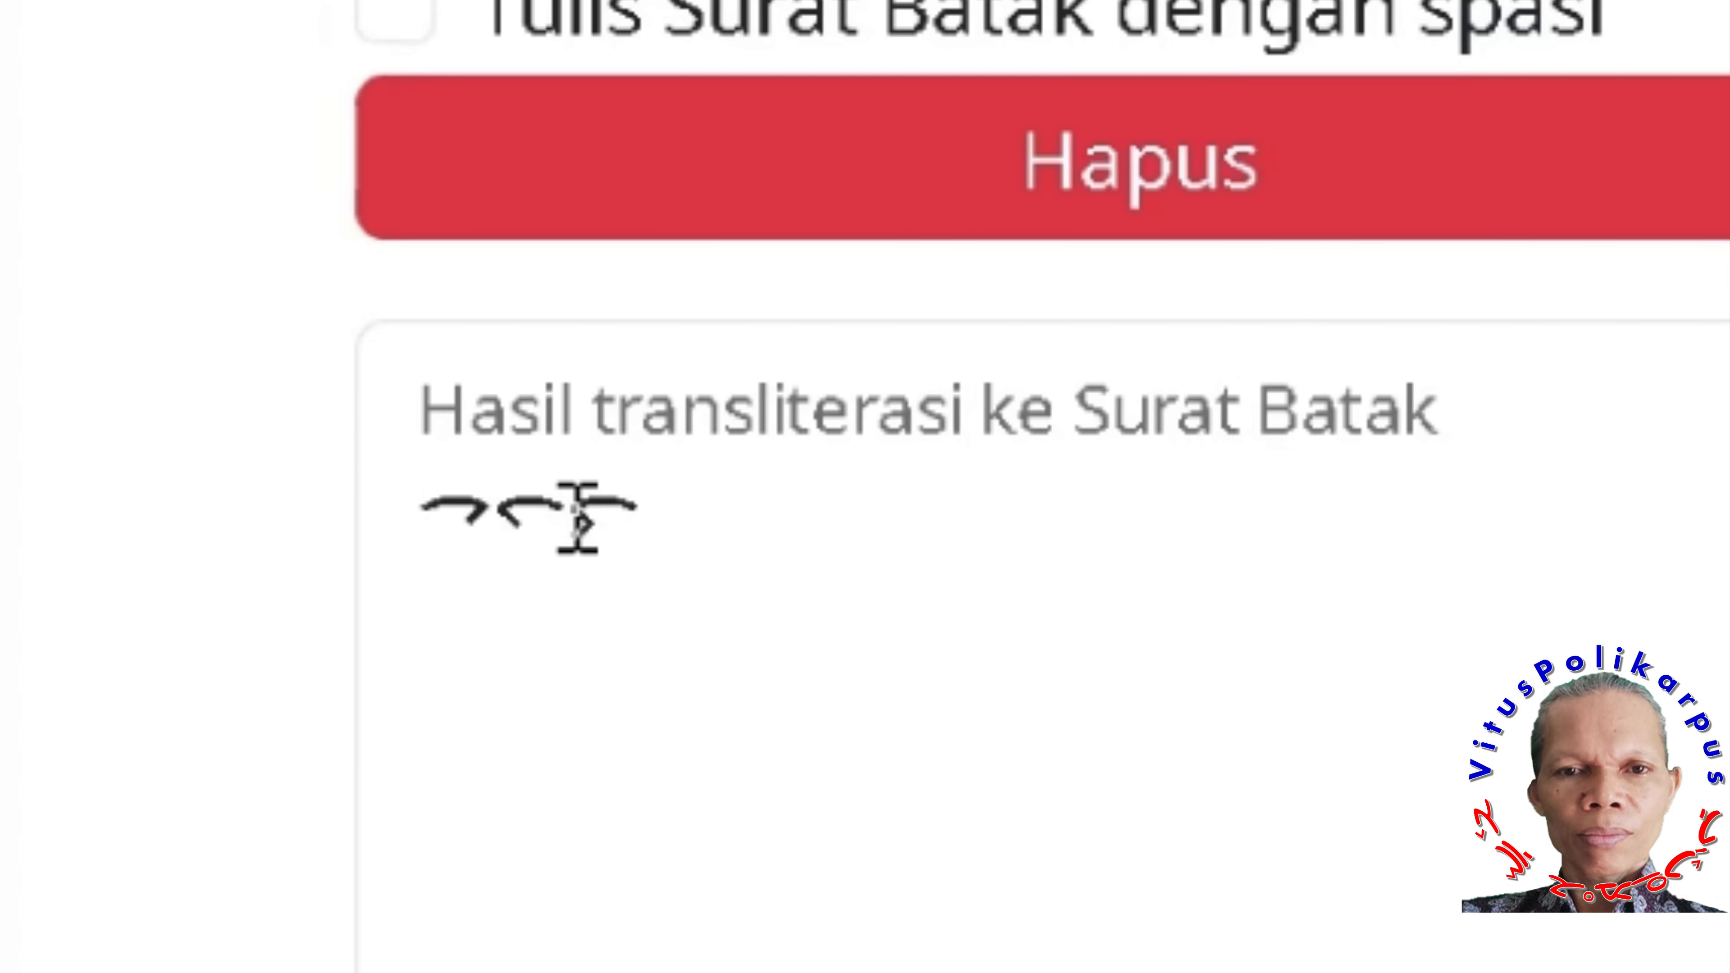
left_click_drag(579, 515, 641, 510)
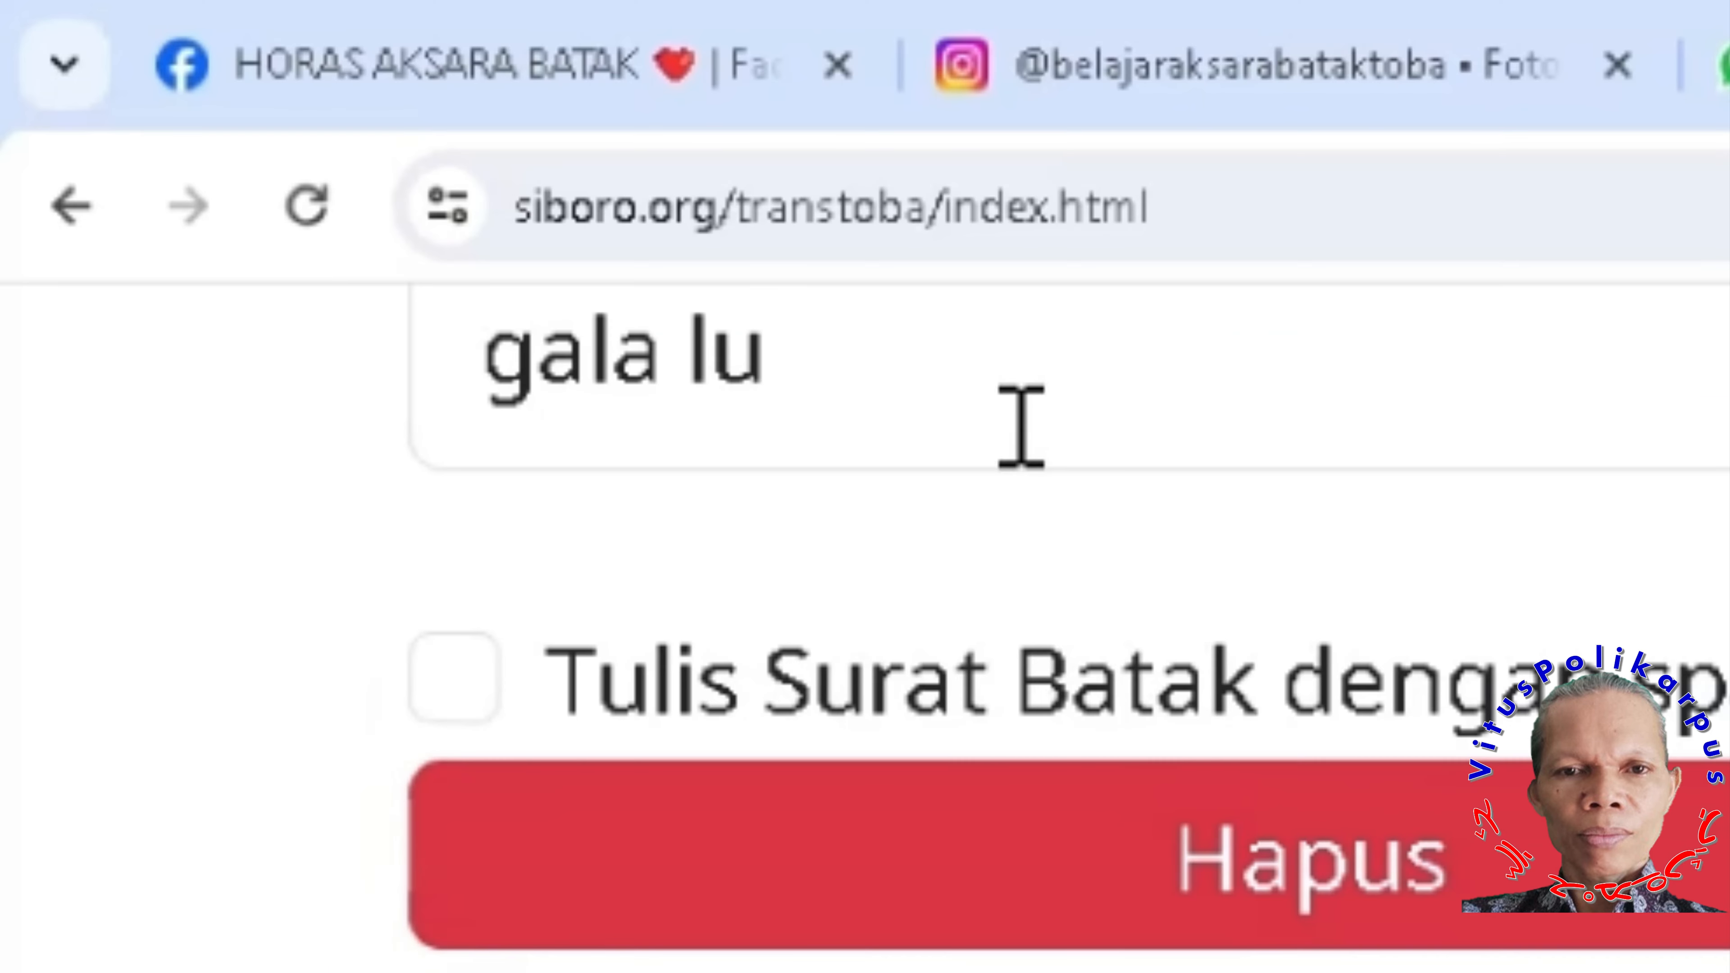
- Extend the source text to "gala lu gu" and transliterate it
left_click(1020, 392)
type("g")
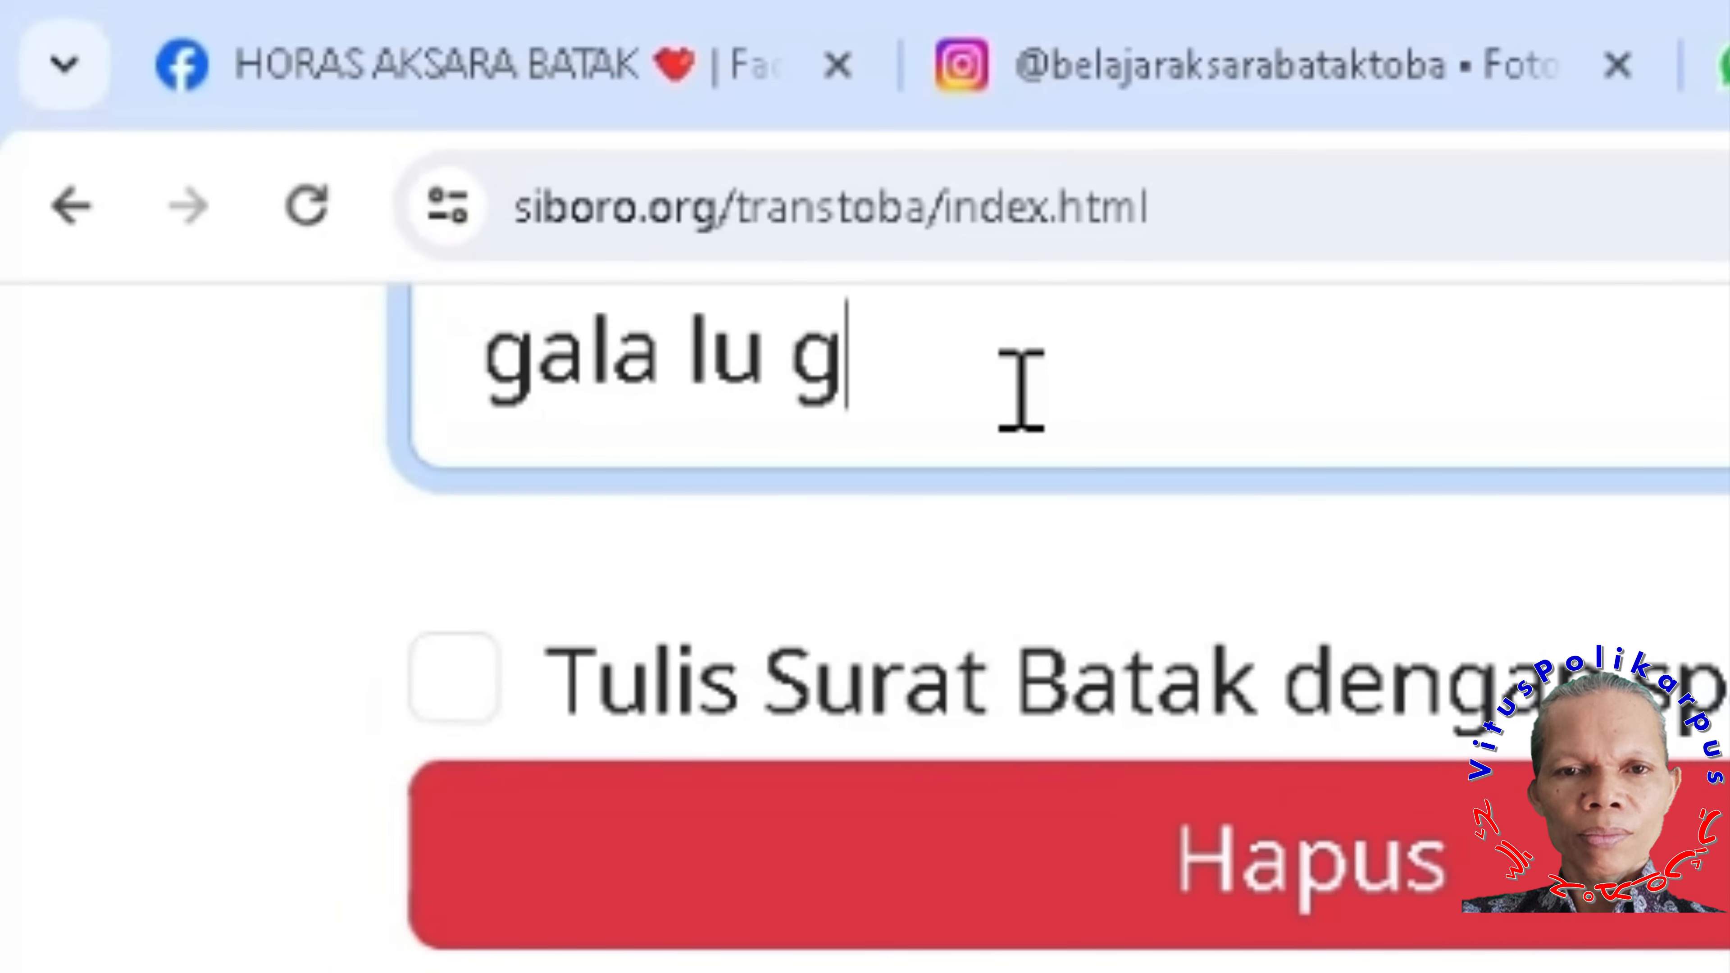
type("u")
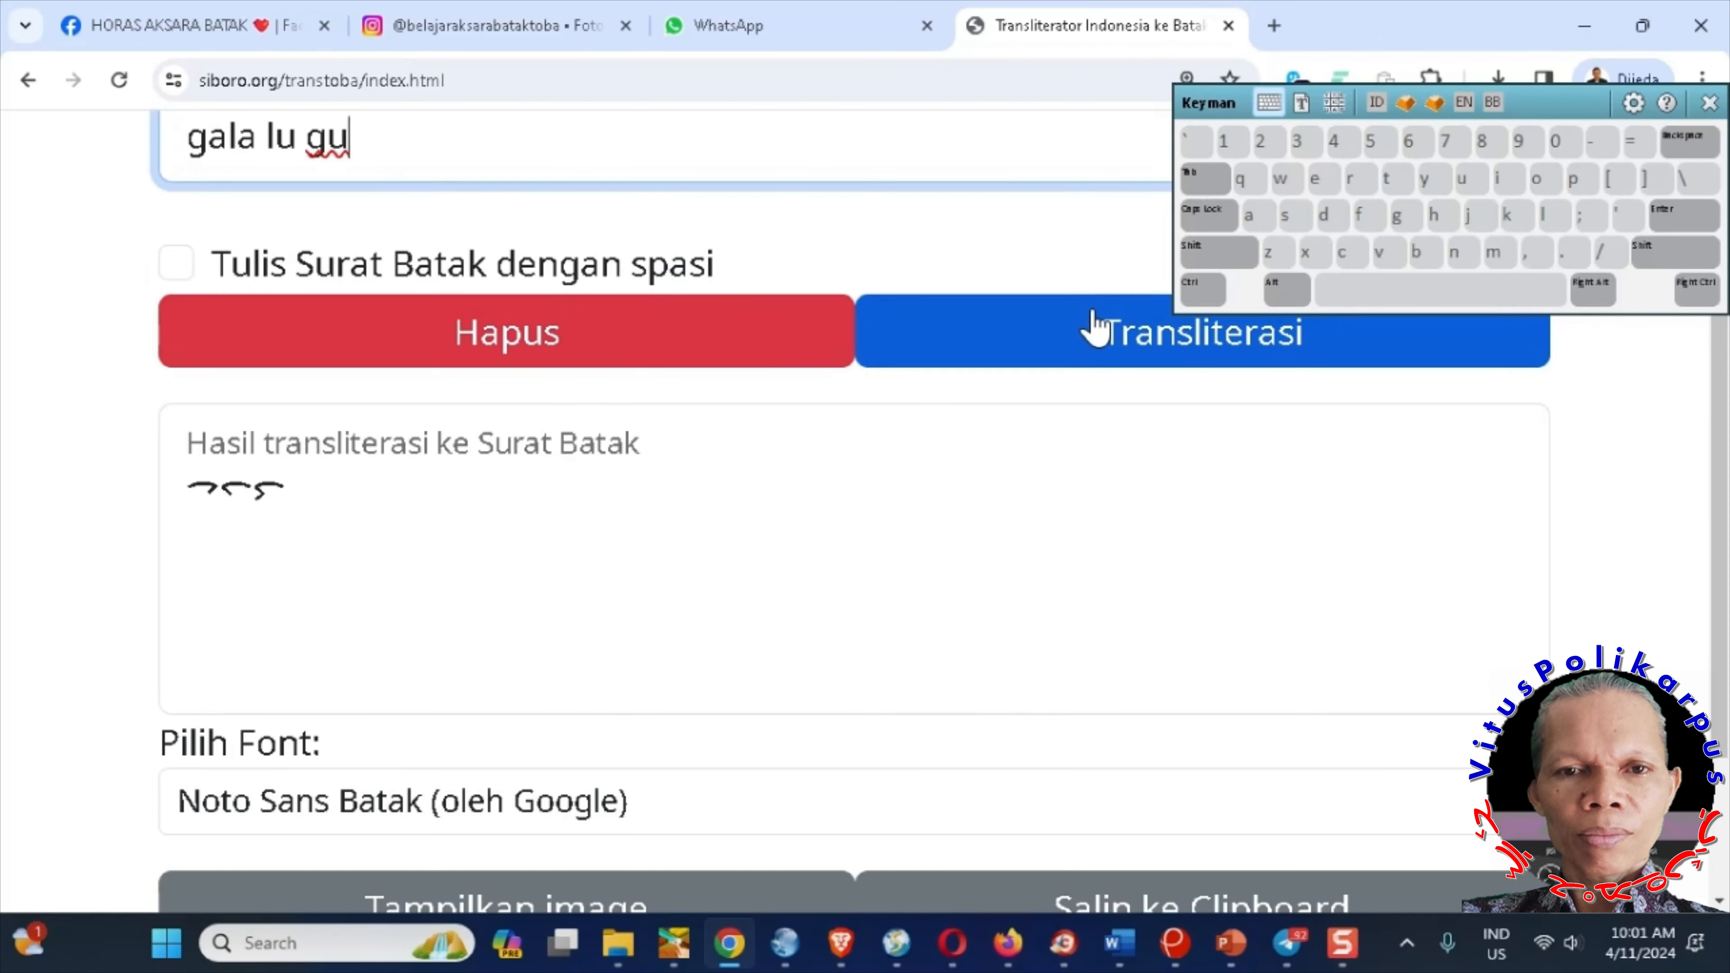
left_click(1093, 324)
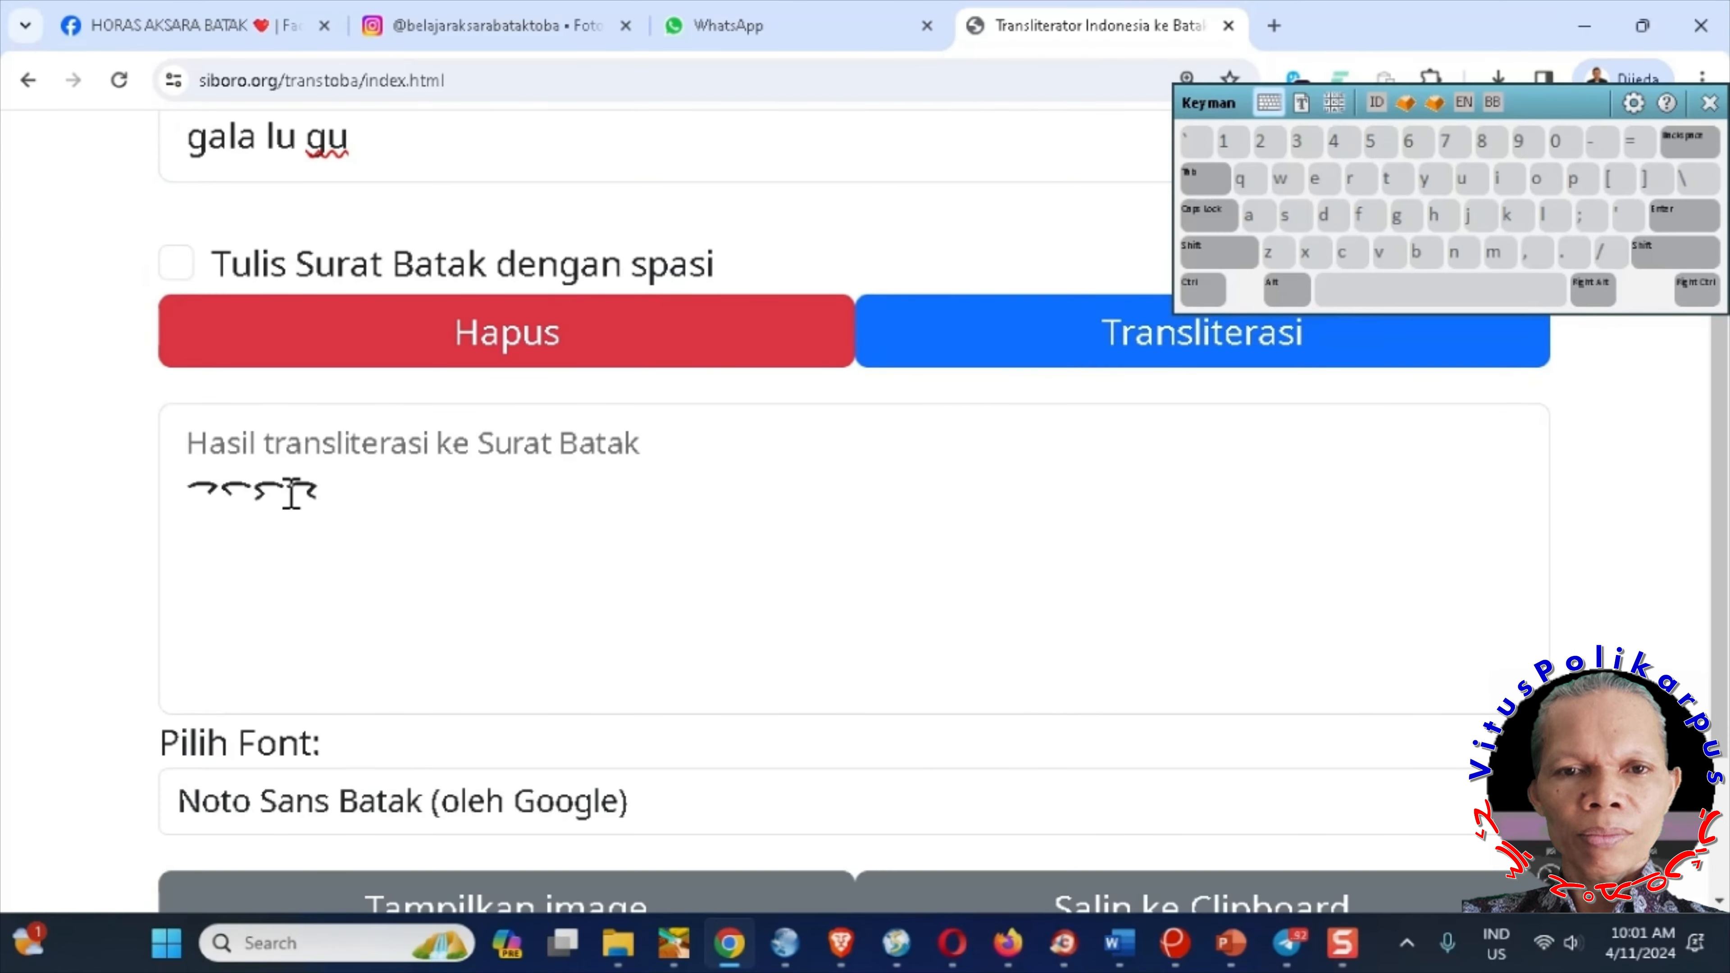
- Compare the Batak letter for gu with the other three letters in the result
left_click_drag(289, 492, 325, 489)
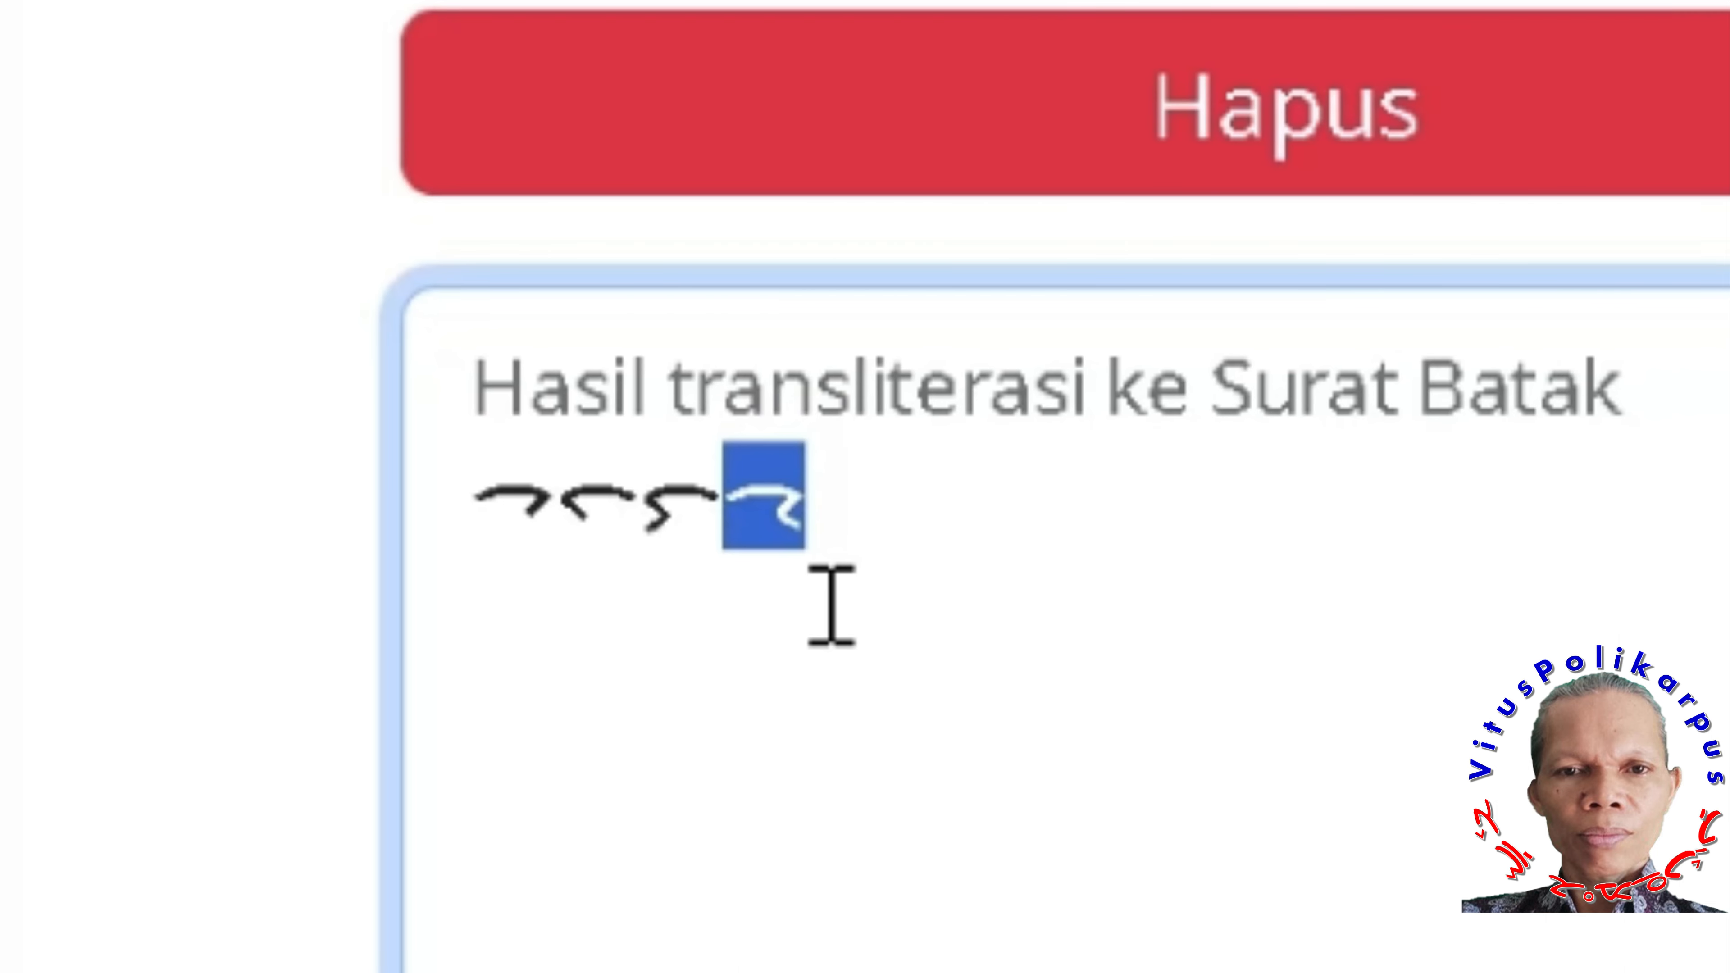
left_click(849, 503)
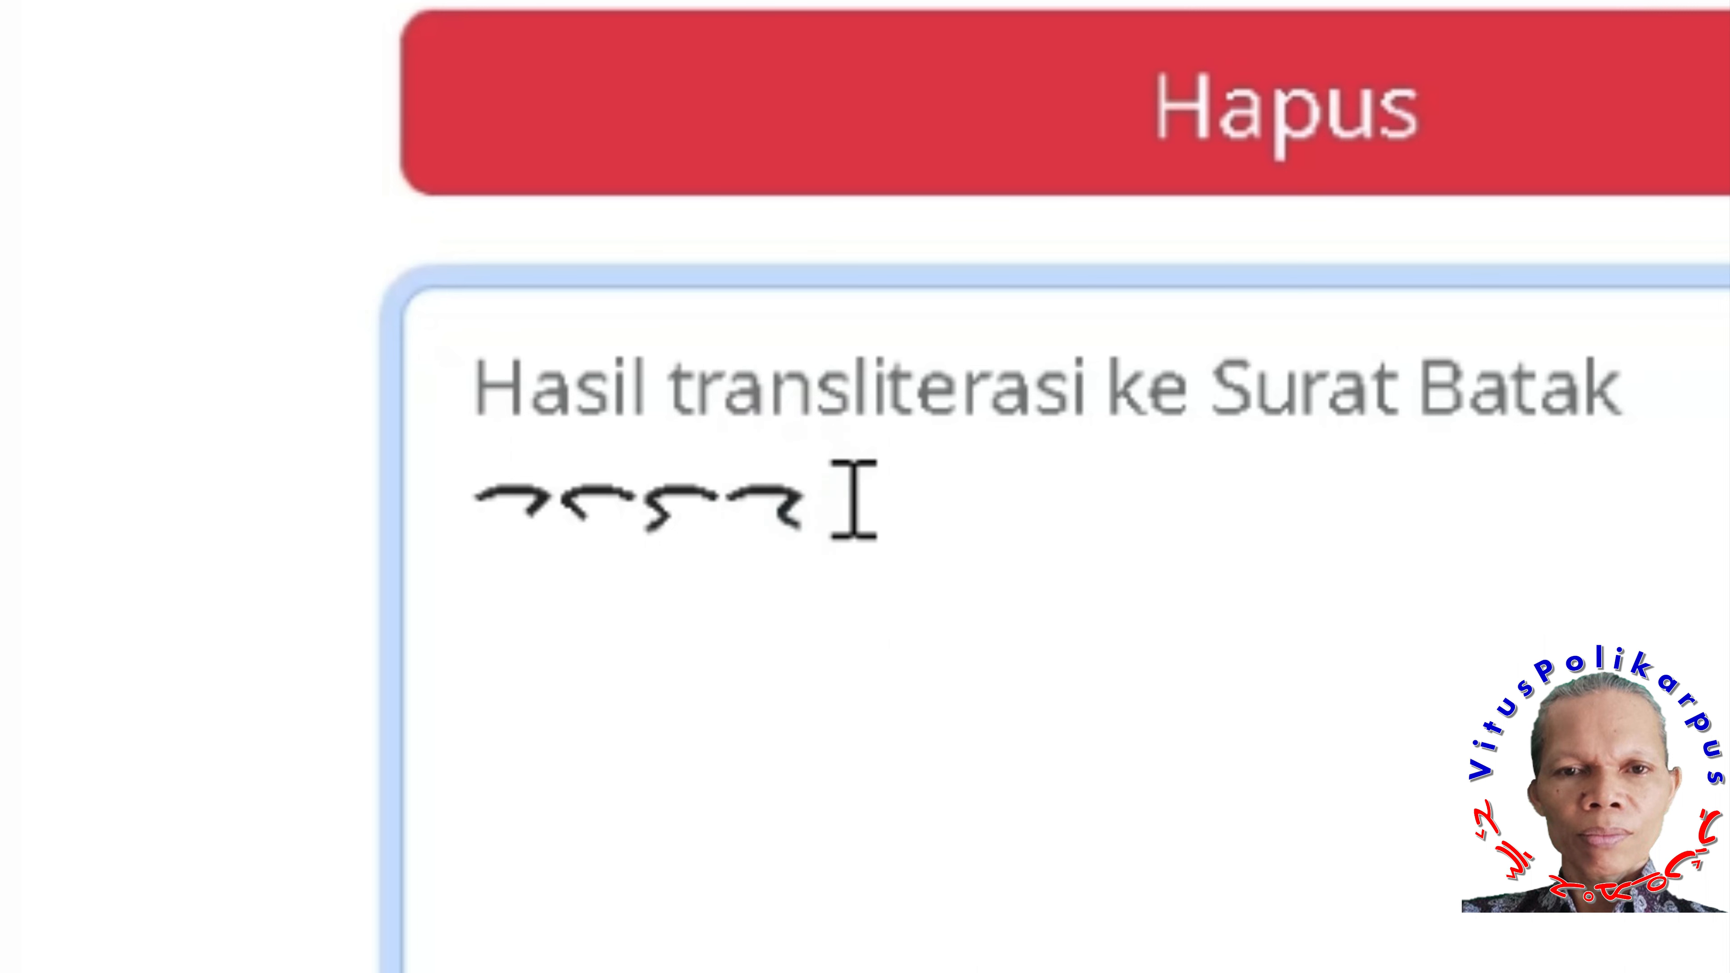
left_click_drag(491, 501, 881, 553)
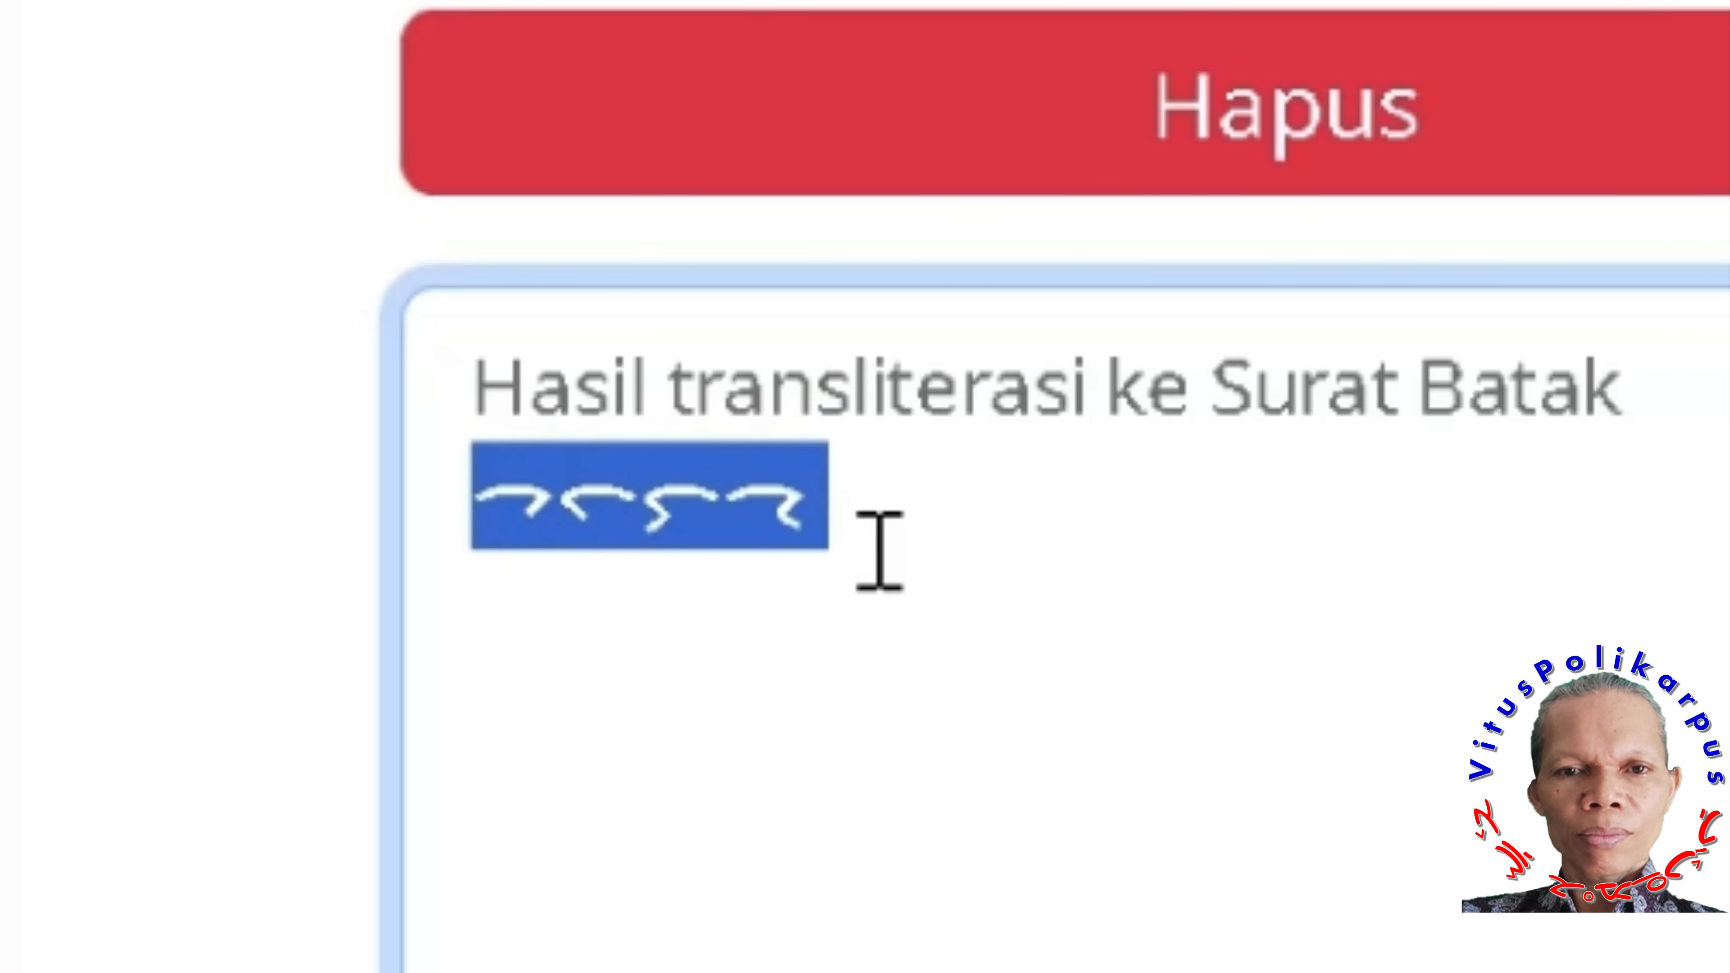
left_click(654, 515)
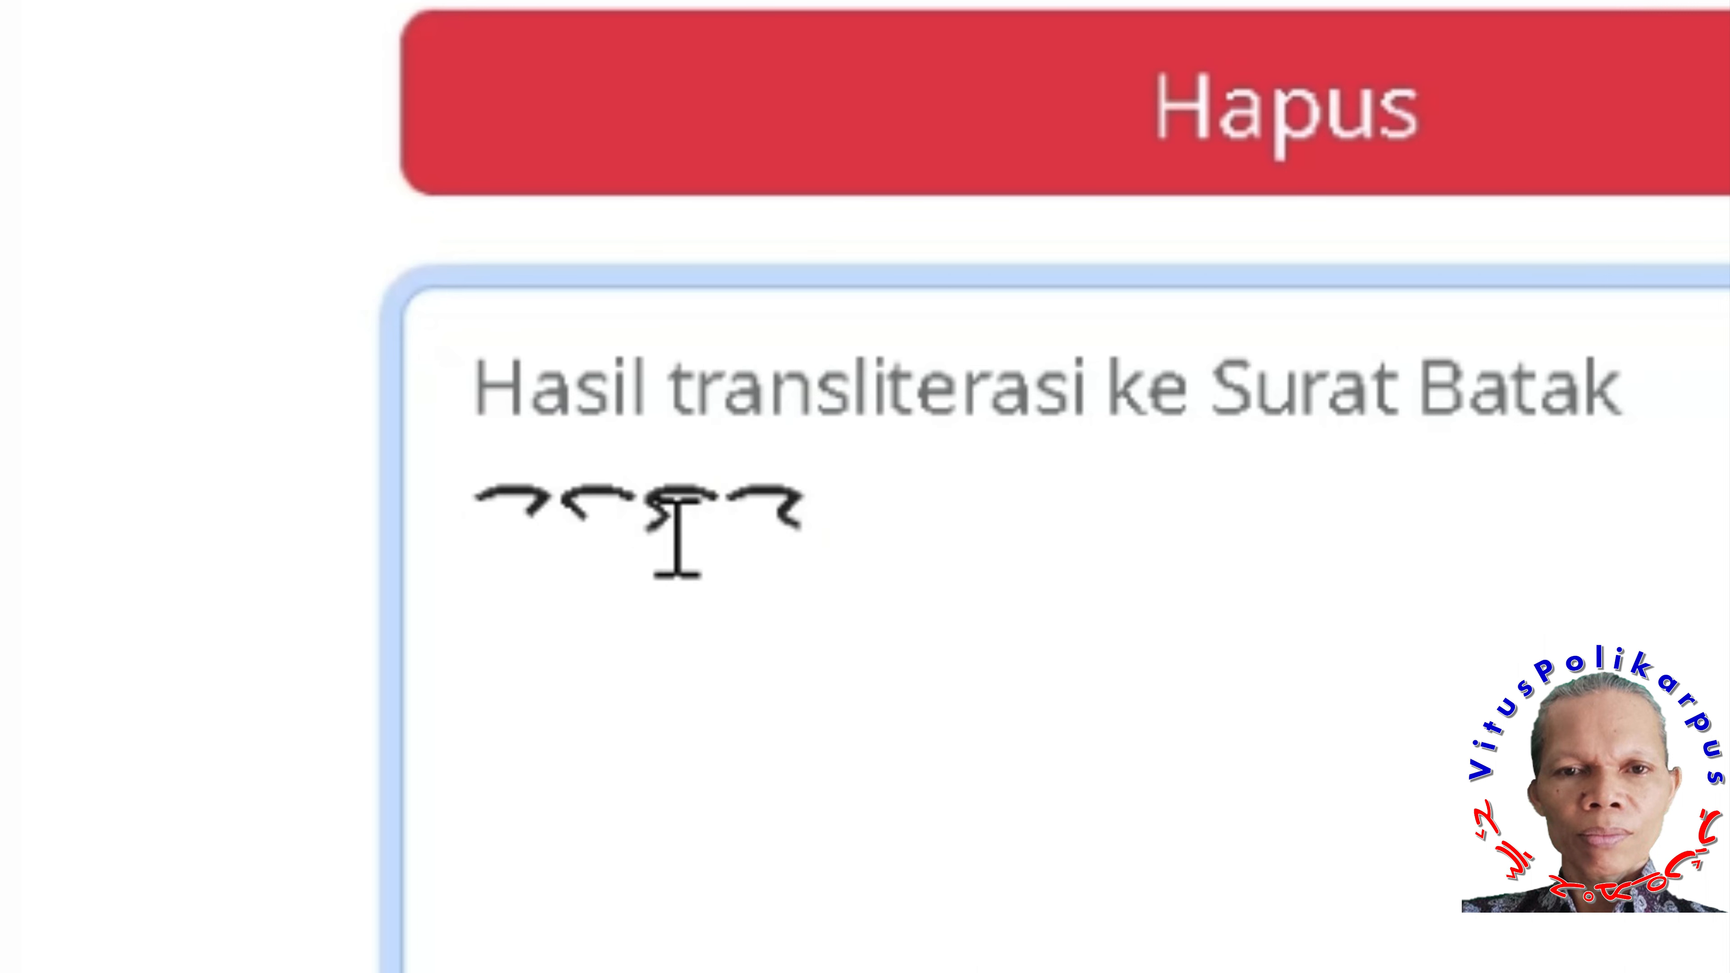
left_click_drag(727, 499, 832, 532)
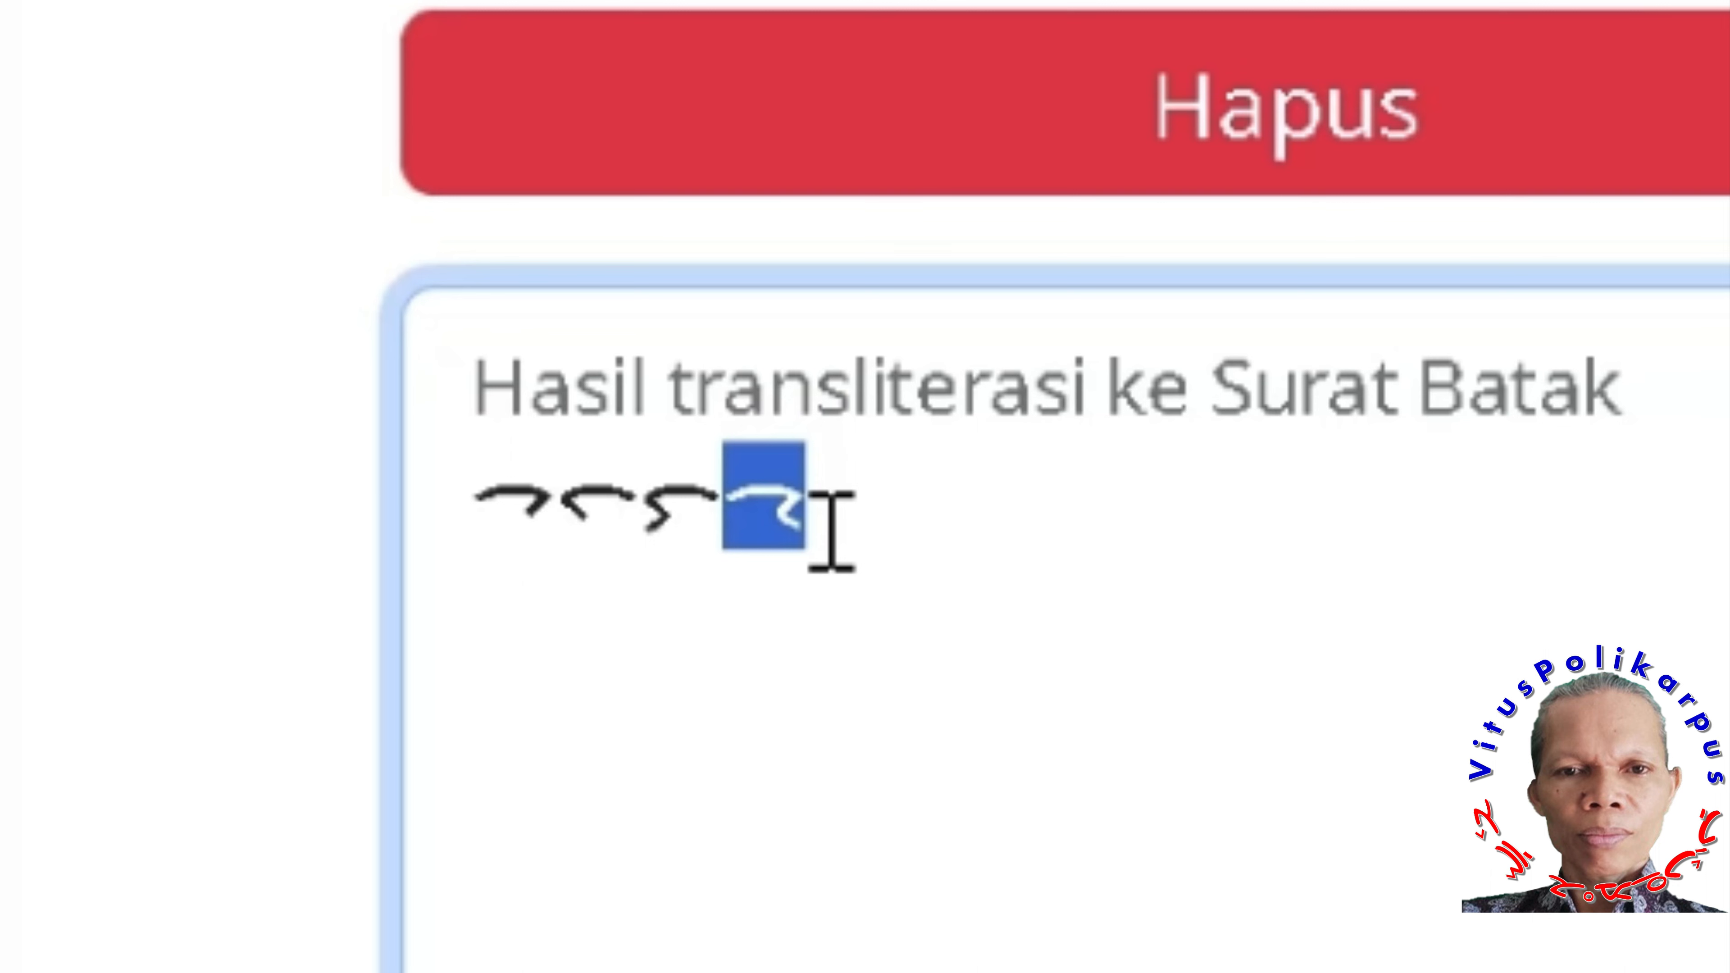
- Highlight the Batak letter for lu in the result, and select the whole transliterated line
left_click(700, 580)
left_click_drag(718, 525, 664, 532)
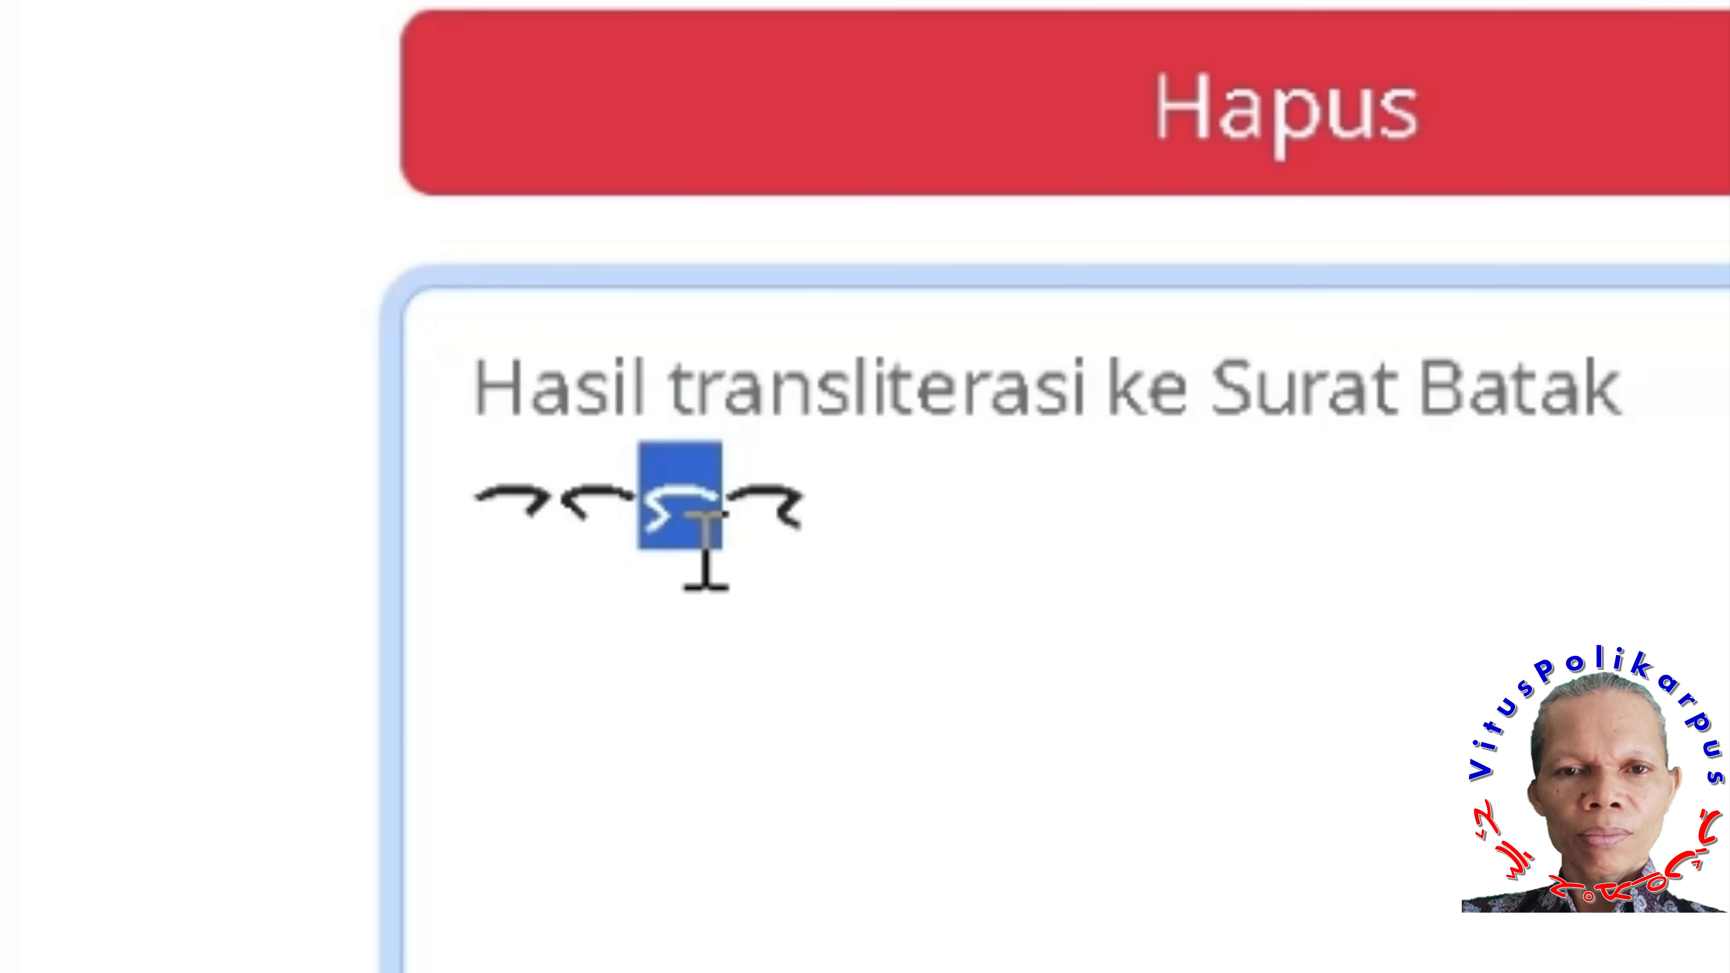
left_click(719, 518)
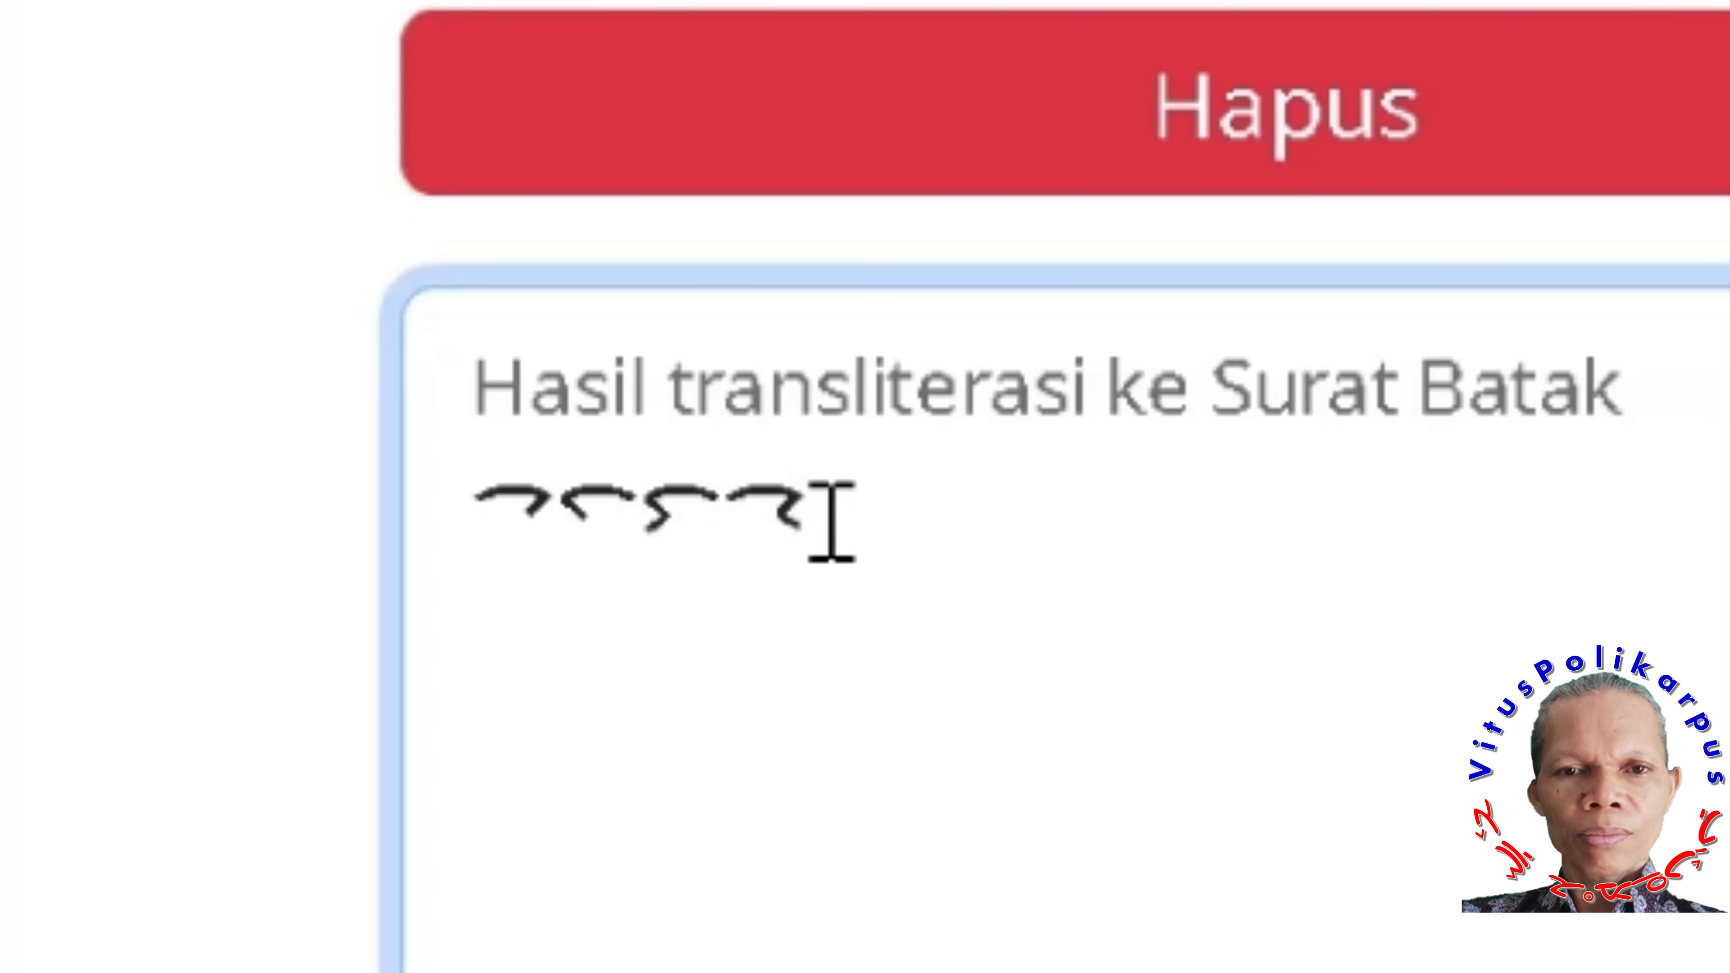
left_click_drag(835, 514, 449, 503)
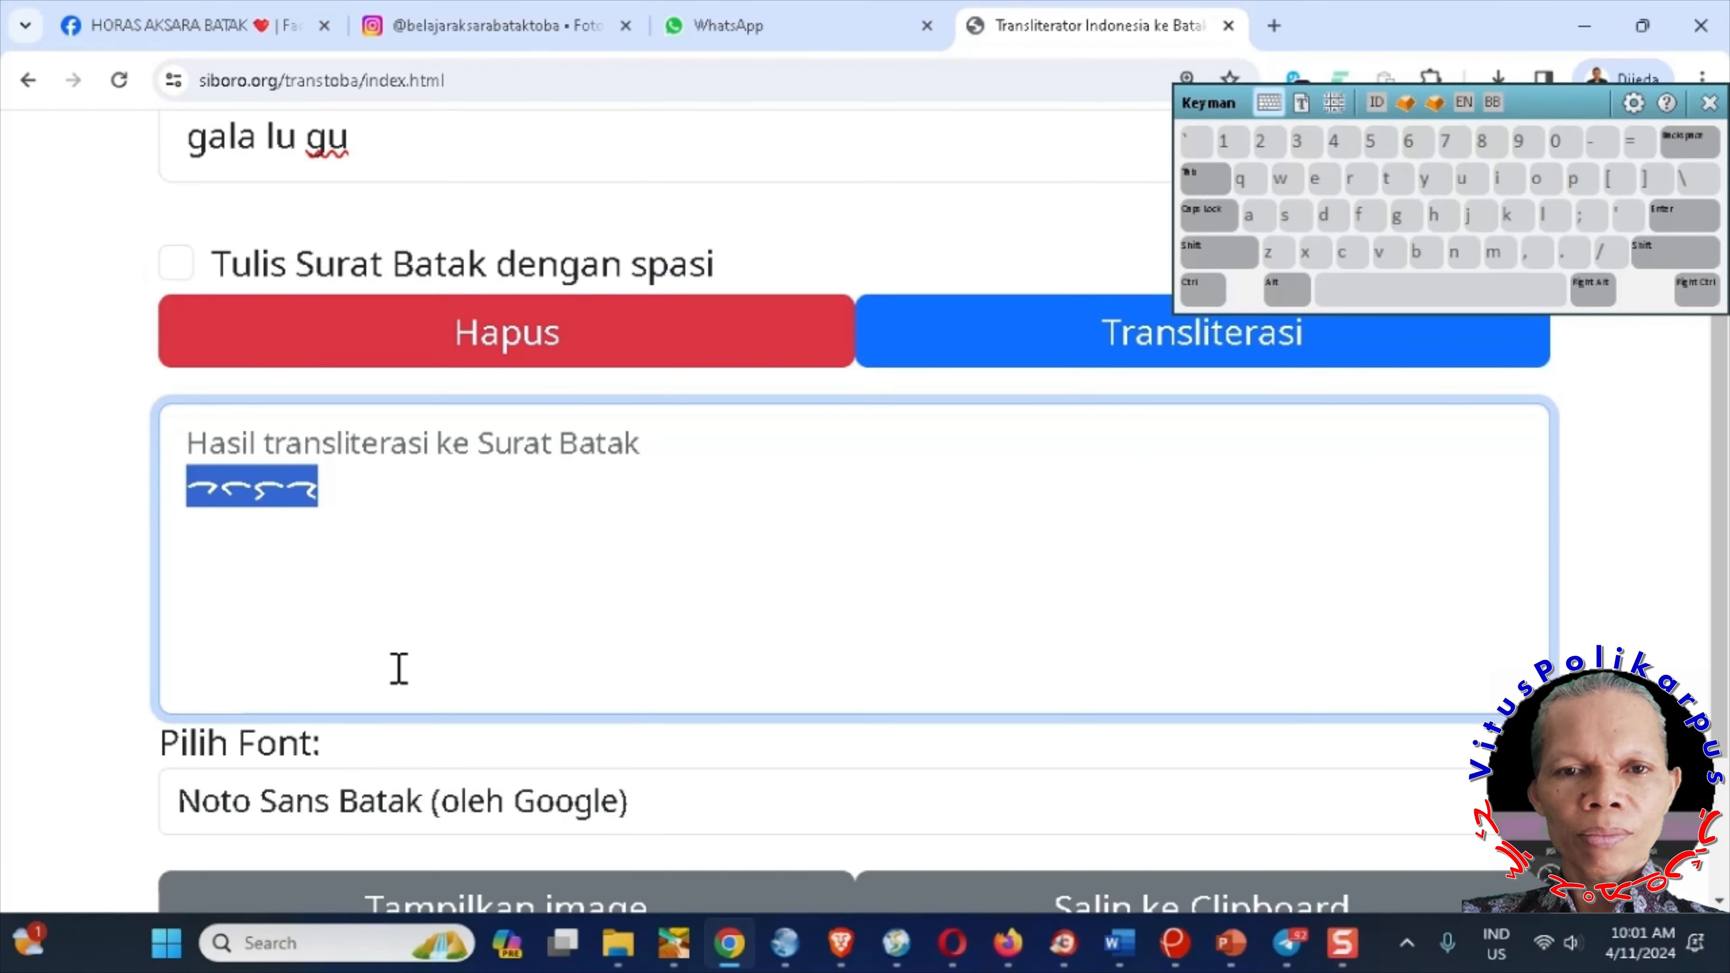
- Set the result font to Batak Toba Modifikasi and highlight the transliterated line
scroll(399, 670, "down", 3)
left_click(576, 604)
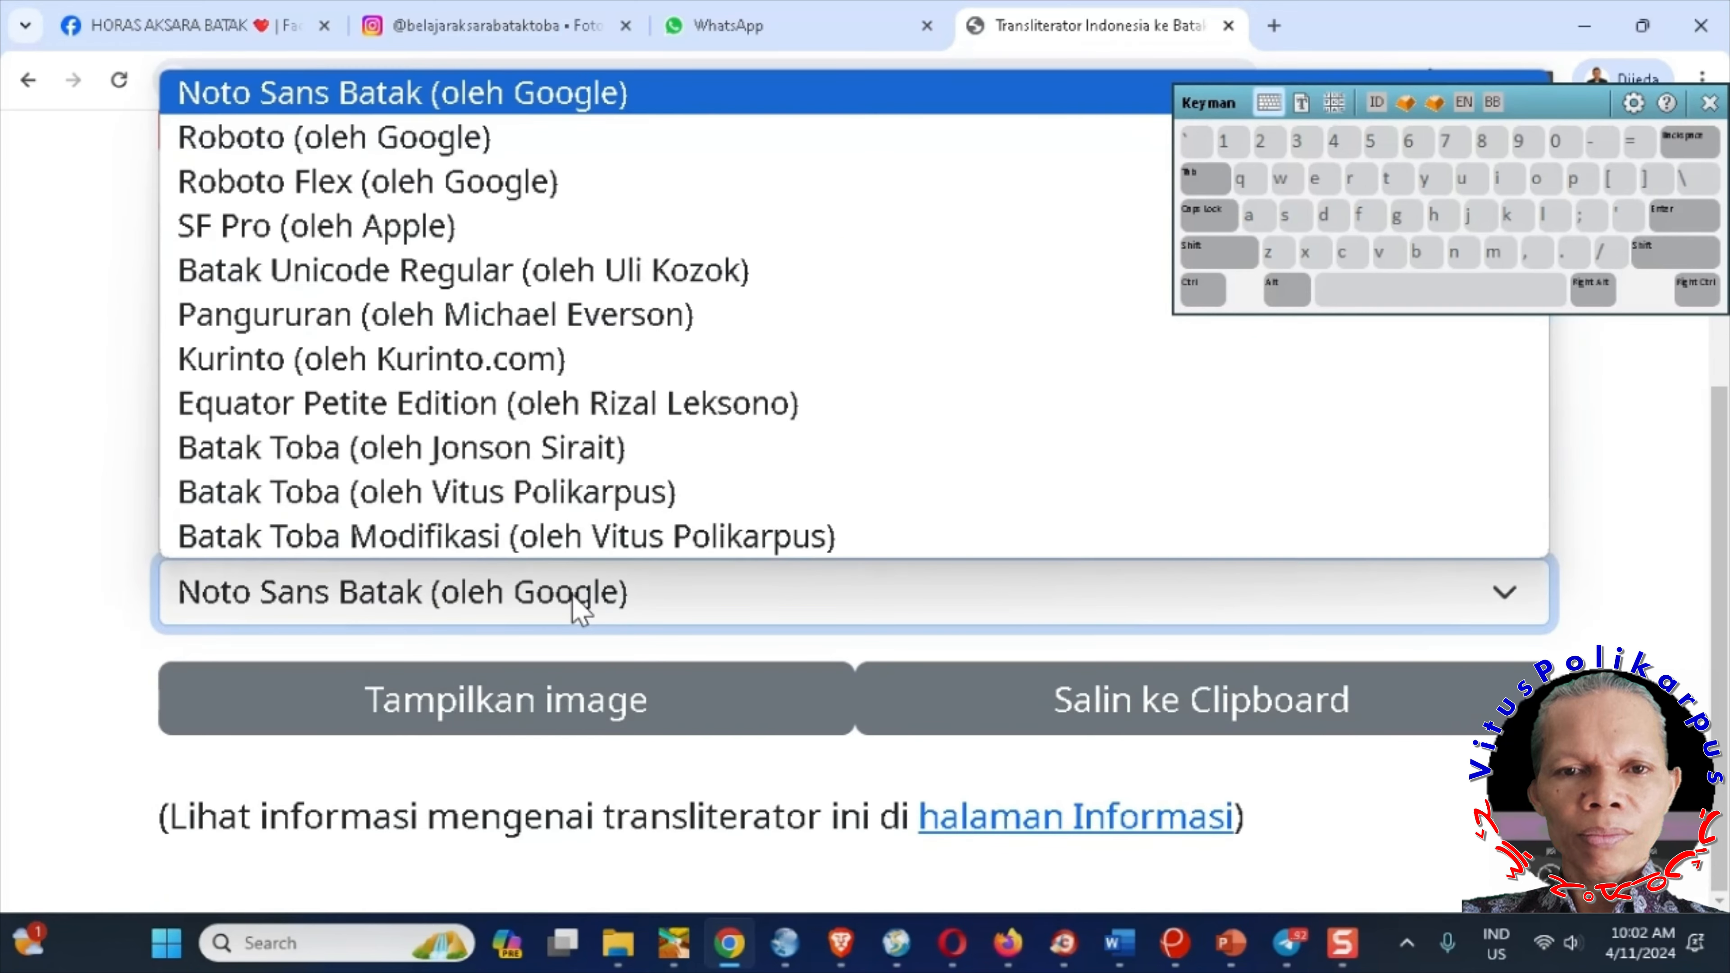
left_click(443, 538)
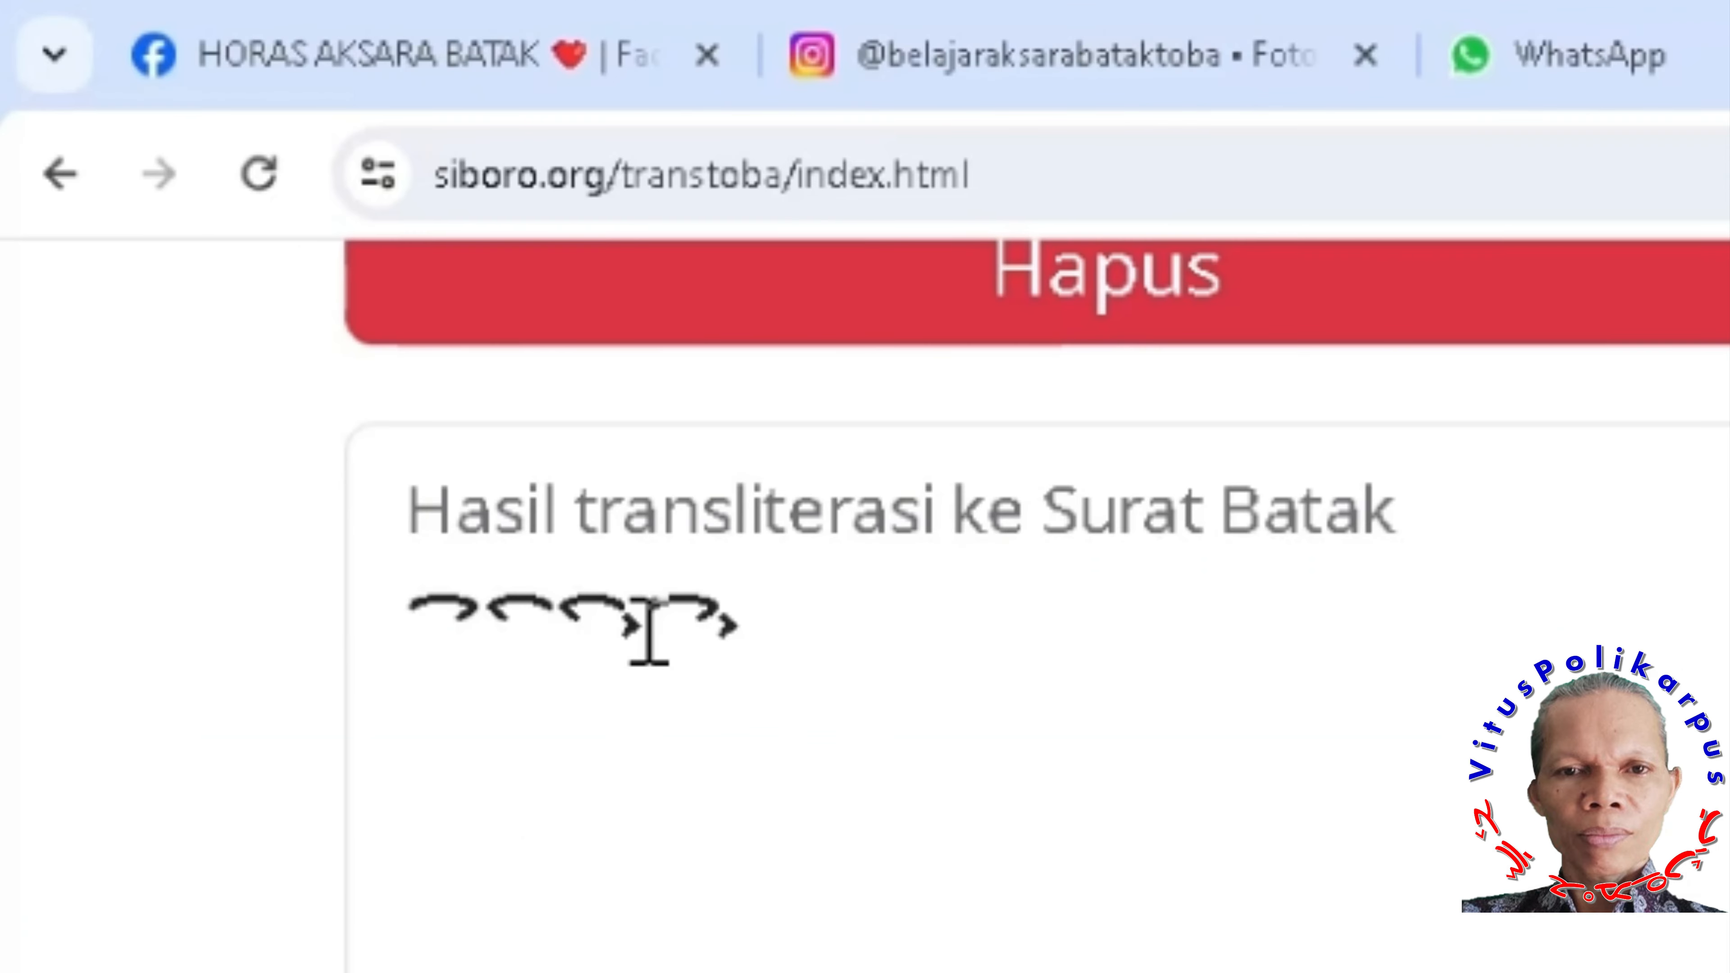
double_click(297, 286)
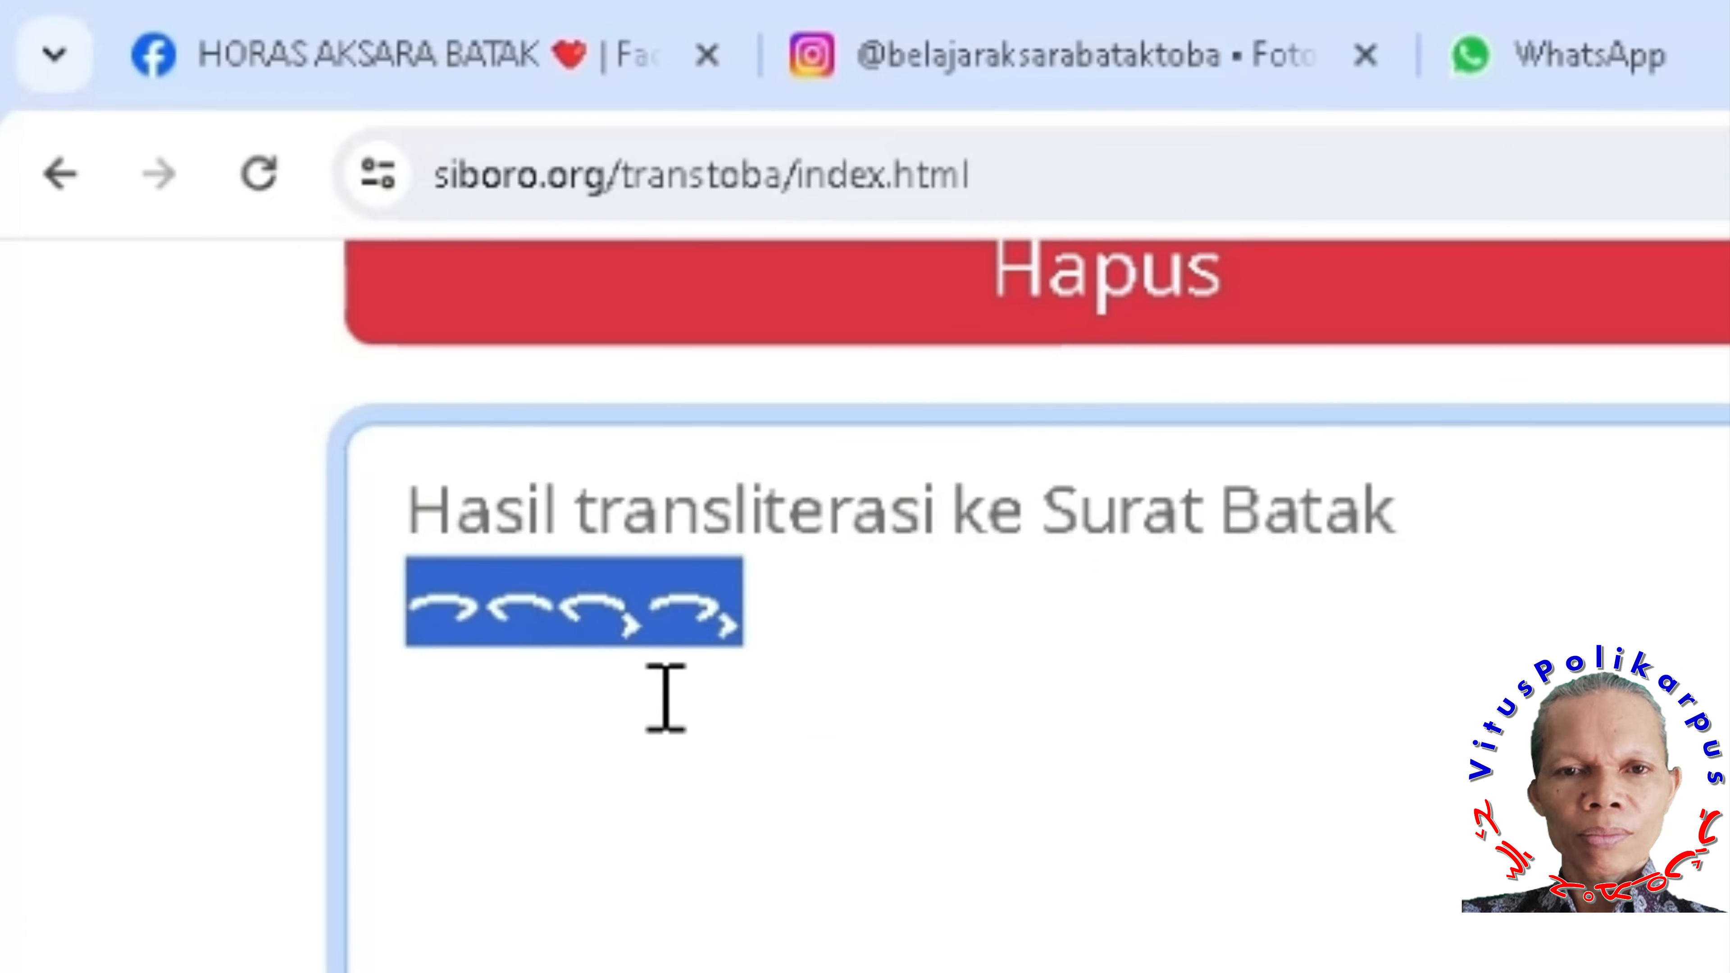
- Reduce the source text to "lu", transliterate it, and highlight the Batak result
scroll(1224, 703, "up", 5)
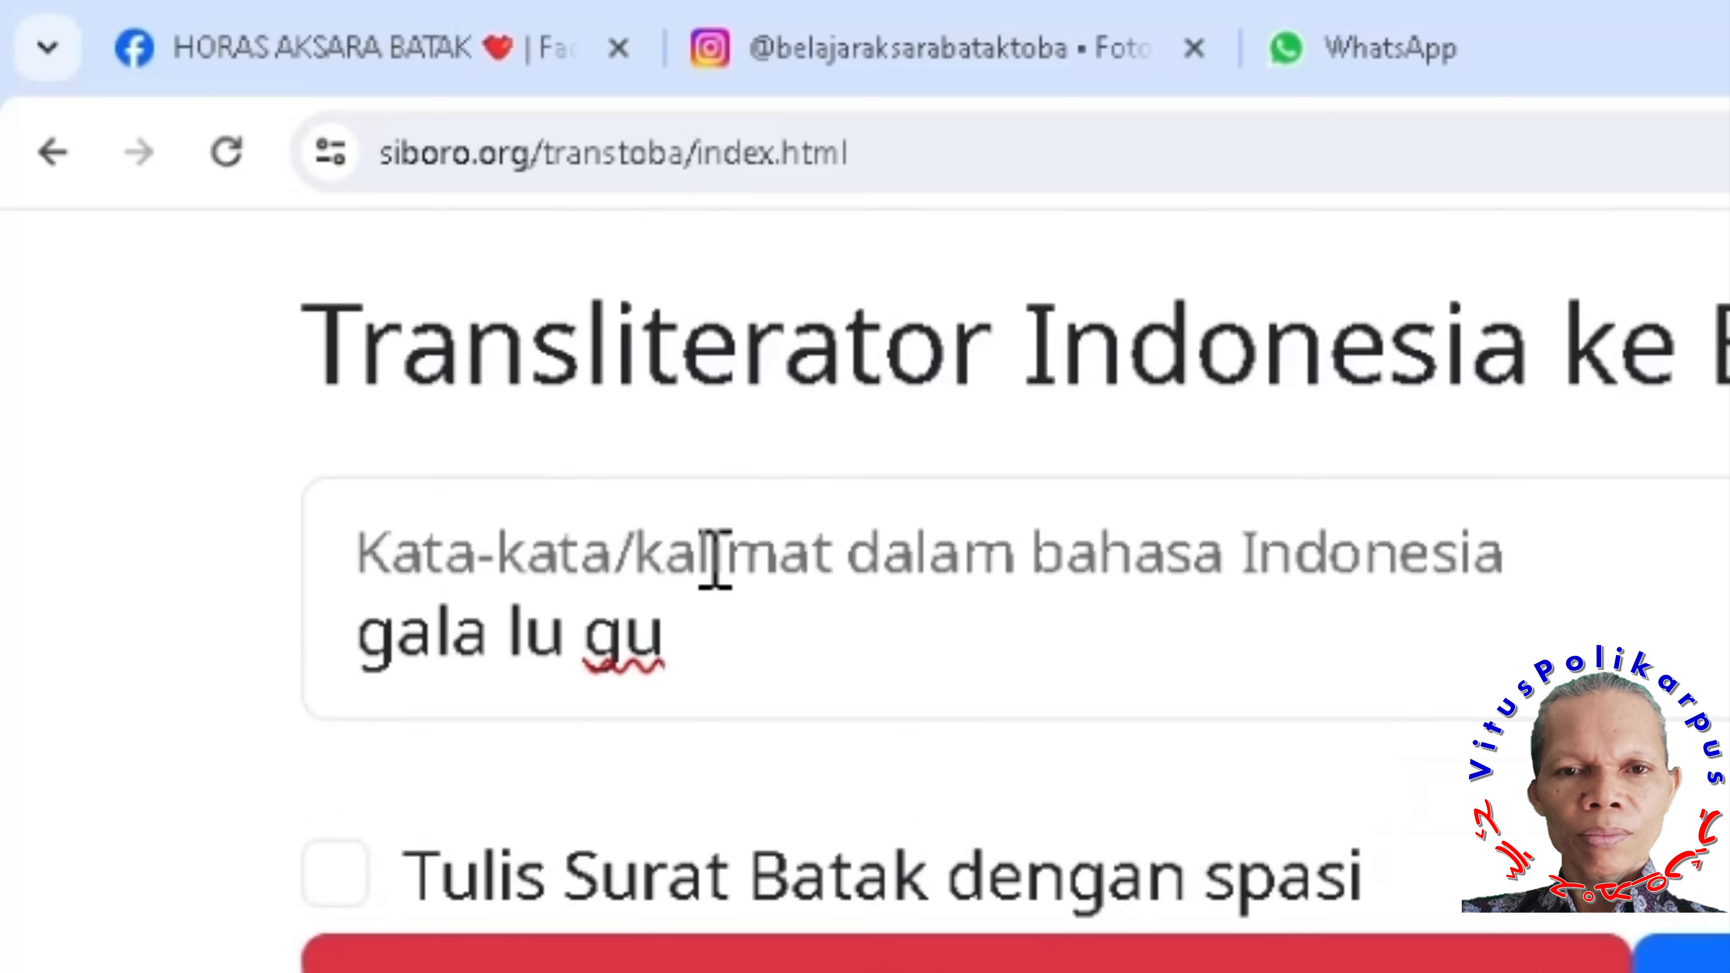
left_click_drag(576, 628, 675, 627)
key("BackSpace")
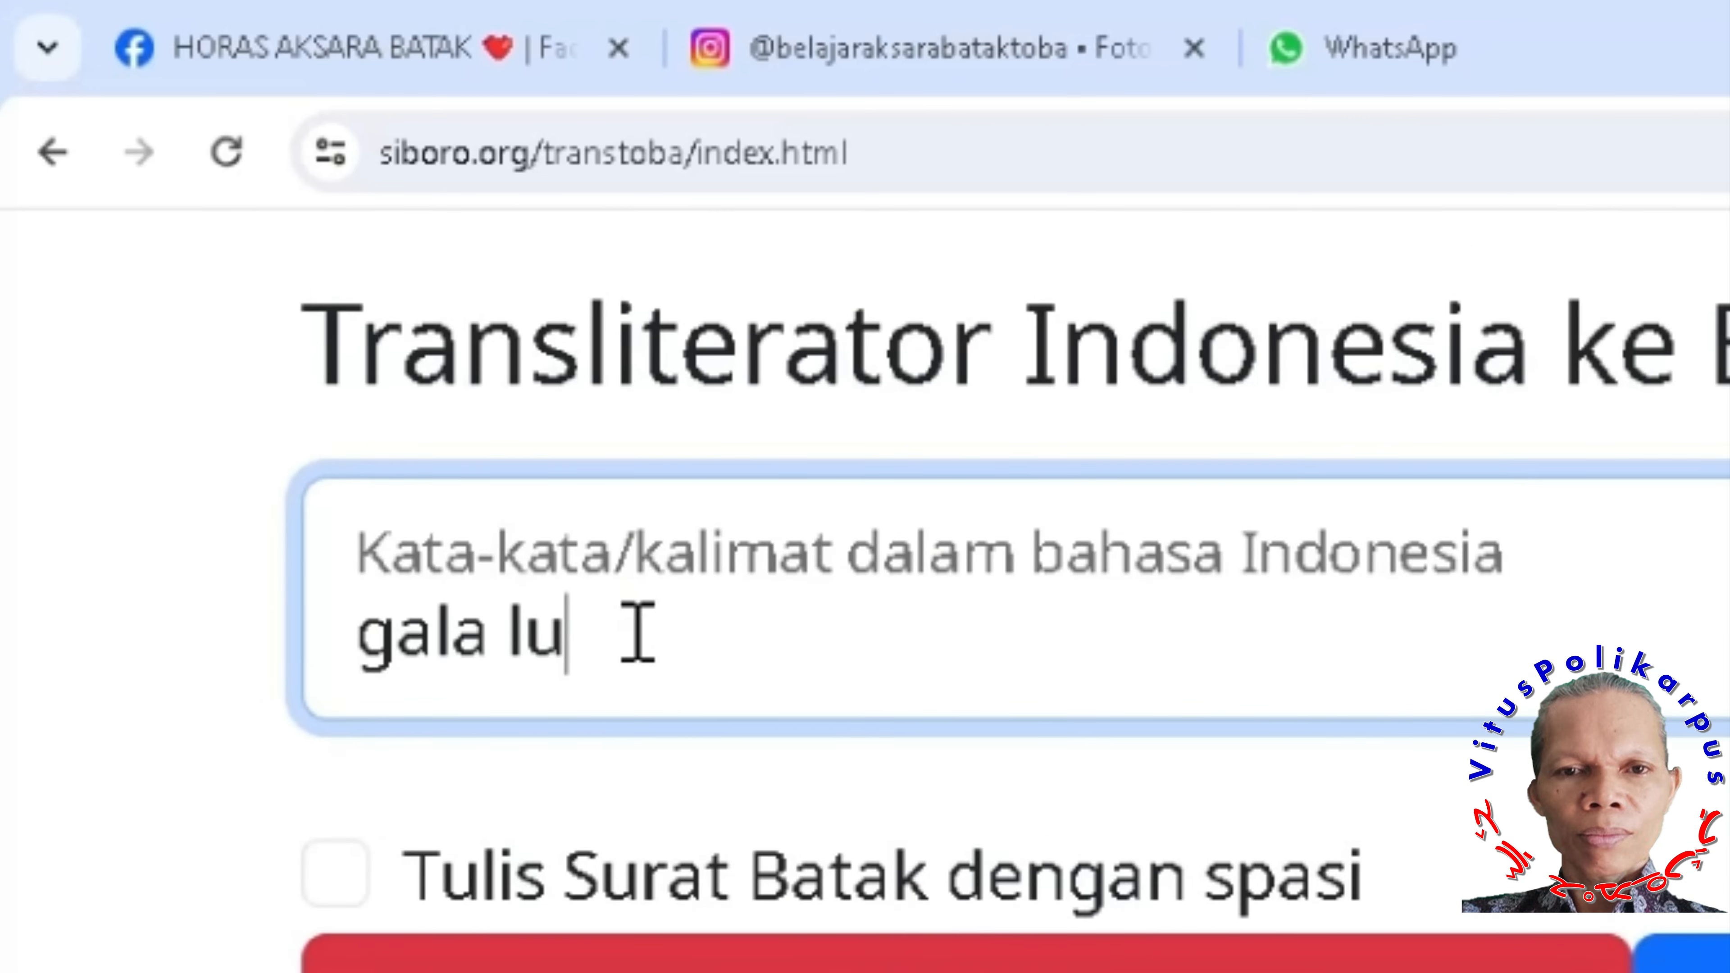
left_click_drag(511, 627, 150, 706)
key("BackSpace")
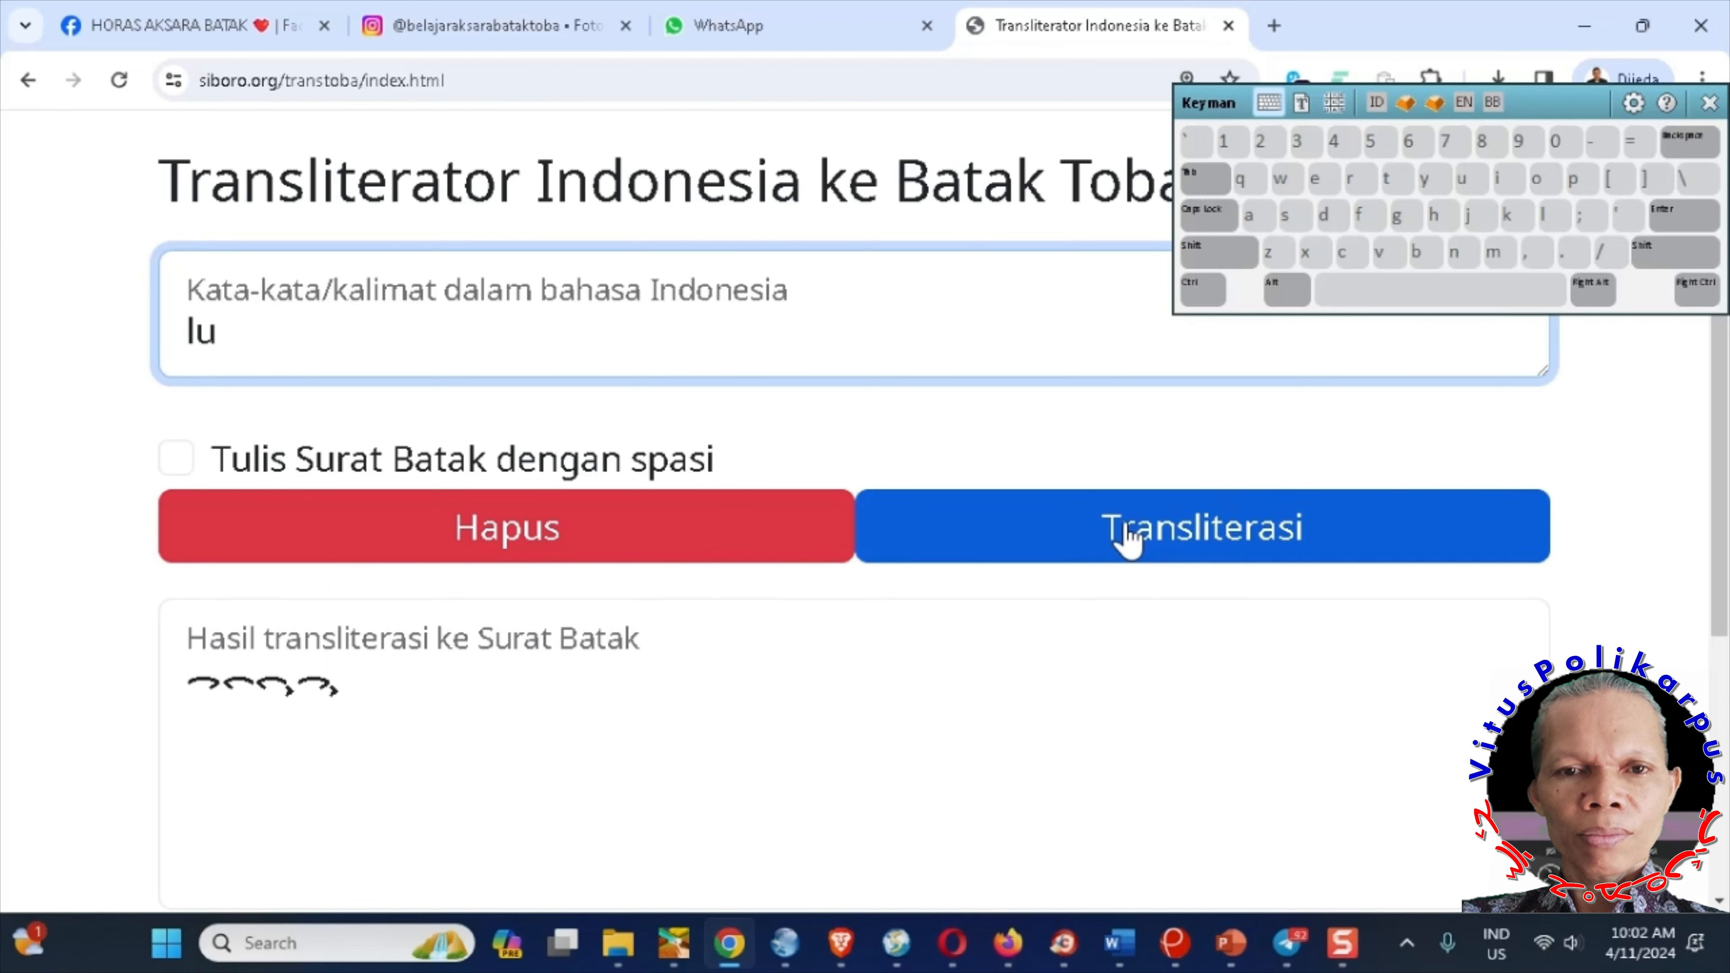
left_click(1127, 538)
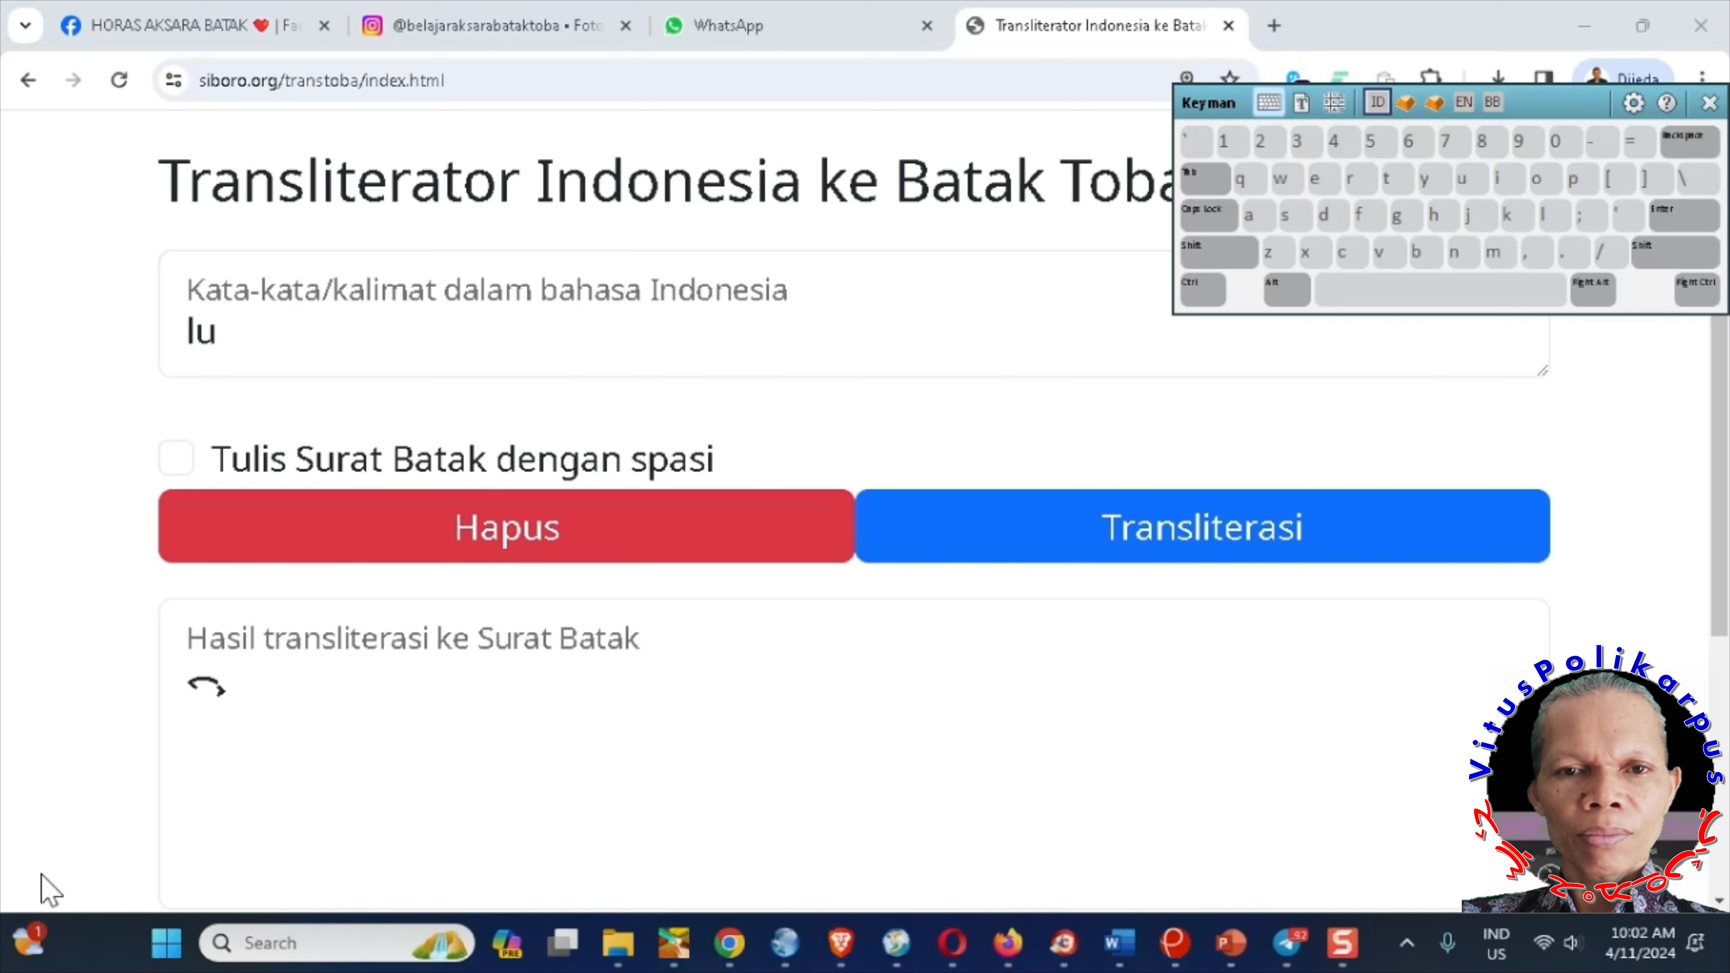
left_click_drag(232, 692, 198, 695)
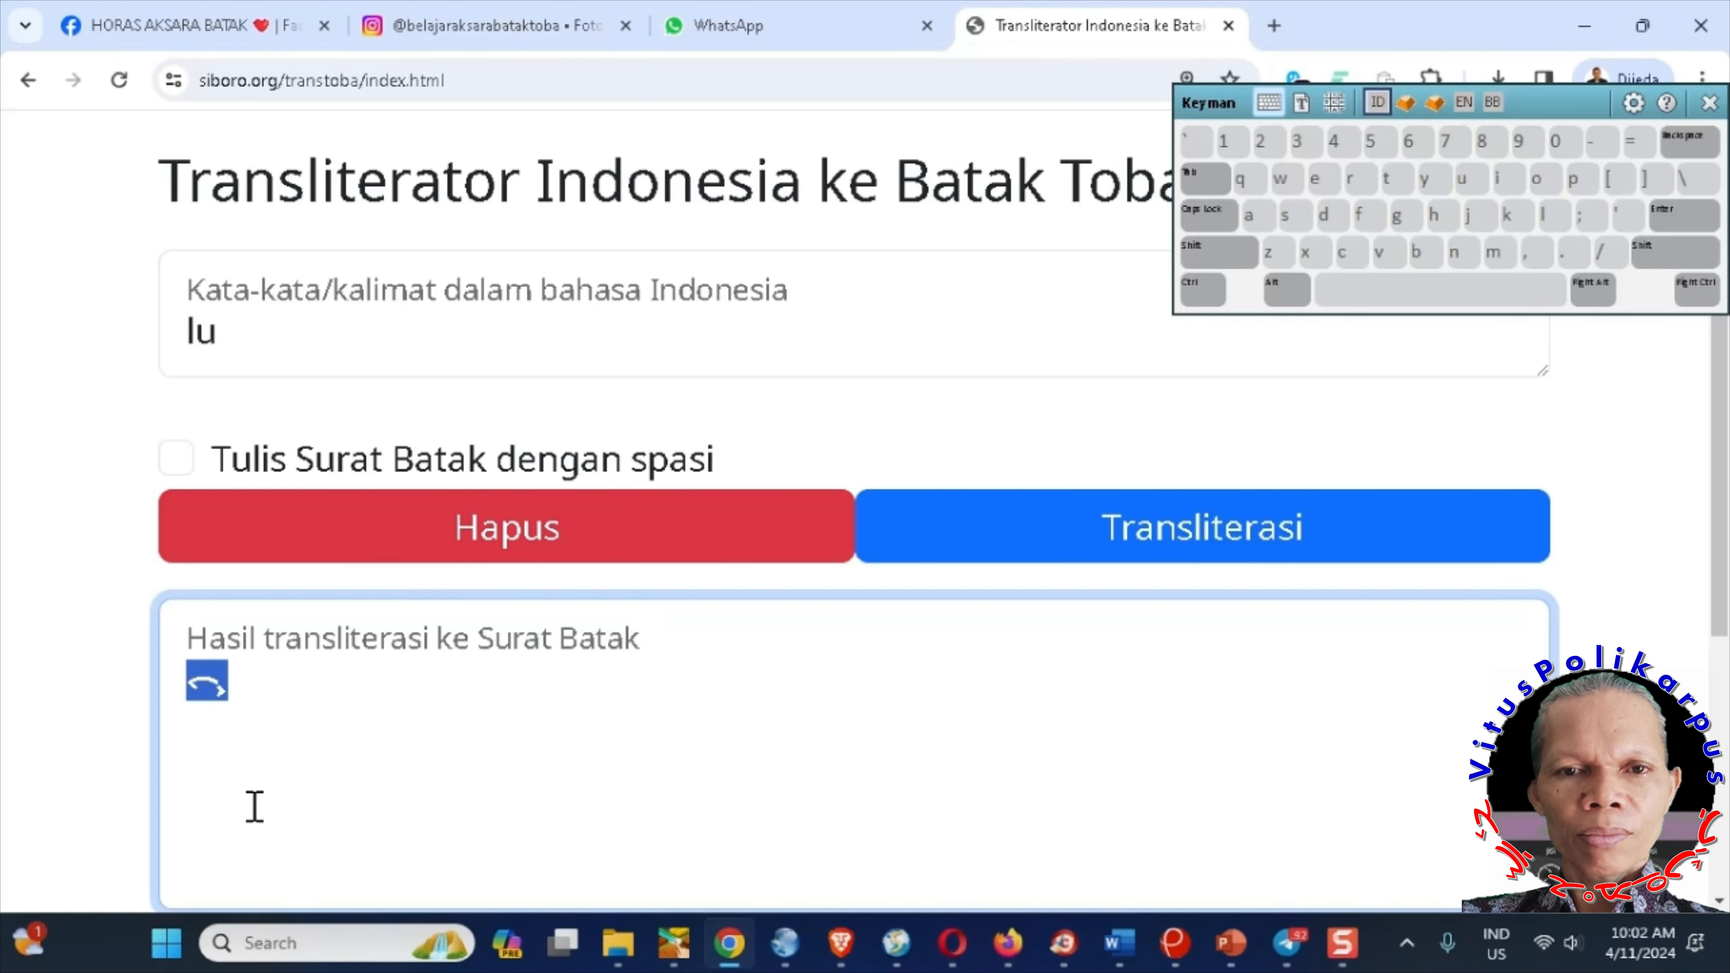
- Switch to Opera, create a new Blogger post with the Batak letter for lu in its body, and enlarge the view to inspect it
left_click(953, 943)
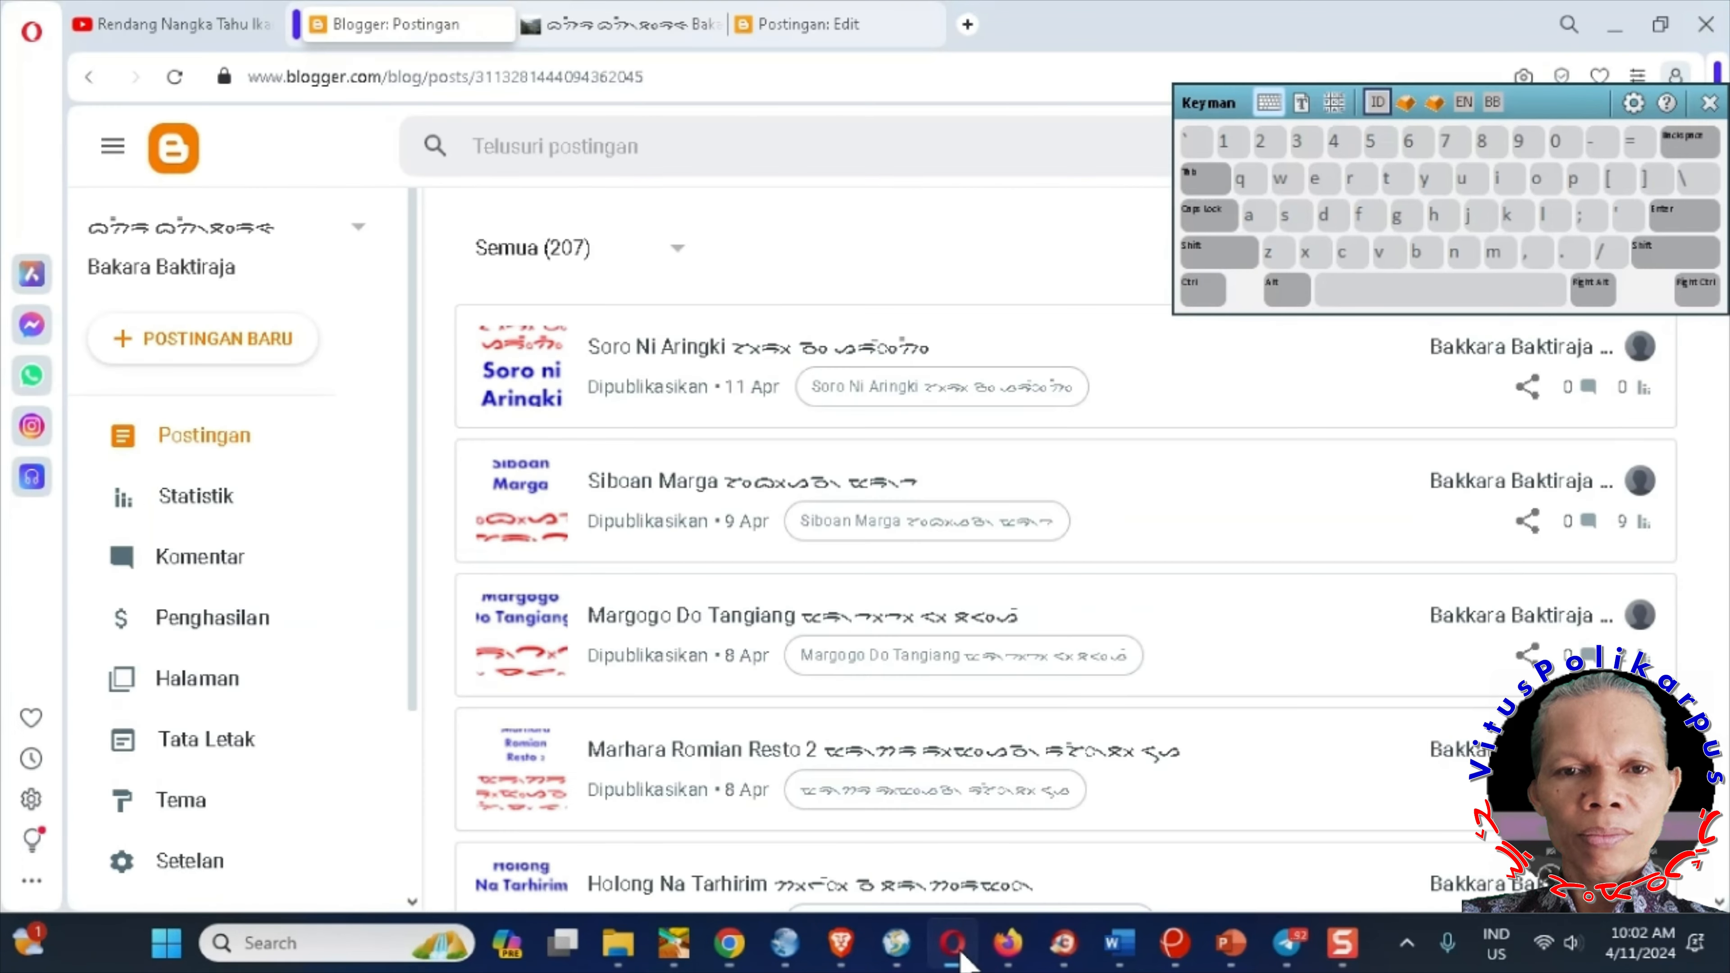
left_click(190, 341)
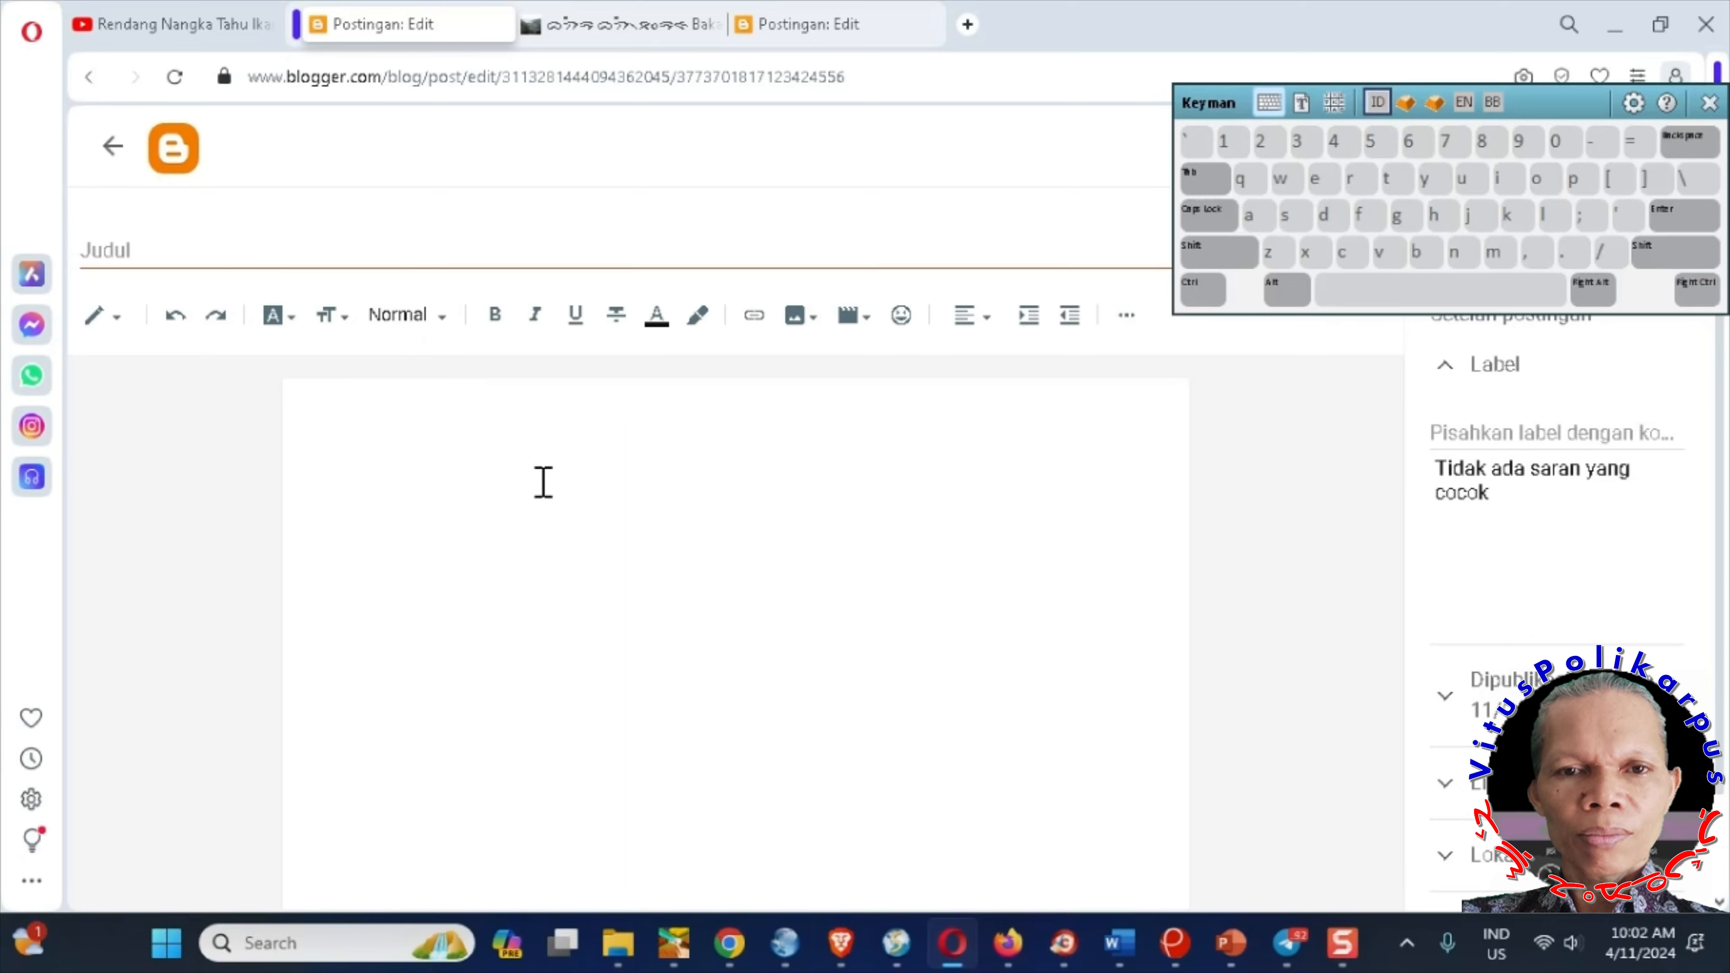
left_click(467, 491)
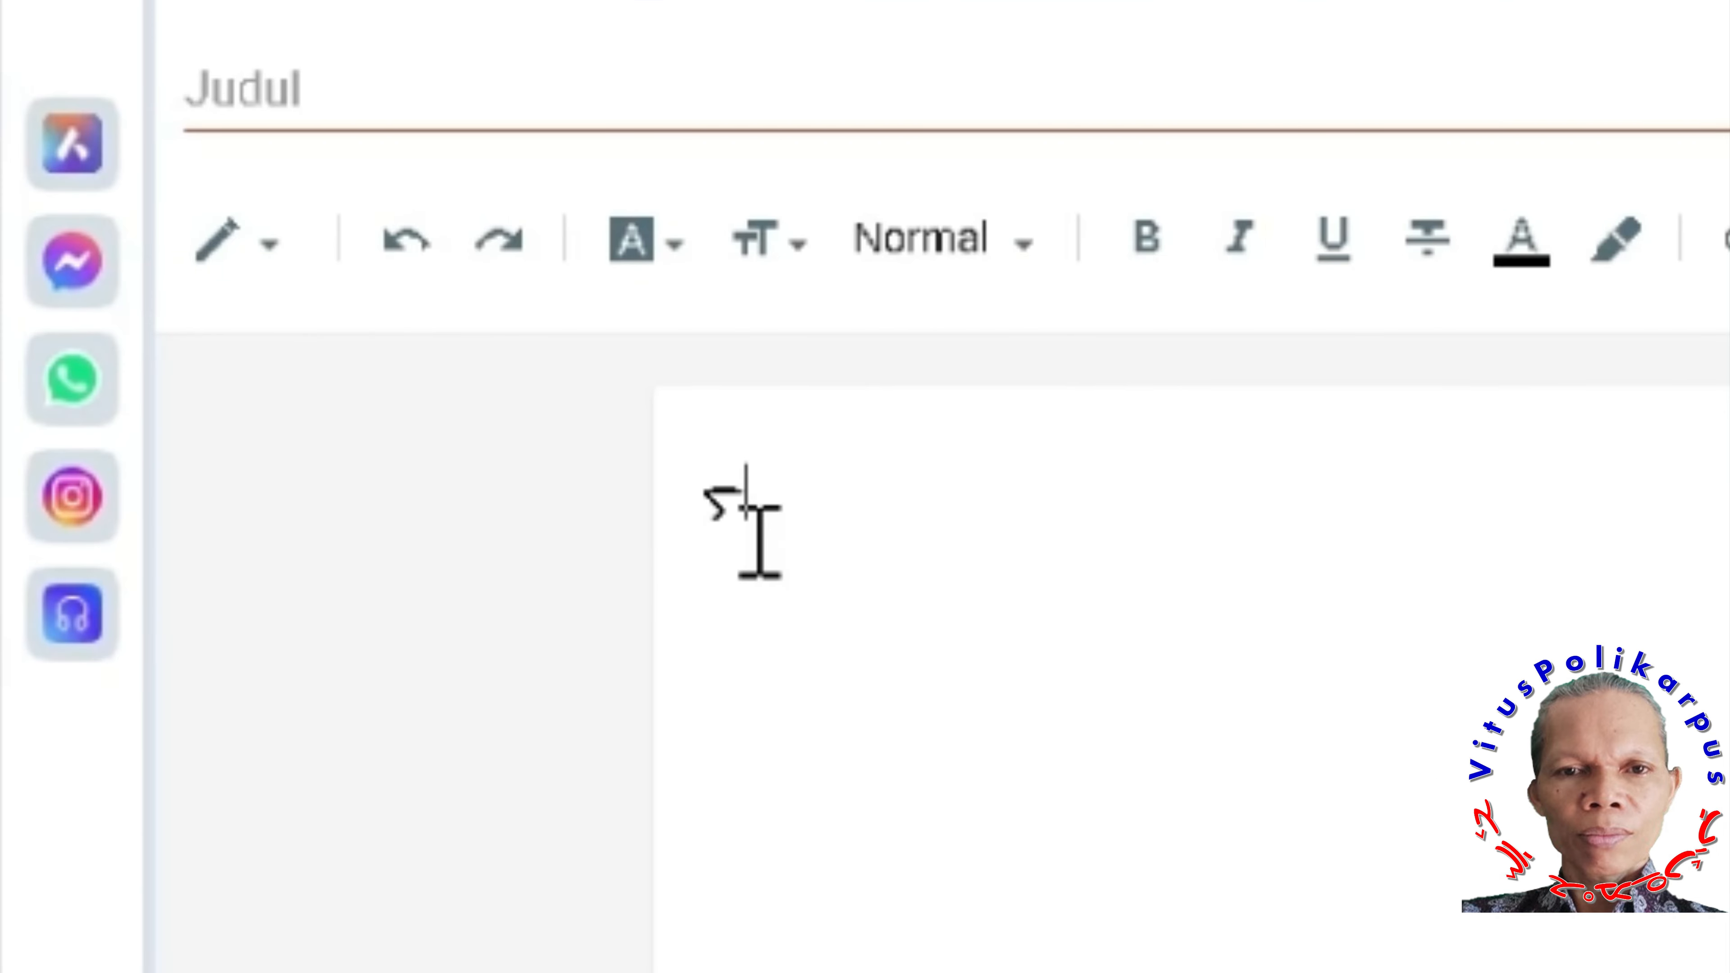
left_click_drag(710, 489, 776, 492)
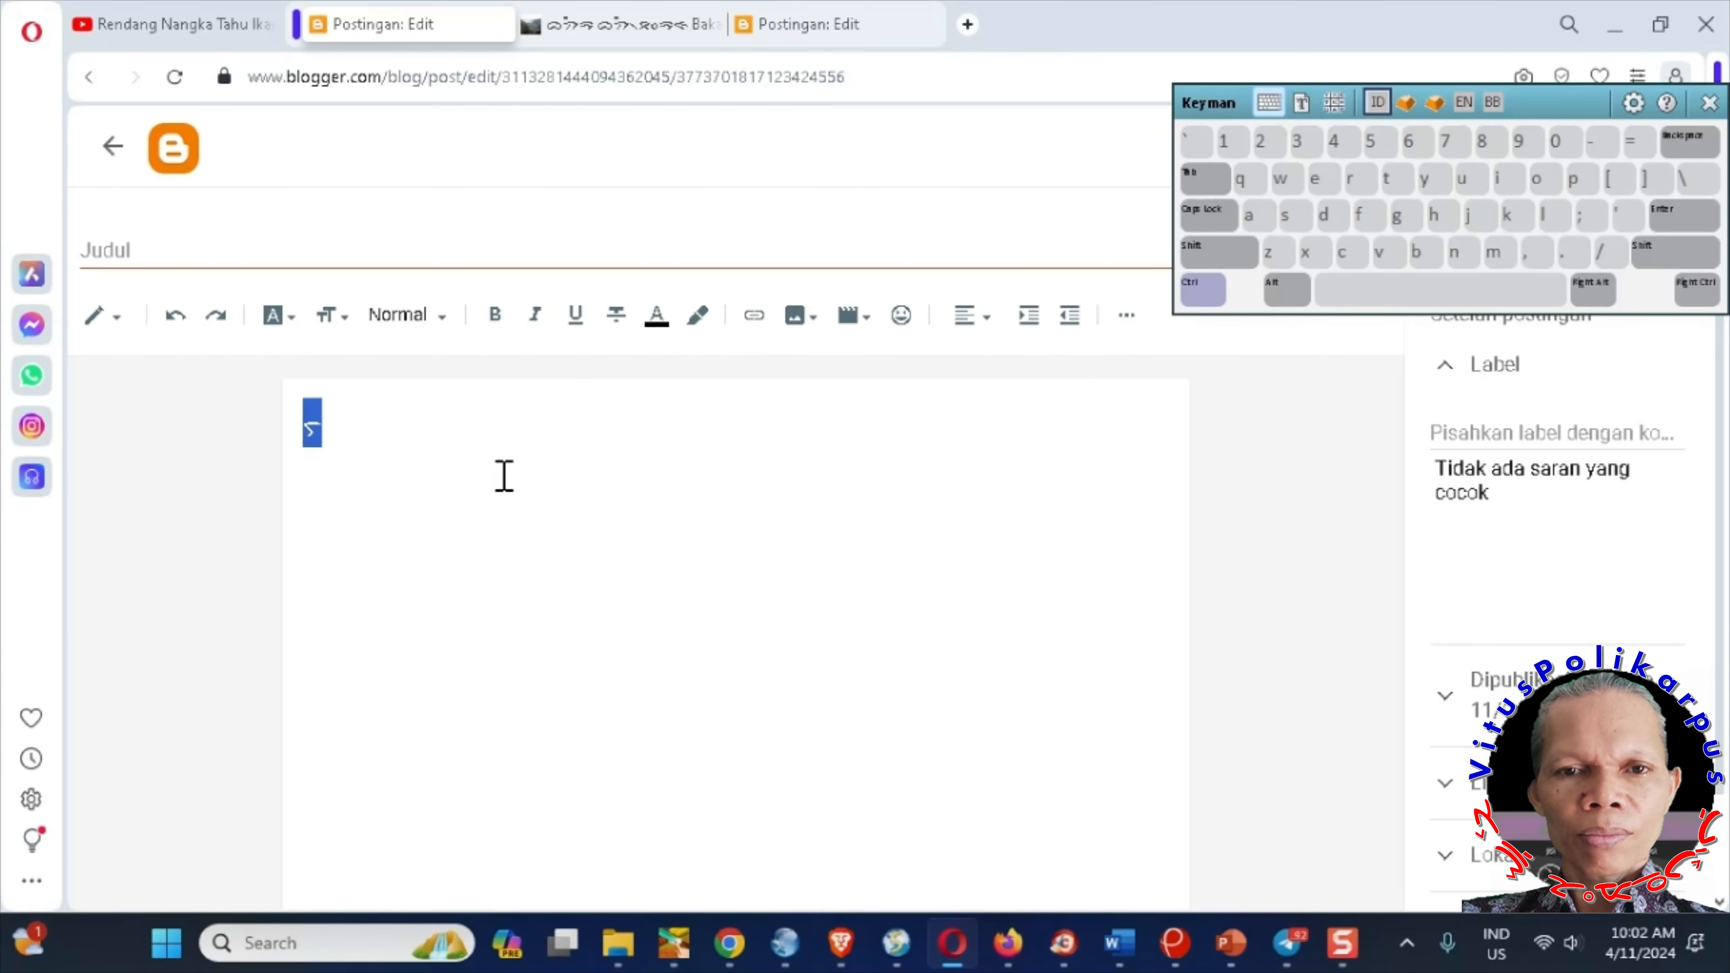
scroll(504, 476, "up", 3)
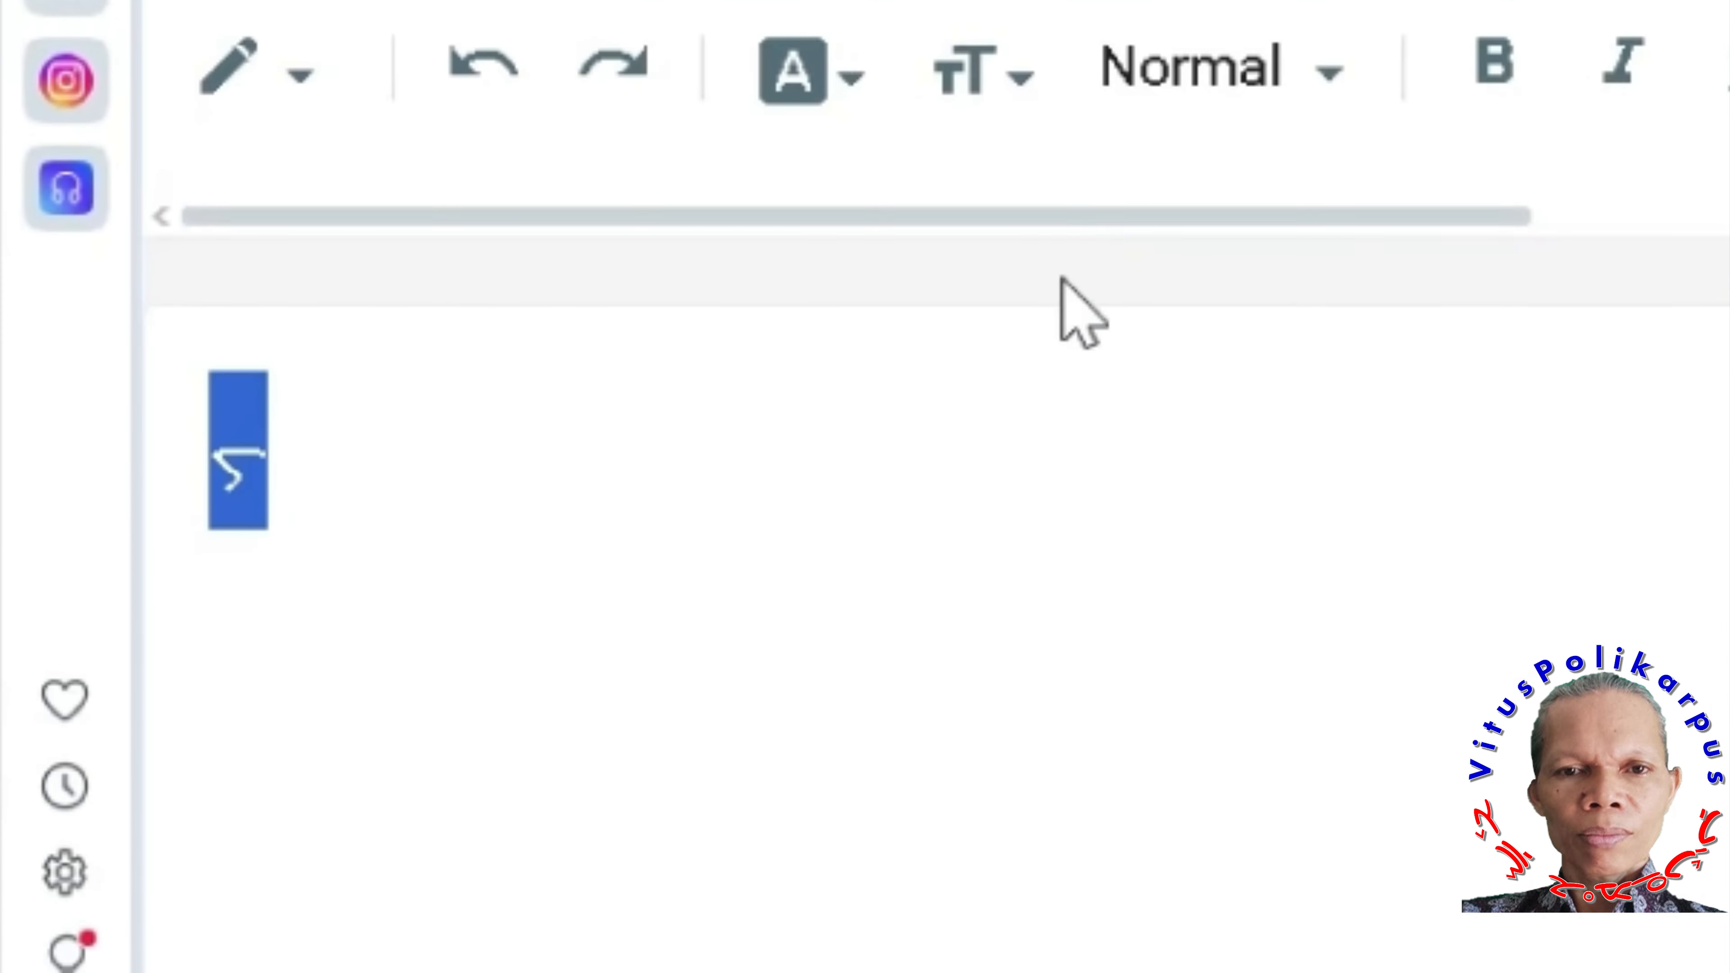
left_click(468, 586)
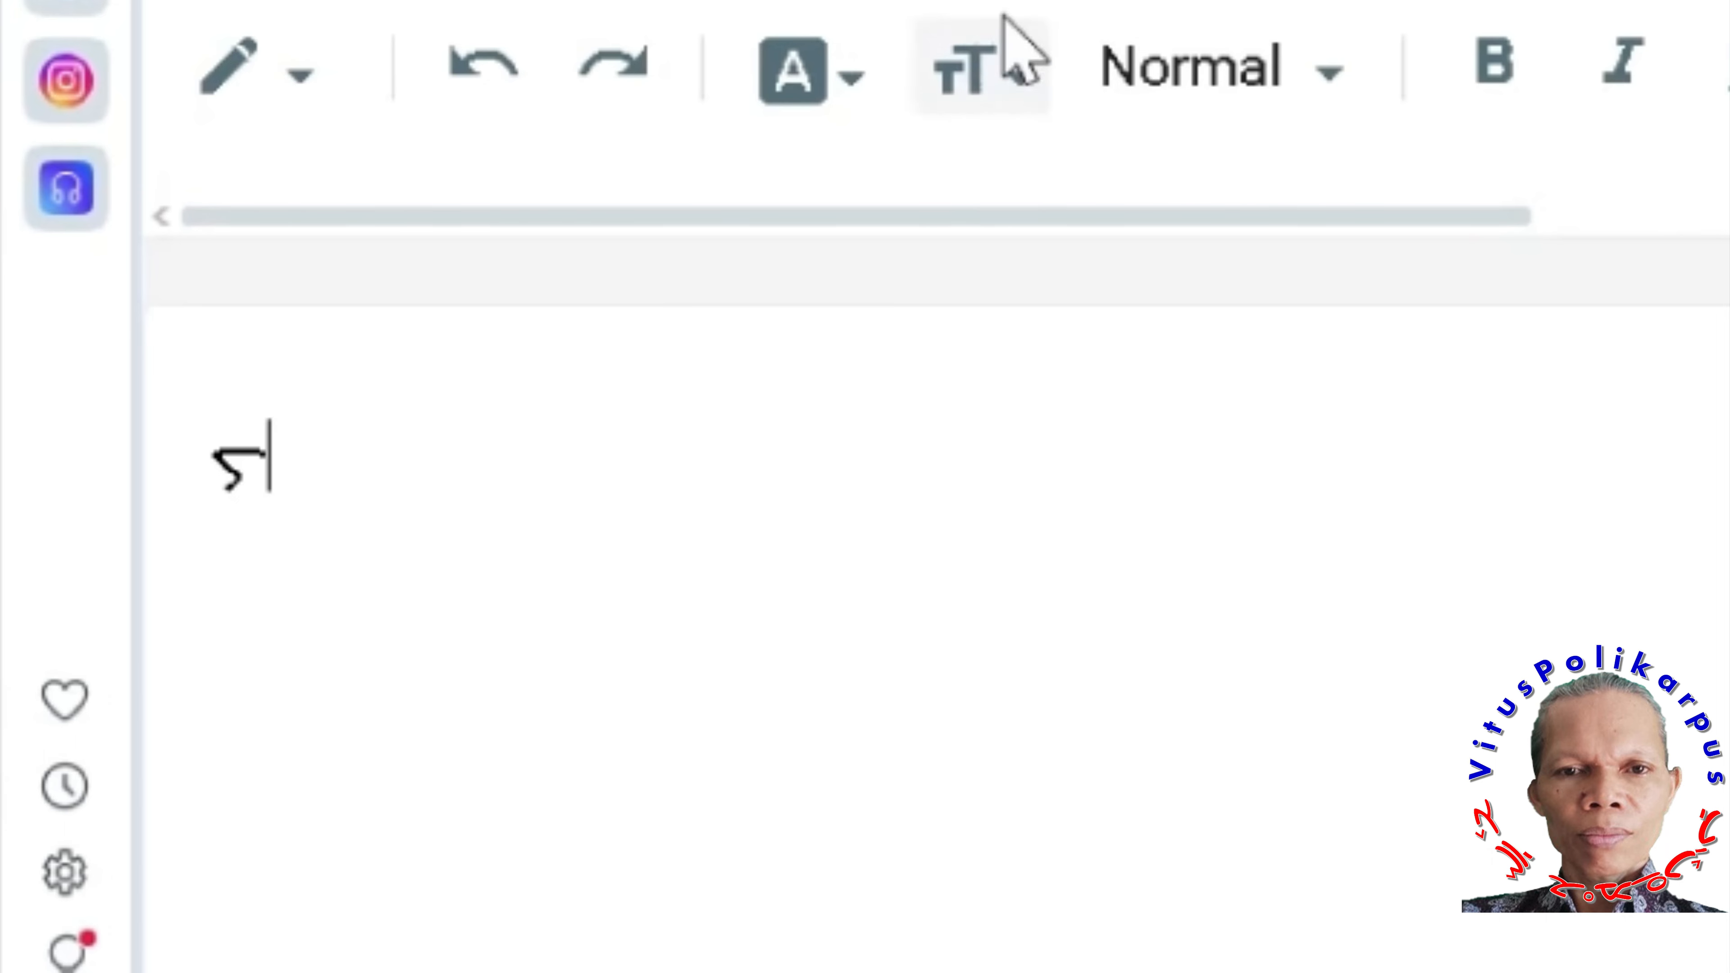
- Switch back to the transliterator in Chrome, set the font to Noto Sans Batak, and highlight the Batak letter for lu
mouse_move(789, 954)
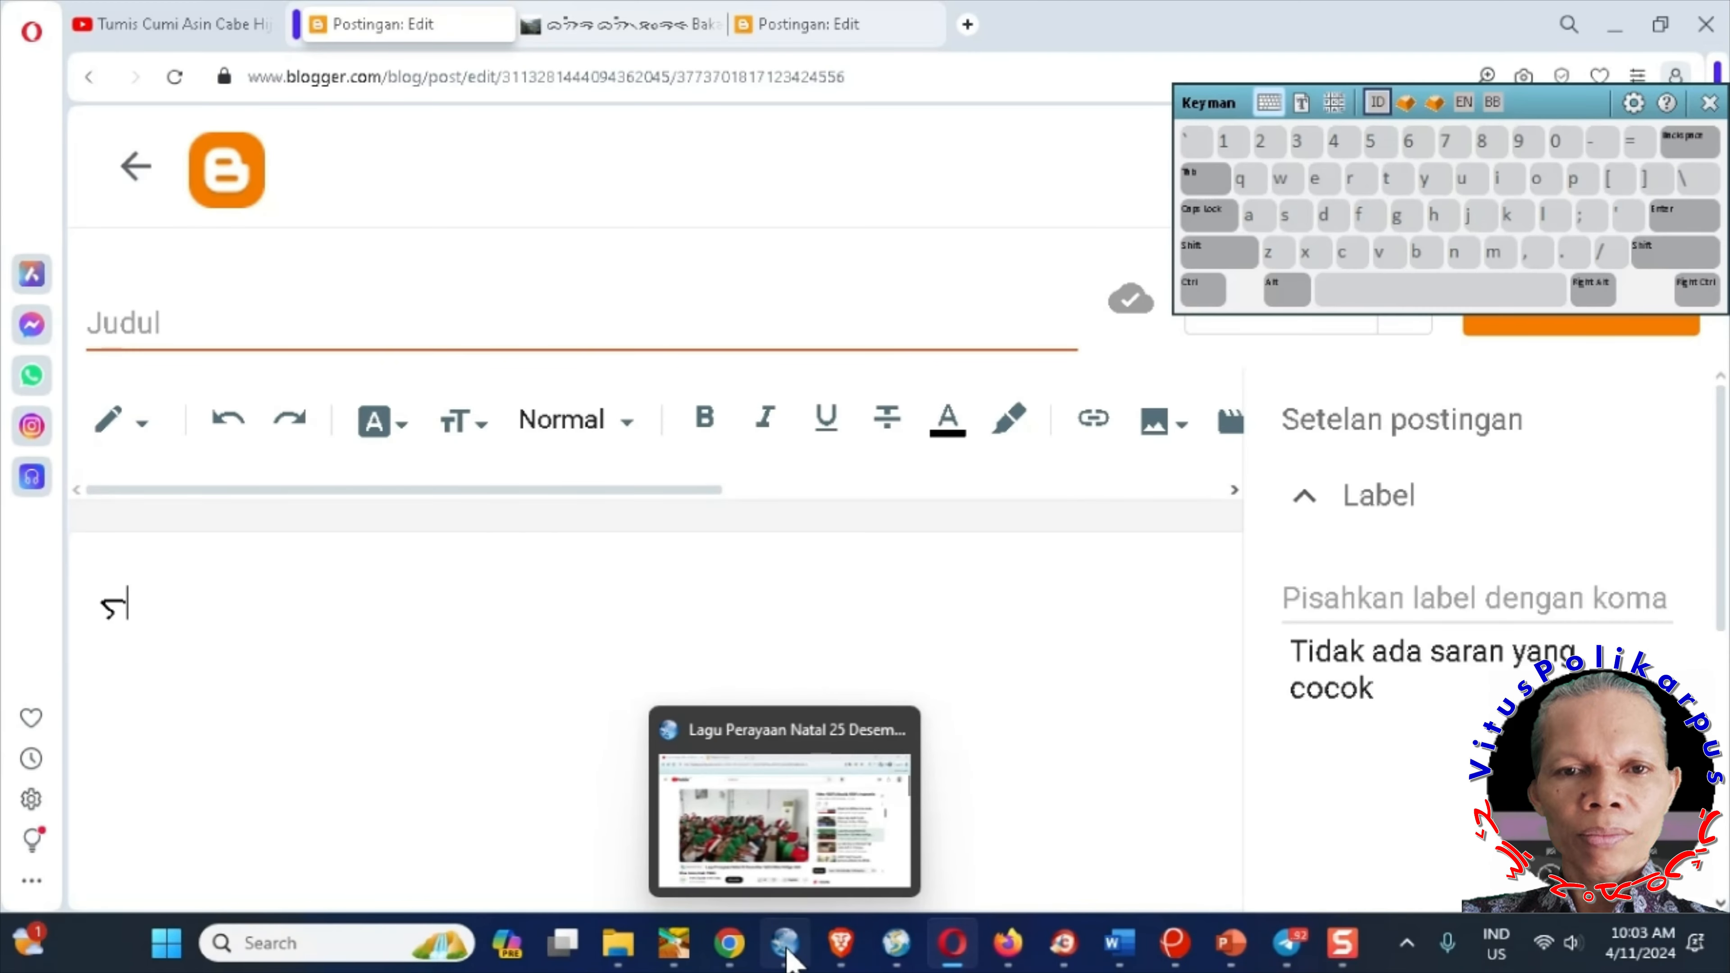
left_click(730, 944)
scroll(464, 599, "down", 4)
left_click(505, 590)
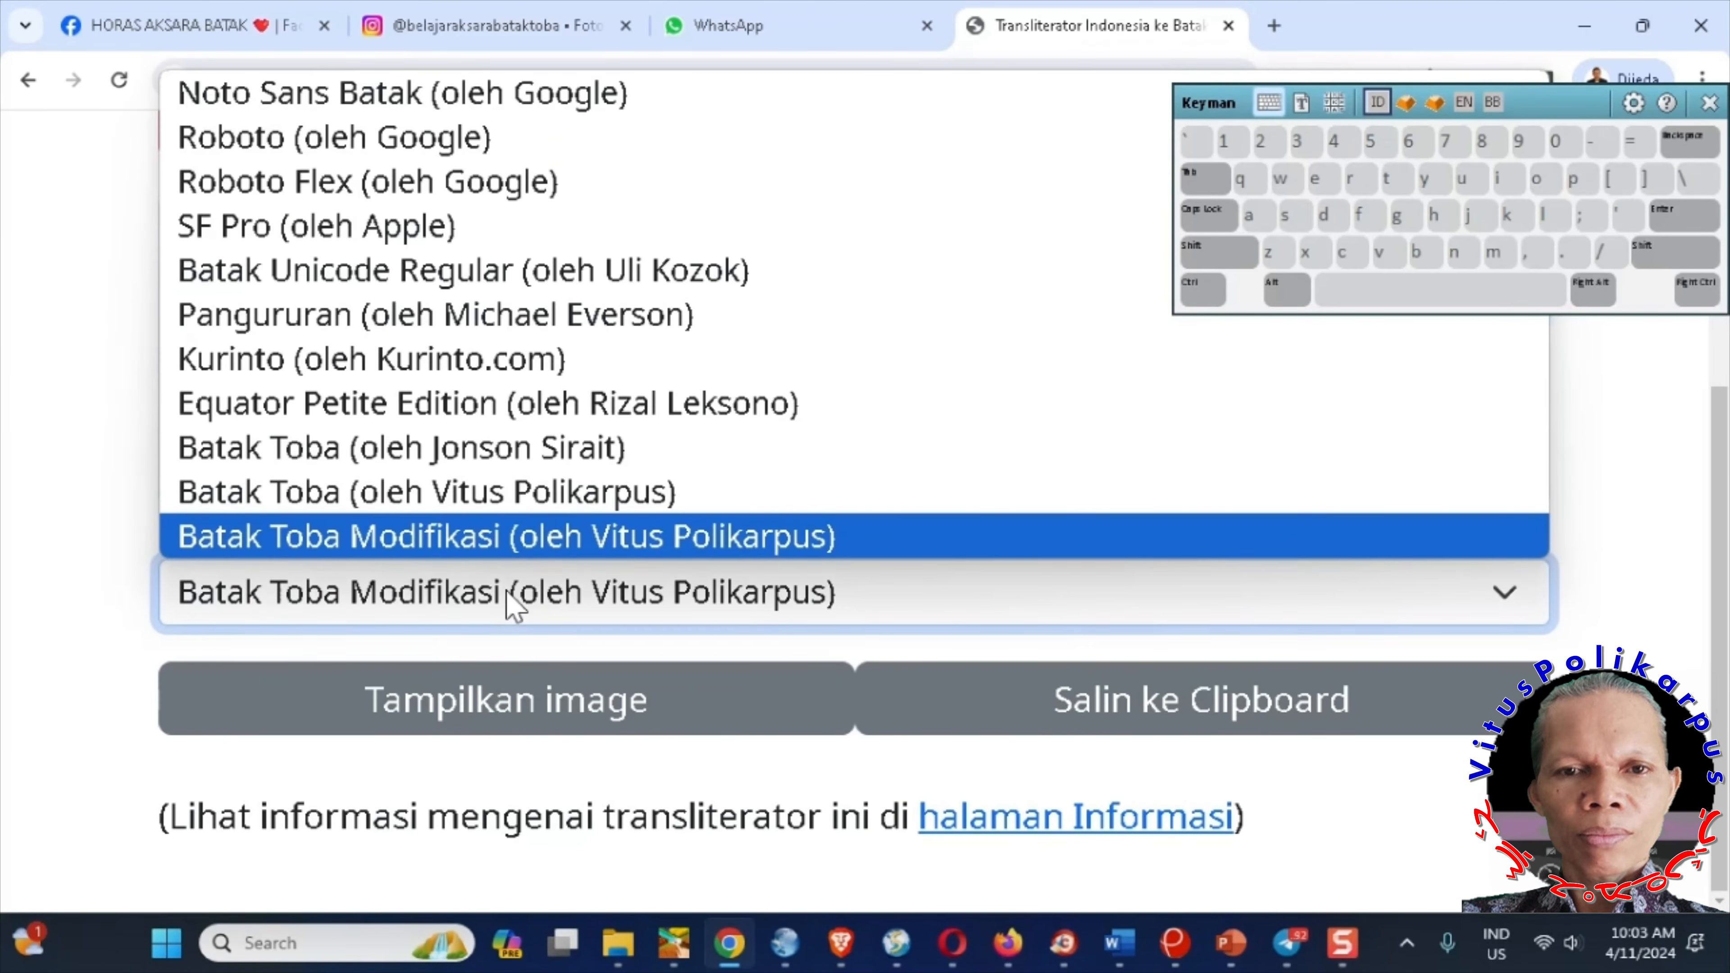
left_click(400, 93)
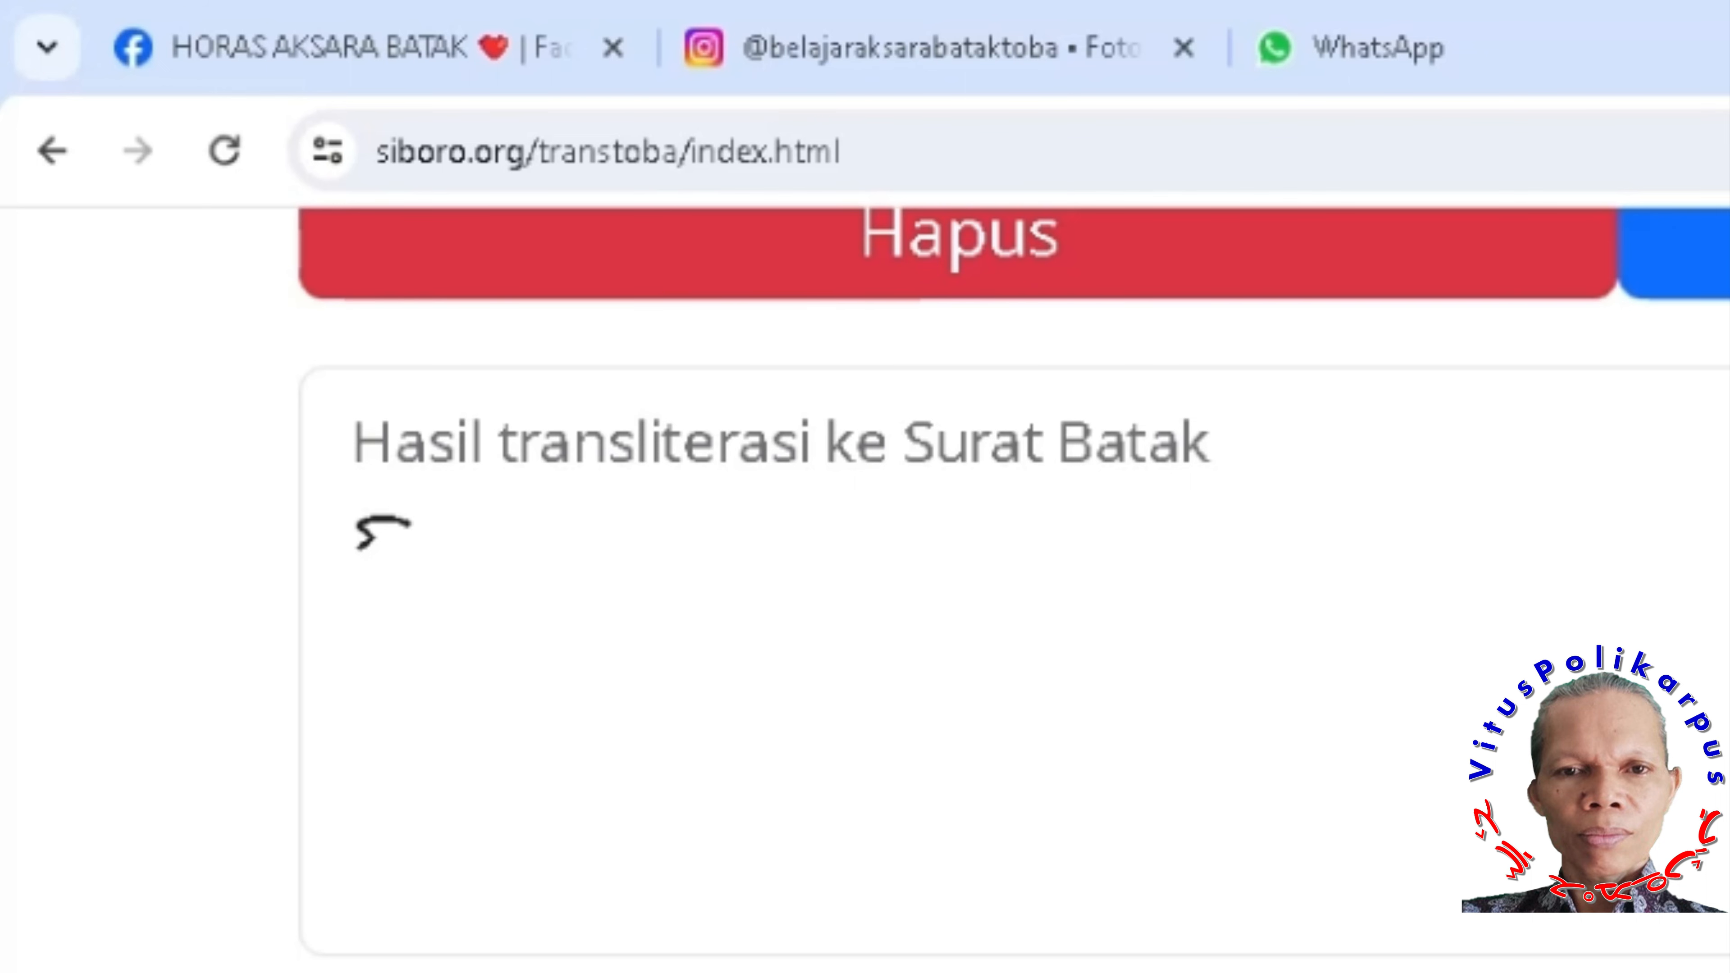
left_click_drag(440, 557, 241, 579)
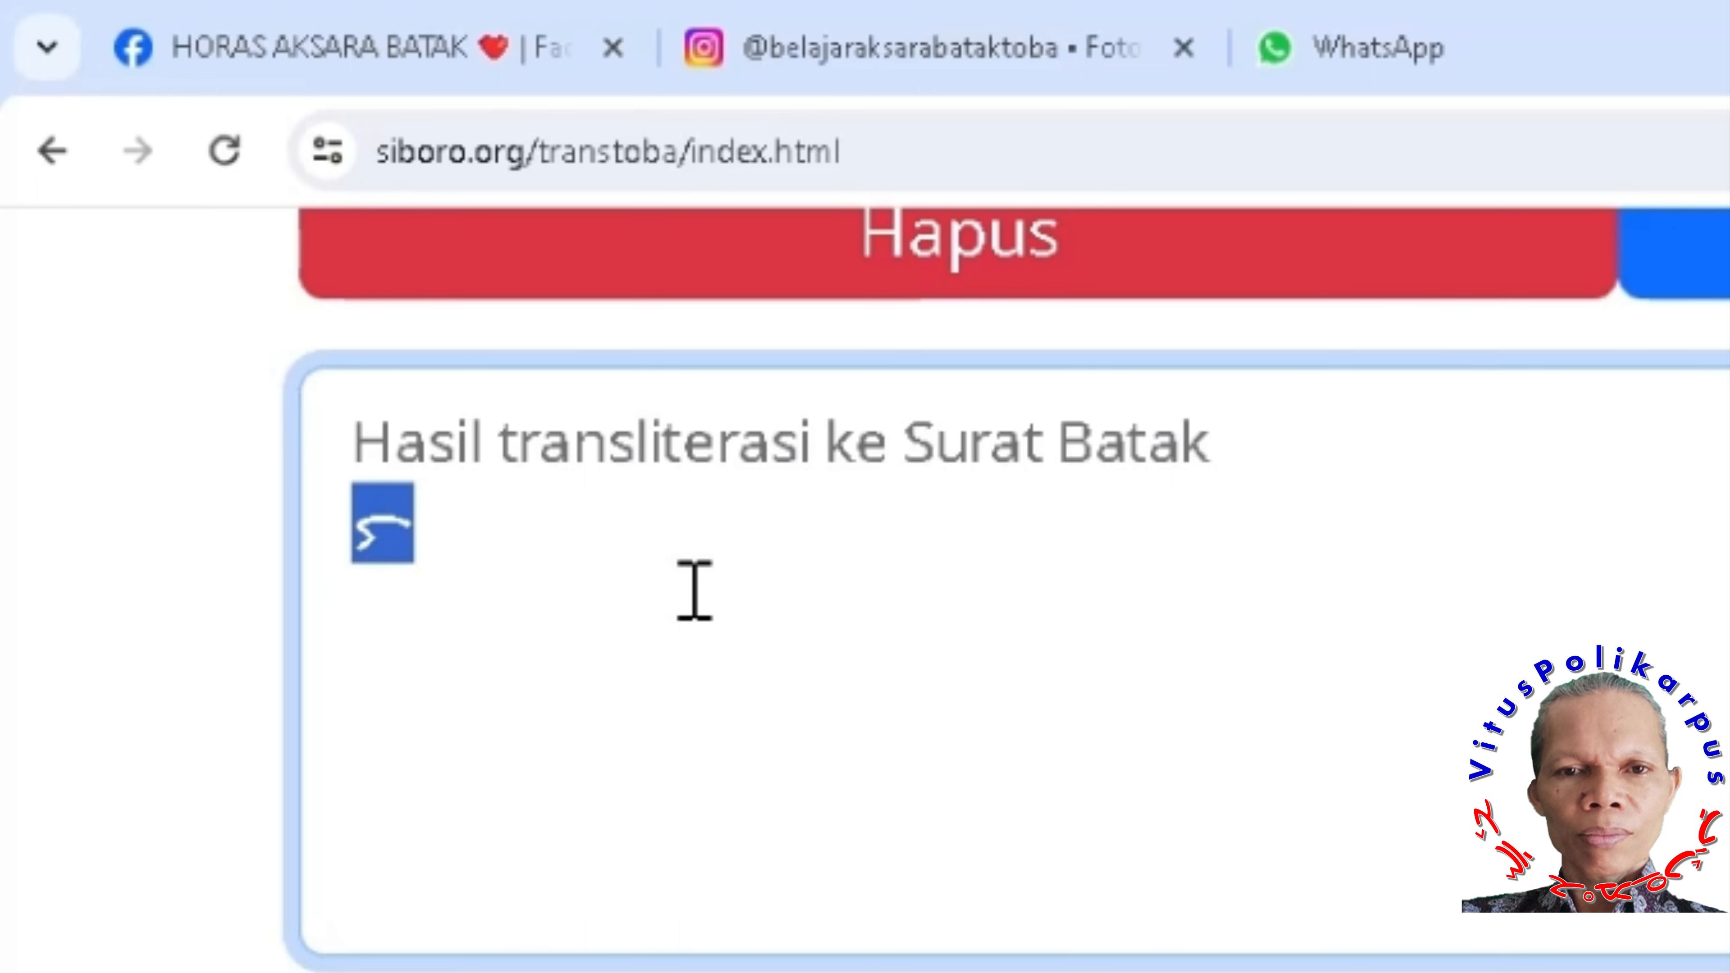
left_click(495, 561)
left_click_drag(356, 506, 457, 511)
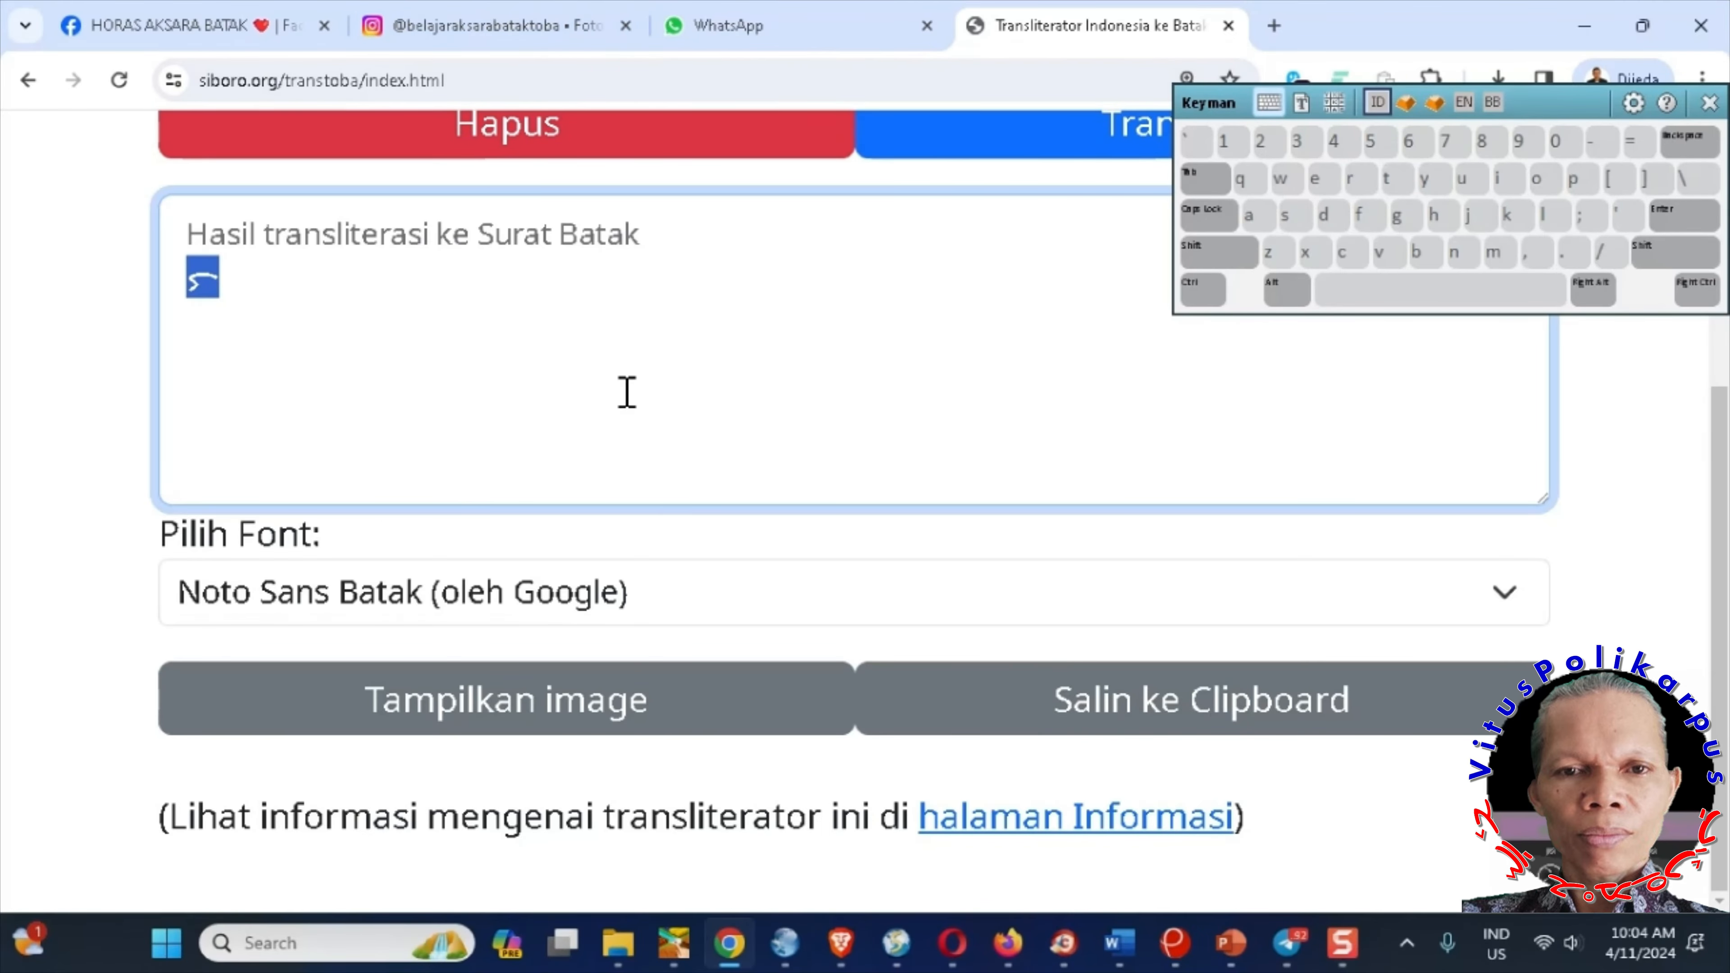
- Set the result font to the Batak Toba entry listed directly above Batak Toba Modifikasi
scroll(777, 603, "up", 3)
scroll(598, 704, "down", 3)
left_click(530, 613)
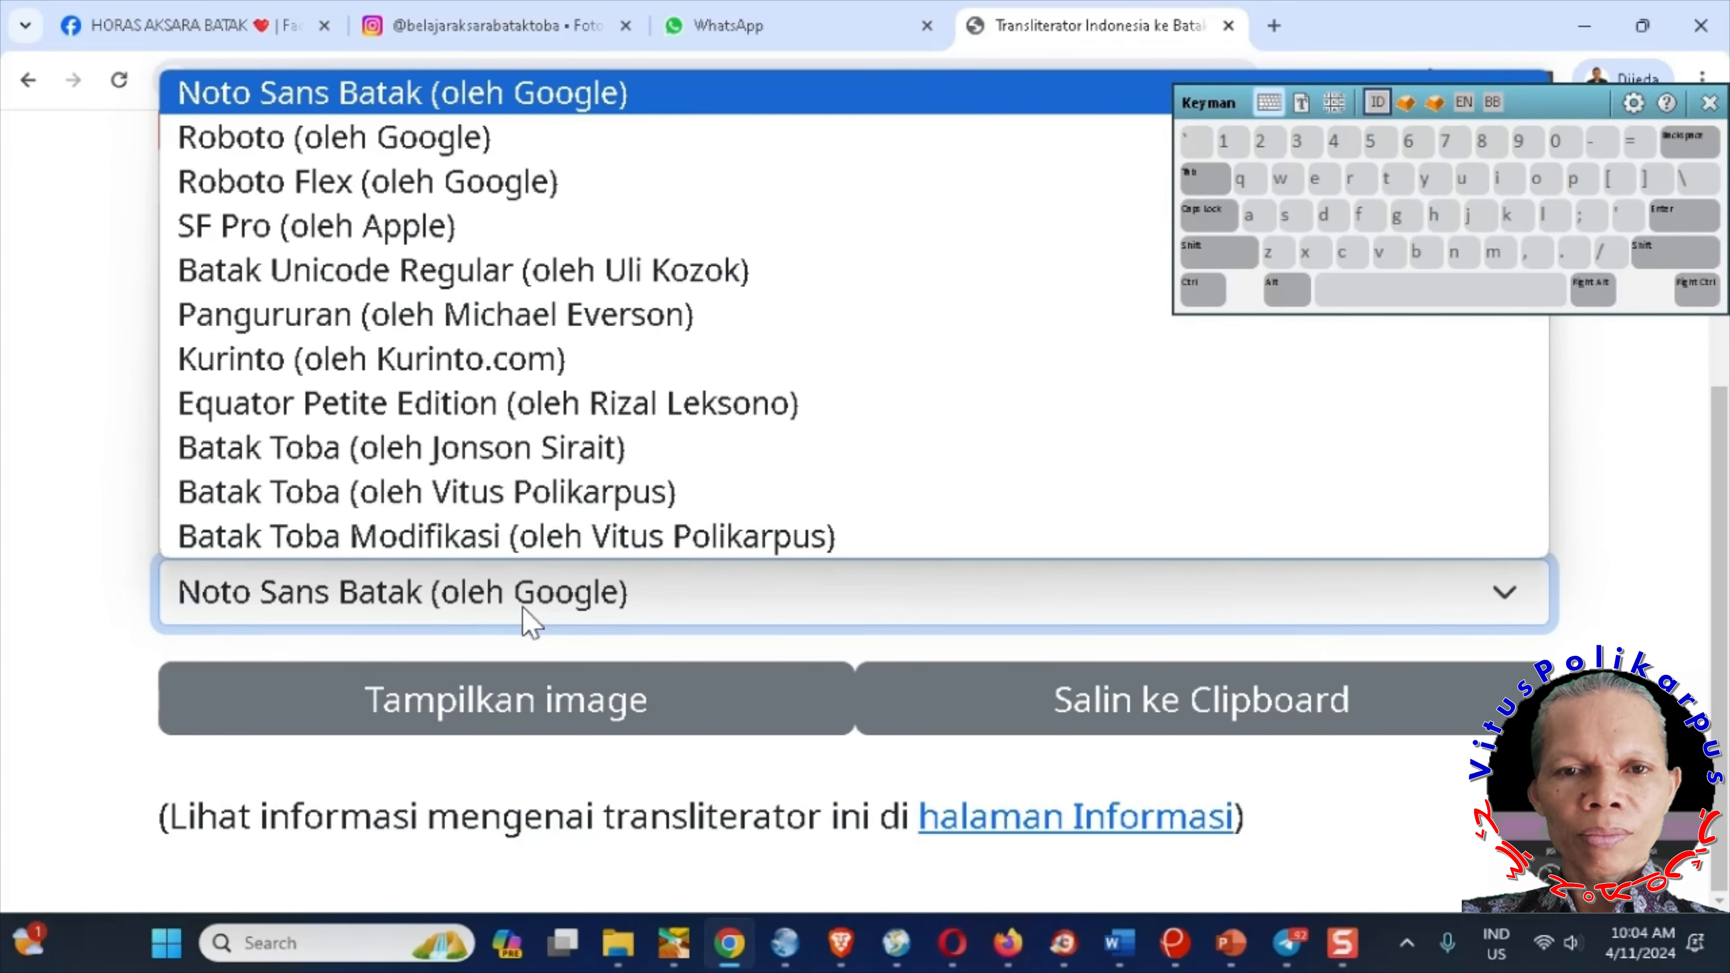
left_click(526, 506)
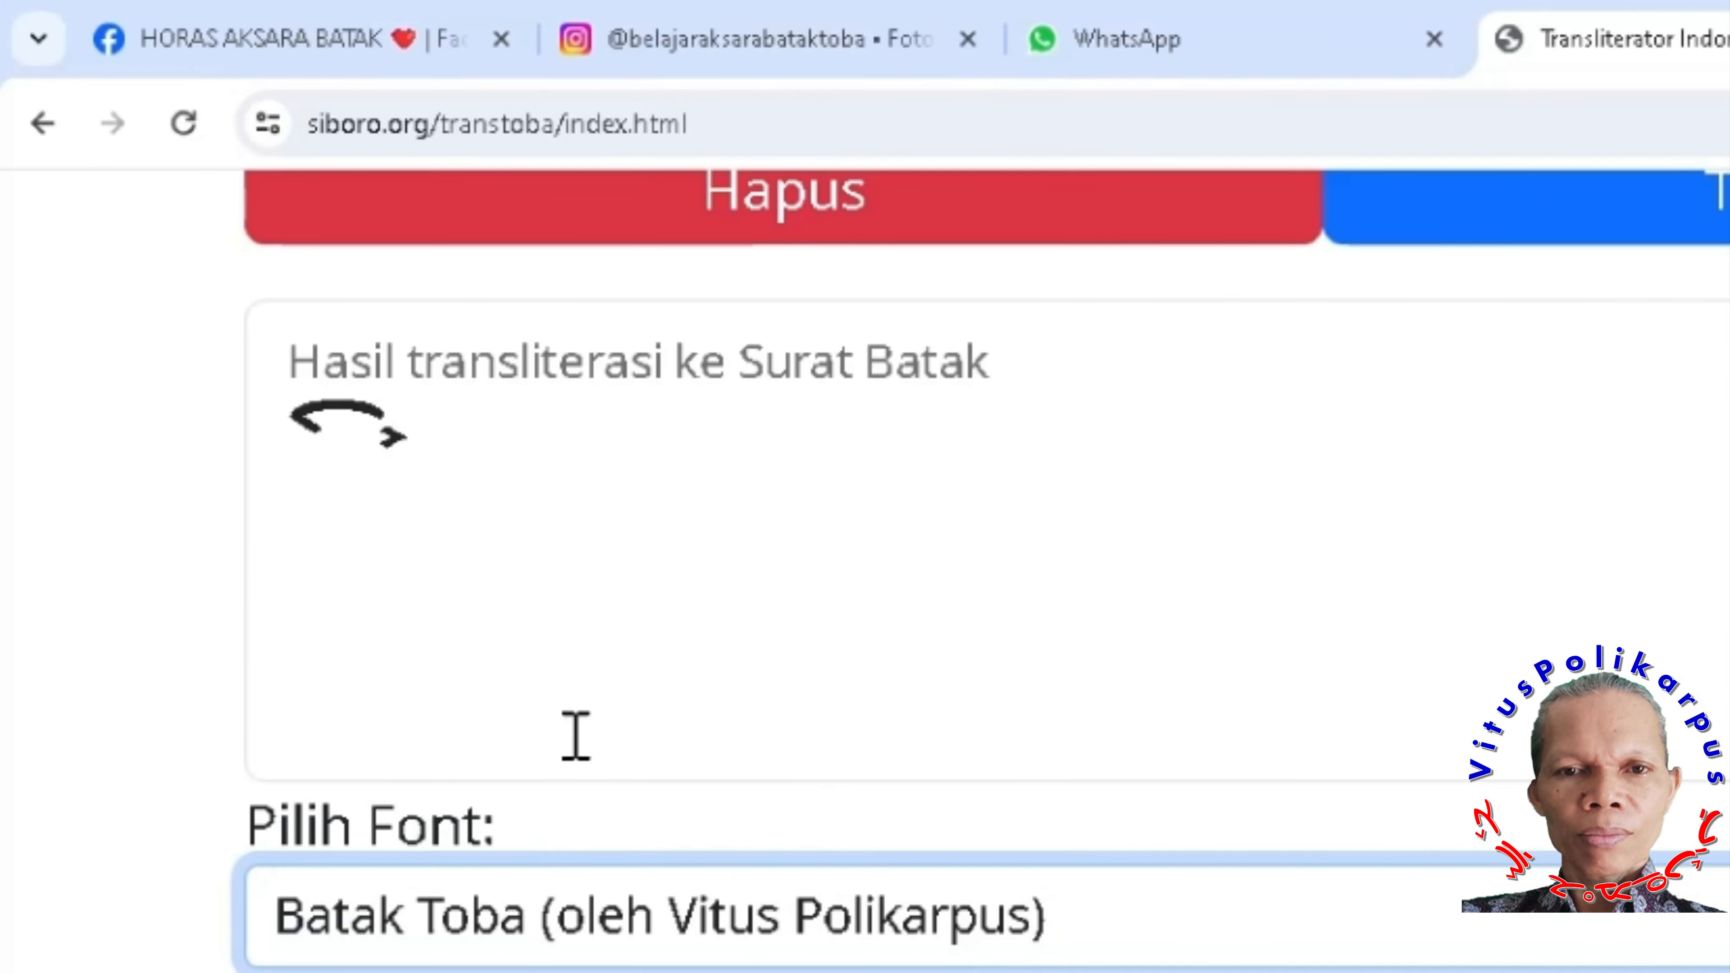
- Replace the source text with "aha na rata bawa i mangalapa sada gaja u ya nya", transliterate it, and highlight the Batak result
scroll(368, 470, "up", 3)
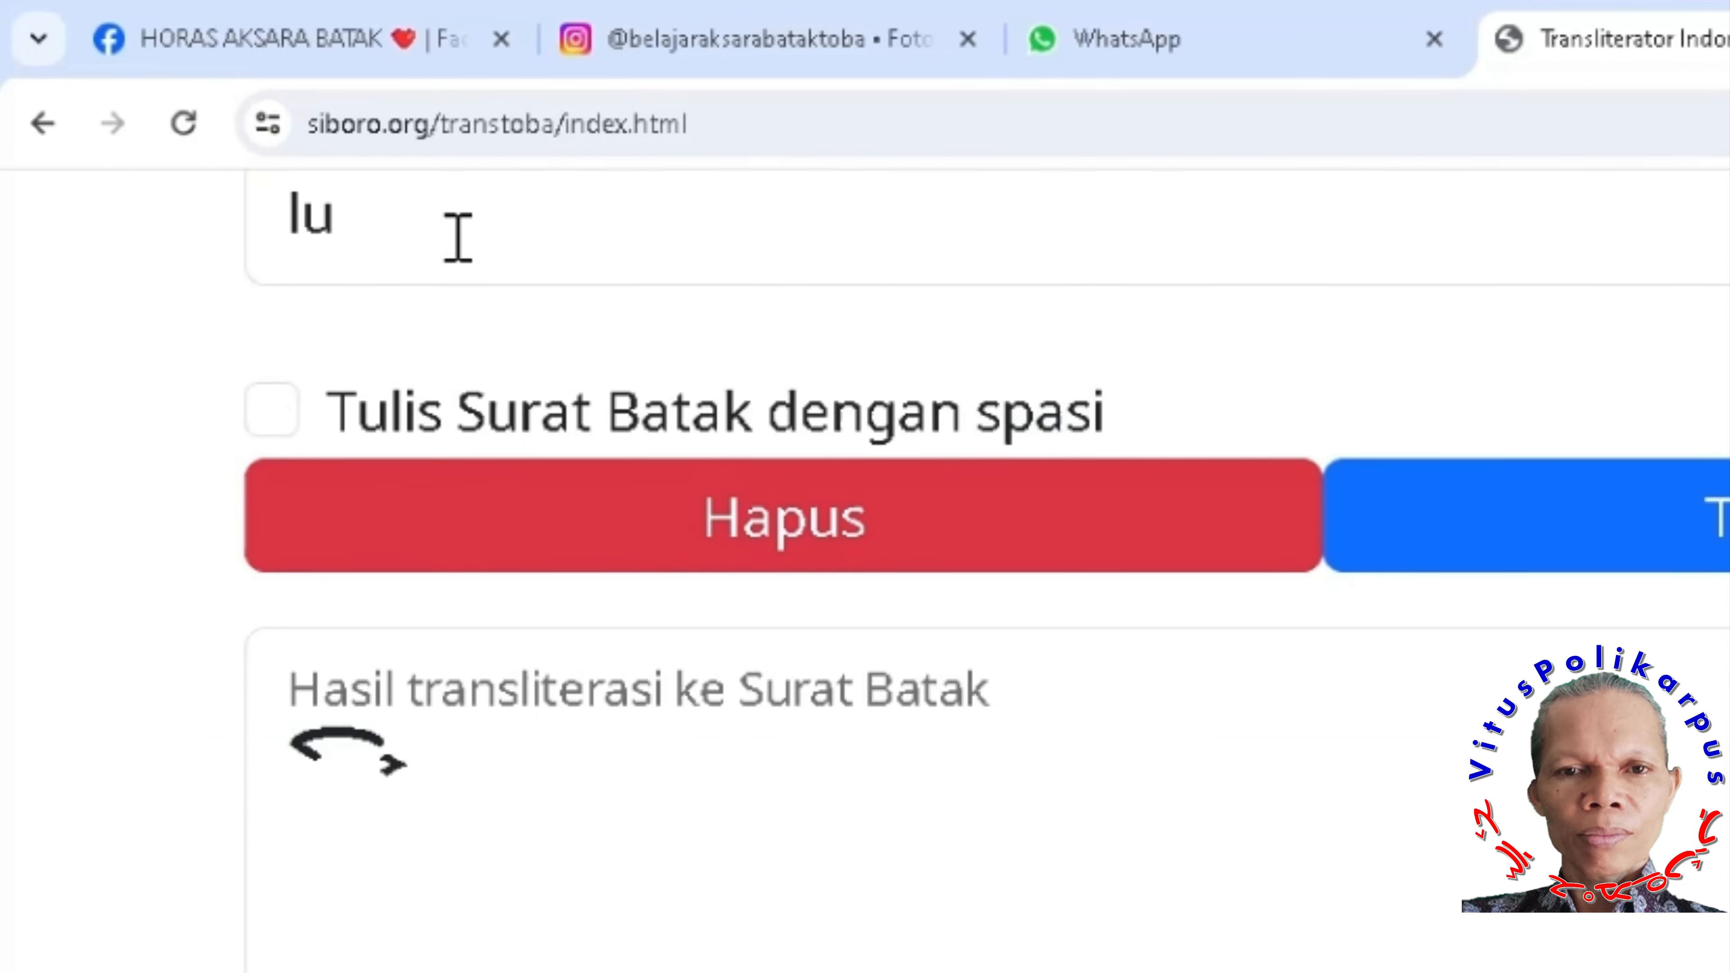
left_click_drag(588, 243, 208, 221)
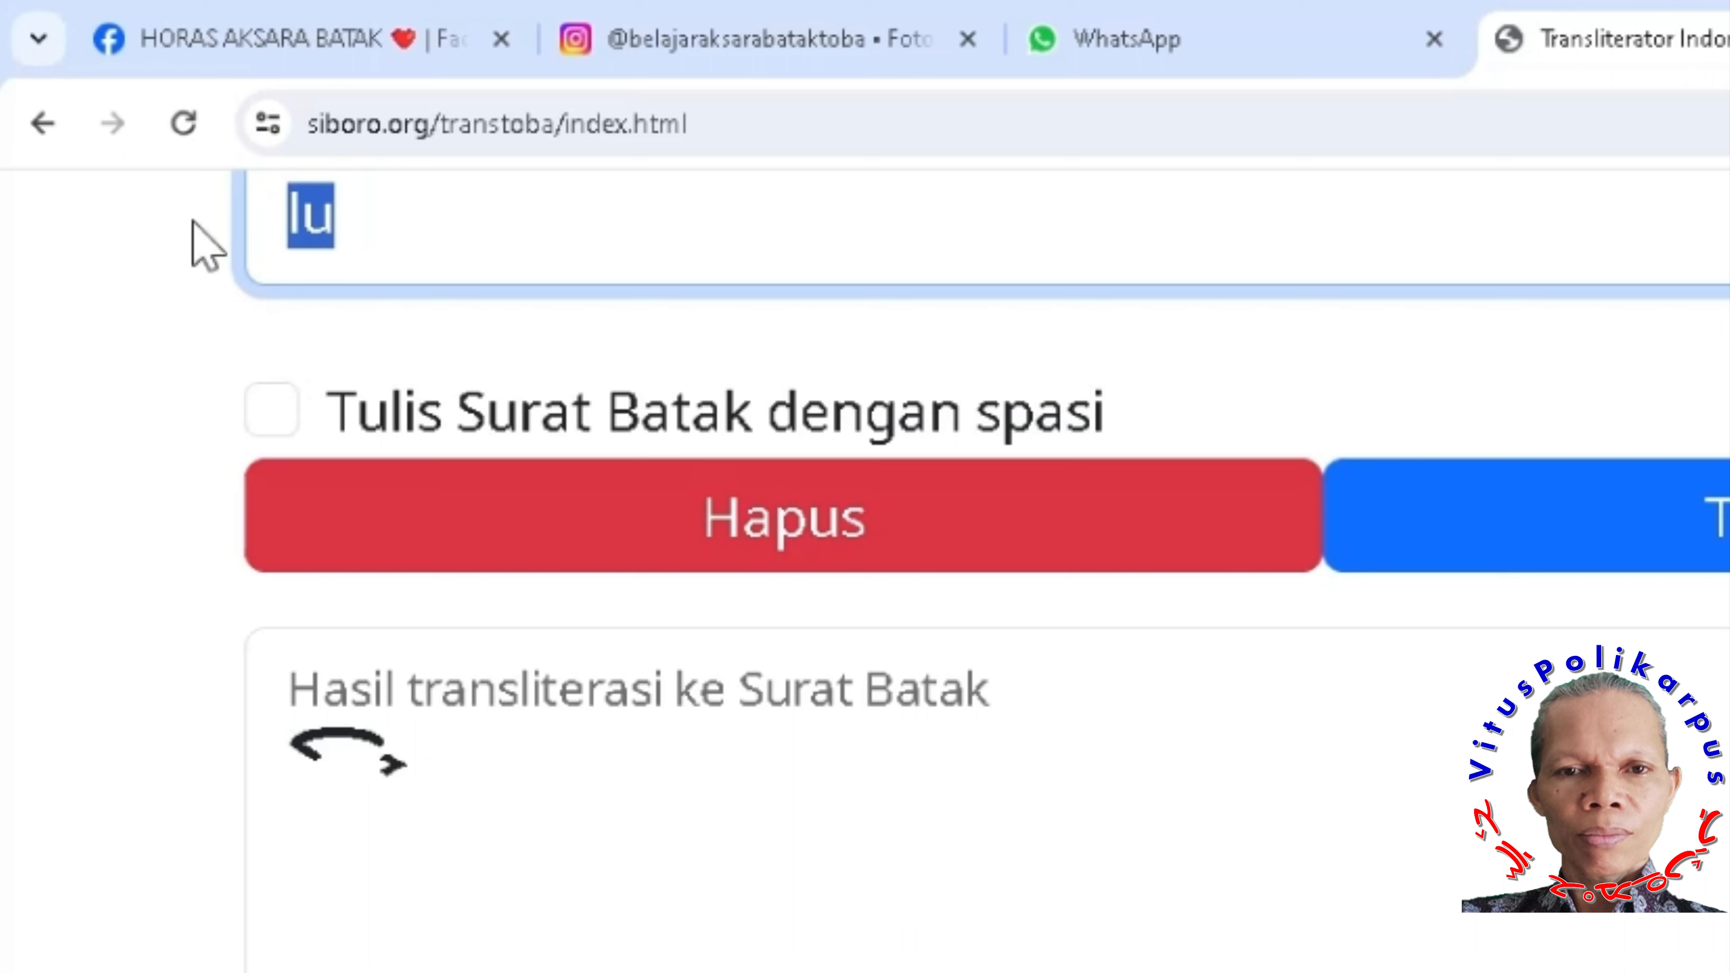
type("a")
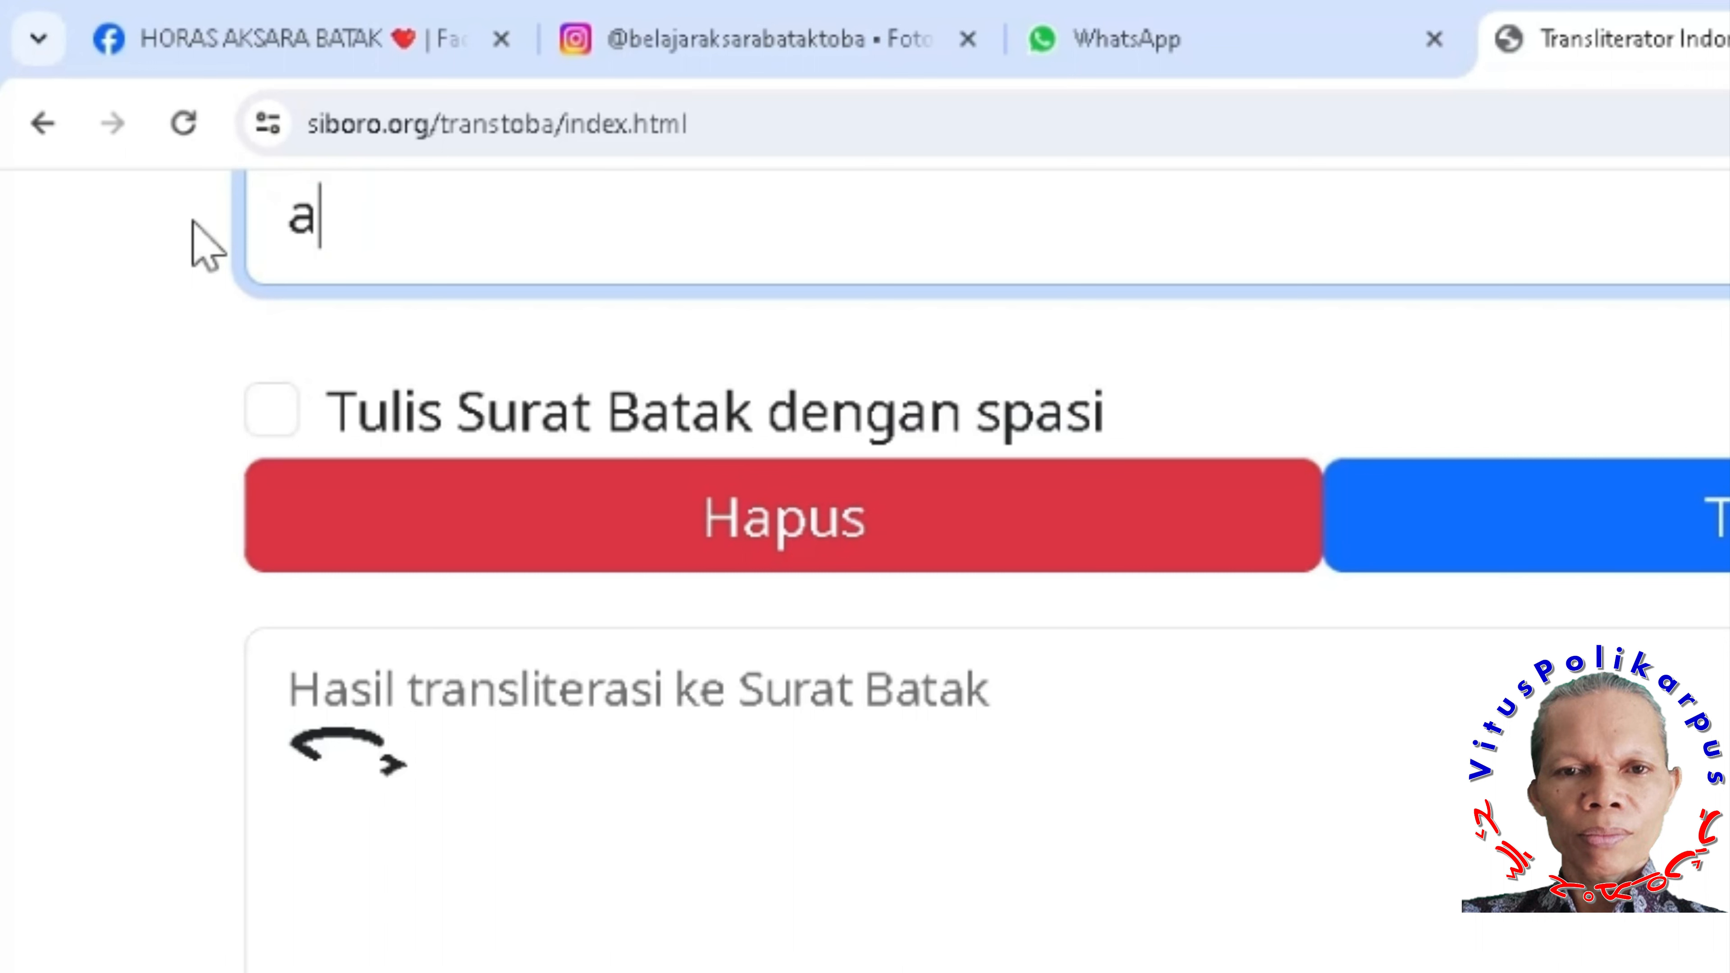
type("ha ")
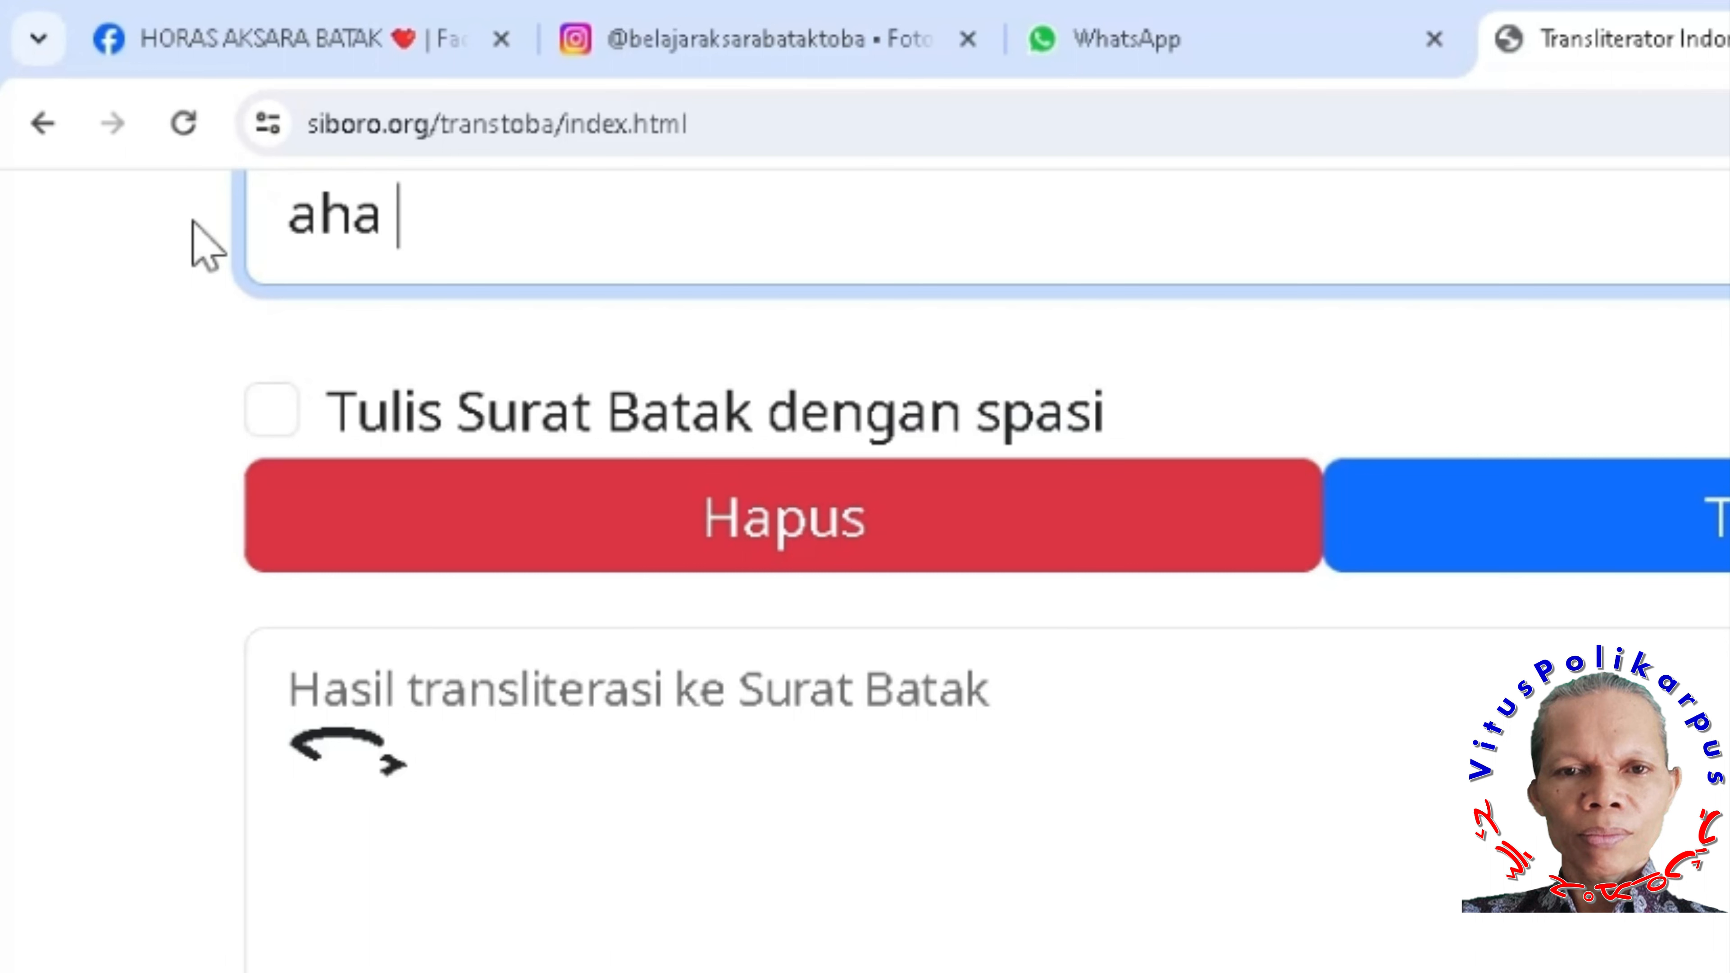
type("na rata ")
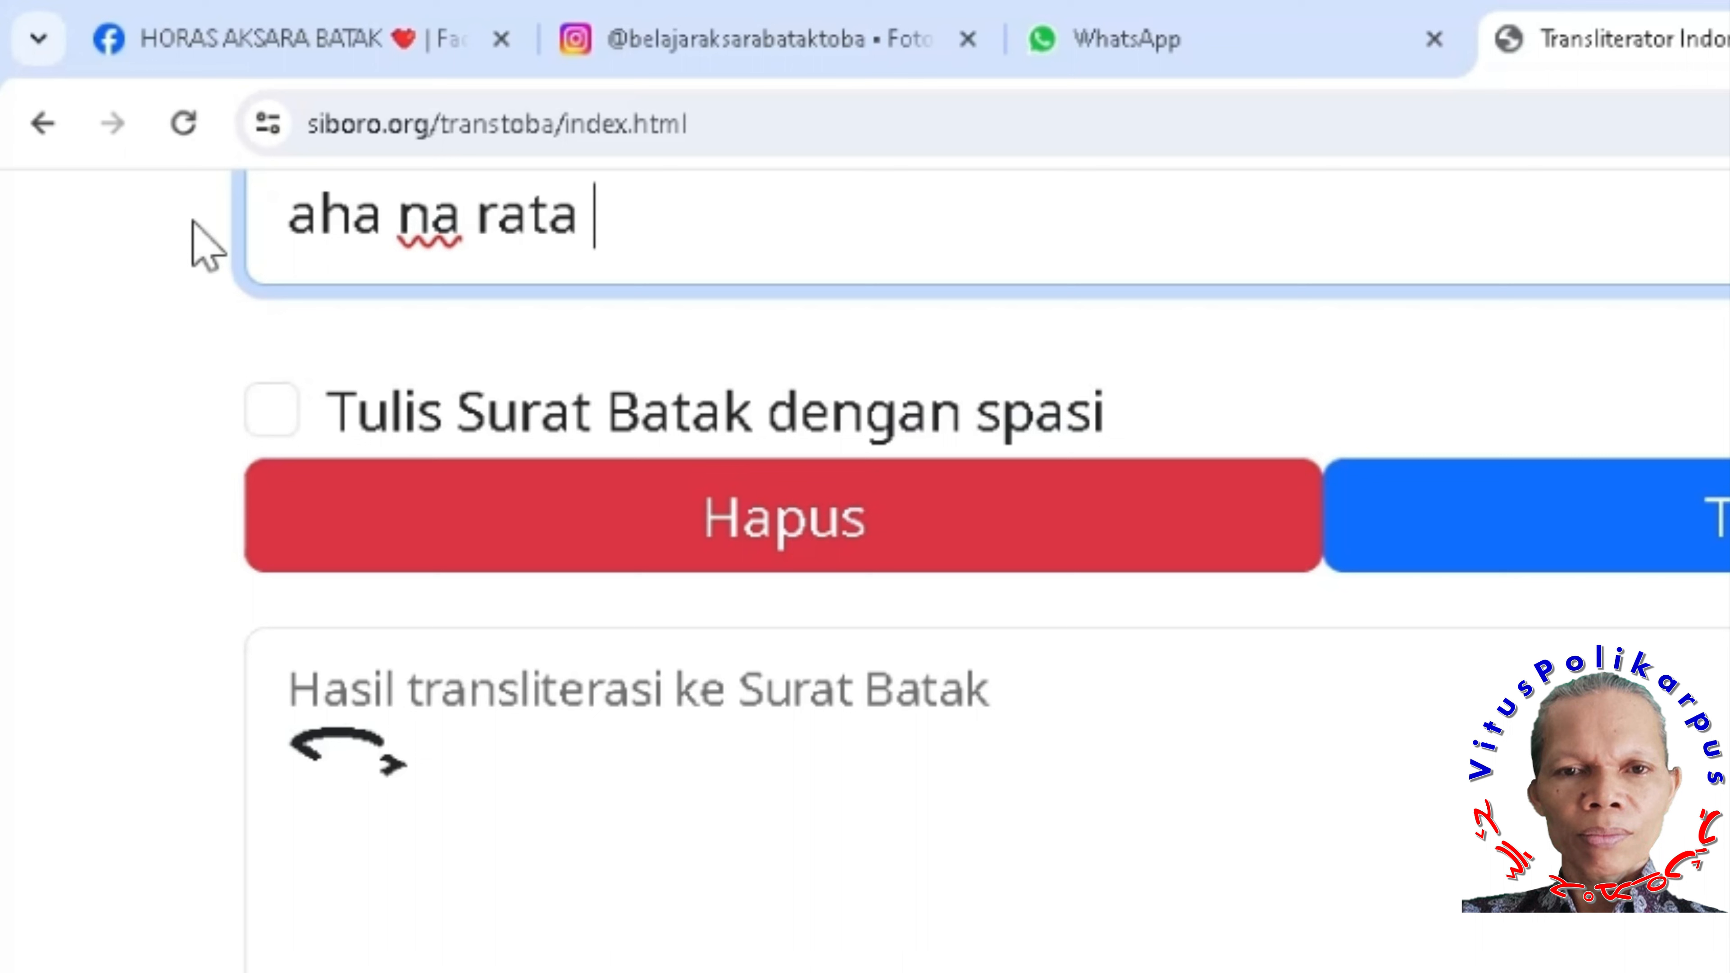
type("bawa i mangal")
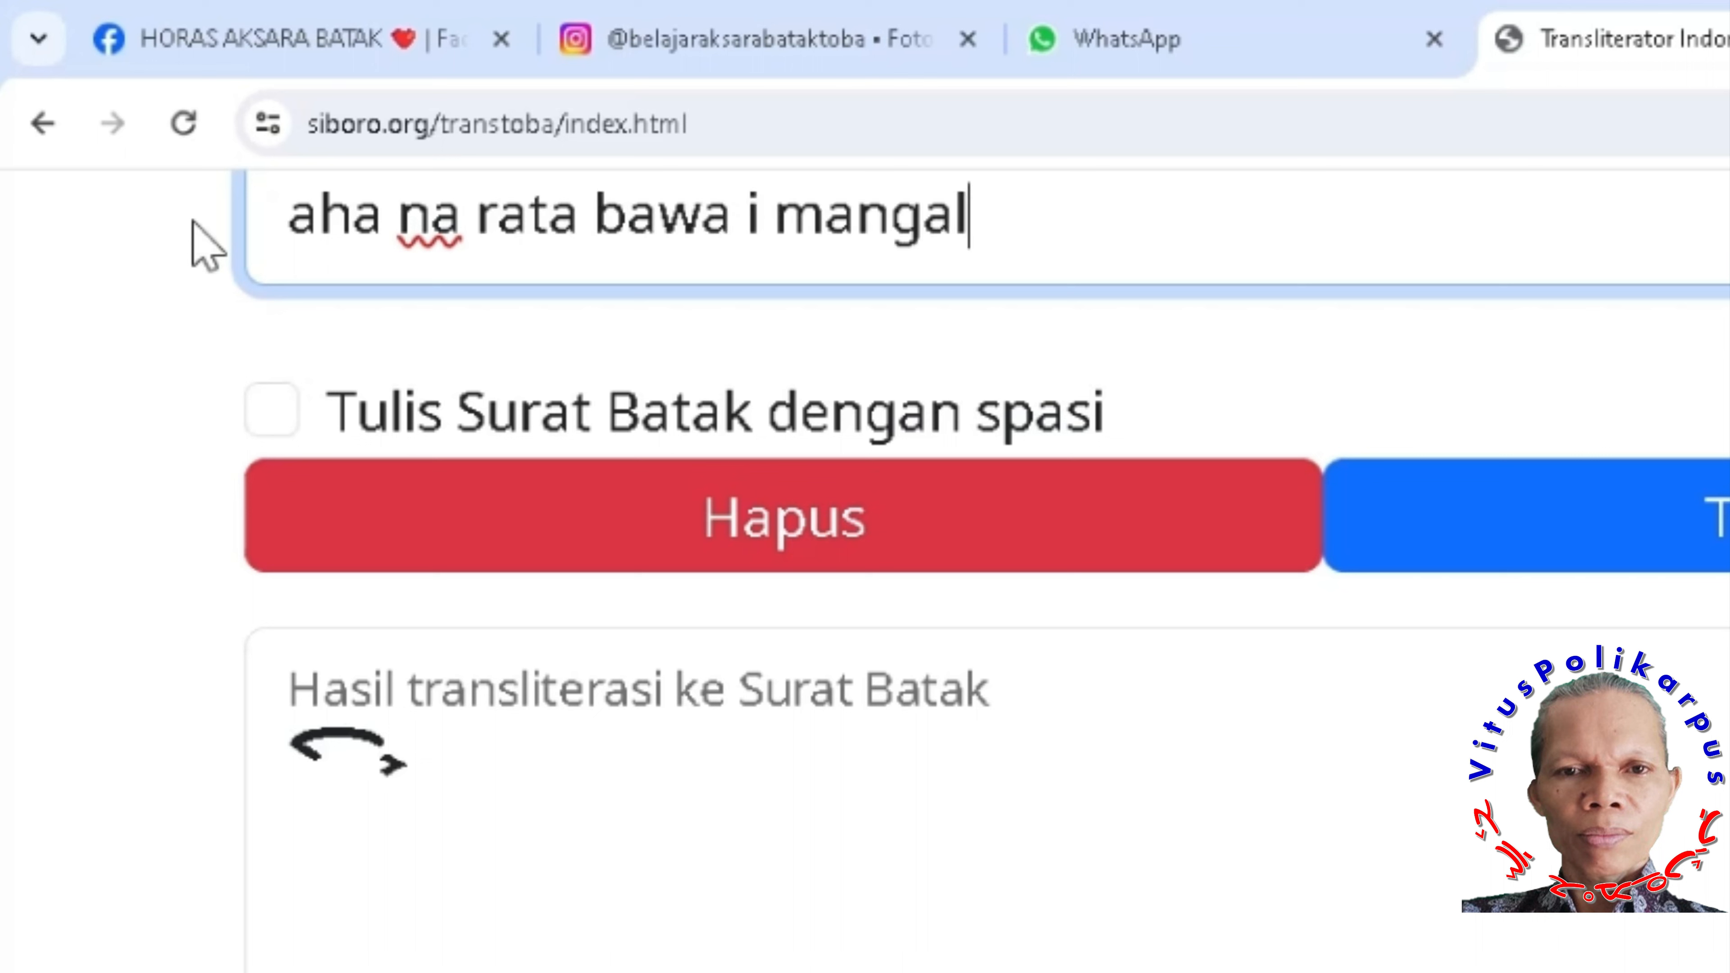
type("ap")
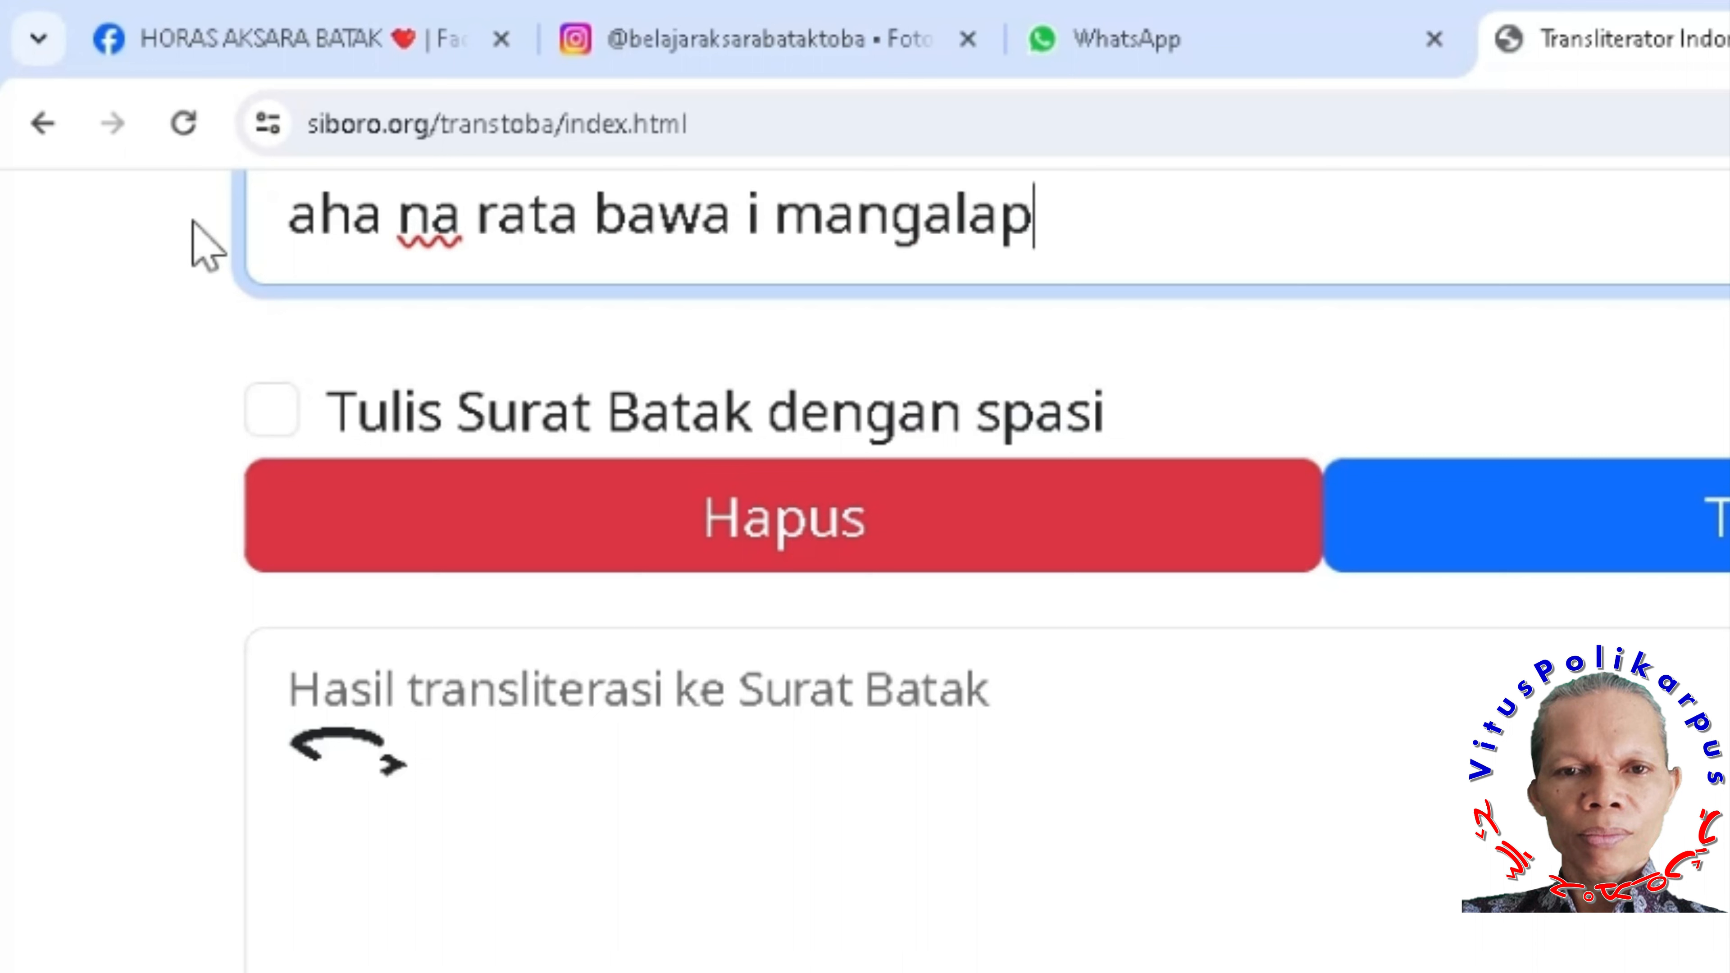
type("a sada gaja u")
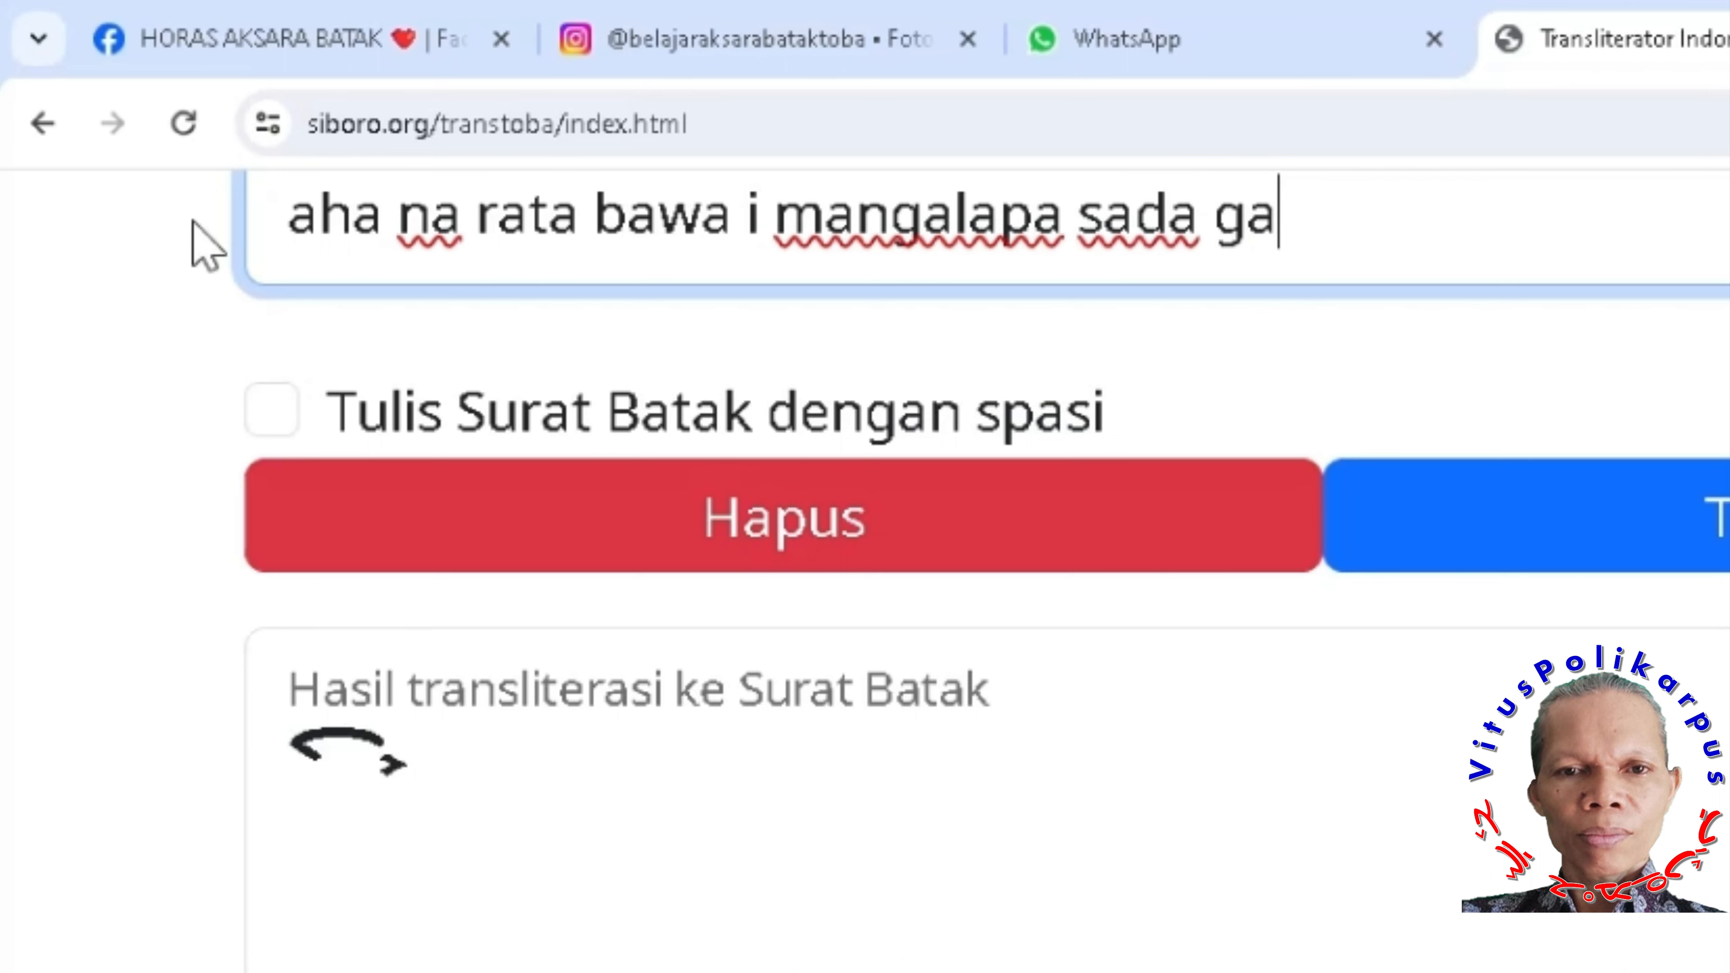
type(" ya nya")
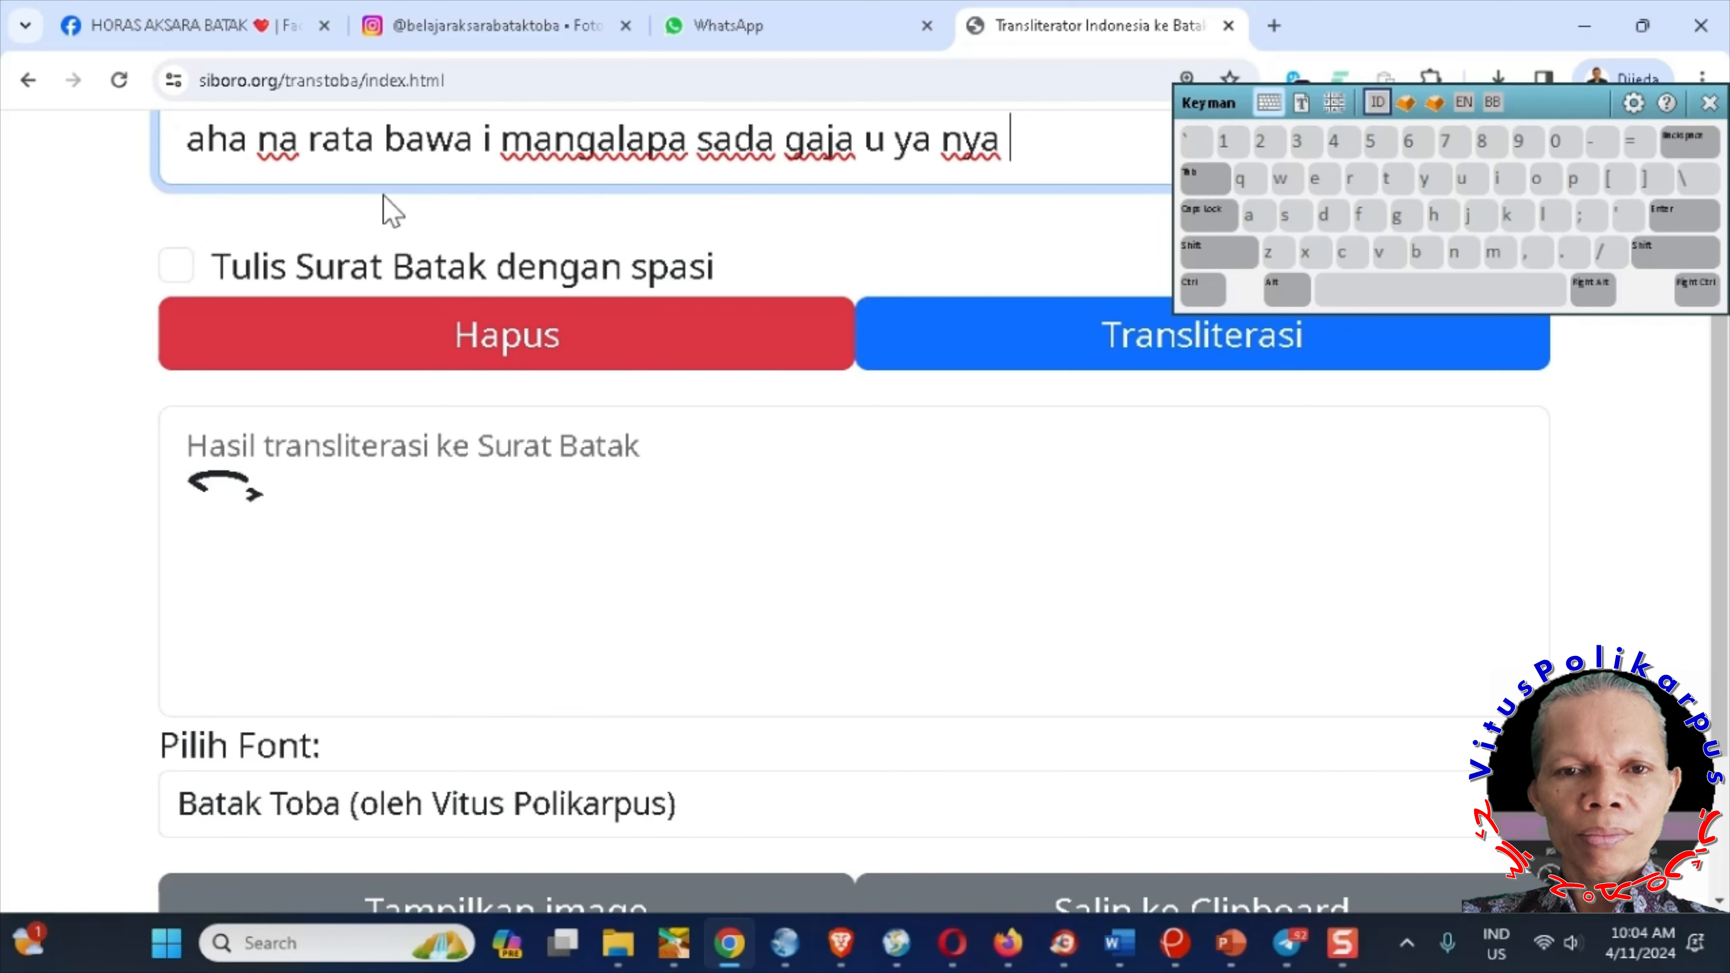
left_click(950, 347)
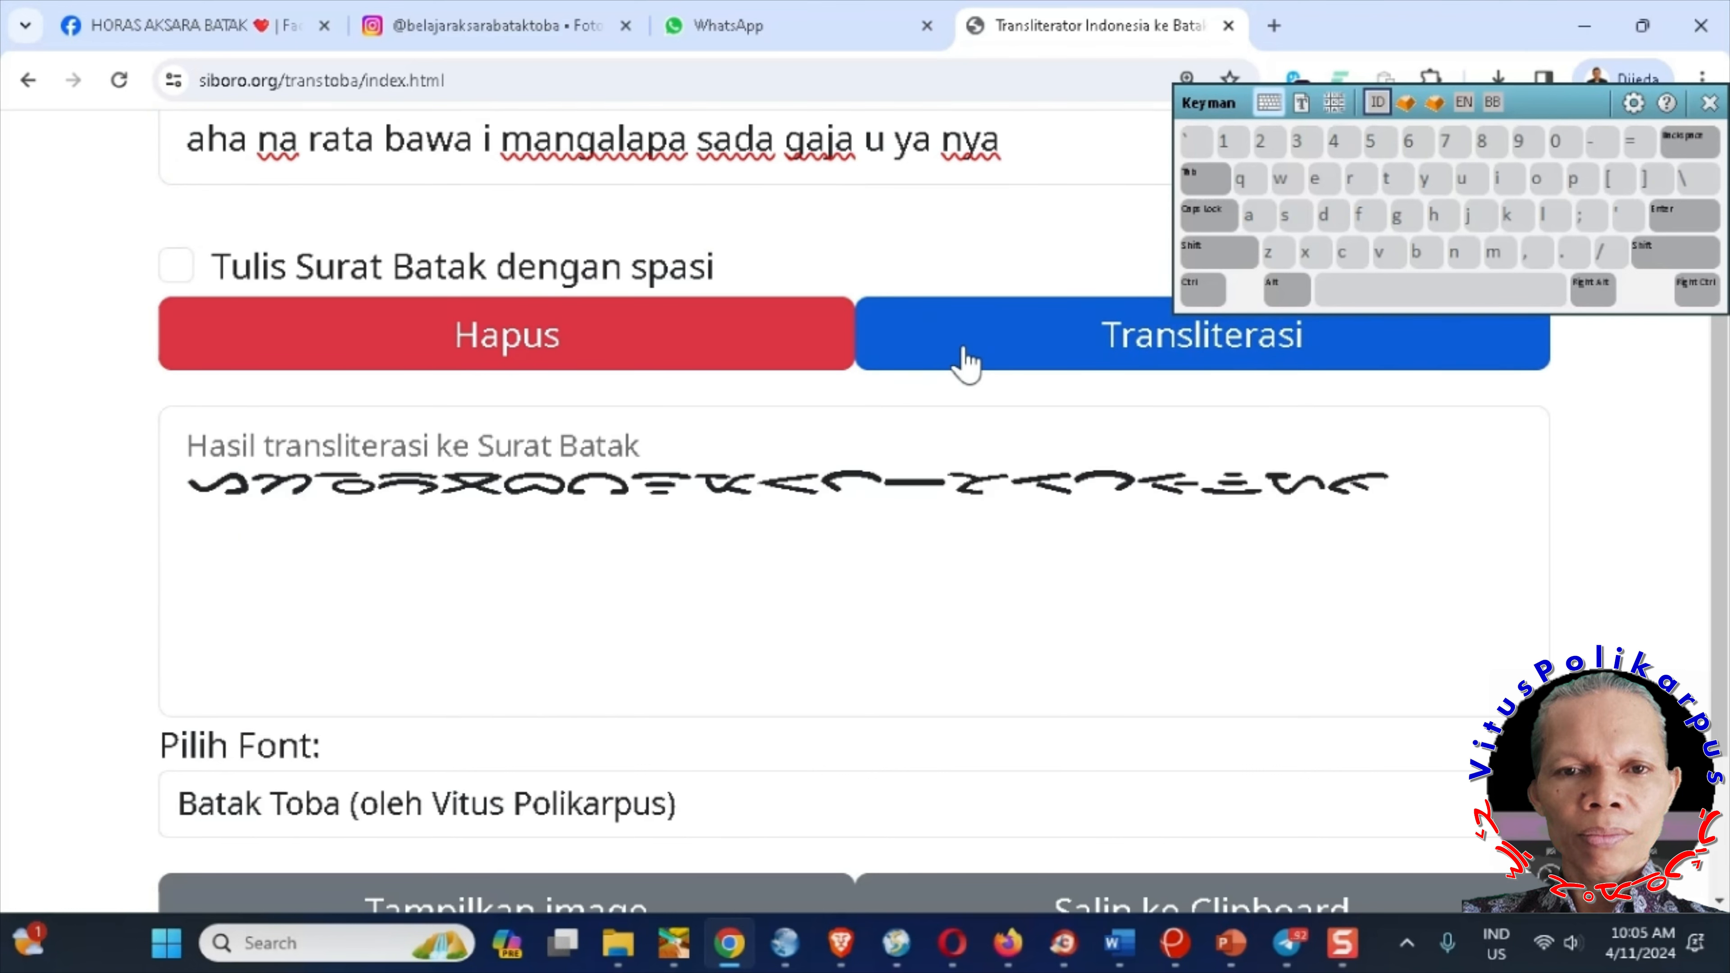
double_click(225, 482)
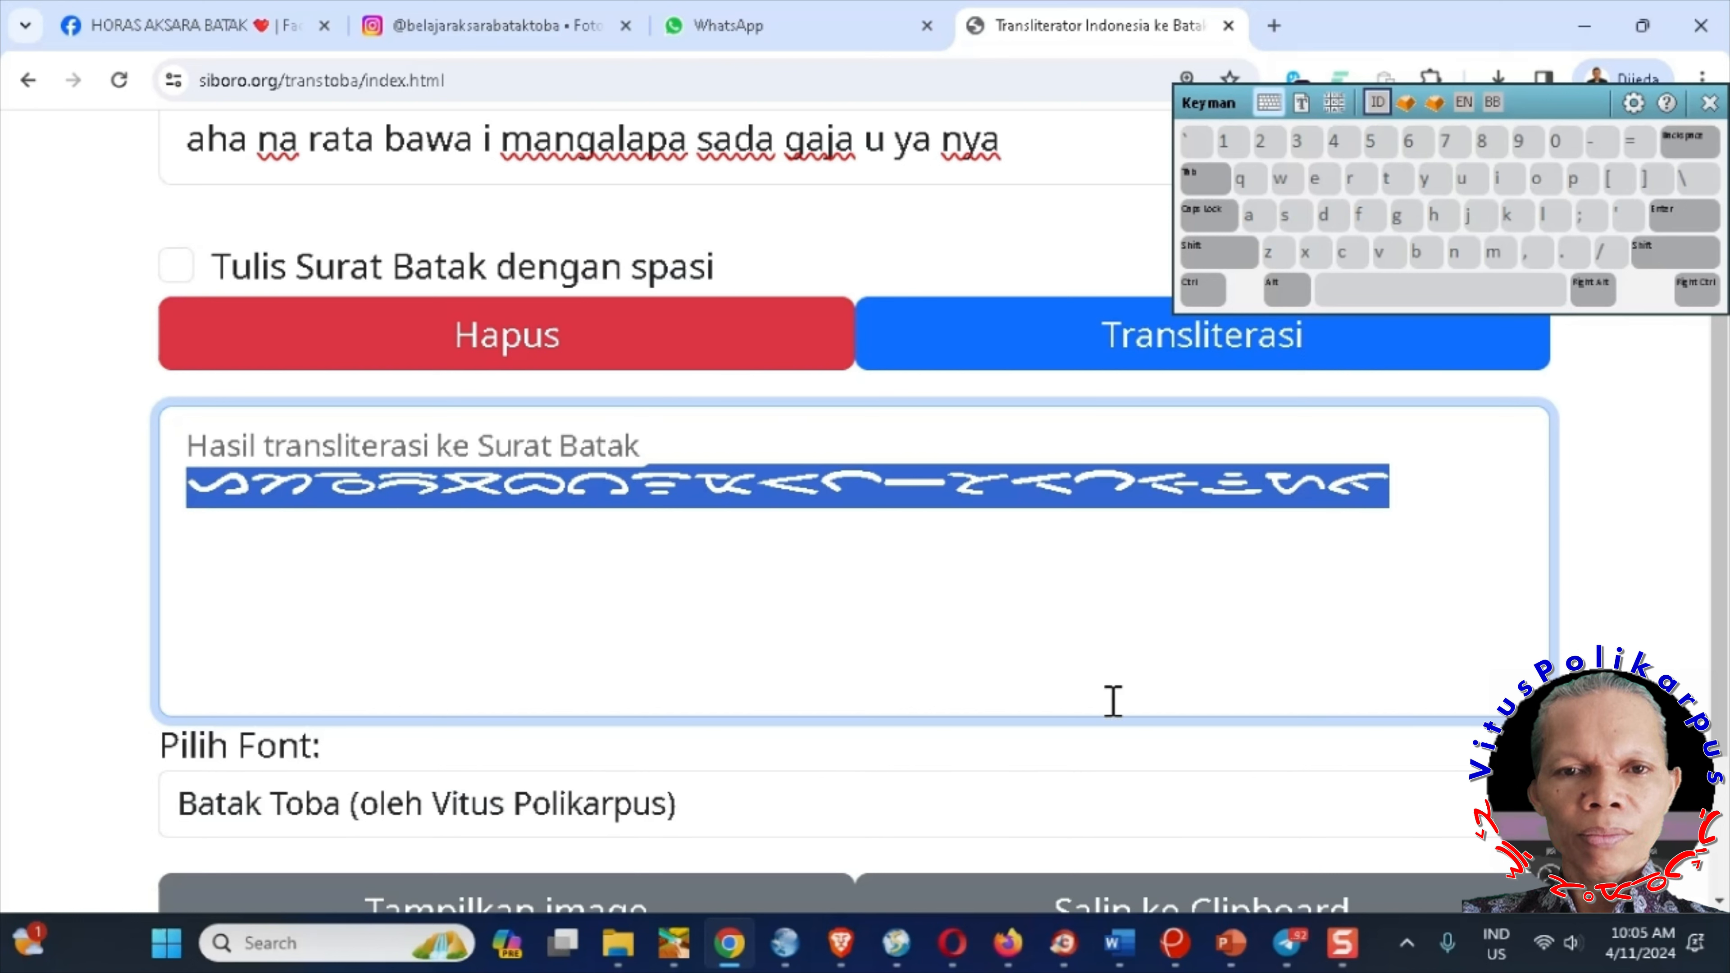
- Switch to Dokumen2 in Word, clear its contents, and paste the Batak transliteration result copied from the transliterator
mouse_move(1120, 951)
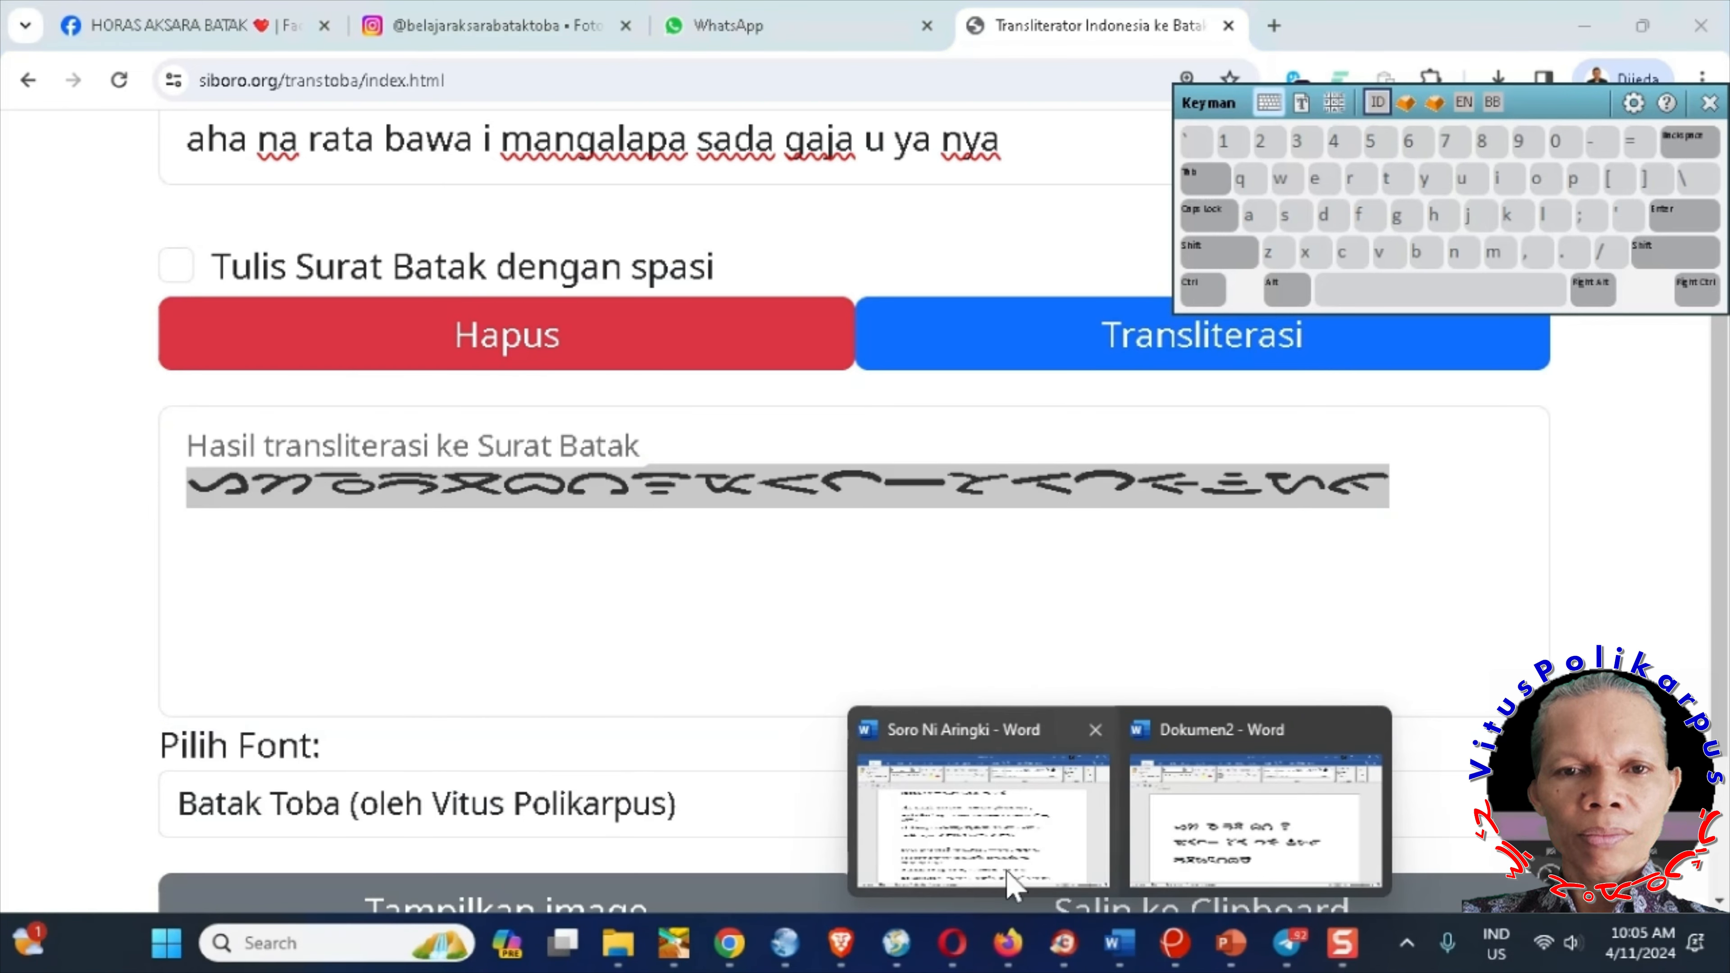
left_click(1233, 818)
key("Delete")
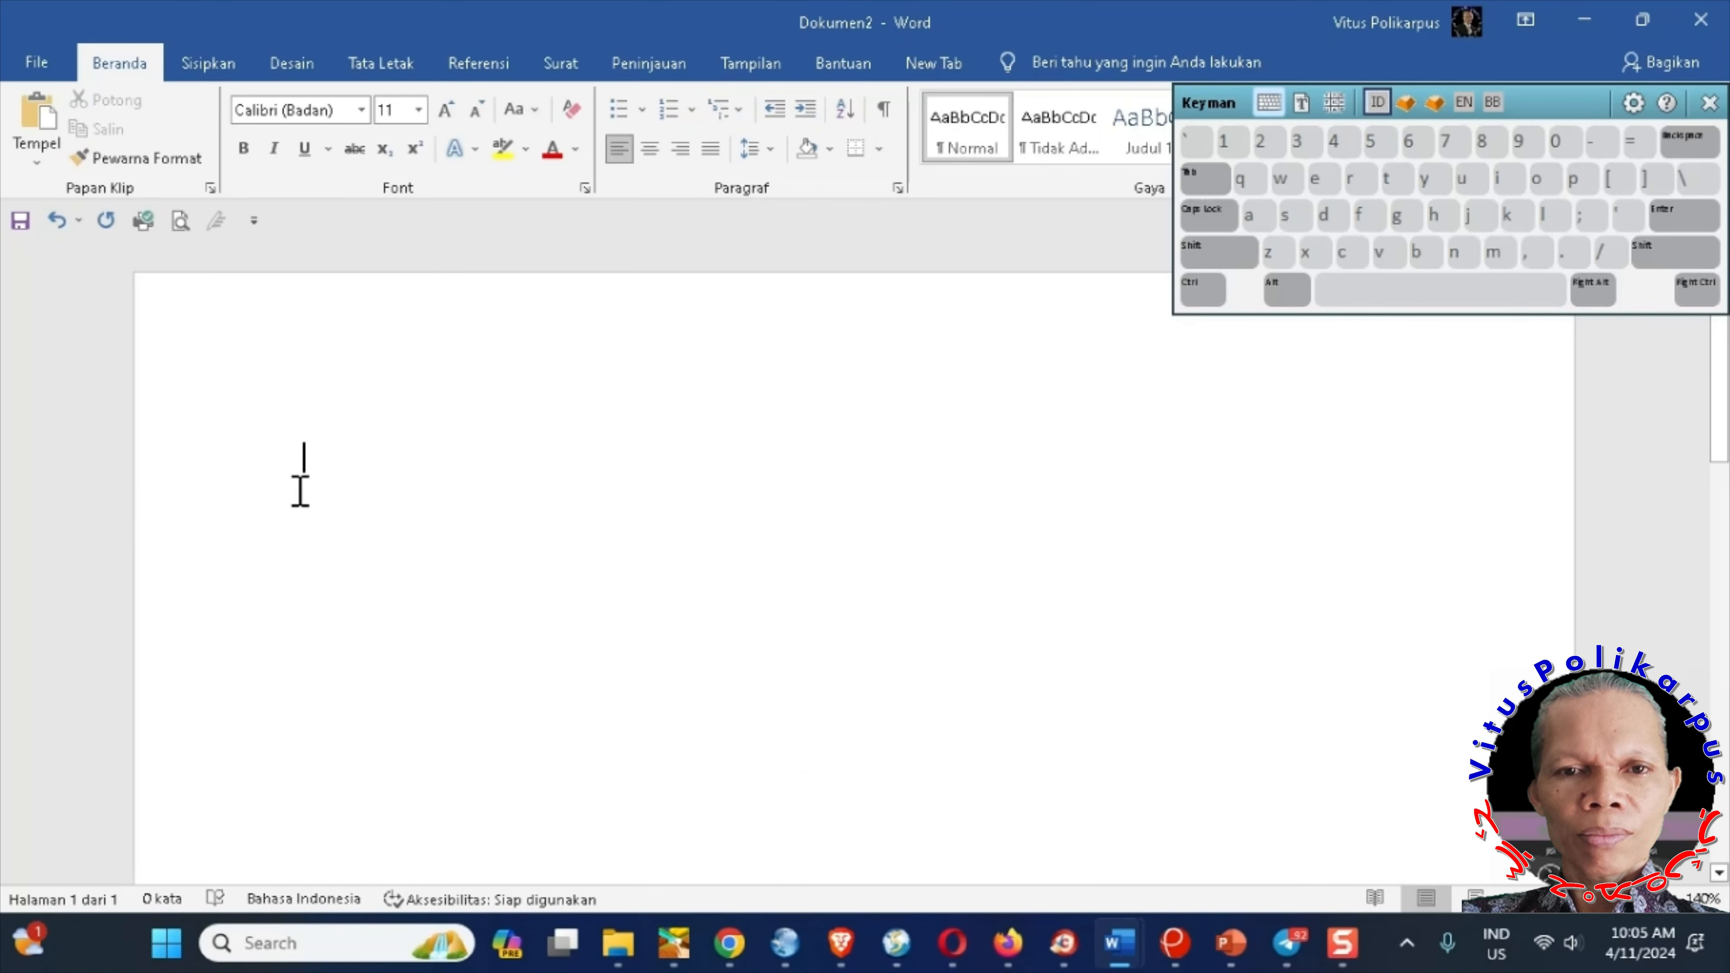
key("ctrl+v")
- Format the whole pasted Batak passage in Tobaunicode at size 26 and start a new paragraph below it
key("ctrl+a")
left_click(361, 110)
left_click_drag(579, 166, 588, 717)
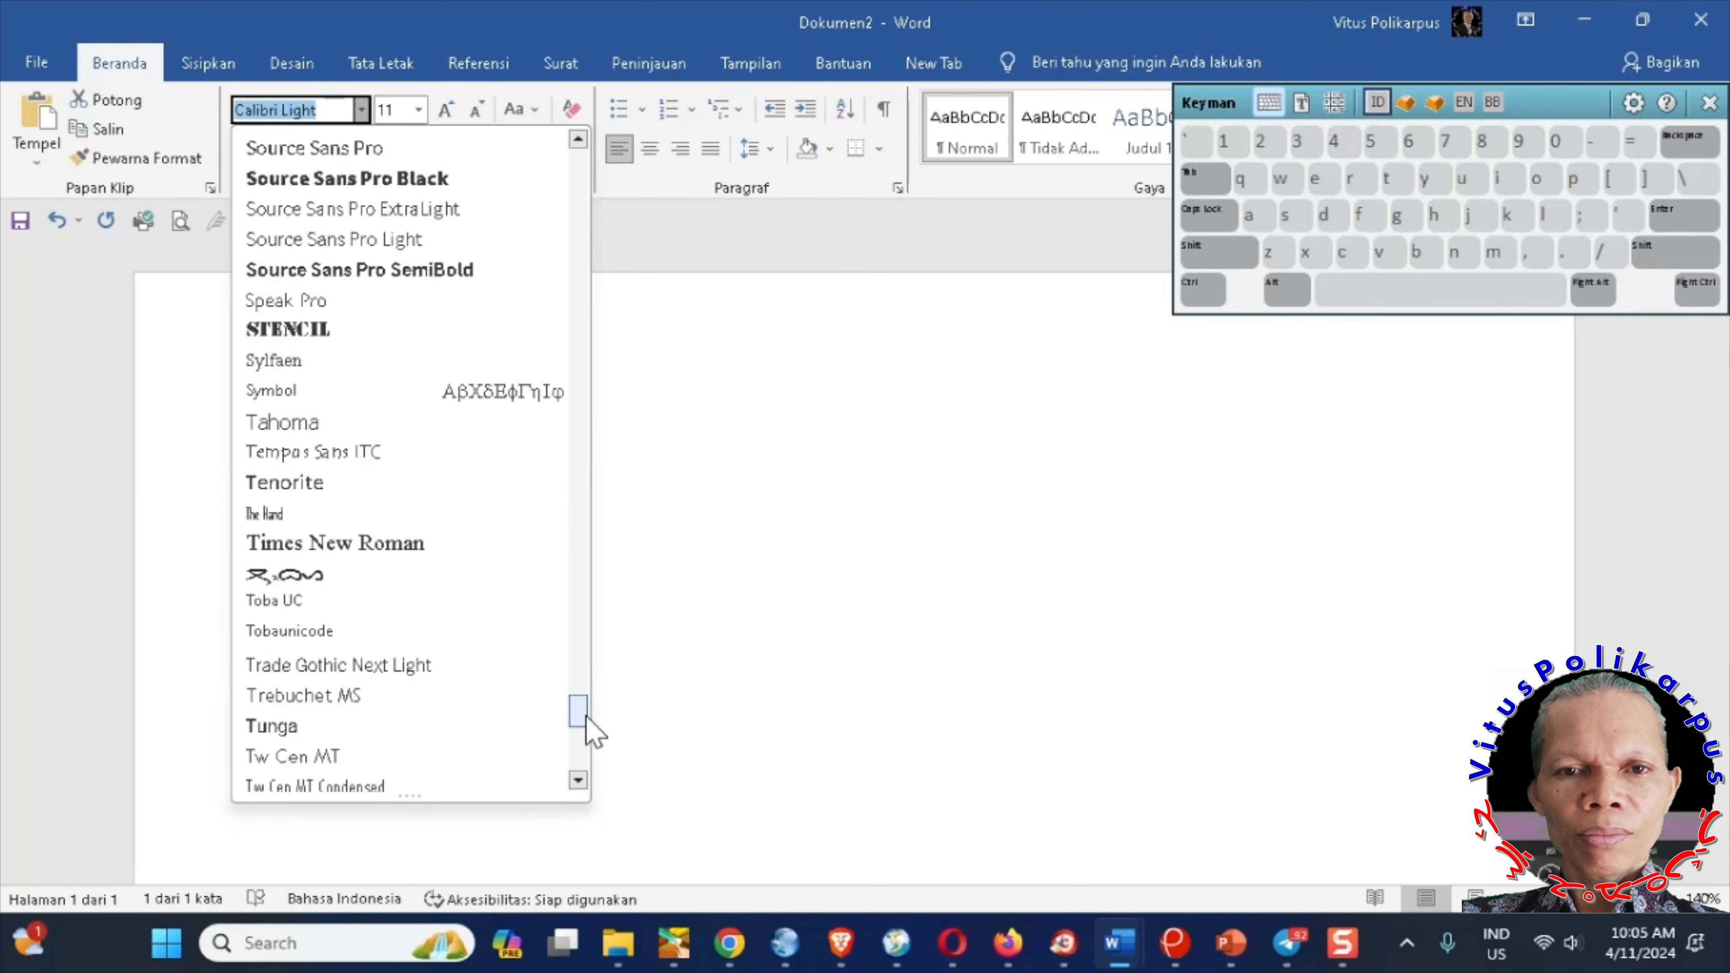
left_click(343, 629)
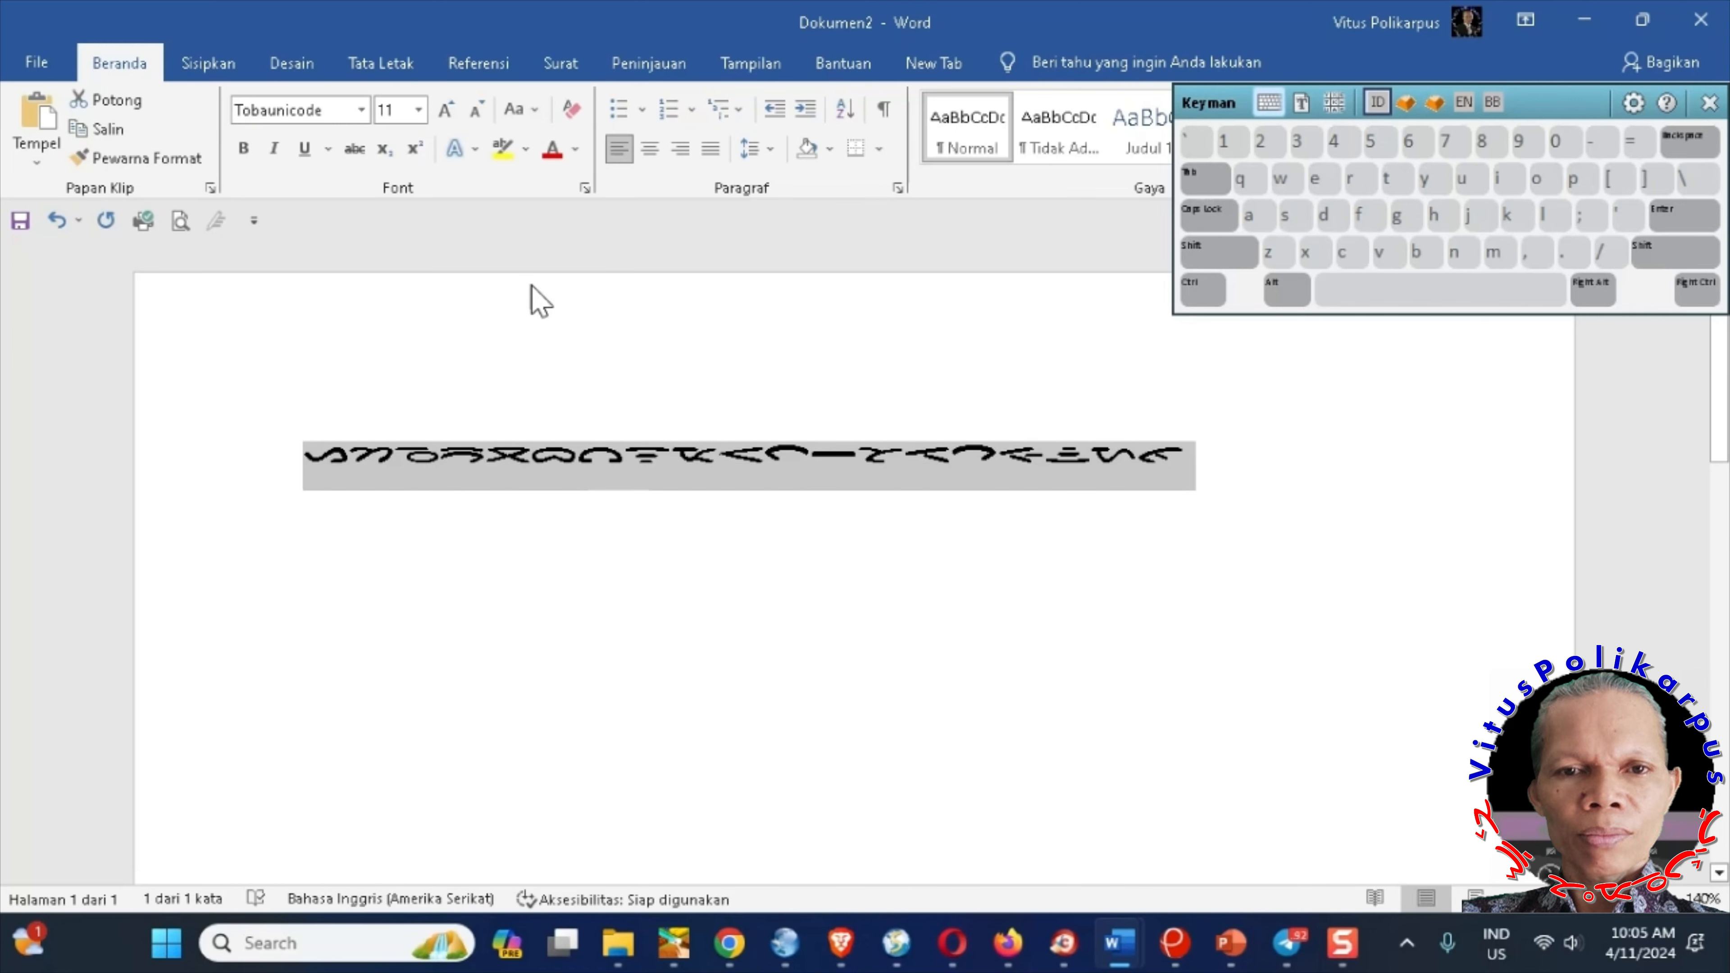
left_click(418, 110)
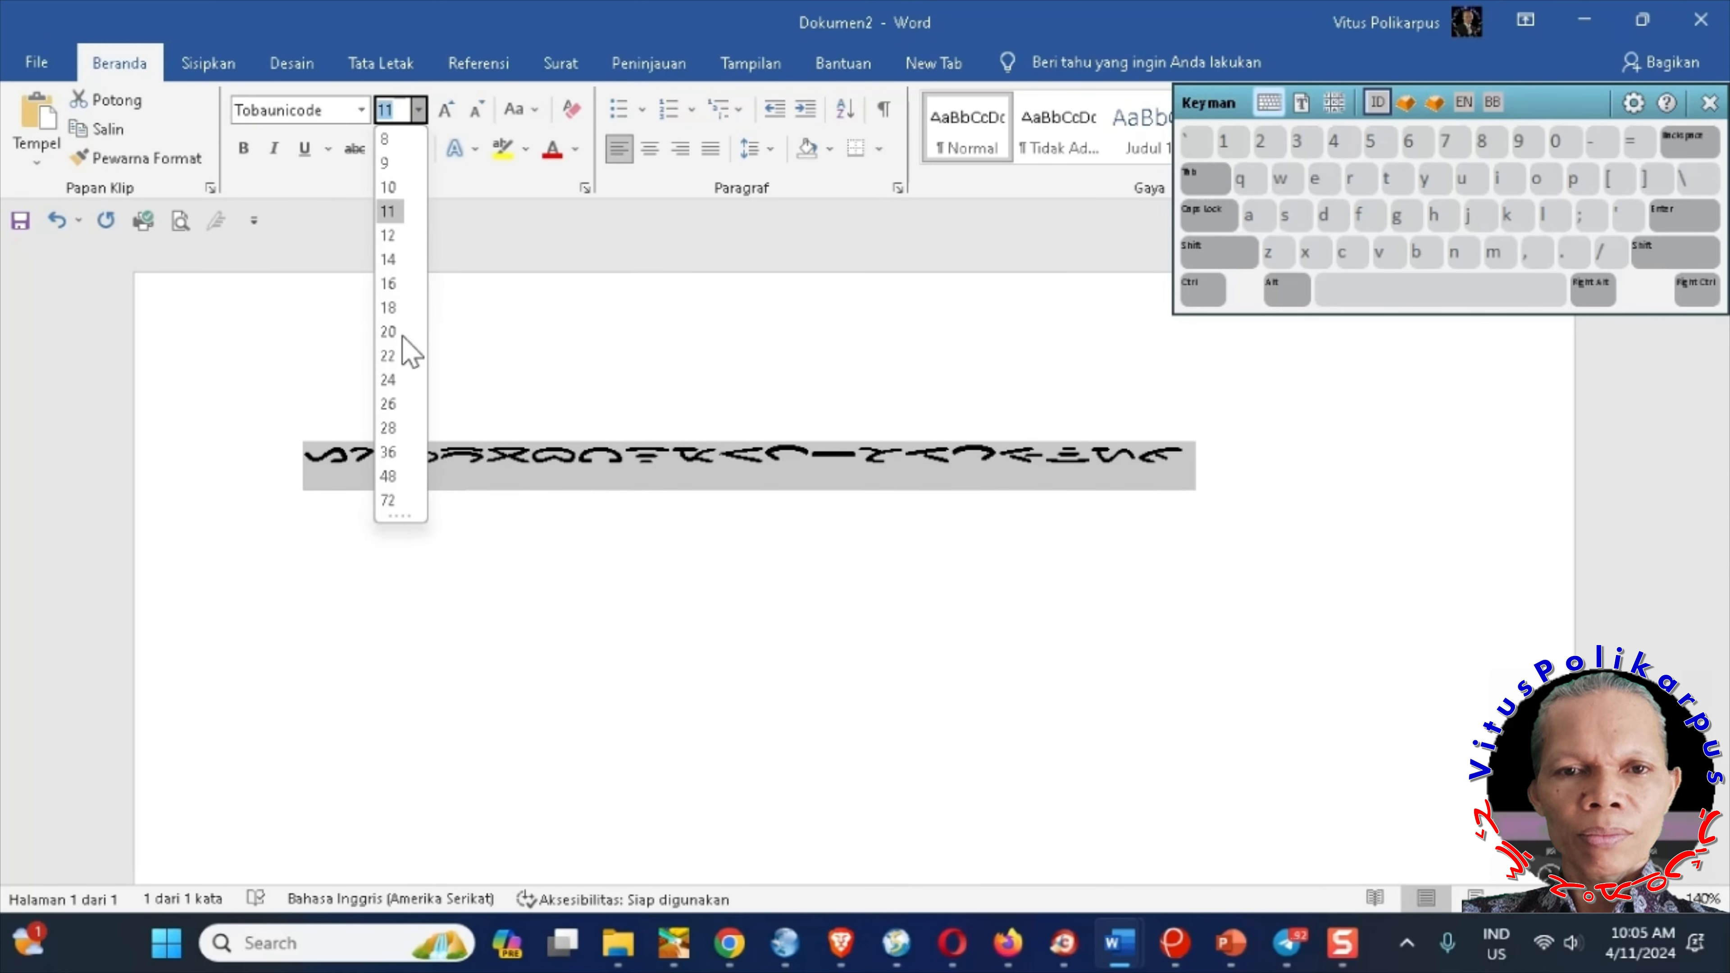
left_click(389, 403)
left_click(523, 477)
left_click(1283, 554)
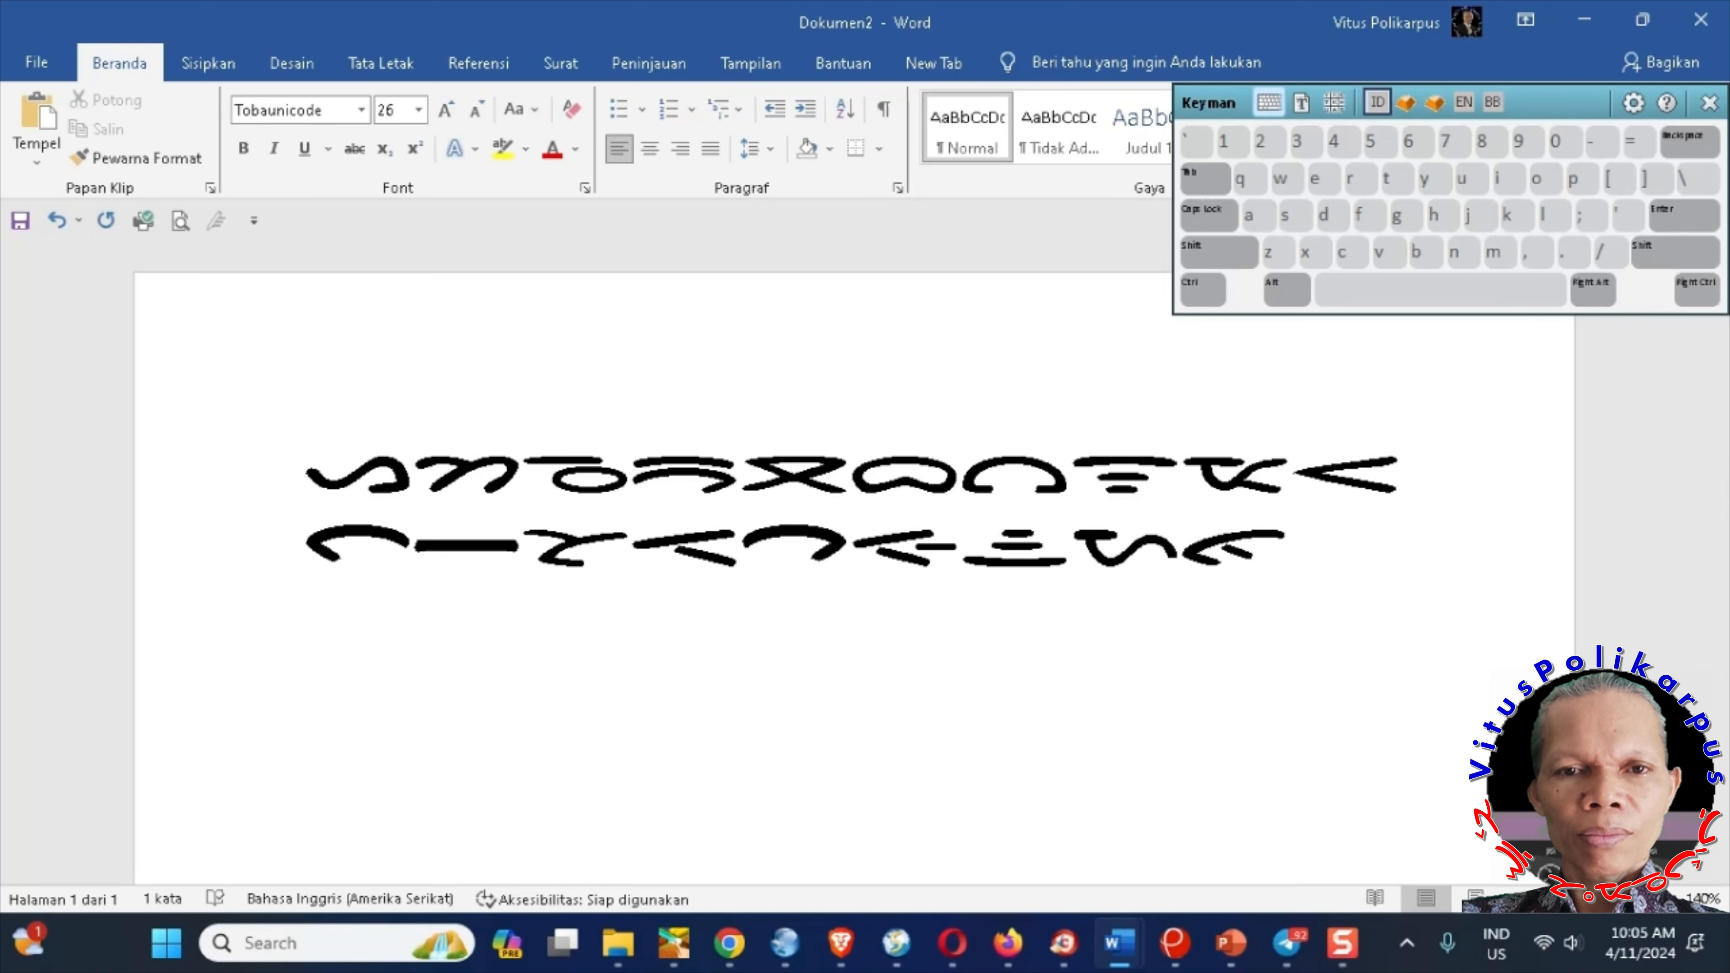
key("Return")
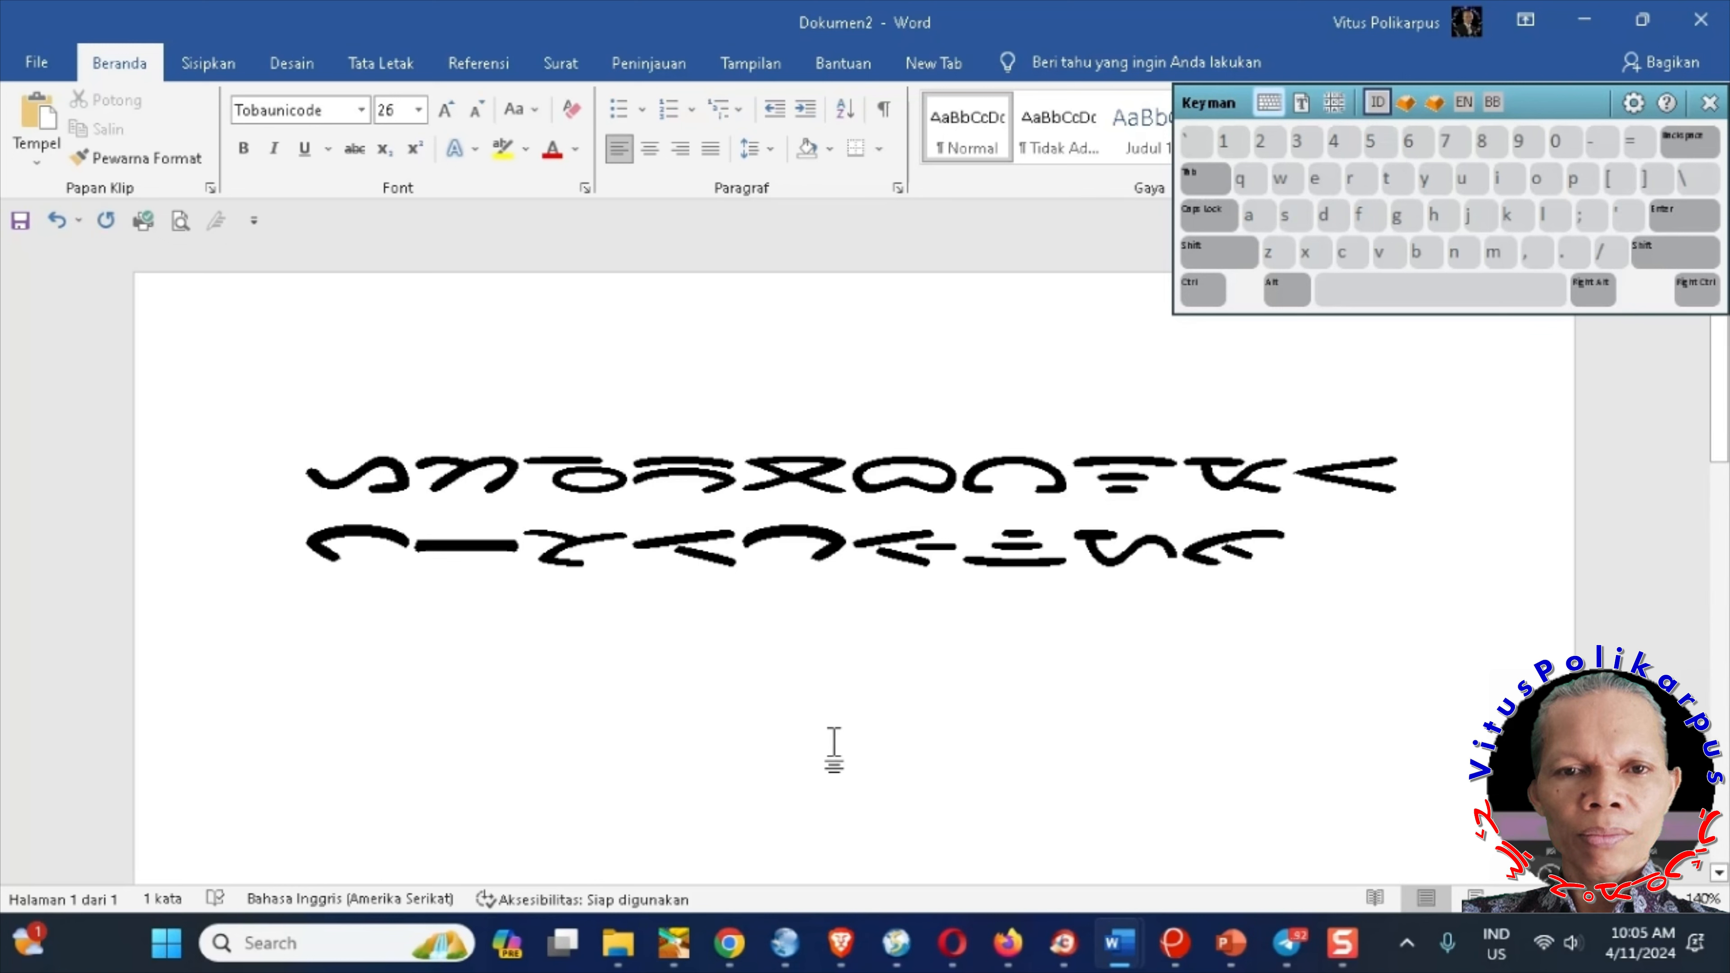
- Switch back to the transliterator in Chrome, set the result font to Batak Toba Modifikasi, and copy the Batak result
mouse_move(741, 955)
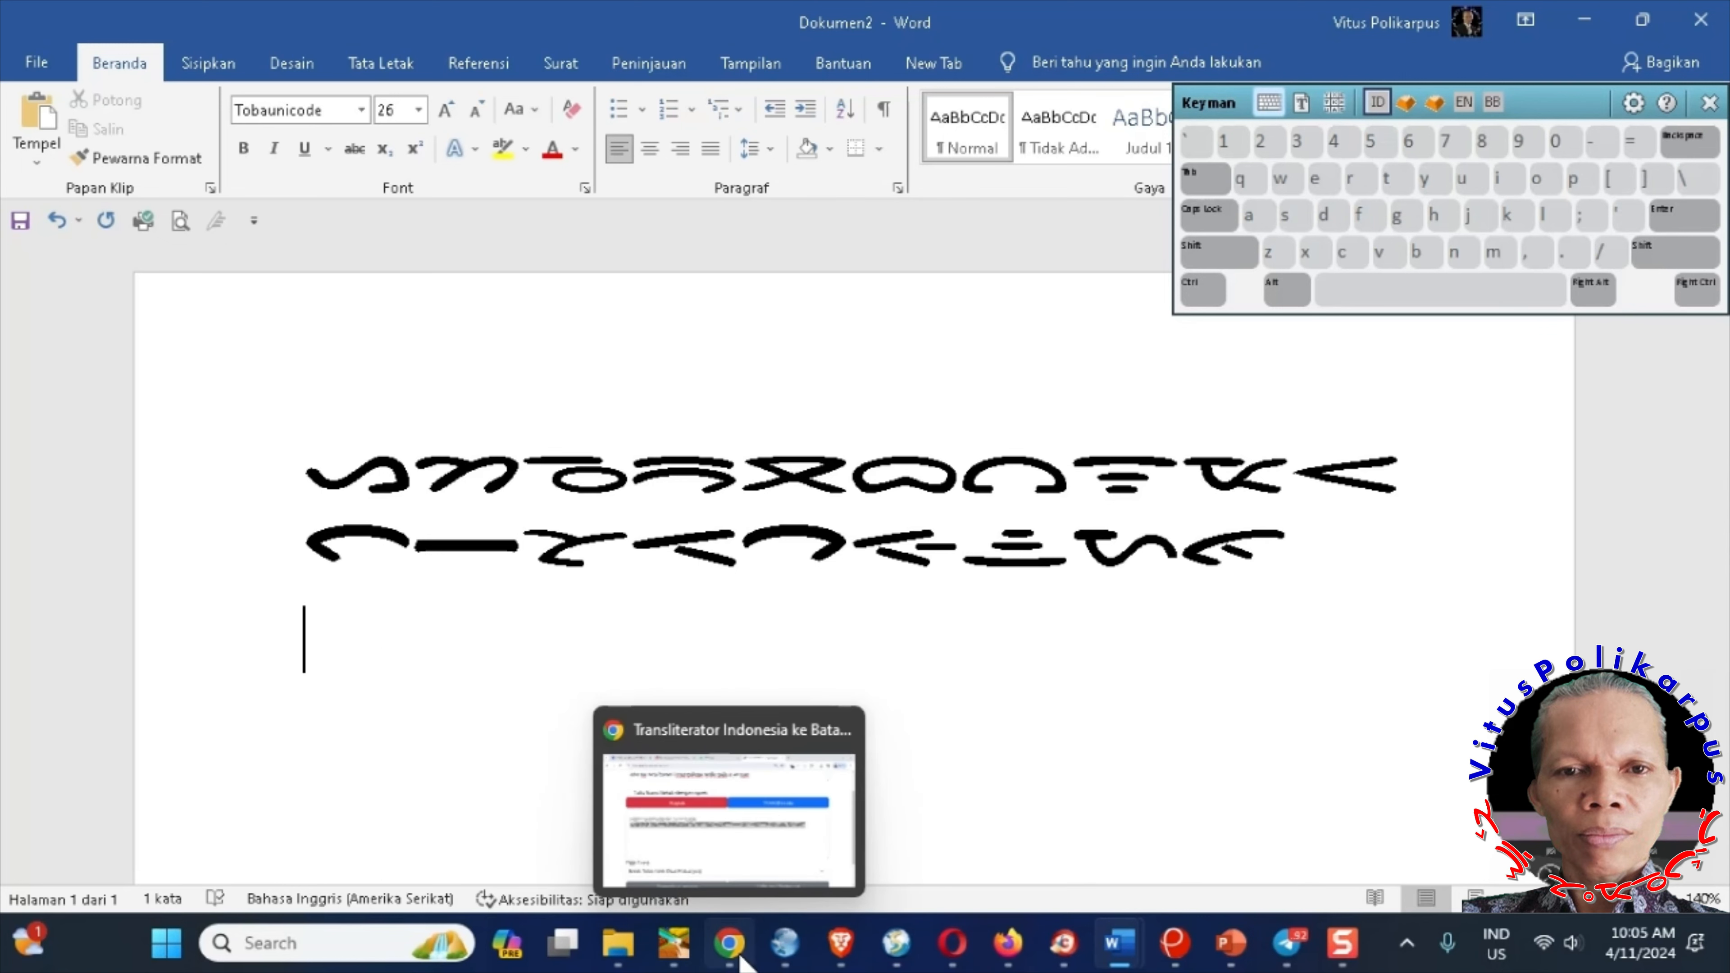
left_click(741, 961)
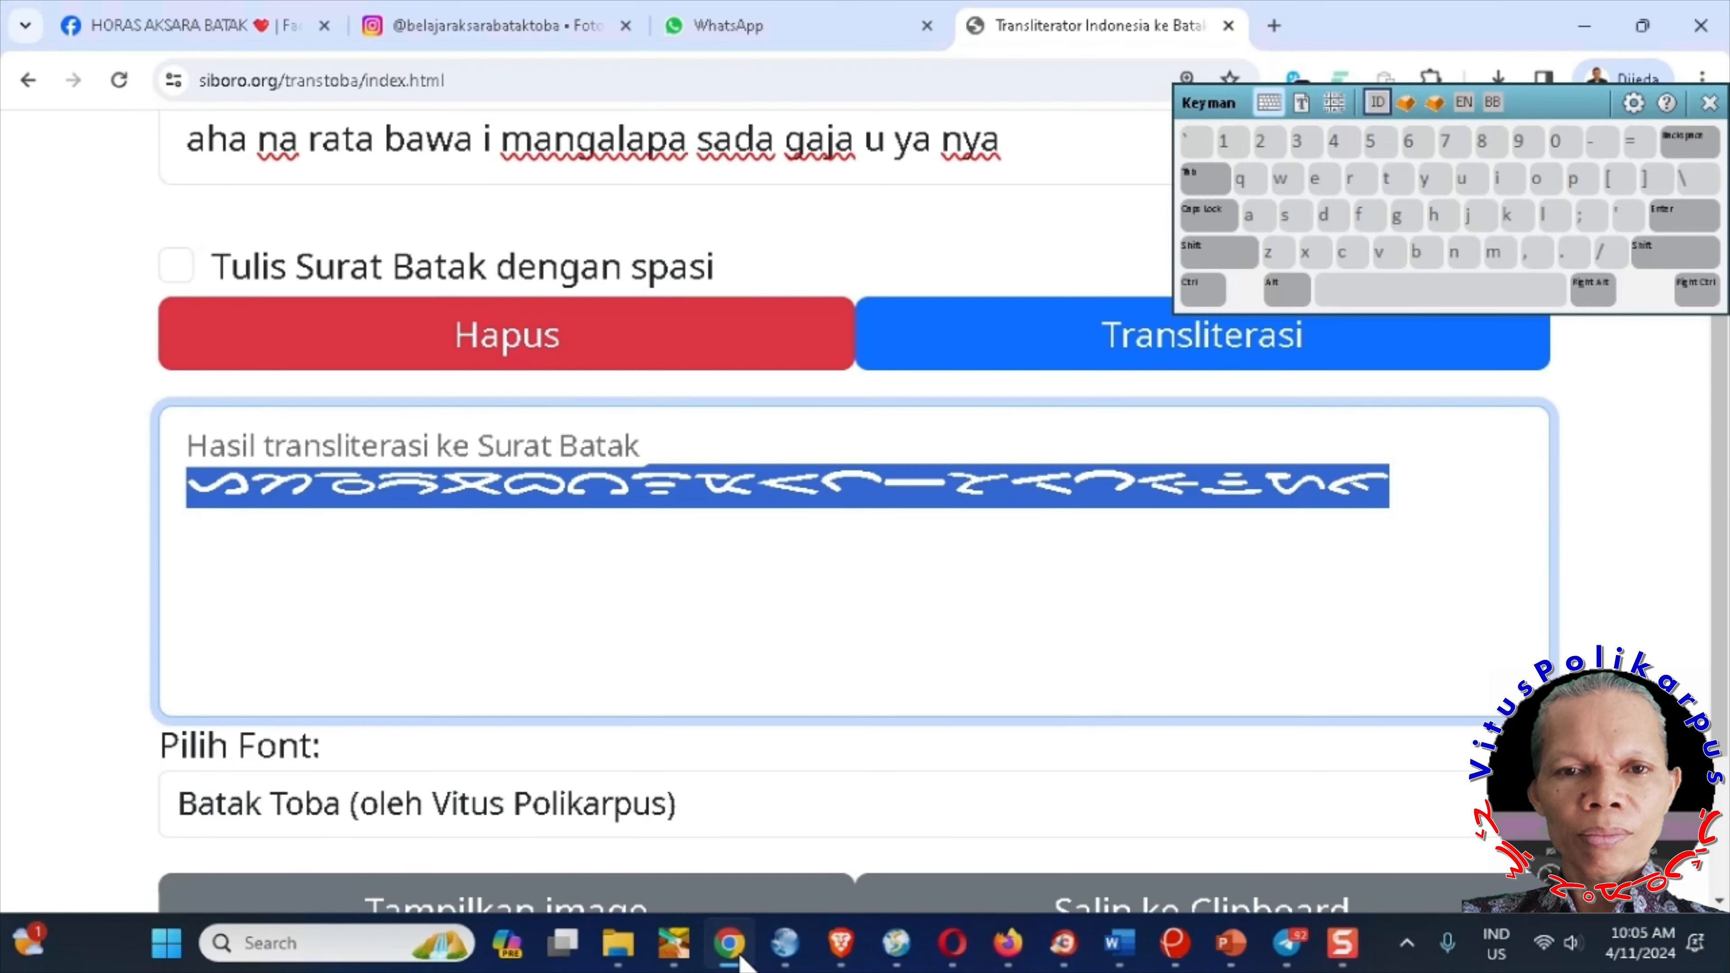
left_click(496, 806)
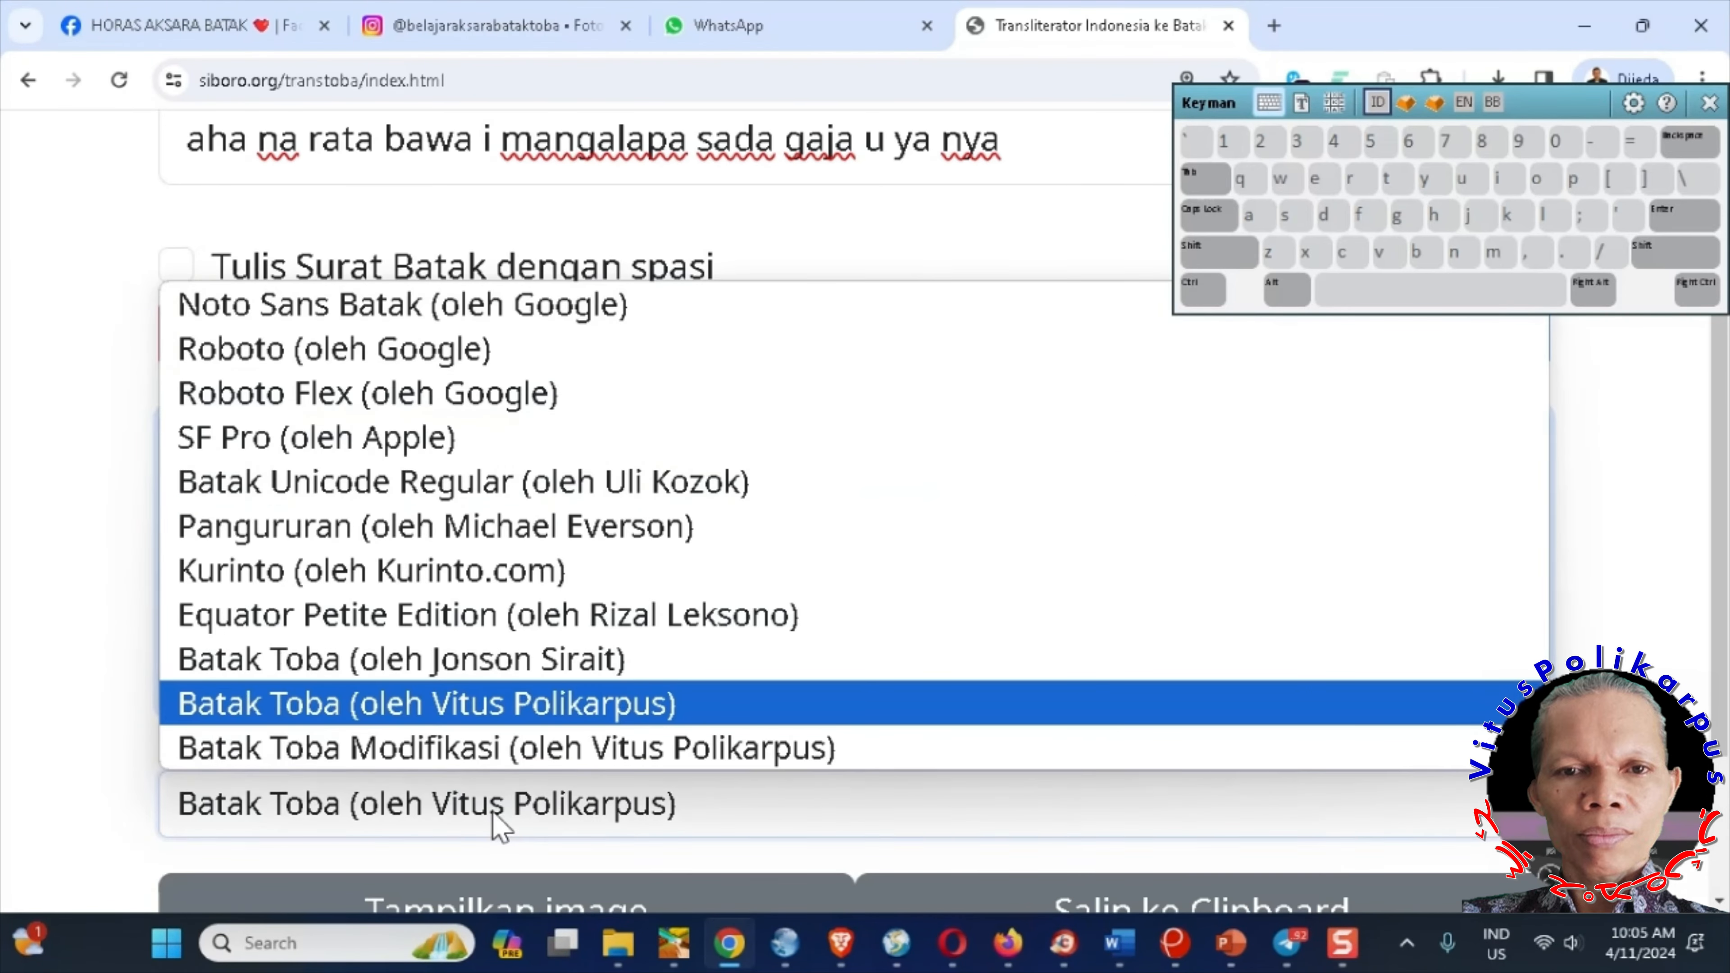
left_click(465, 750)
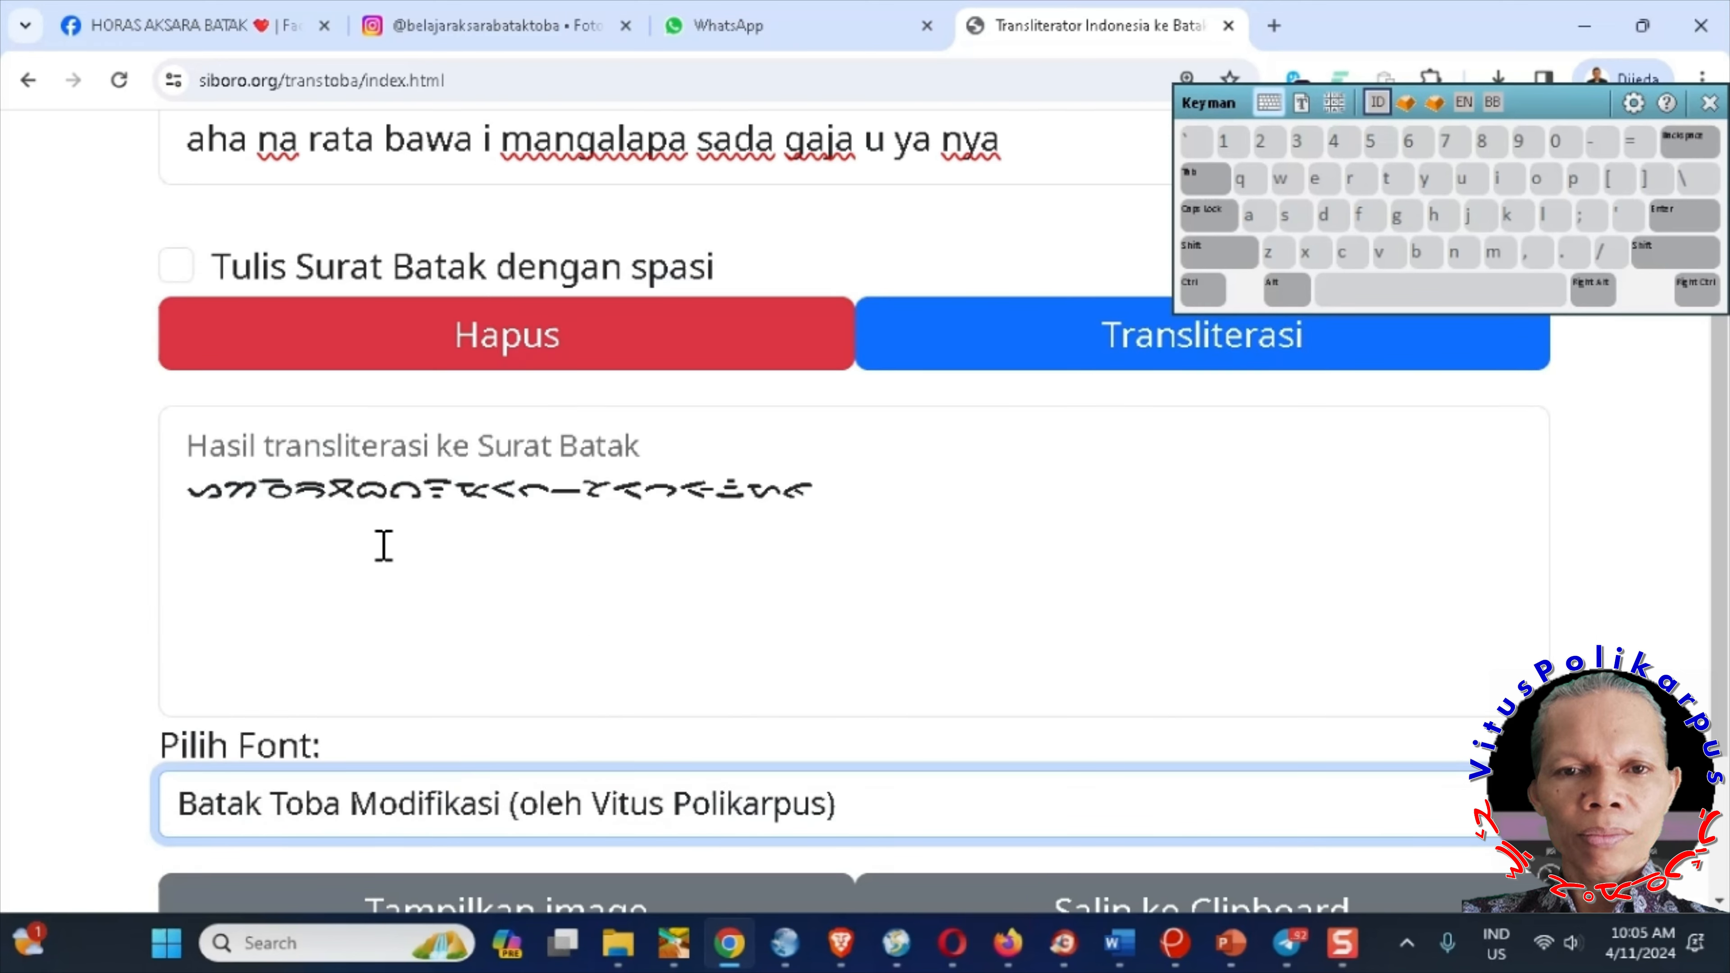
left_click_drag(191, 487, 740, 536)
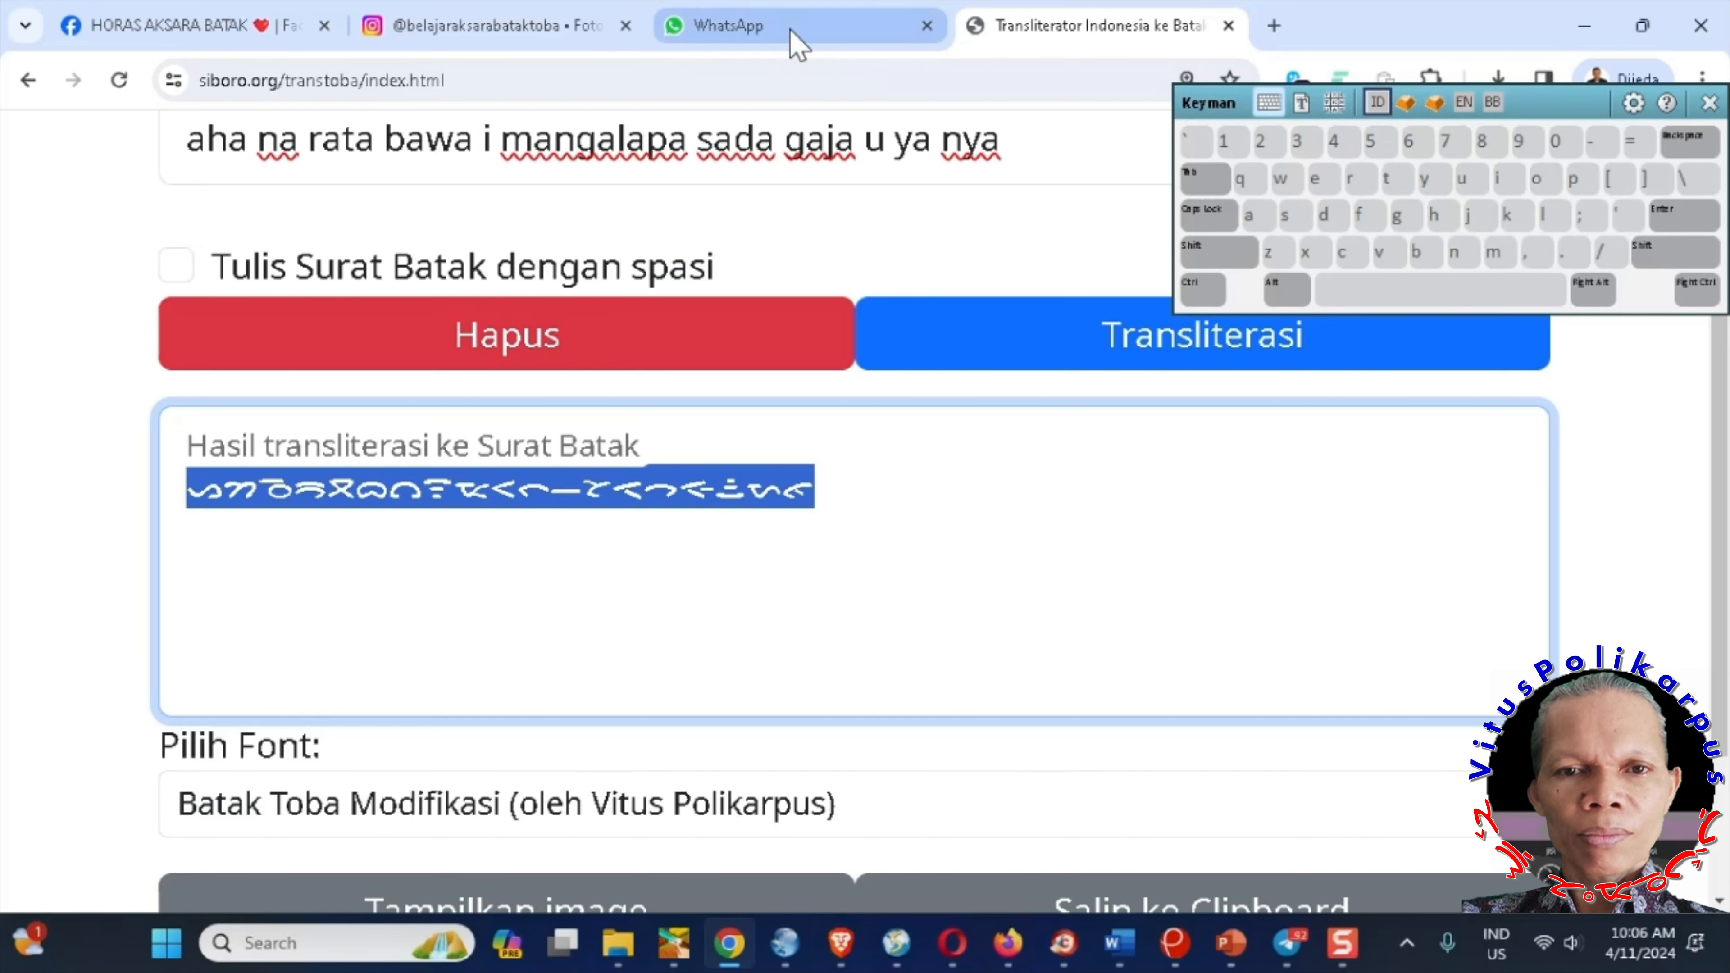
- Paste the copied result below the first passage in the Word document and set the new passage's font to Toba
left_click(1119, 943)
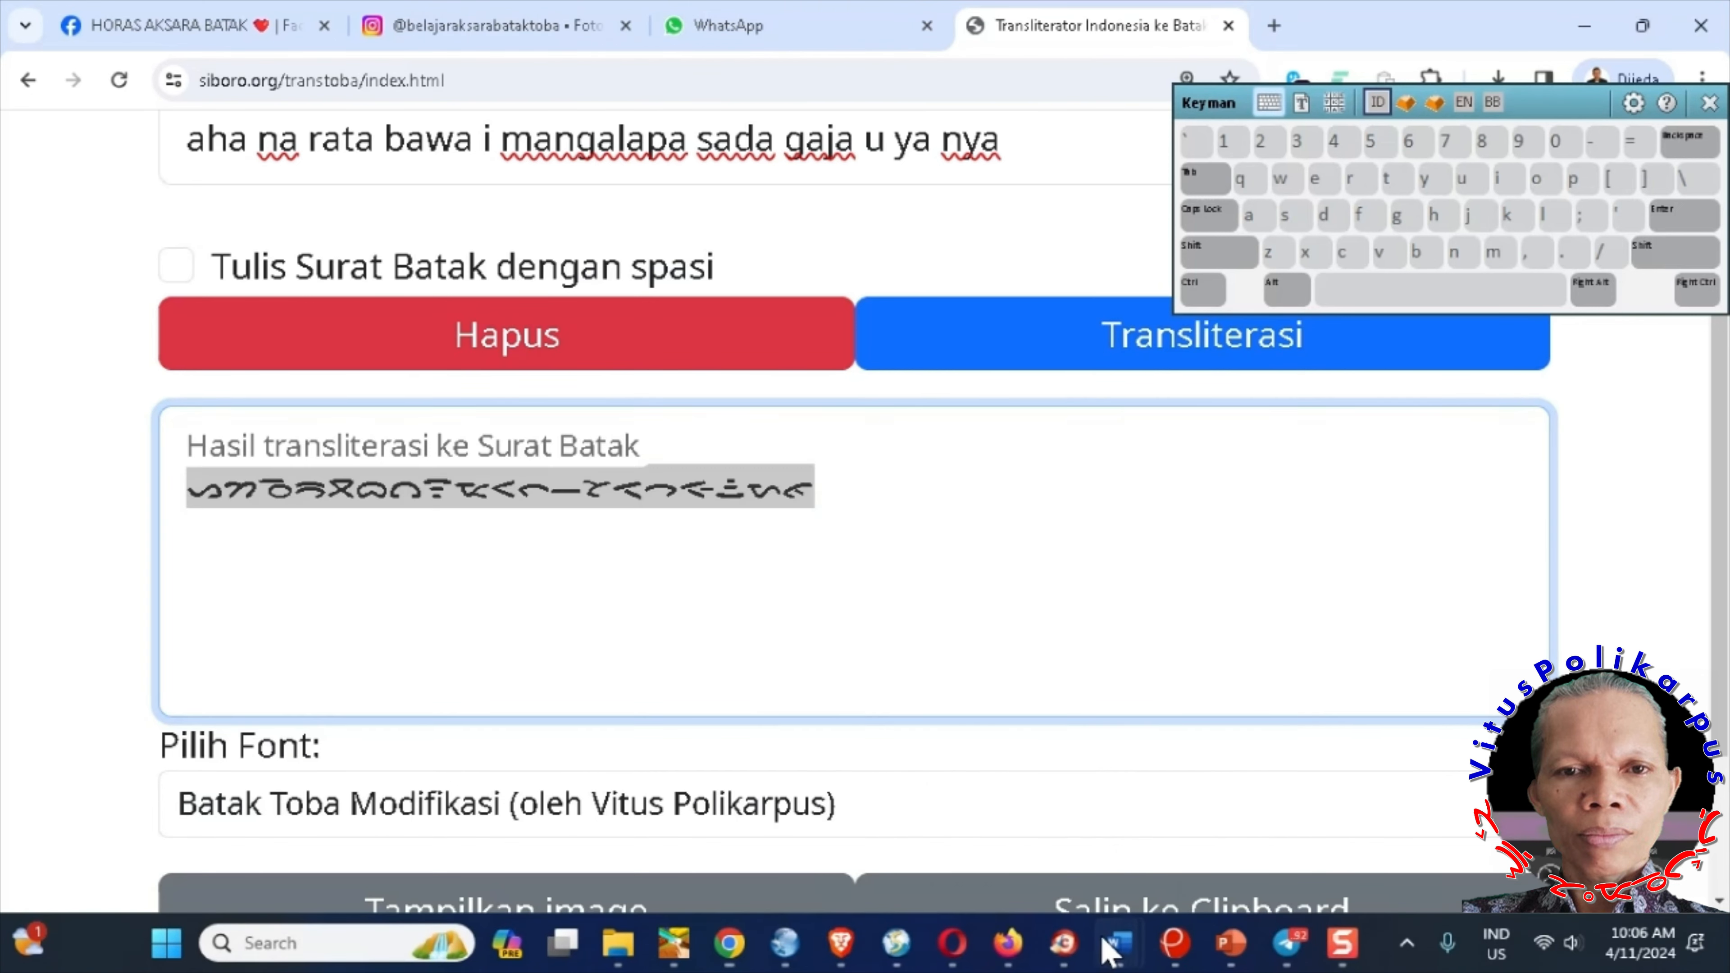
key("ctrl+v")
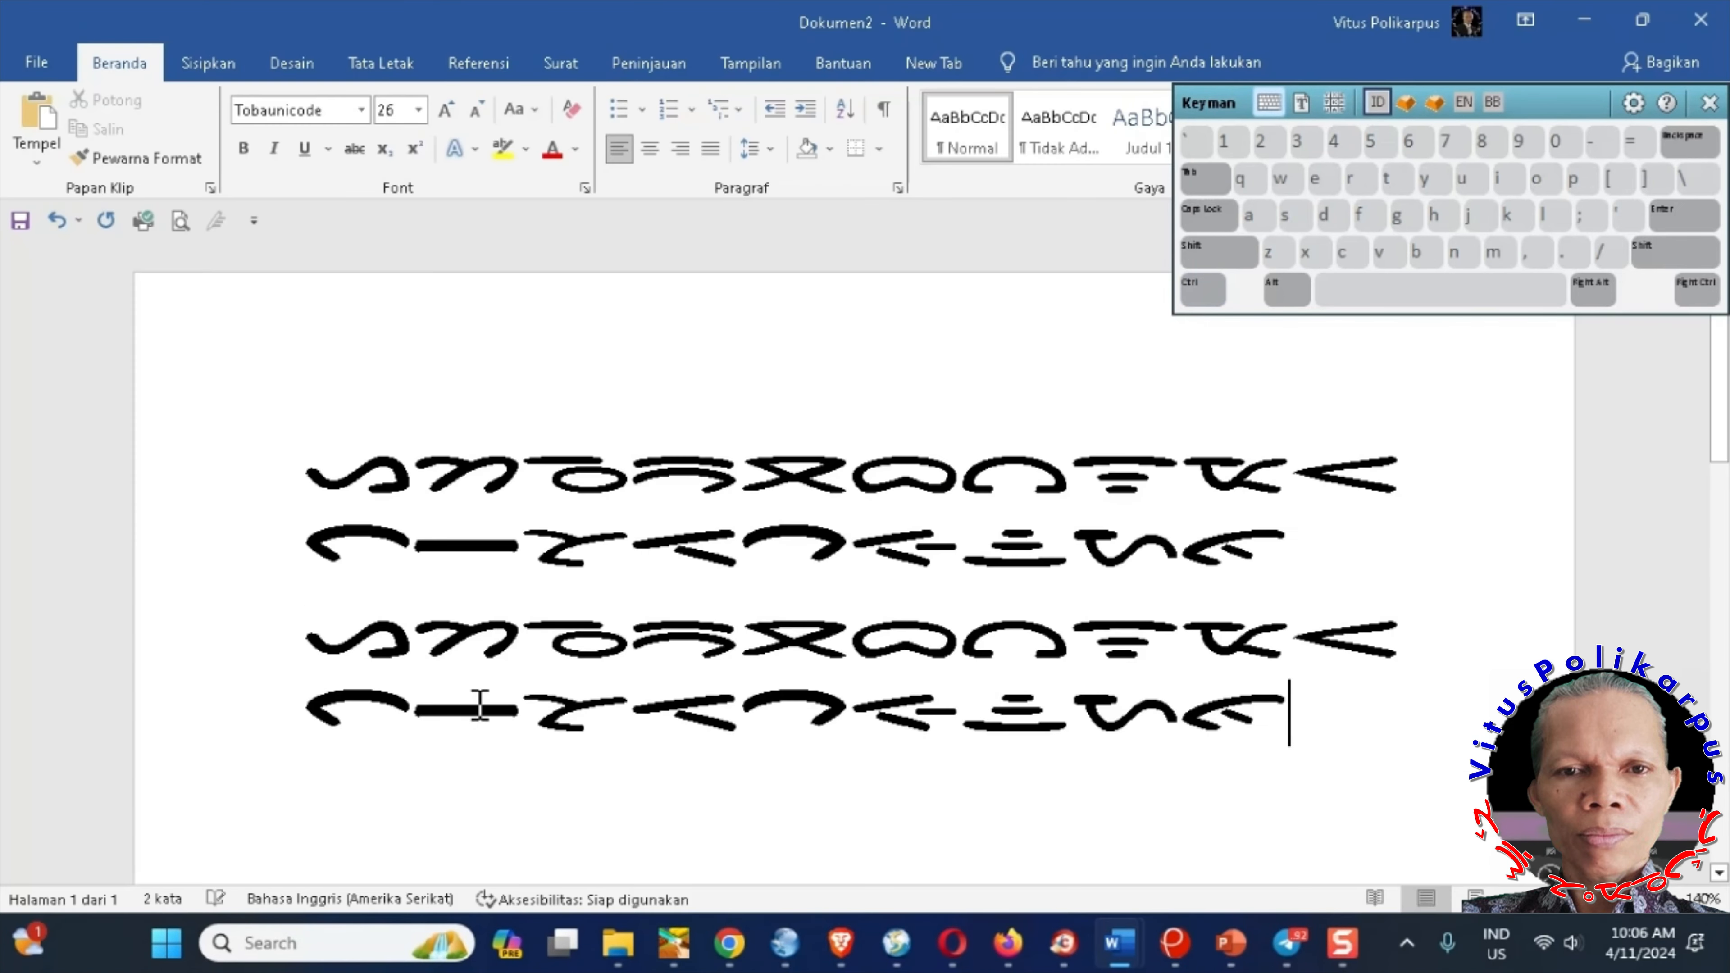
left_click_drag(309, 626, 1295, 753)
left_click_drag(324, 643, 1294, 711)
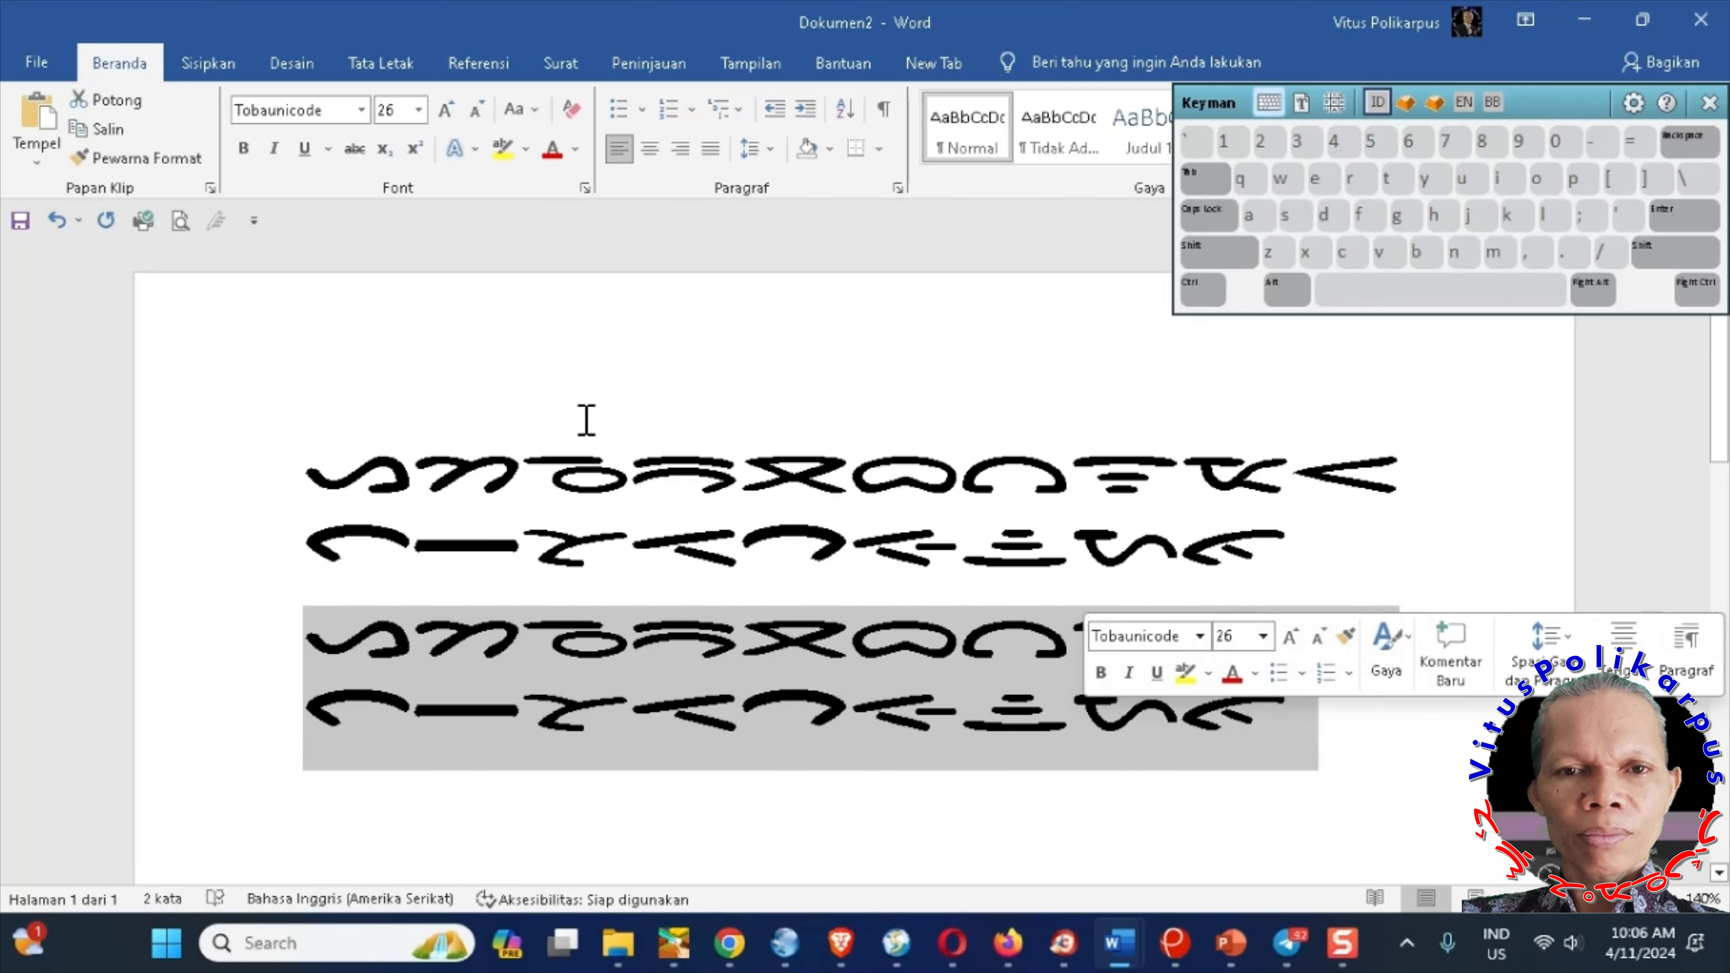
left_click(361, 110)
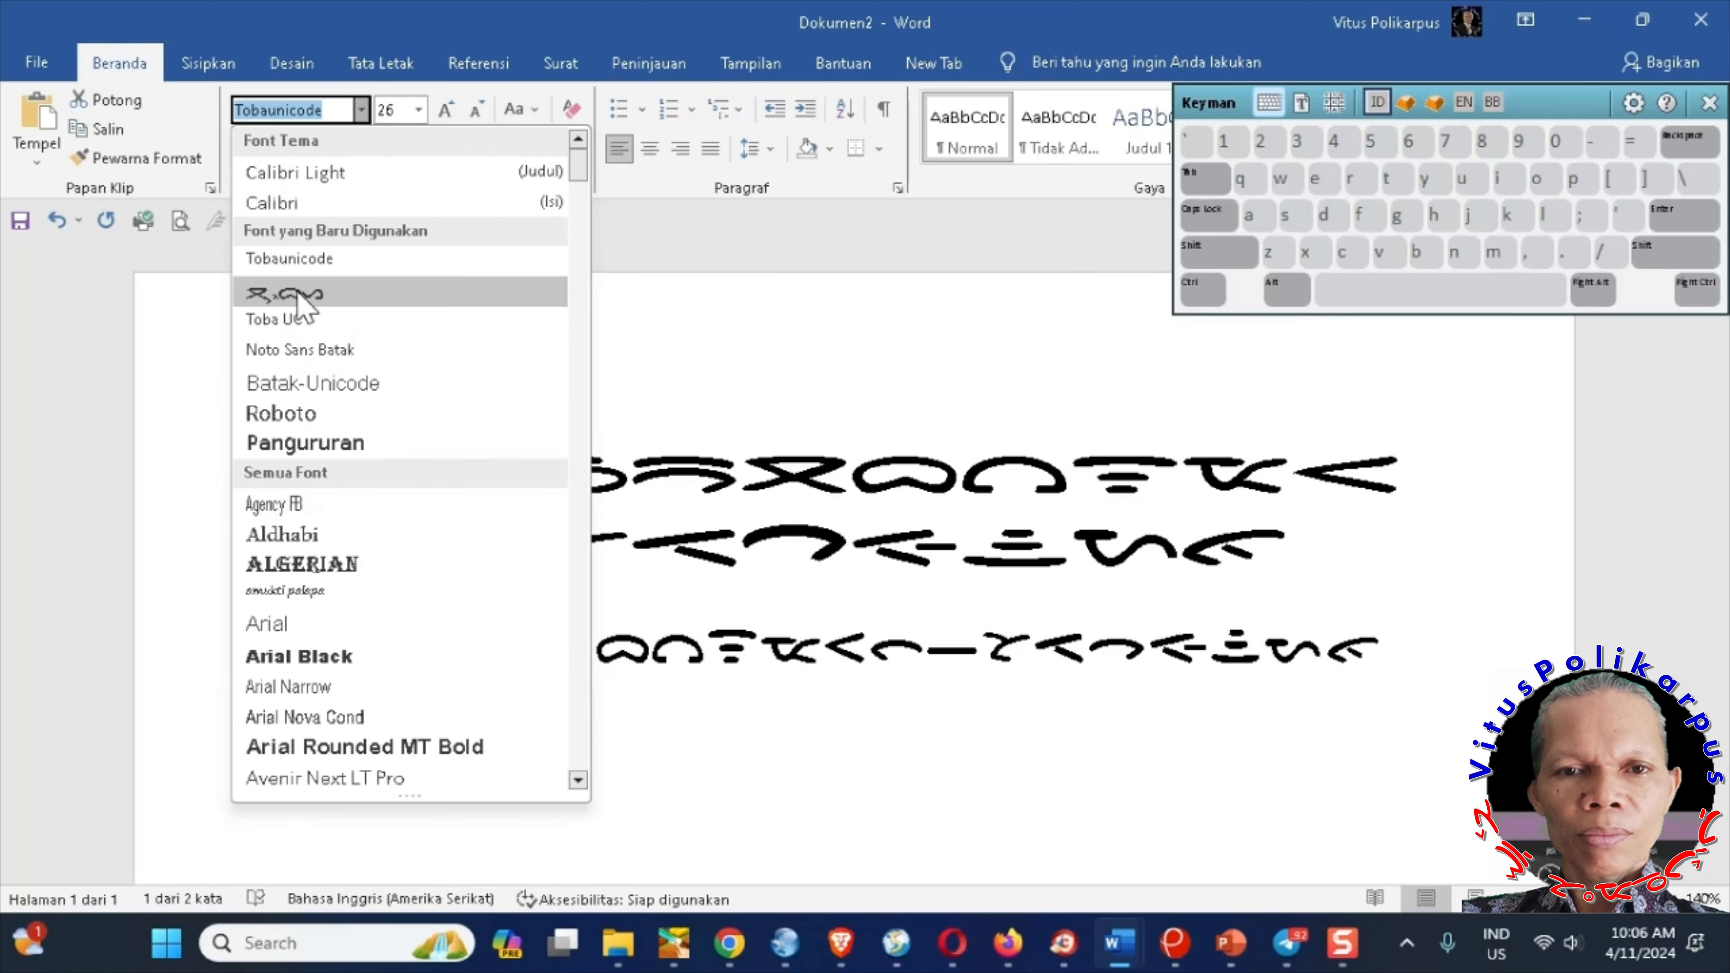
left_click(298, 296)
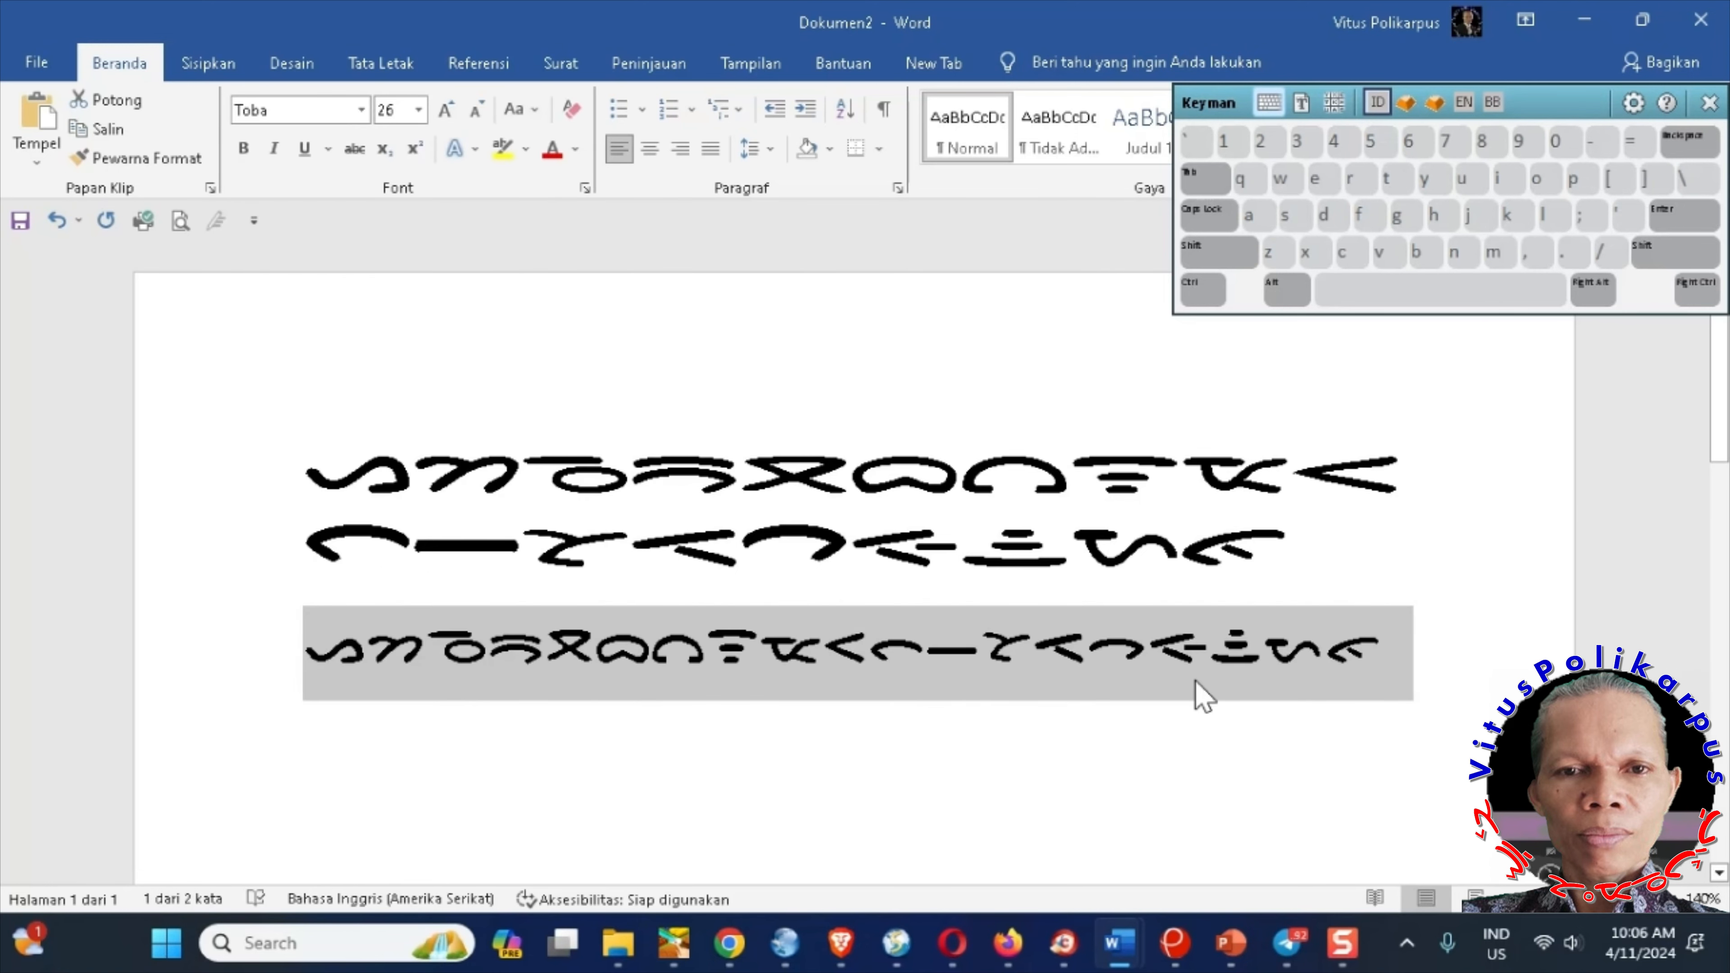
left_click(599, 671)
left_click(882, 651)
left_click(1093, 653)
left_click(1269, 653)
left_click(1385, 653)
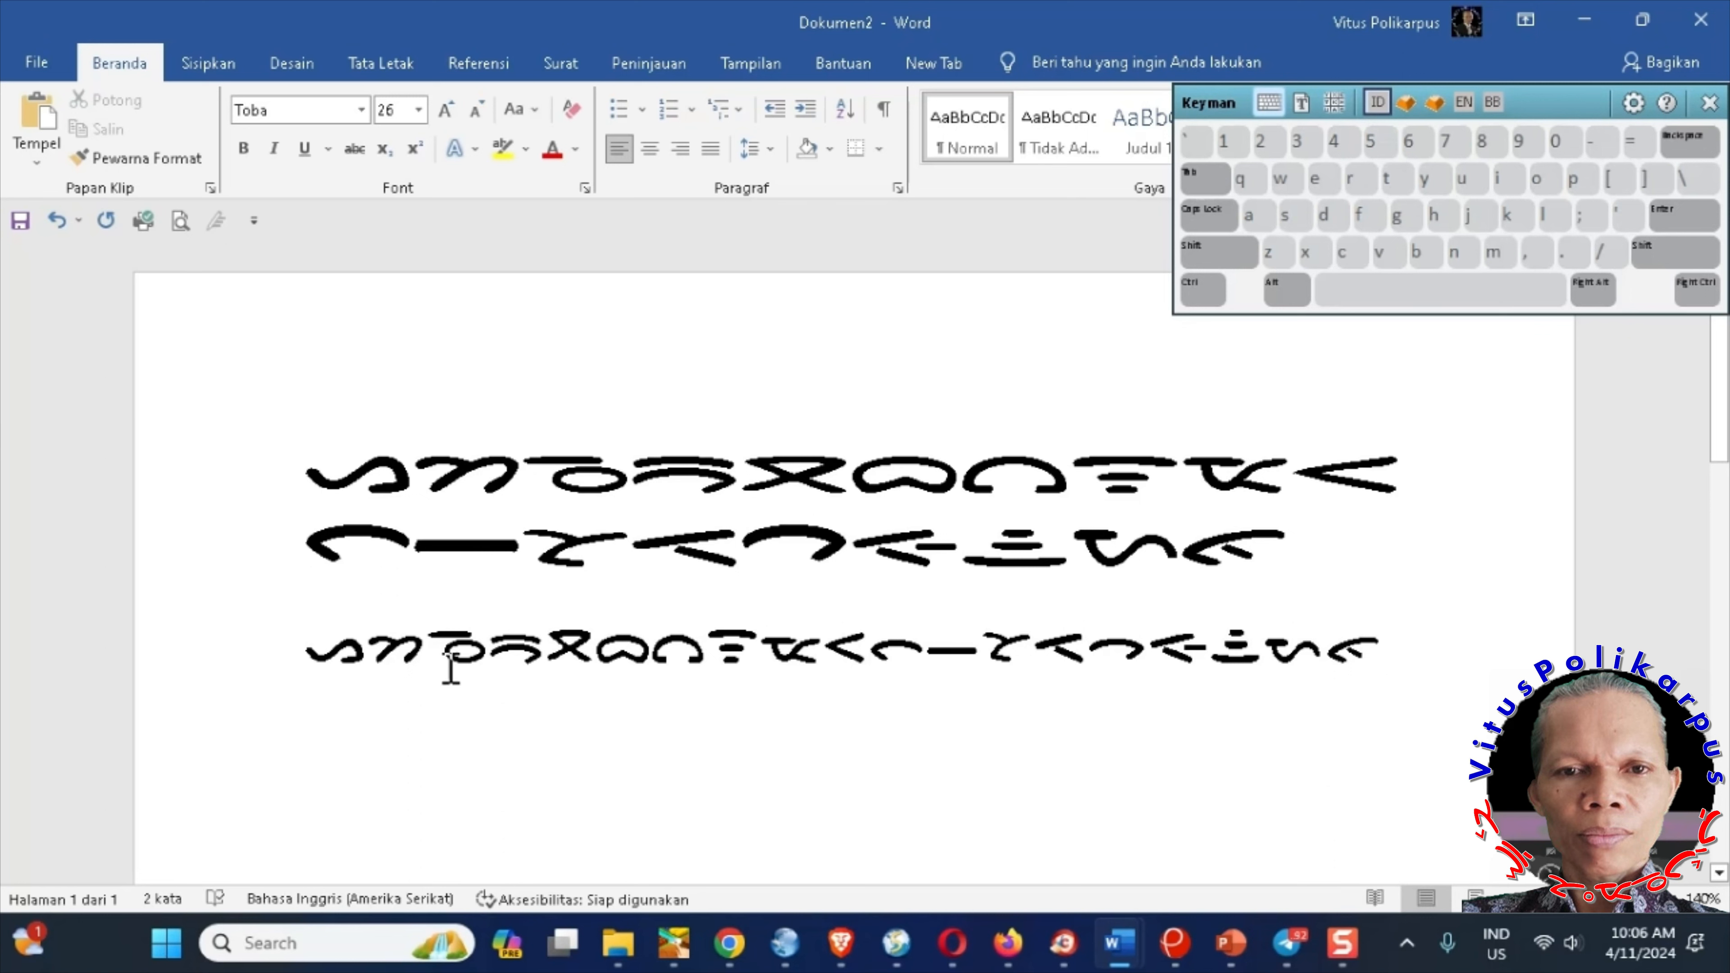
- Copy the Toba-font line from Word and paste it over the single Batak letter in the Blogger post in Opera
left_click_drag(308, 651, 1451, 653)
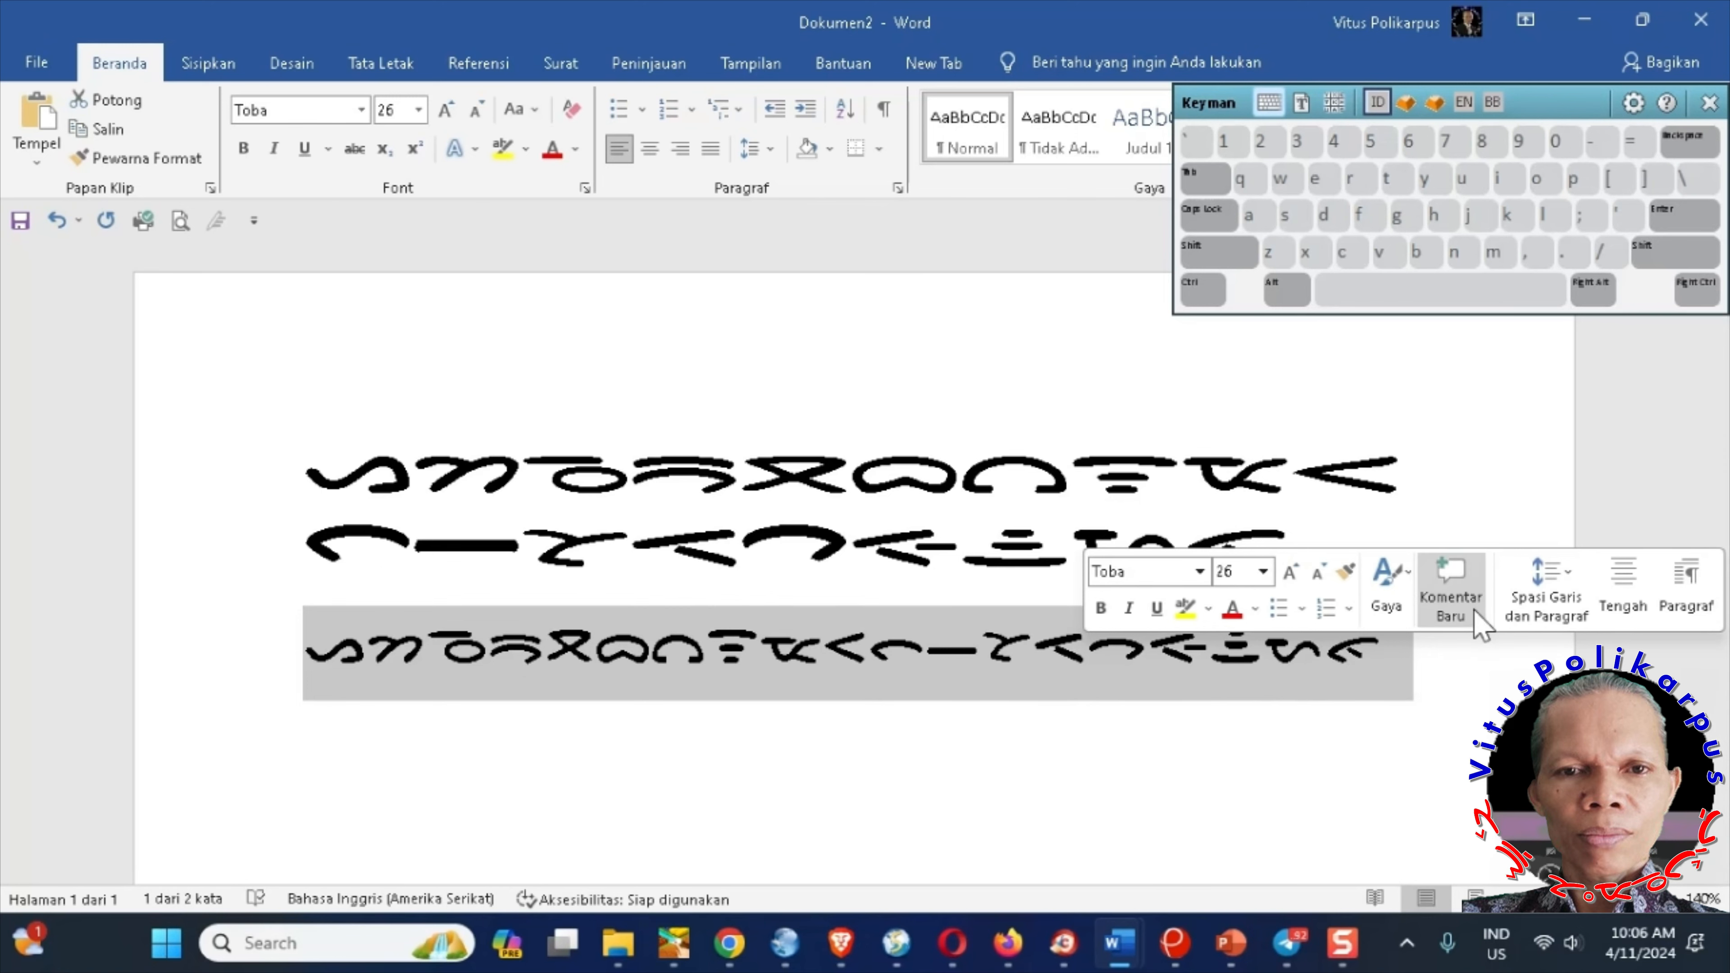
left_click(954, 943)
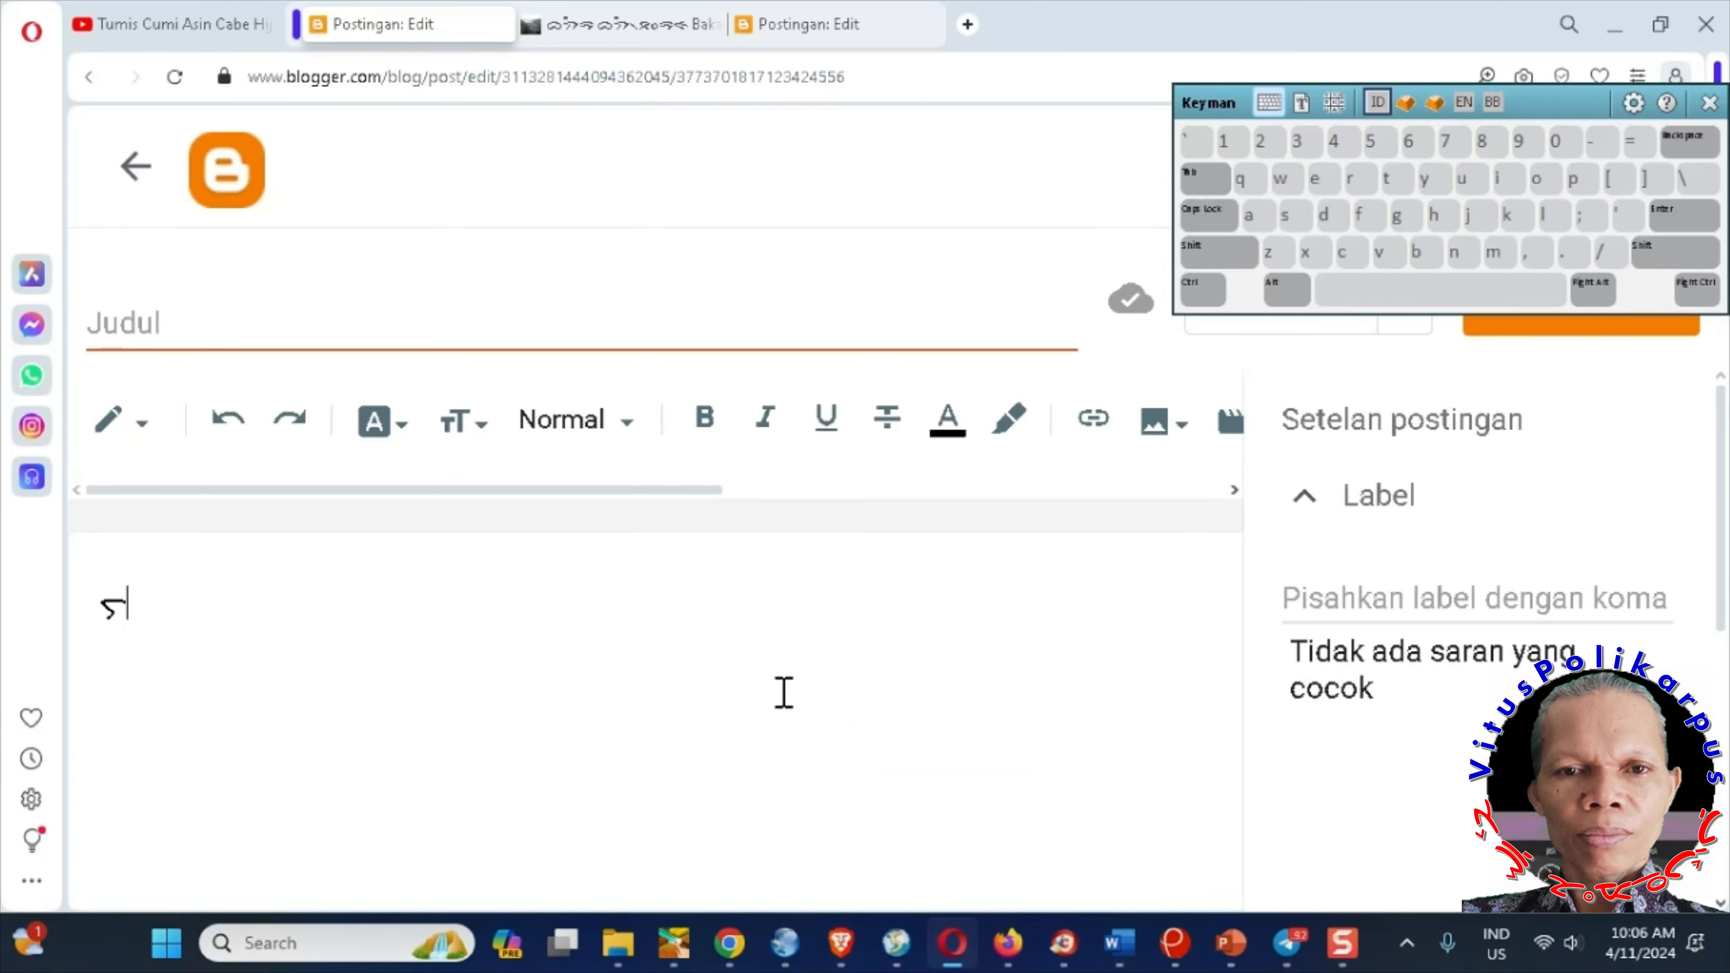
left_click_drag(149, 617, 96, 614)
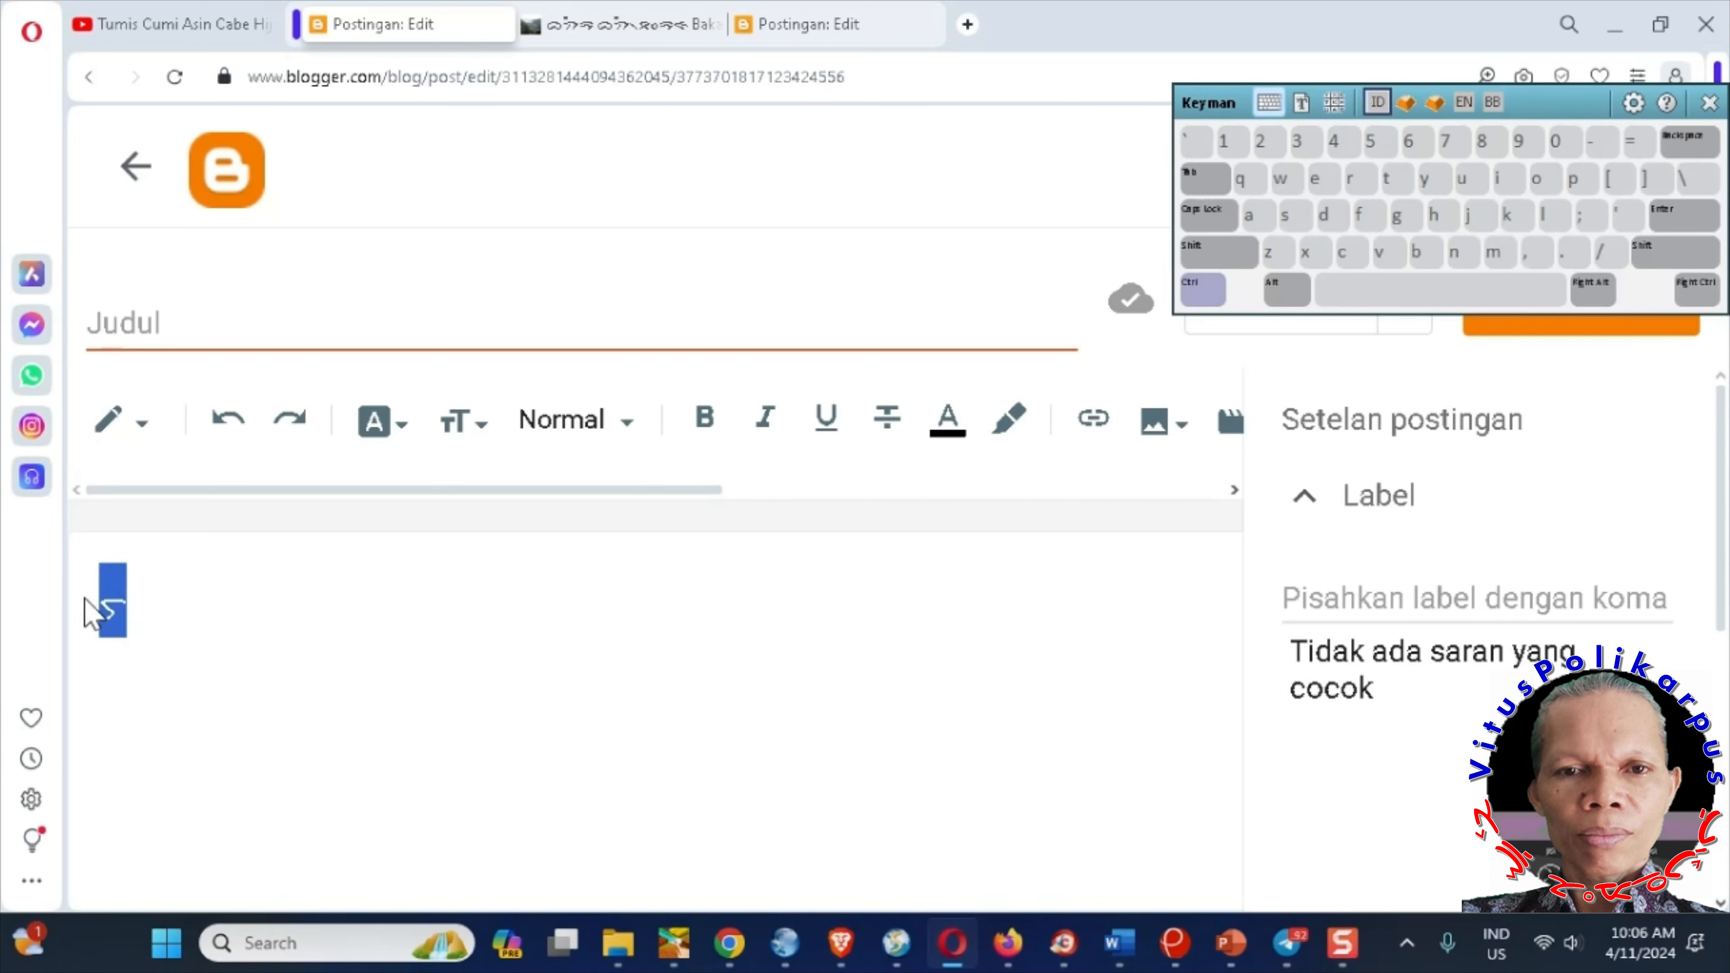
key("ctrl+v")
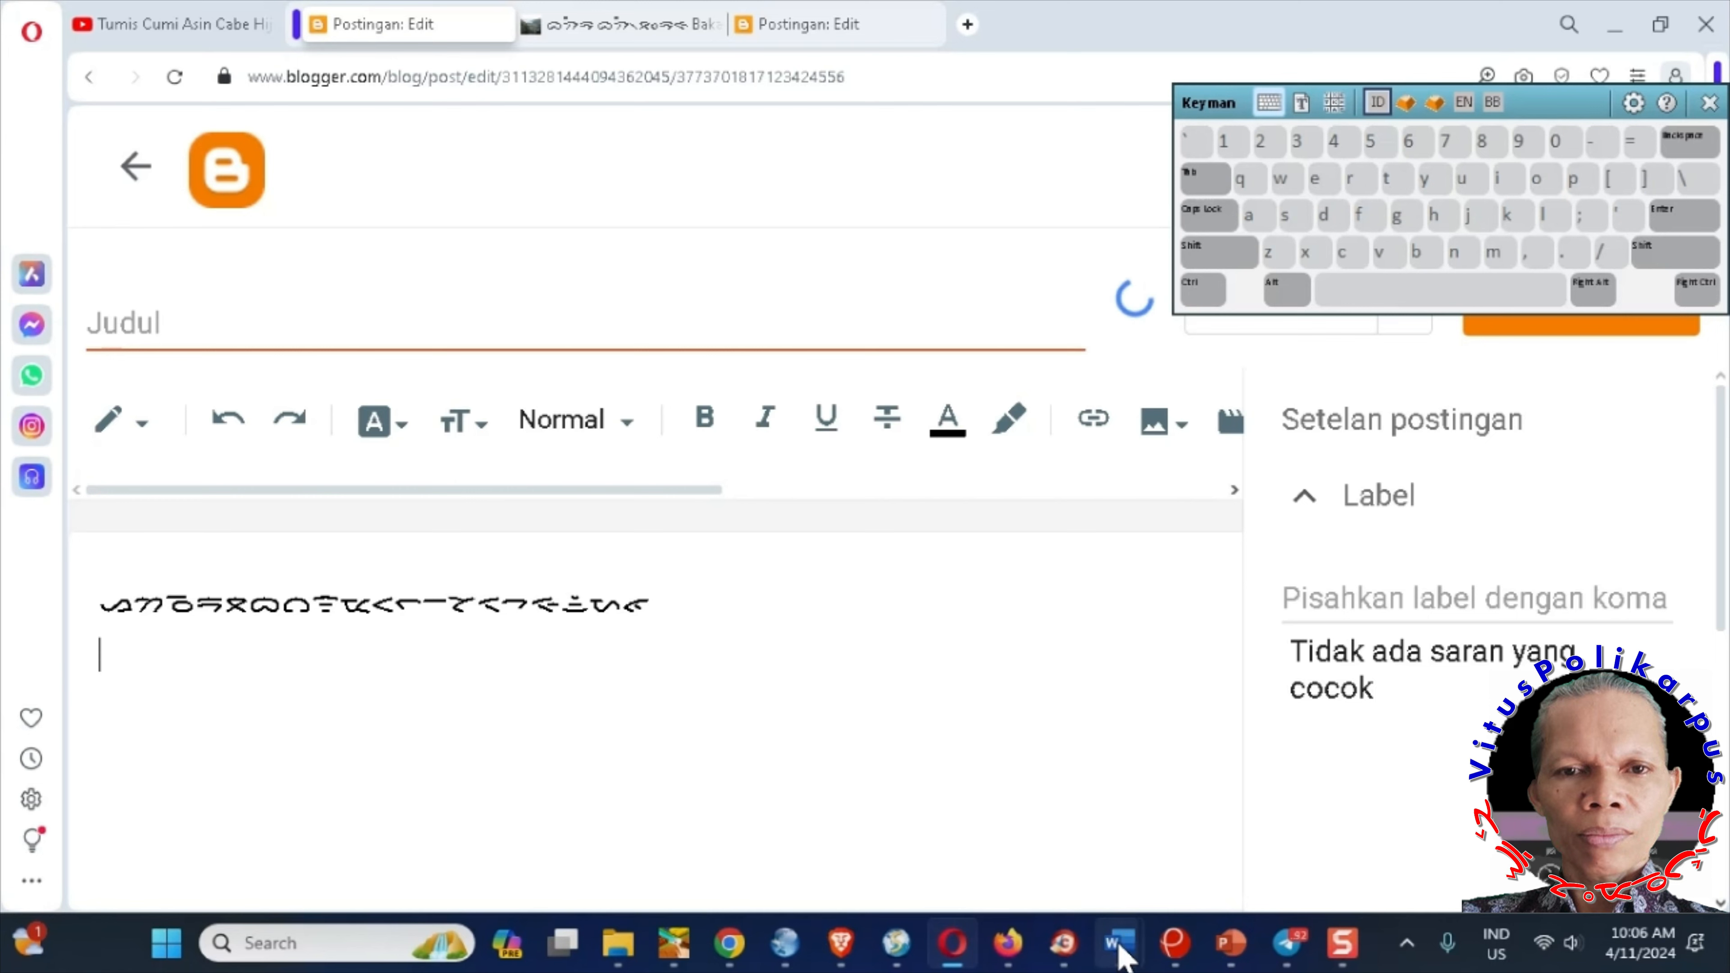
- Copy the Tobaunicode passage from the Word document and paste it below the first line in the Blogger post in Opera
mouse_move(1120, 958)
left_click(1186, 833)
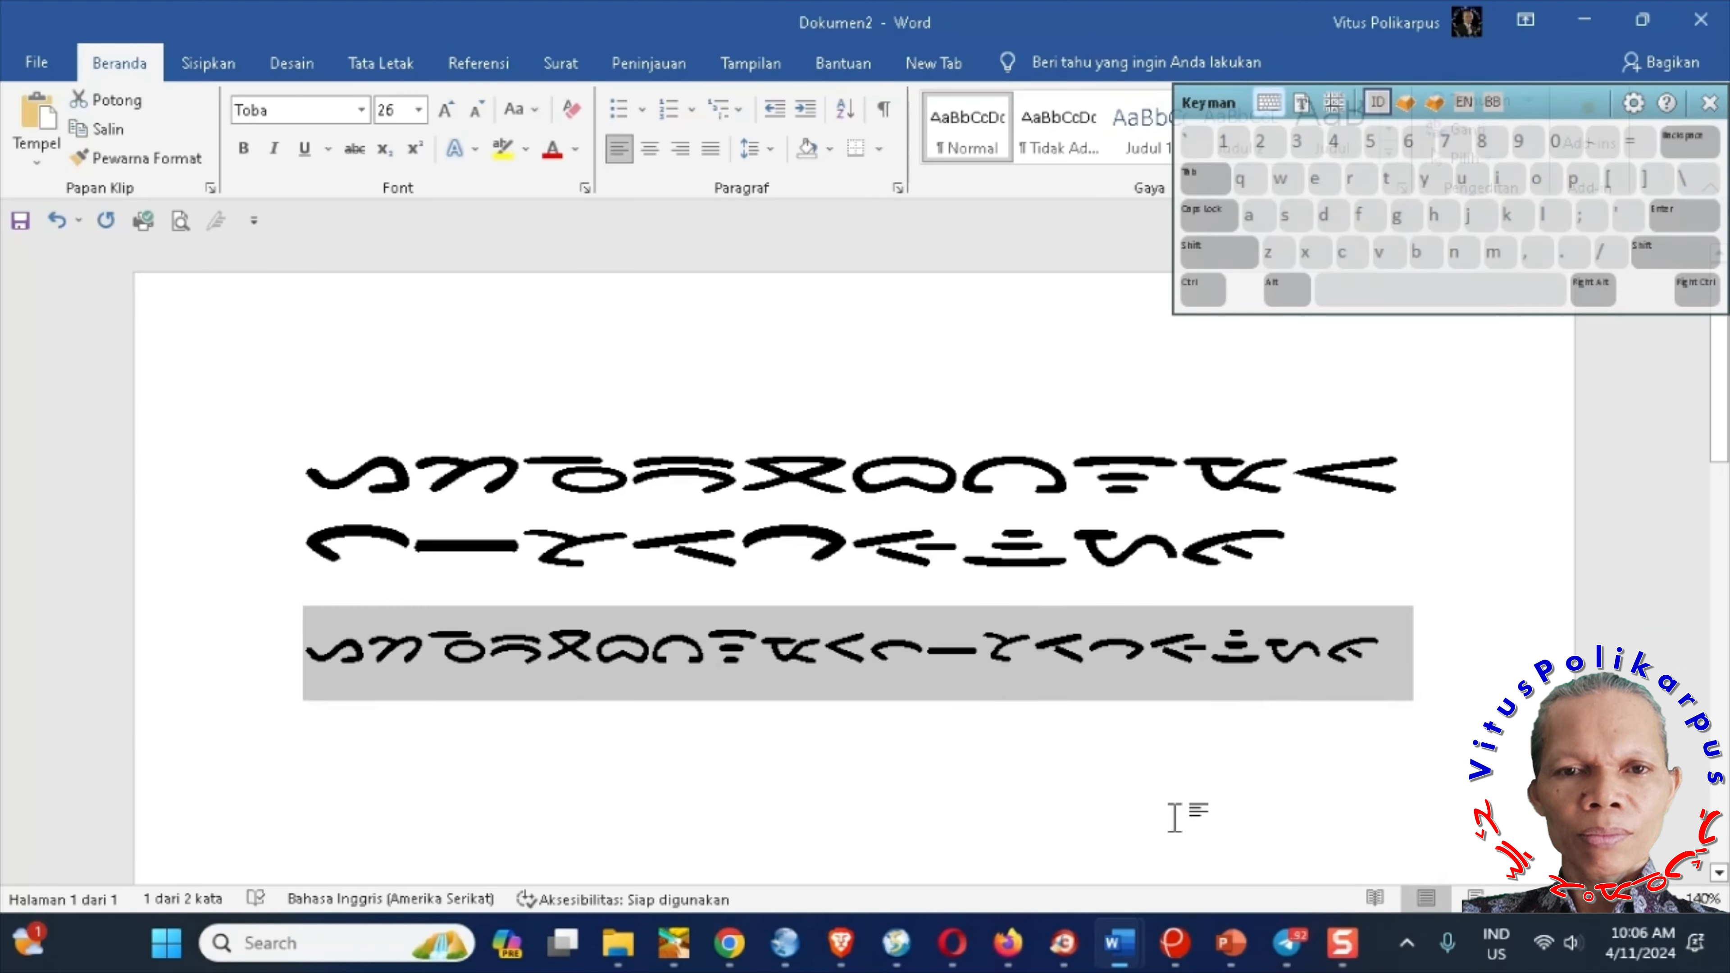
left_click_drag(303, 475, 1332, 553)
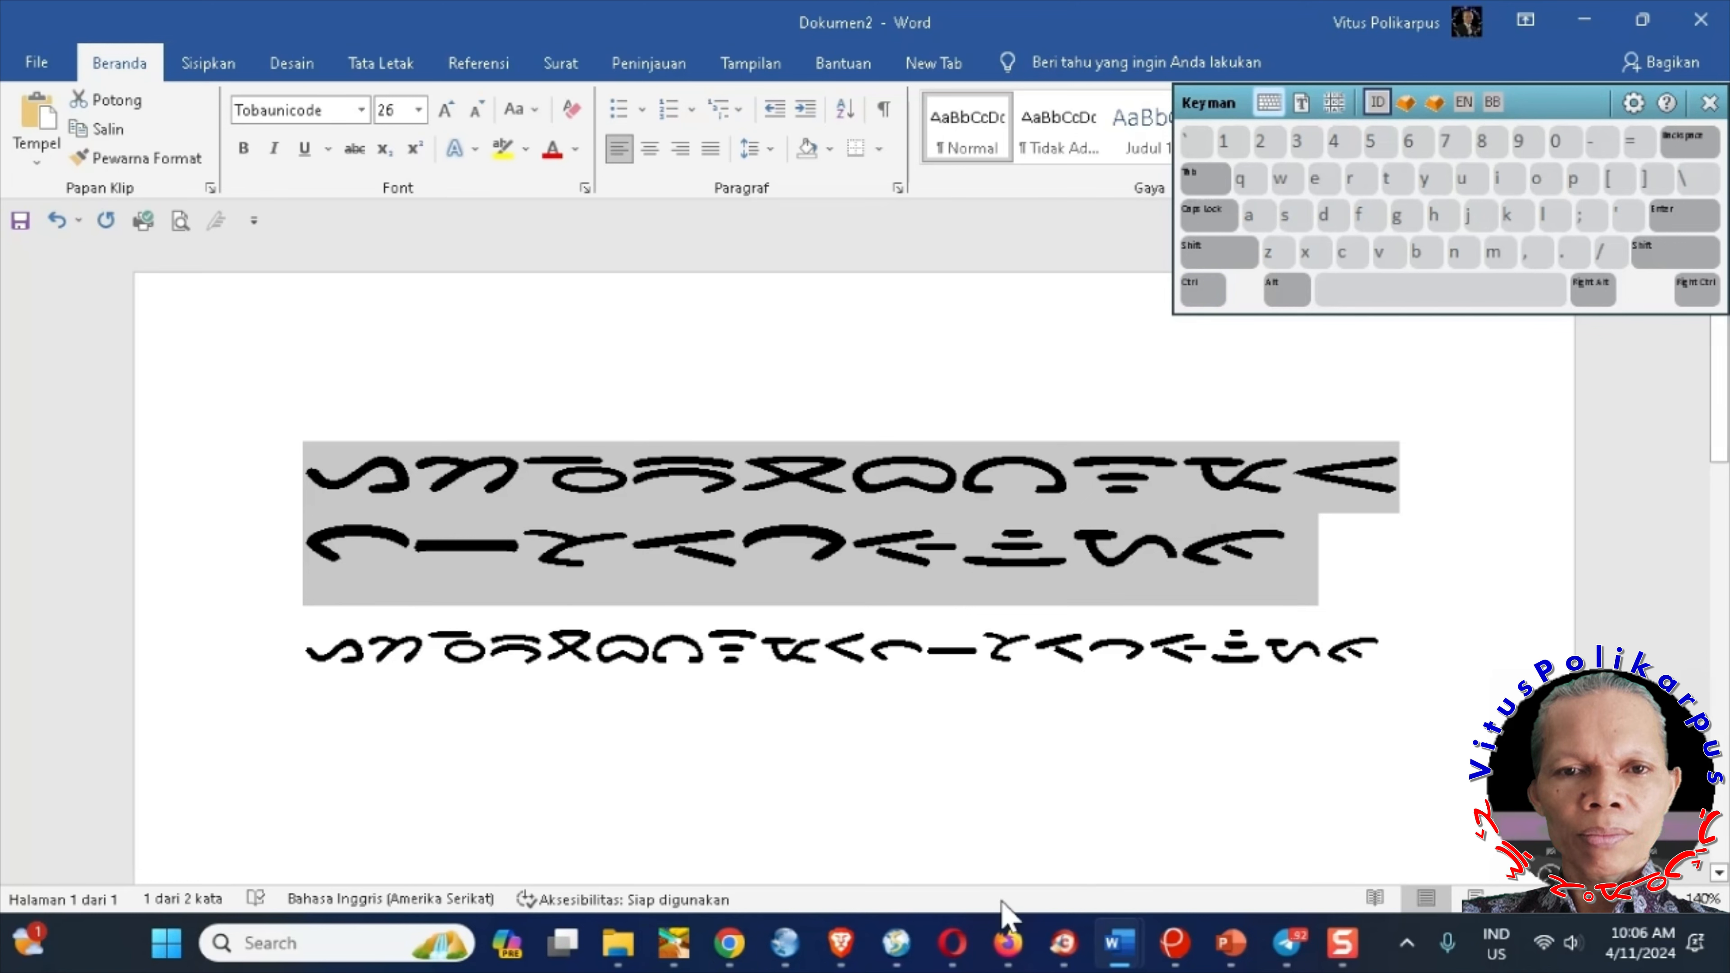
left_click(957, 951)
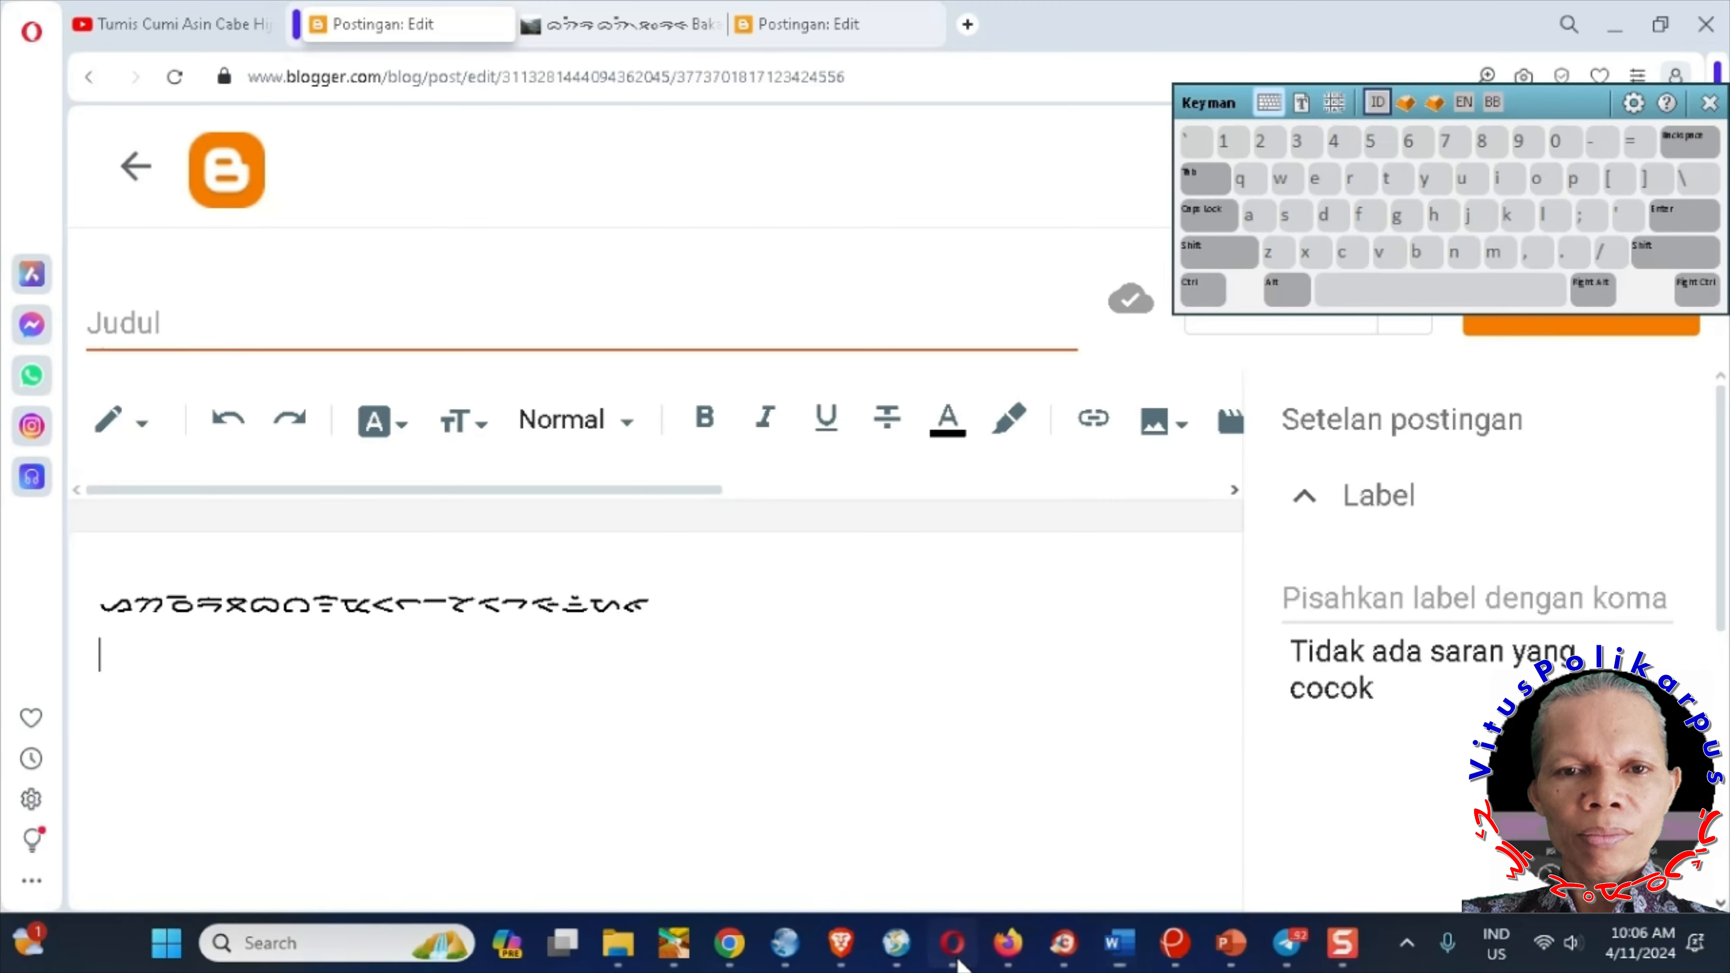
key("ctrl+v")
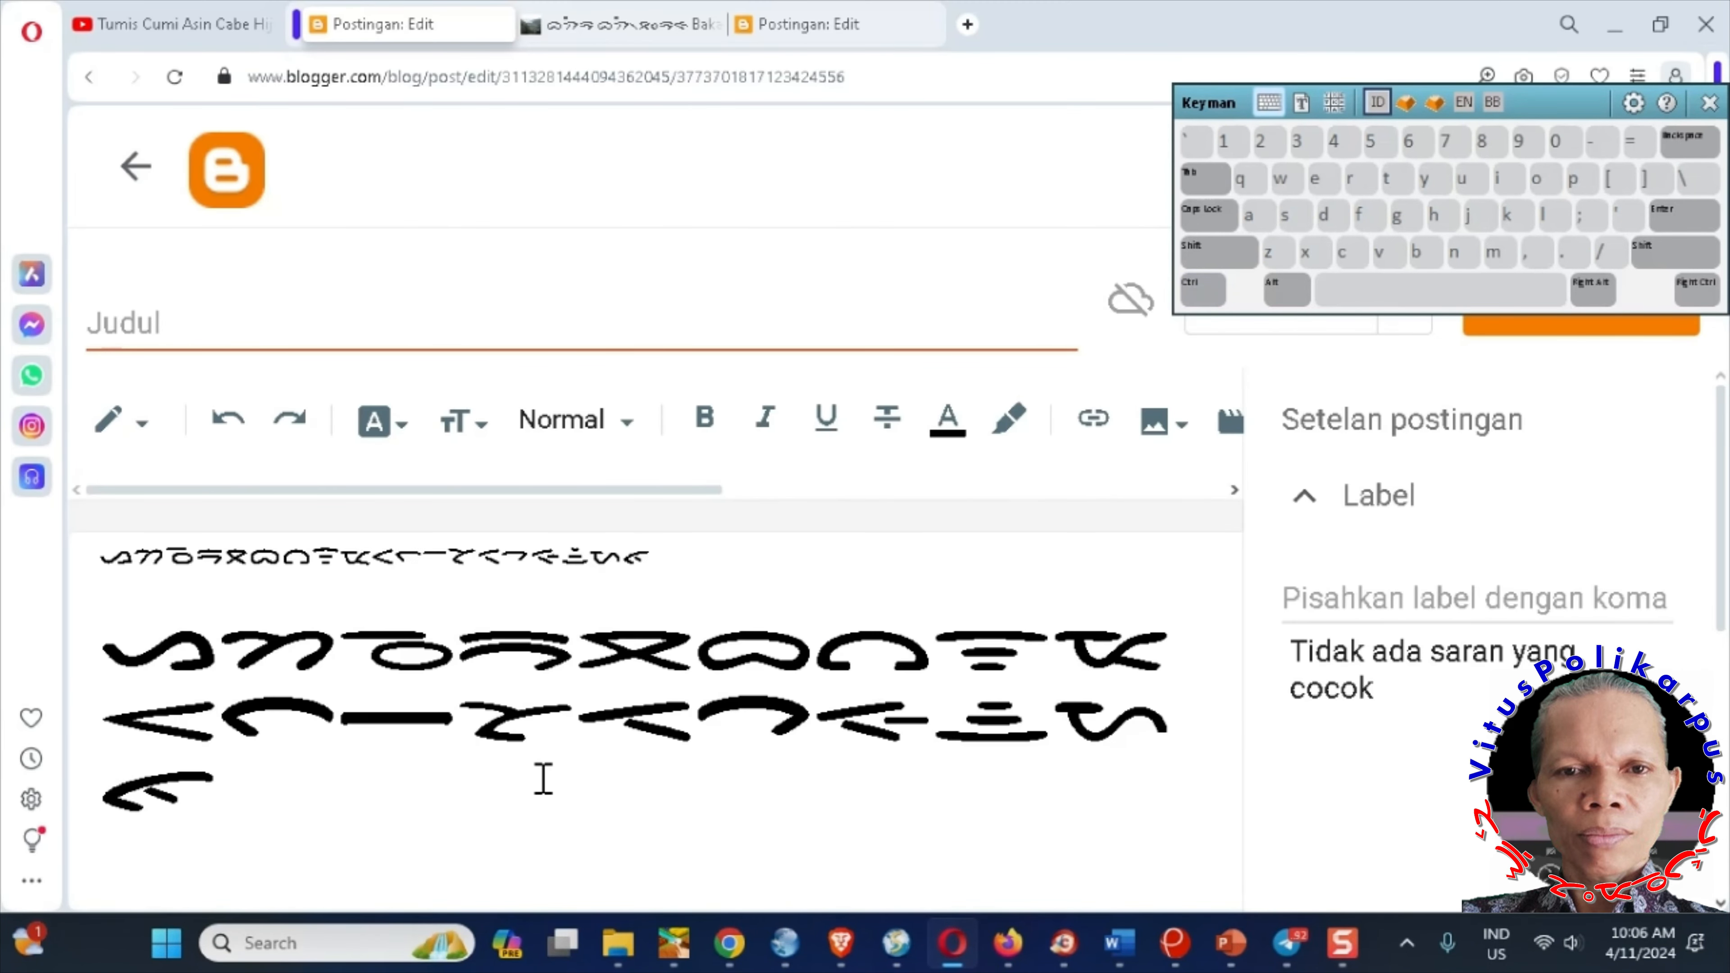
scroll(546, 773, "down", 1)
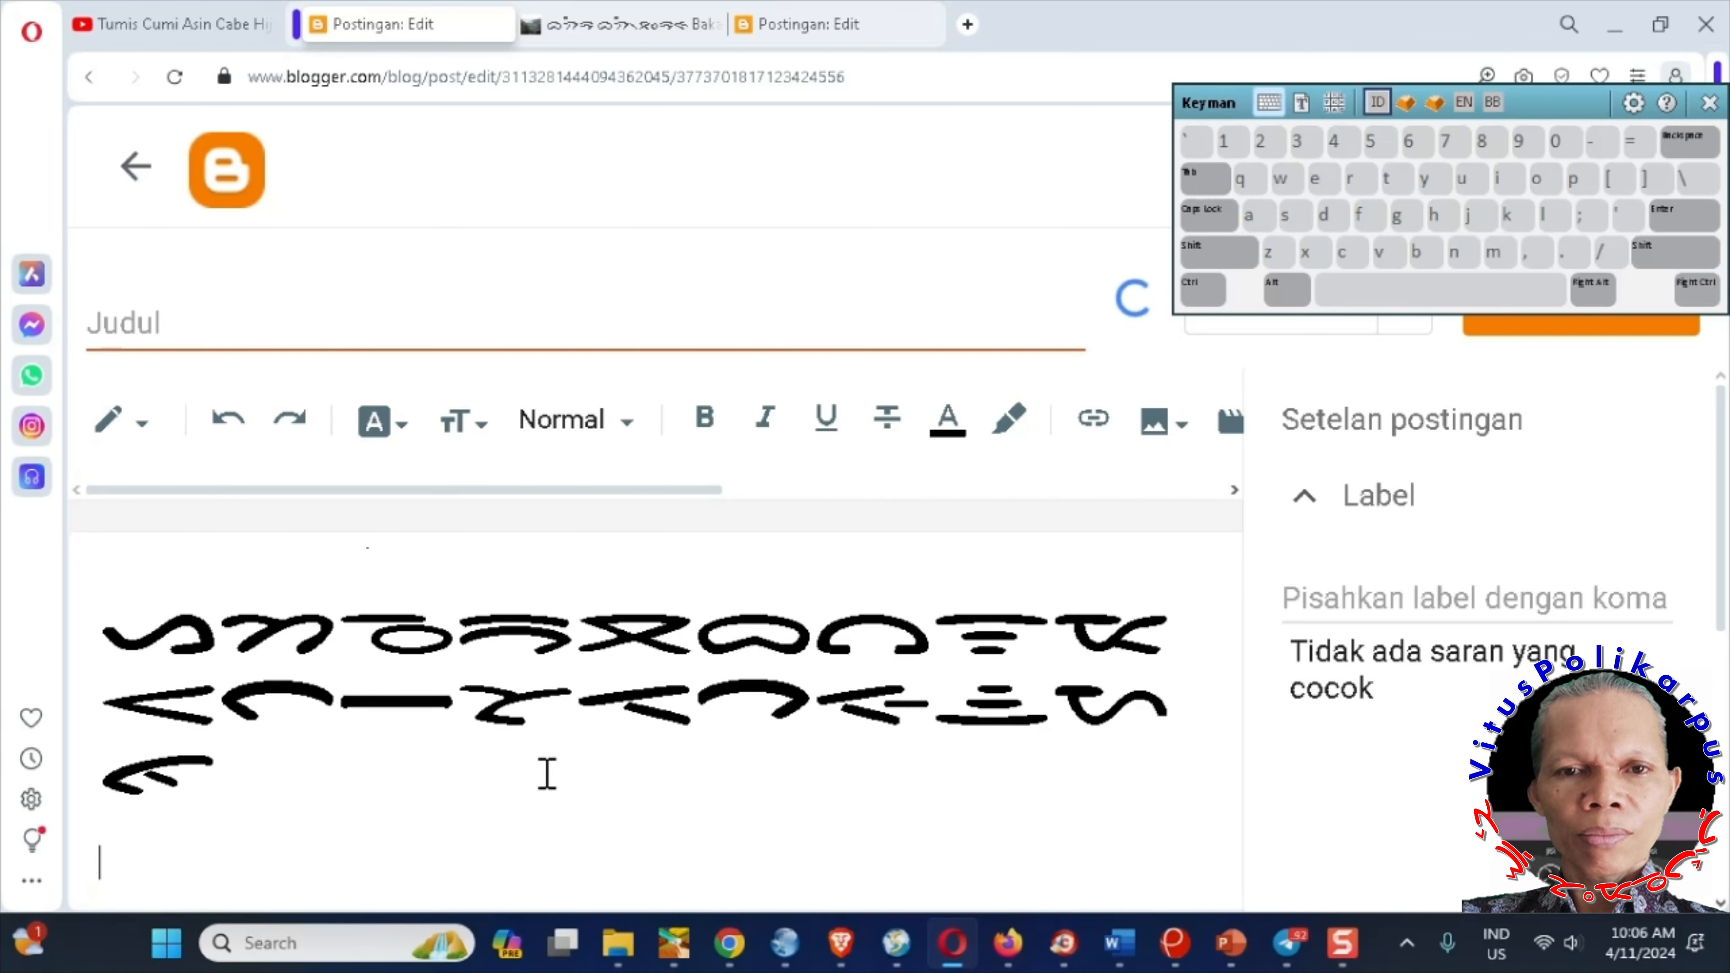
- Set the text size of the entire Blogger post body to Besar and deselect the text
left_click(259, 799)
key("ctrl+a")
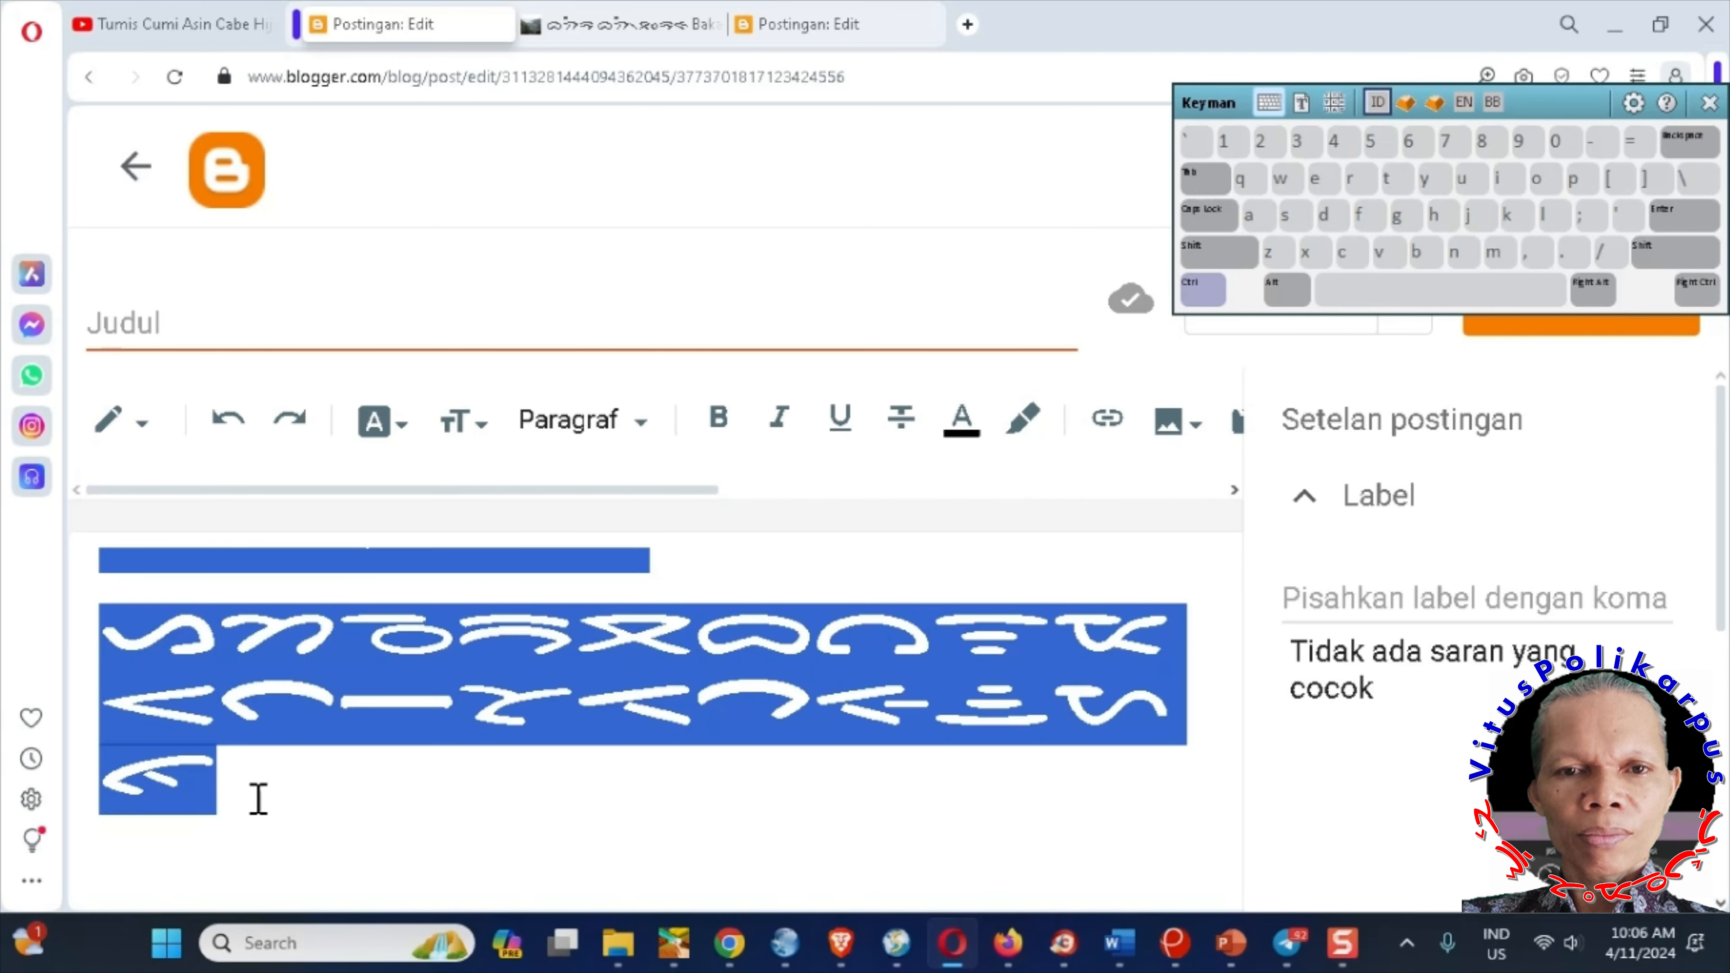
left_click(481, 431)
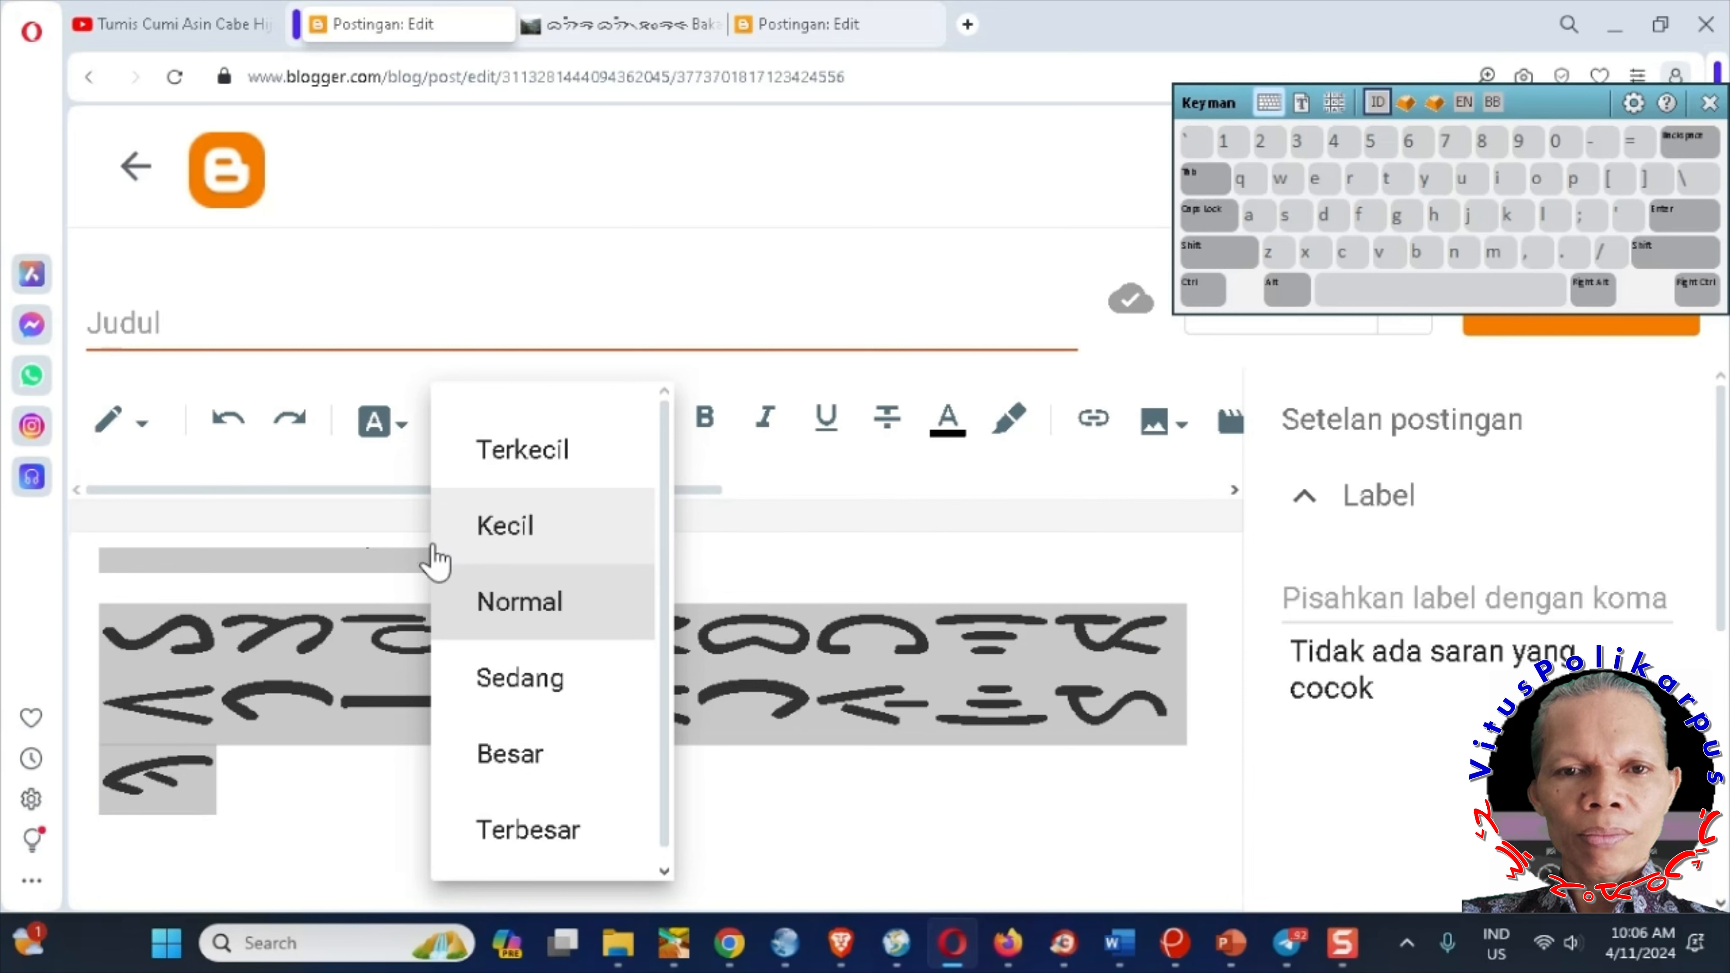
left_click(484, 755)
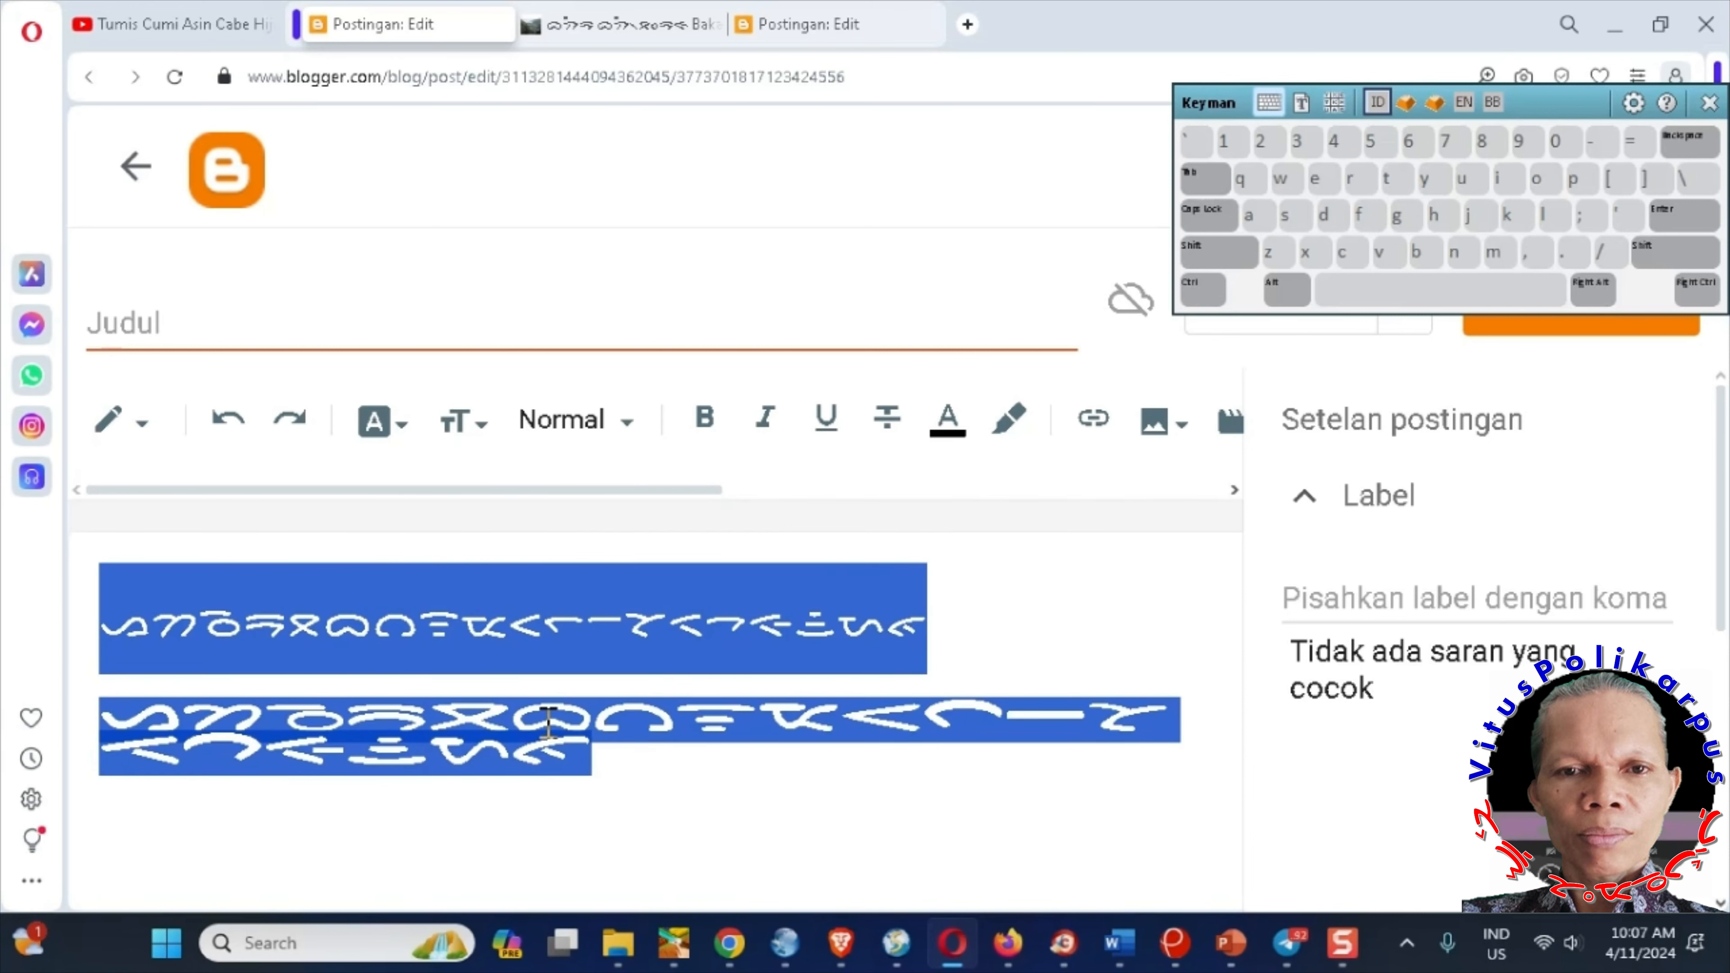
left_click(645, 773)
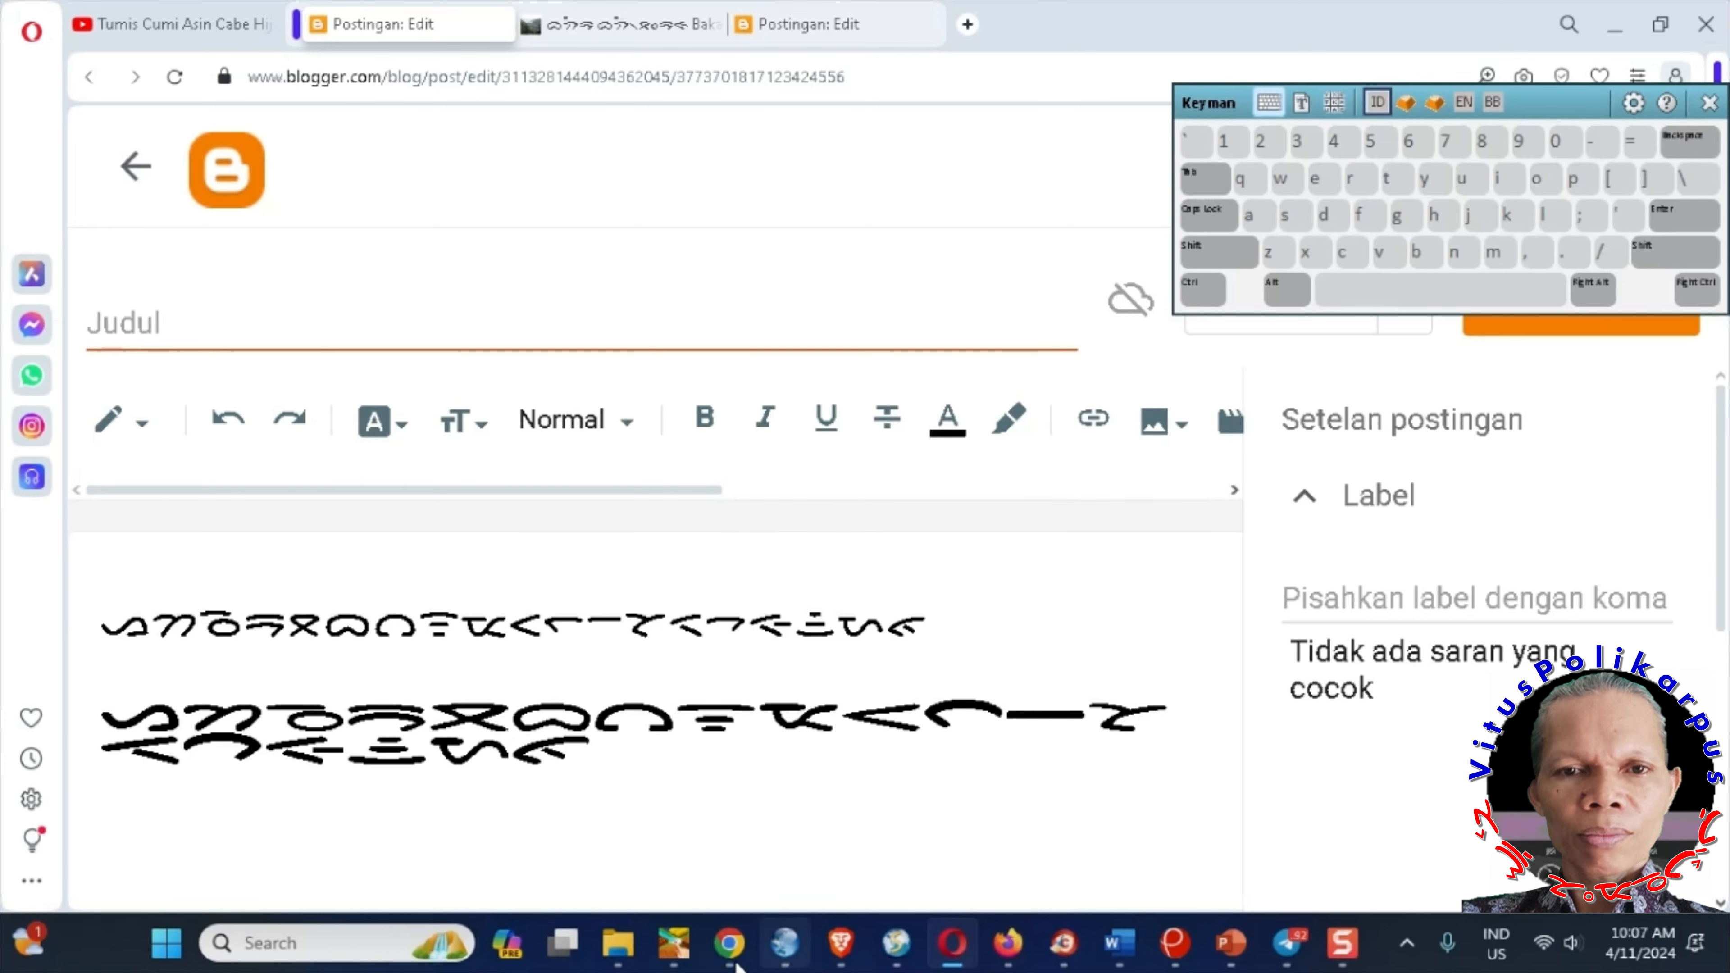
- Copy the highlighted result from the transliterator in Chrome and paste it at the end of the Blogger post in Opera
left_click(730, 946)
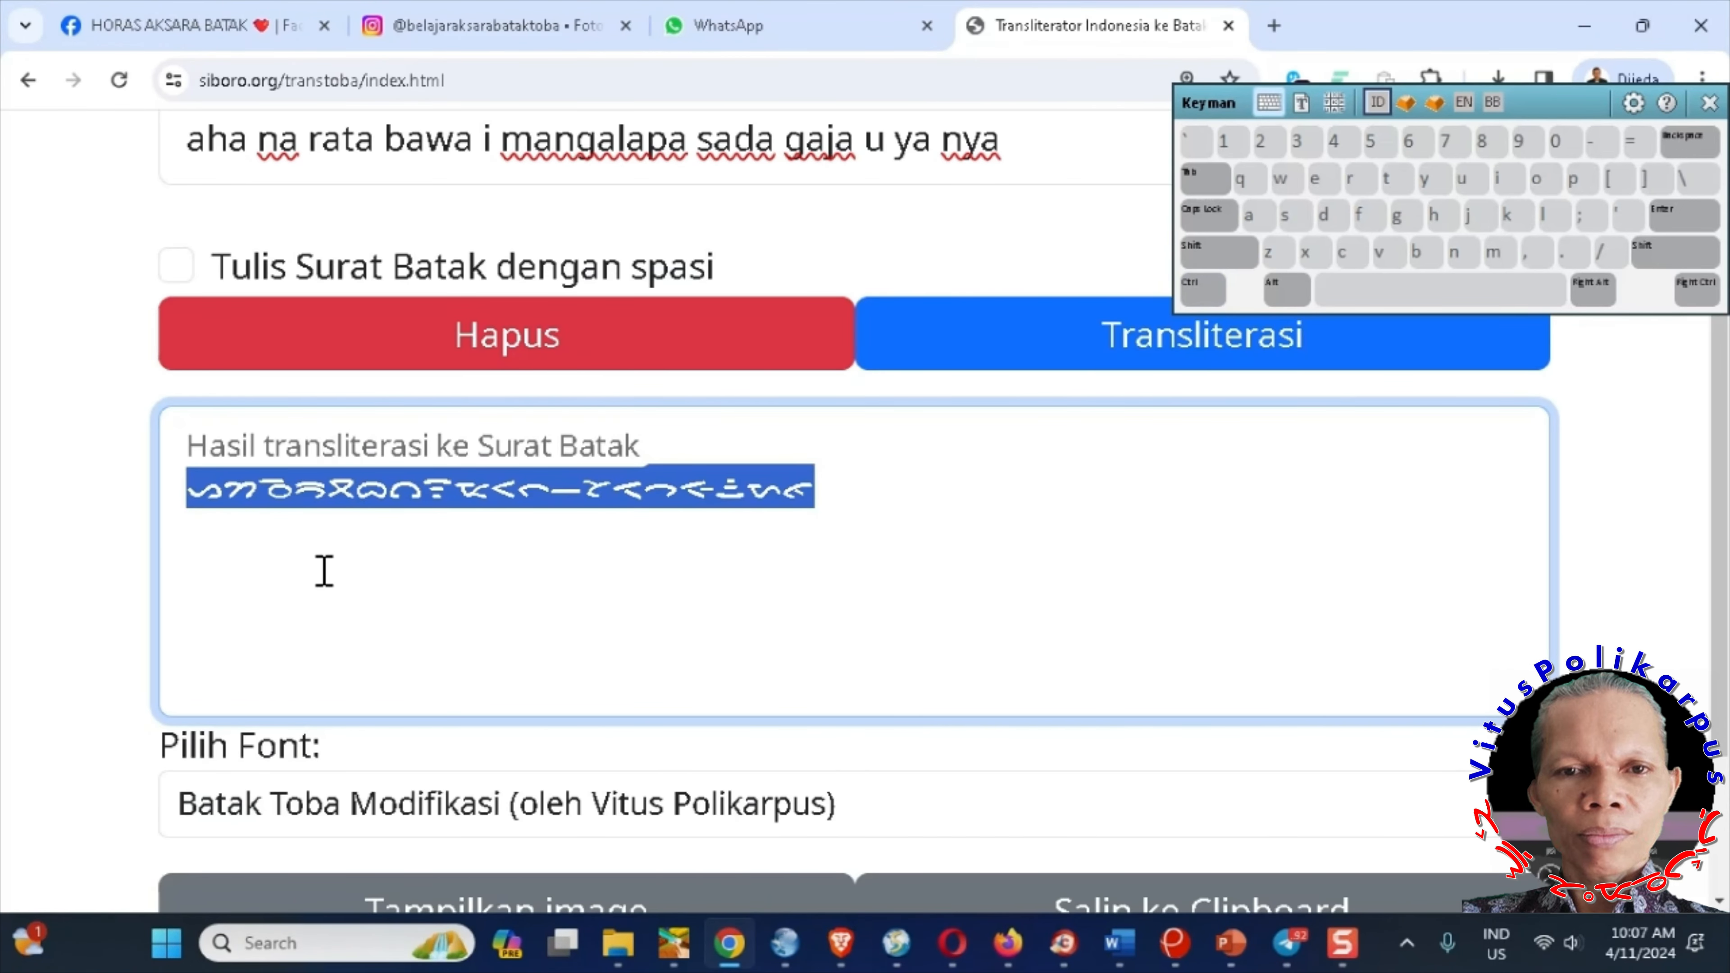
mouse_move(953, 954)
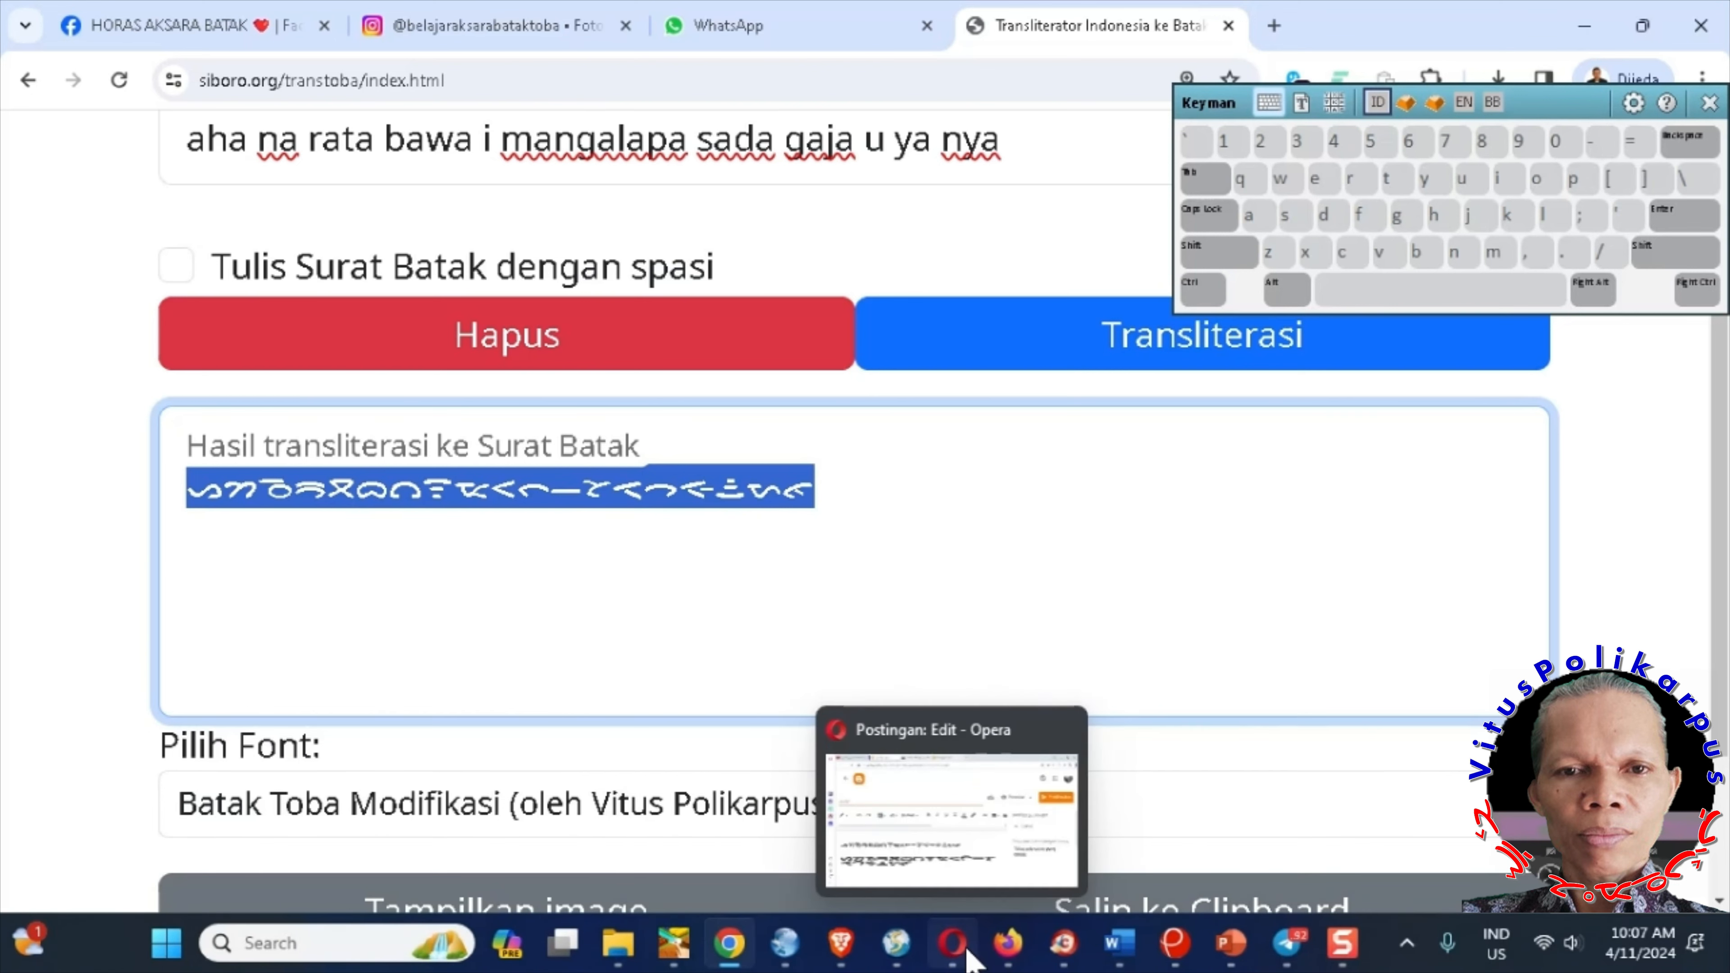
left_click(952, 958)
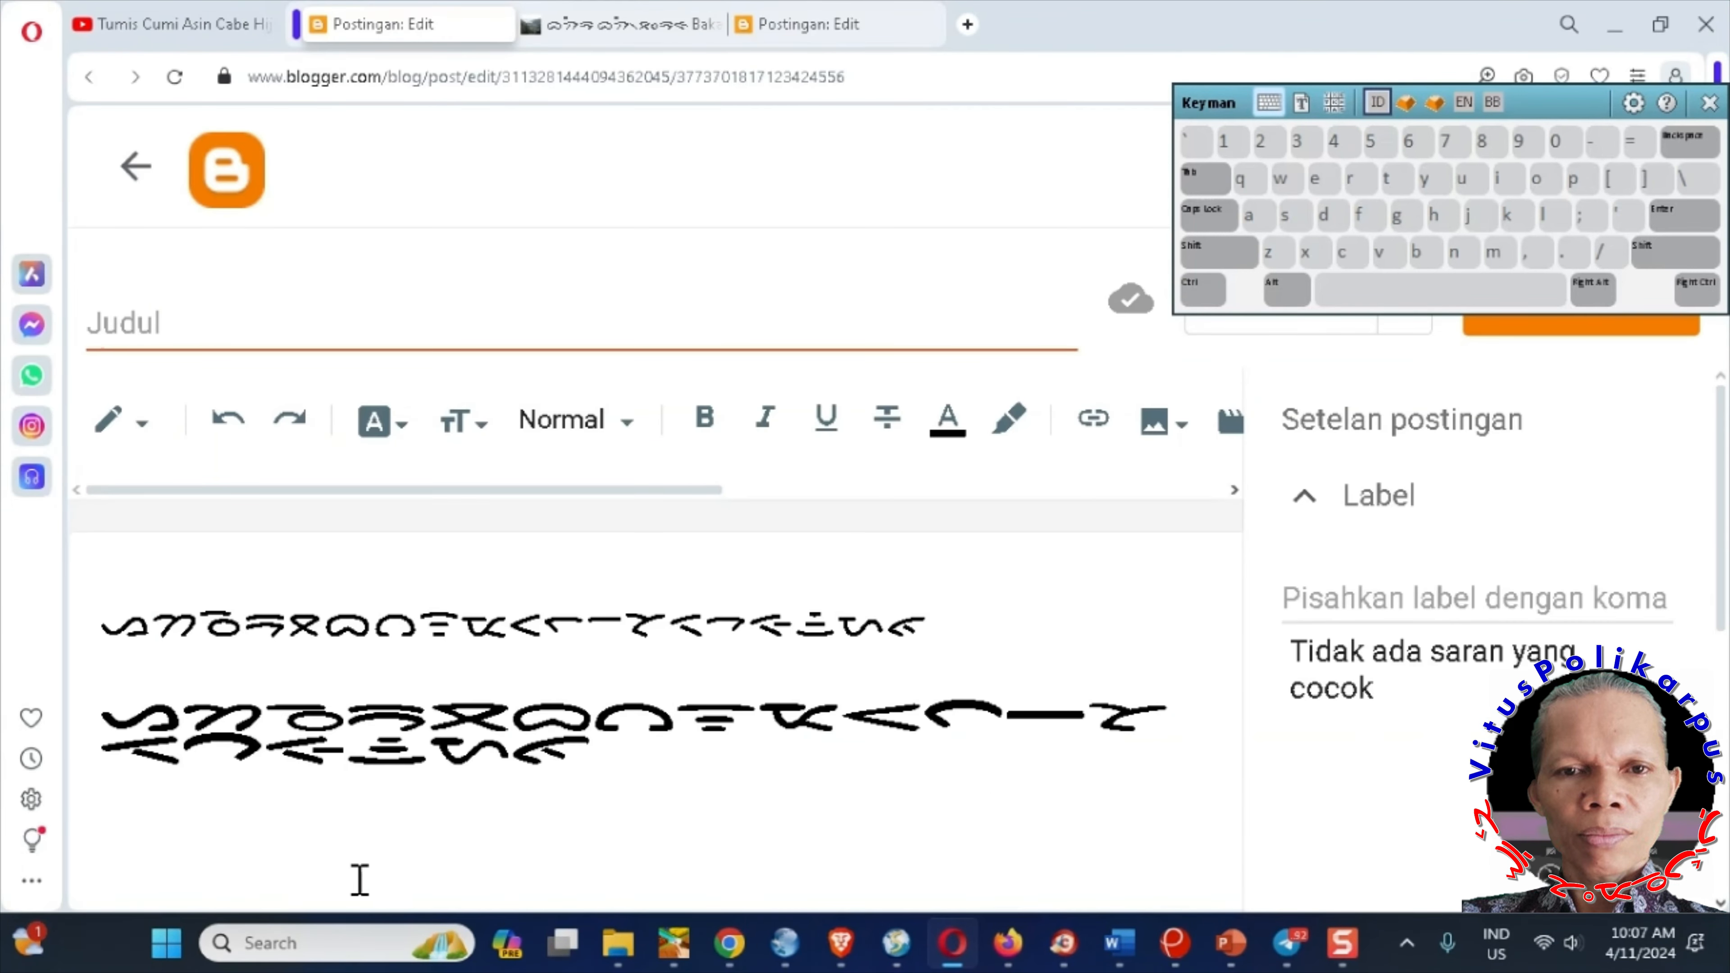
key("ctrl+v")
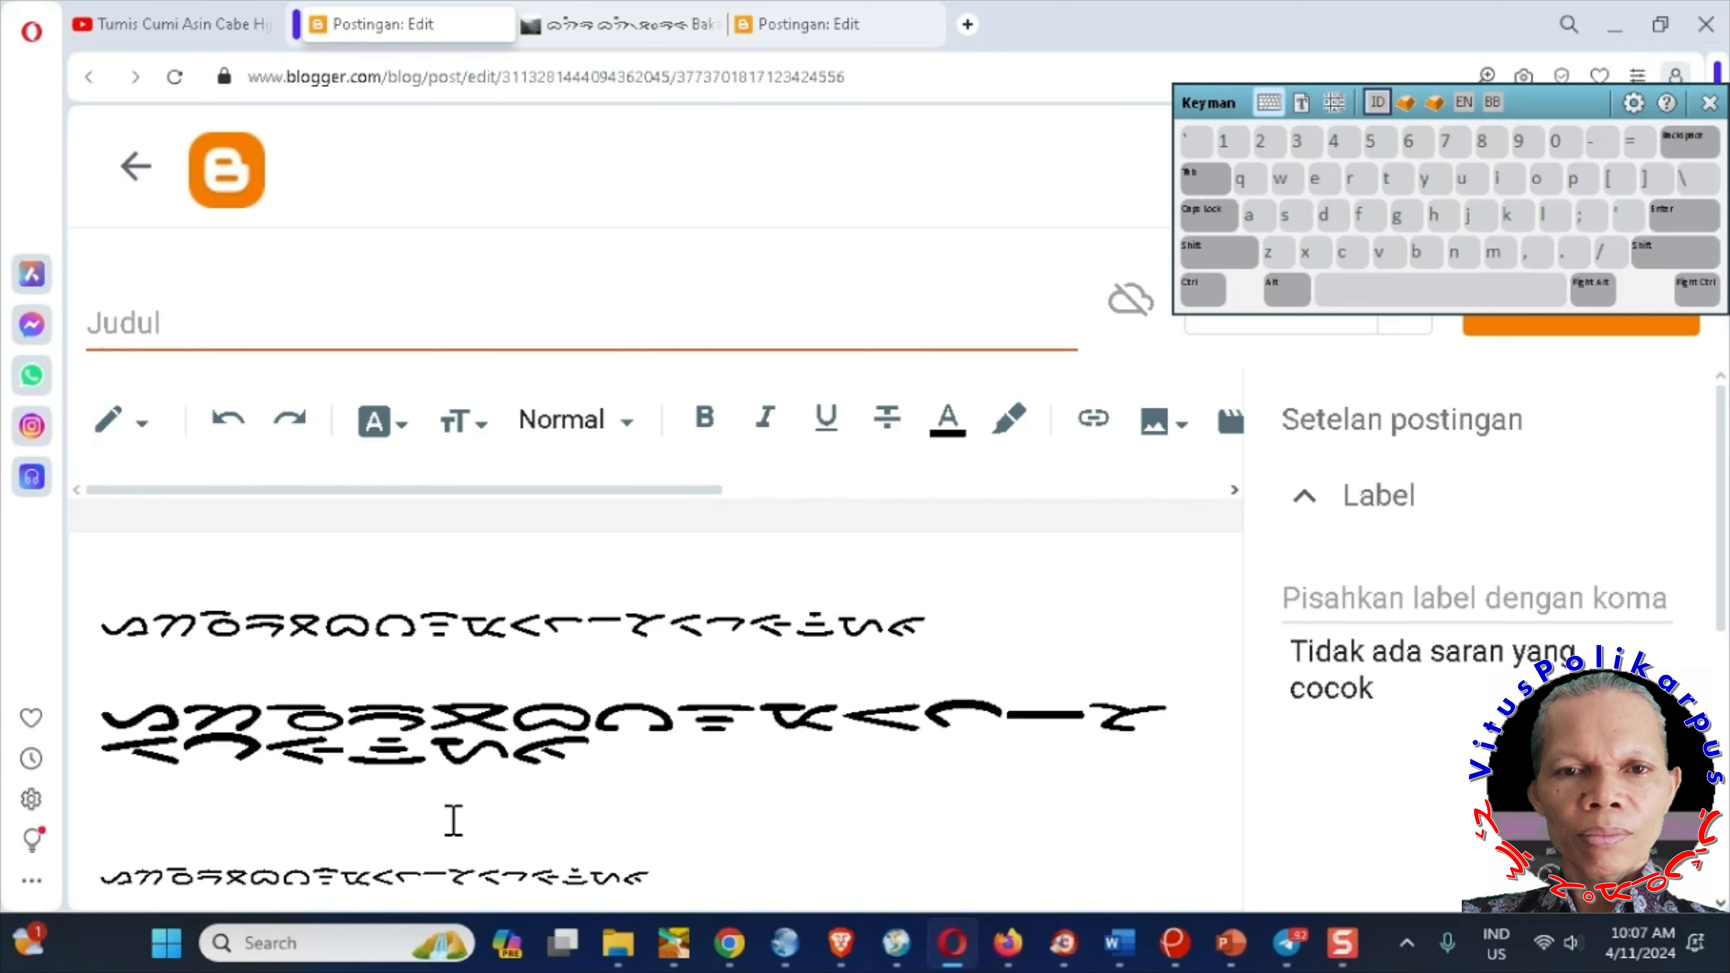
- Start a new line in the Blogger post, then in Chrome set the transliterator to the Batak Toba font above Batak Toba Modifikasi and select the result
scroll(451, 819, "down", 1)
key("Return")
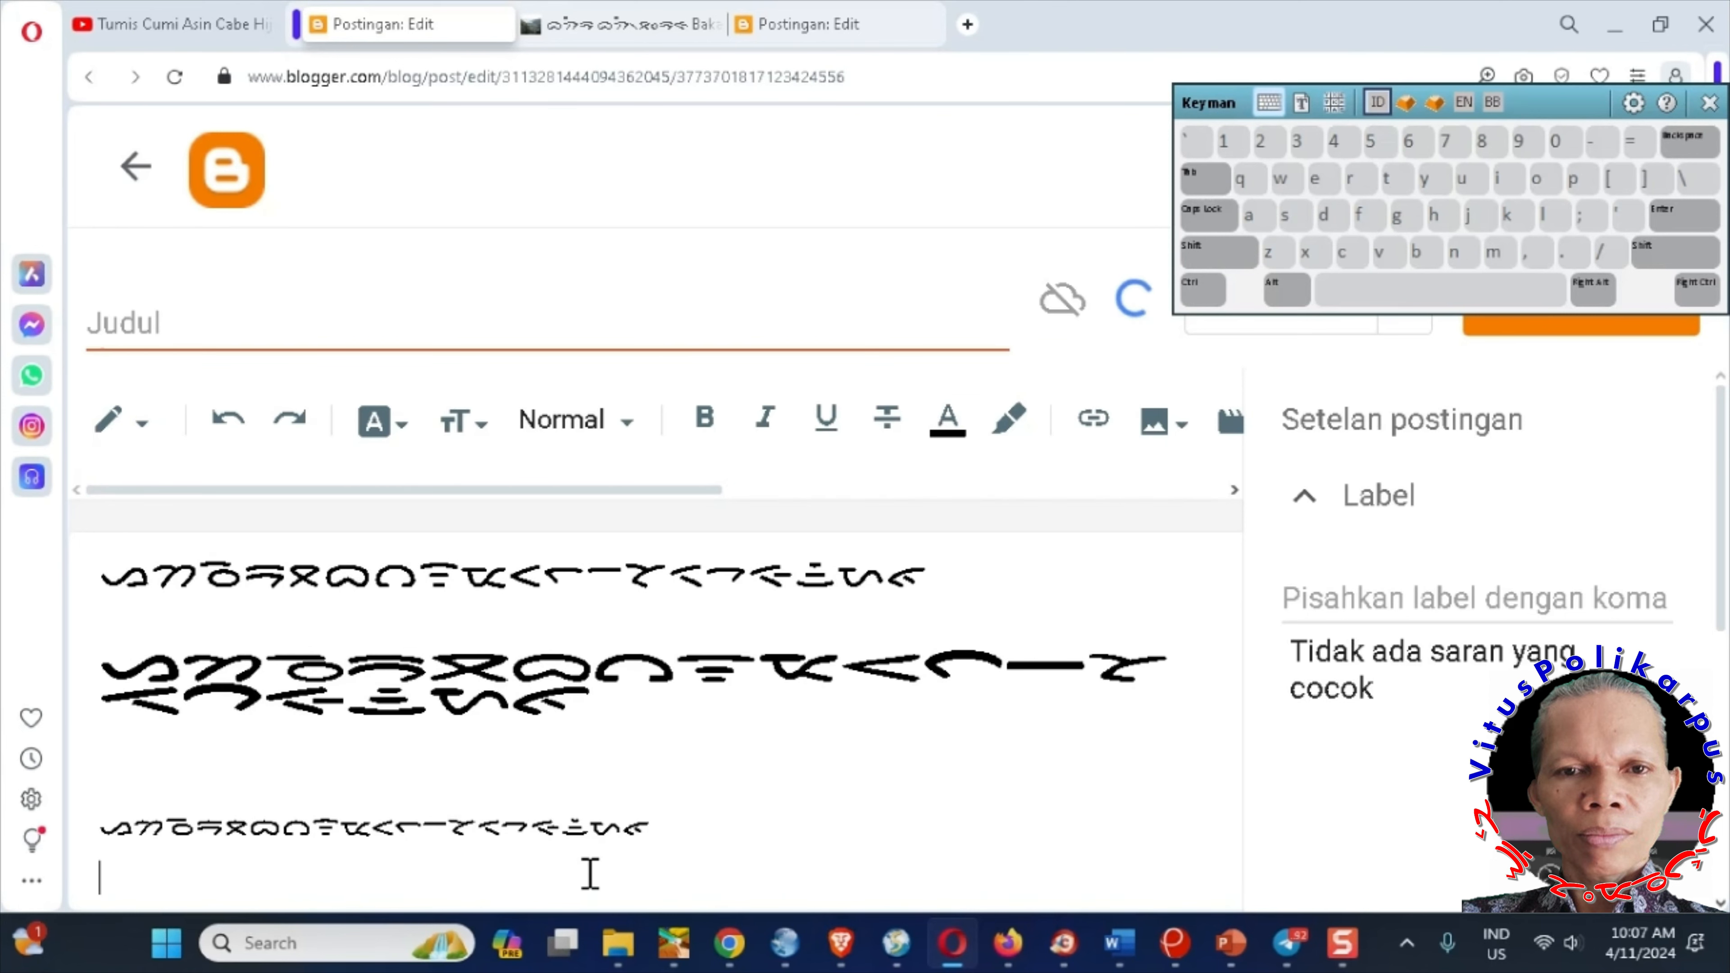
mouse_move(687, 962)
left_click(729, 943)
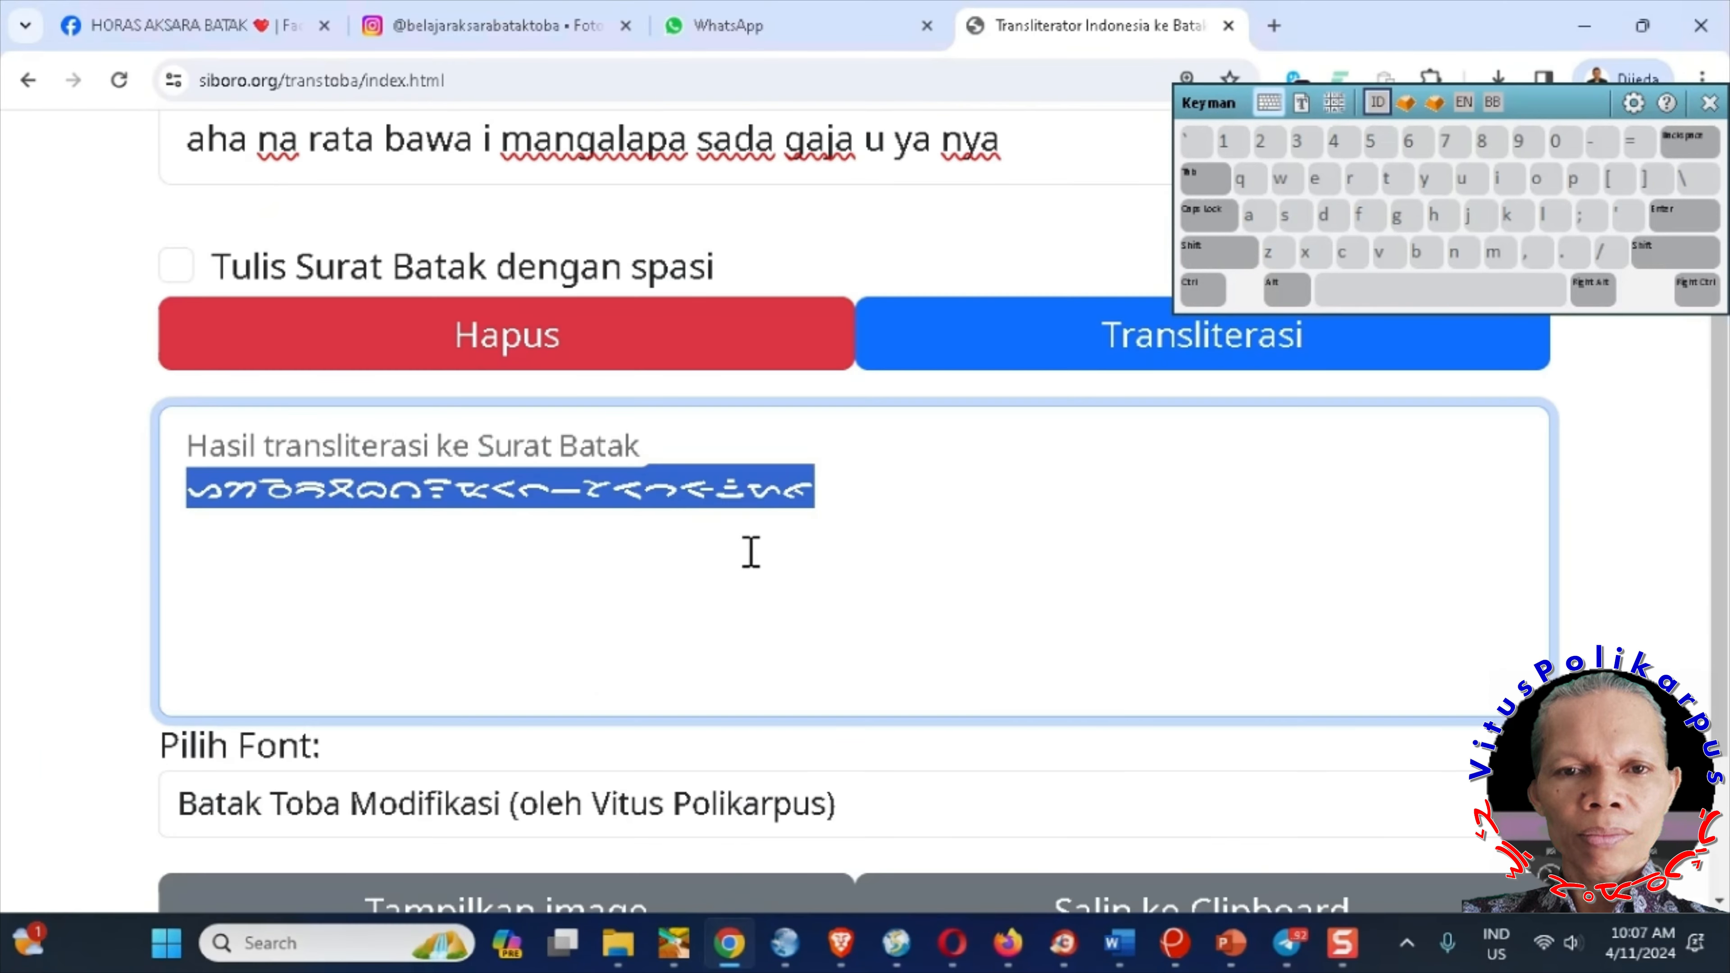
left_click(586, 805)
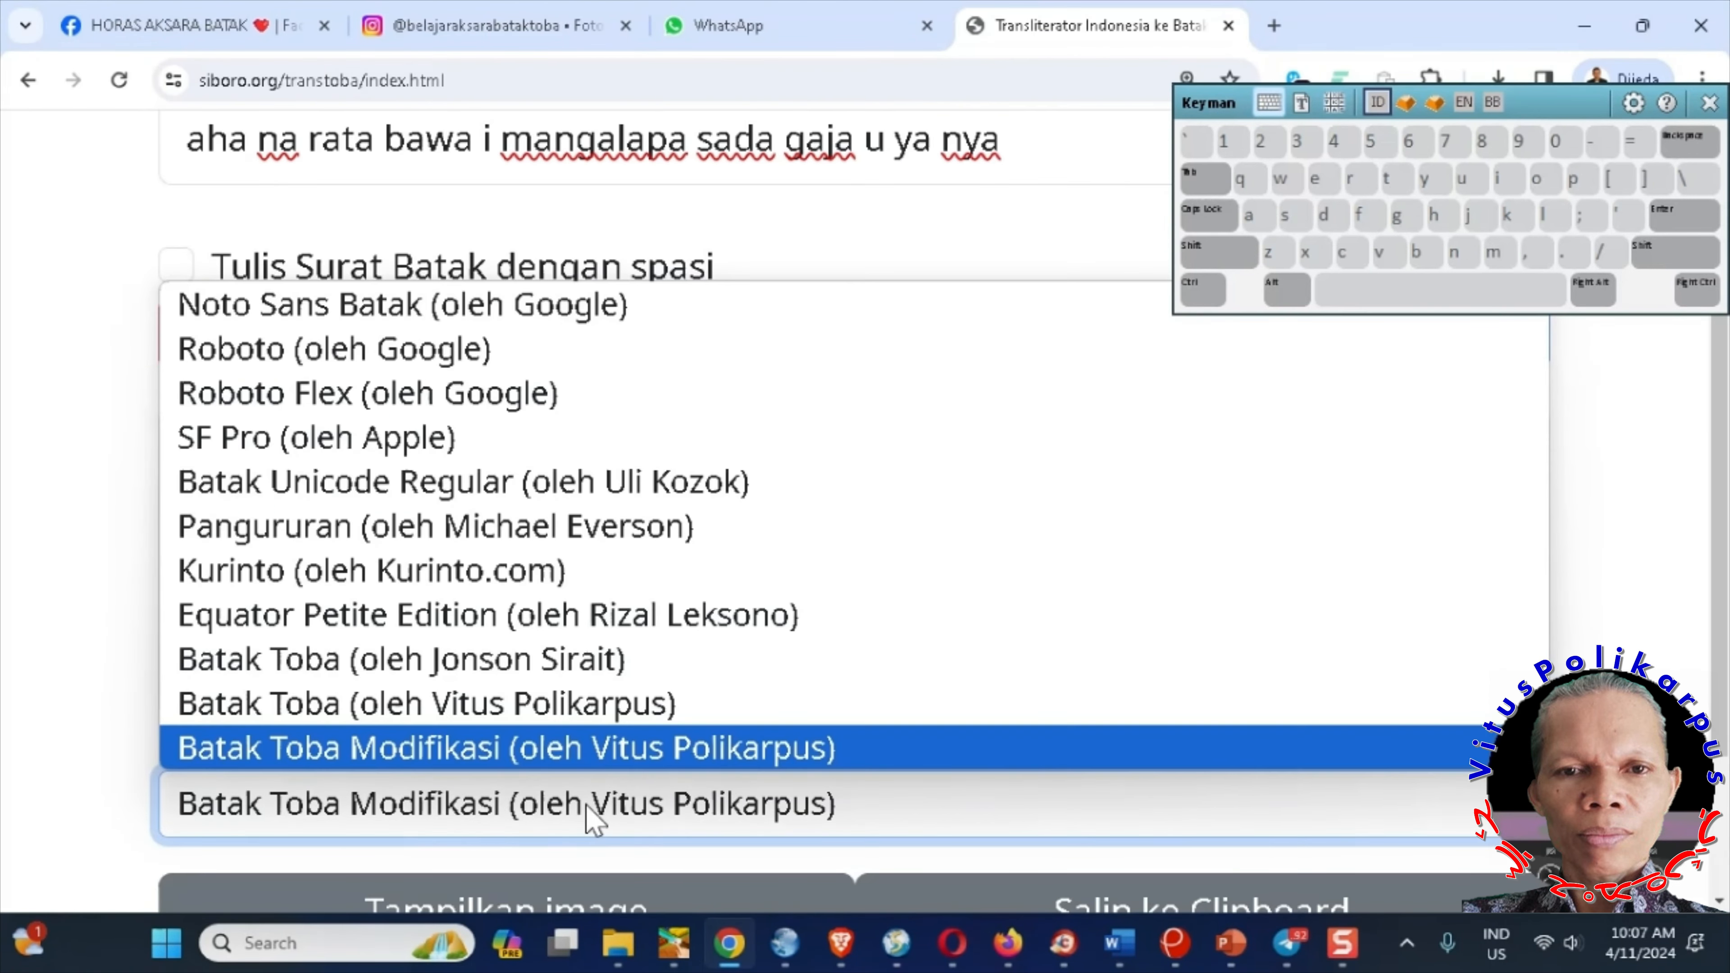
left_click(426, 706)
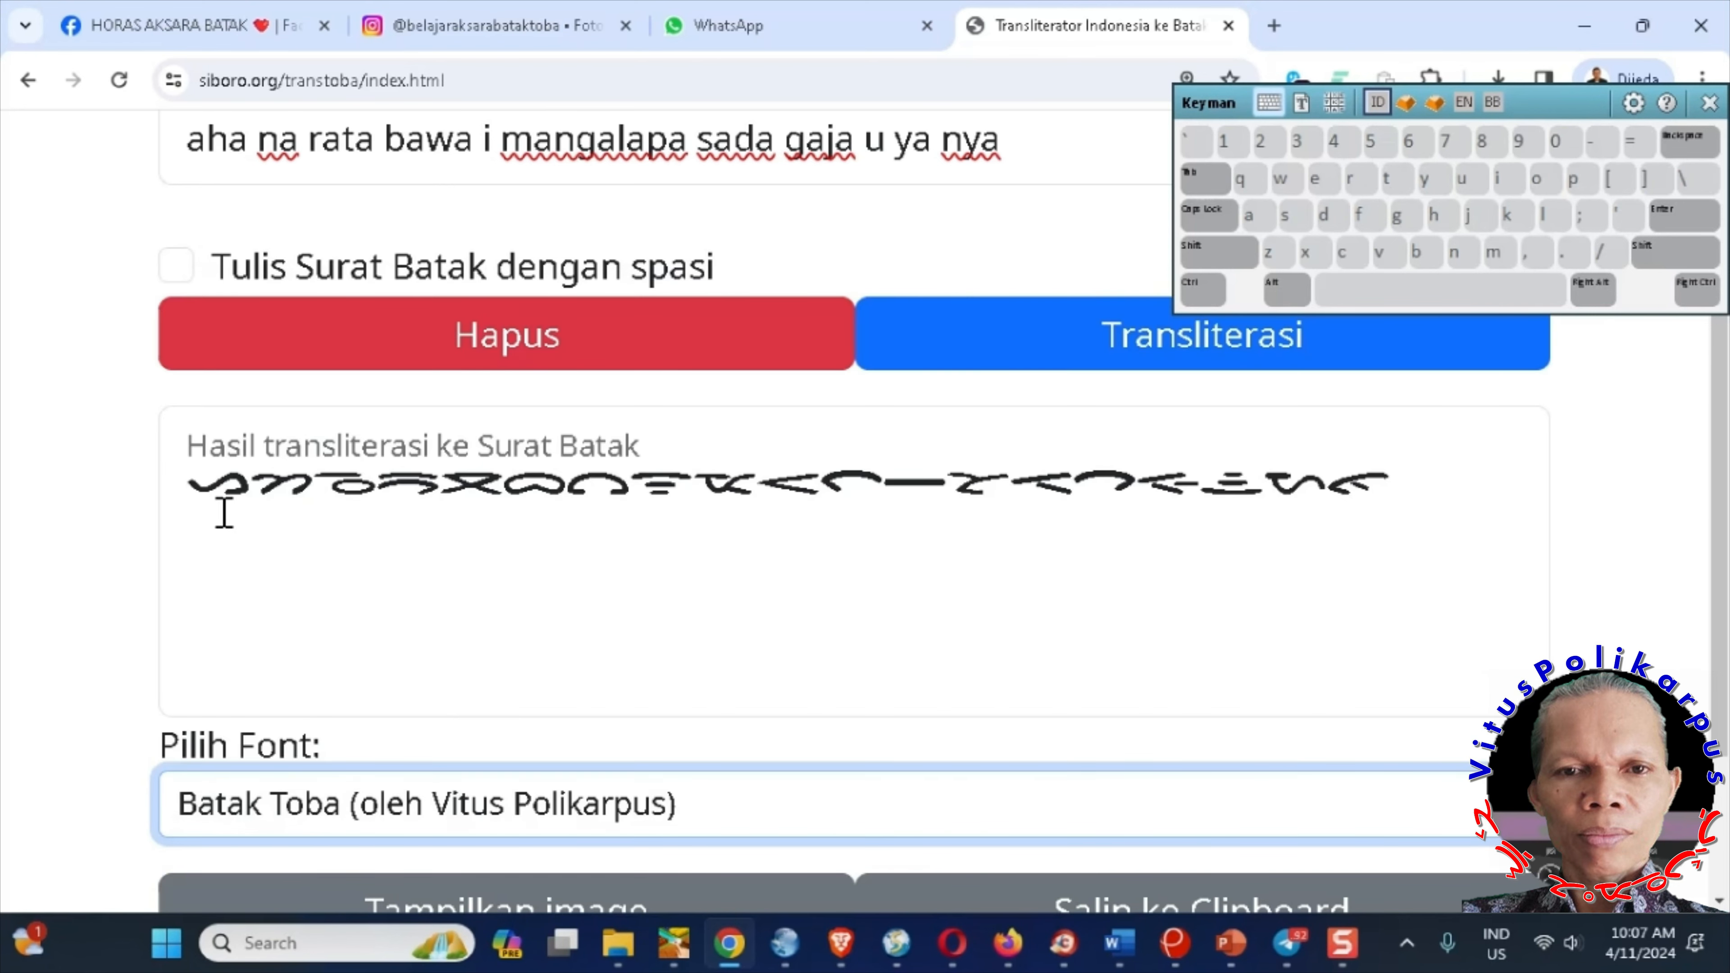
left_click_drag(194, 491, 1271, 500)
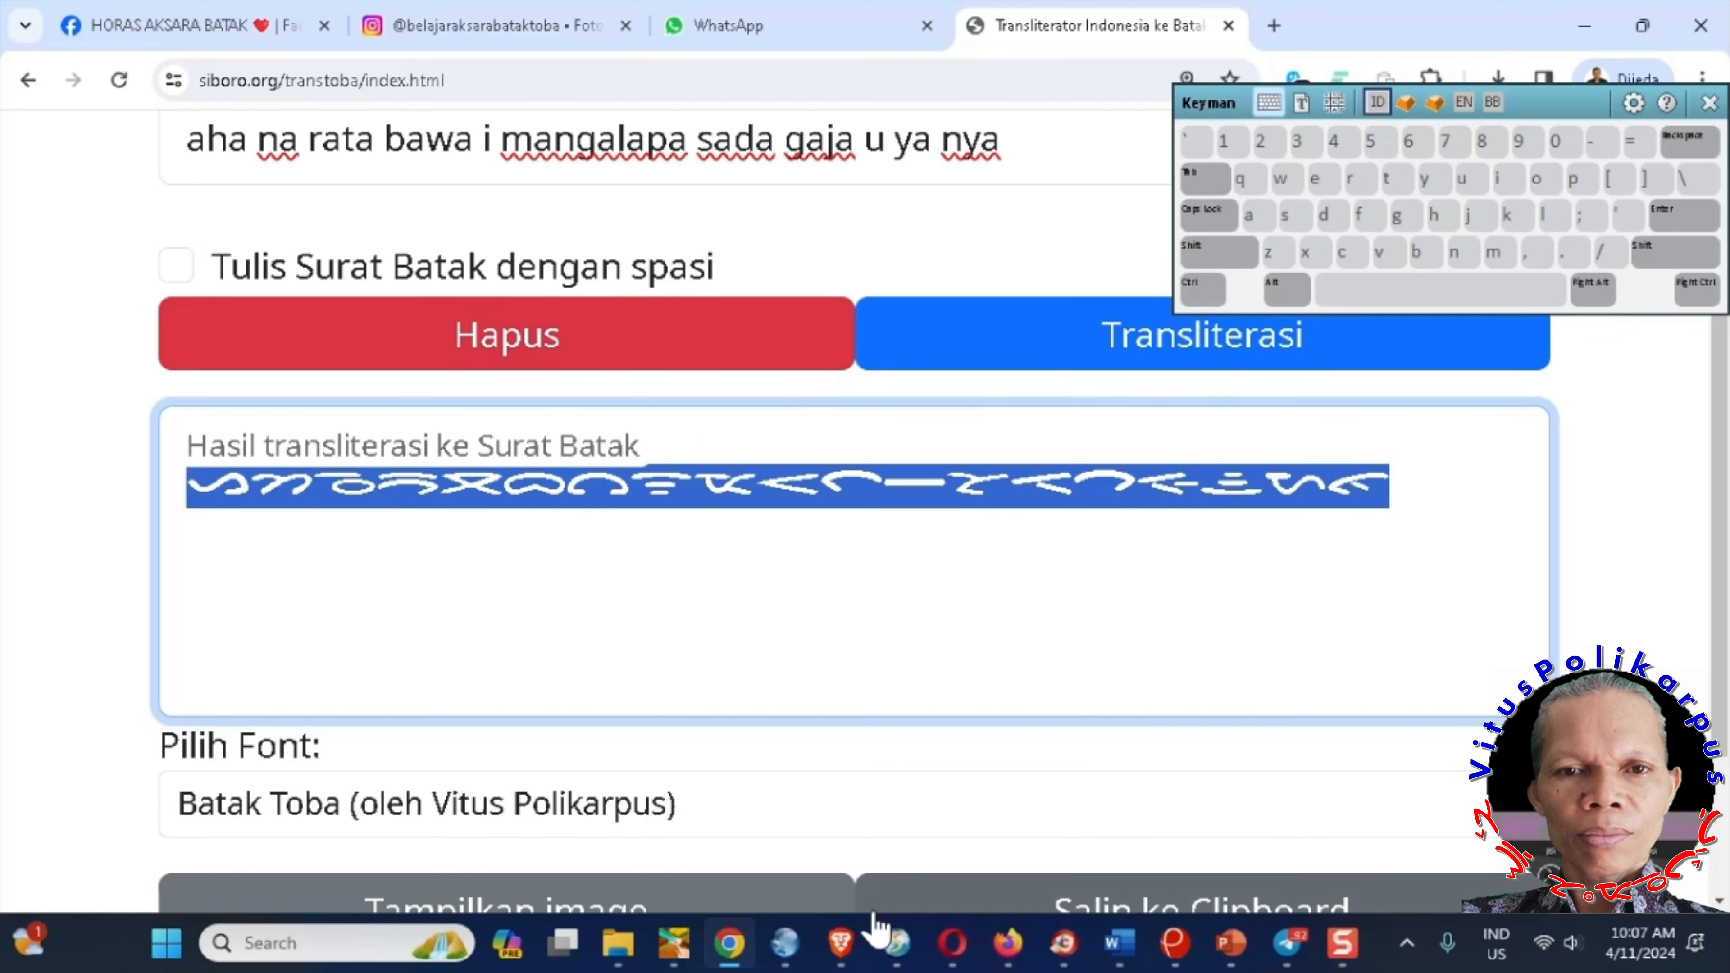
- Paste the copied Batak Toba transliteration on a new line at the end of the Blogger post in Opera
left_click(953, 943)
left_click(716, 854)
key("Return")
scroll(727, 827, "down", 1)
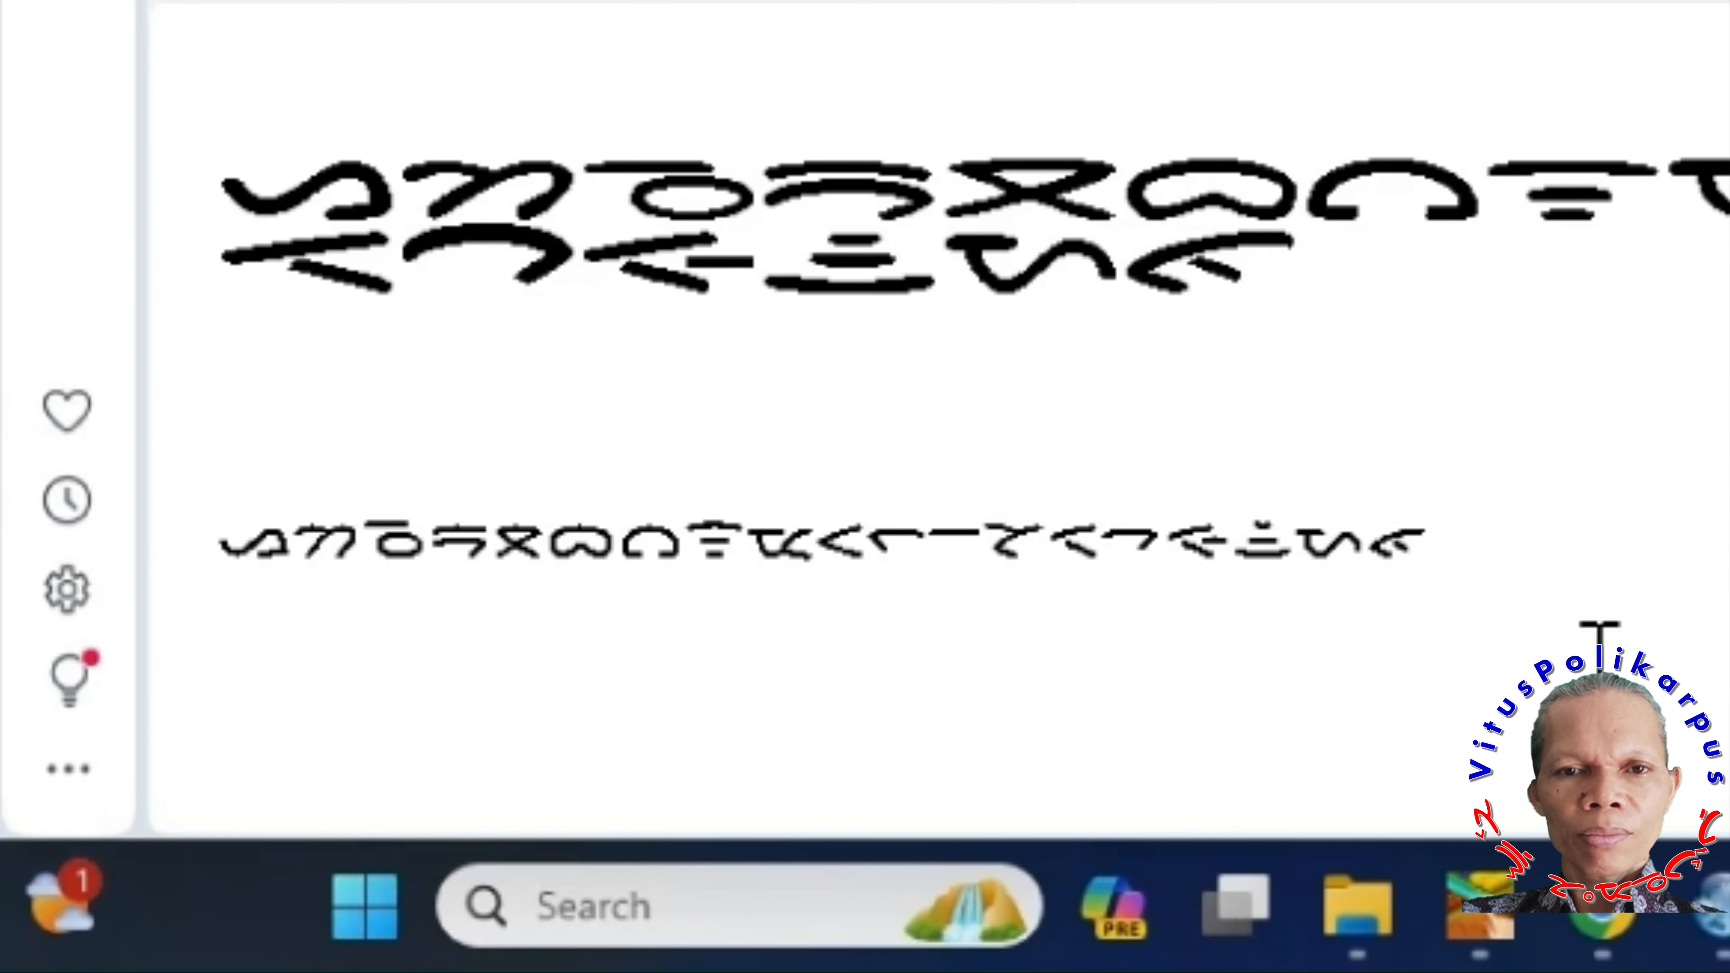
key("ctrl+v")
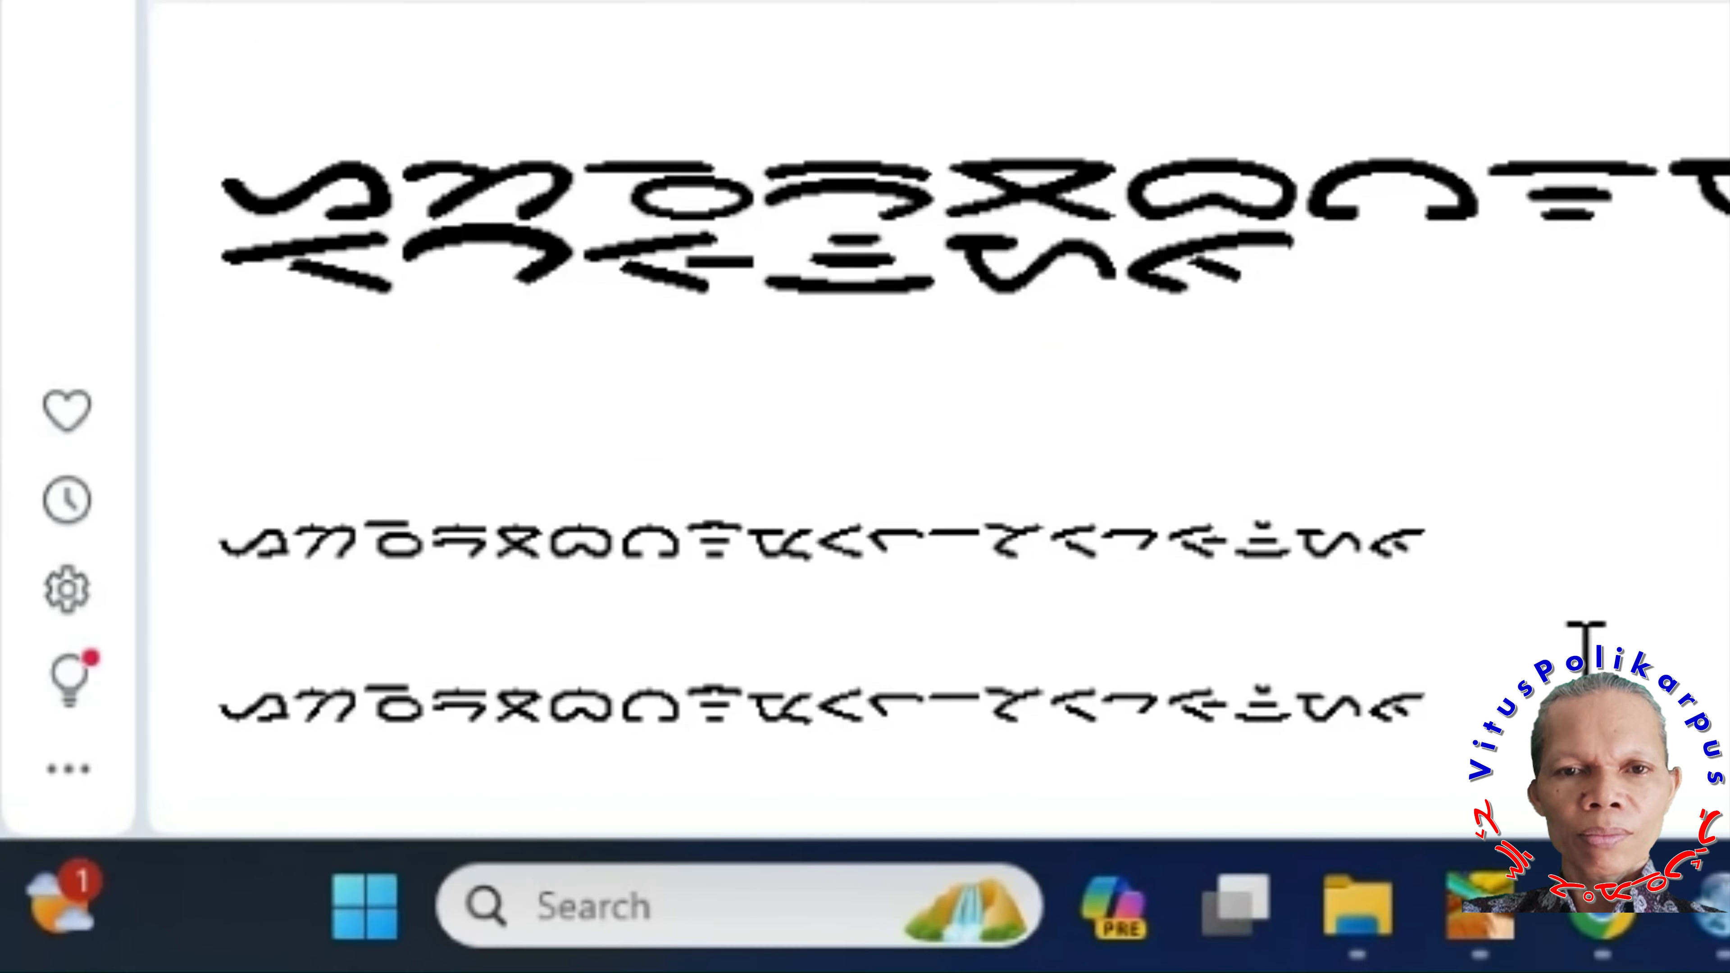
scroll(1588, 641, "down", 1)
left_click_drag(1437, 618, 232, 611)
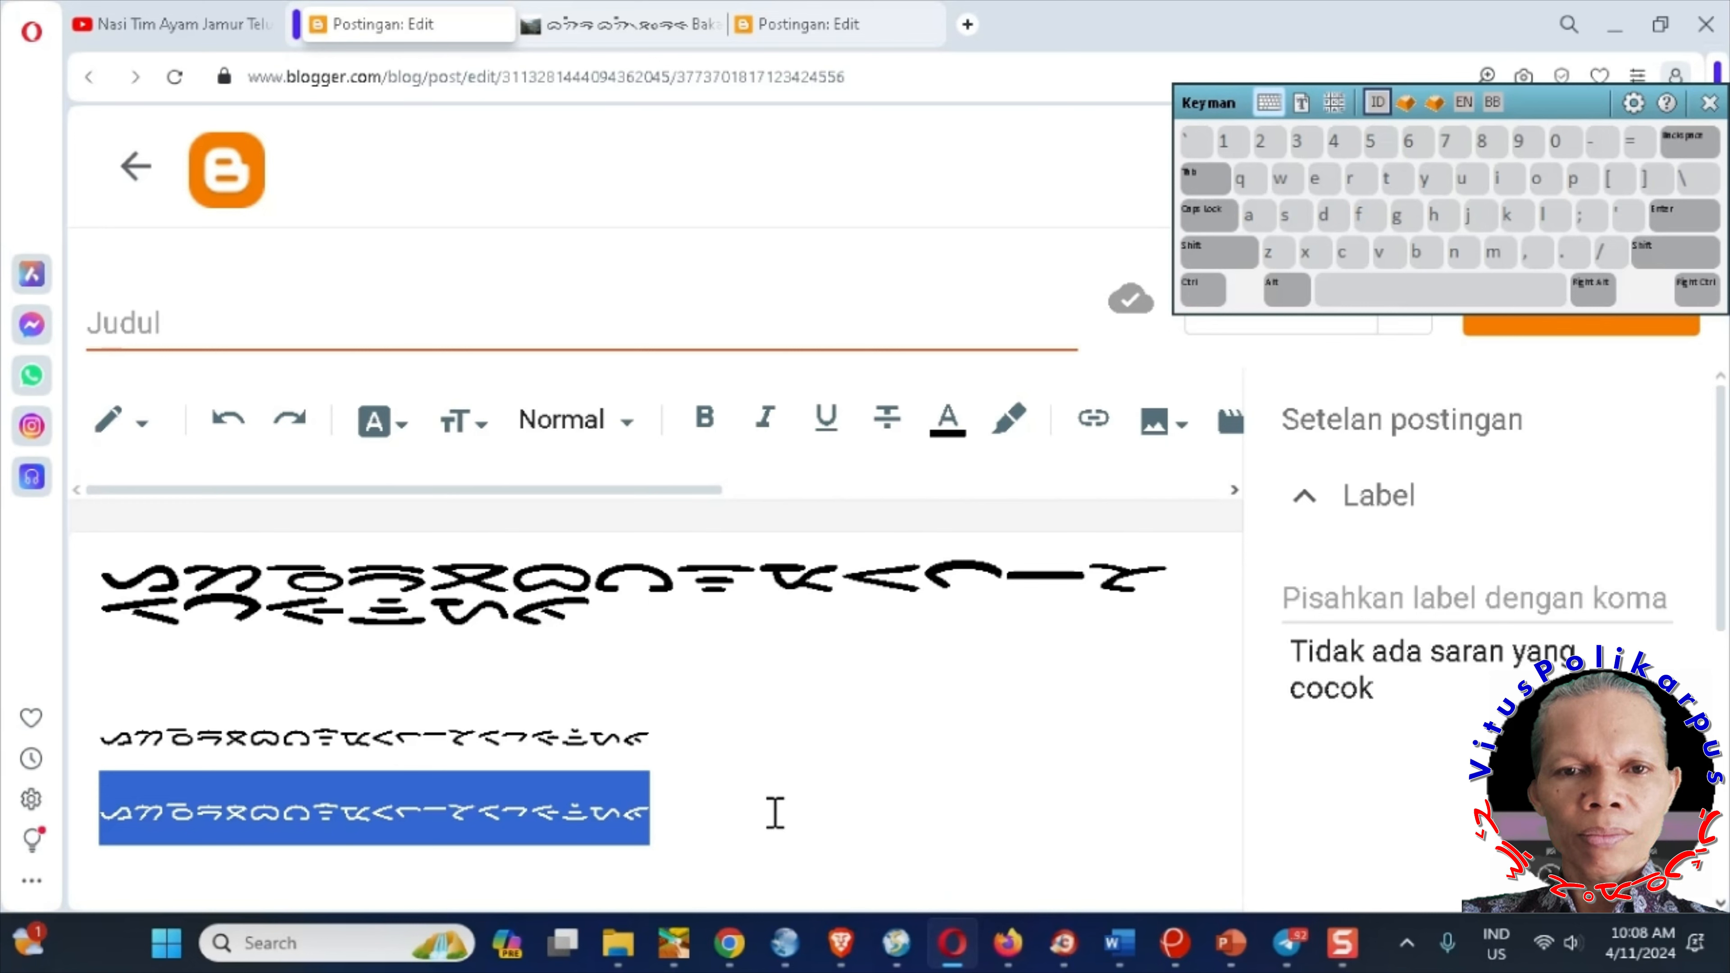
left_click(682, 818)
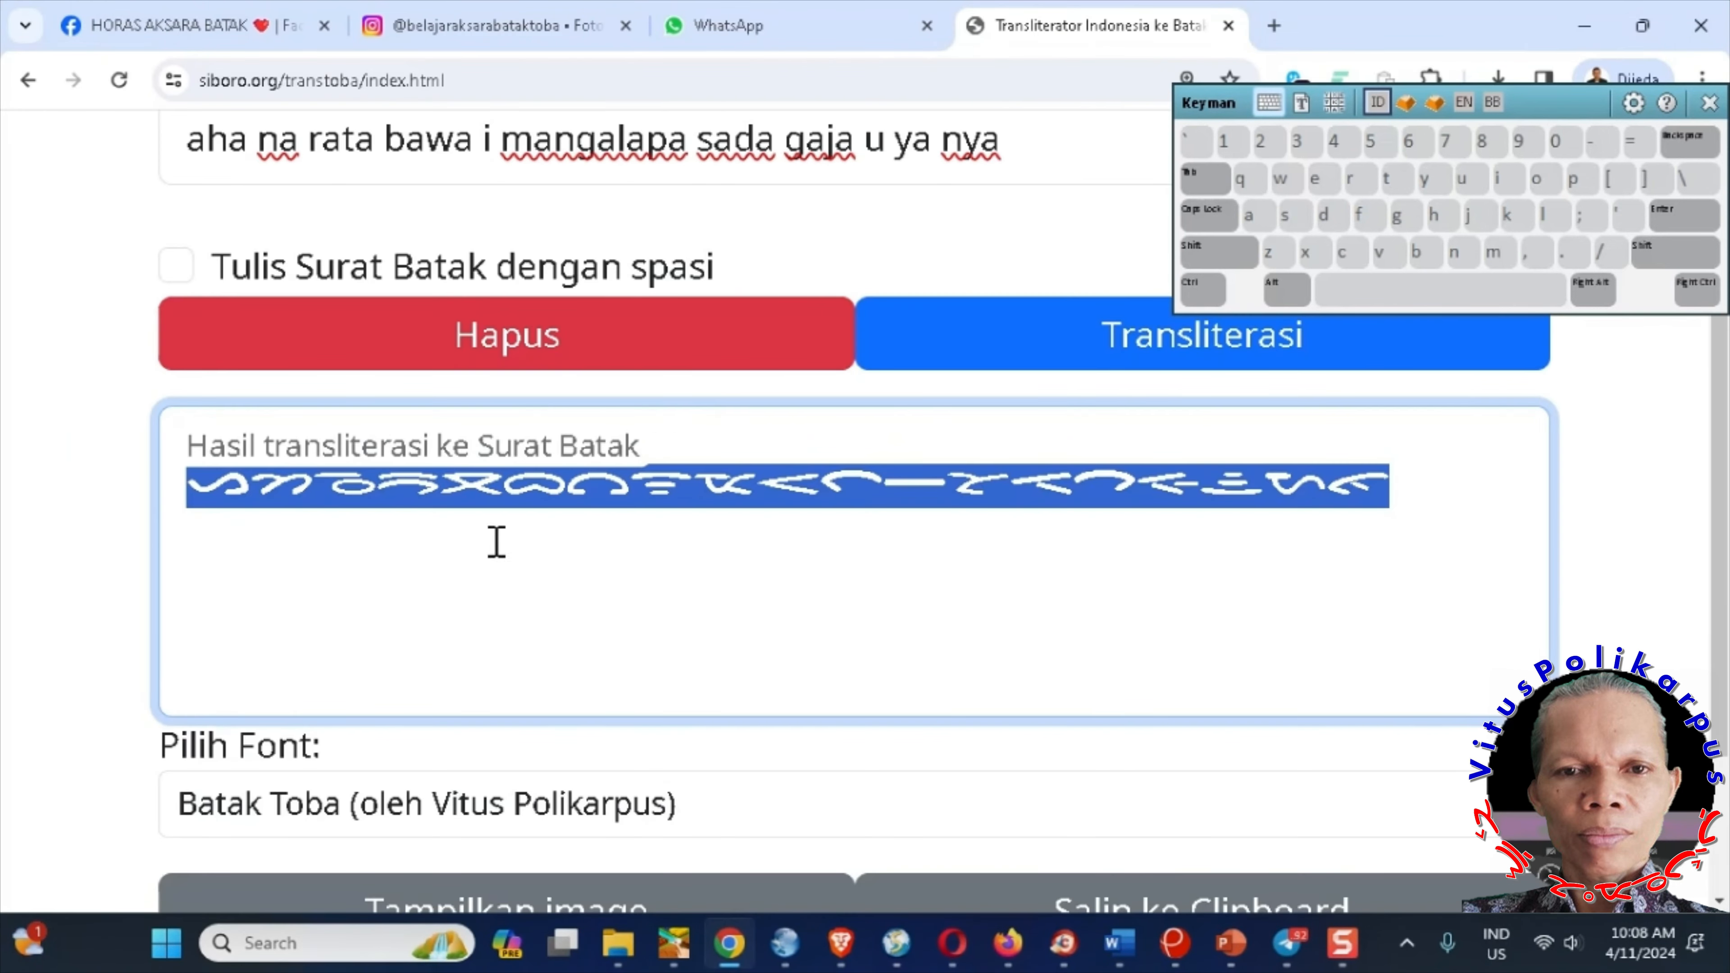
- Set the transliterator's font in Chrome to Noto Sans Batak and select the whole Batak result for copying
left_click(470, 822)
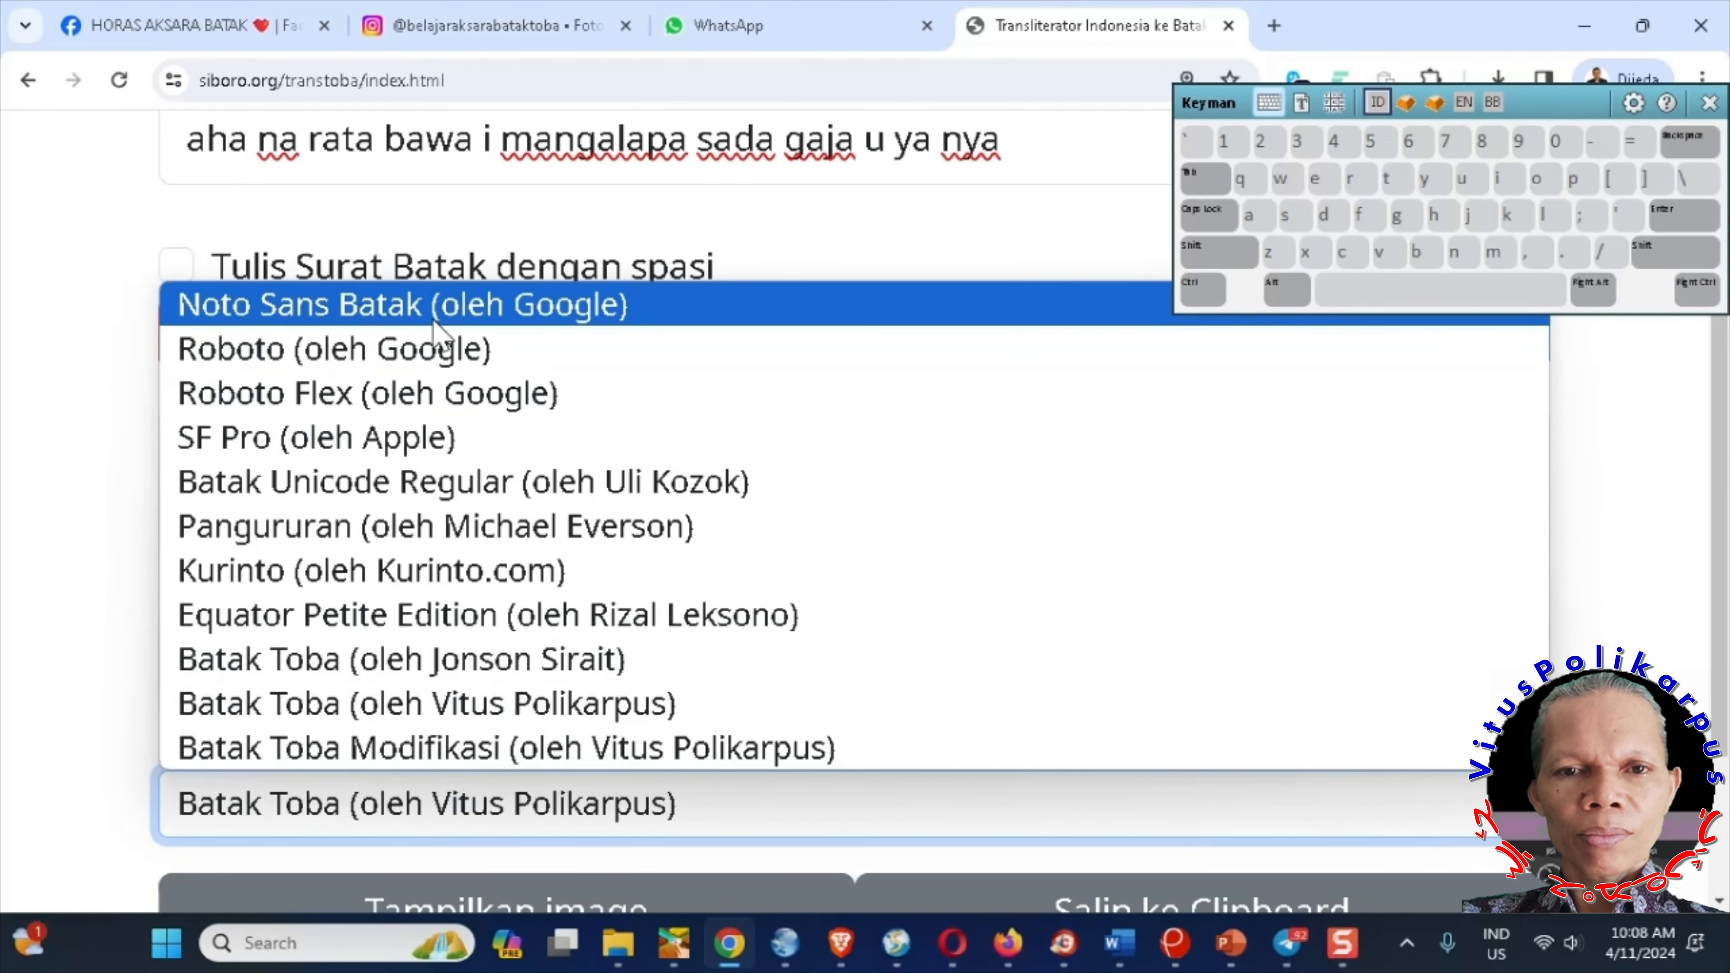
left_click(434, 321)
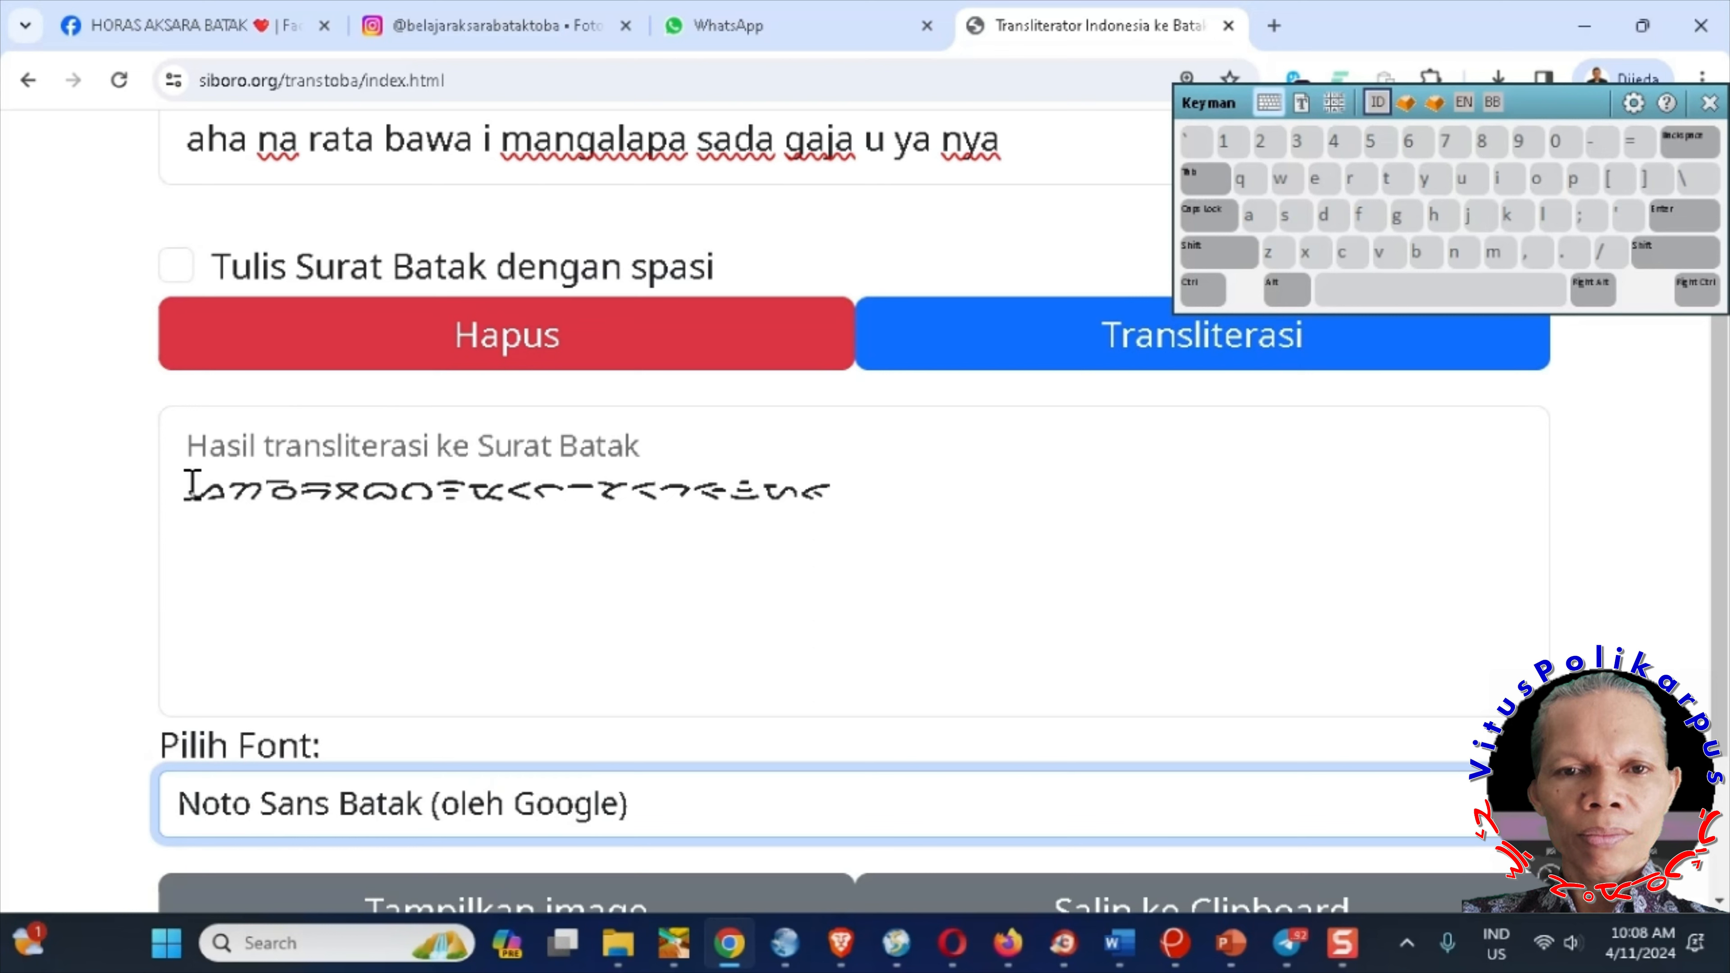
left_click_drag(193, 485, 832, 492)
left_click_drag(200, 503, 904, 492)
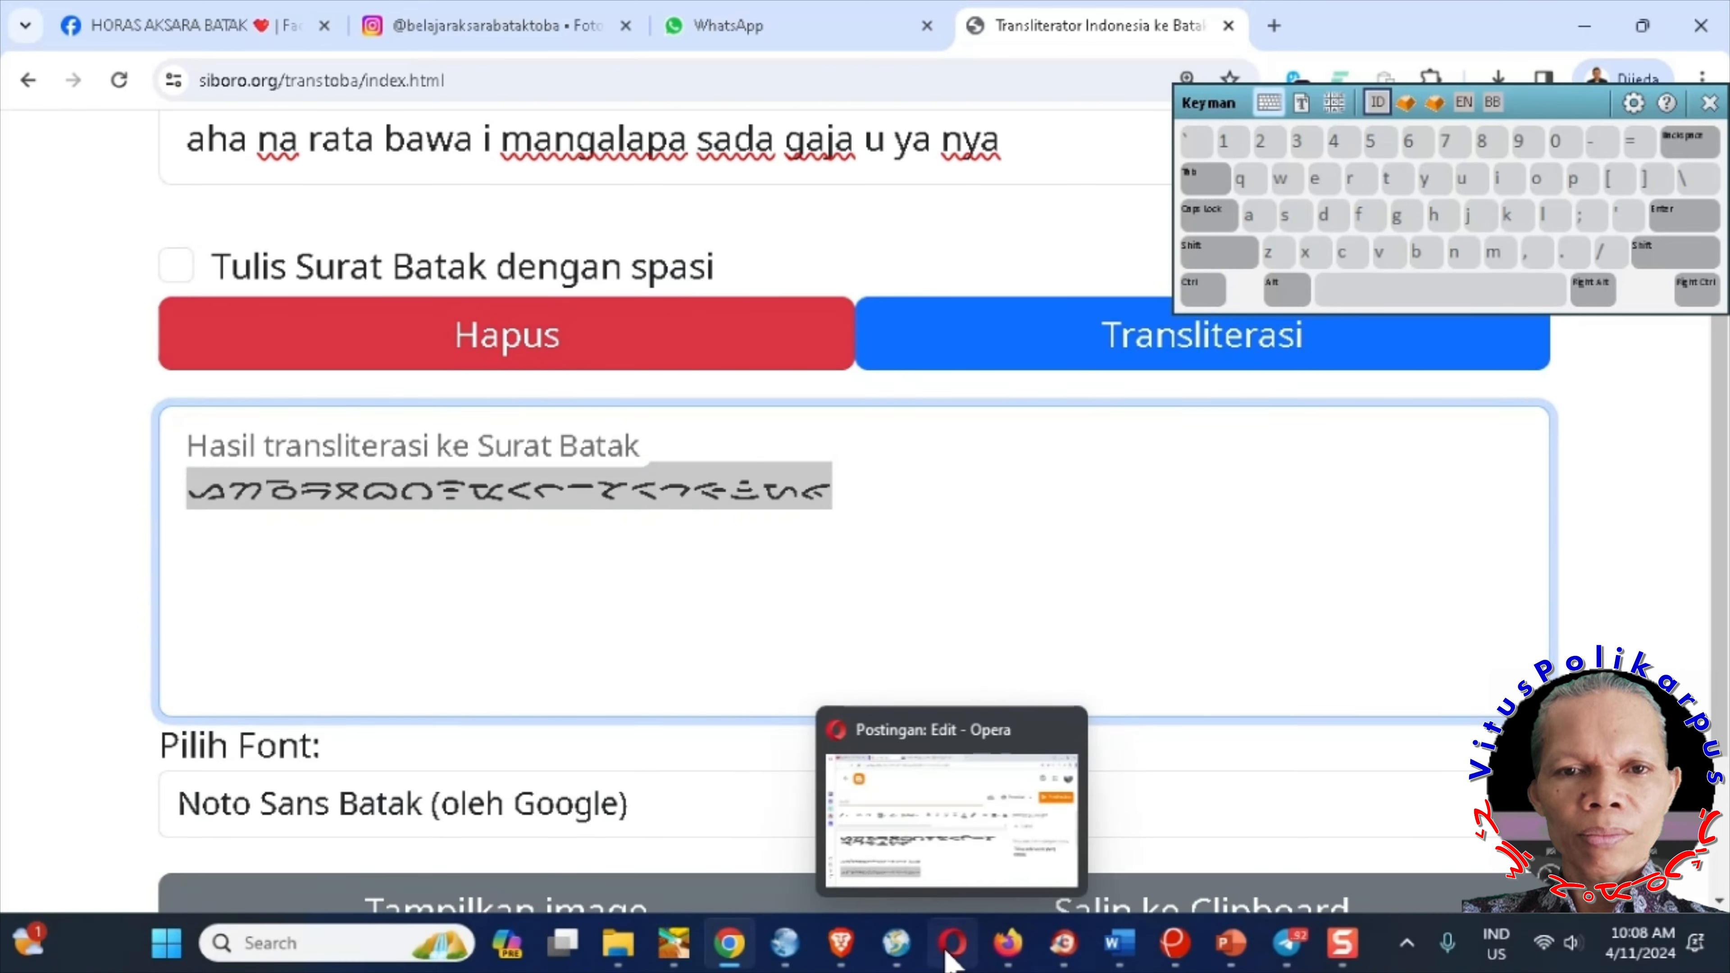
- Paste the Noto Sans Batak result below the last line of the Blogger post in Opera and start another line
left_click(885, 935)
left_click(668, 824)
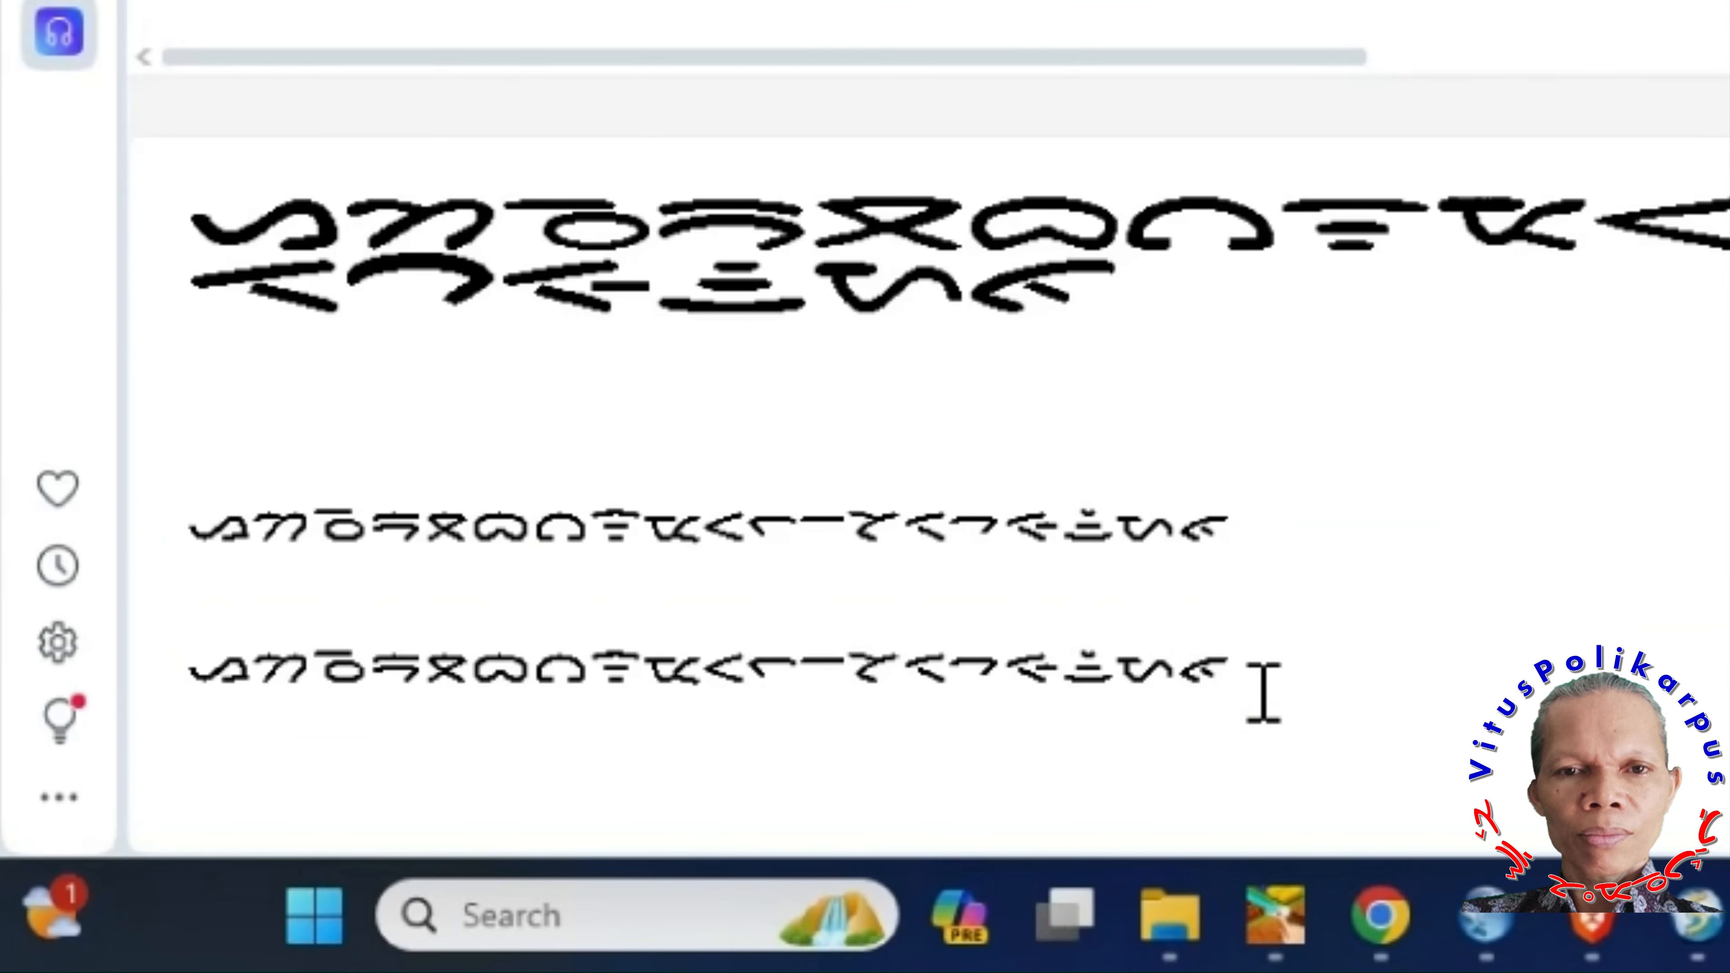
scroll(1335, 507, "down", 1)
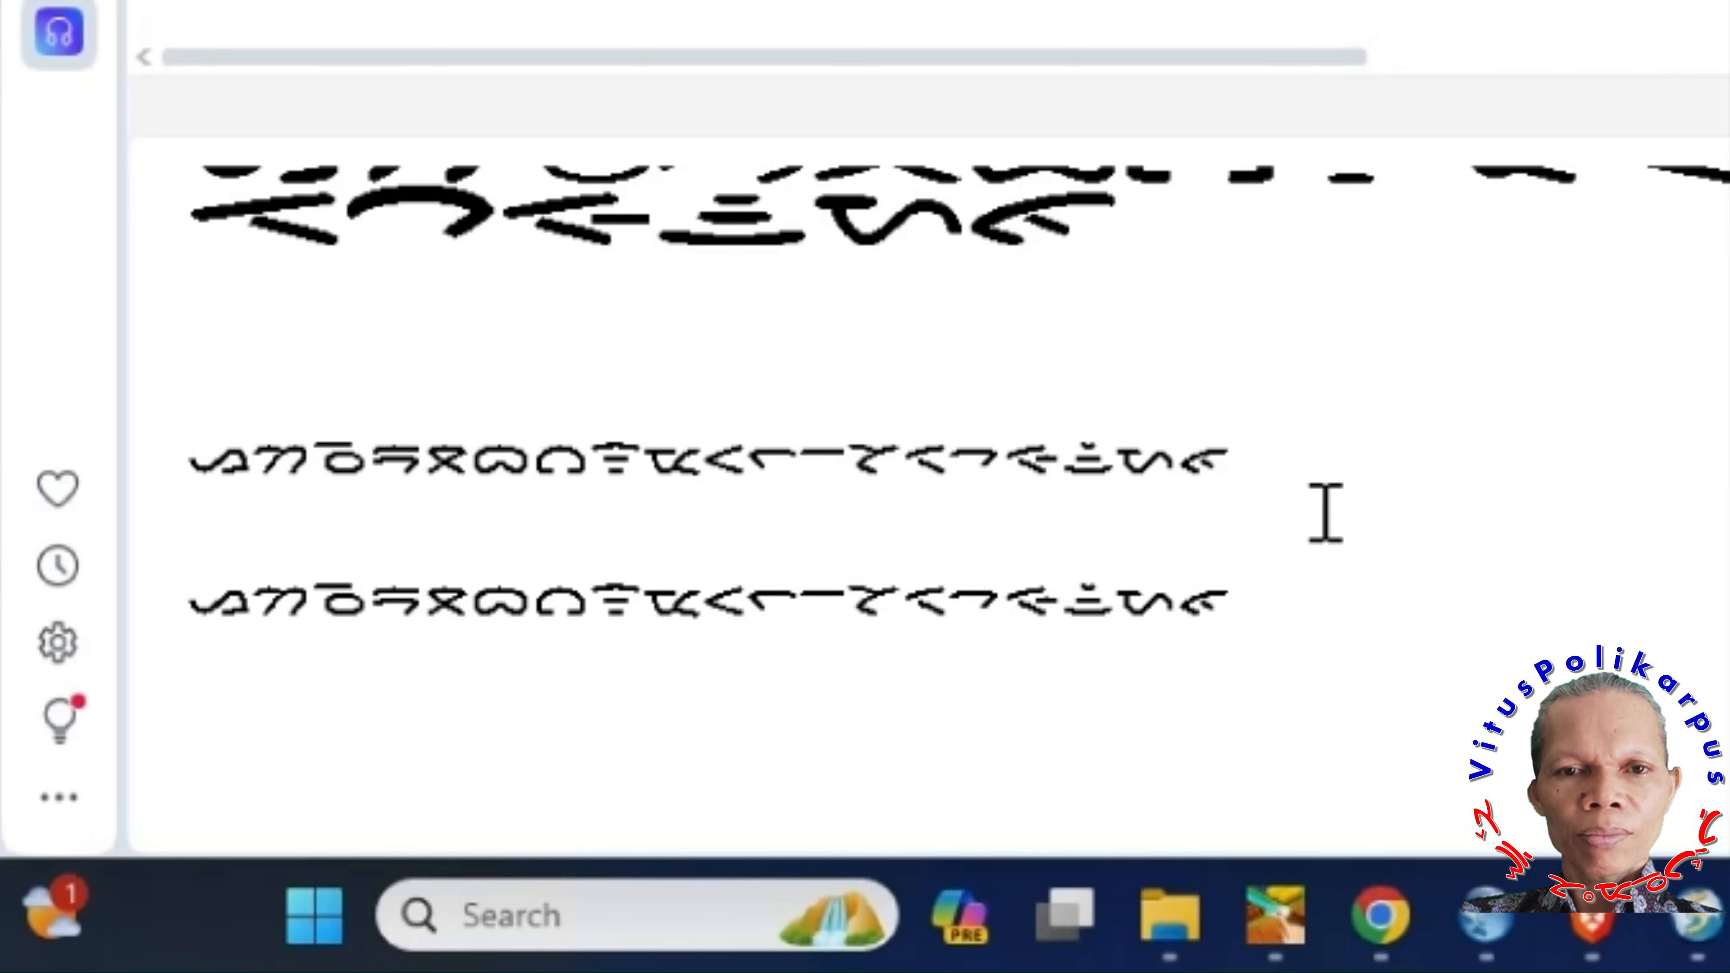
key("ctrl+v")
scroll(1305, 522, "down", 1)
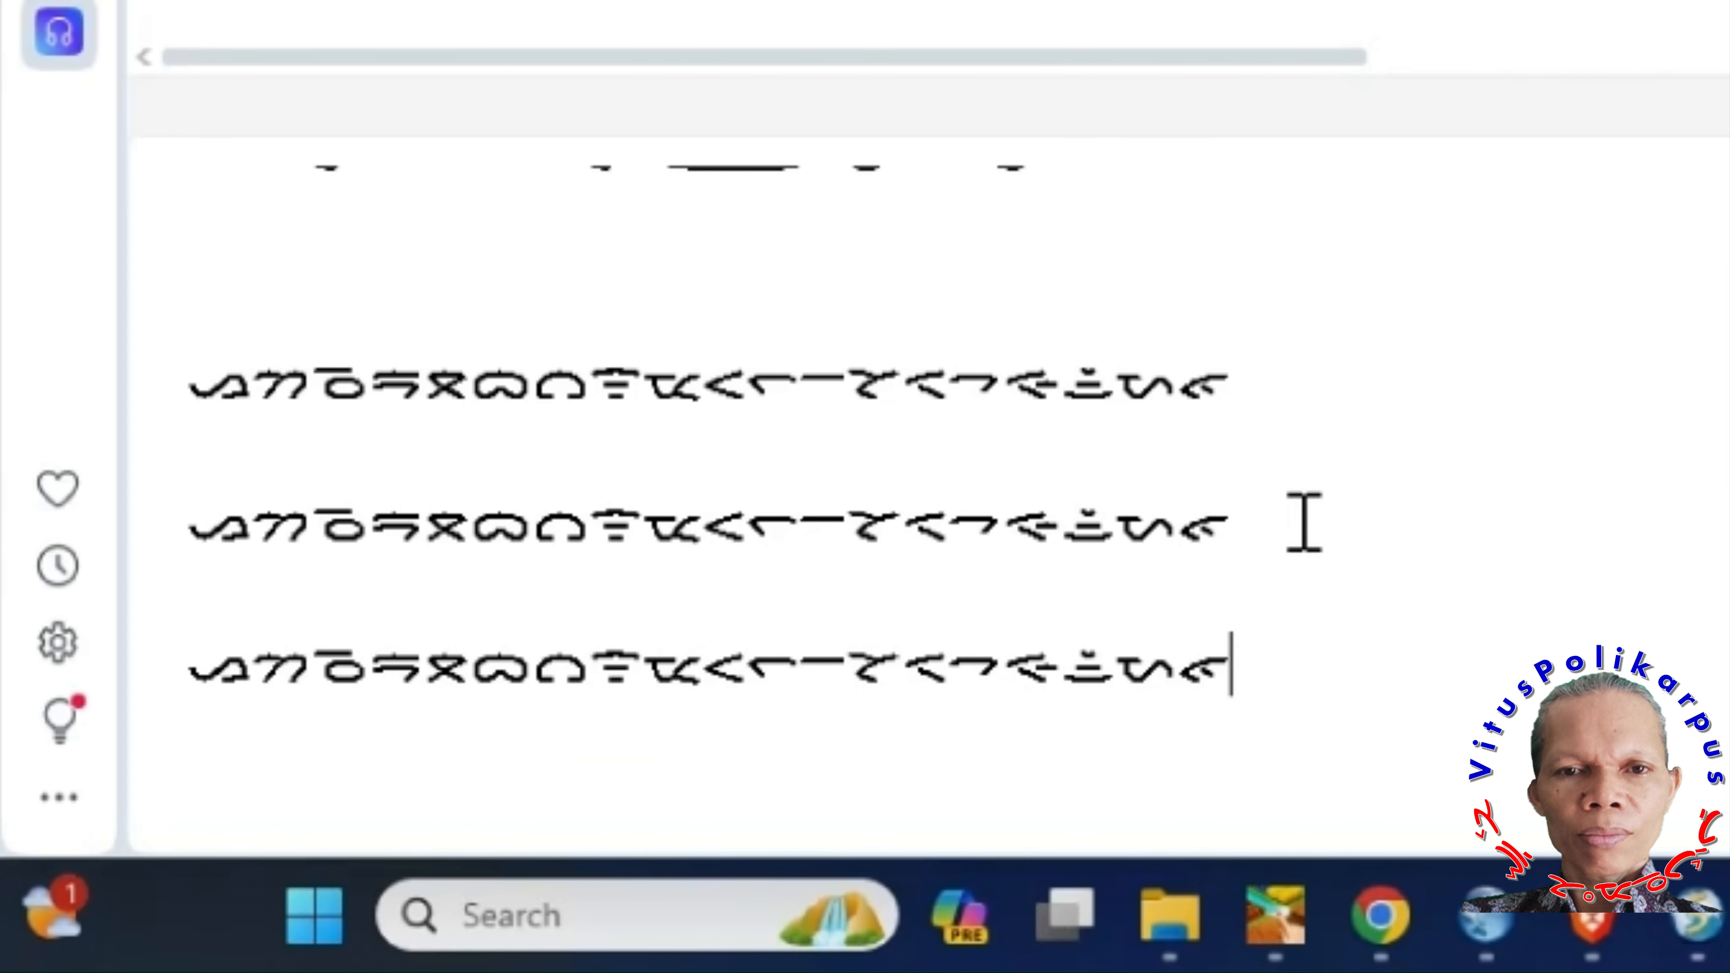
key("Return")
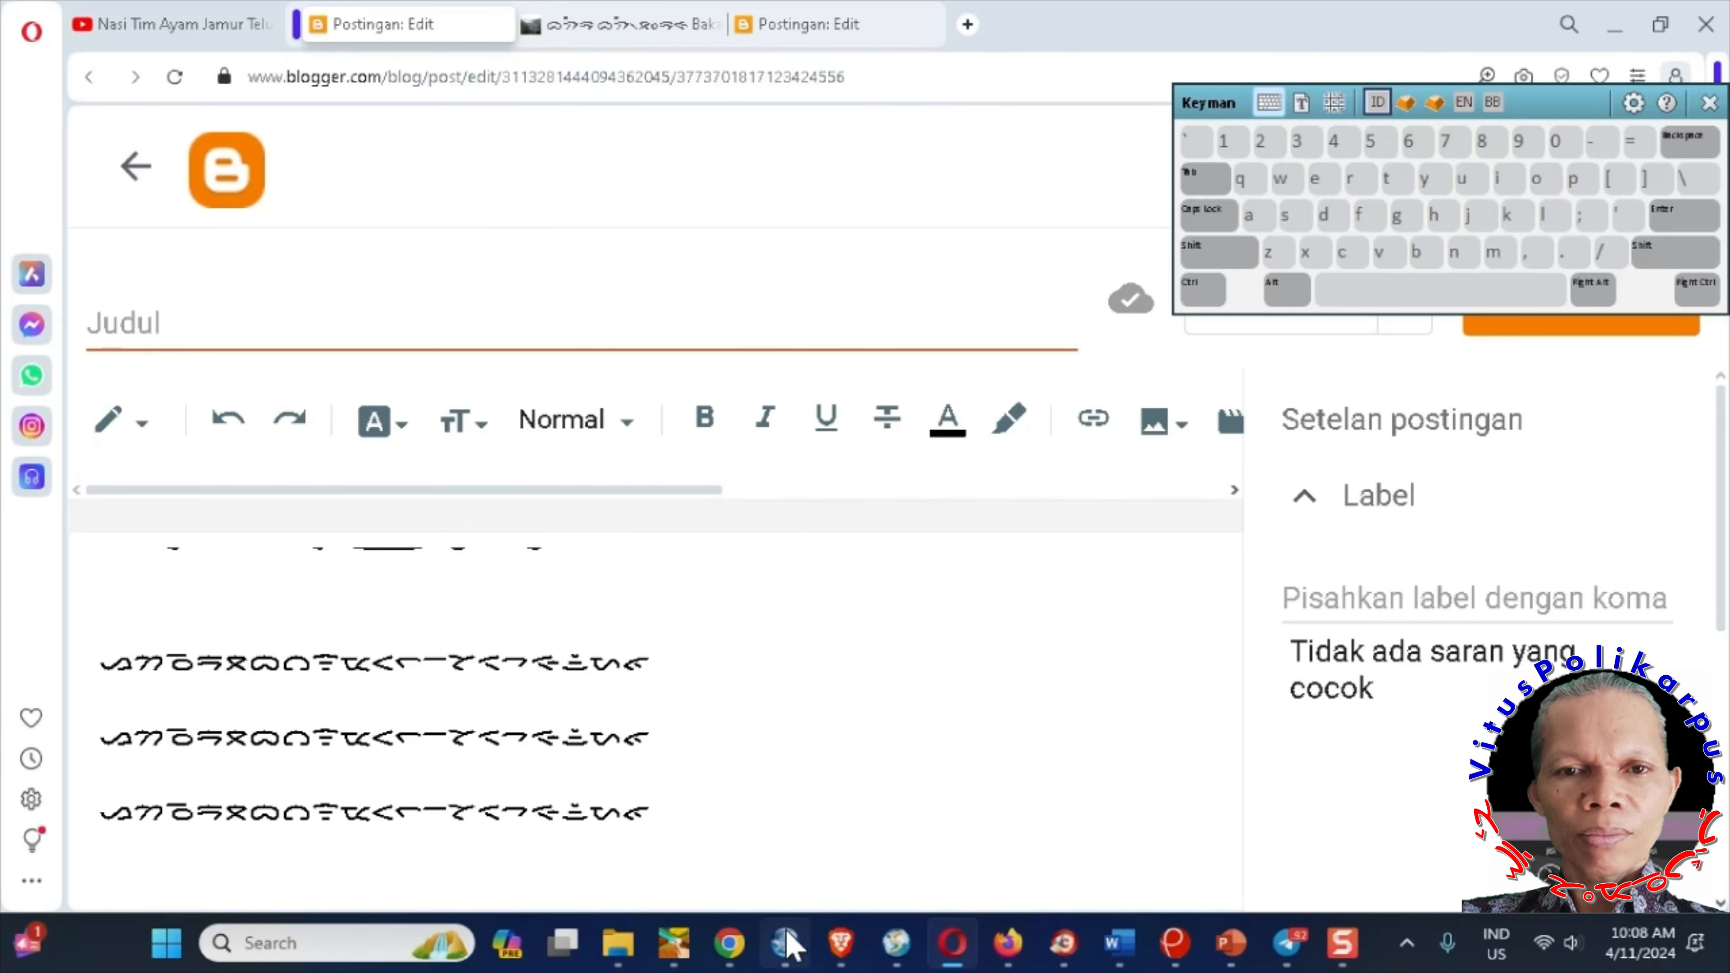
- Switch to the transliterator in Chrome, change its font to Pangururan and select the whole Batak result for copying
left_click(724, 957)
scroll(599, 473, "up", 3)
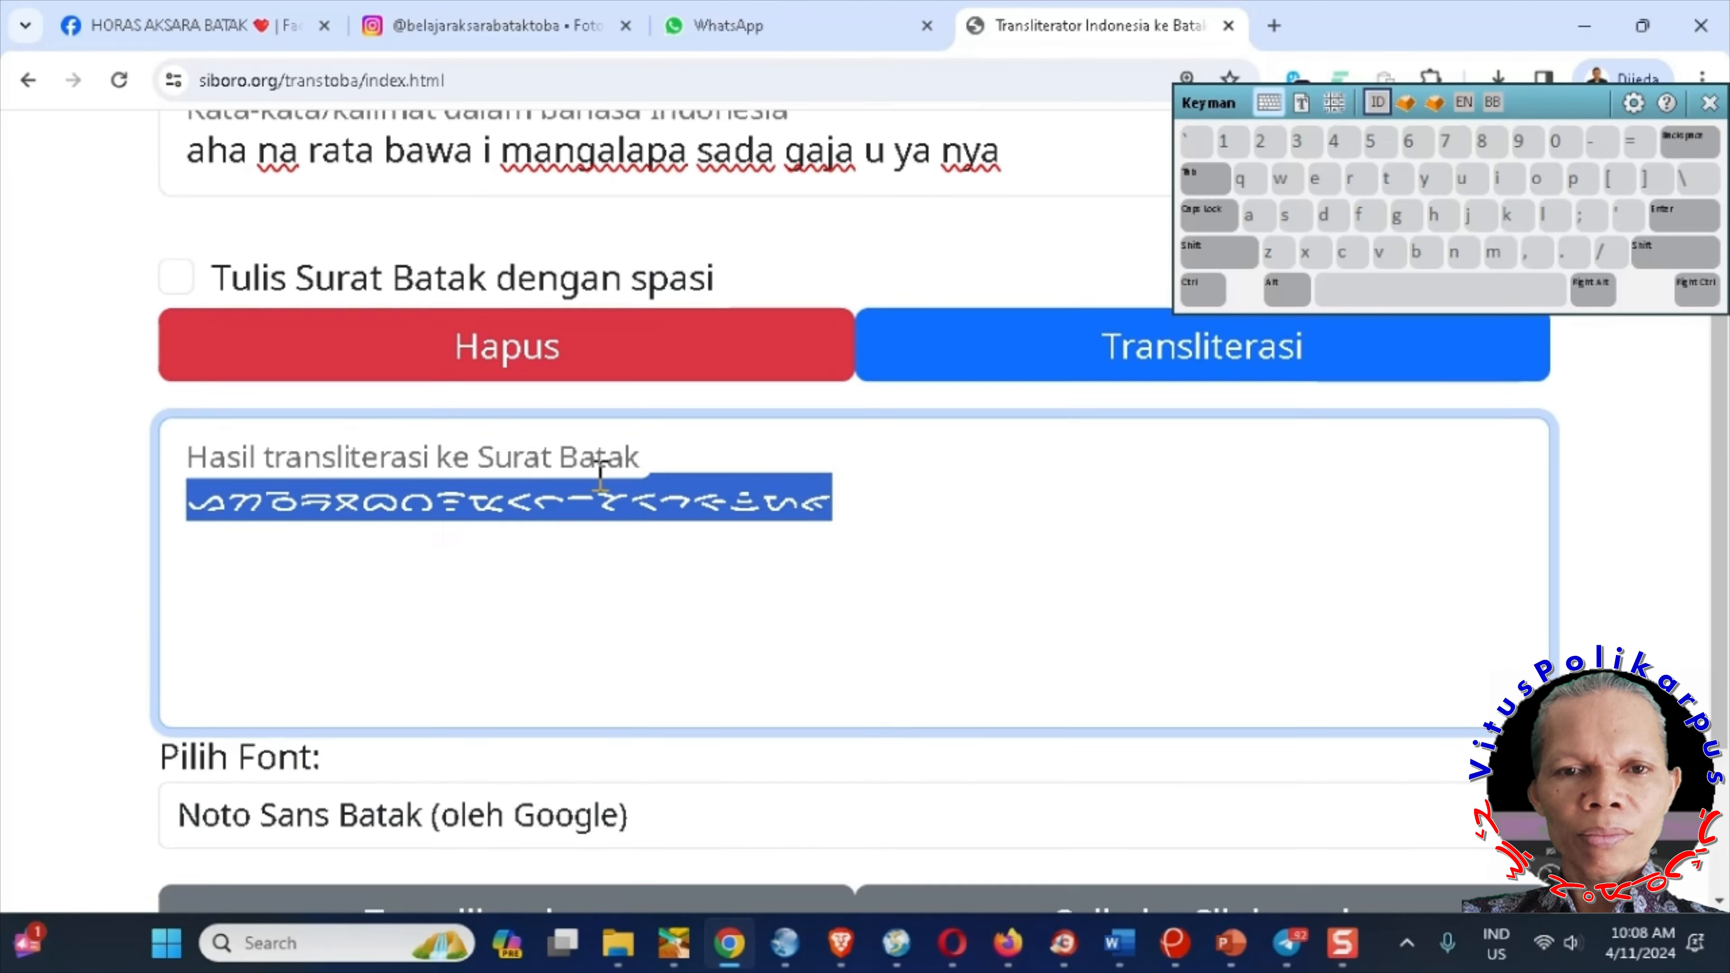
scroll(644, 707, "down", 3)
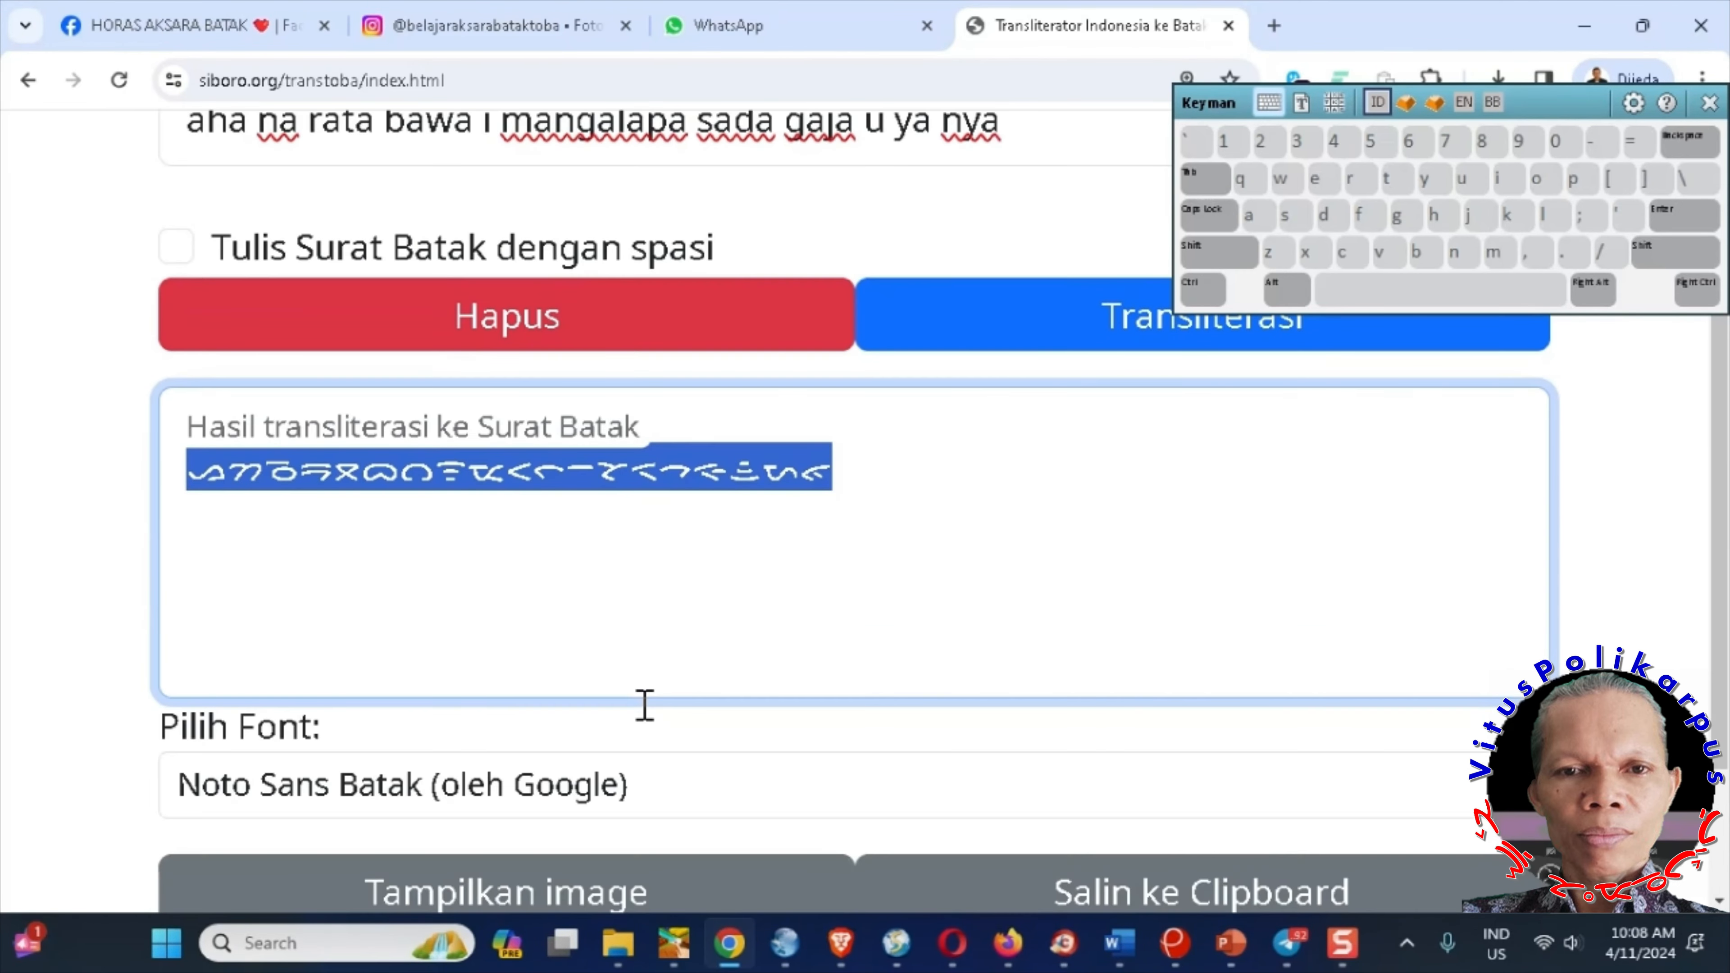
left_click(543, 809)
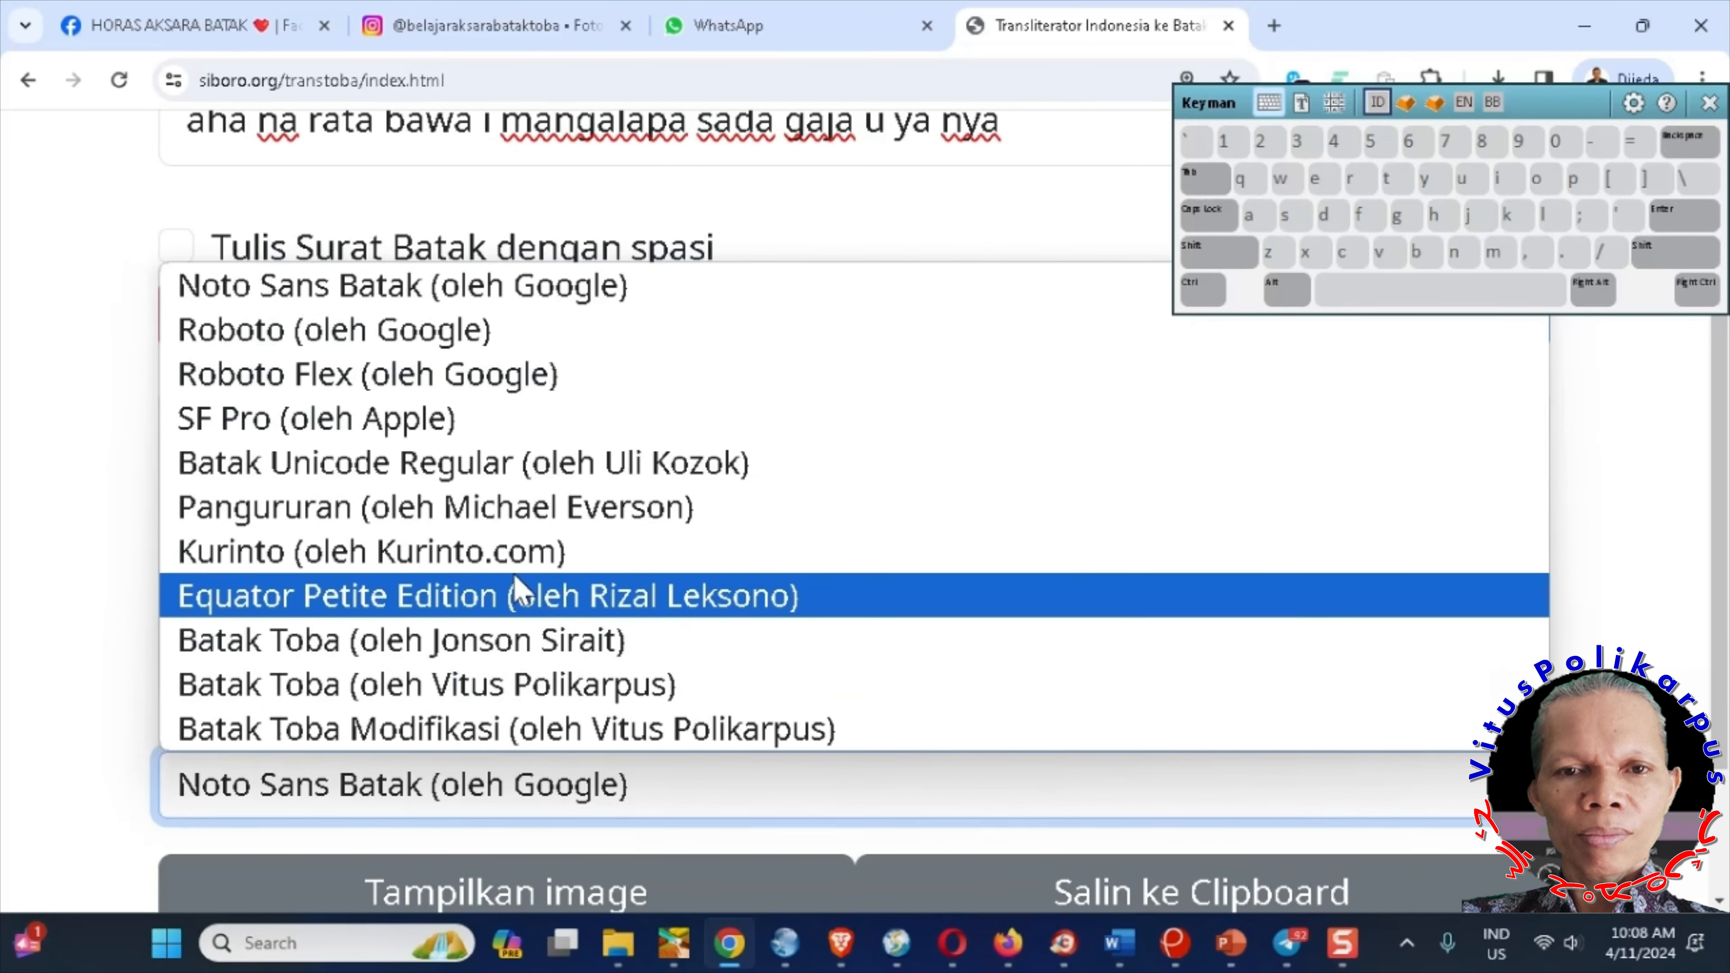
left_click(496, 518)
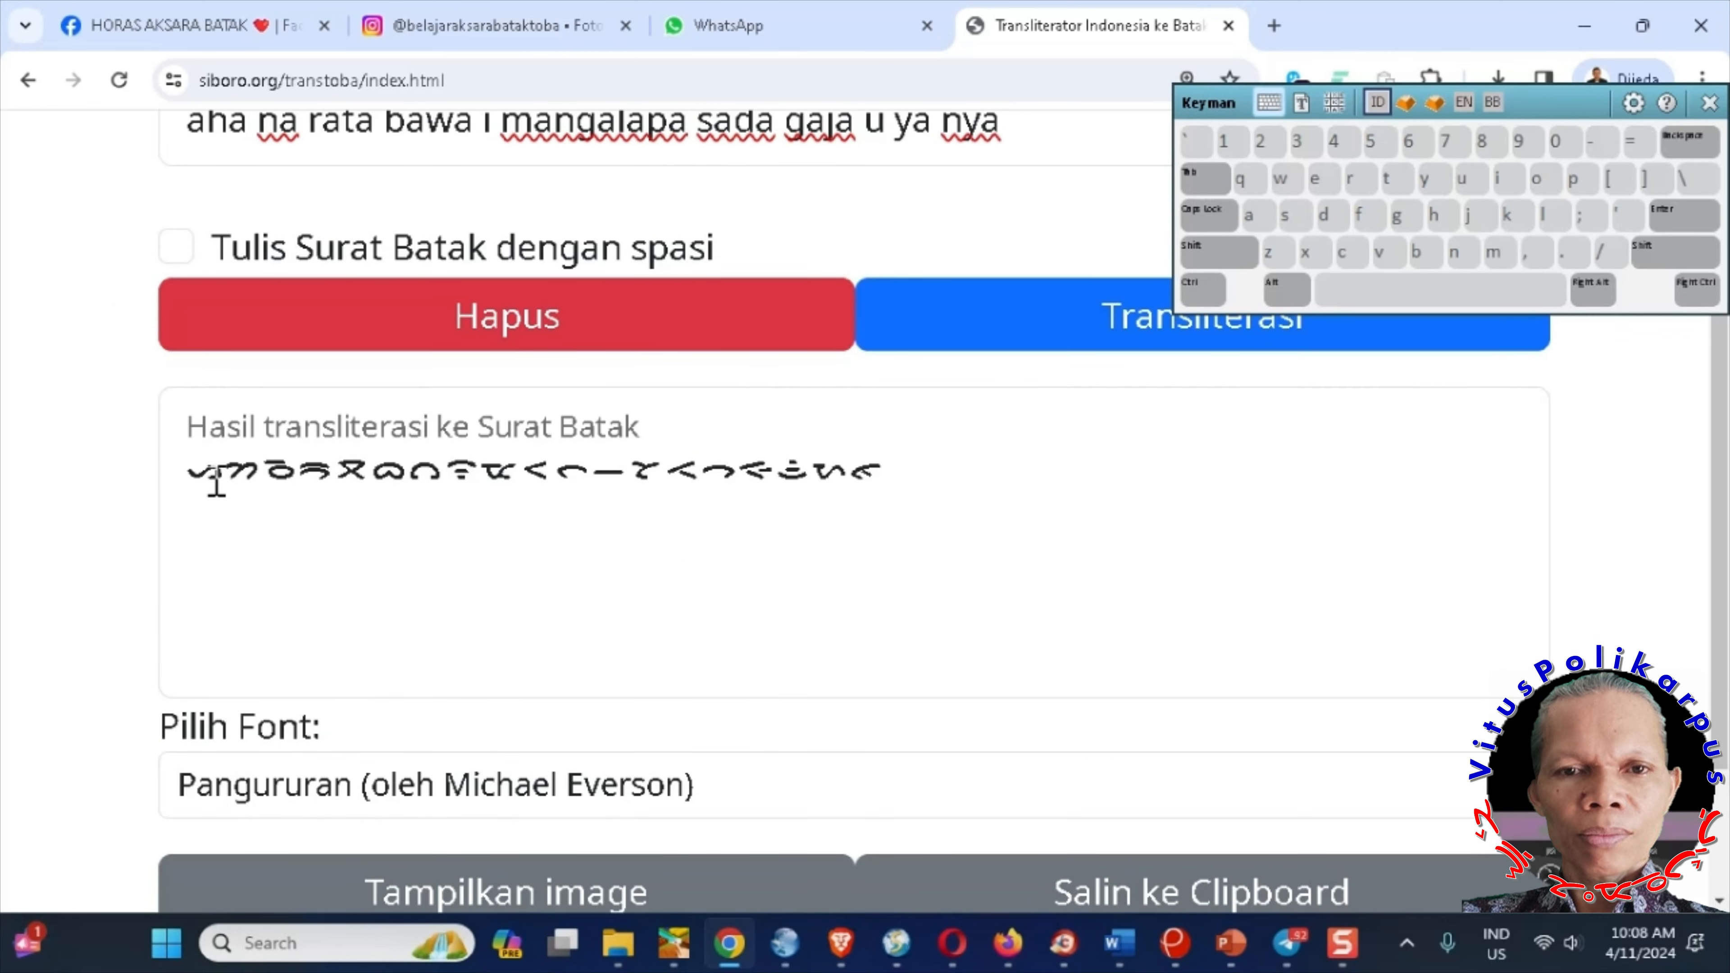
double_click(194, 473)
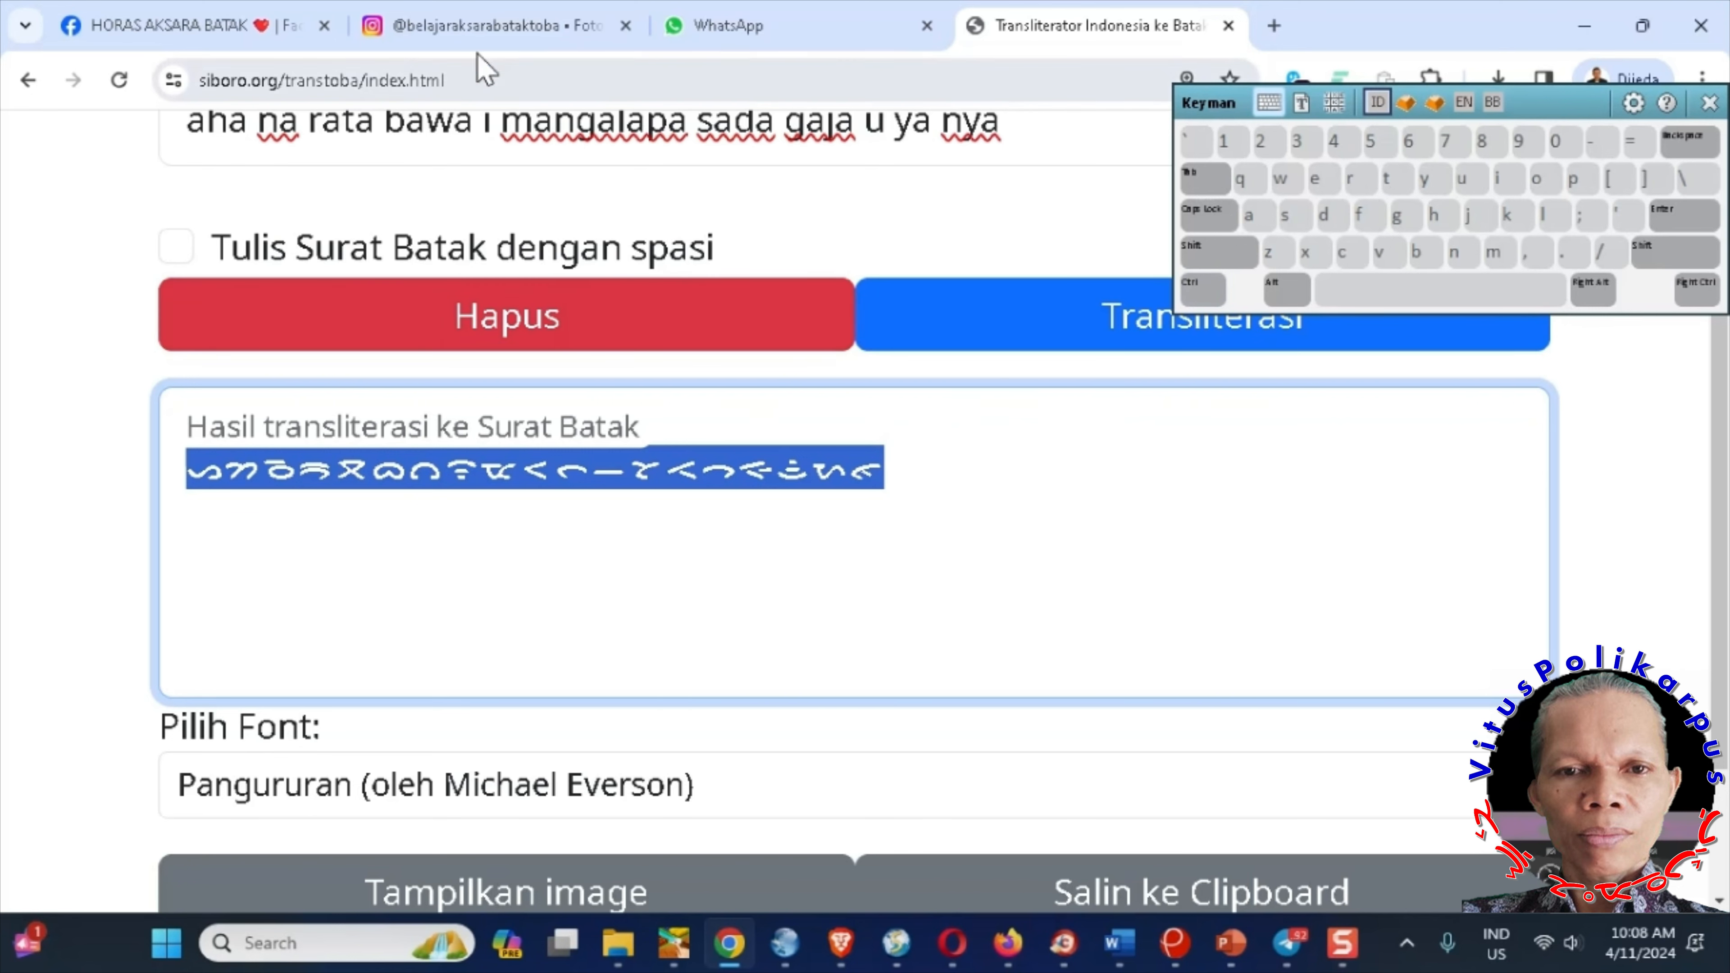
- Paste the Pangururan result on the empty last line of the Blogger post in Opera
left_click(962, 949)
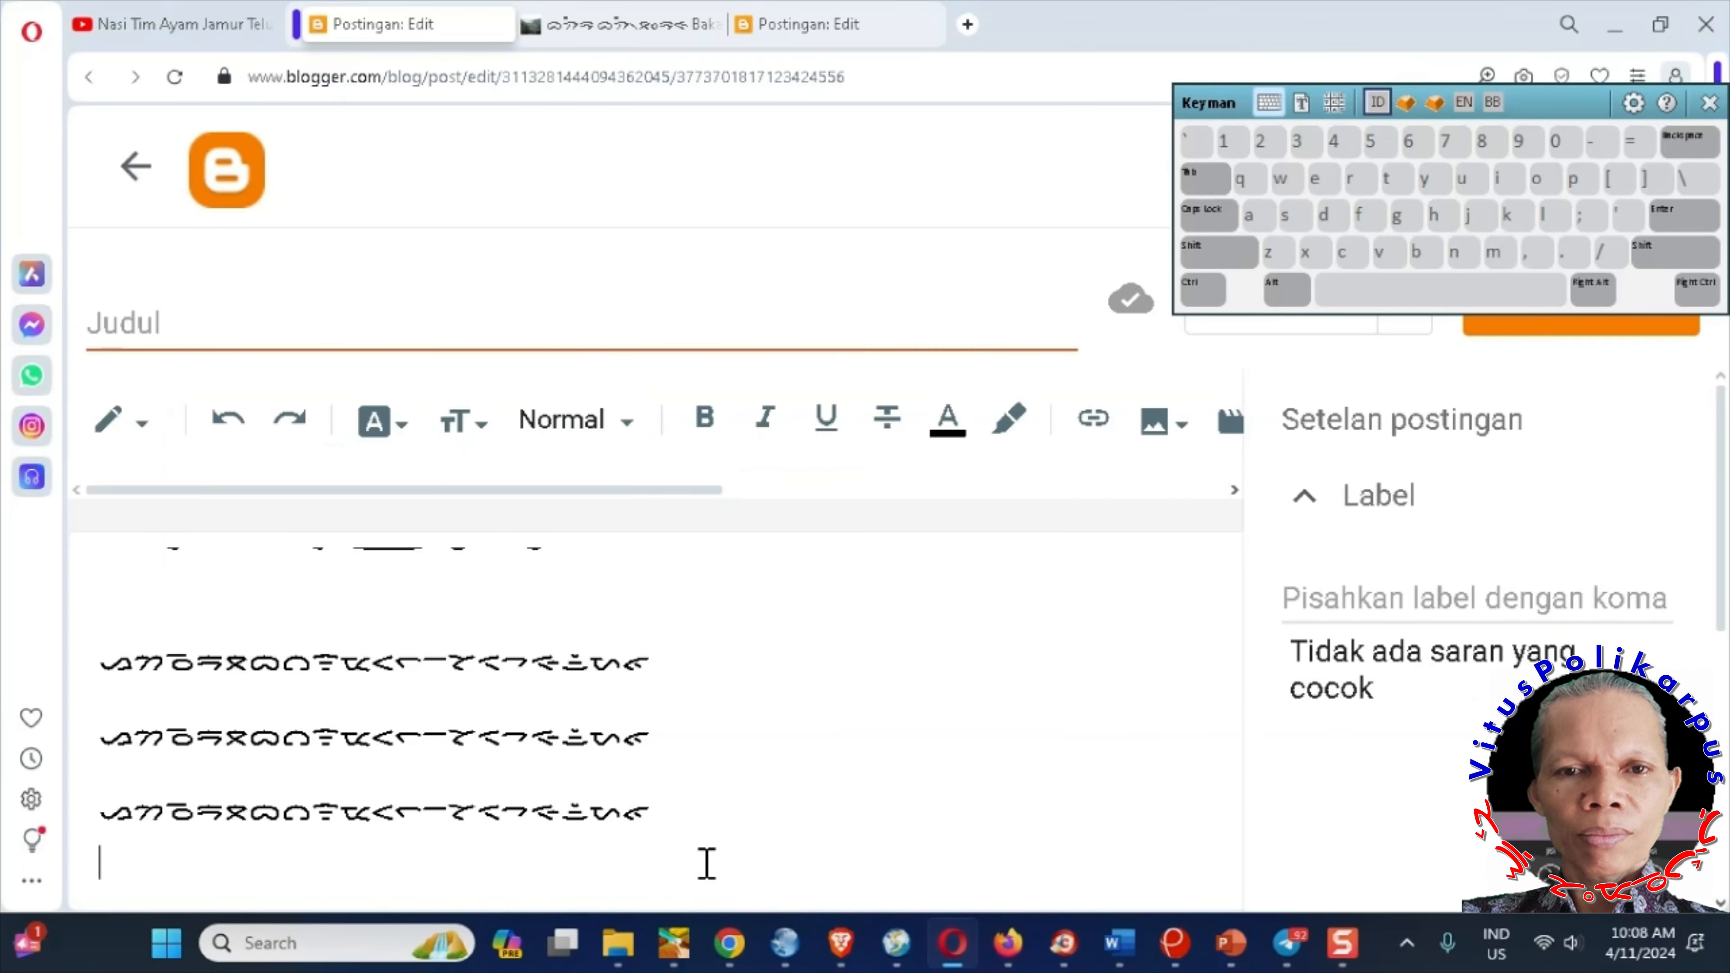
key("ctrl+v")
scroll(1352, 428, "down", 1)
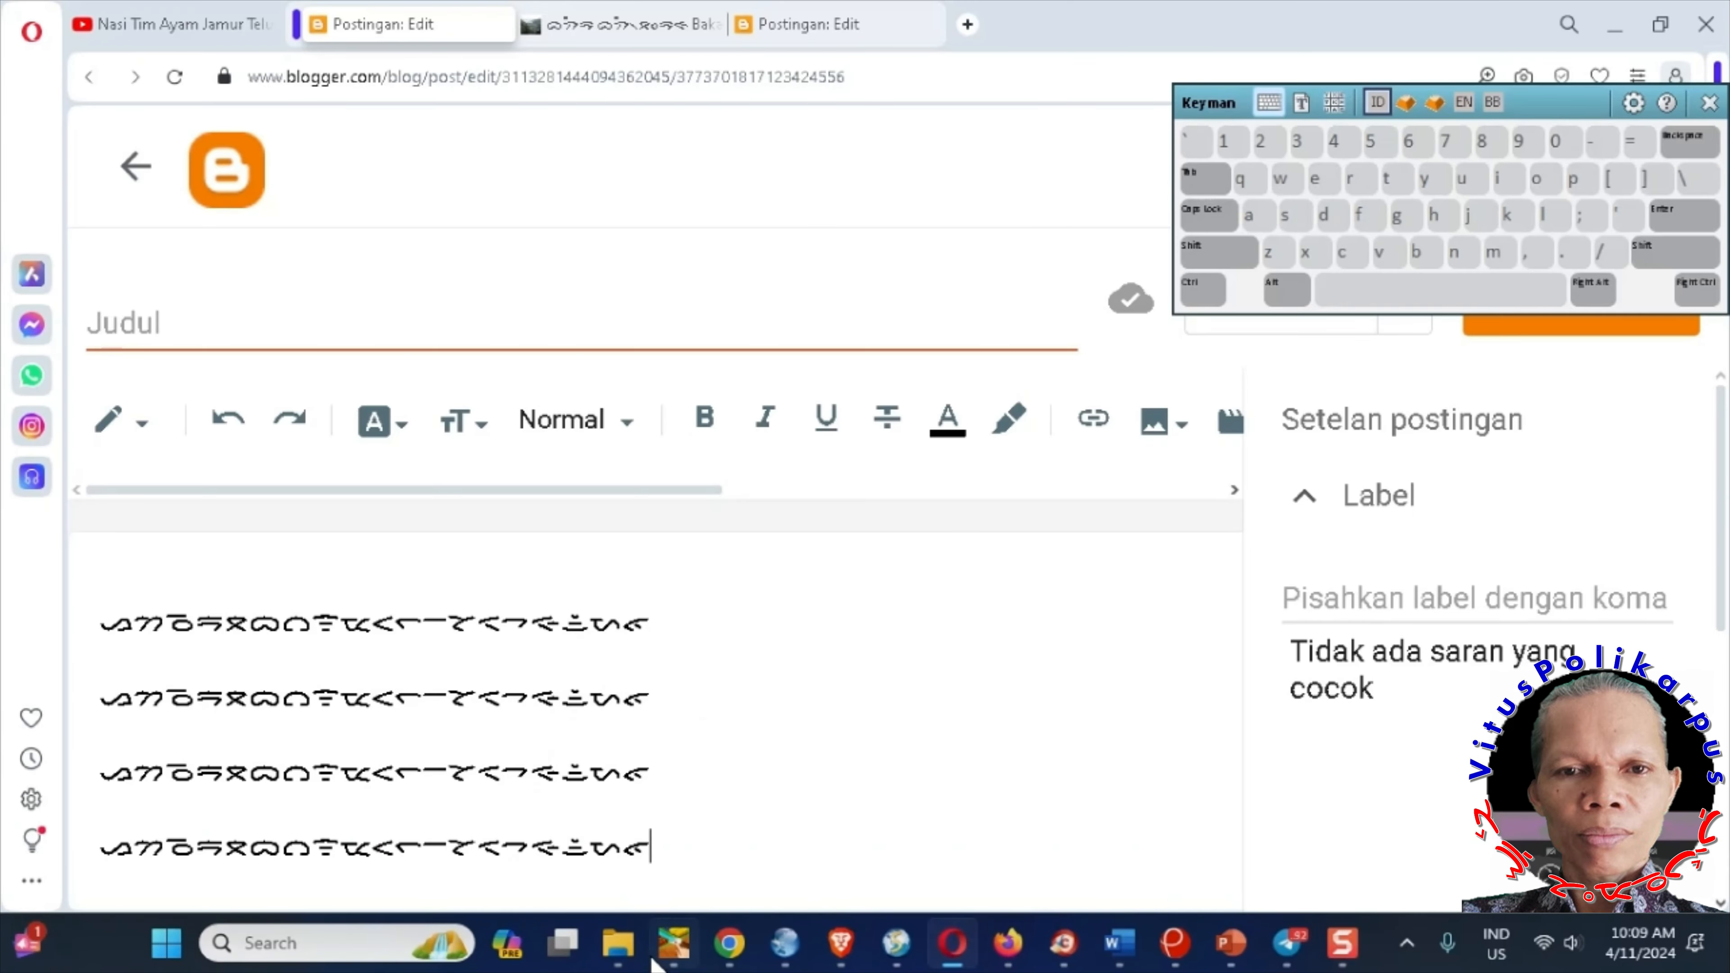
- In Chrome, set the transliterator to the Batak Toba font listed directly below Equator Petite Edition and select the result for copying
left_click(729, 943)
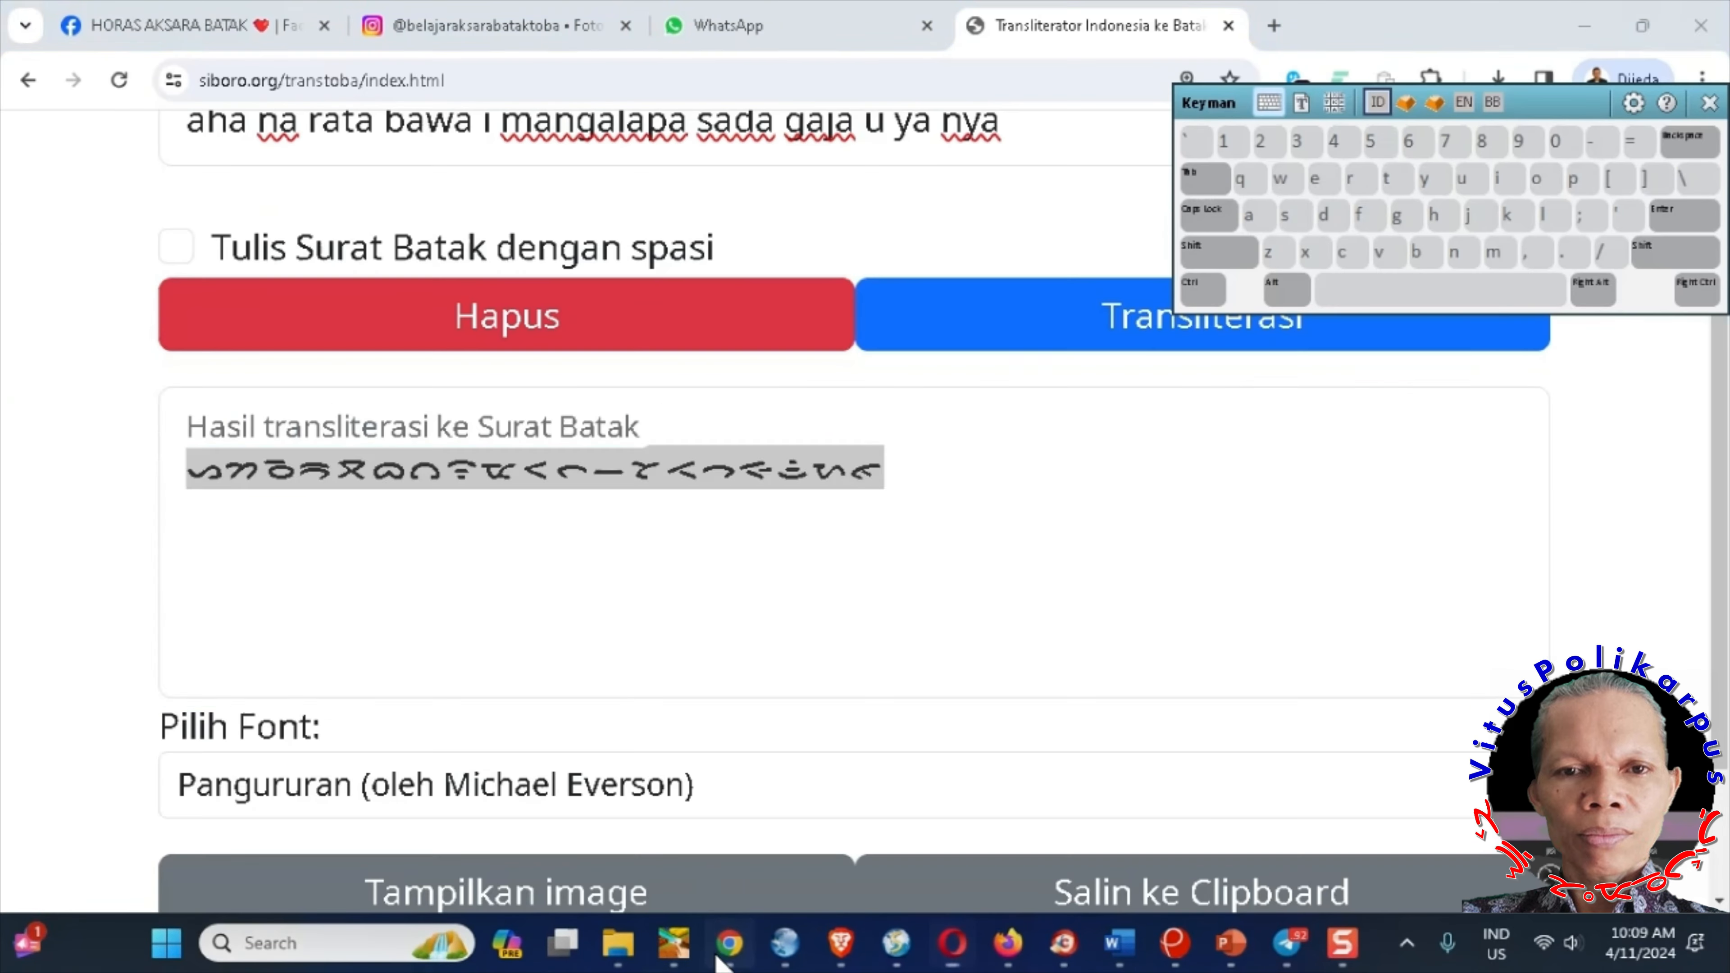
scroll(618, 502, "up", 2)
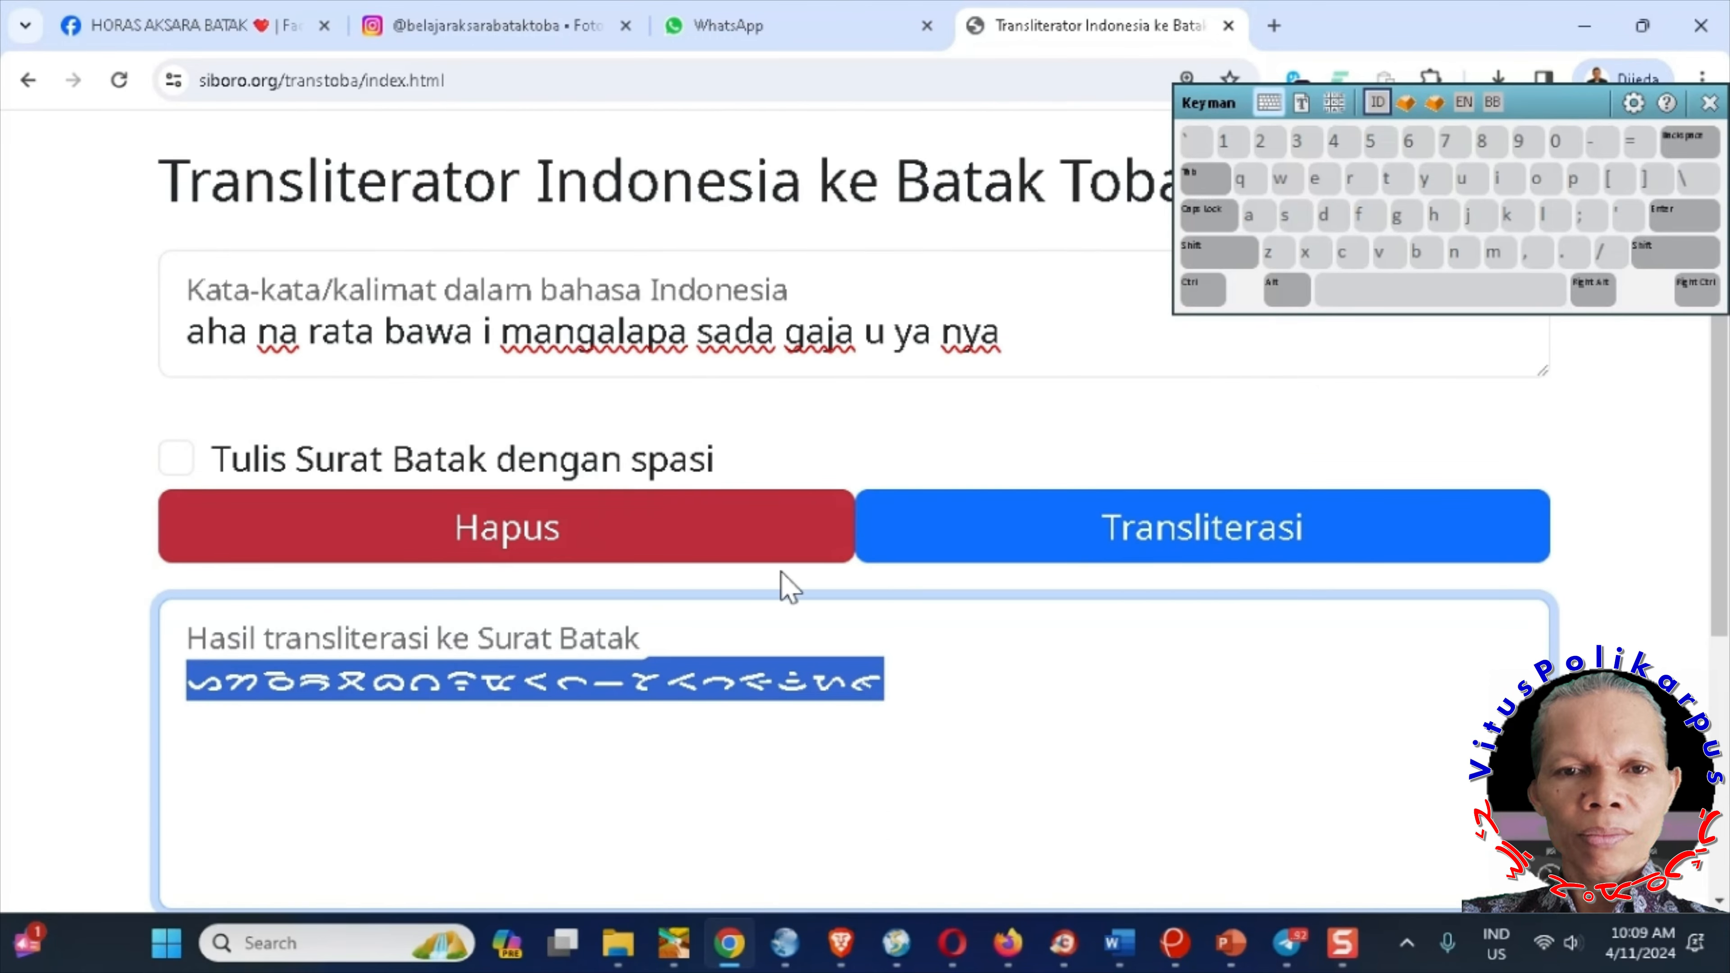
scroll(767, 589, "down", 5)
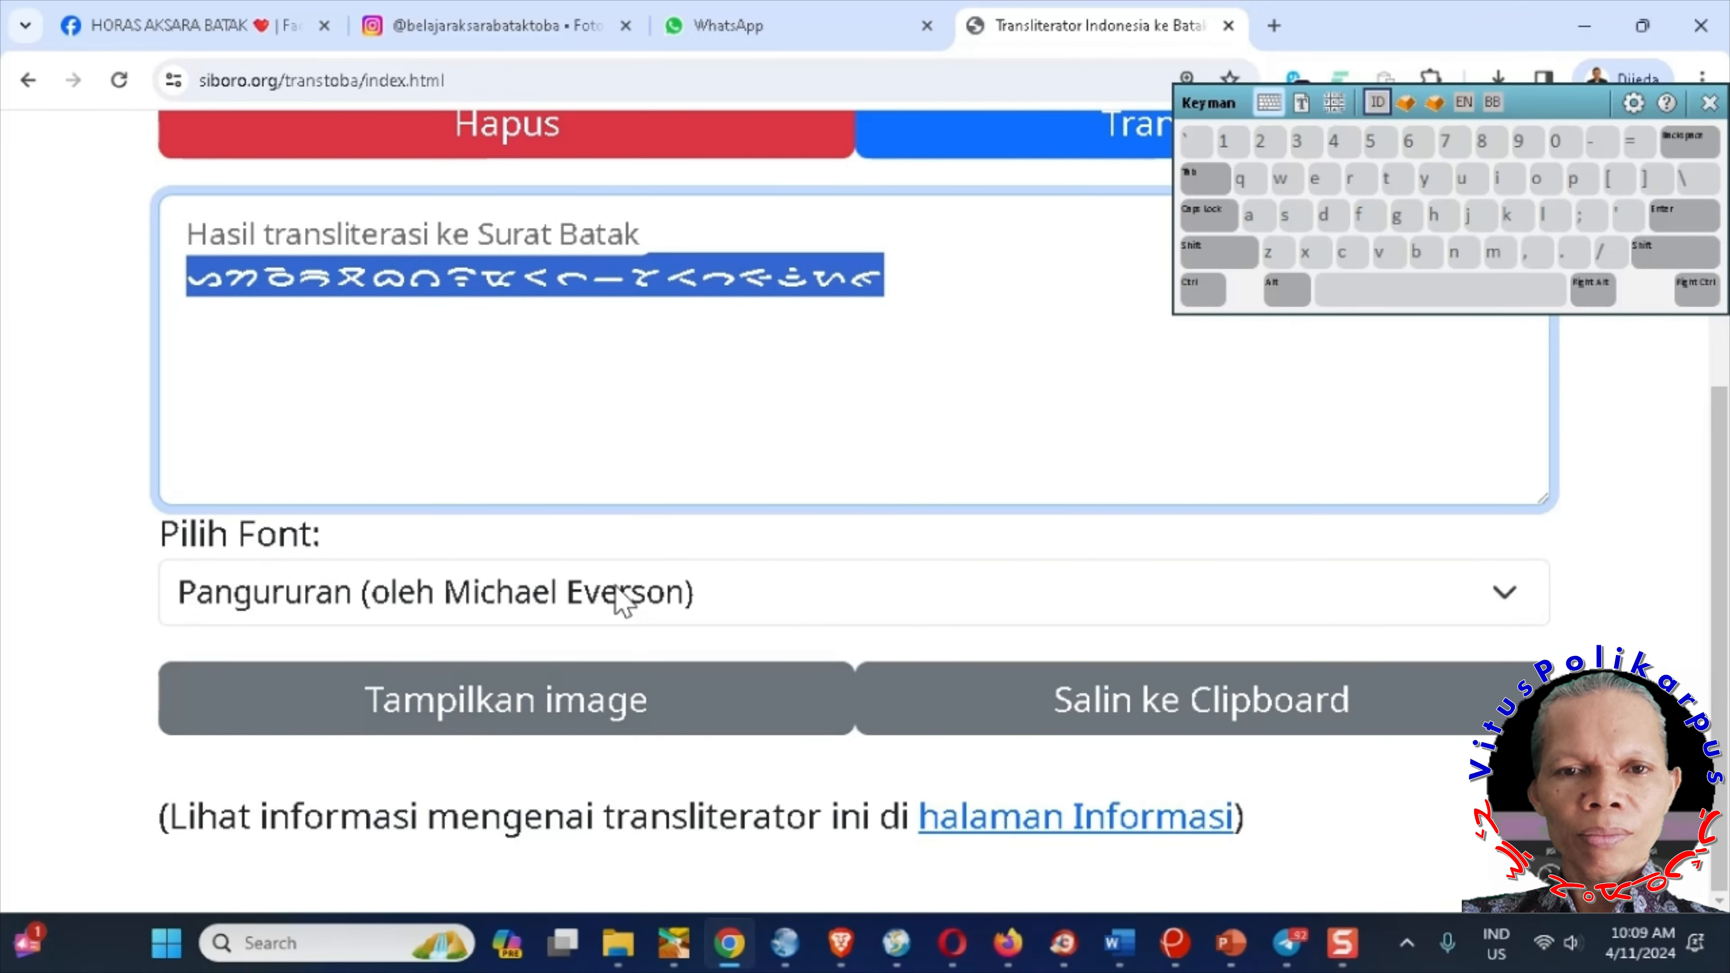
left_click(620, 600)
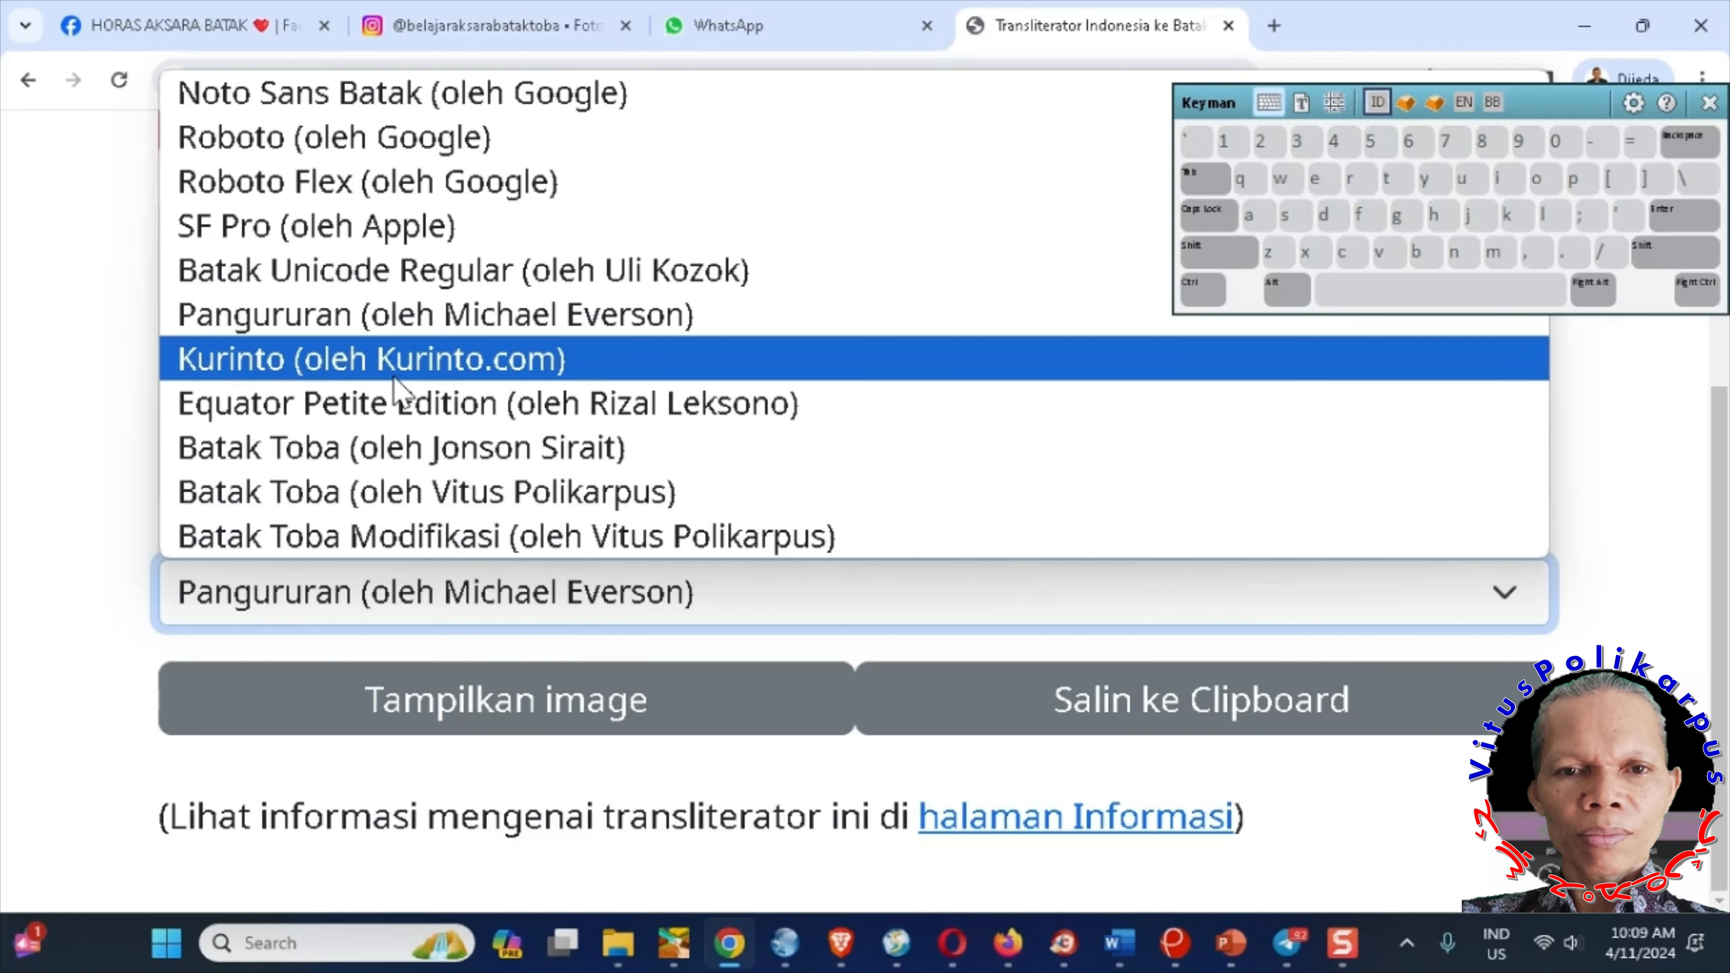
left_click(393, 461)
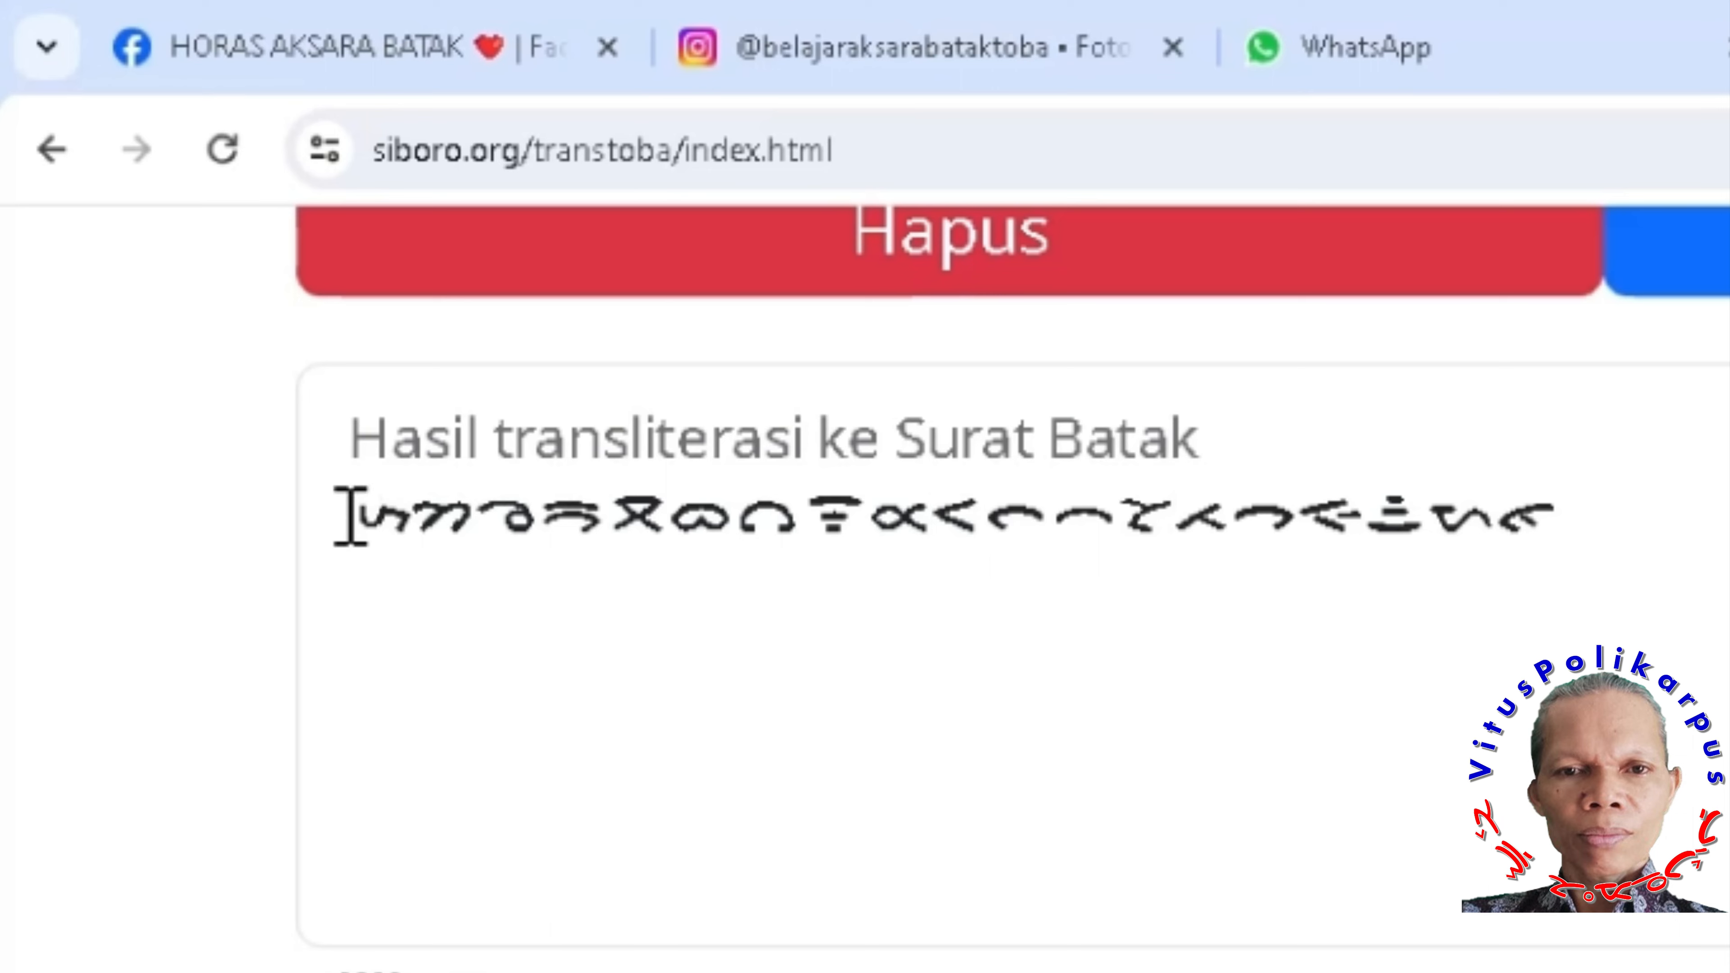
left_click_drag(186, 276, 396, 275)
left_click_drag(738, 513, 1397, 560)
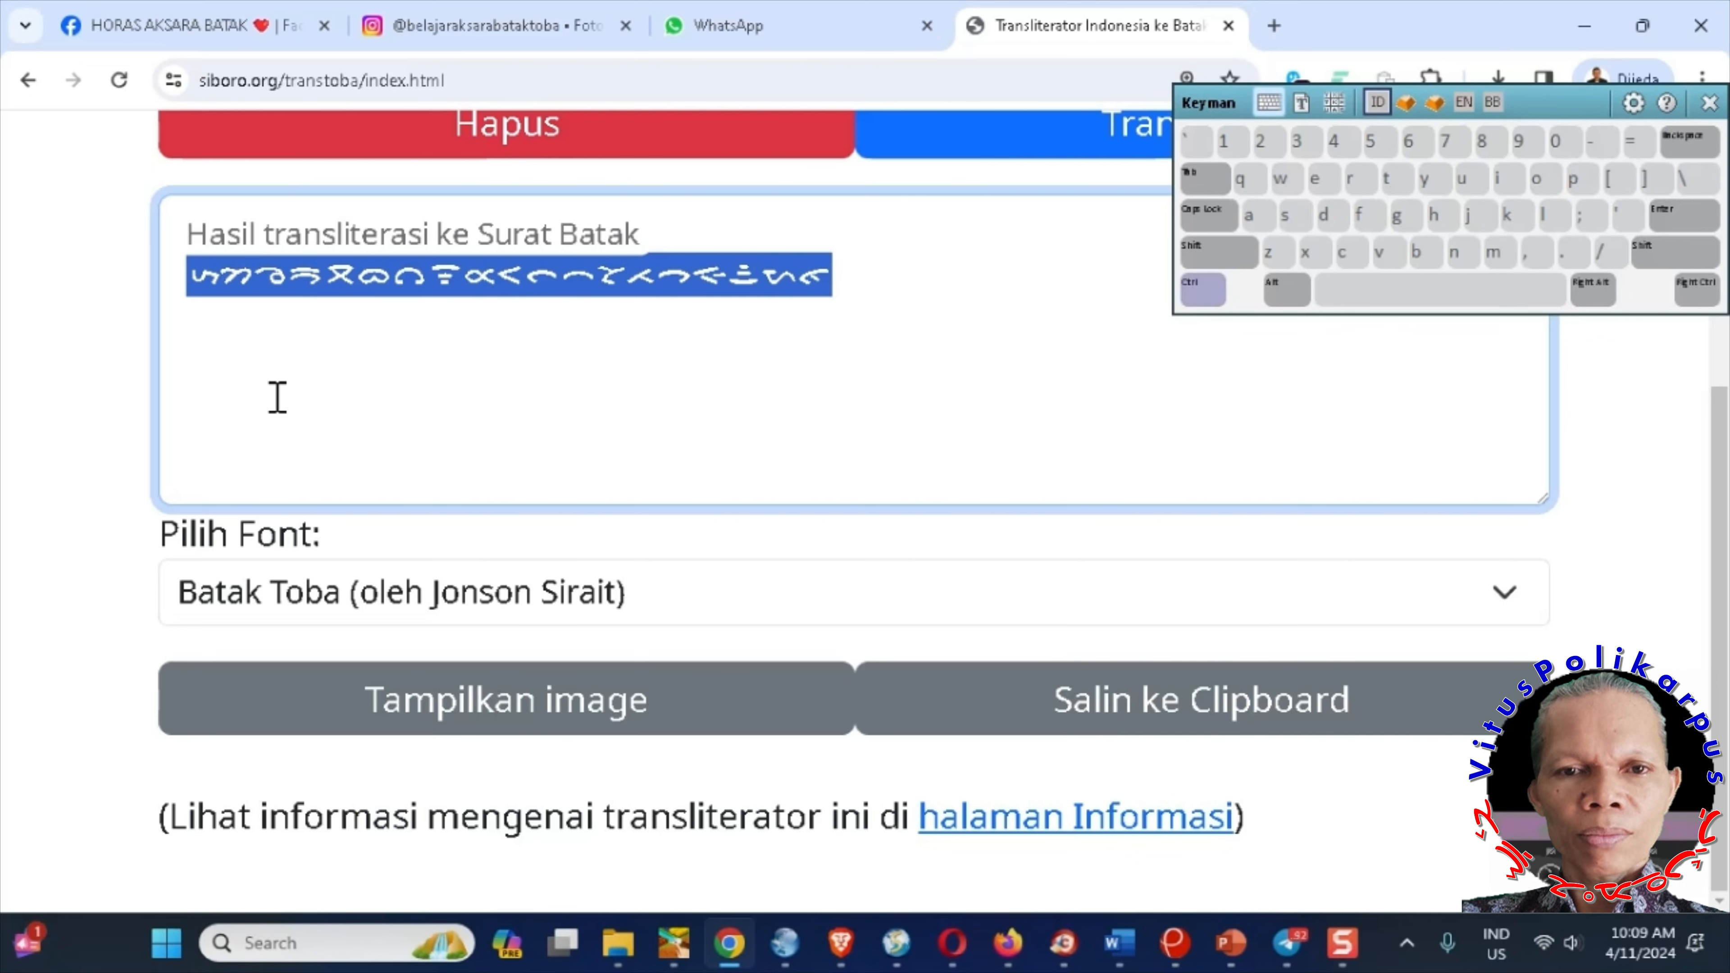
- Add a new line to the Blogger post in Opera and paste the latest Batak Toba transliteration there
left_click(952, 943)
key("Return")
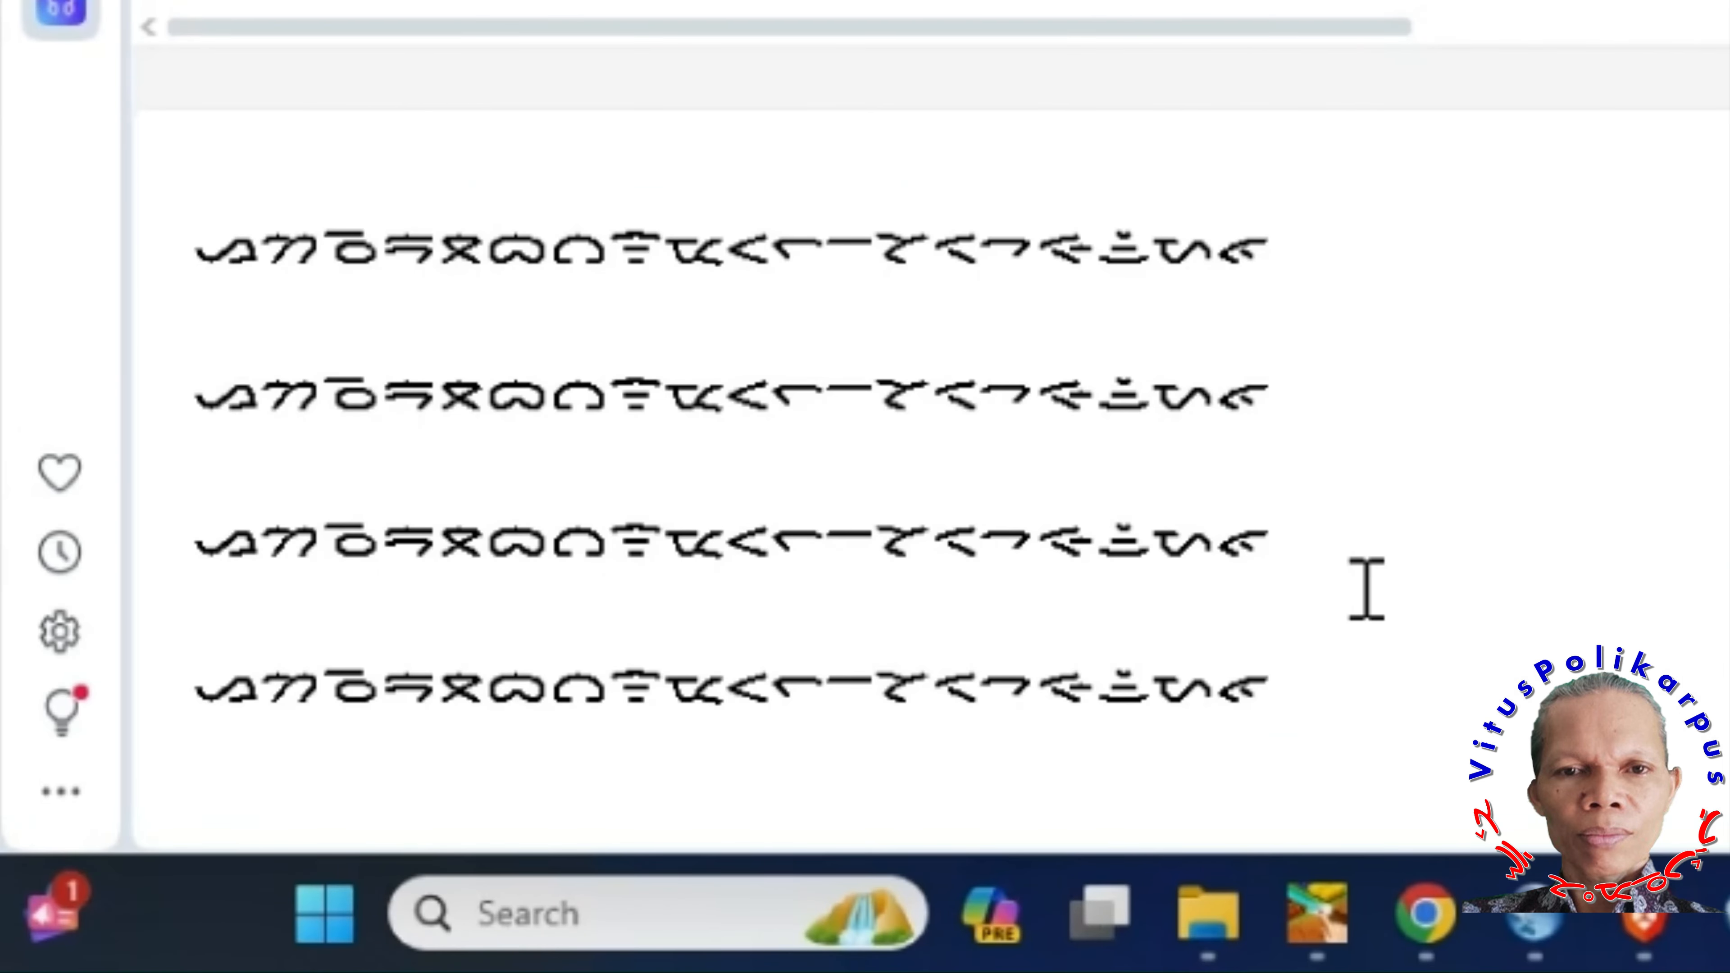
key("ctrl+v")
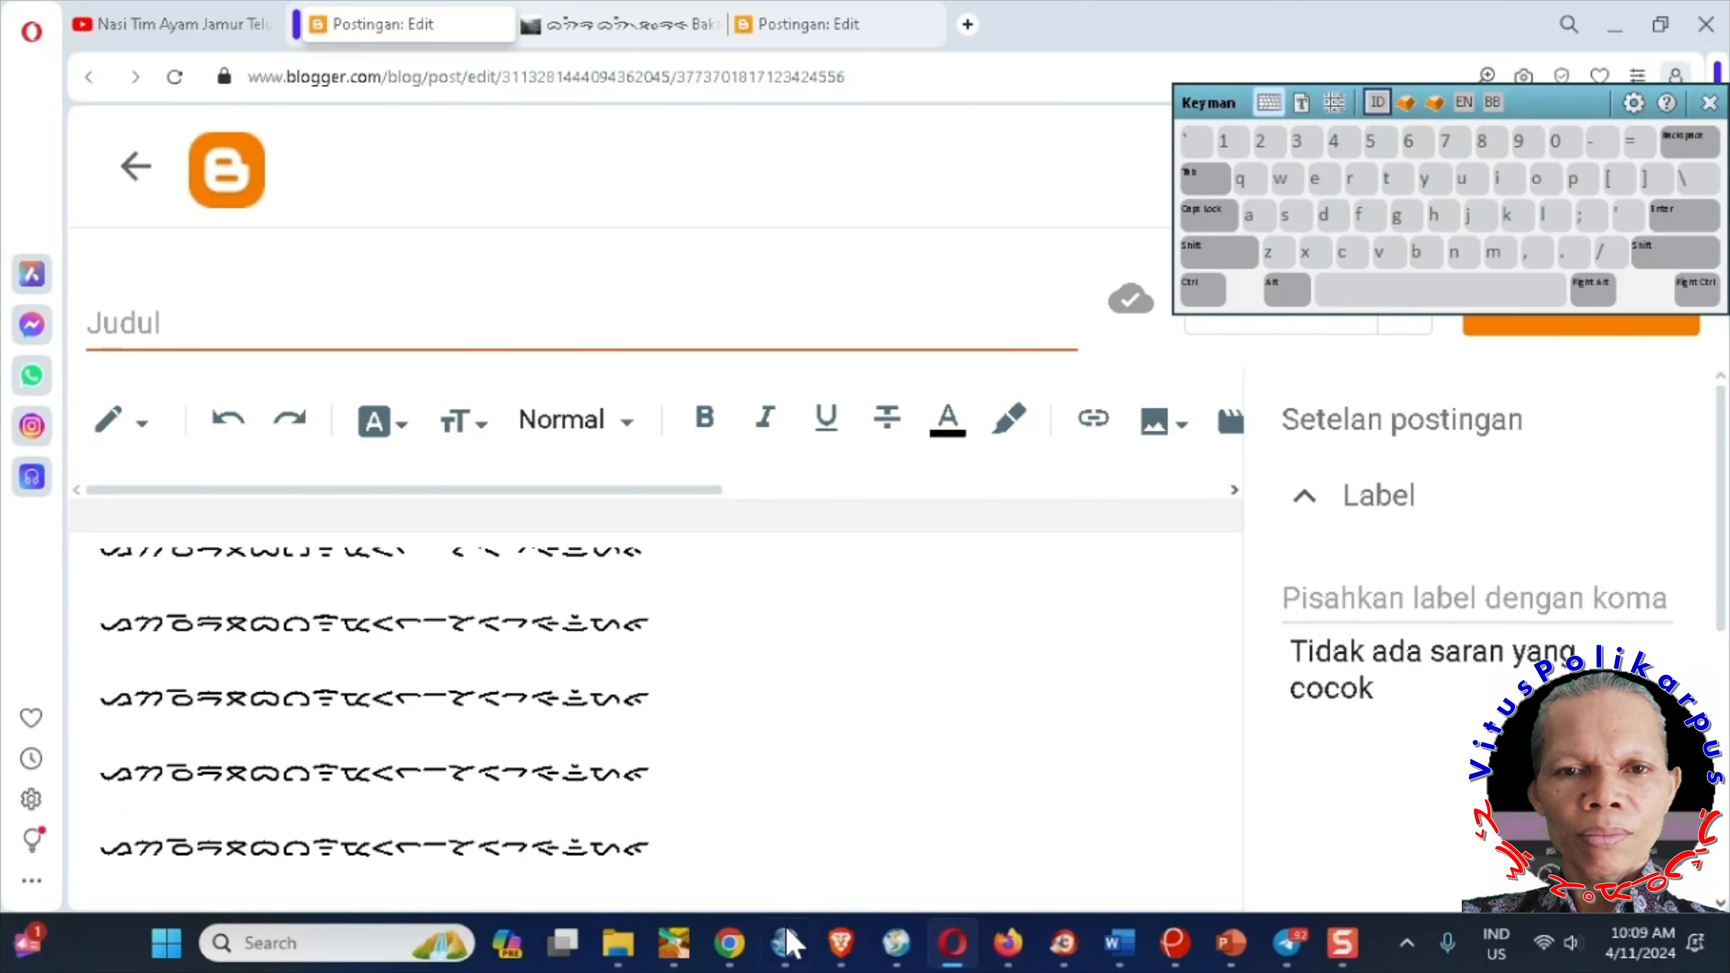
- Switch to Chrome, look over the transliterator's input and result, and open the WhatsApp Web page
left_click(729, 943)
scroll(653, 448, "up", 3)
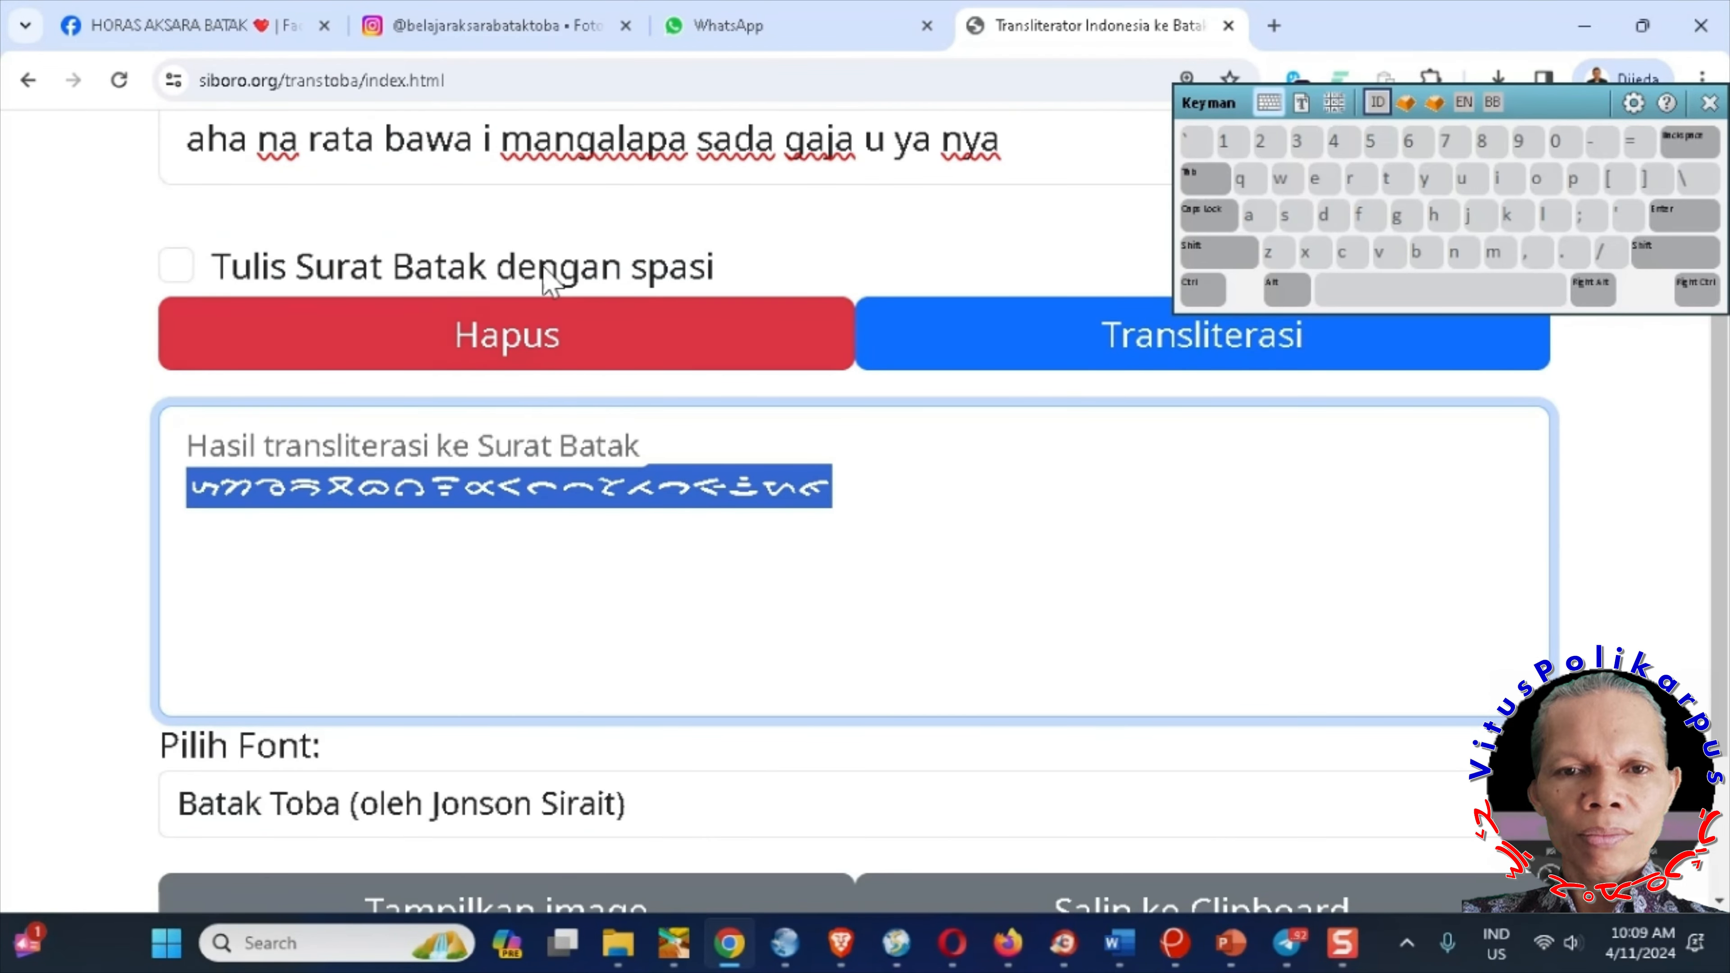
scroll(619, 531, "down", 3)
scroll(625, 545, "up", 6)
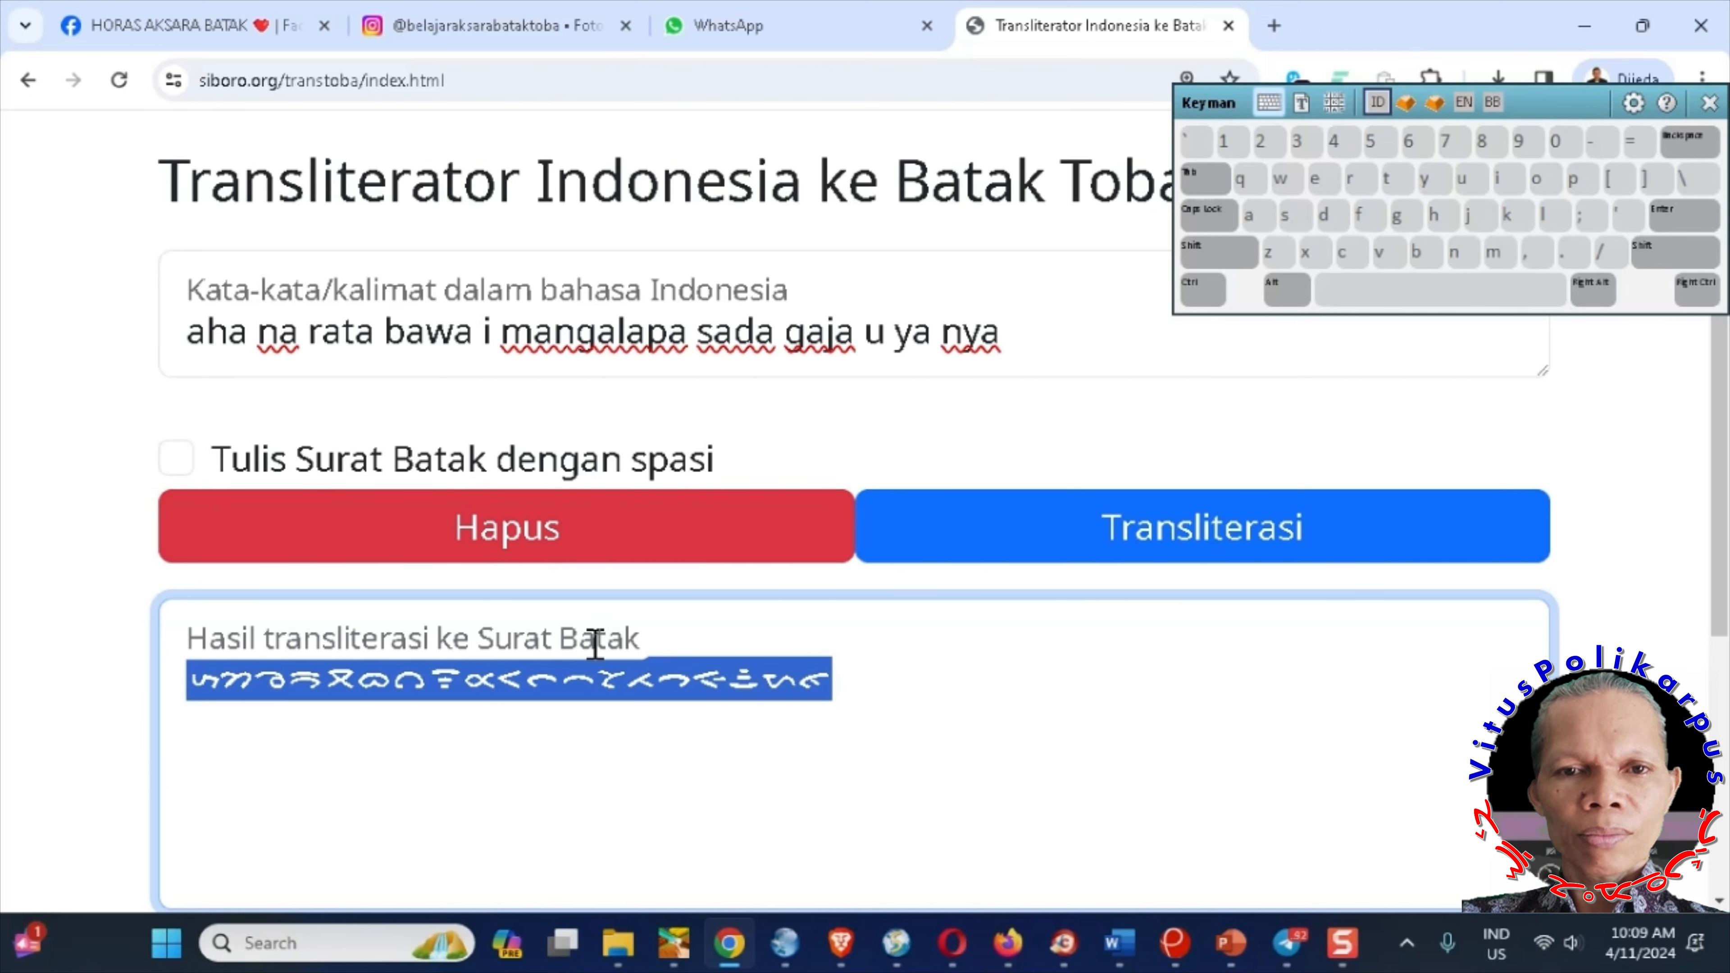
scroll(595, 644, "down", 3)
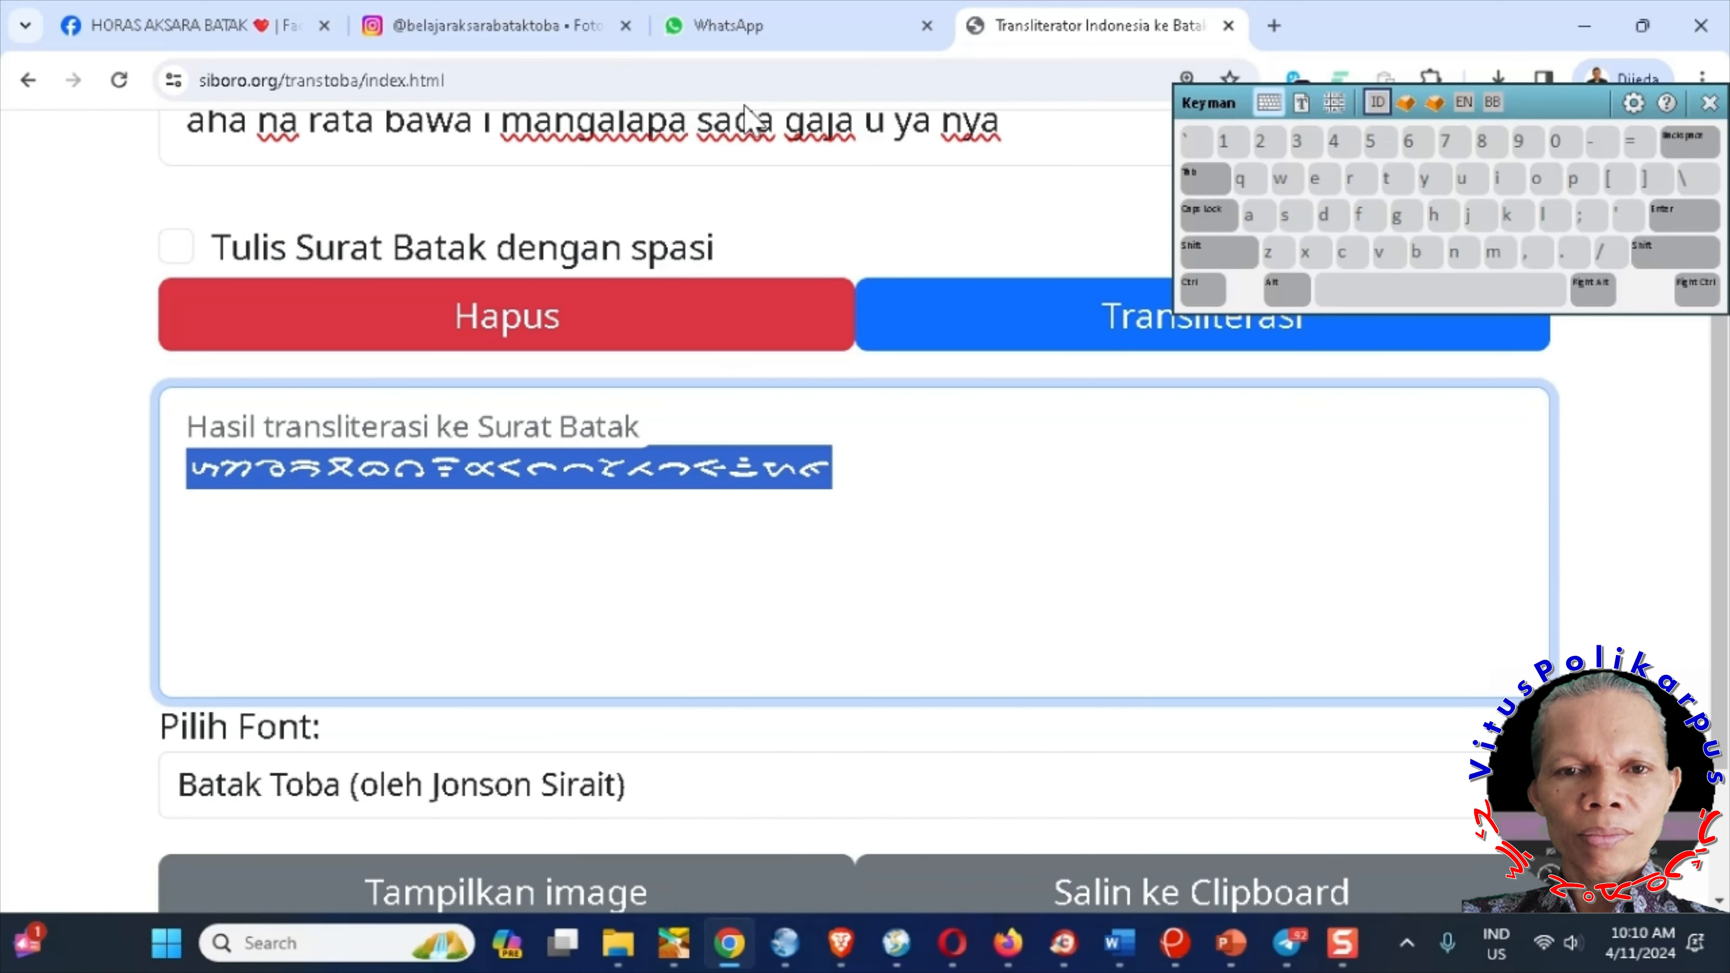
left_click(749, 25)
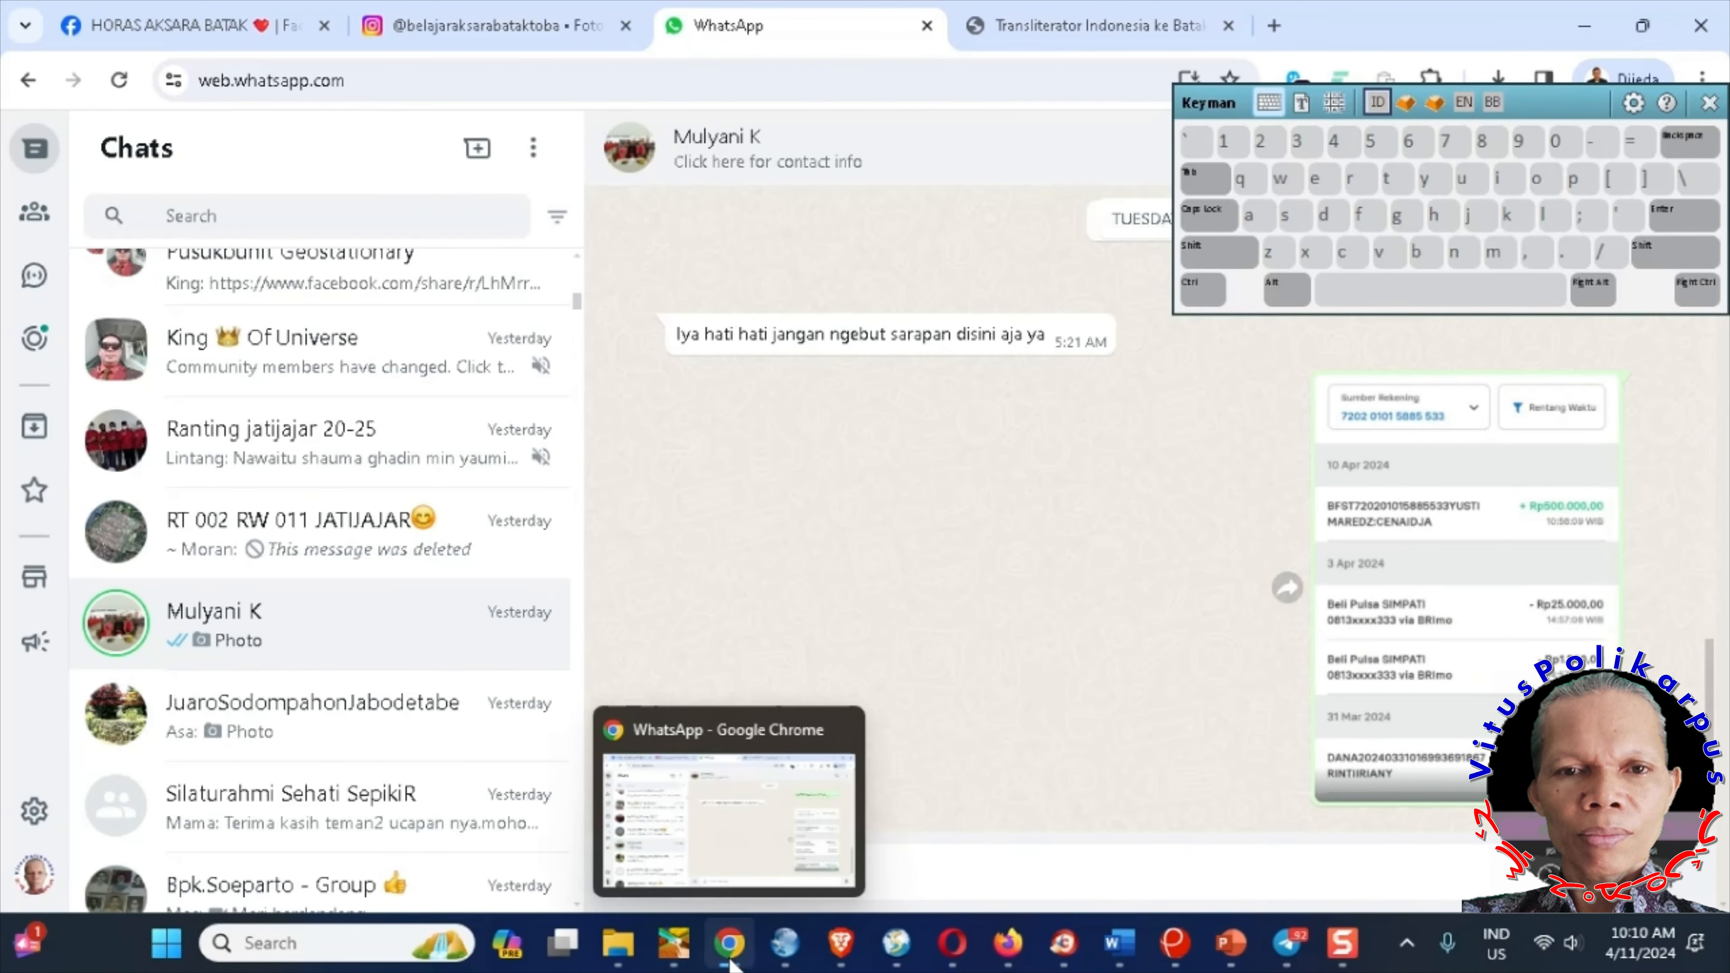
- Check the selected transliterator result, then paste it into the open WhatsApp chat and send it
left_click(1077, 28)
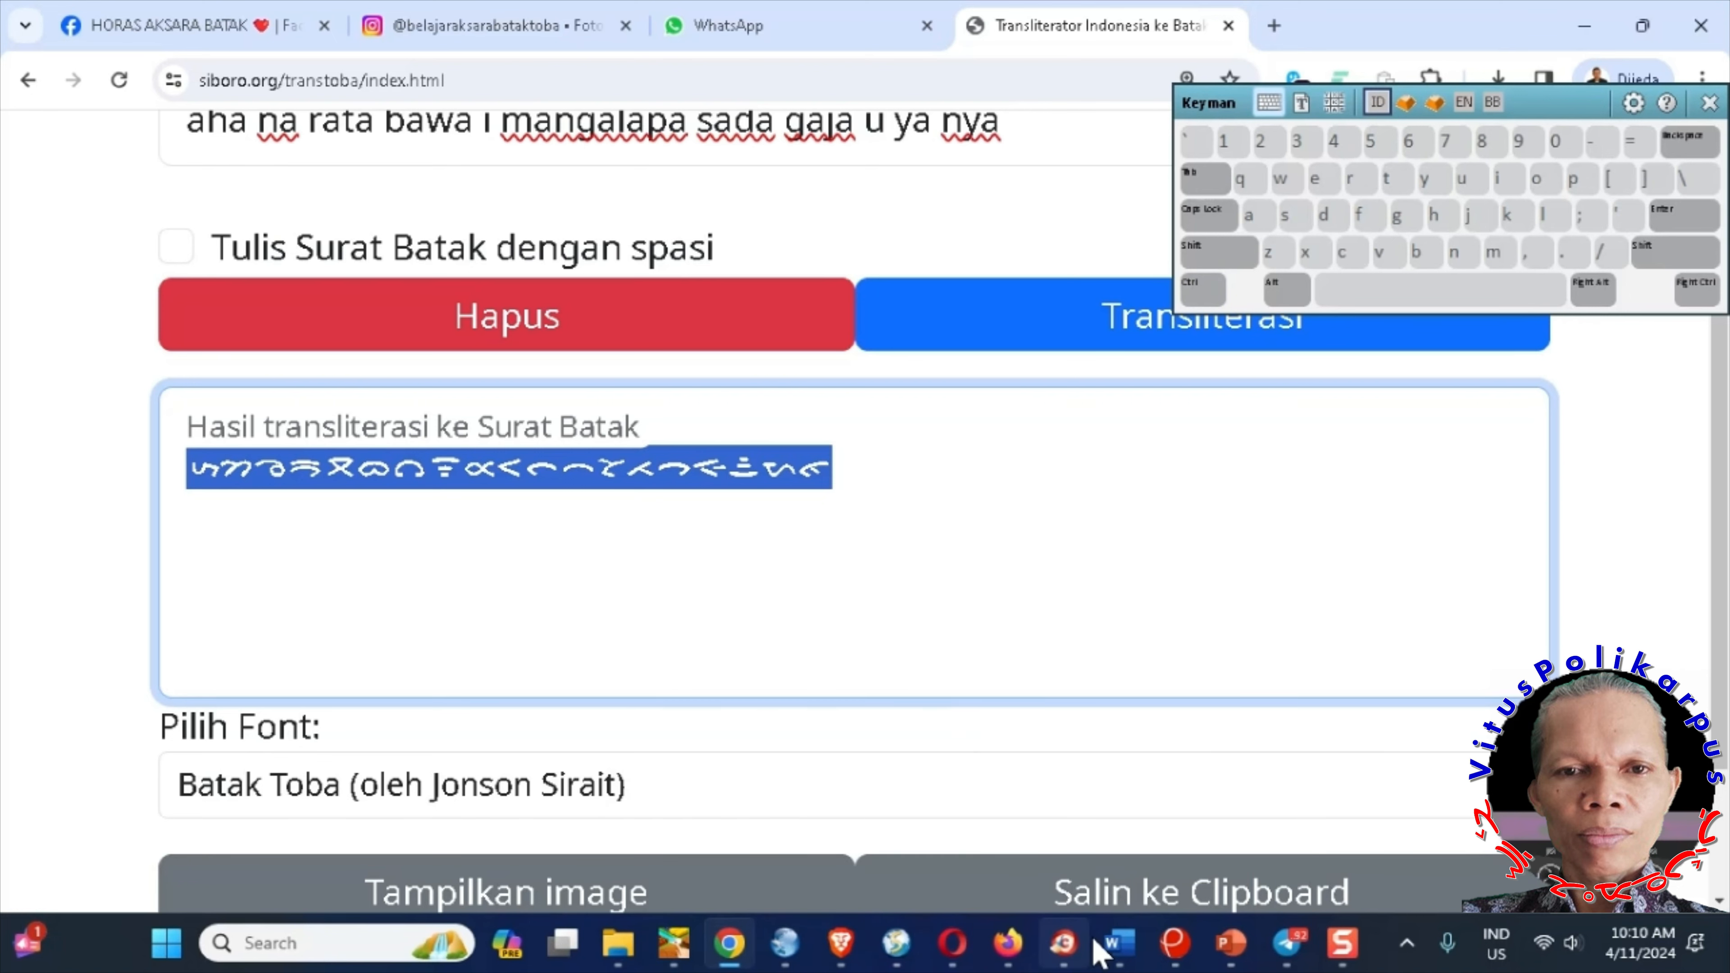
left_click(817, 28)
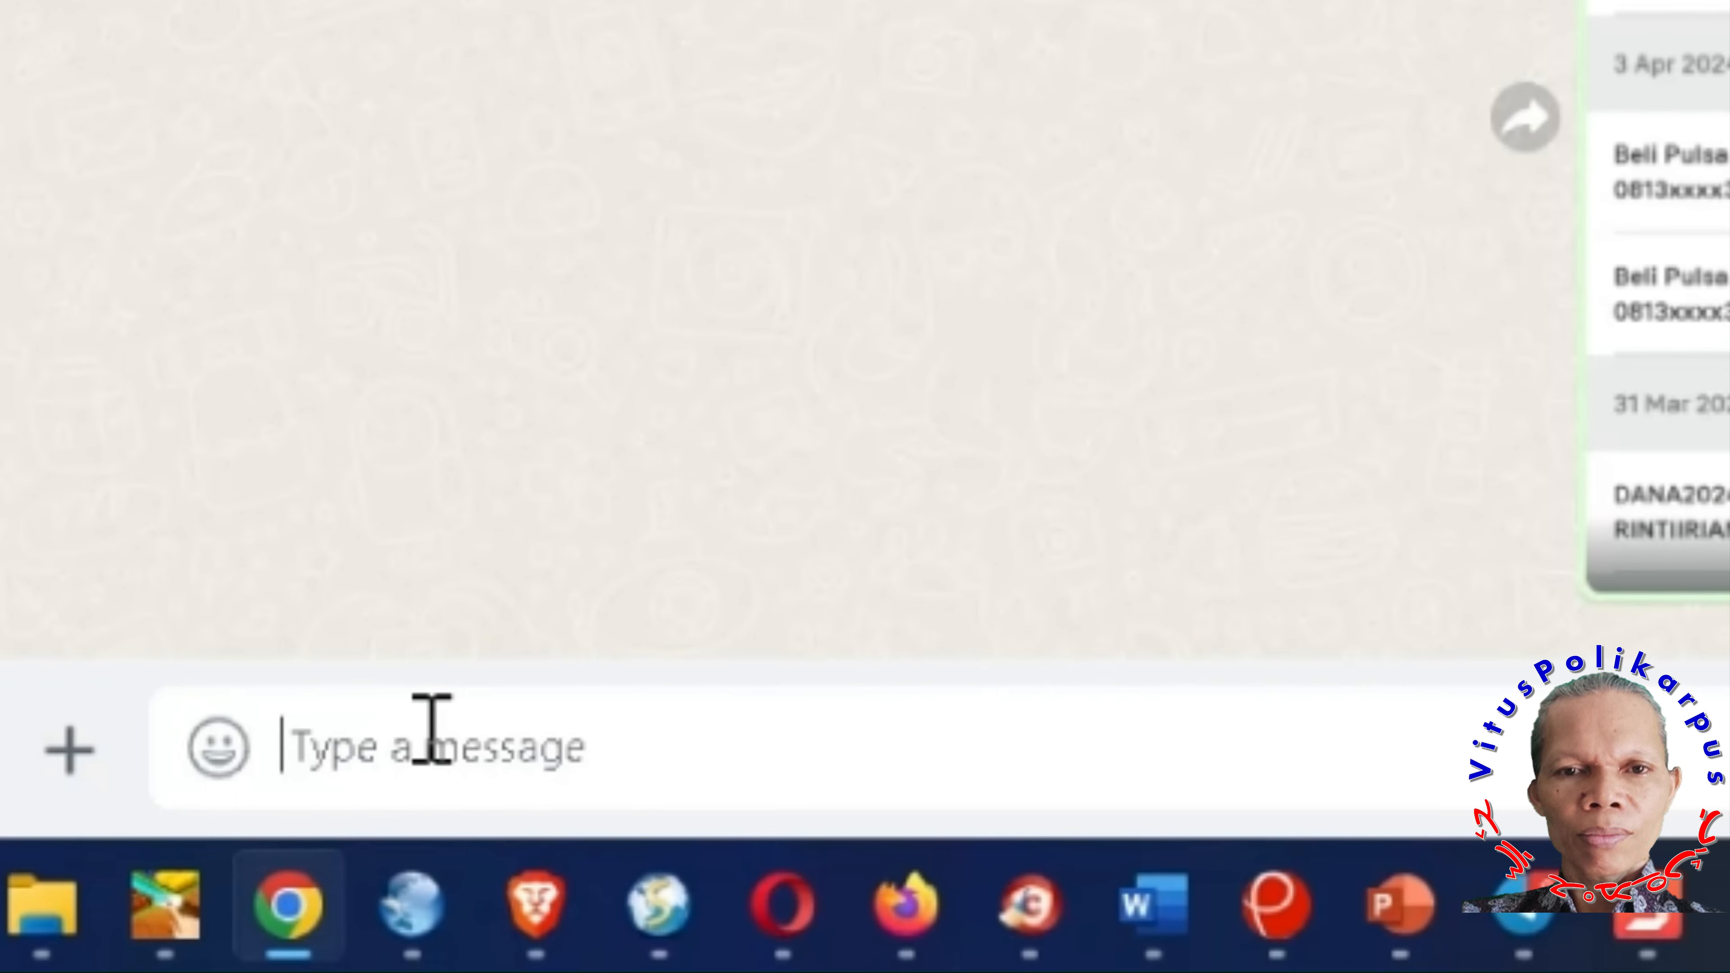
key("ctrl+v")
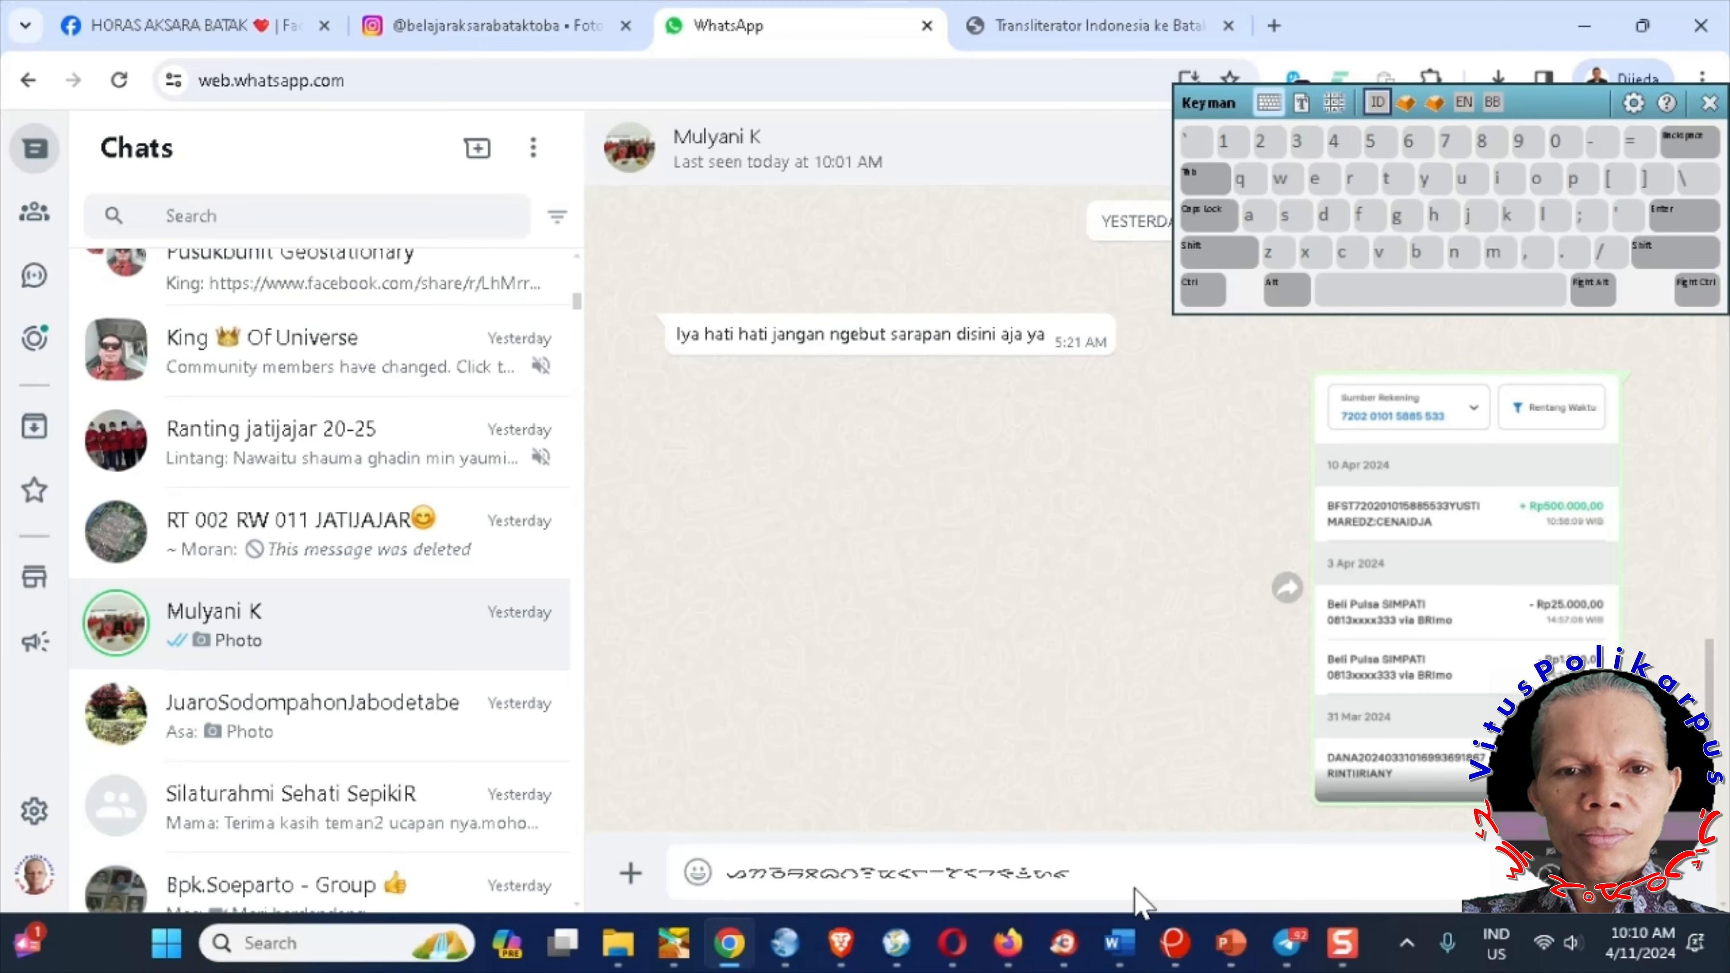
key("Return")
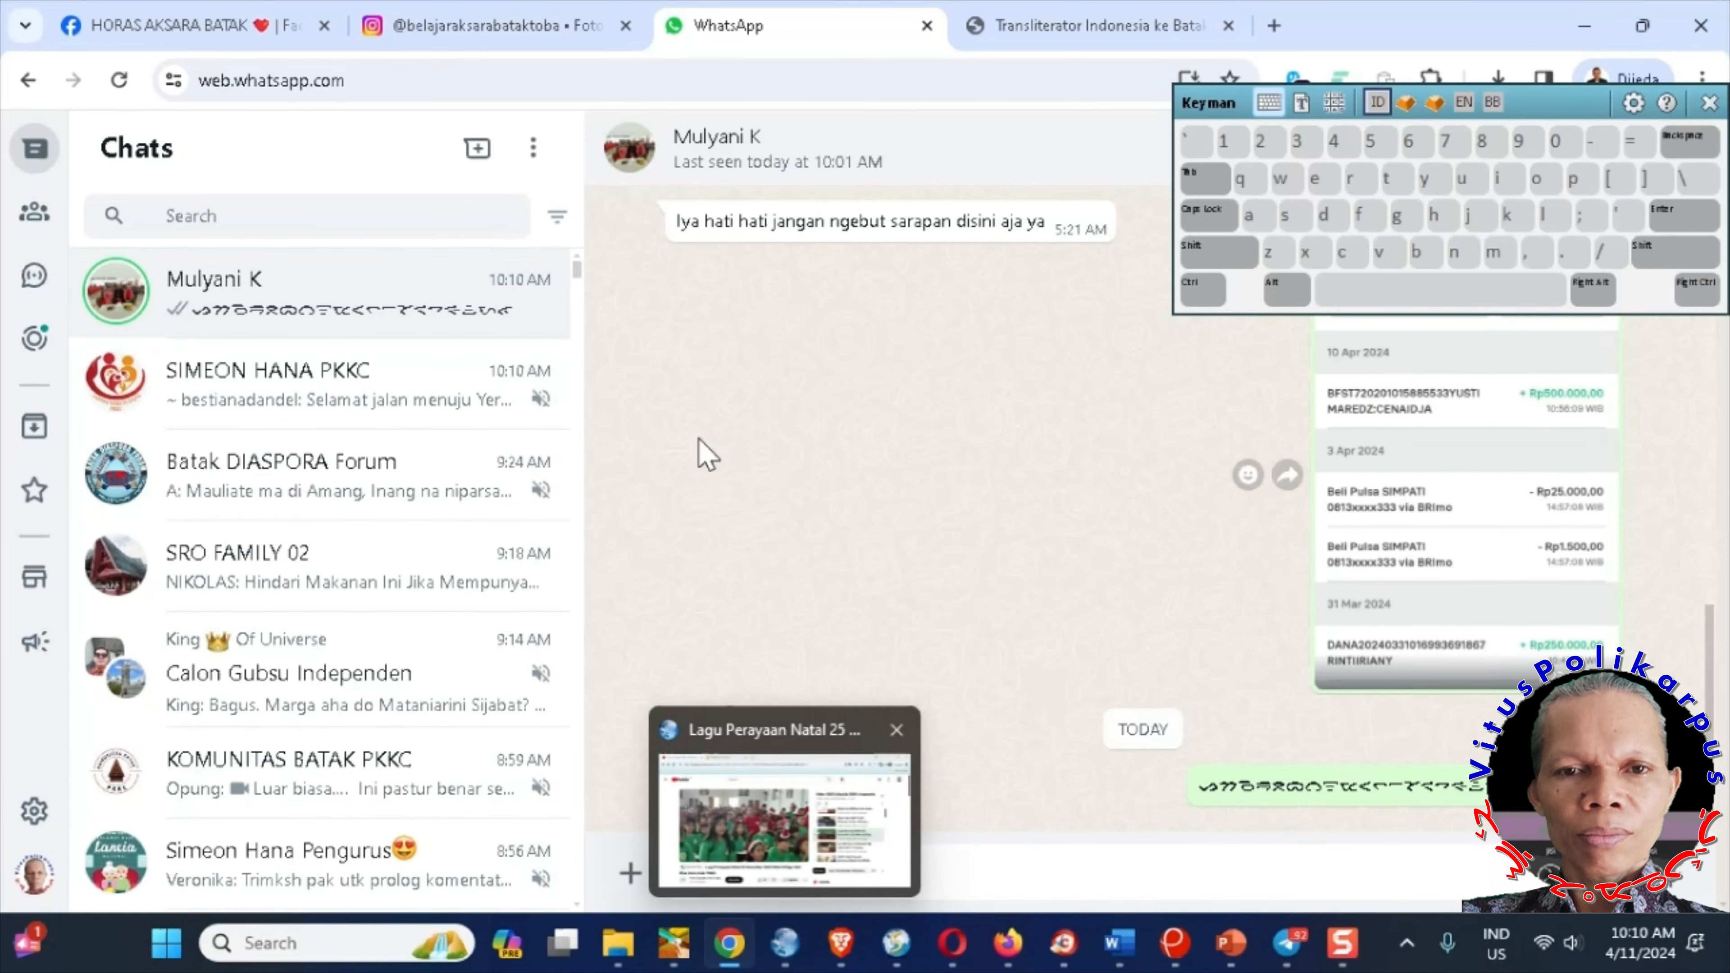
- Set the transliterator's font to Noto Sans Batak and send the resulting Batak text in the open WhatsApp chat
left_click(1037, 31)
left_click(568, 778)
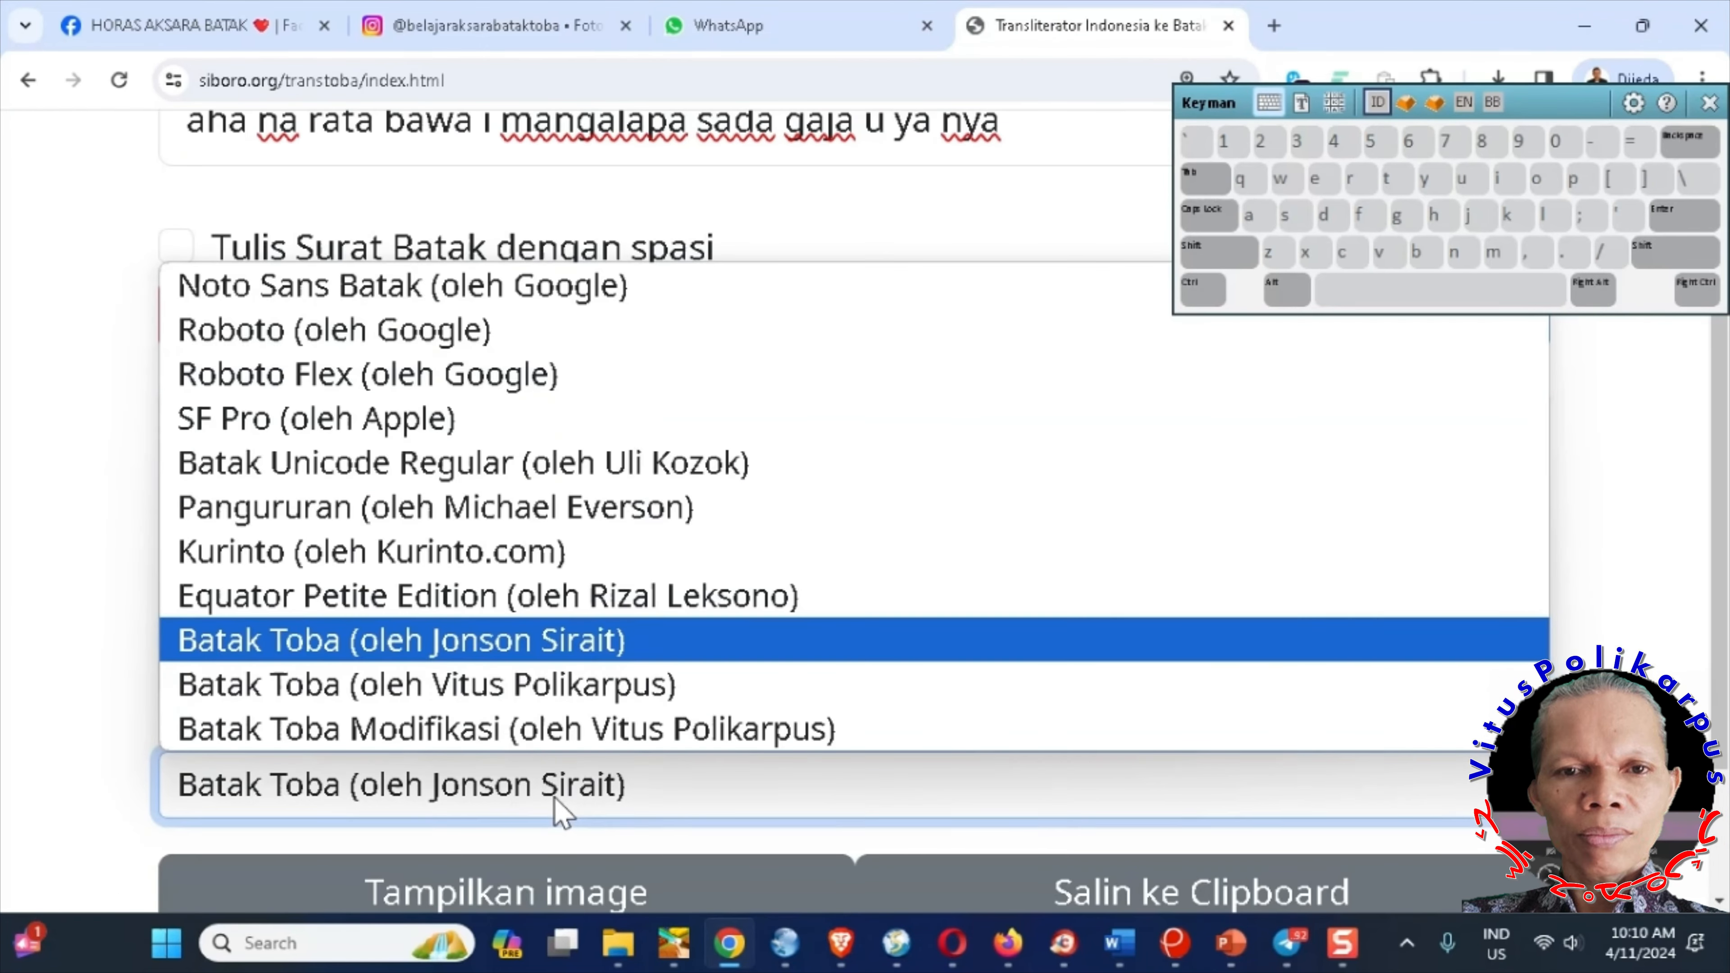
left_click(475, 302)
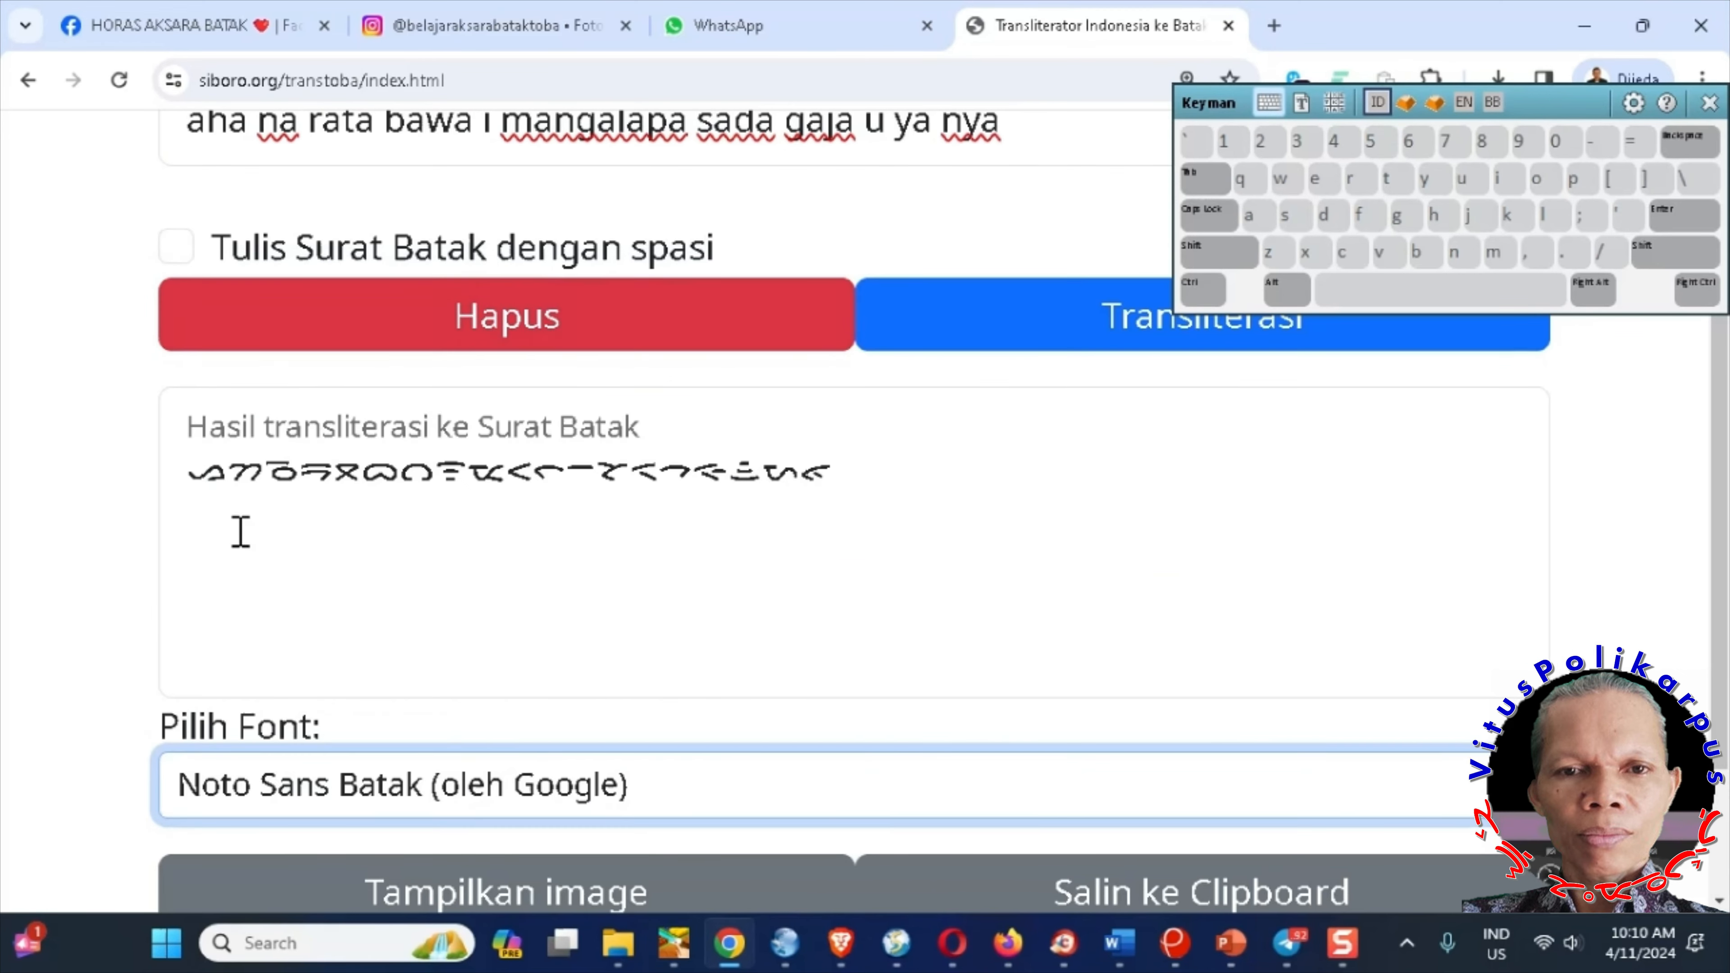
left_click_drag(204, 480, 804, 471)
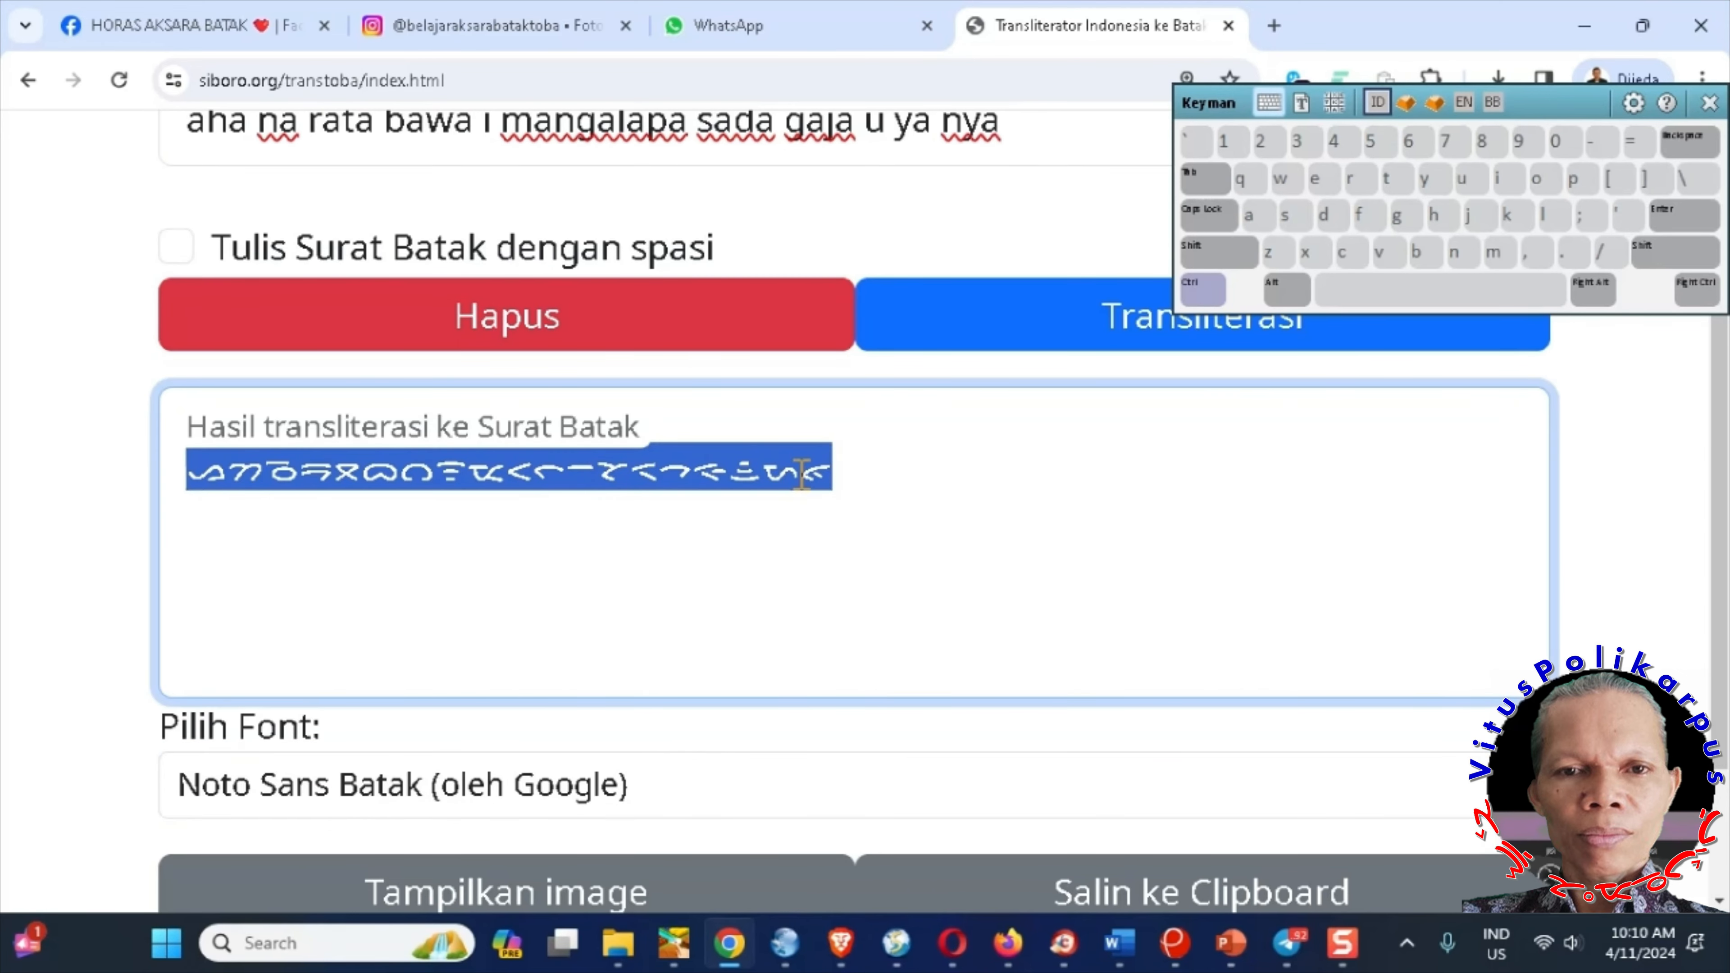
left_click(732, 28)
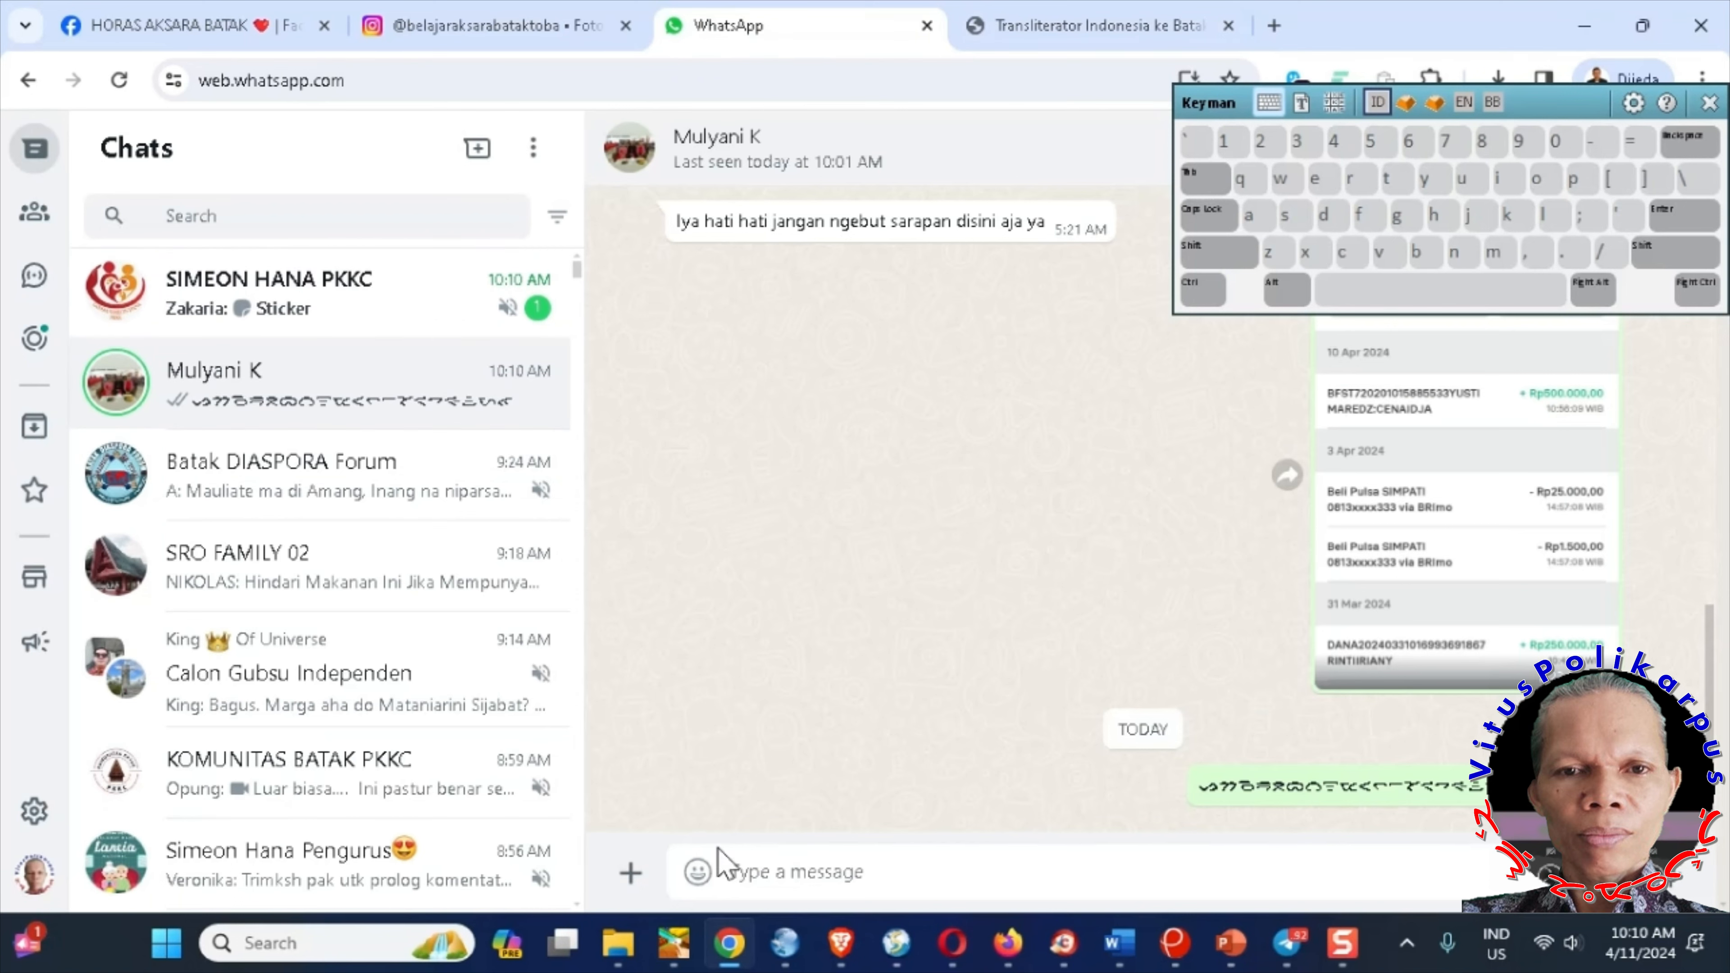
key("ctrl+v")
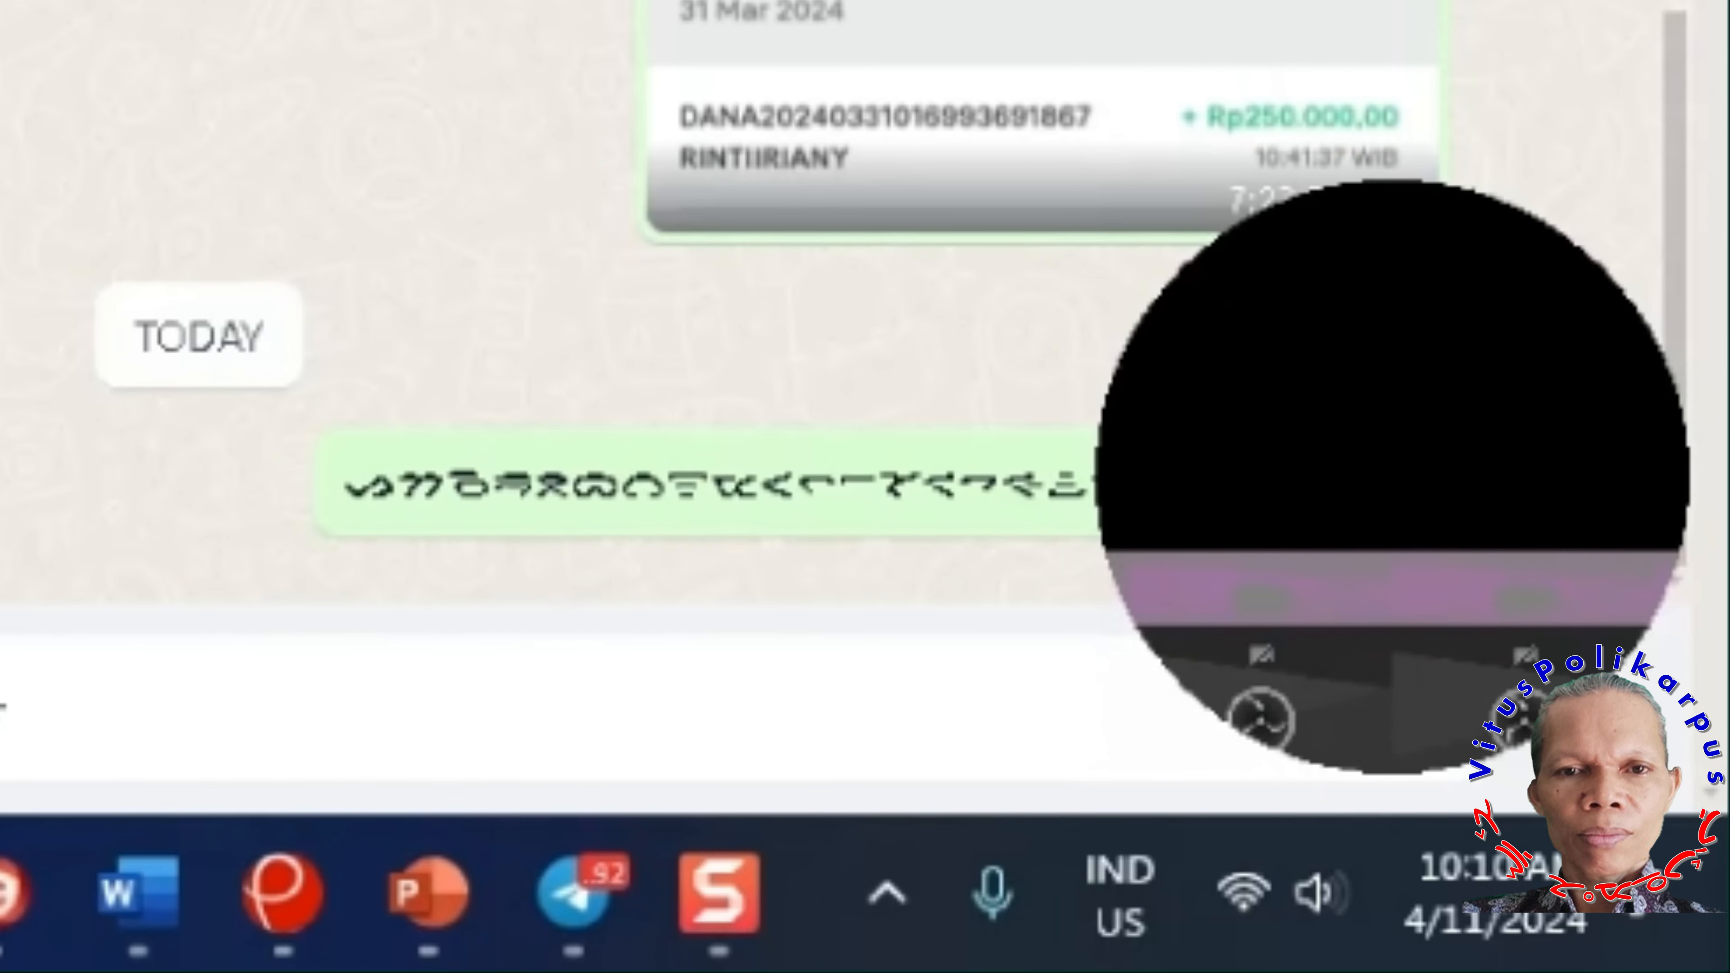
key("Return")
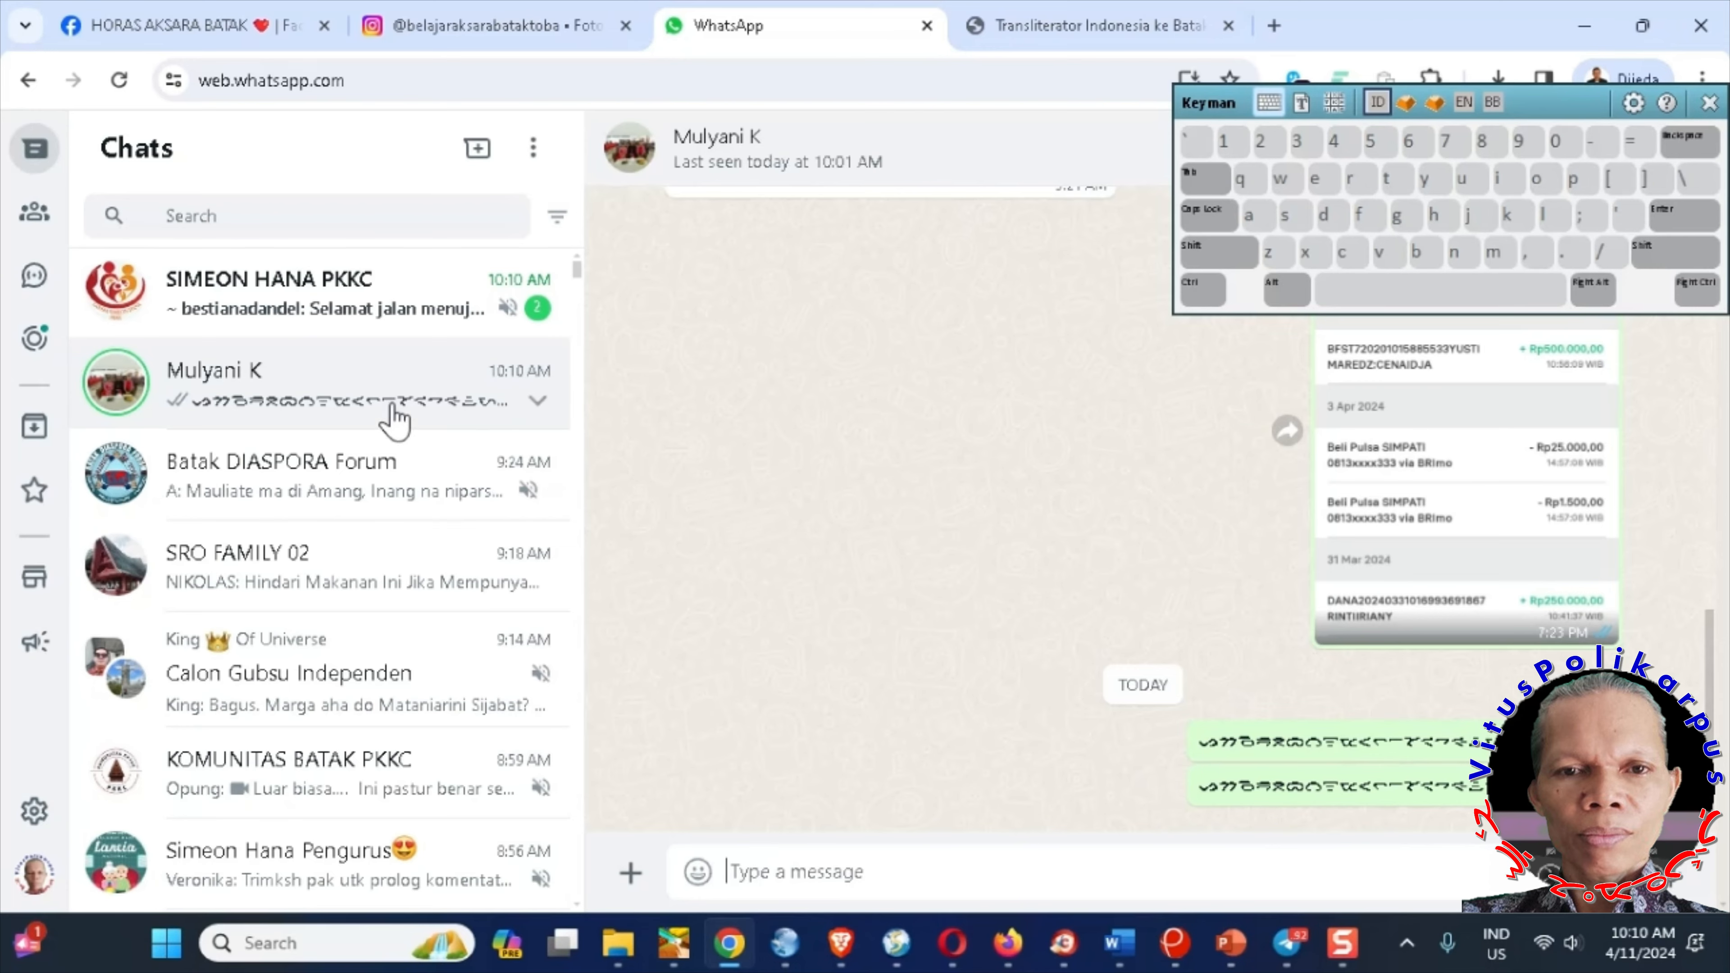
- Change the transliterator's font to Batak Toba Modifikasi and send that result as a new message in the WhatsApp chat
left_click(1035, 29)
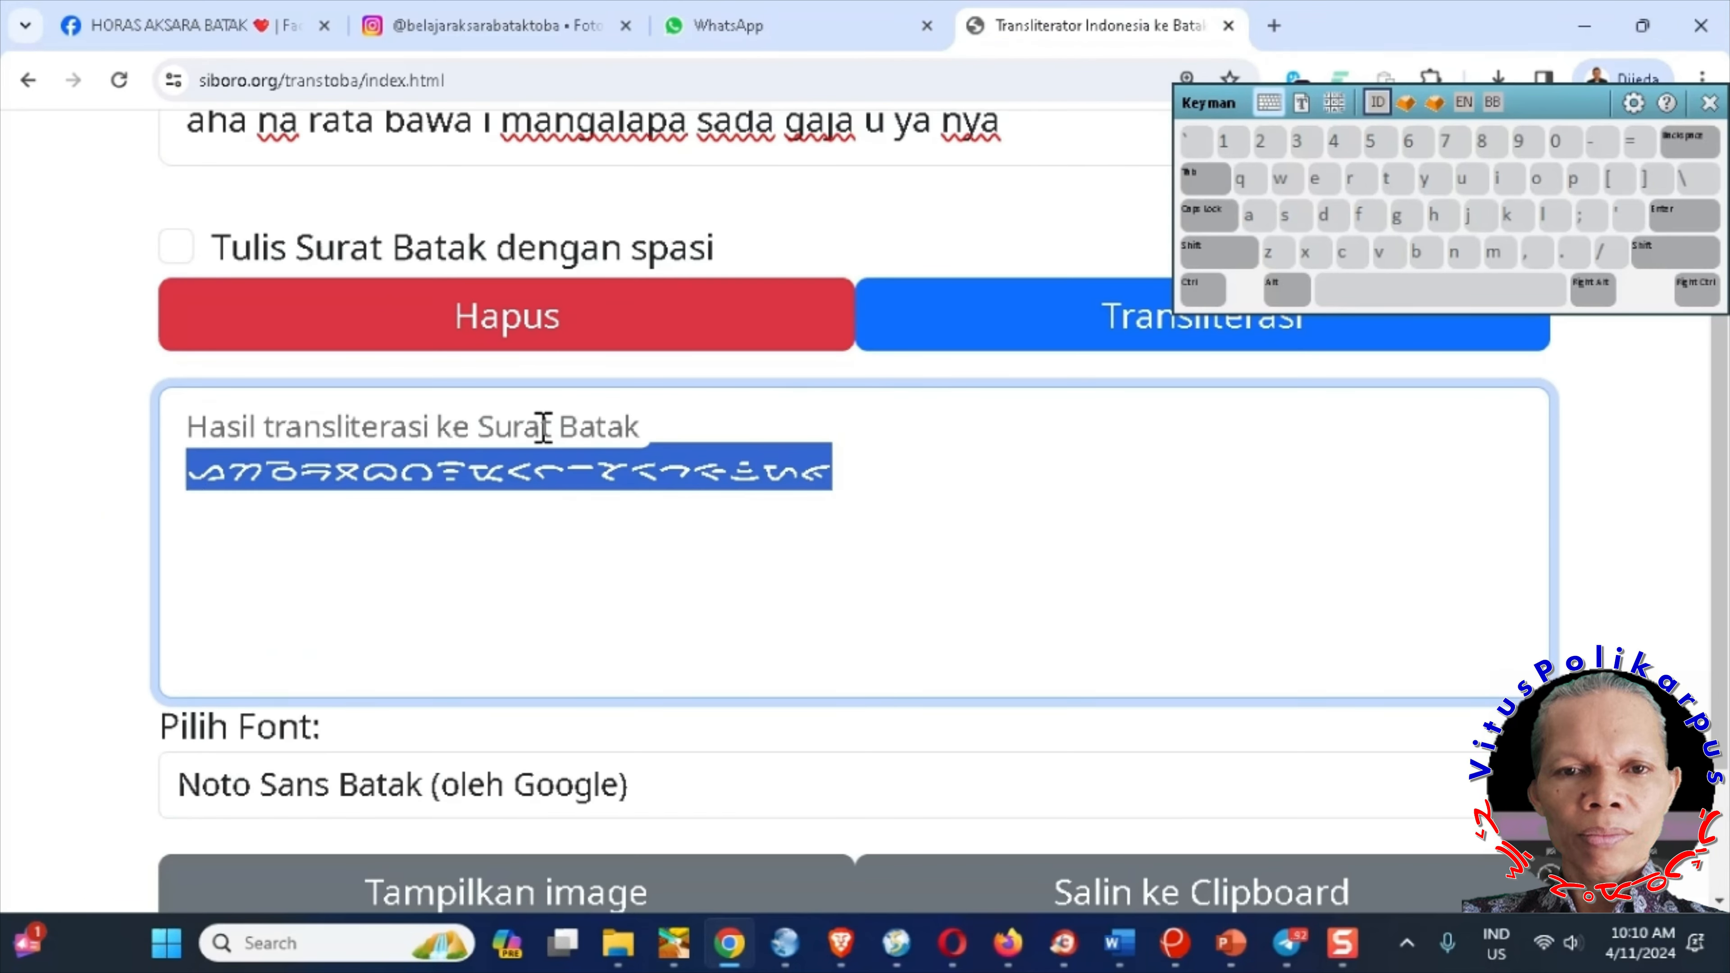
left_click(538, 794)
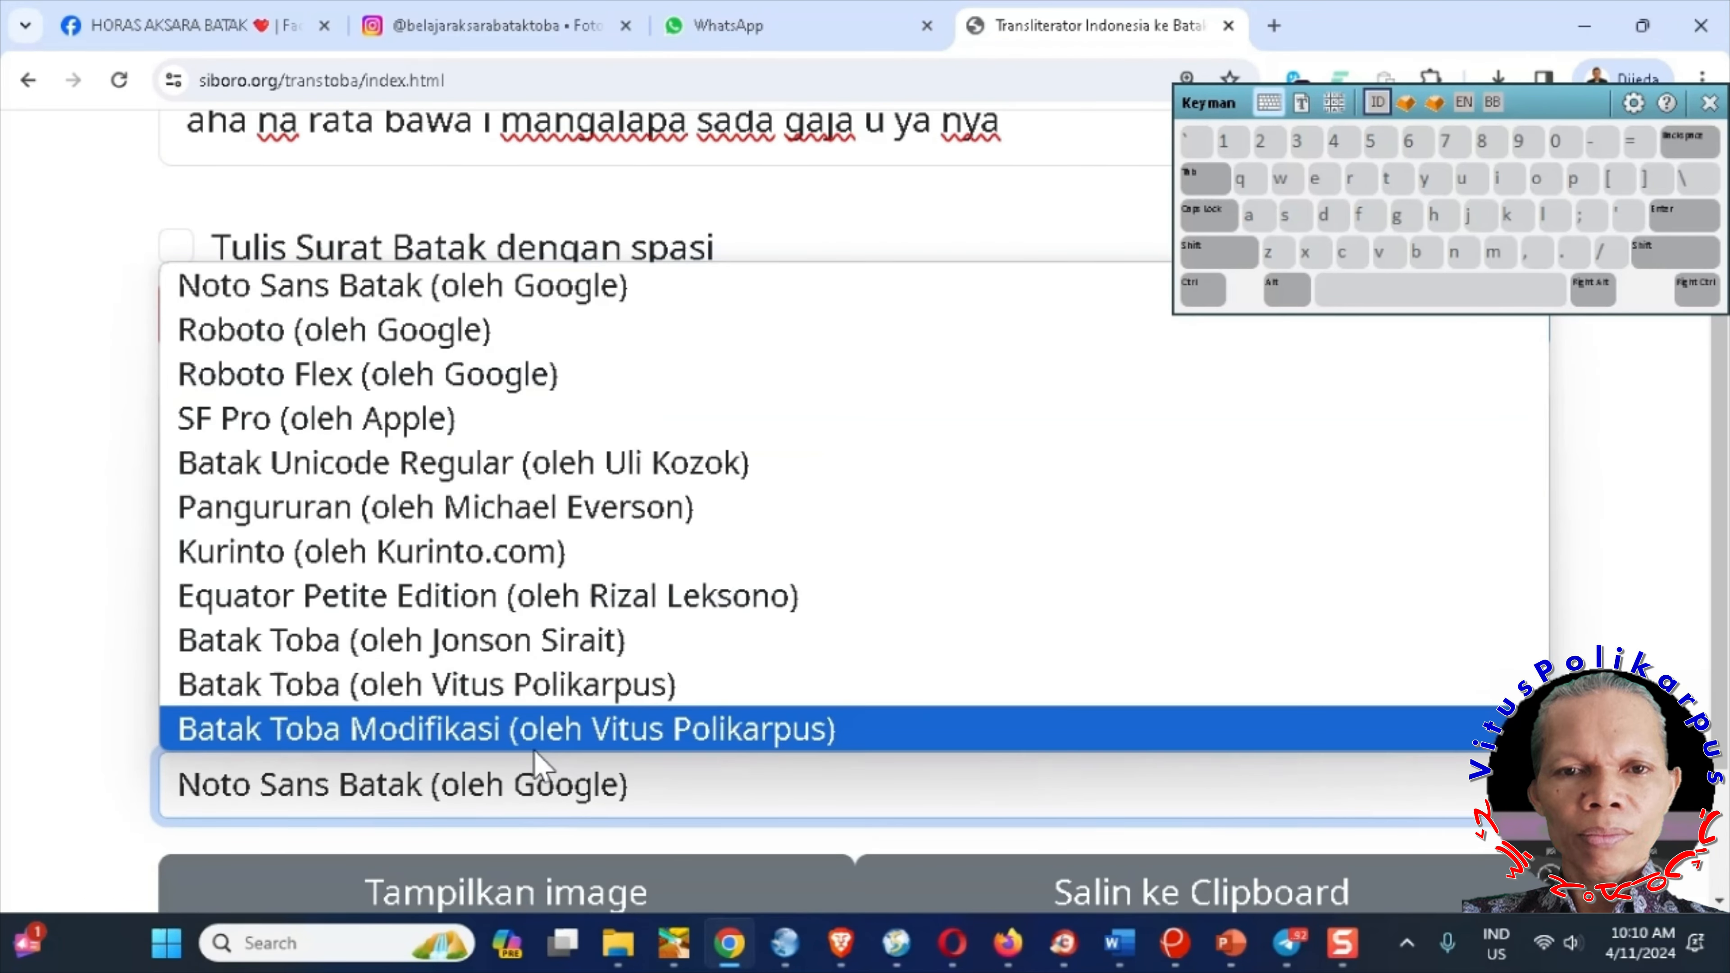
left_click(553, 729)
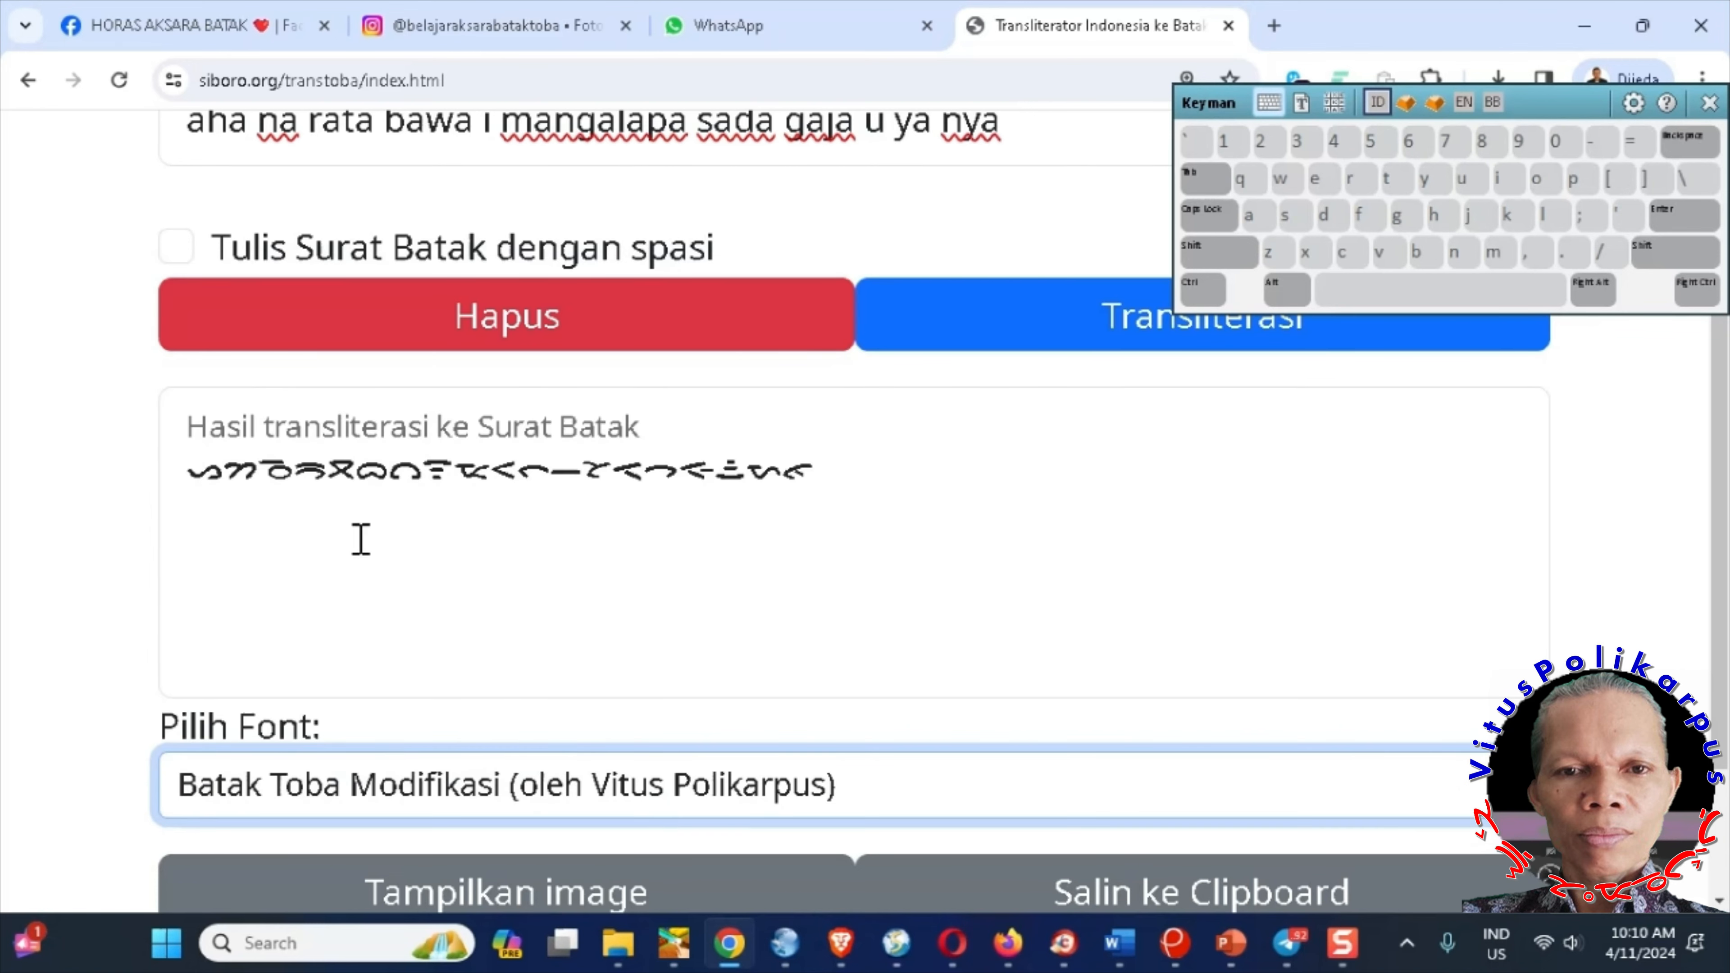
left_click(1109, 347)
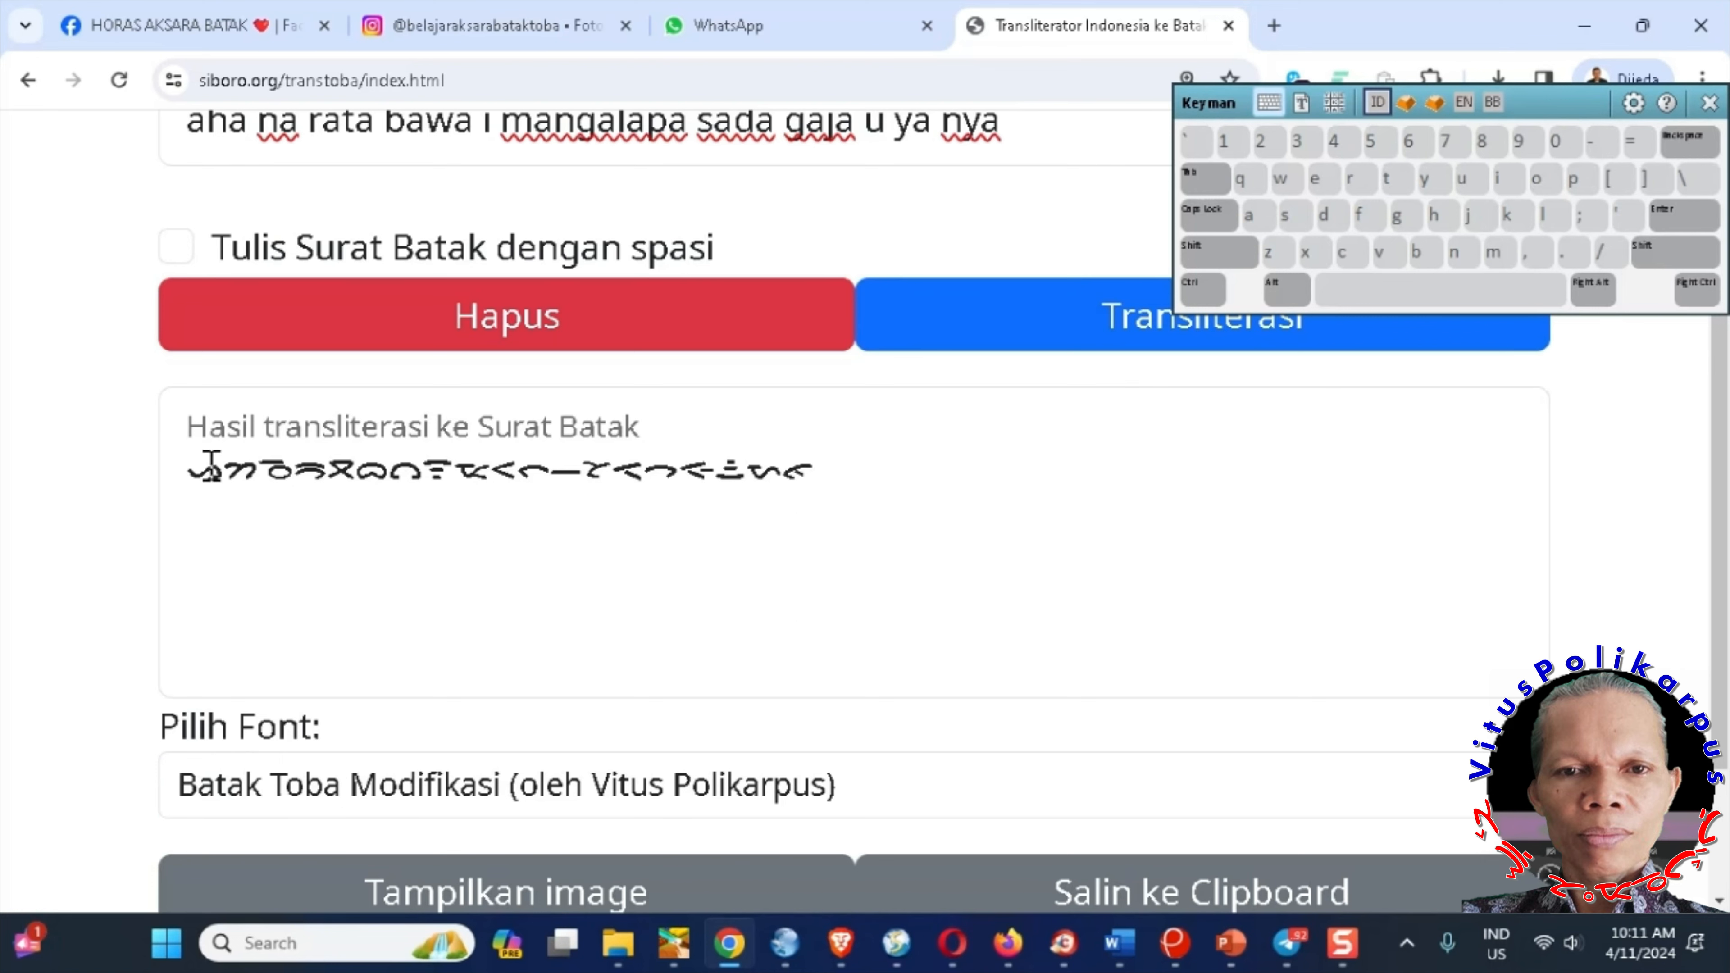
left_click_drag(182, 475, 854, 473)
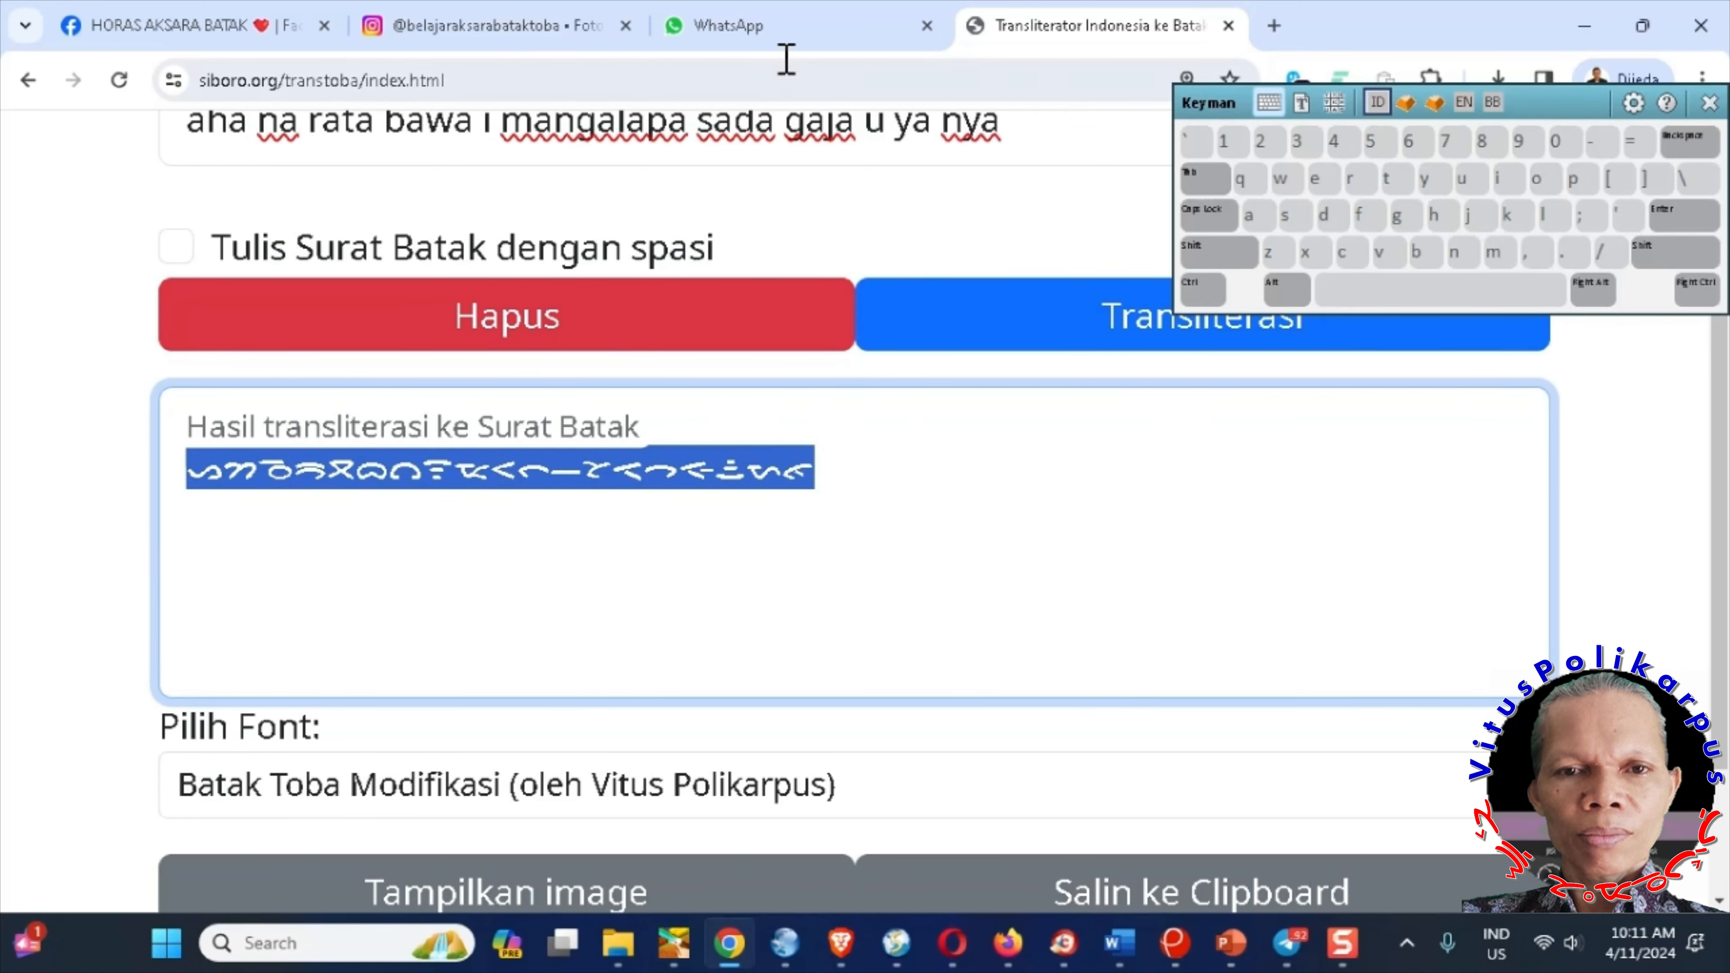
left_click(784, 26)
key("ctrl+v")
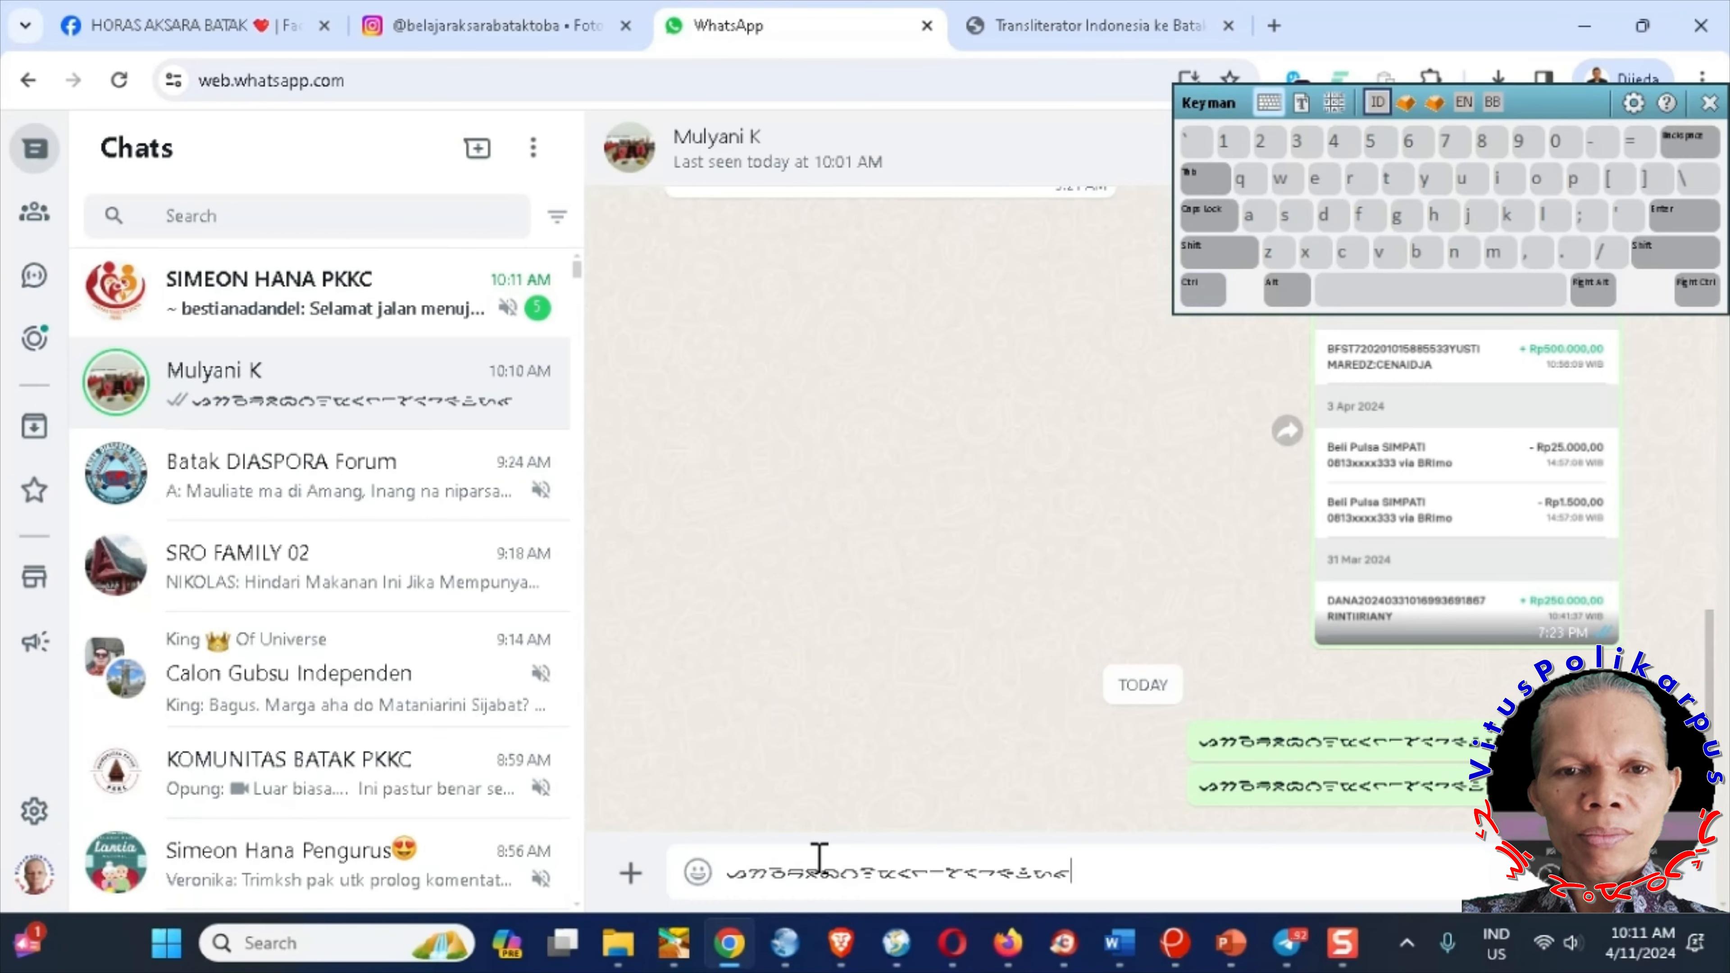
key("Return")
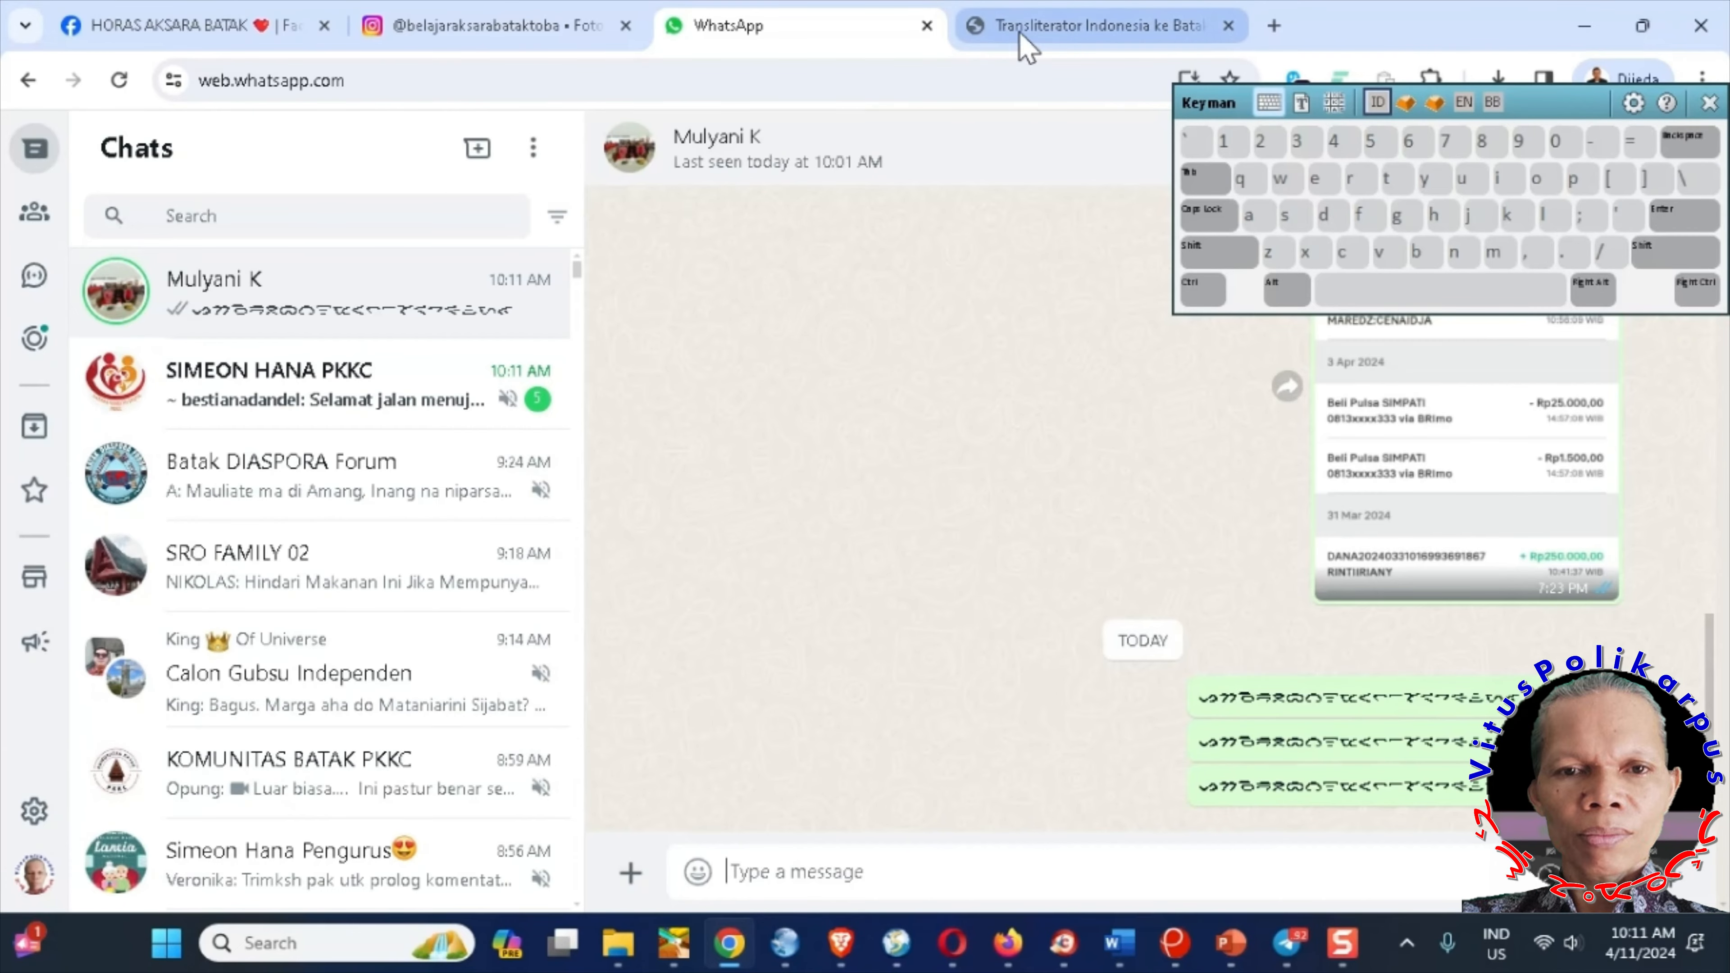
- Choose the Batak Toba font listed directly above Batak Toba Modifikasi in the transliterator and send its result in the WhatsApp chat
left_click(1018, 31)
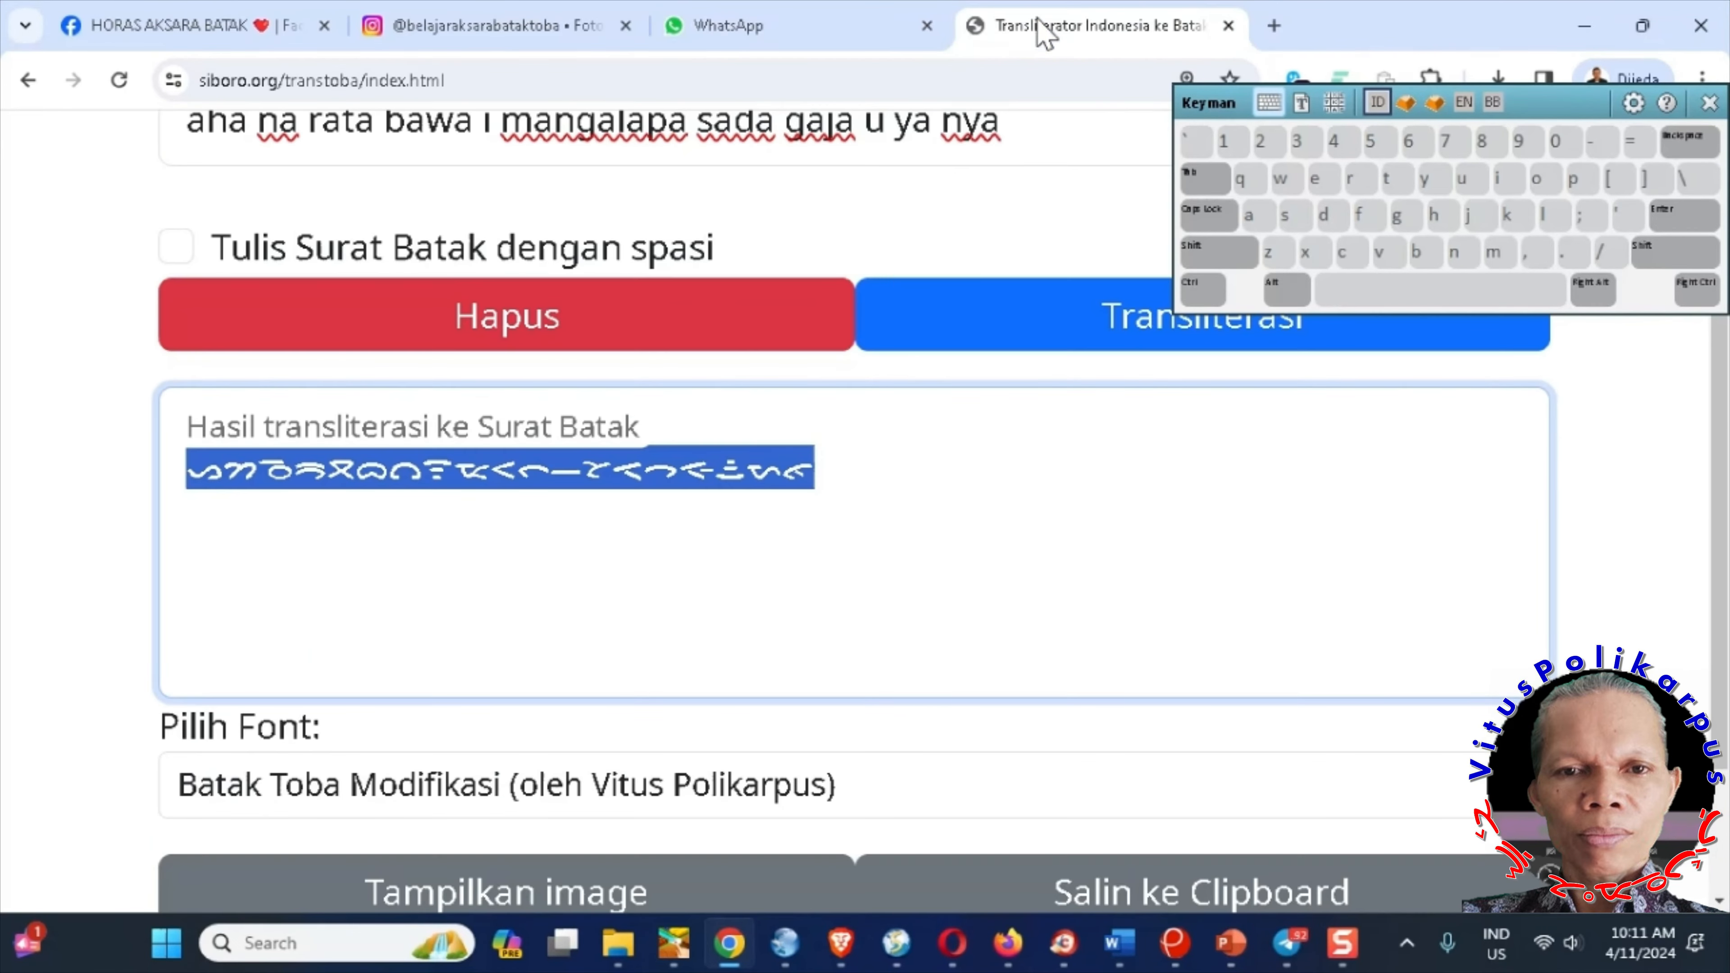
left_click(734, 791)
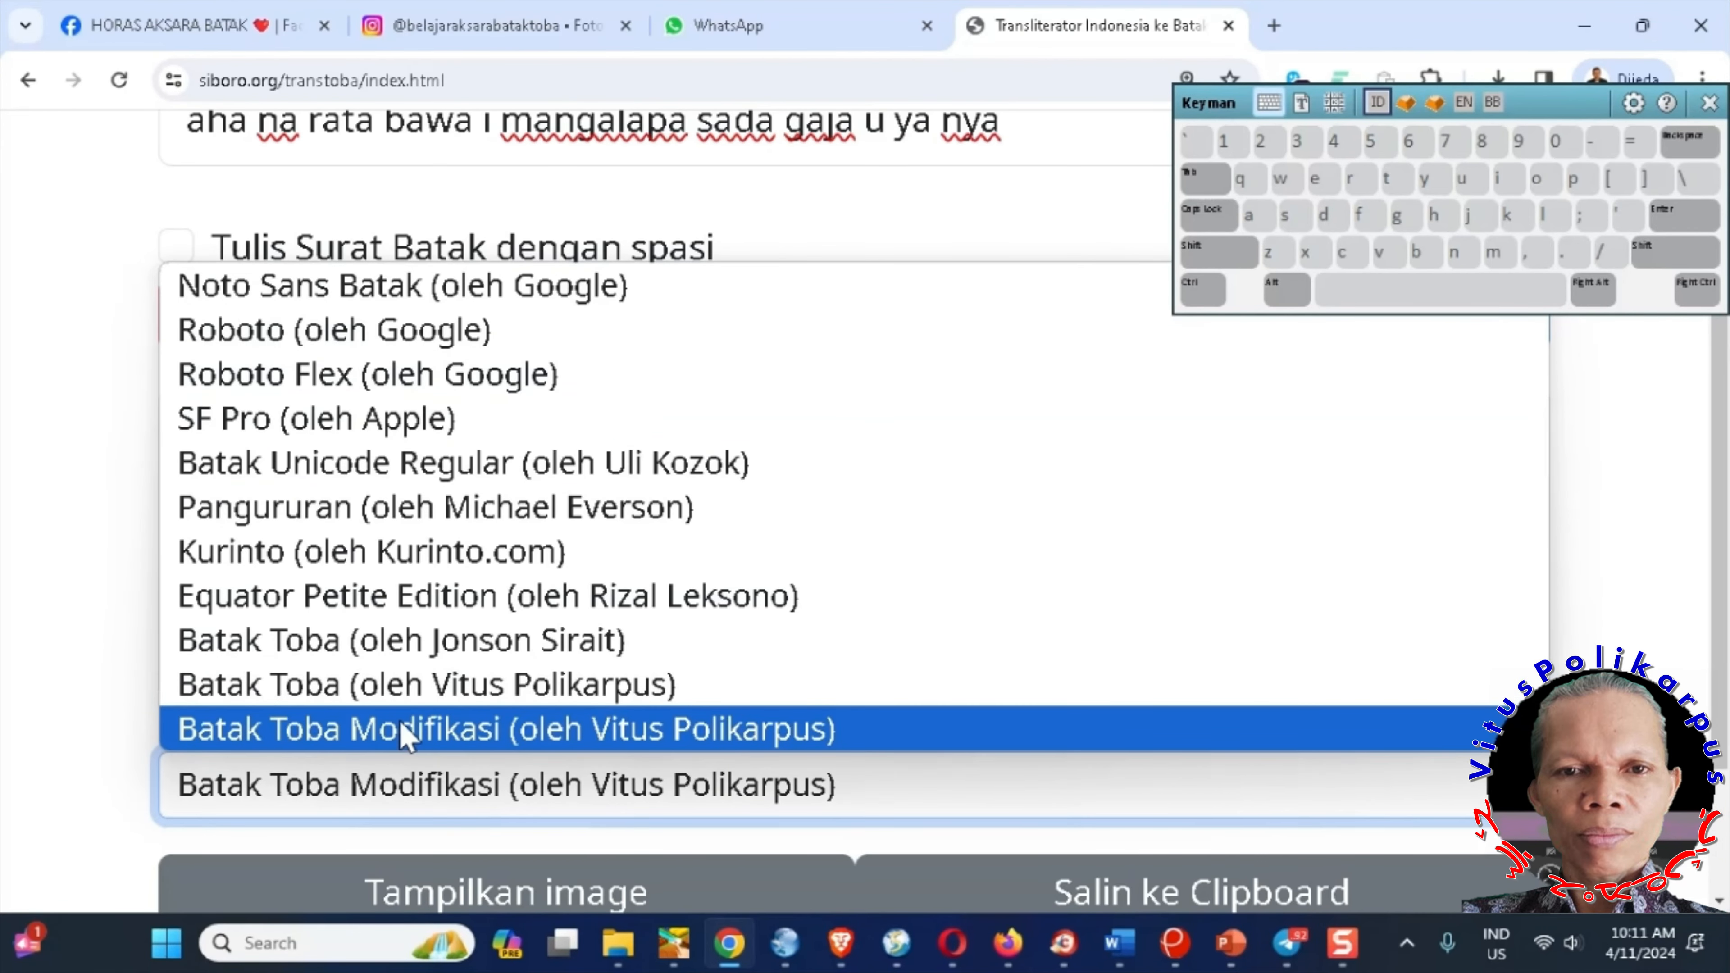
left_click(369, 684)
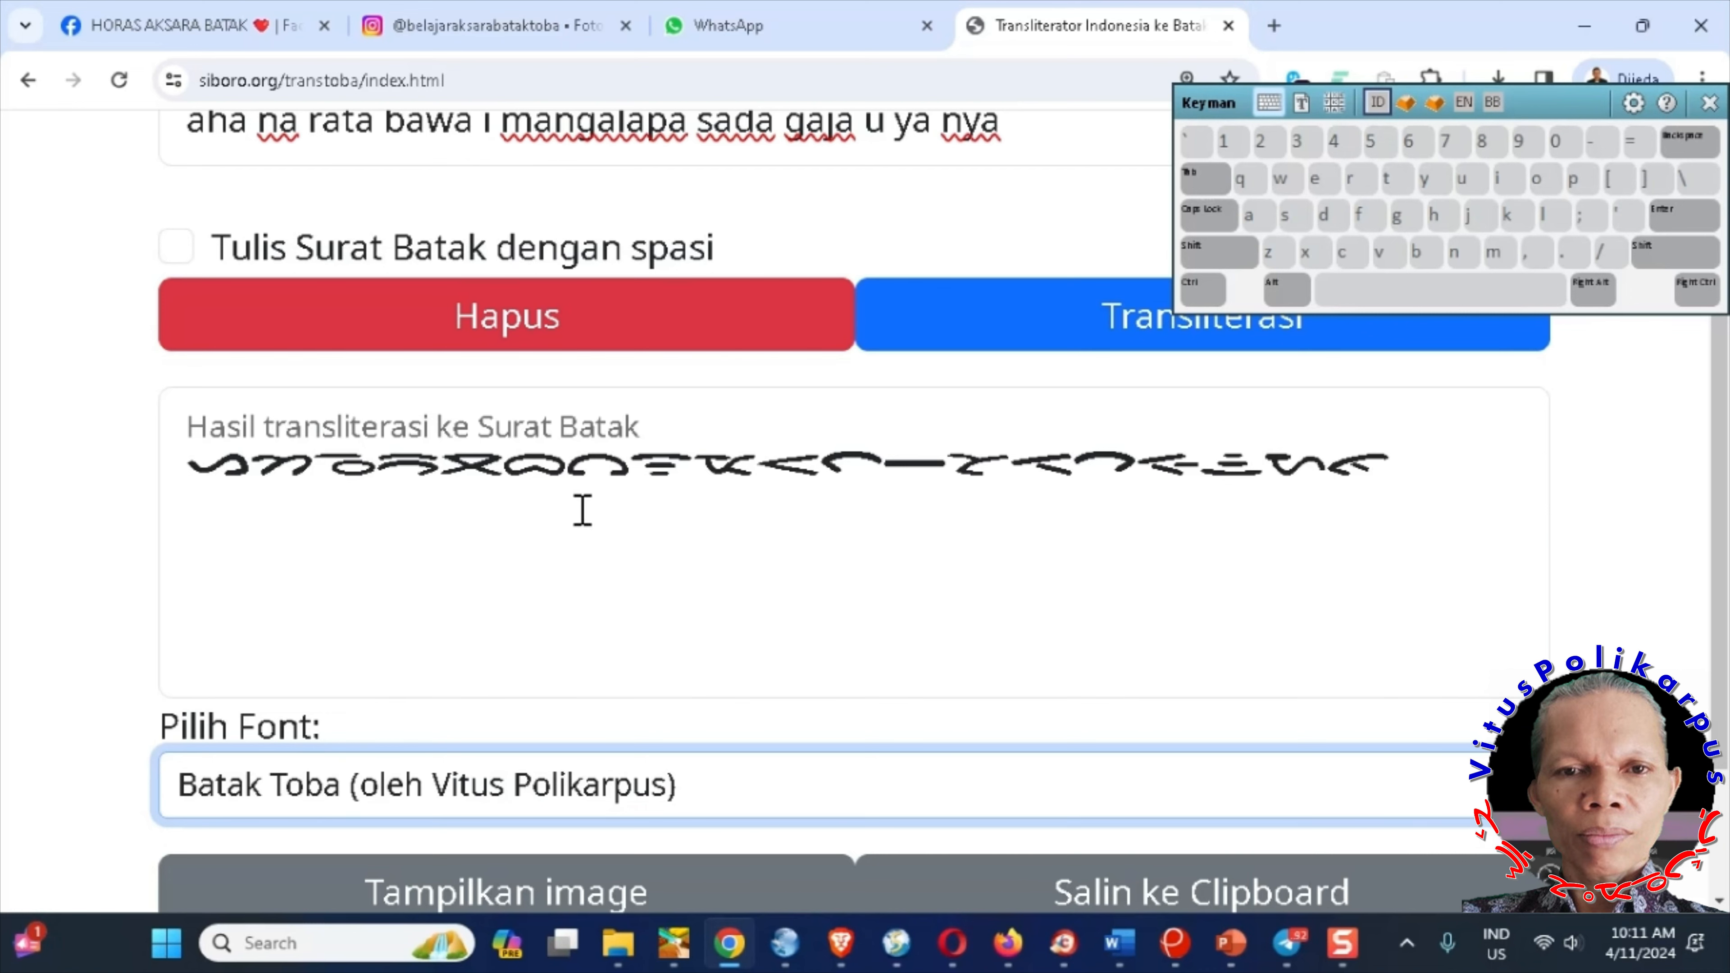
double_click(208, 460)
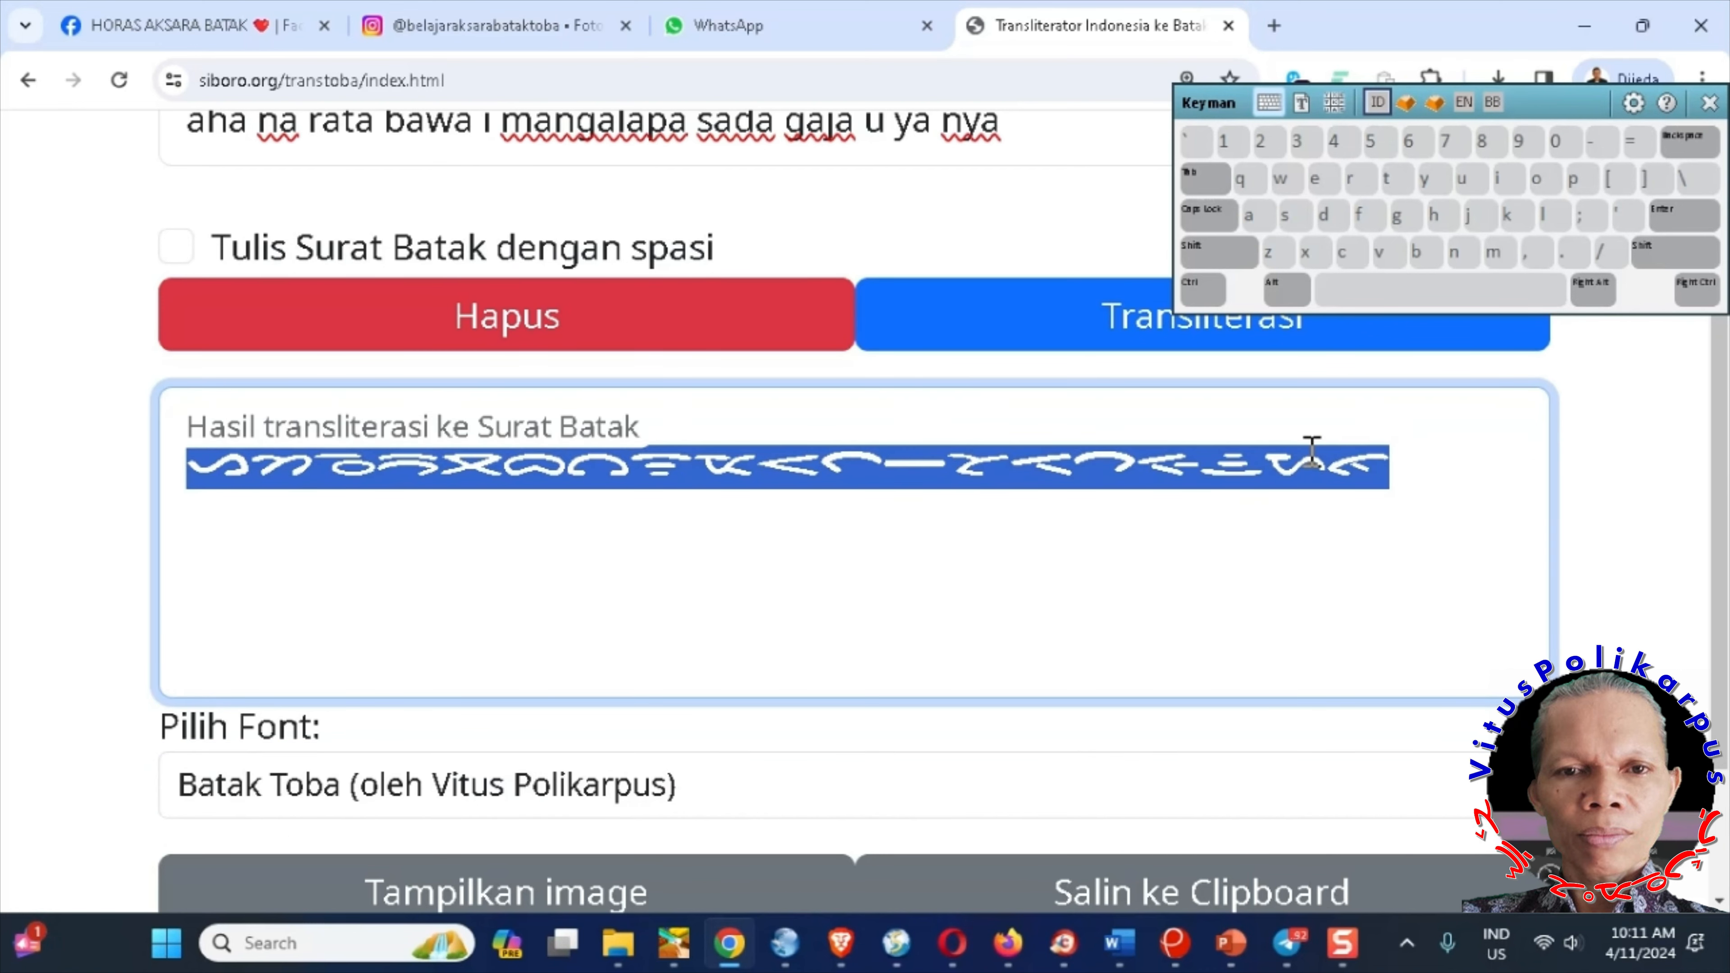
left_click(743, 25)
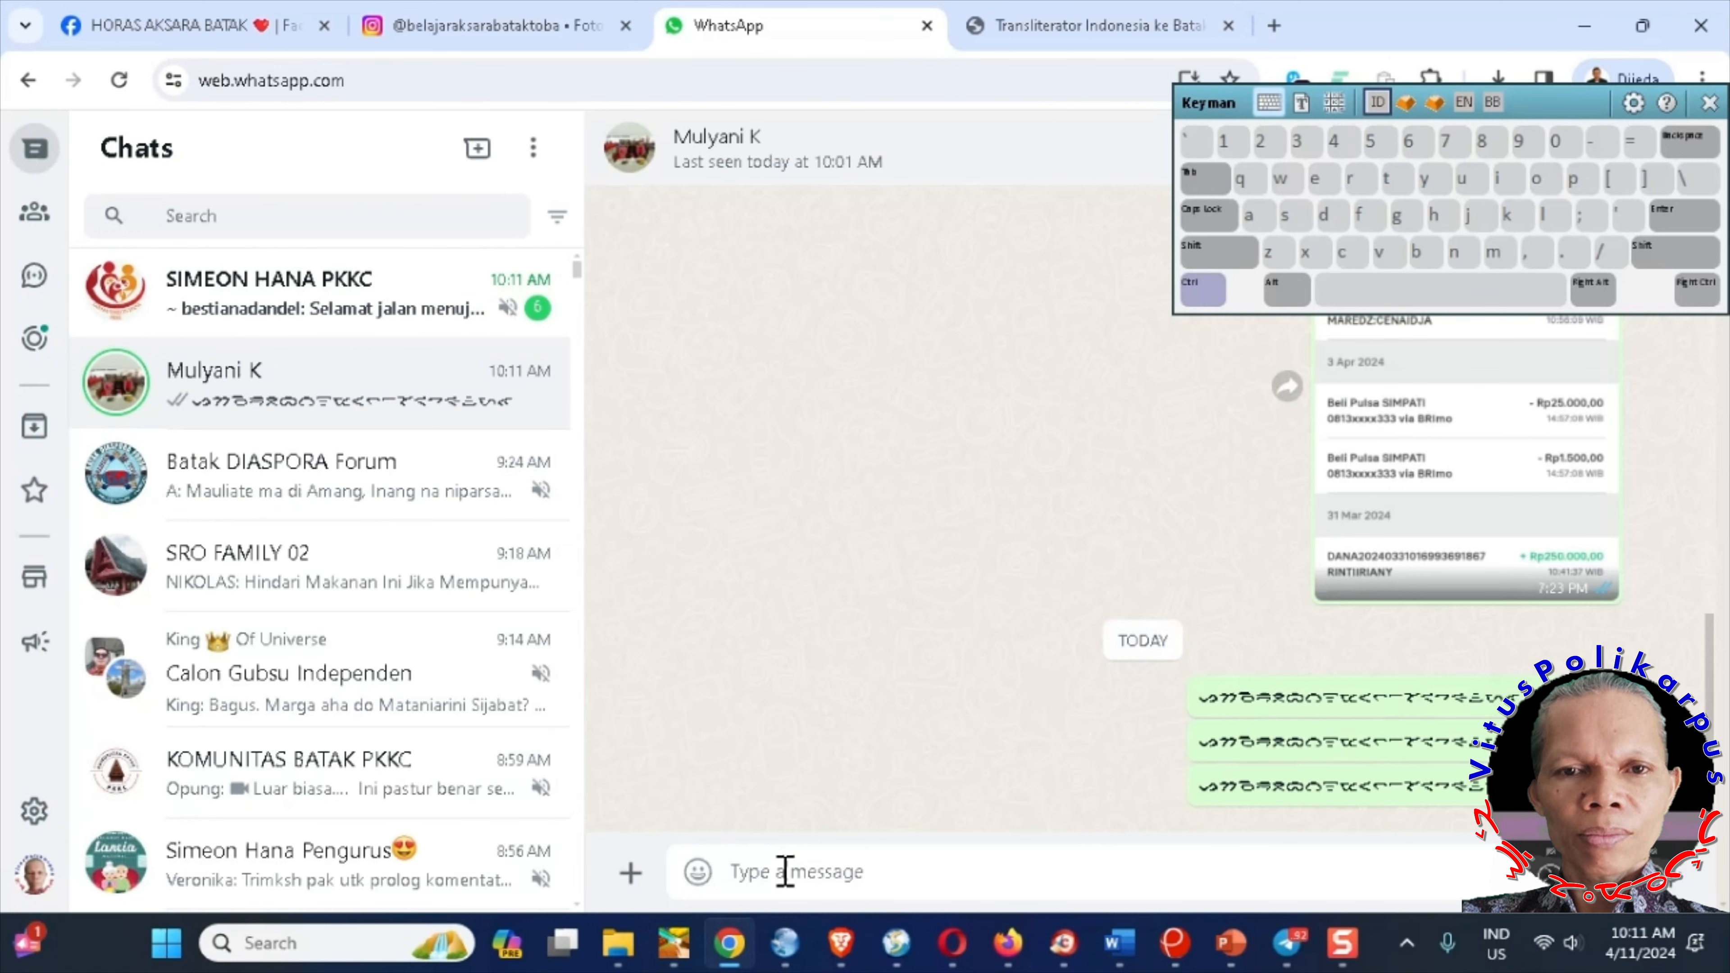
key("ctrl+v")
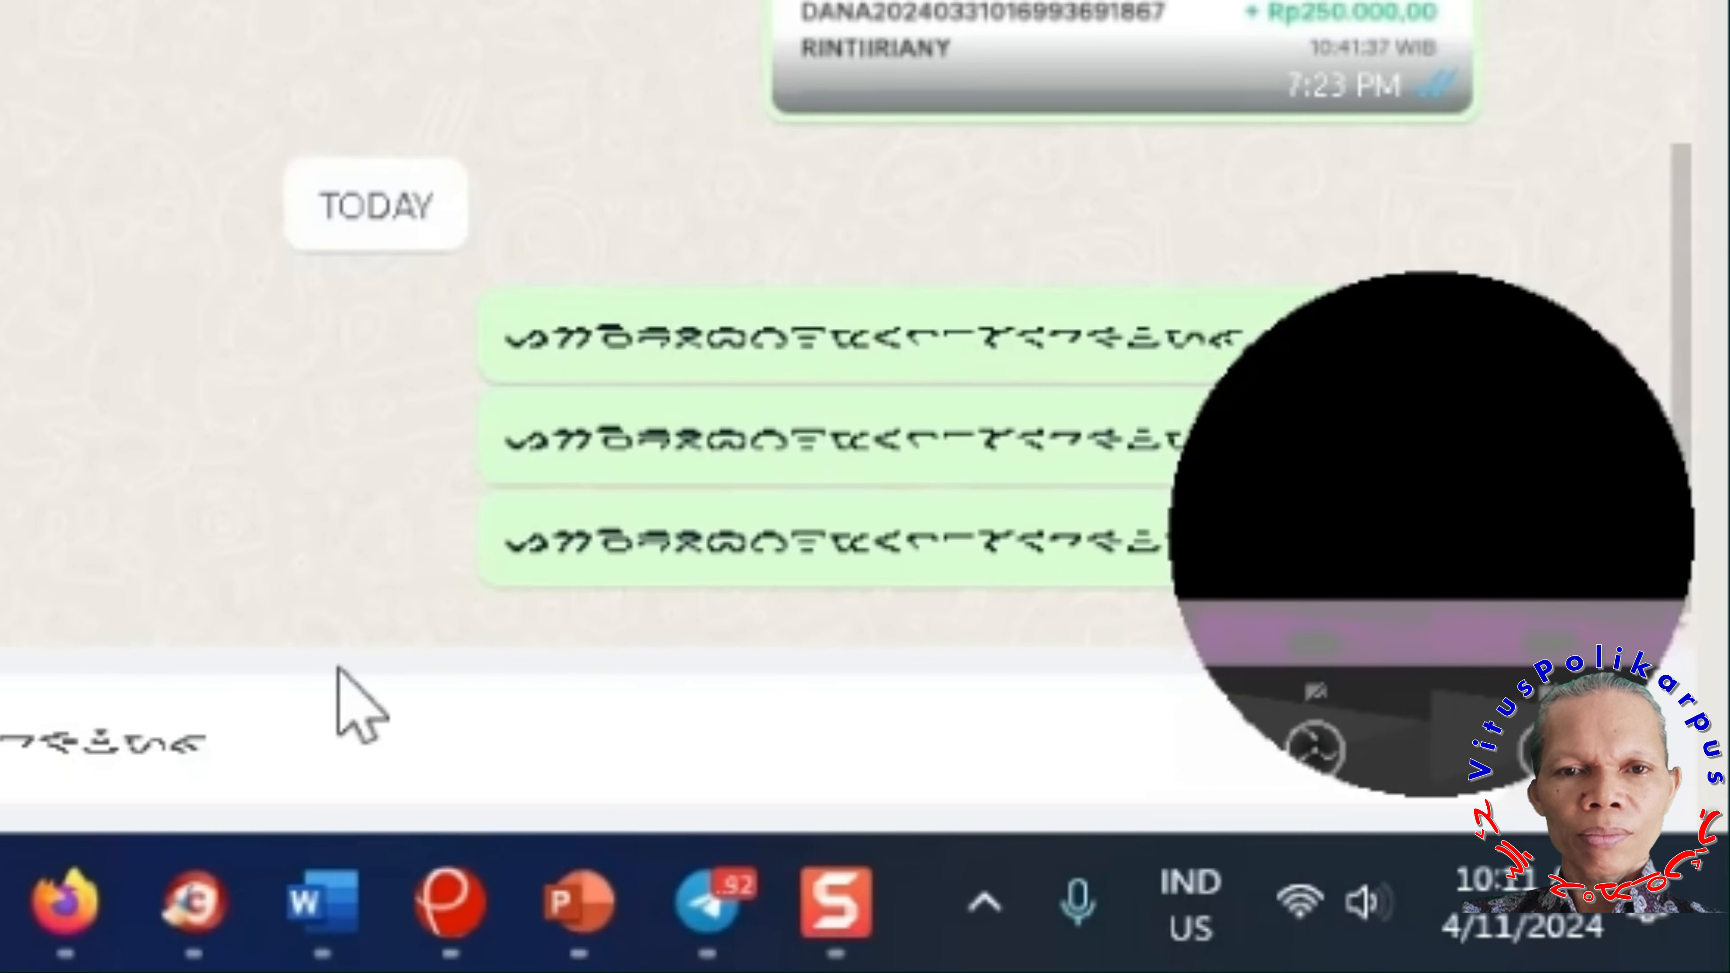
key("Return")
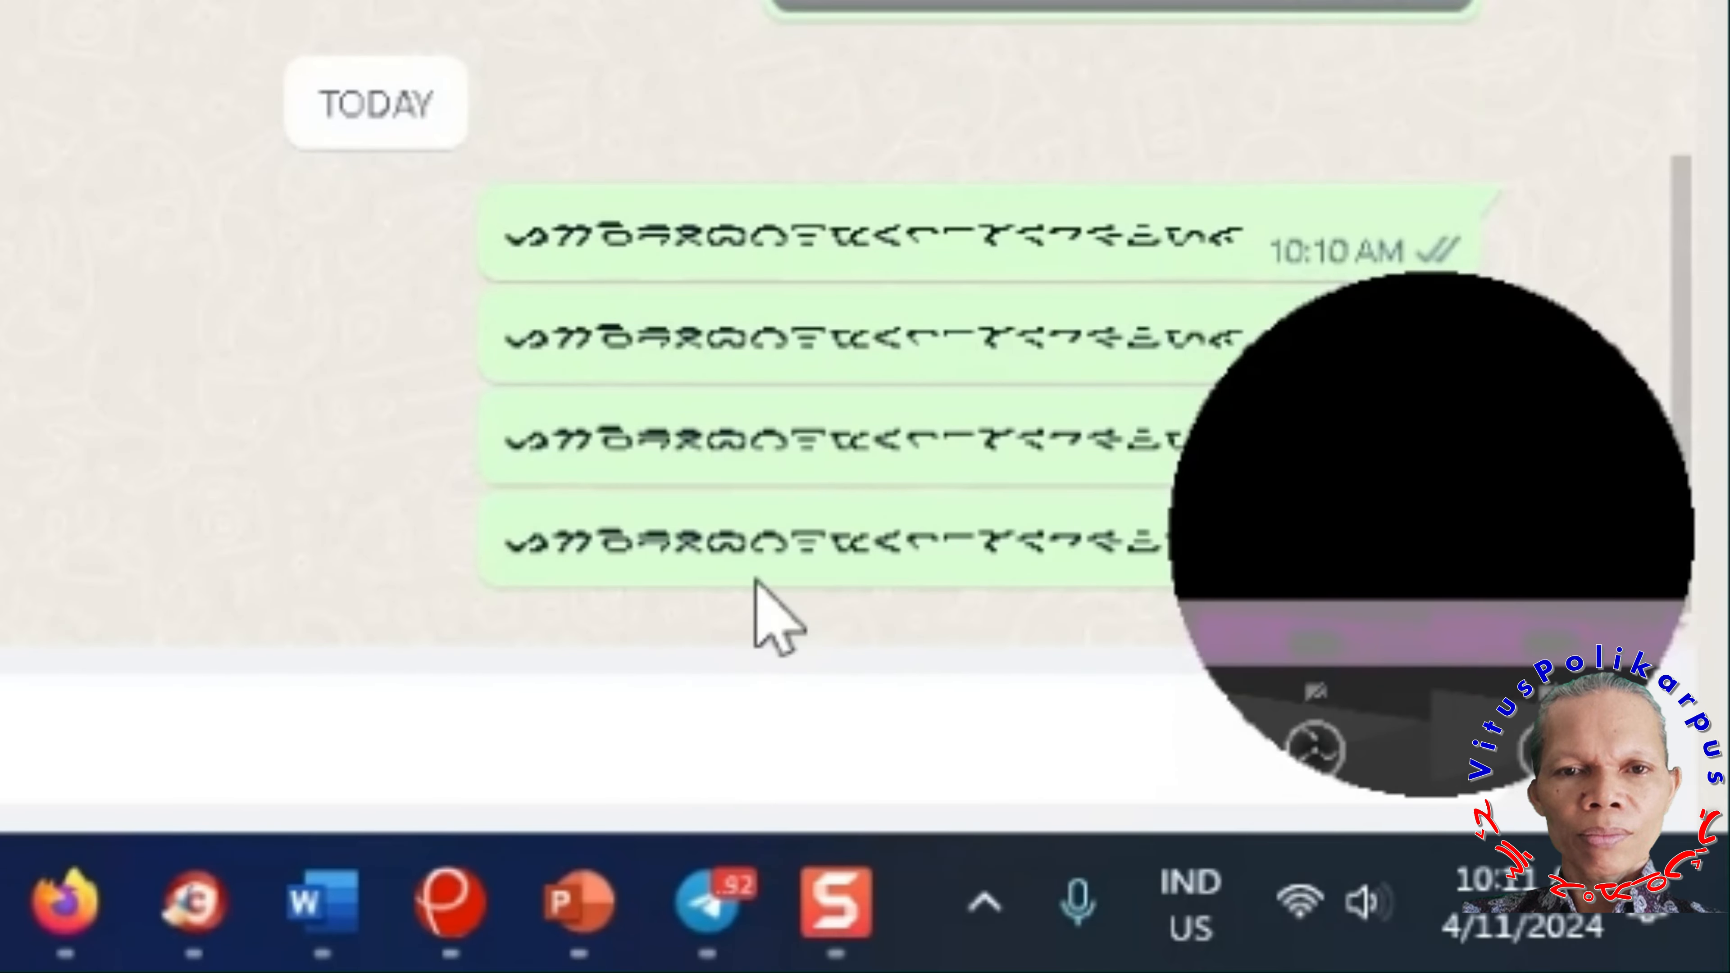
scroll(767, 609, "up", 3)
scroll(756, 586, "down", 3)
mouse_move(755, 580)
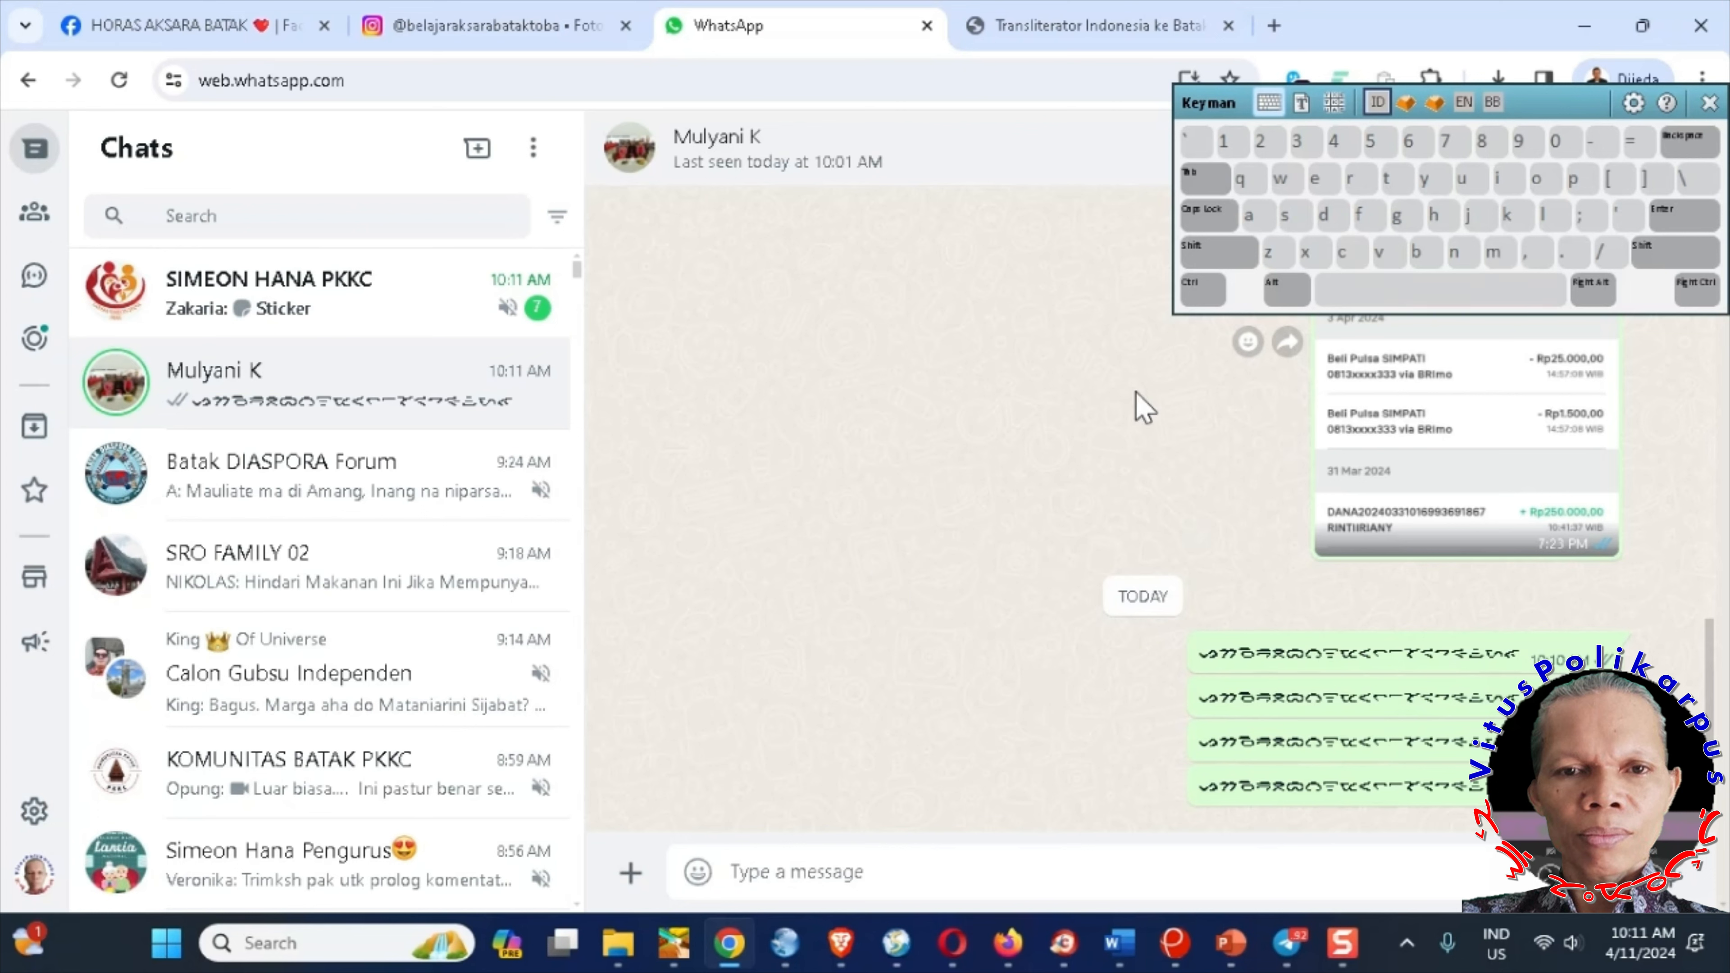
scroll(1274, 456, "up", 5)
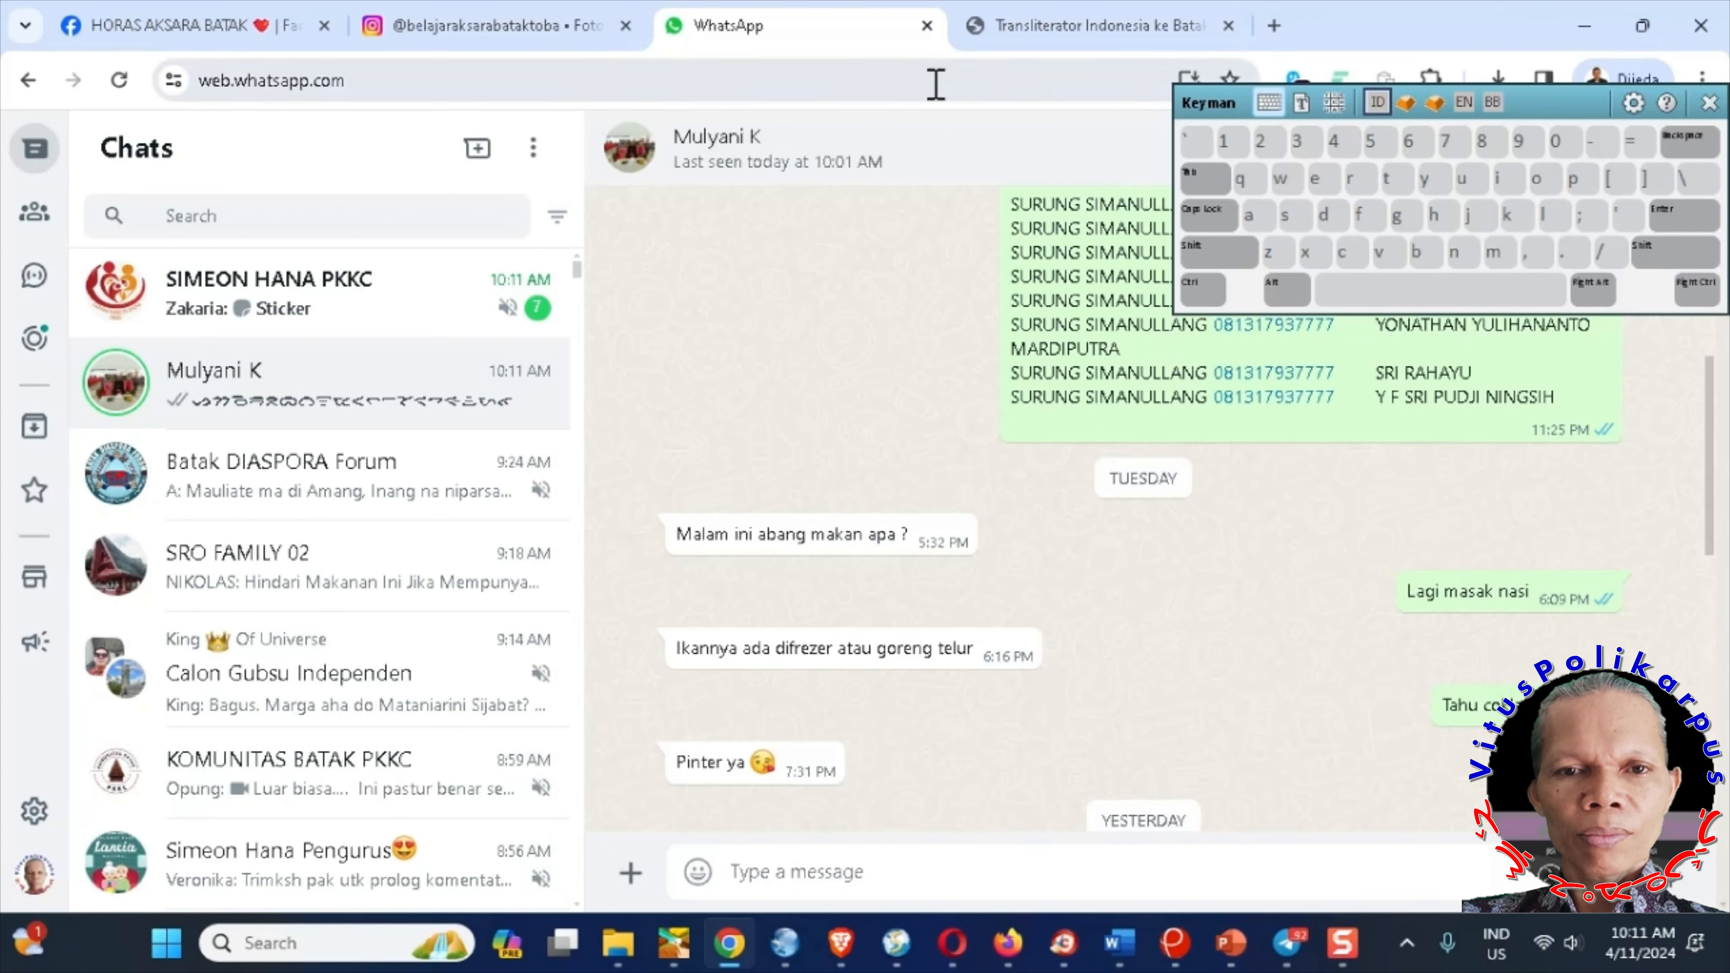
- Return to the transliterator, set its font to Noto Sans Batak and copy the transliterated Batak text
left_click(1043, 31)
scroll(409, 528, "up", 3)
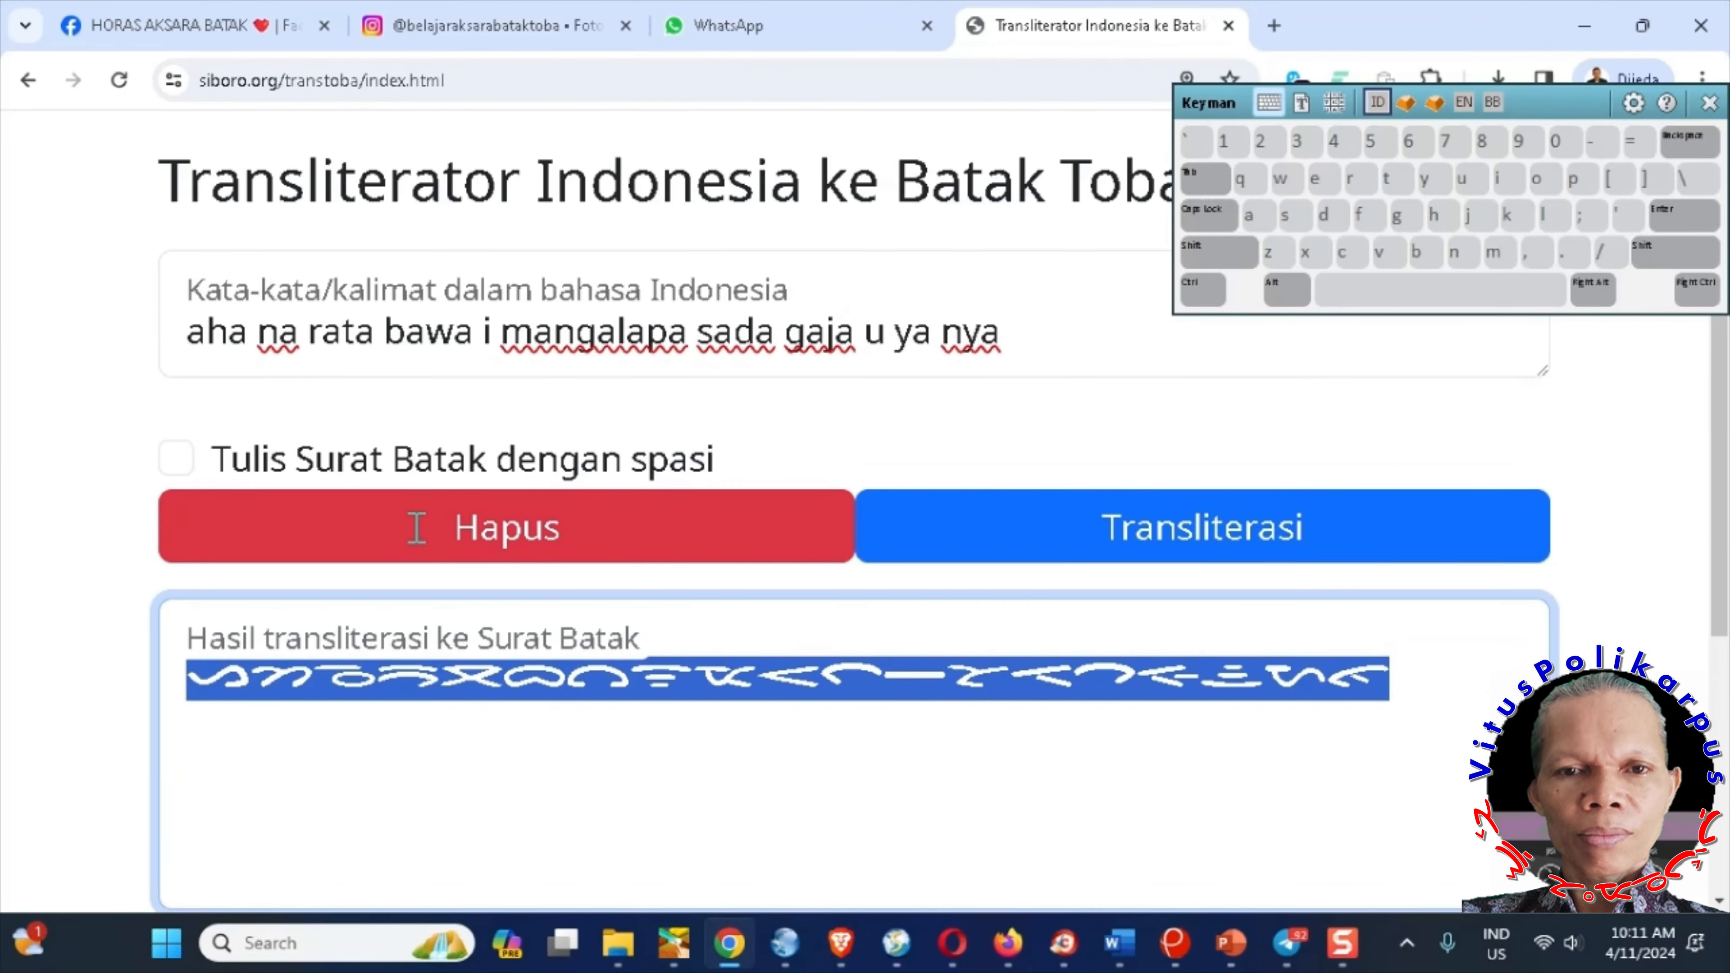
scroll(743, 773, "down", 2)
scroll(743, 772, "down", 3)
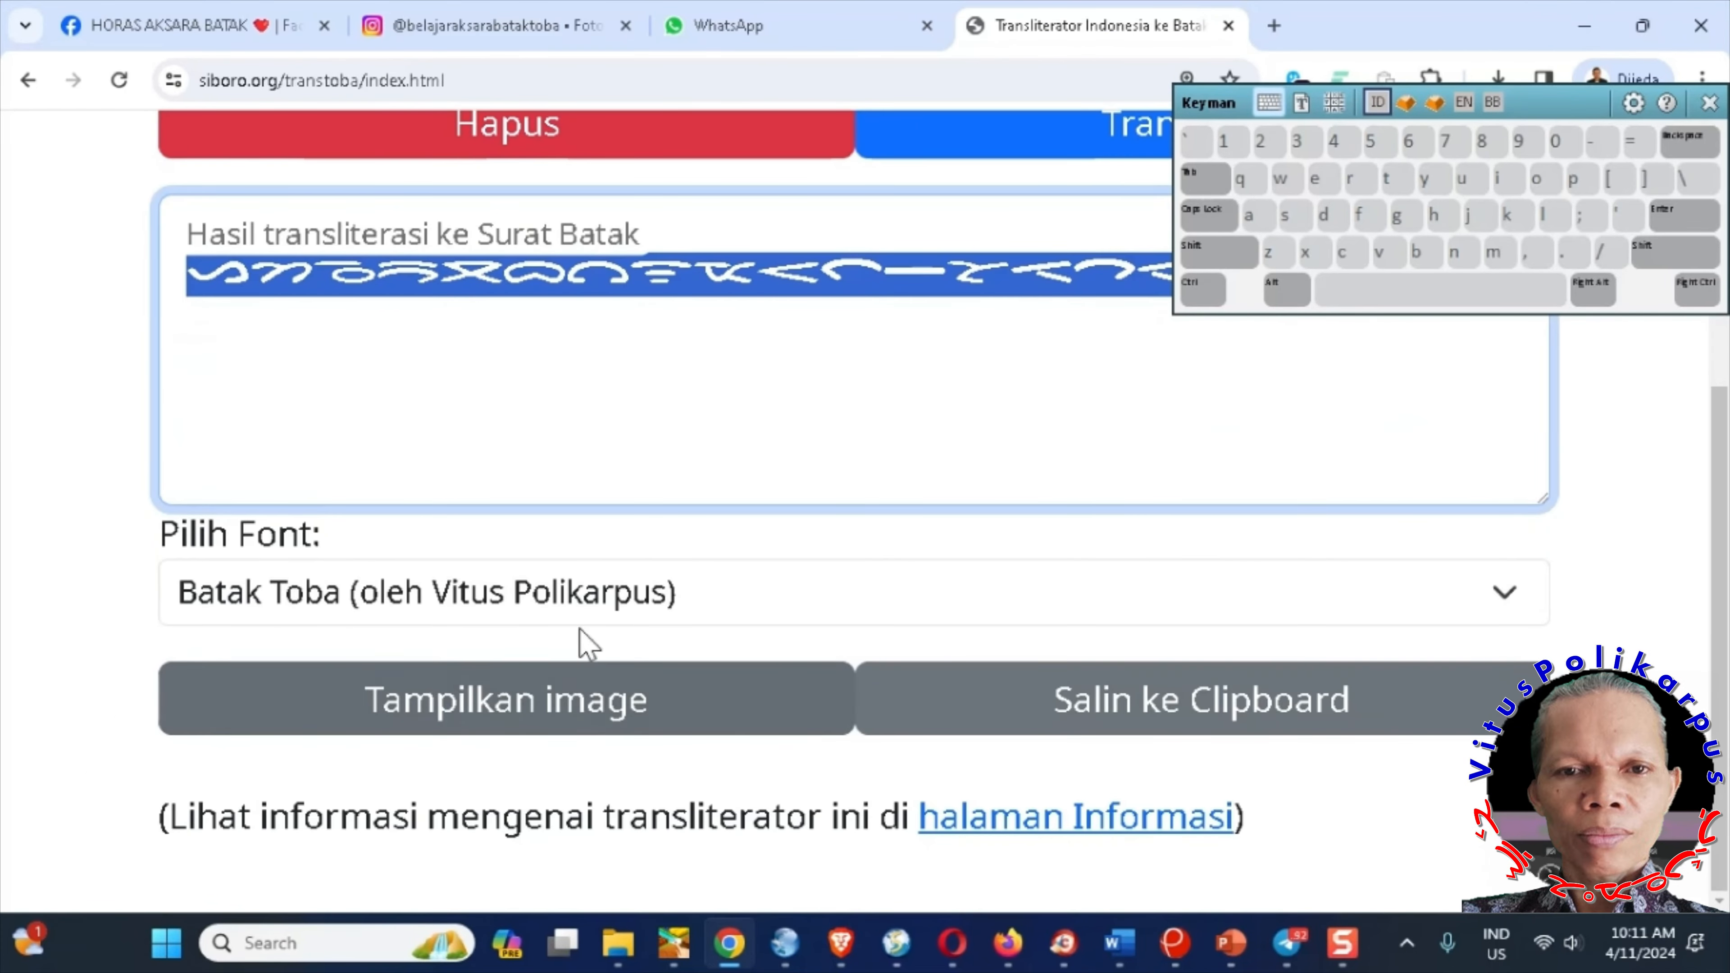
left_click(567, 603)
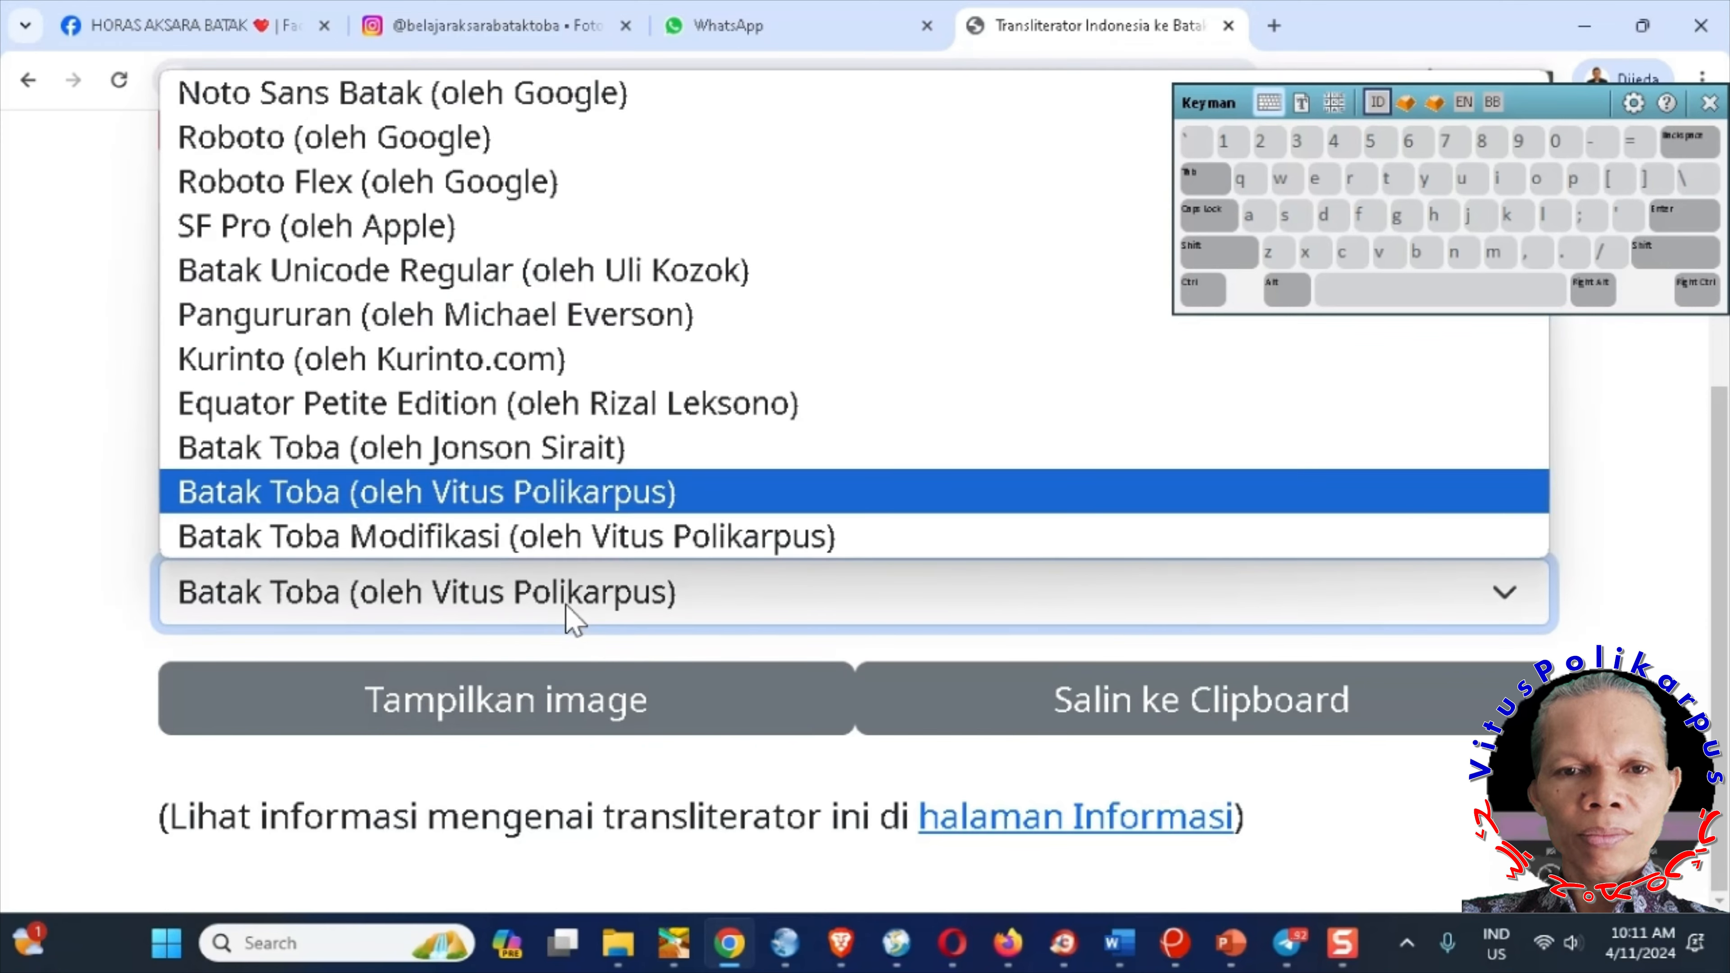
left_click(453, 90)
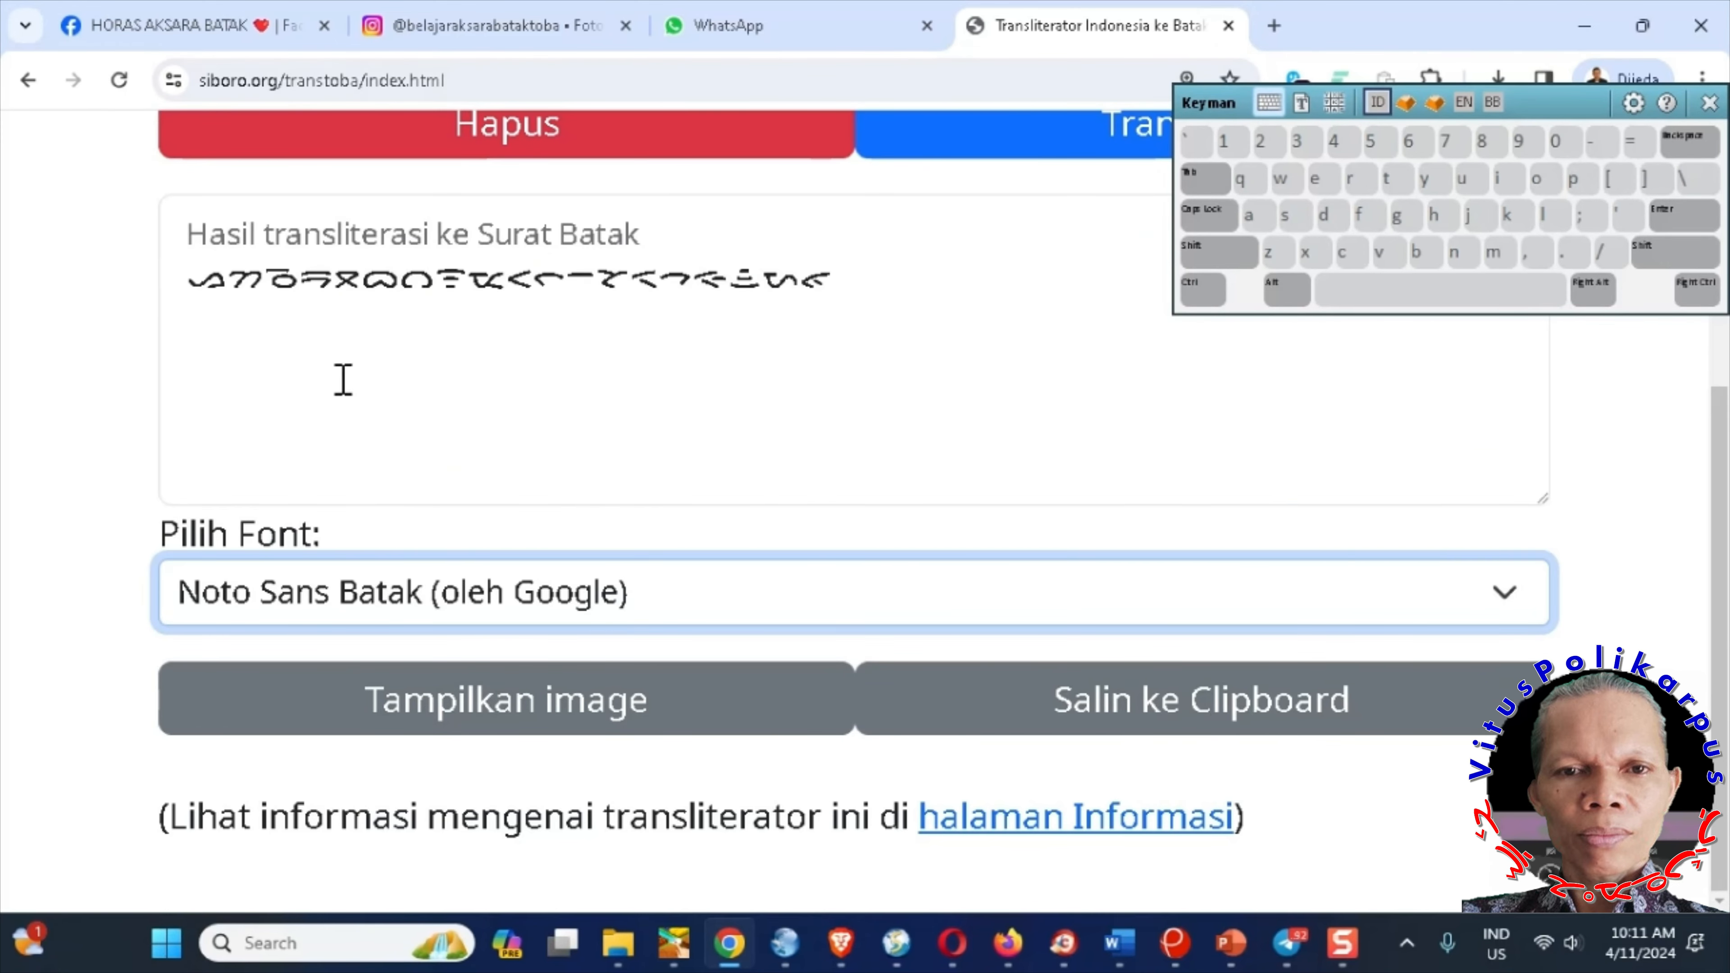
double_click(194, 269)
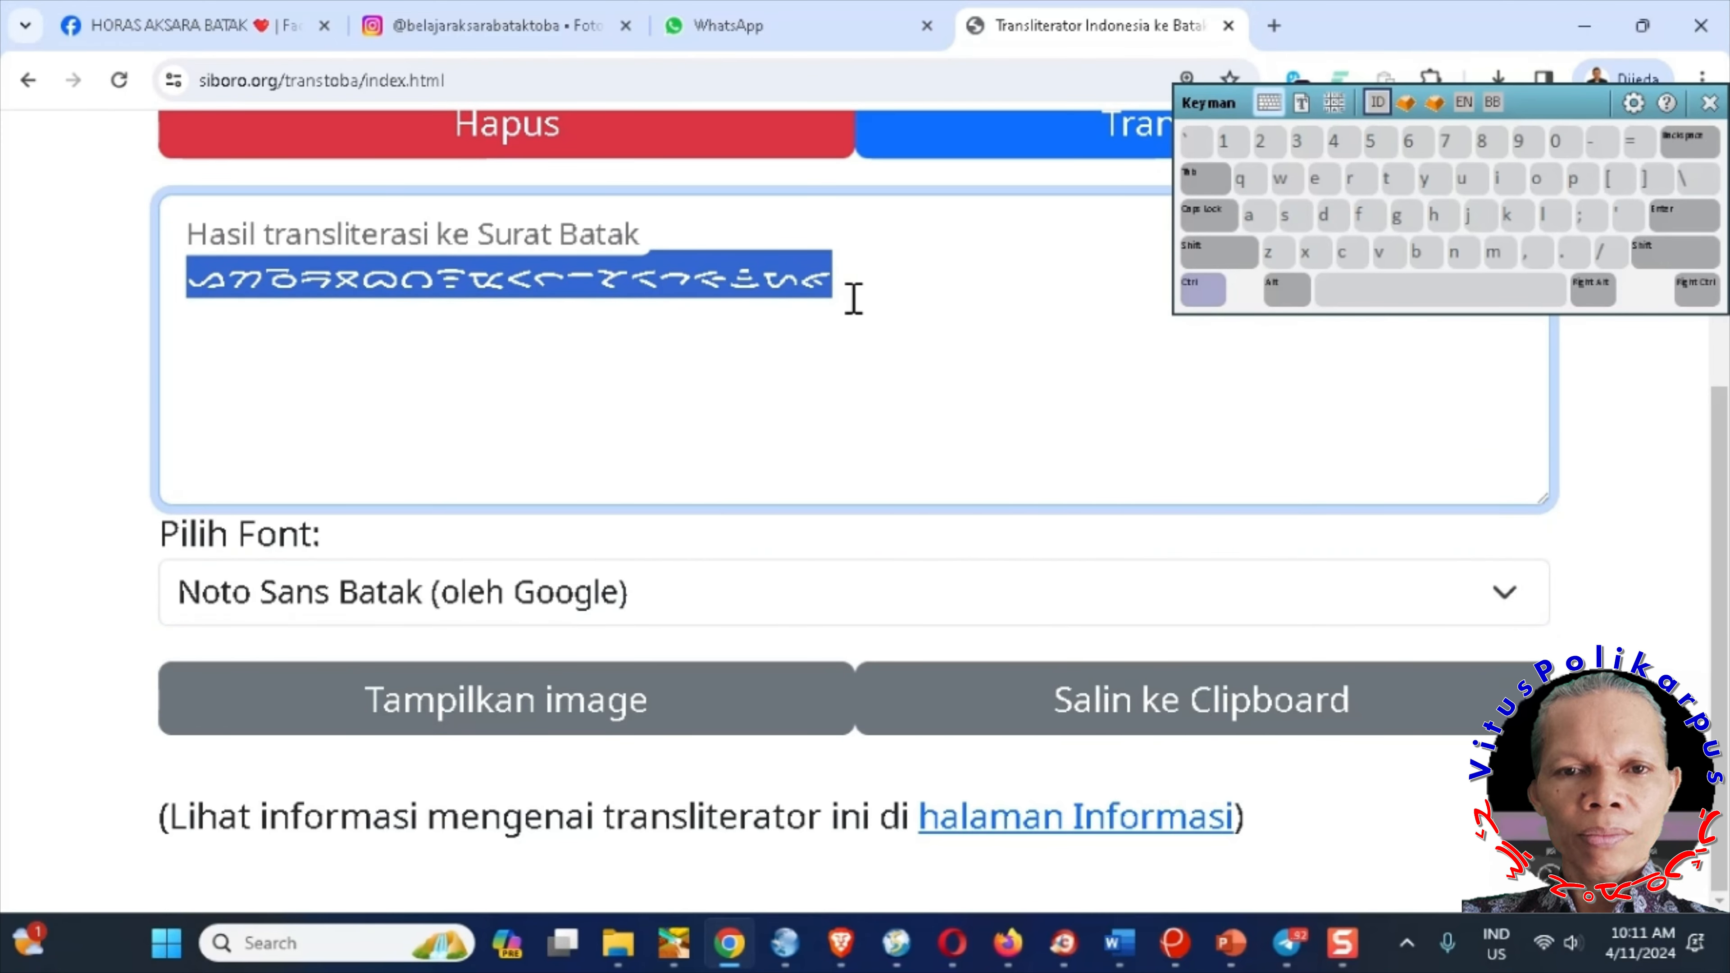
key("ctrl+c")
- Switch to Word and replace the document's entire content with the copied Batak text
left_click(1119, 946)
key("ctrl+a")
key("Delete")
key("ctrl+v")
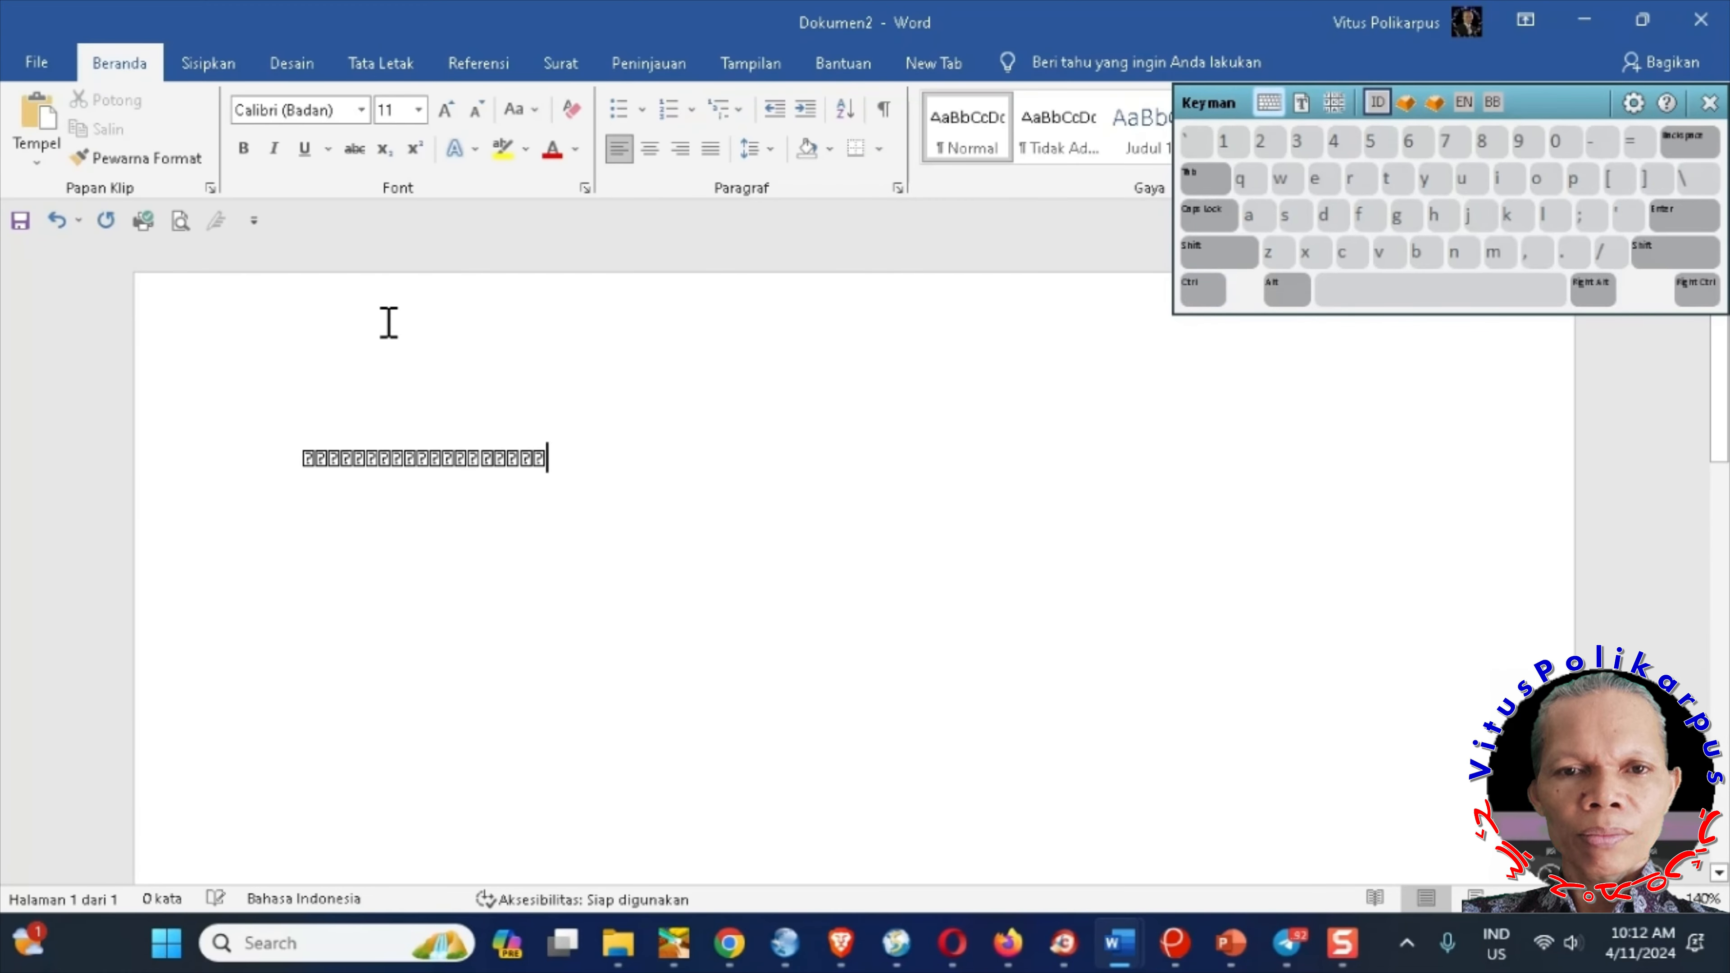
- Format all the pasted Batak text in Noto Sans Batak at size 26 and start a new line below it
key("ctrl+a")
left_click(361, 110)
left_click_drag(578, 232, 570, 550)
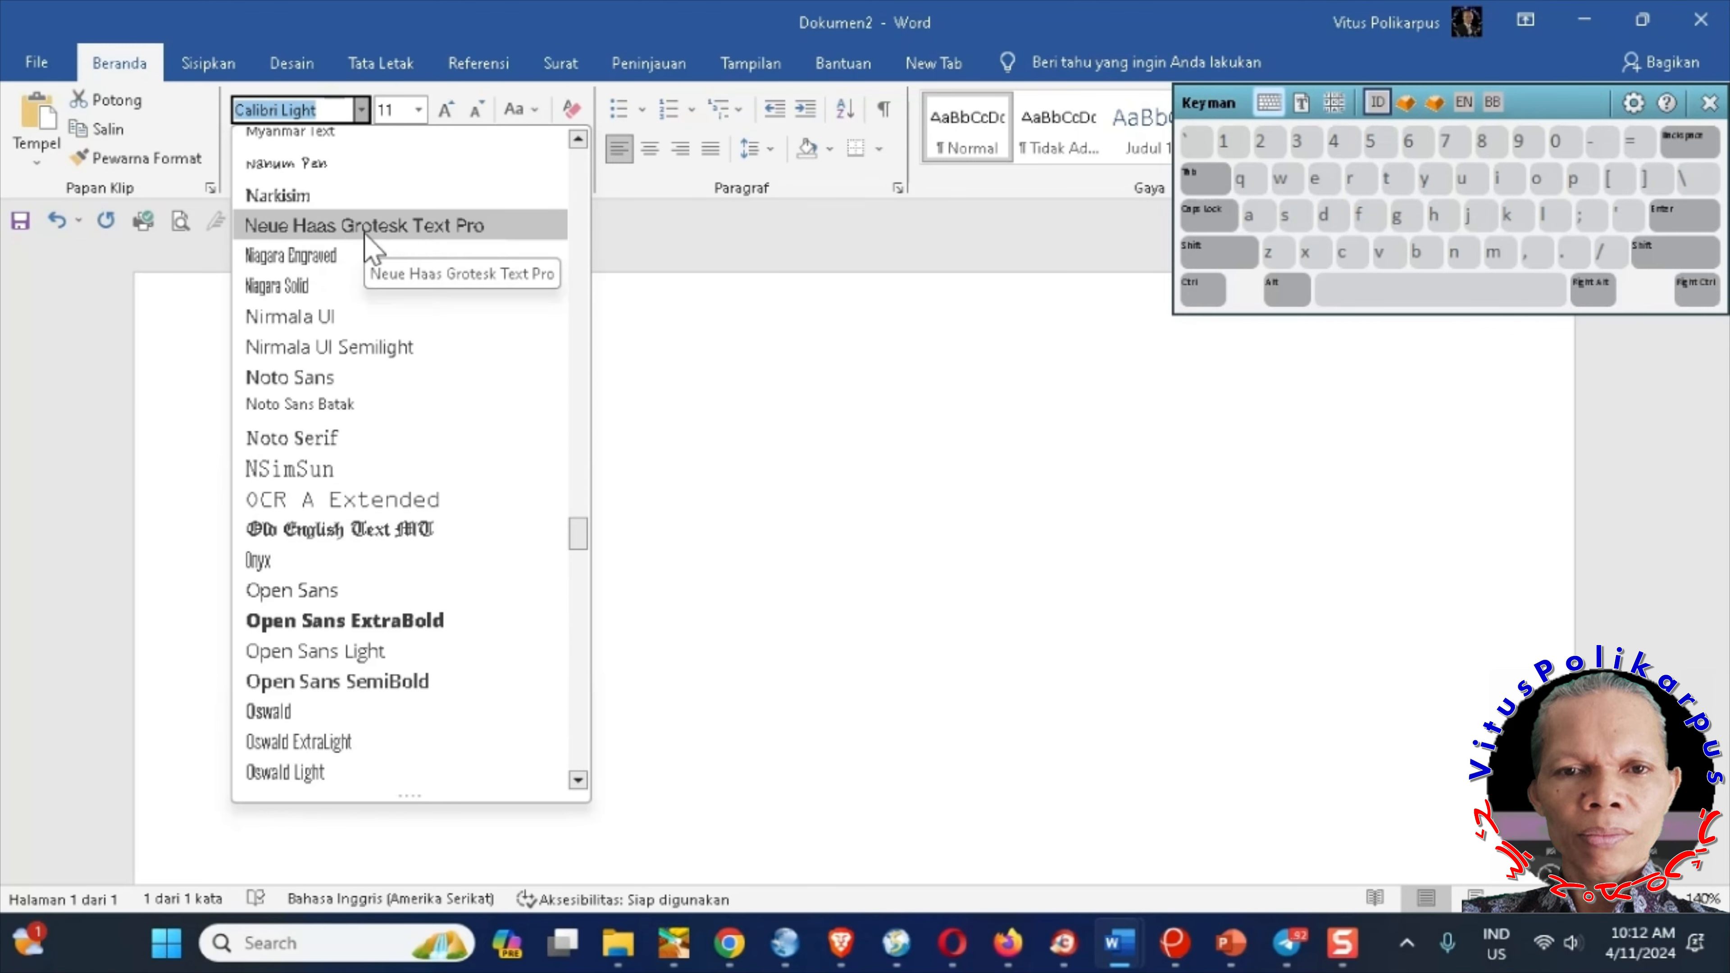
left_click(351, 404)
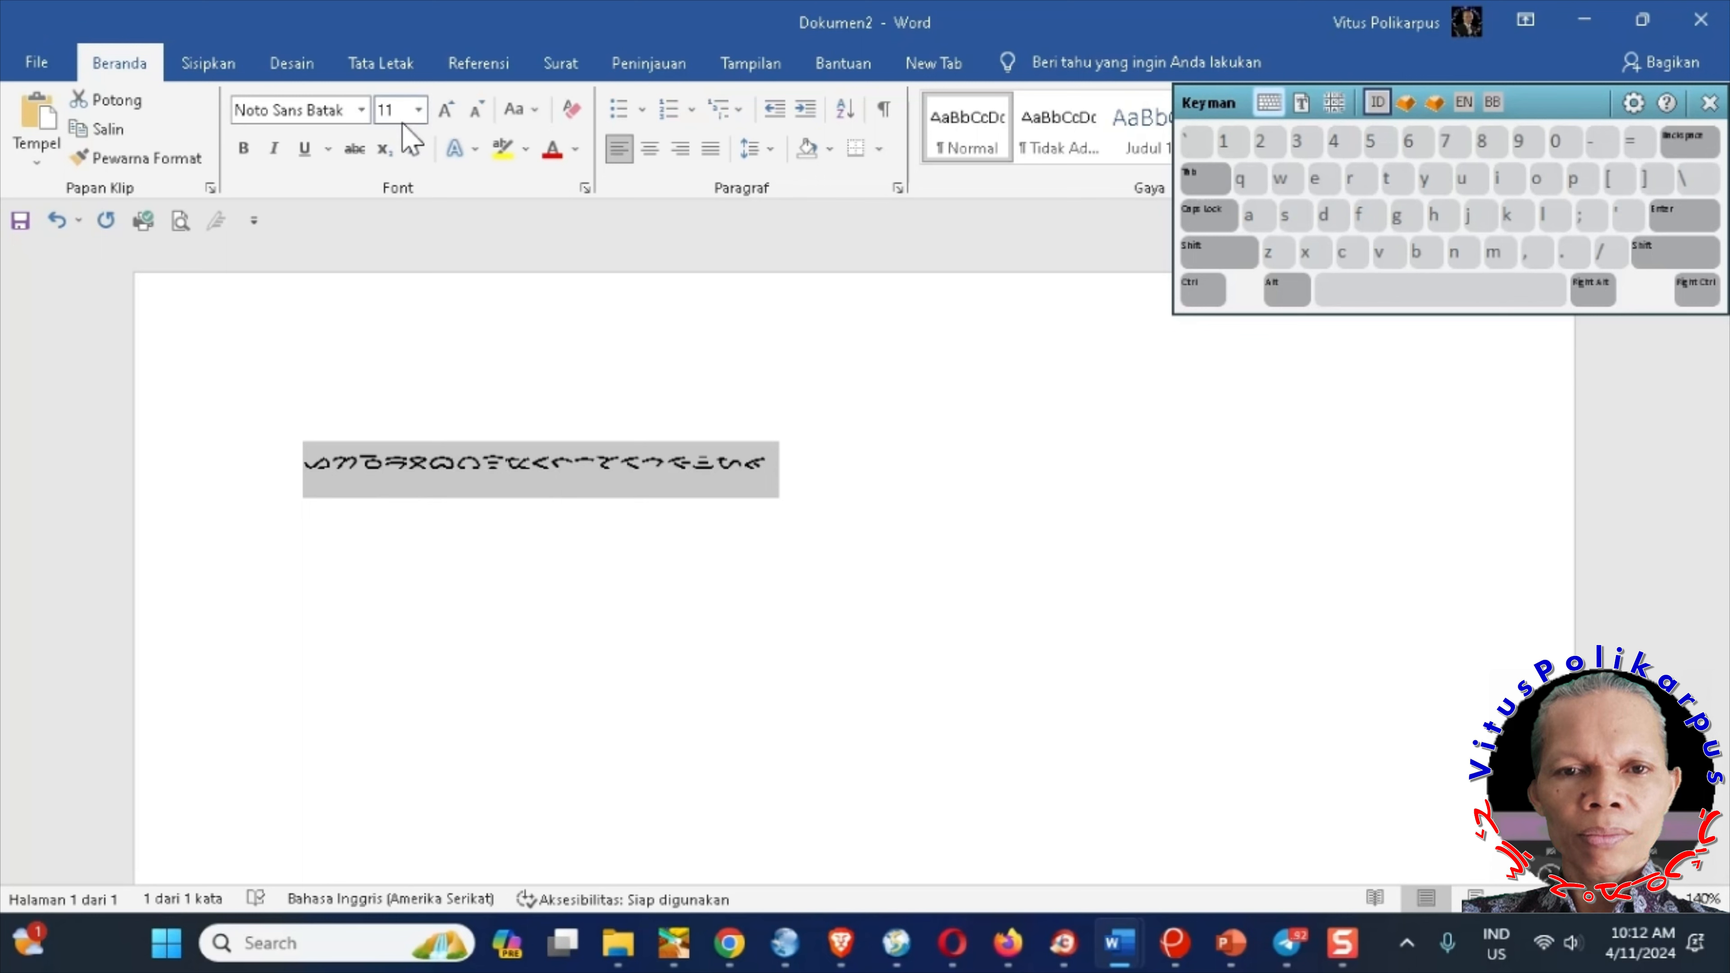
left_click(418, 109)
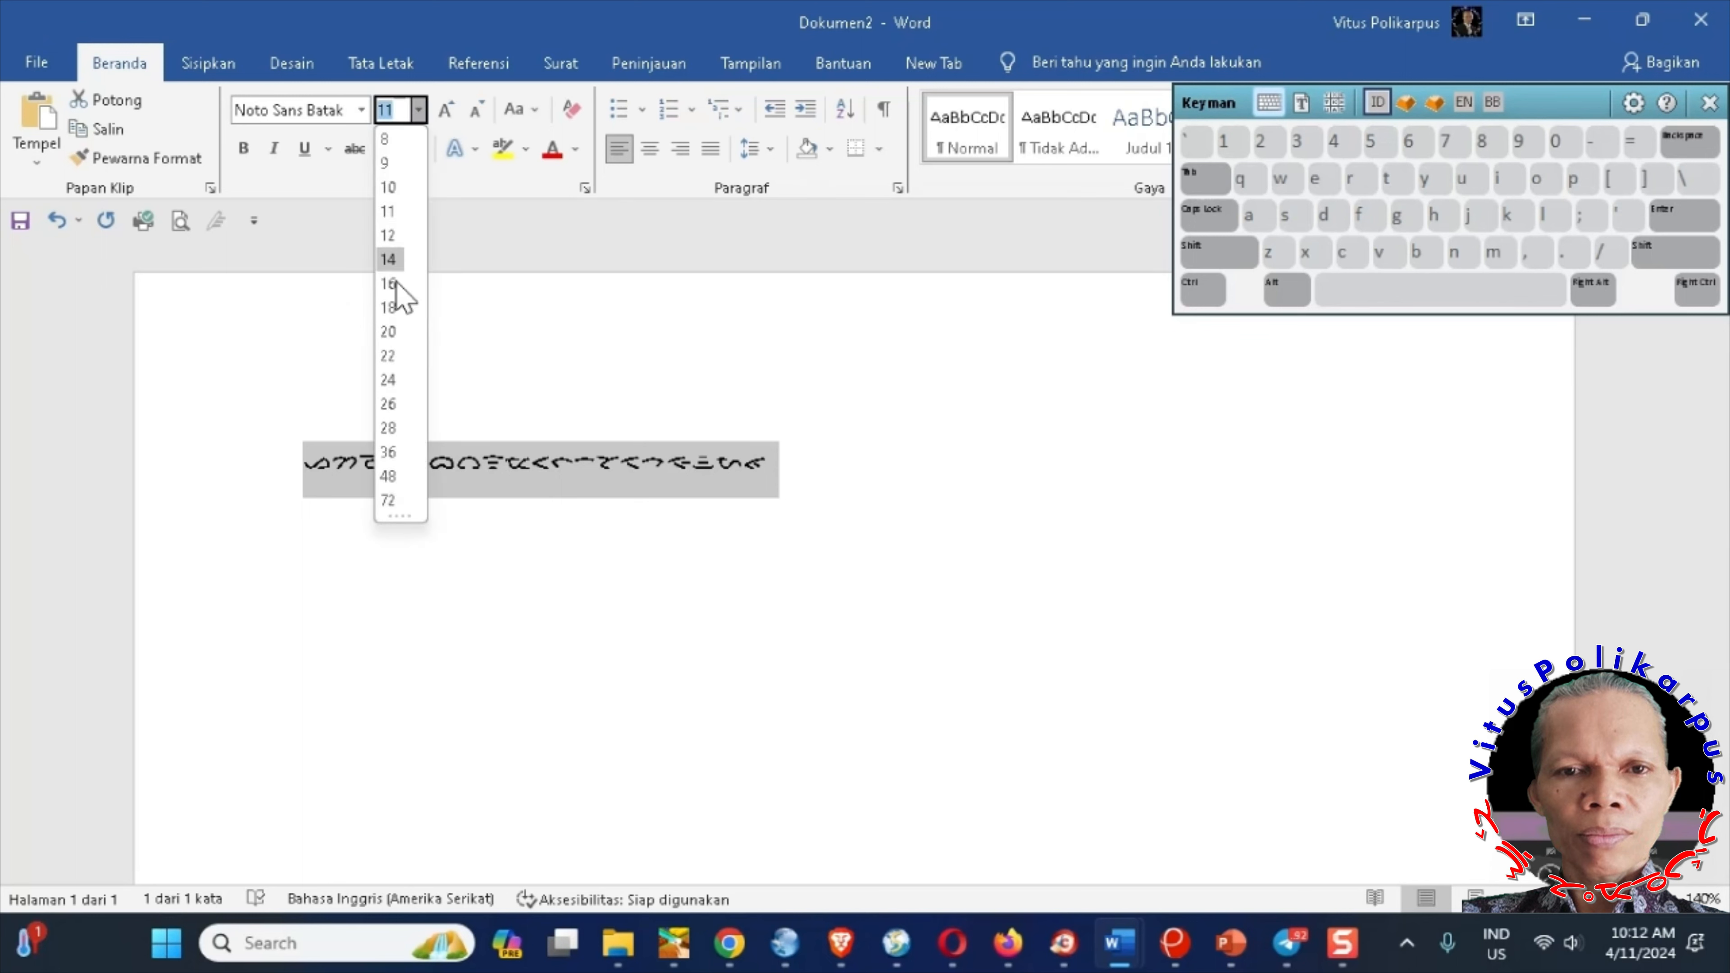
left_click(389, 404)
left_click(428, 604)
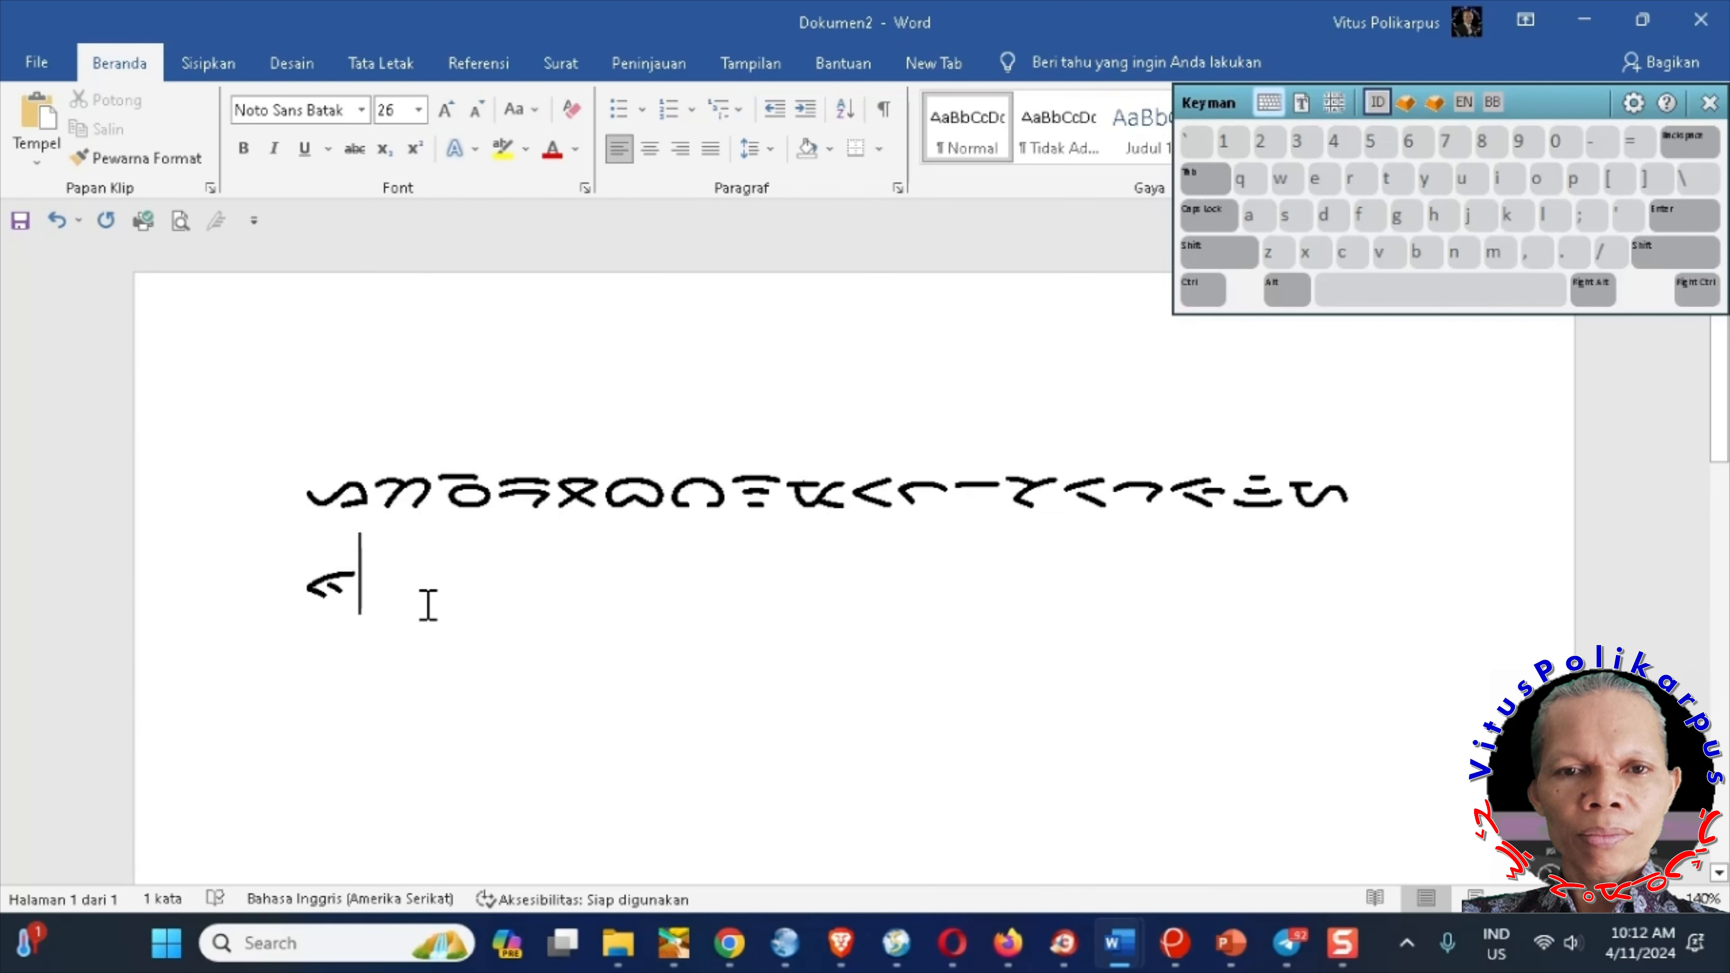
key("Return")
- Switch to the transliterator in Chrome, choose the Batak Toba font listed directly above Batak Toba Modifikasi, and copy the transliterated result
mouse_move(734, 957)
left_click(724, 961)
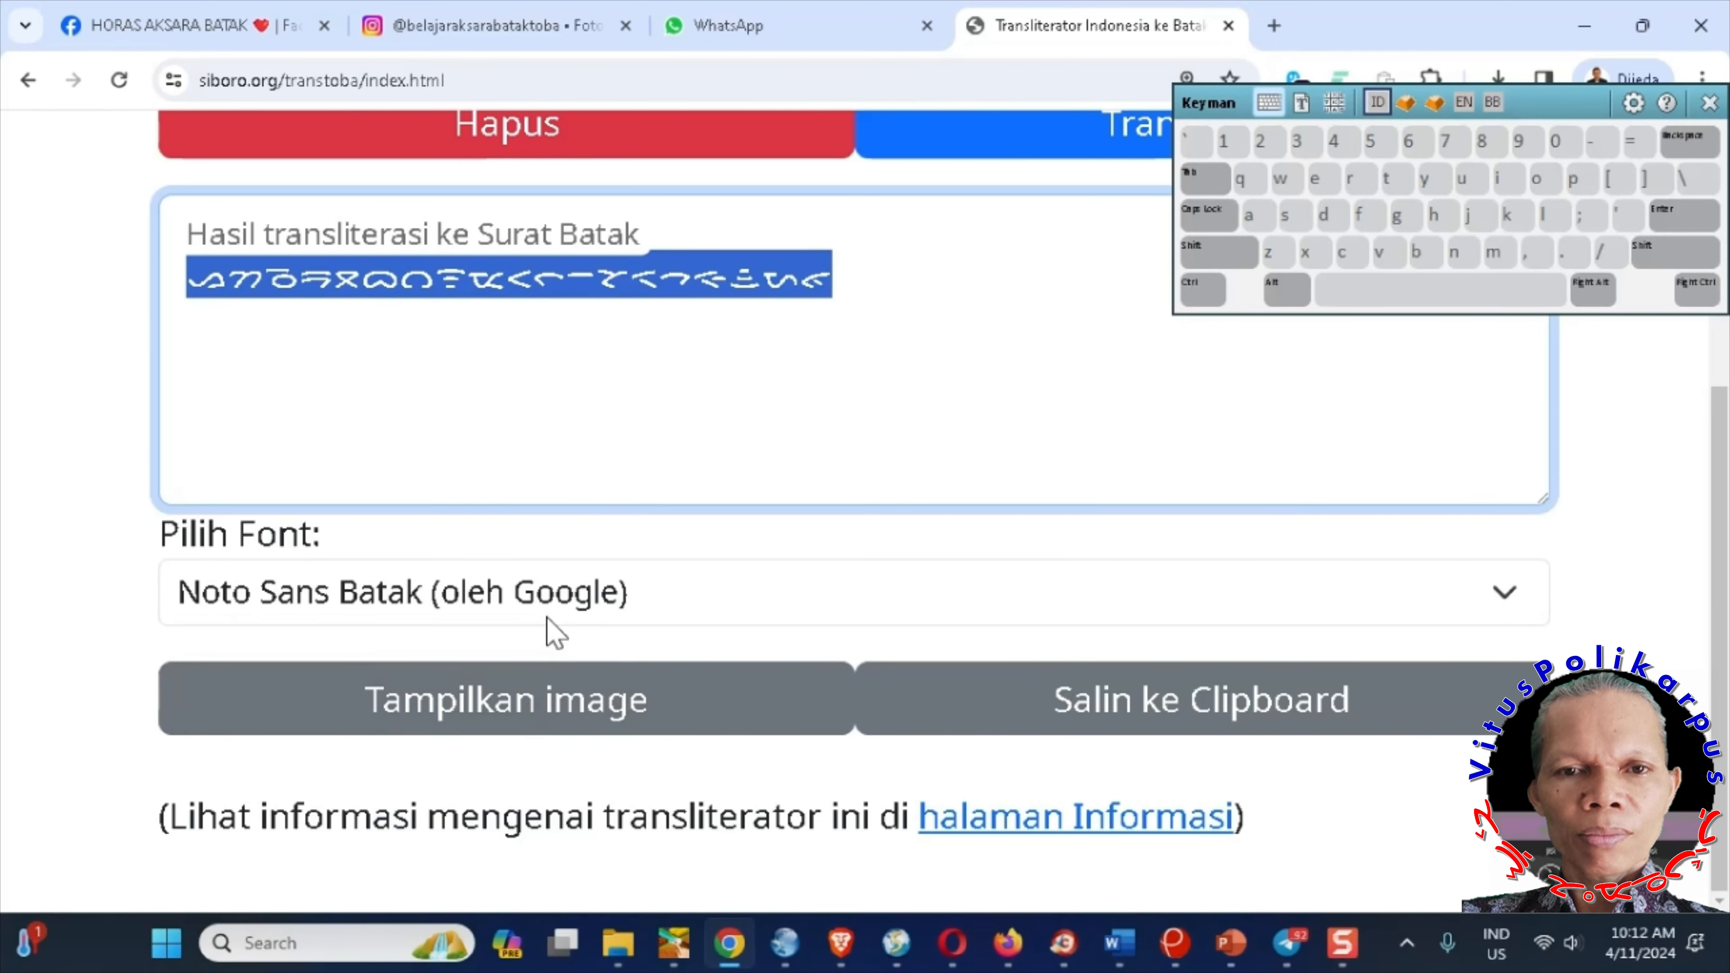
left_click(555, 600)
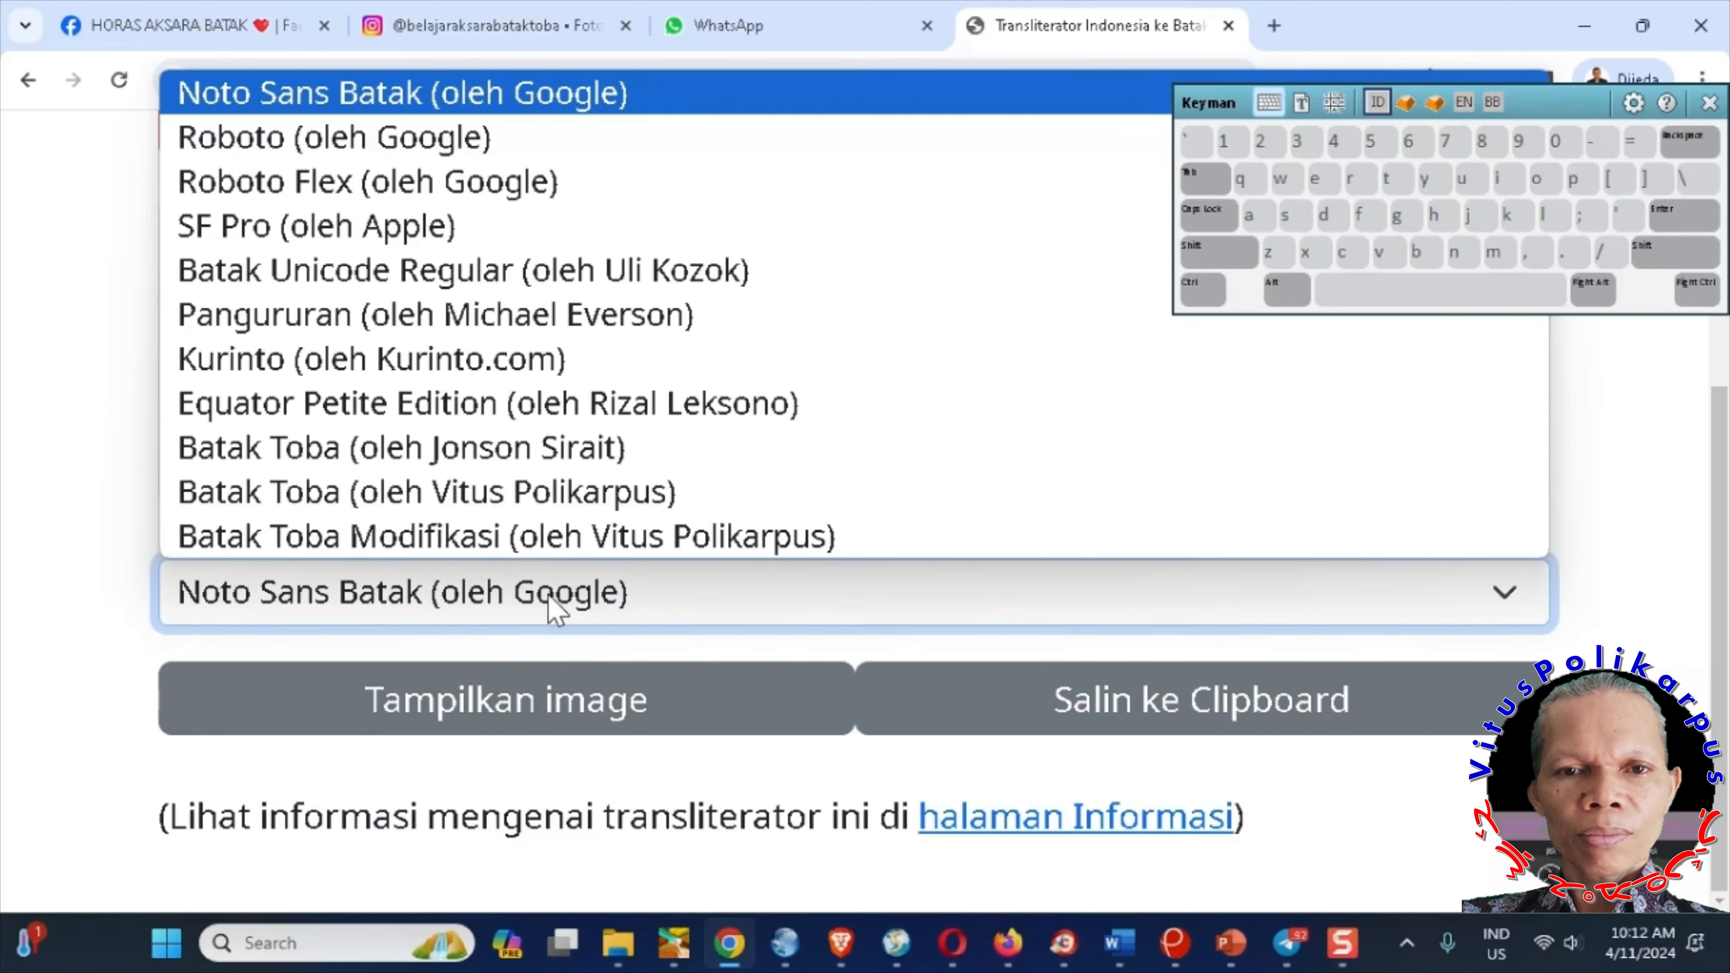
left_click(495, 492)
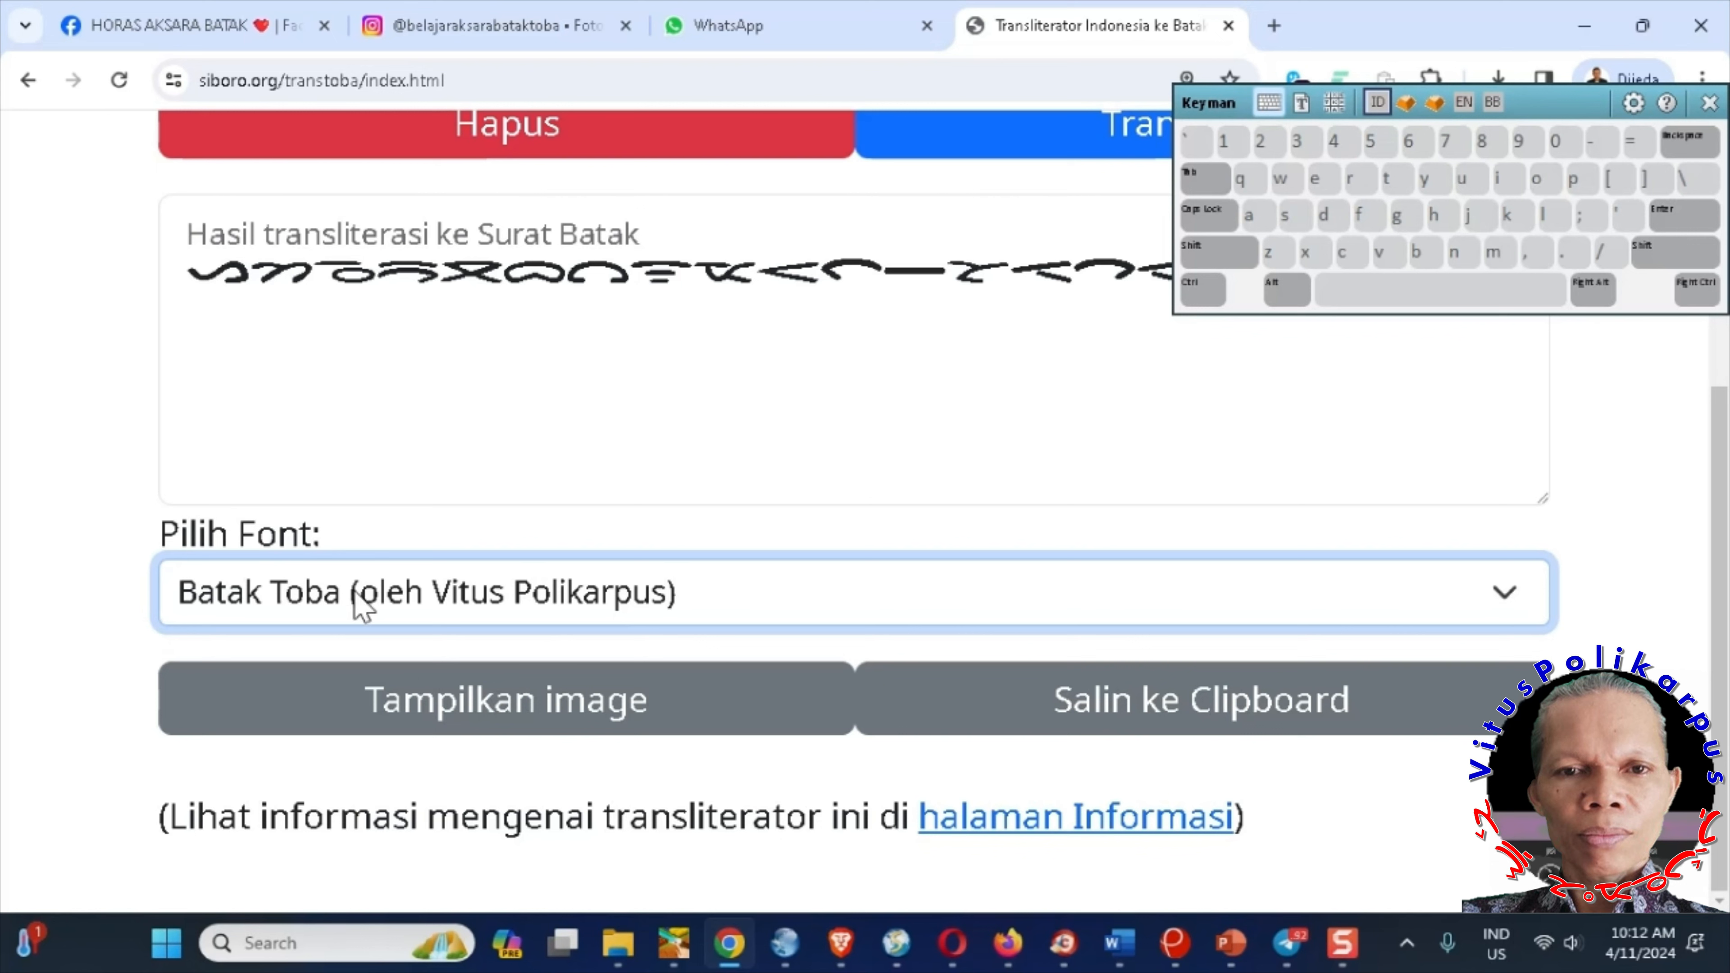
left_click_drag(210, 273, 1057, 297)
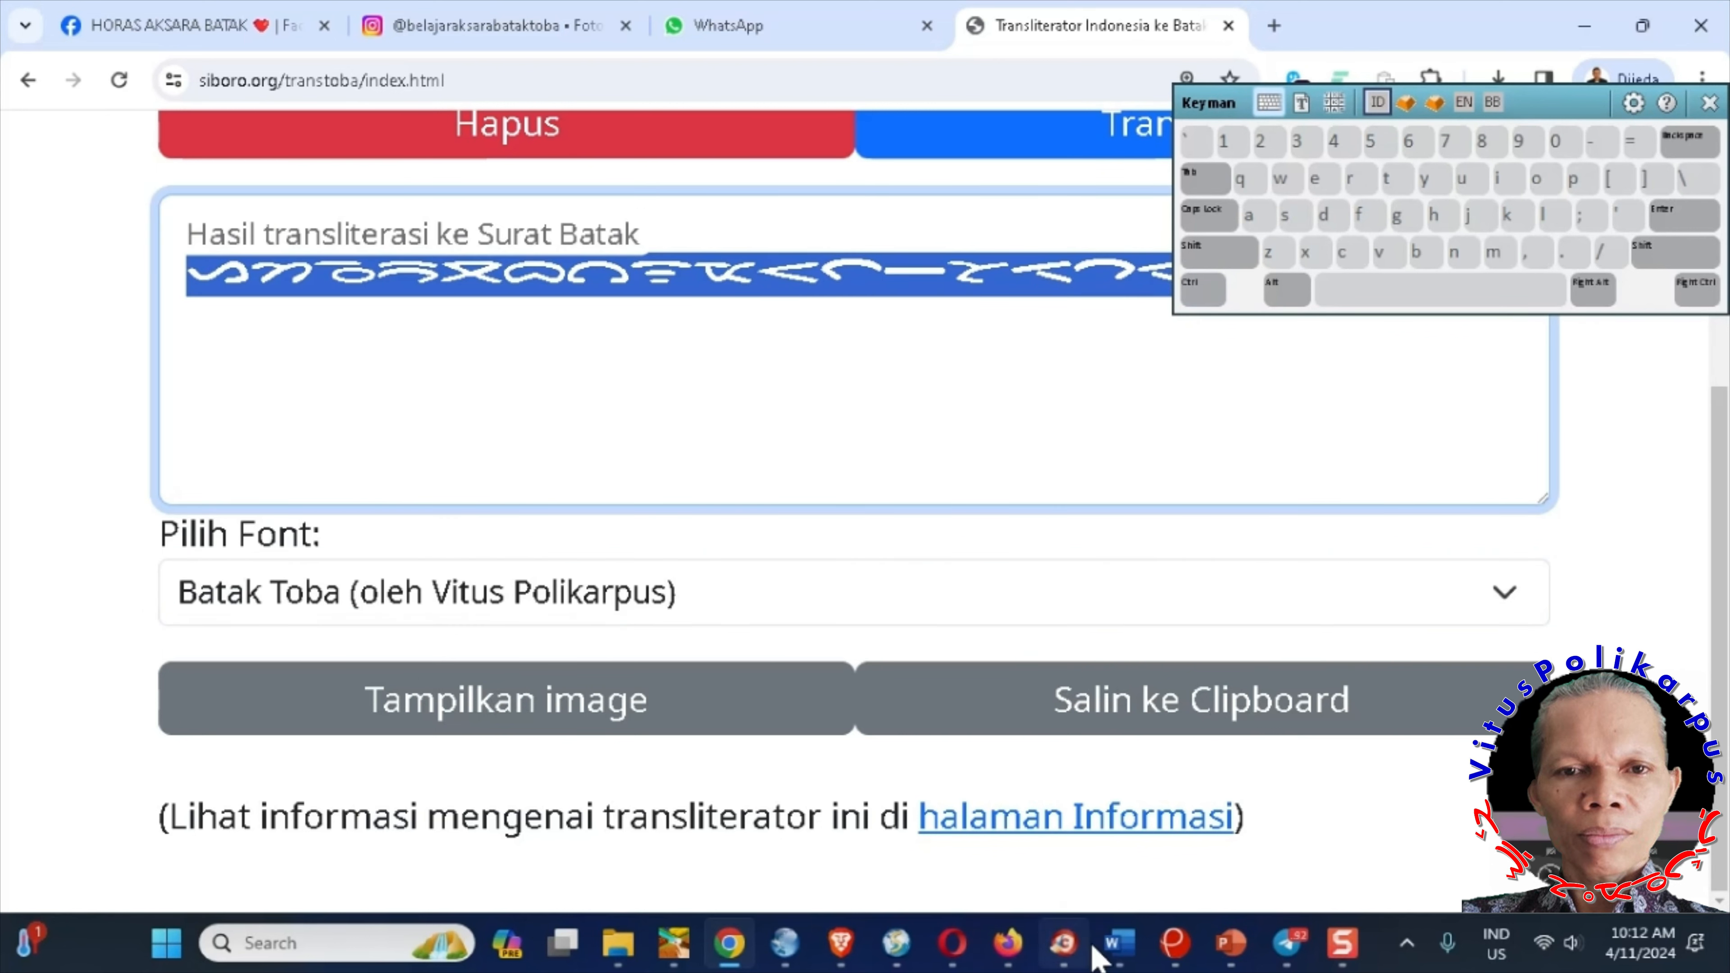
- Paste the copied text on the empty line of Dokumen2 in Word, format it in Tobaunicode, and start another line below
mouse_move(1120, 941)
left_click(1134, 845)
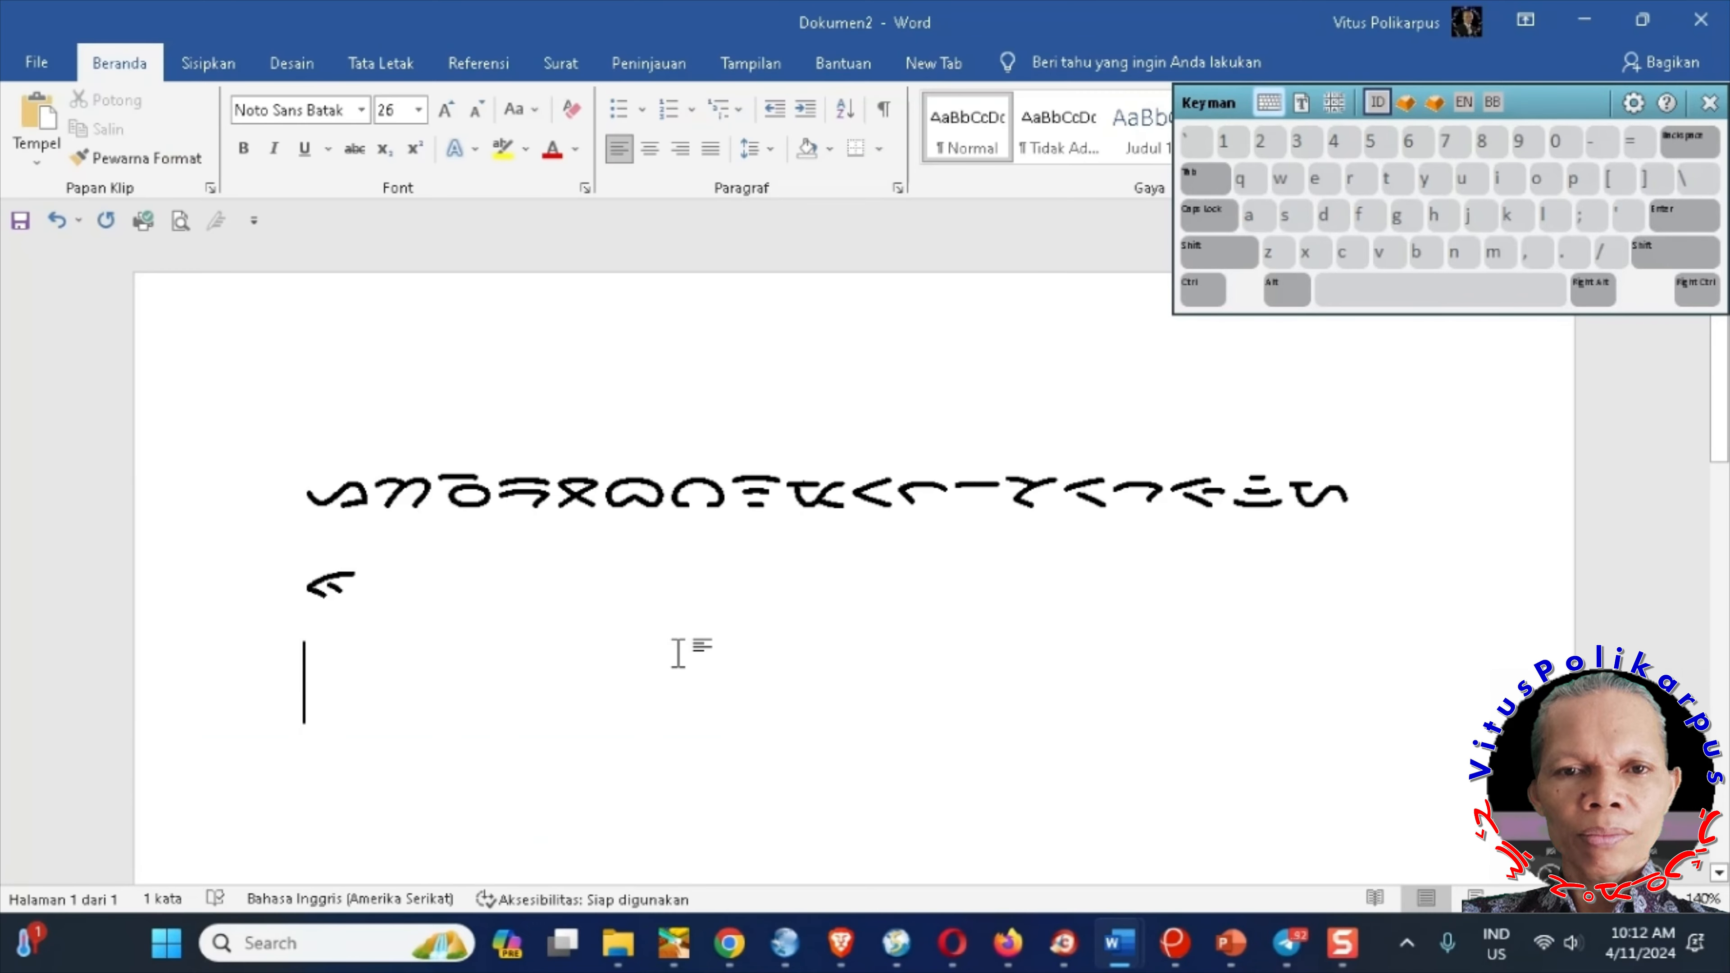
key("ctrl+v")
left_click_drag(309, 685, 443, 786)
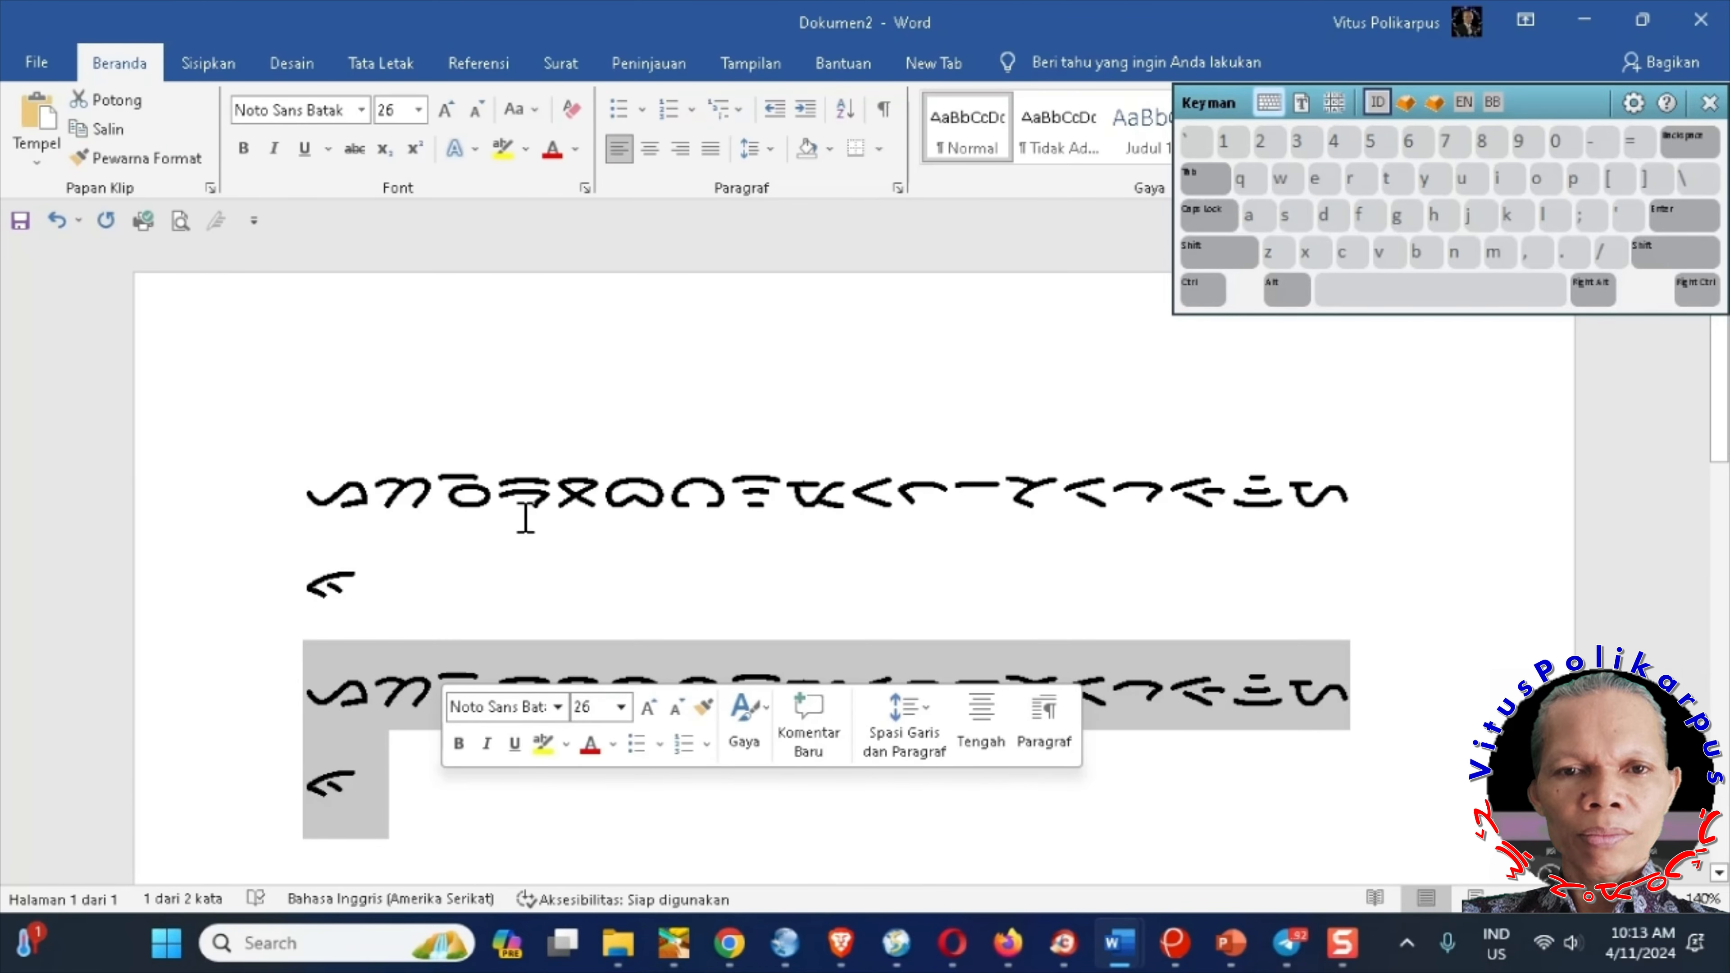
left_click(361, 110)
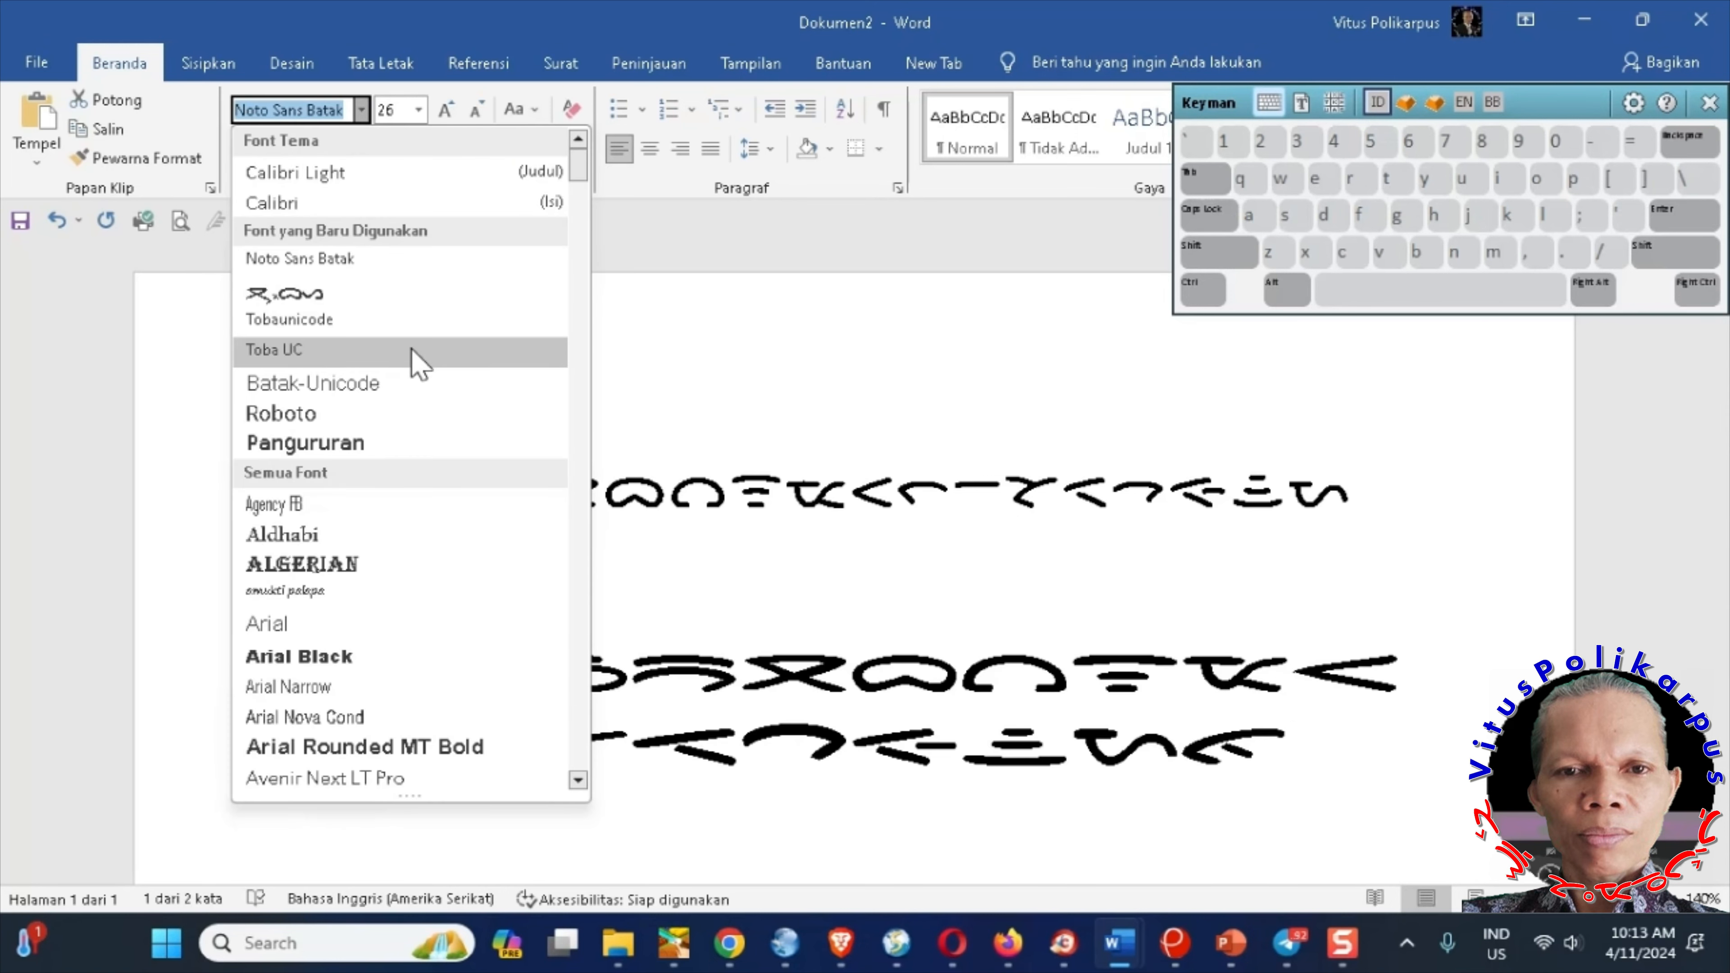
left_click(337, 321)
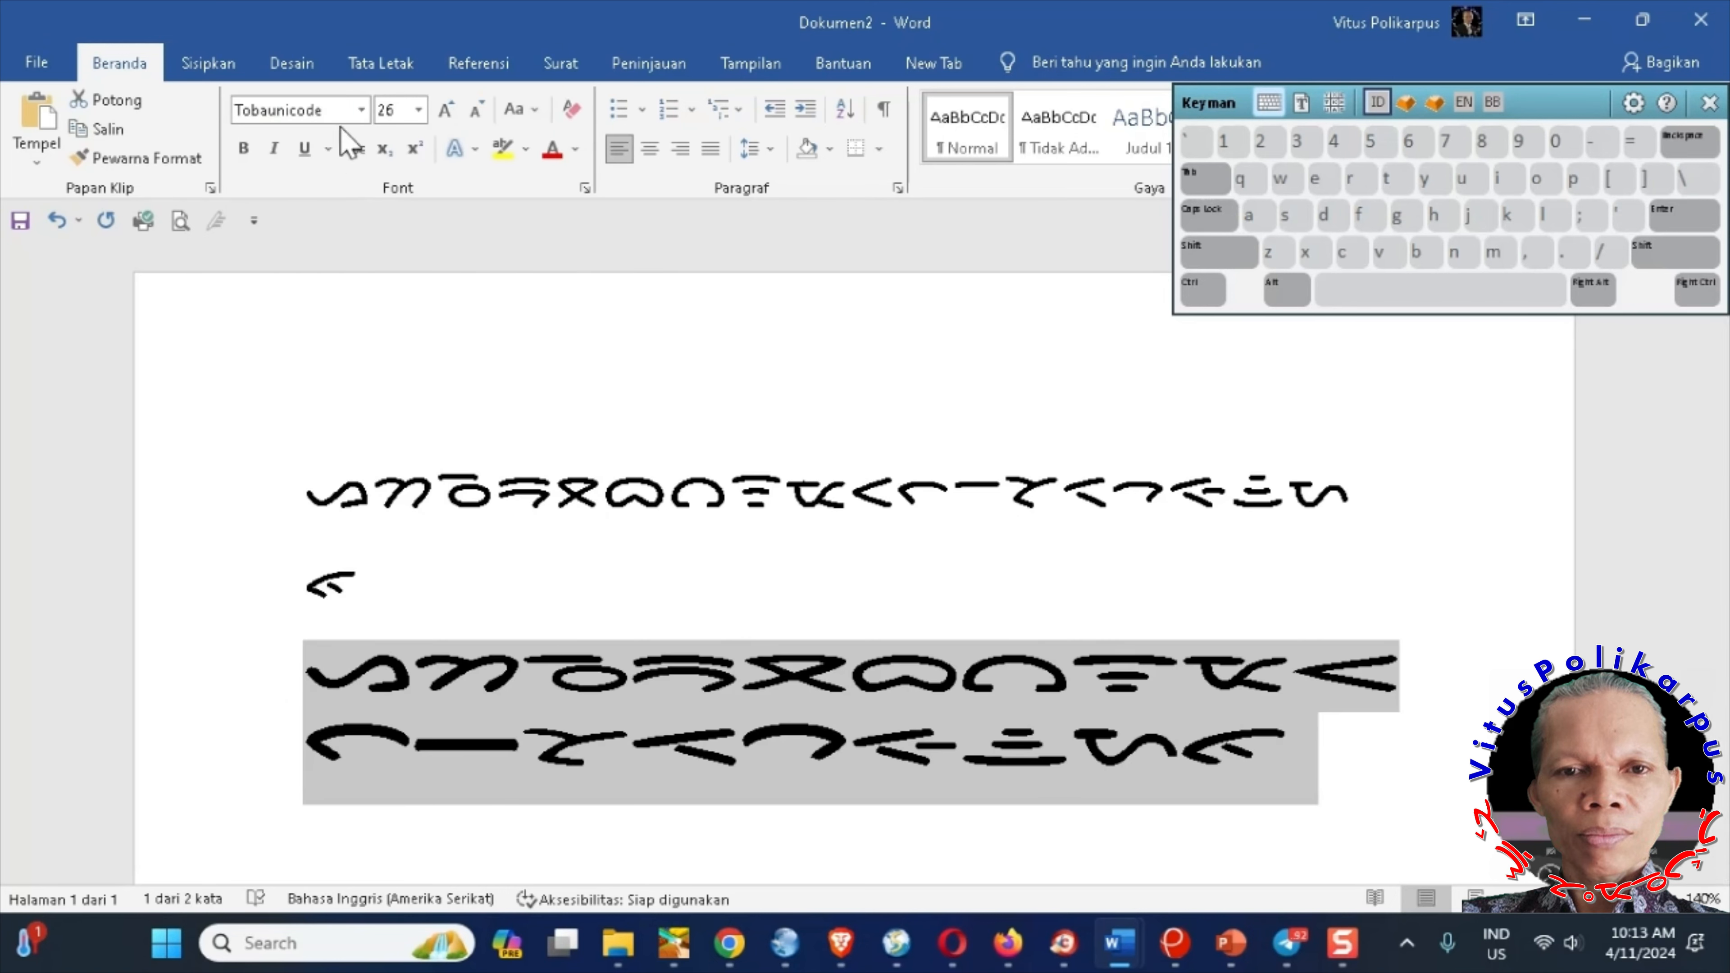
left_click(1322, 738)
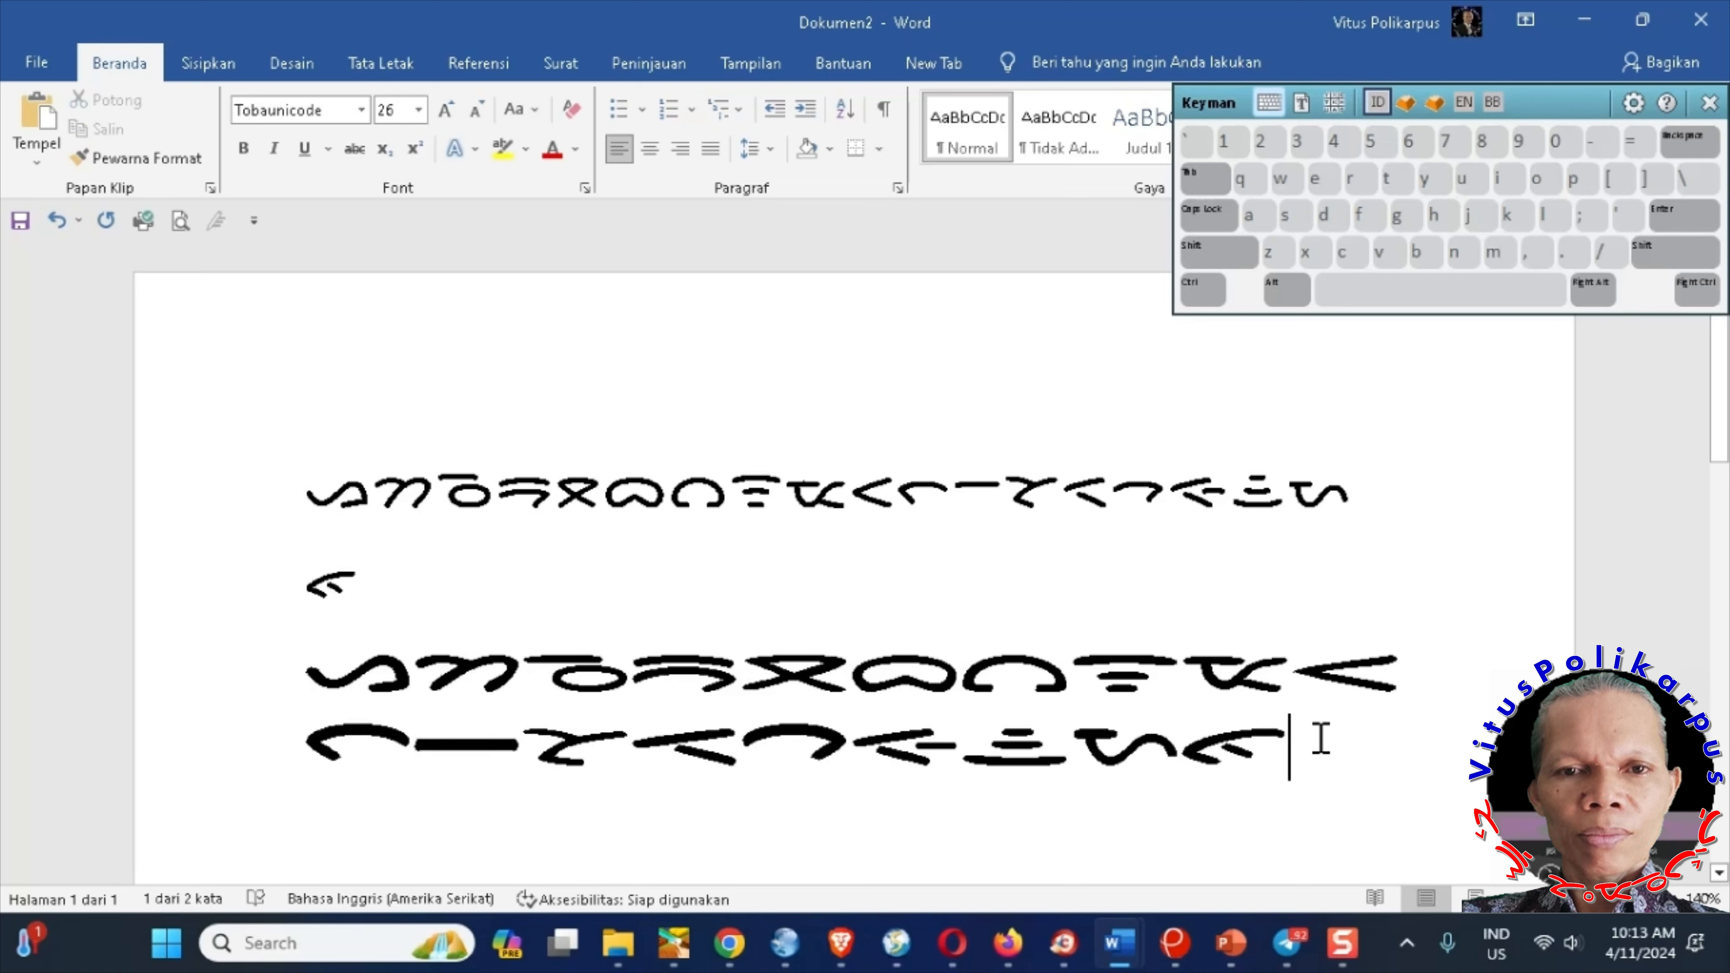
key("Return")
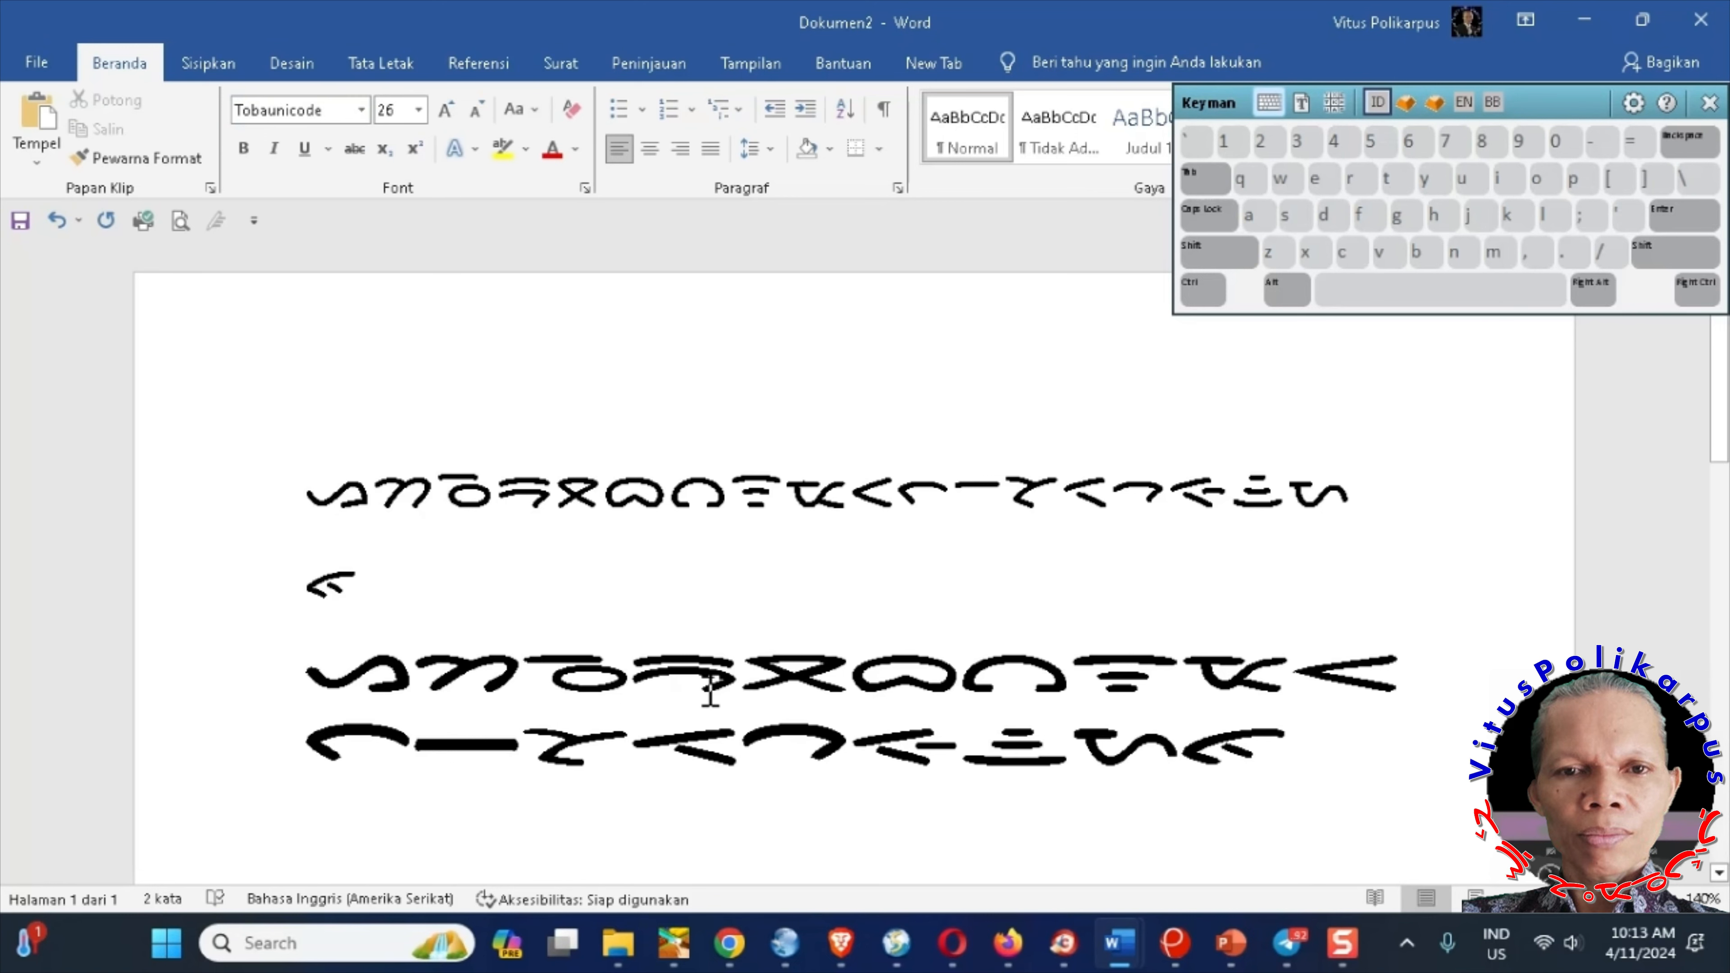
- Return to the transliterator in Chrome, set its font to Batak Toba Modifikasi and copy the transliterated result
mouse_move(729, 942)
left_click(728, 879)
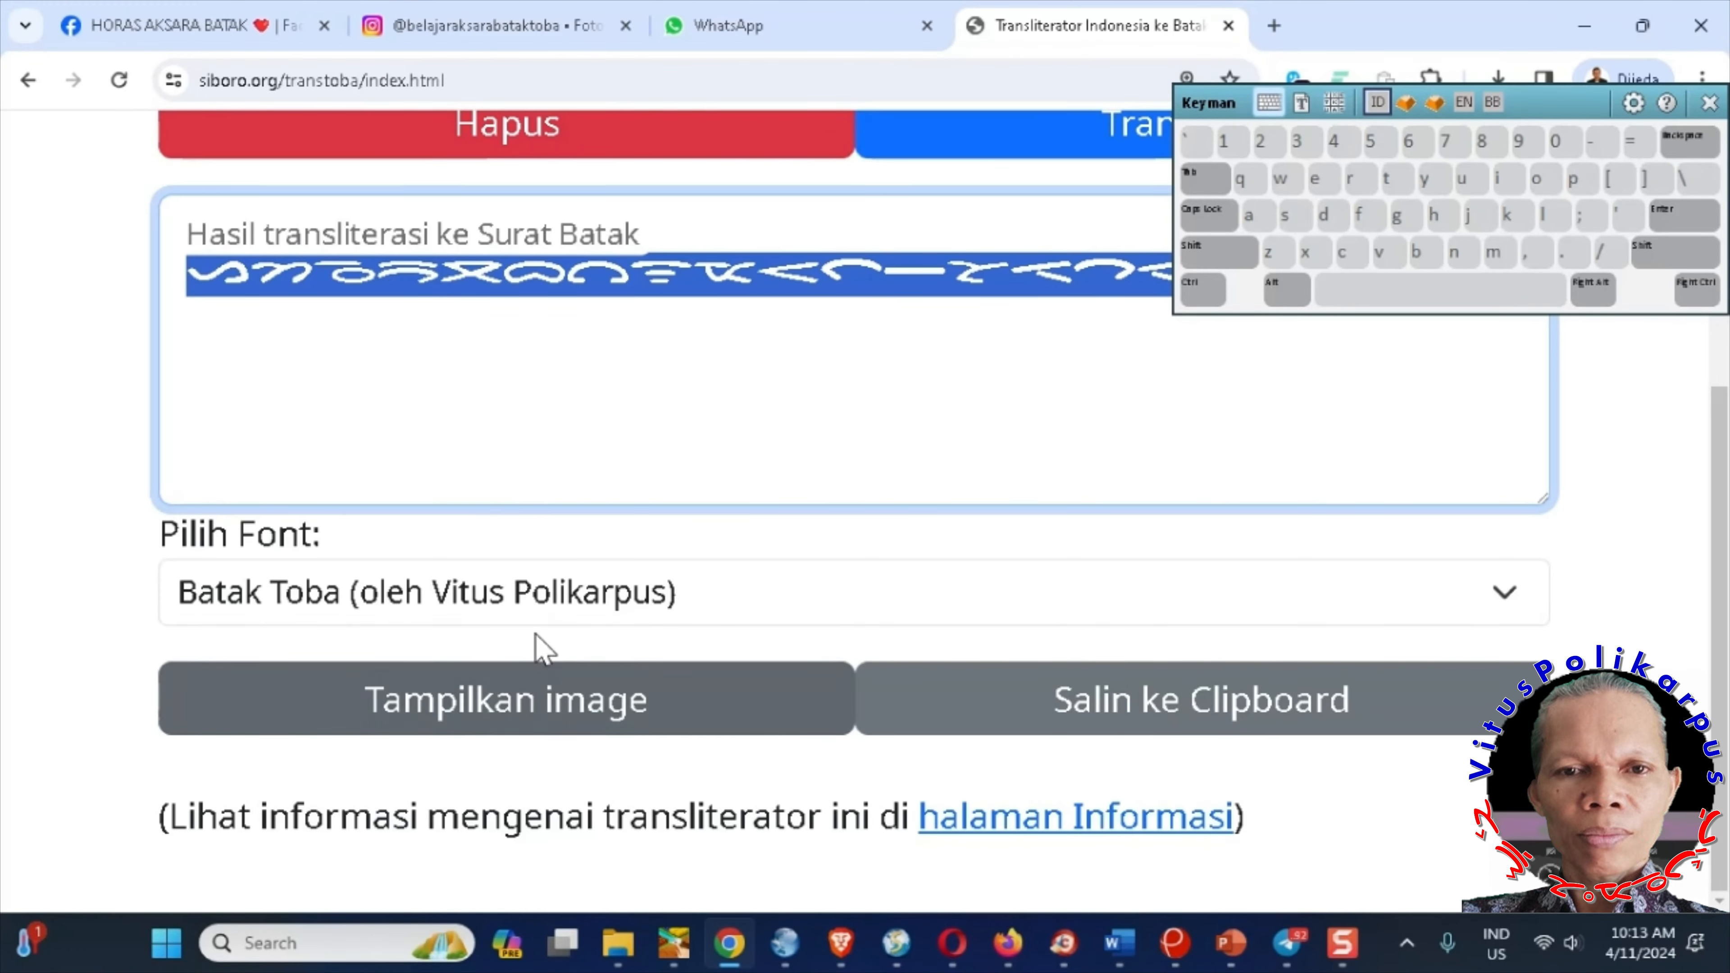
left_click(552, 609)
left_click(447, 542)
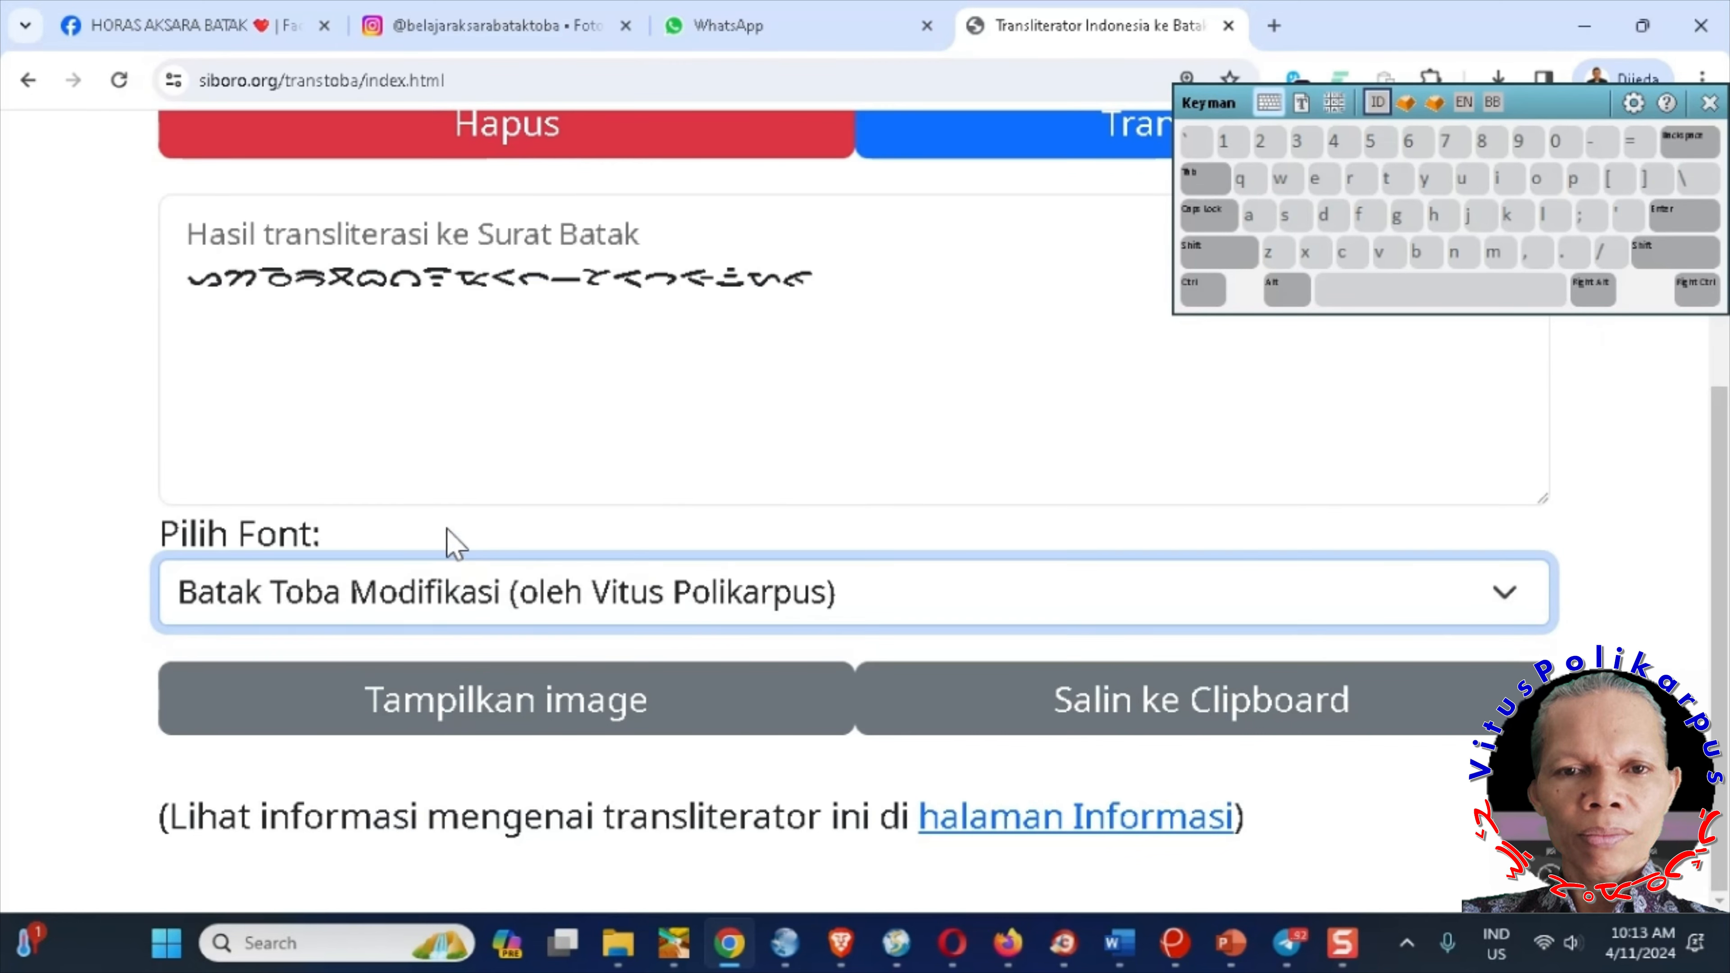
left_click_drag(198, 280, 854, 274)
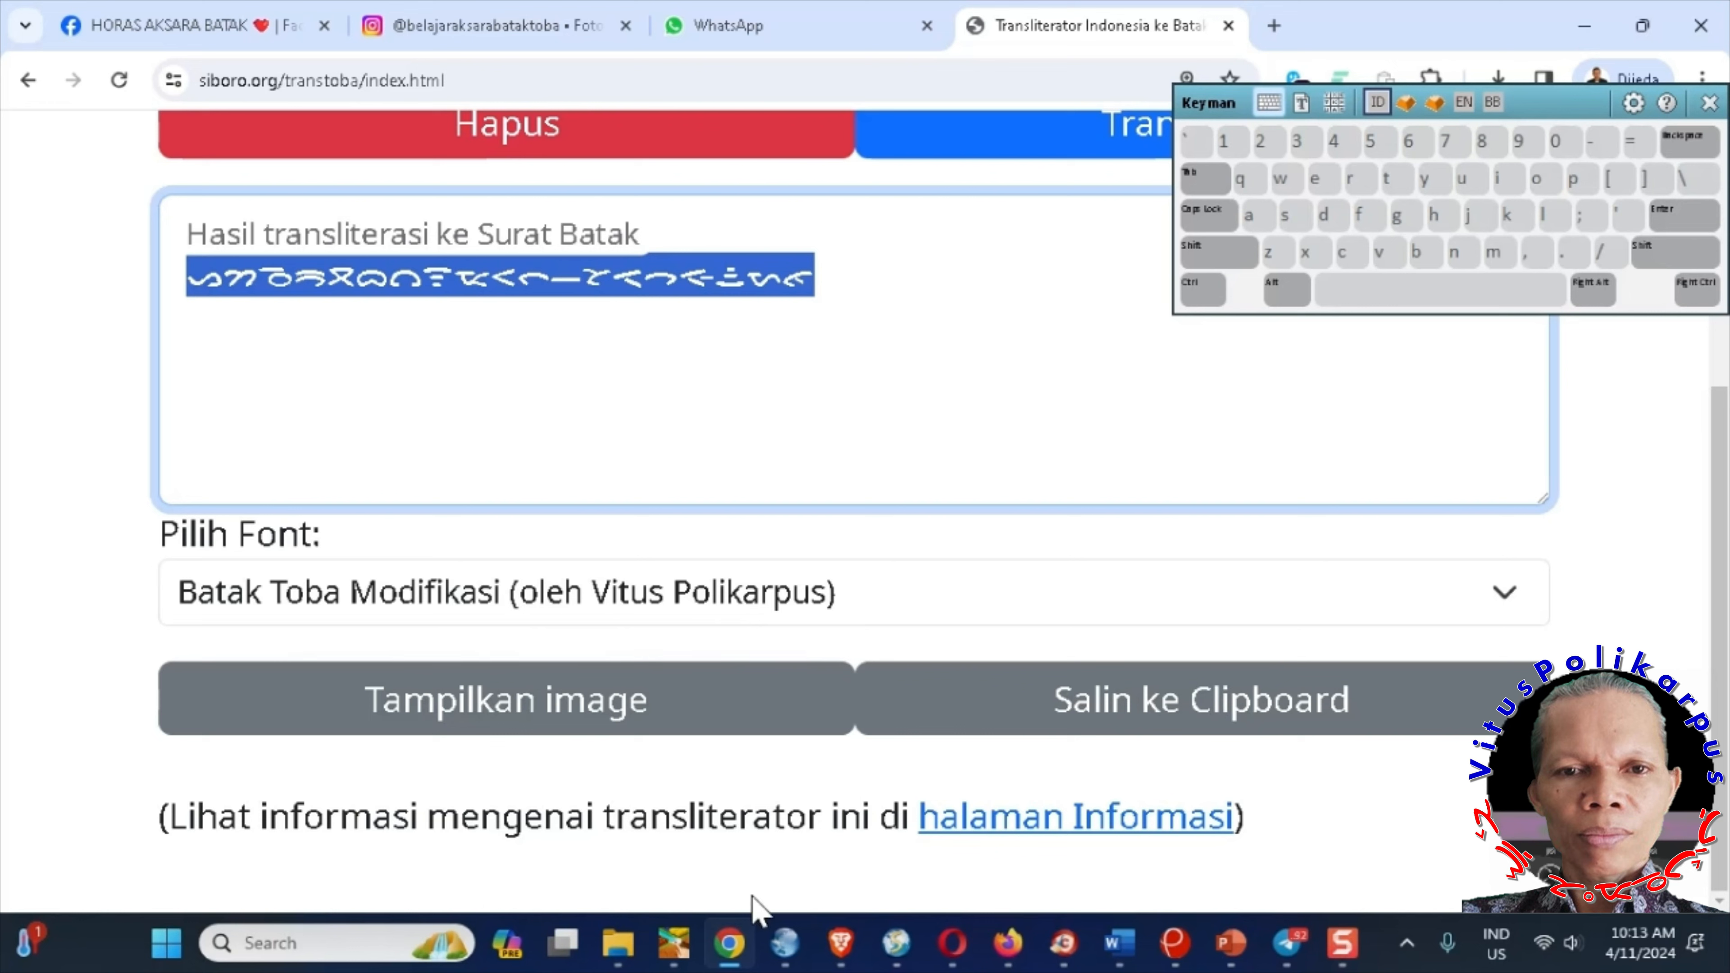
- Paste the copied text in the Toba font on the empty line of Dokumen2 in Word and select all three text samples
mouse_move(749, 955)
mouse_move(1124, 961)
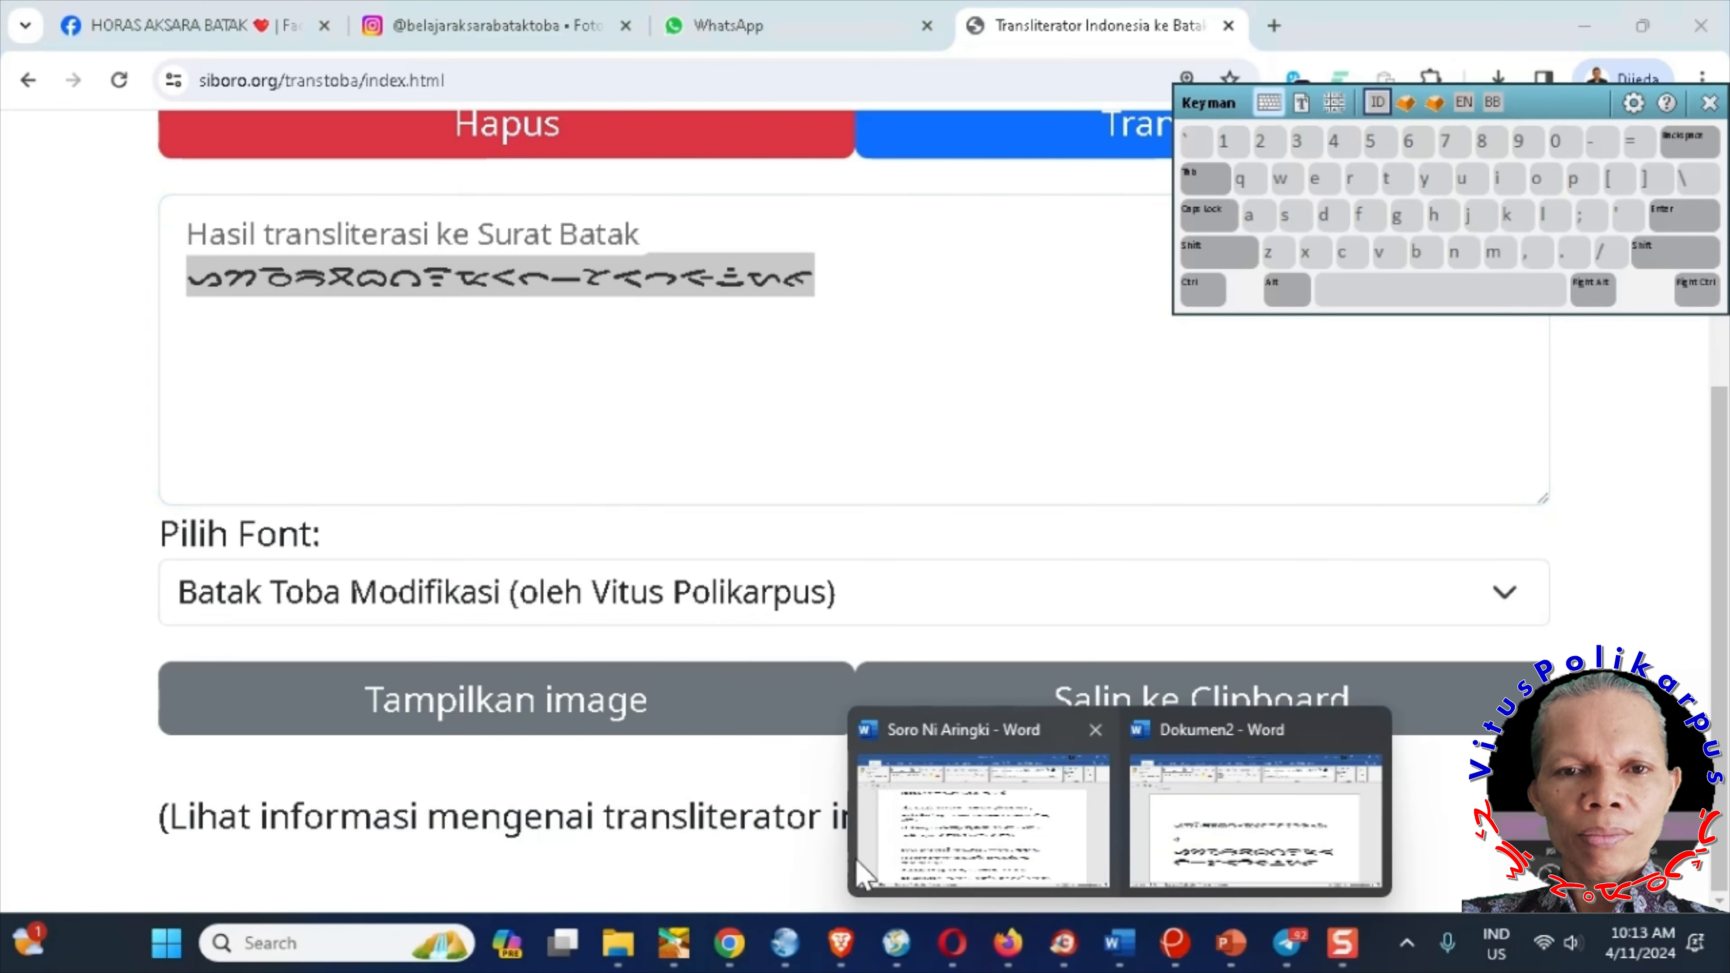
left_click(1127, 835)
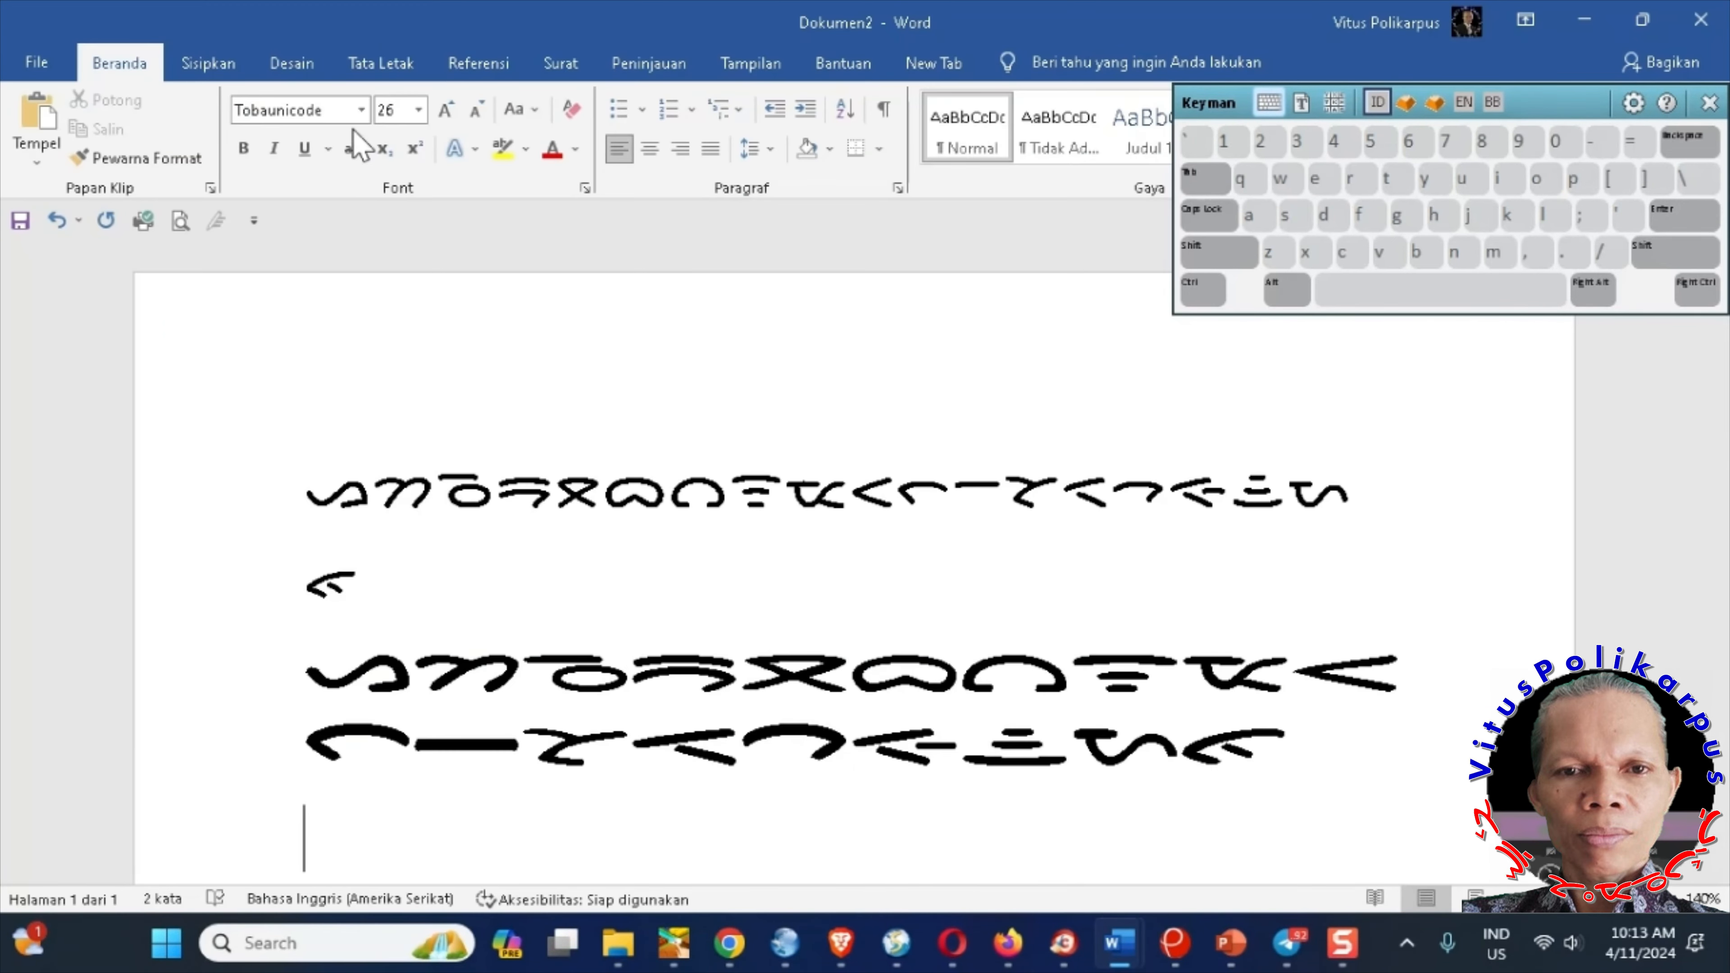
left_click(360, 110)
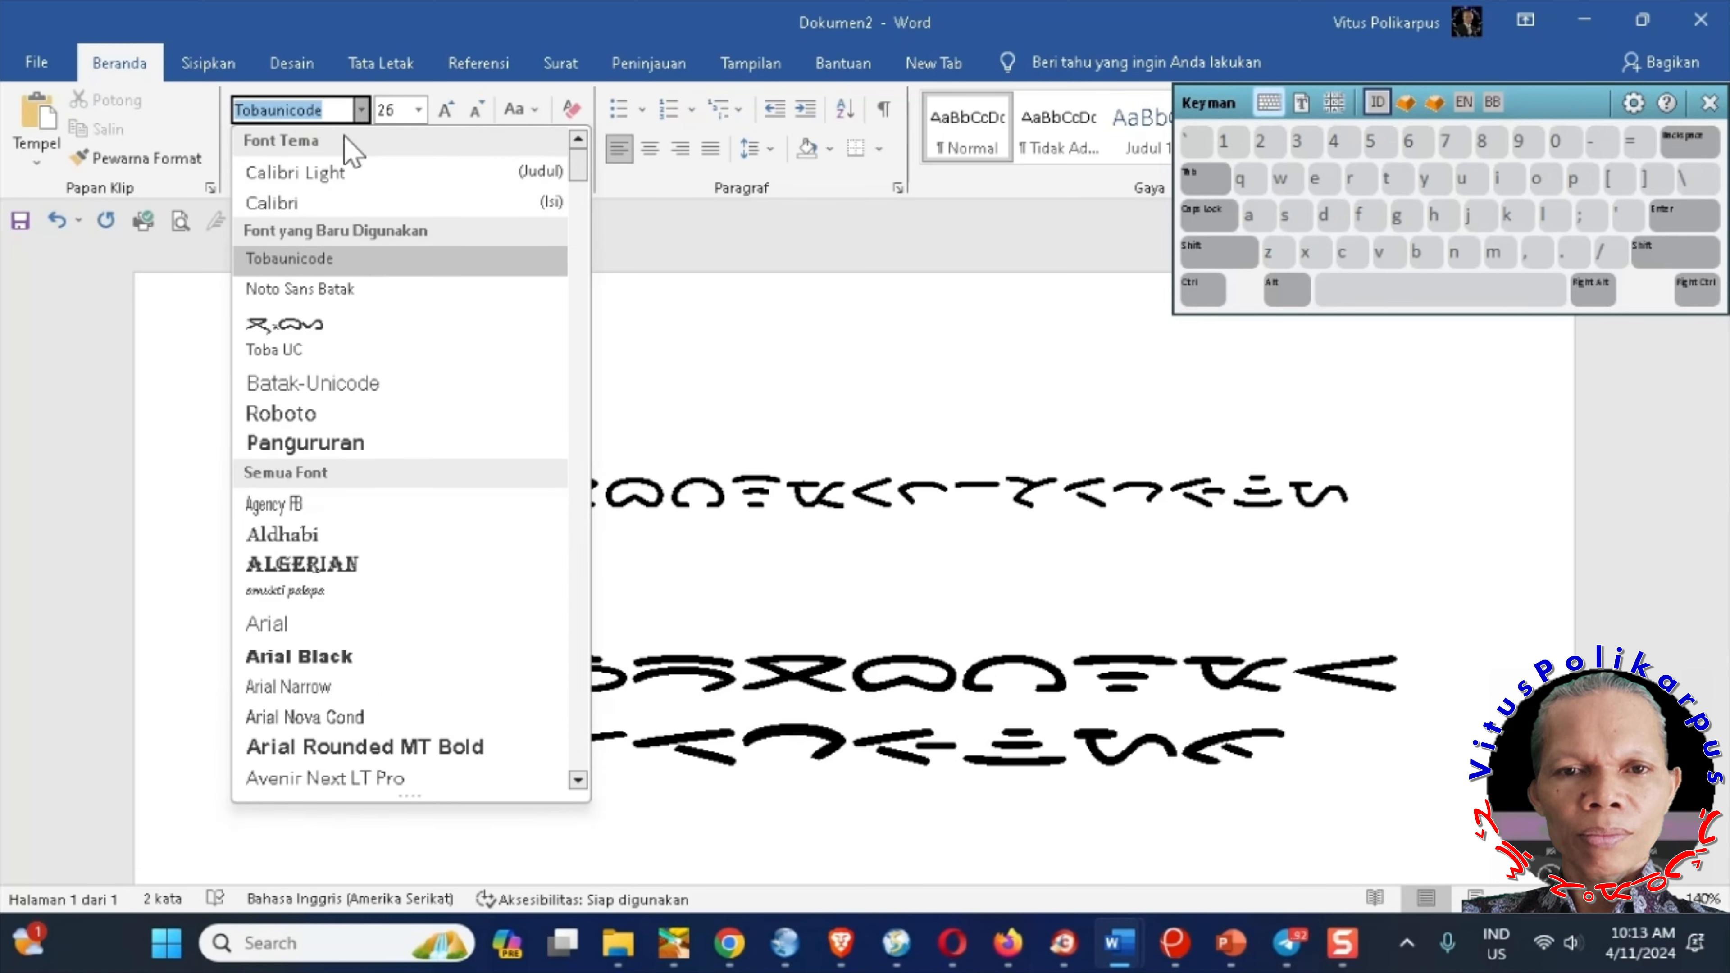
left_click(300, 334)
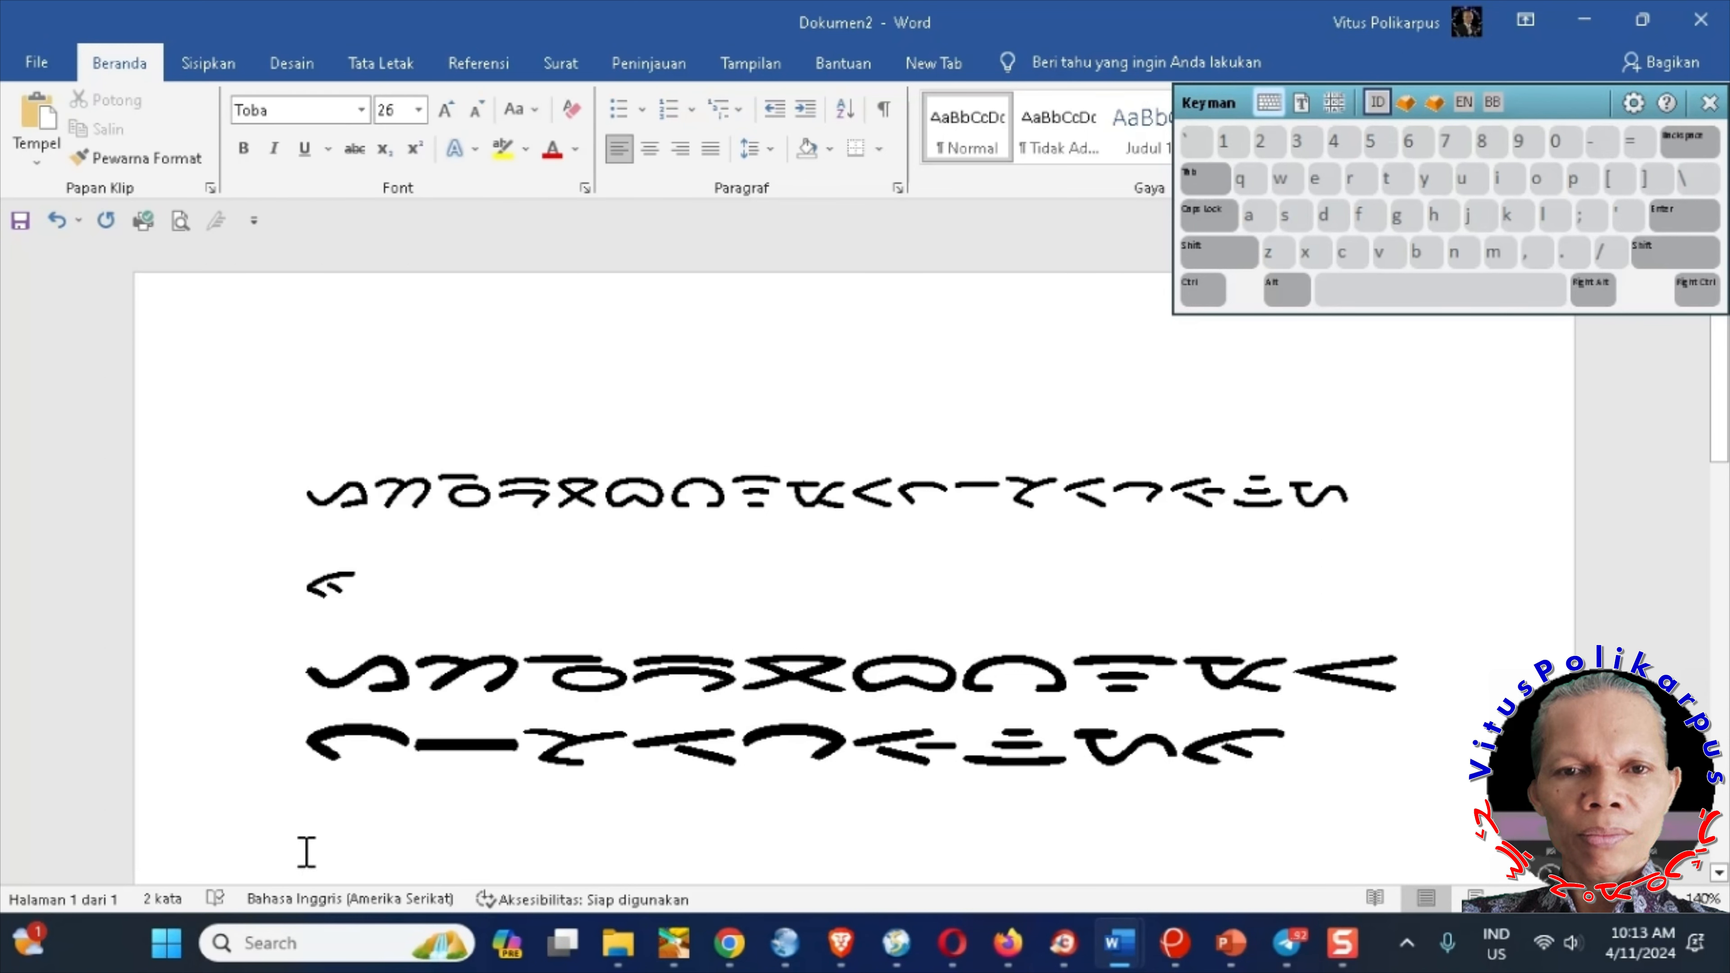
key("ctrl+v")
scroll(578, 690, "down", 2)
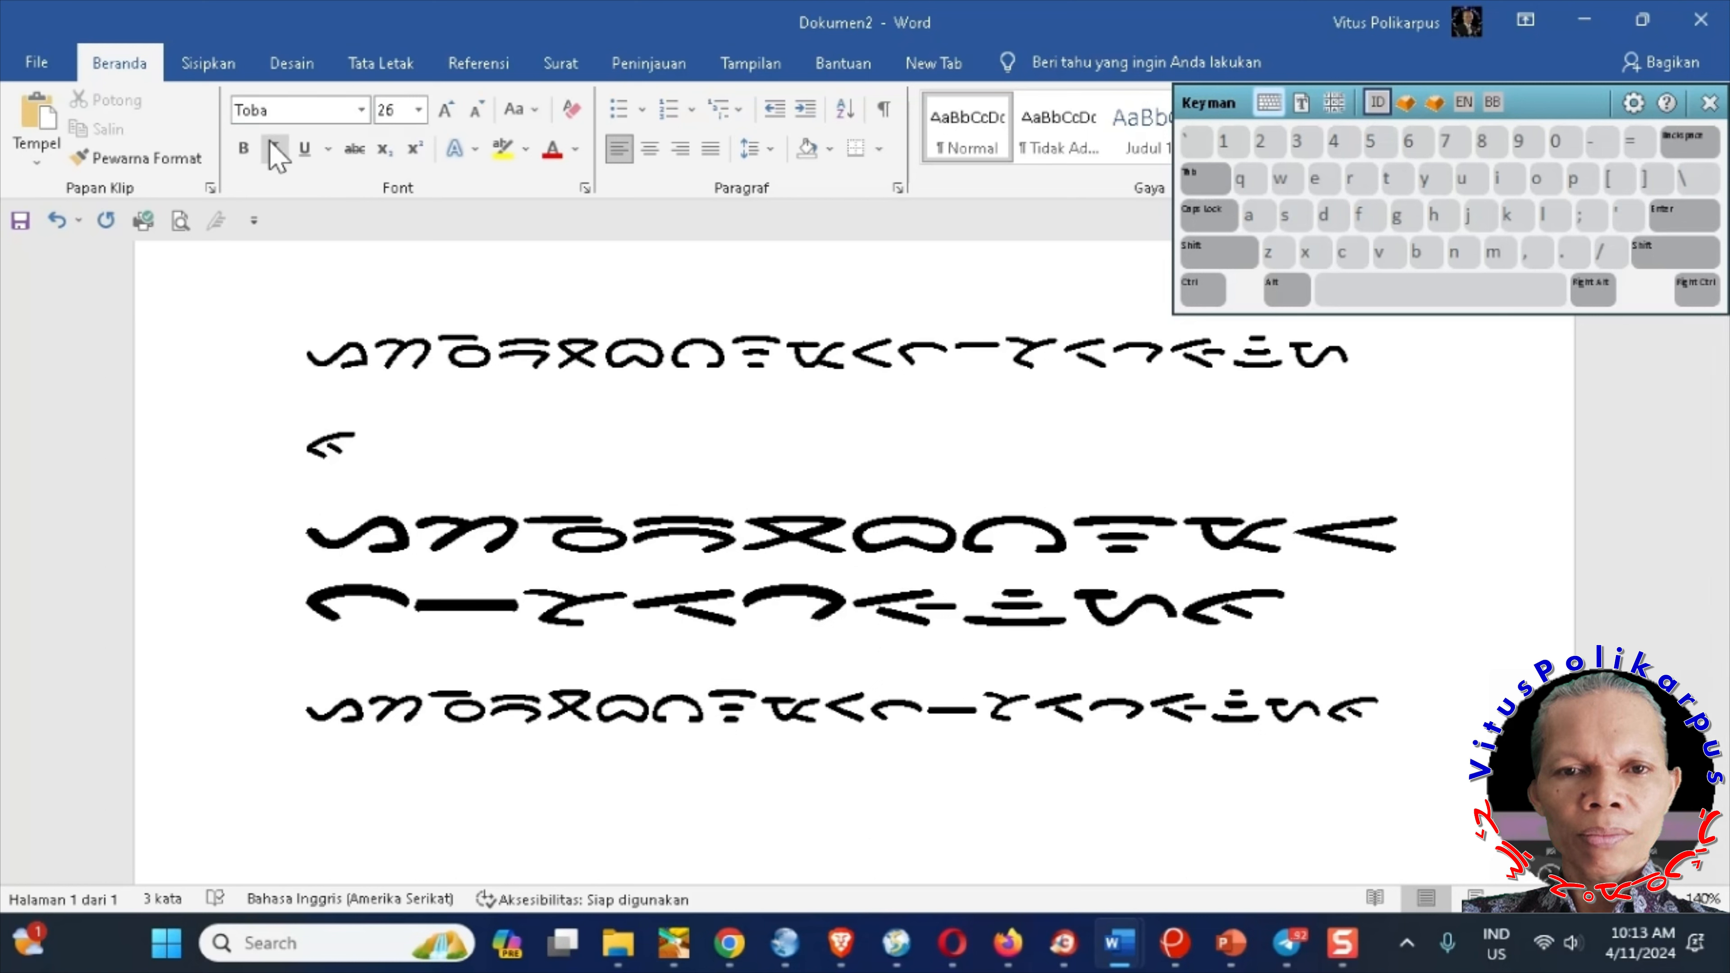
left_click_drag(310, 351, 1390, 705)
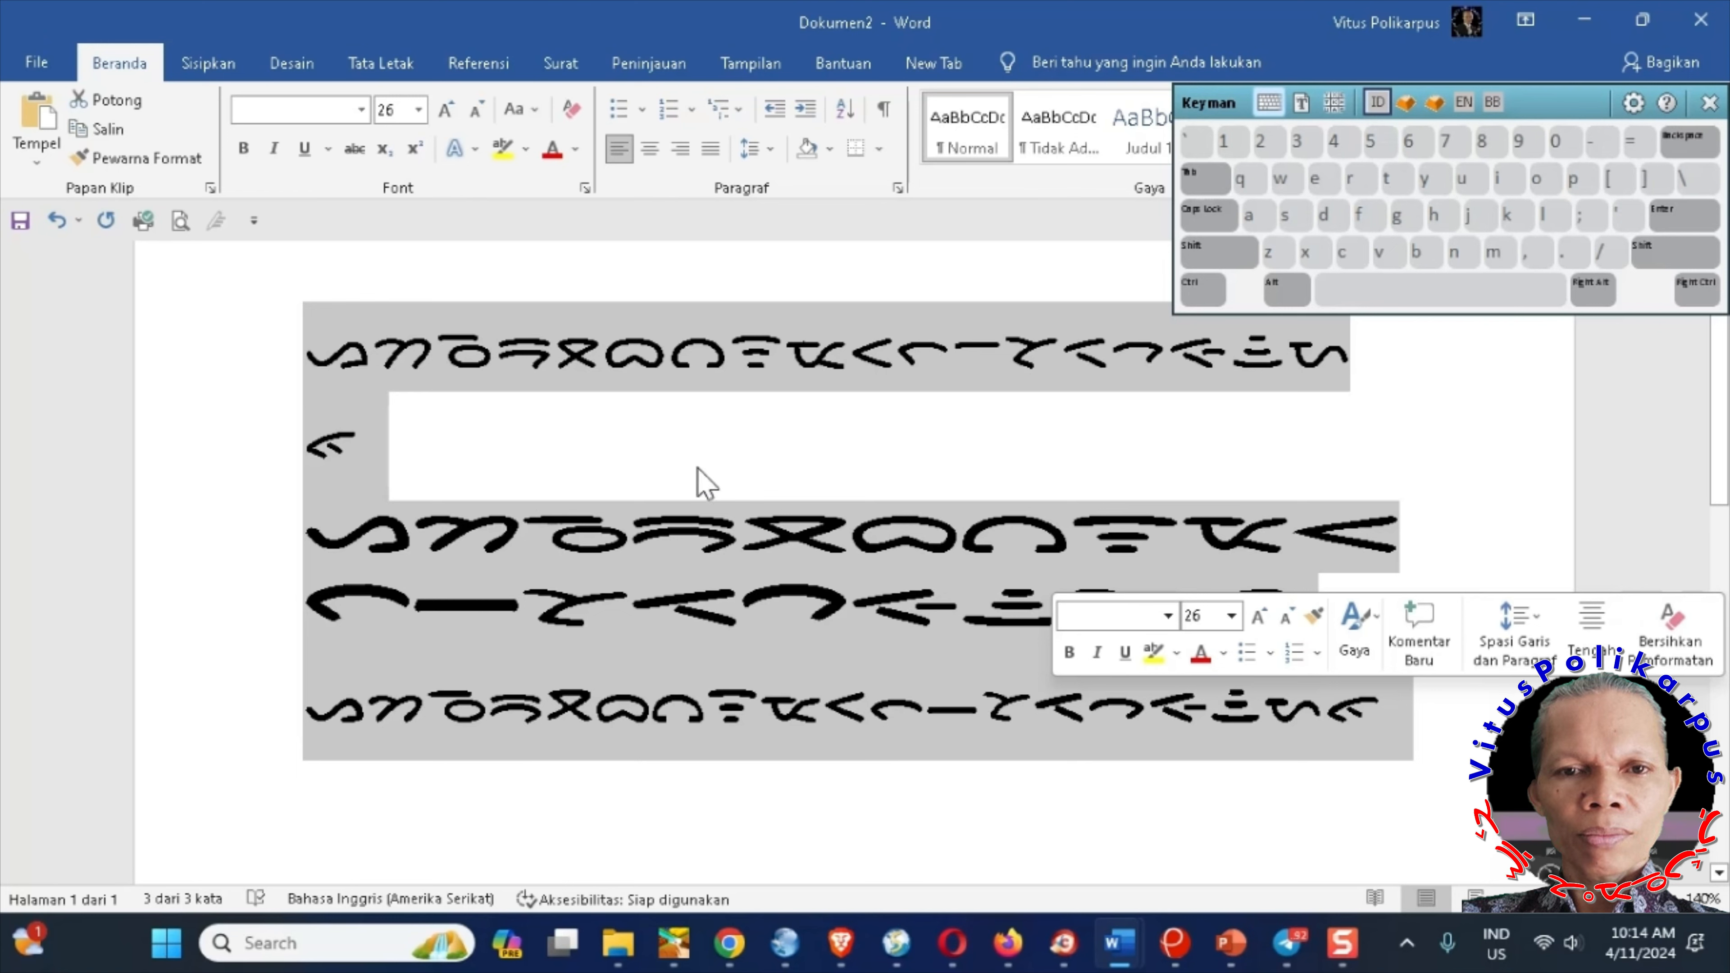
- Switch to the Blogger post in Opera and add blank lines below its last Batak line, leaving the cursor on one of them
left_click(722, 961)
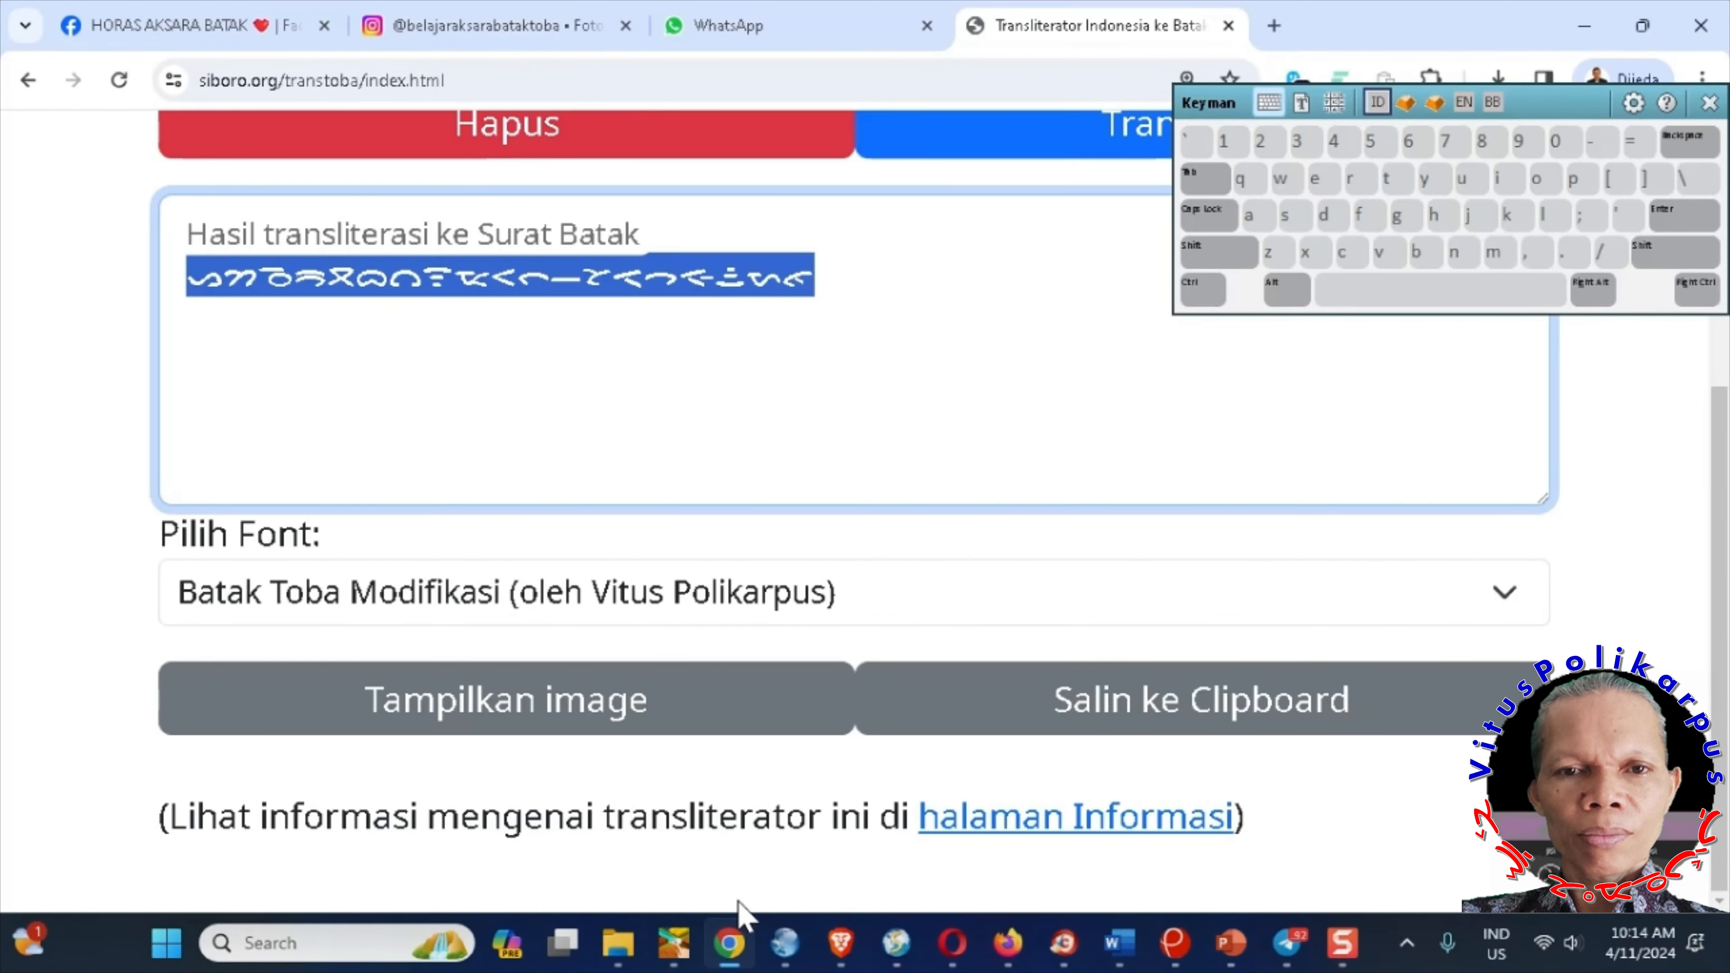
left_click(952, 943)
scroll(425, 708, "up", 2)
scroll(425, 707, "down", 2)
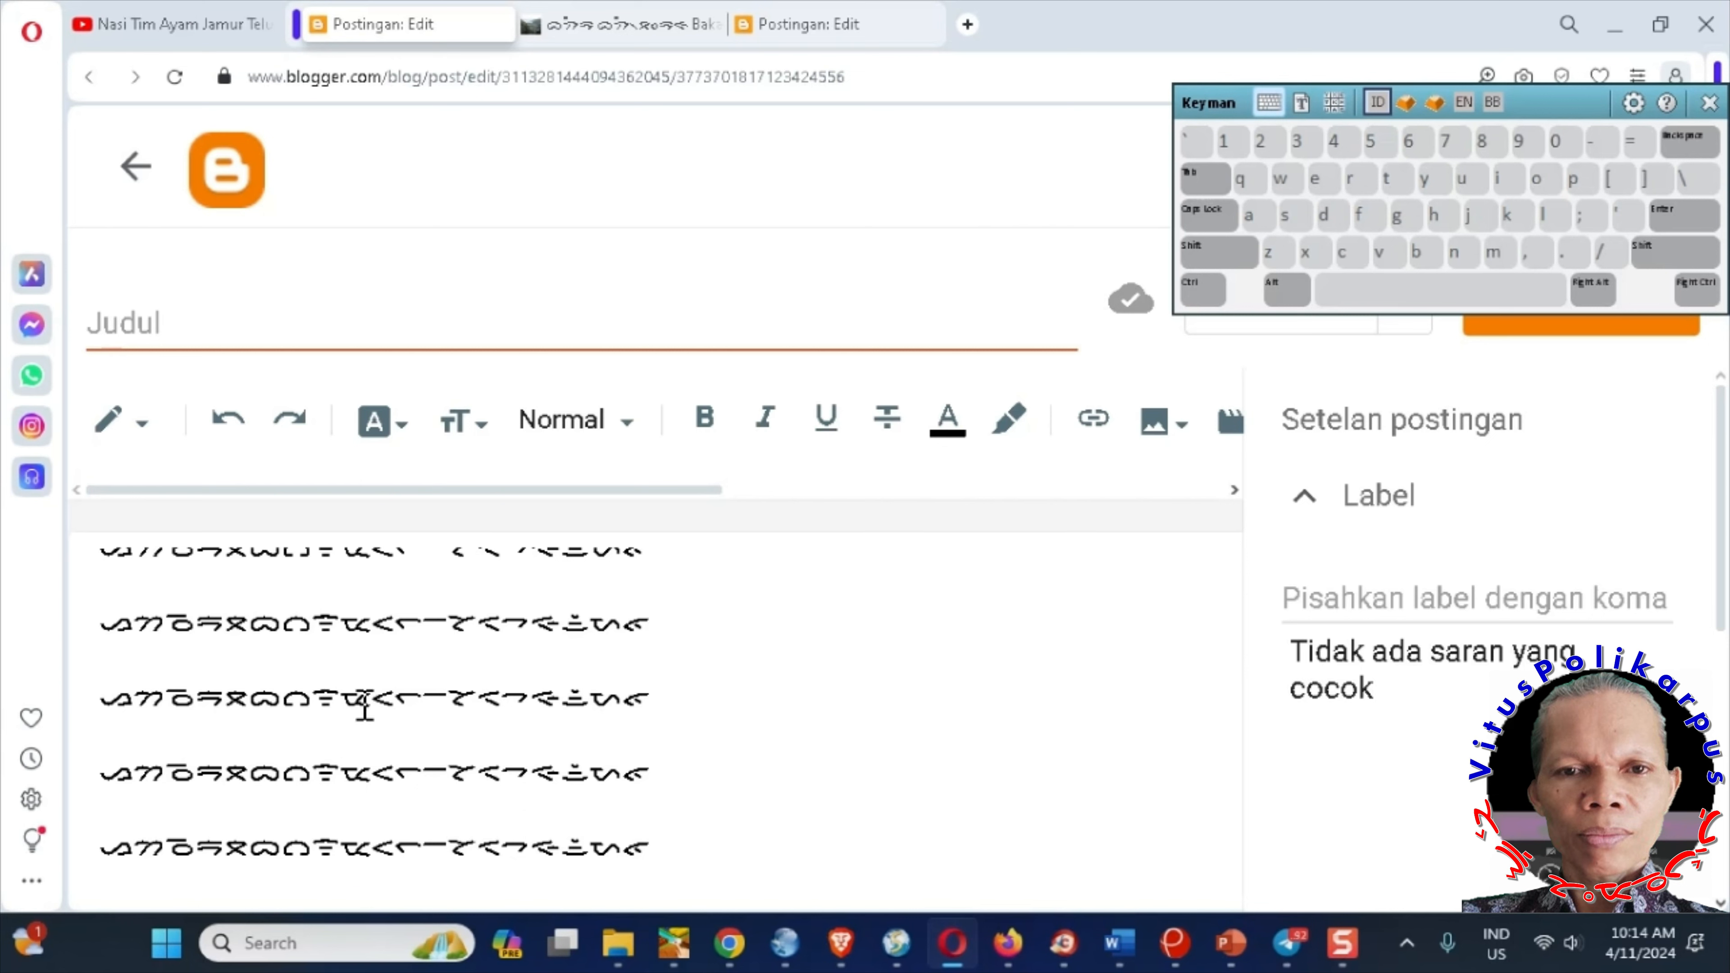
scroll(571, 695, "down", 1)
scroll(572, 696, "up", 1)
left_click(679, 849)
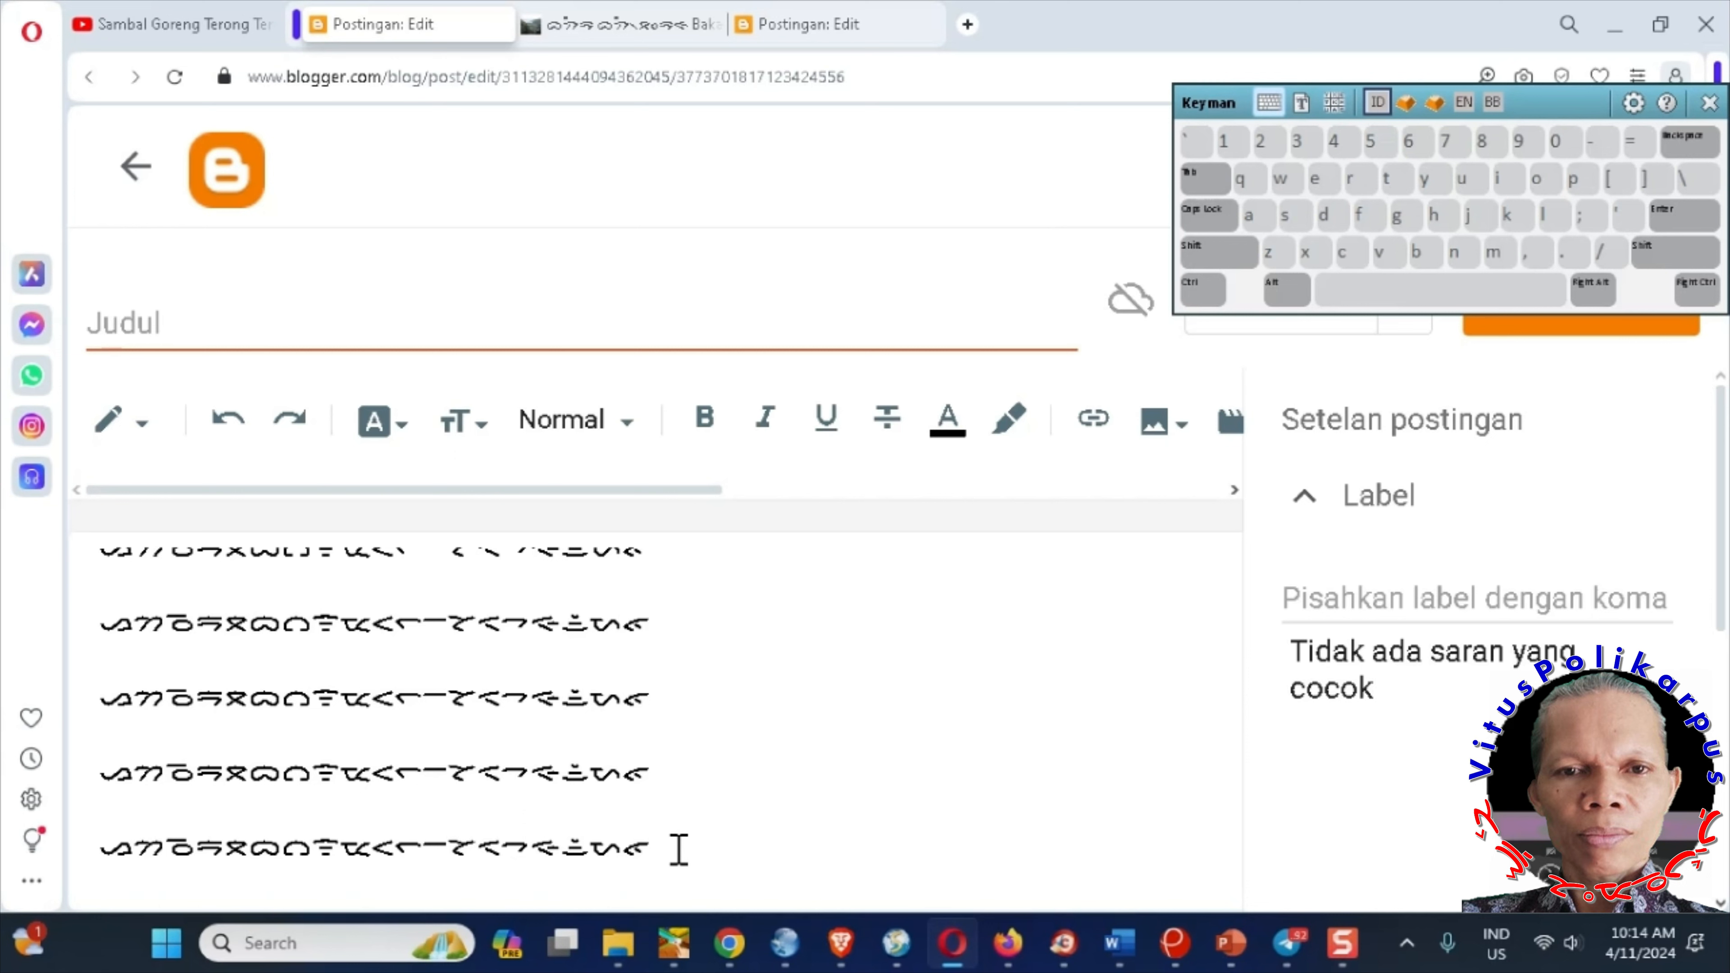
key("Return")
key("Return")
key("Return")
key("Return")
key("Return")
key("Return")
left_click(167, 765)
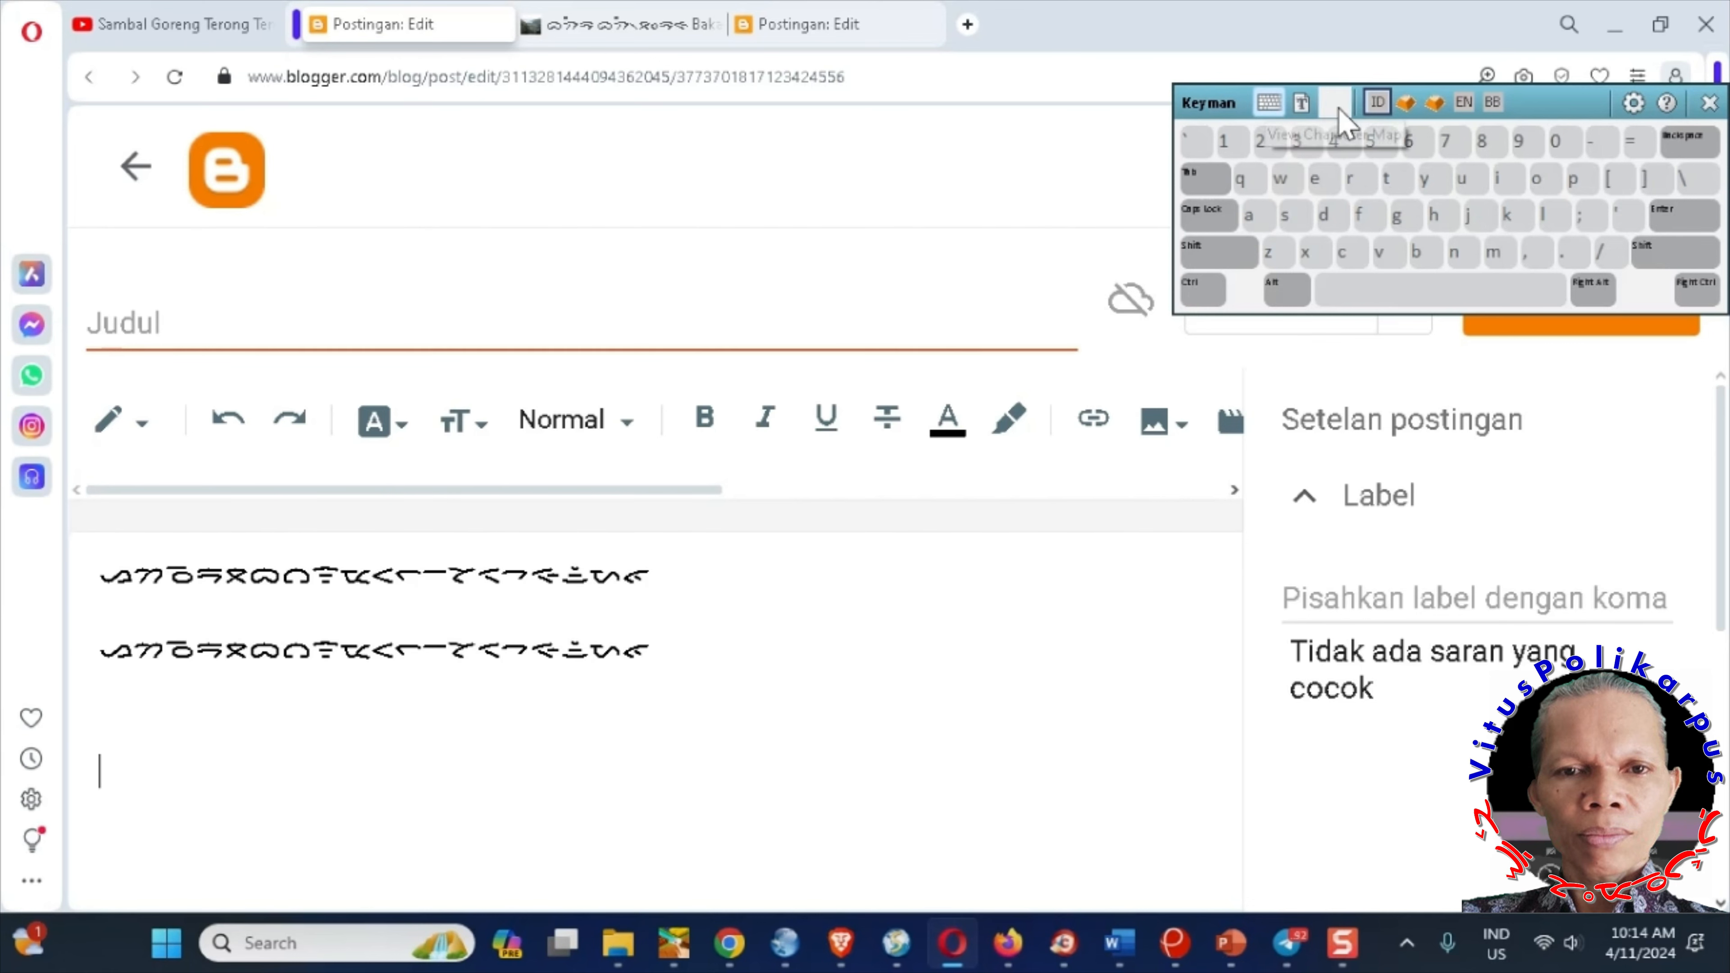
- Activate the first of the two Batak keyboards in Keyman and enter the Batak syllable lu followed by a space in the post
left_click(1406, 103)
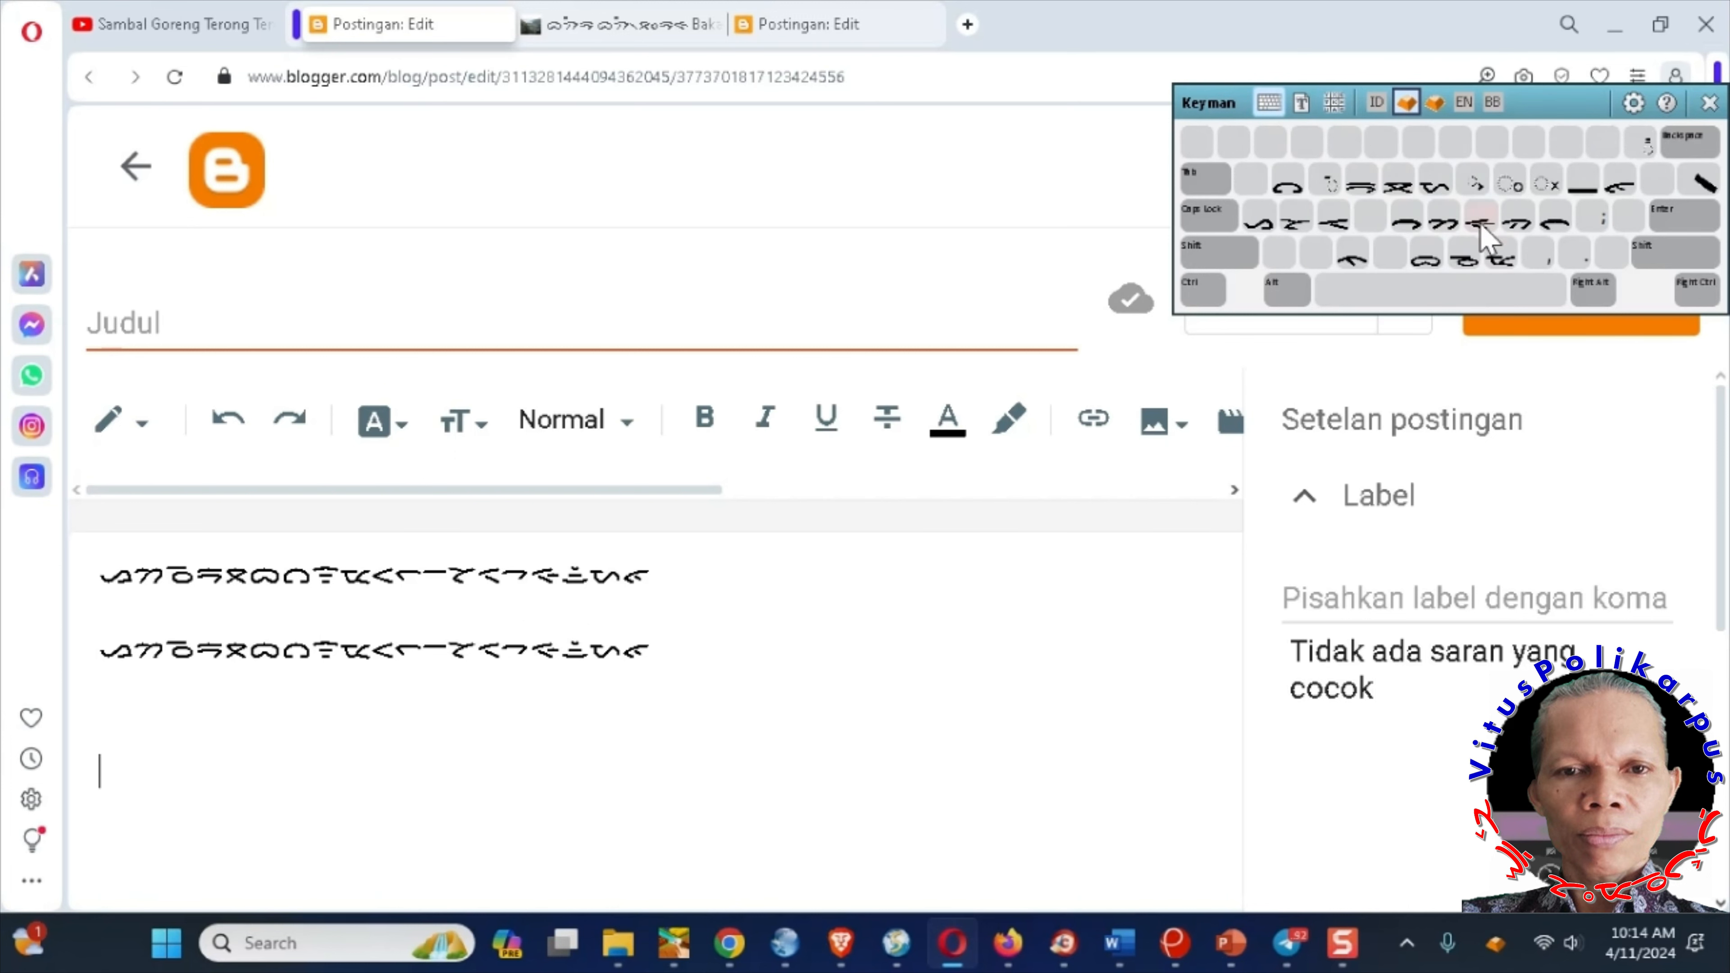
left_click(1556, 219)
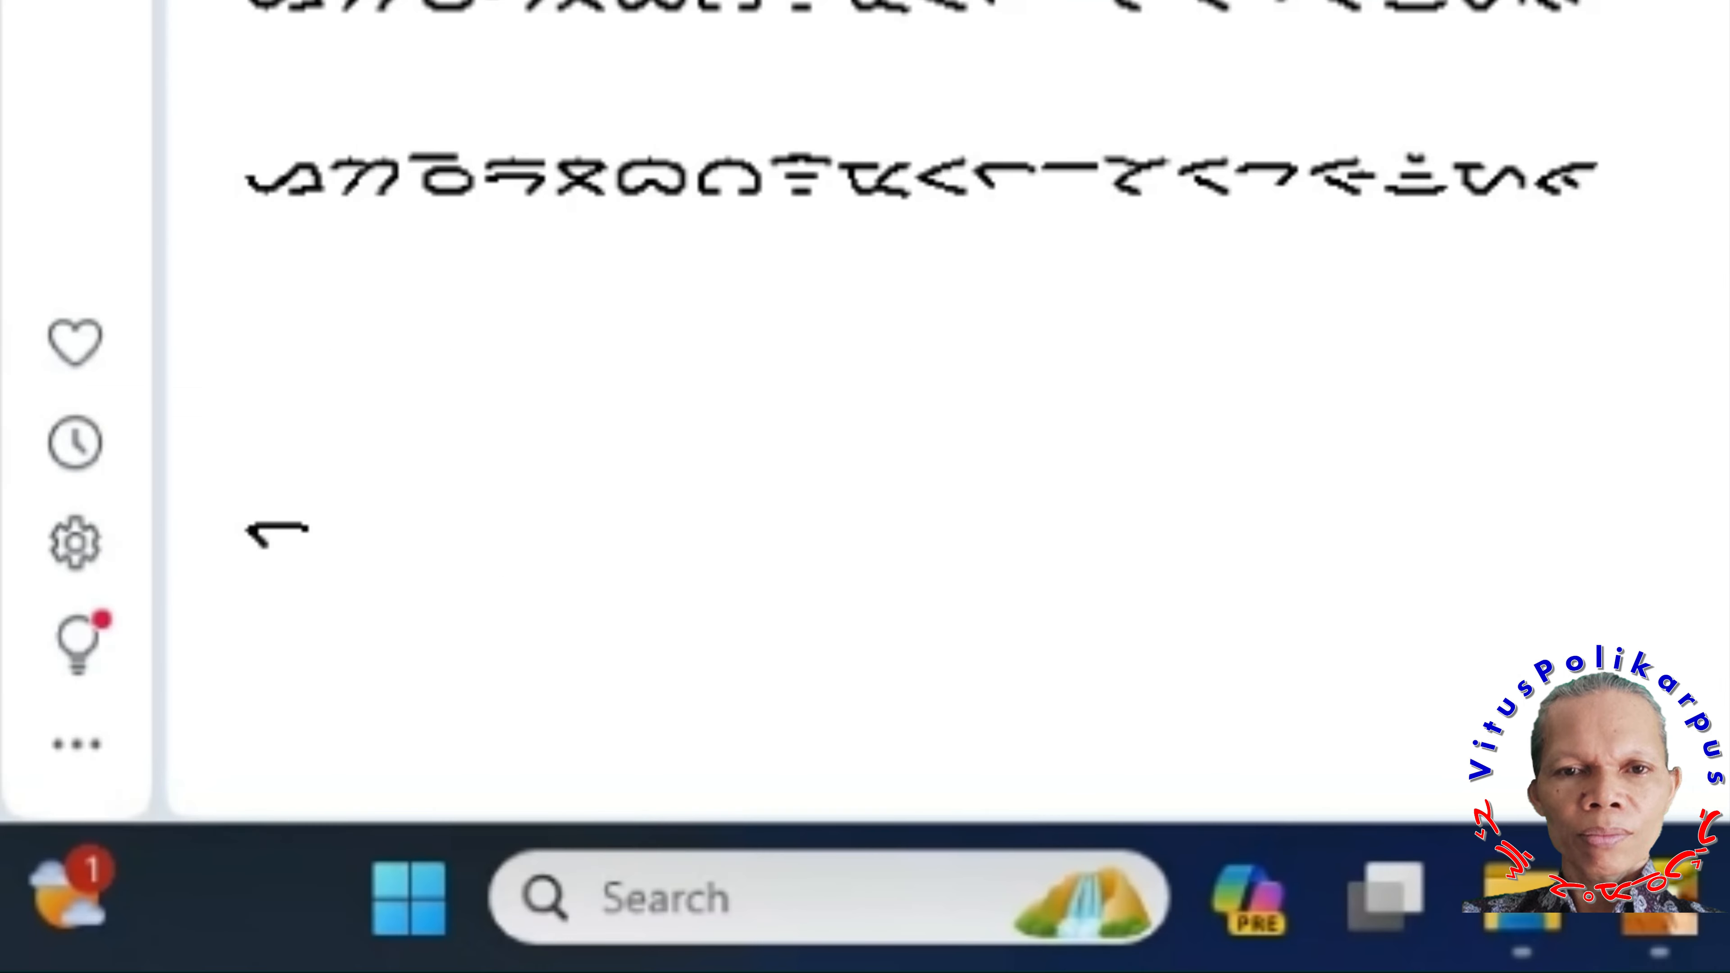
type("ᝓ")
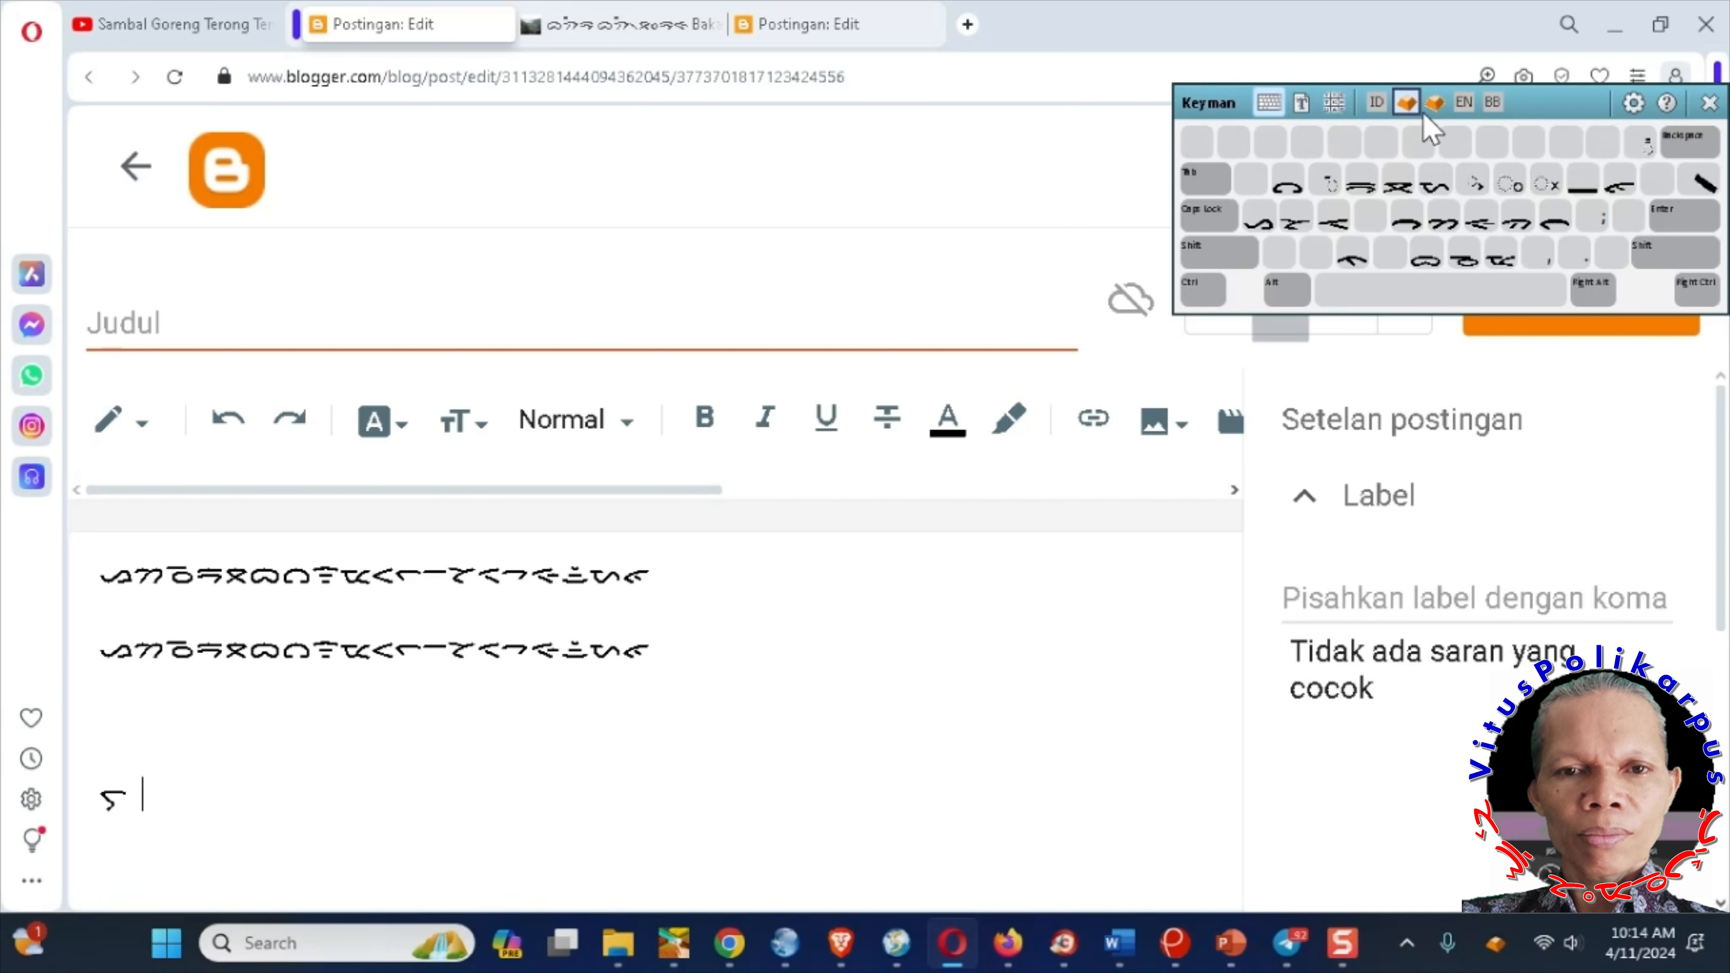
- Activate the second Batak keyboard in Keyman and enter the same Batak syllable lu again after the space
left_click(1436, 102)
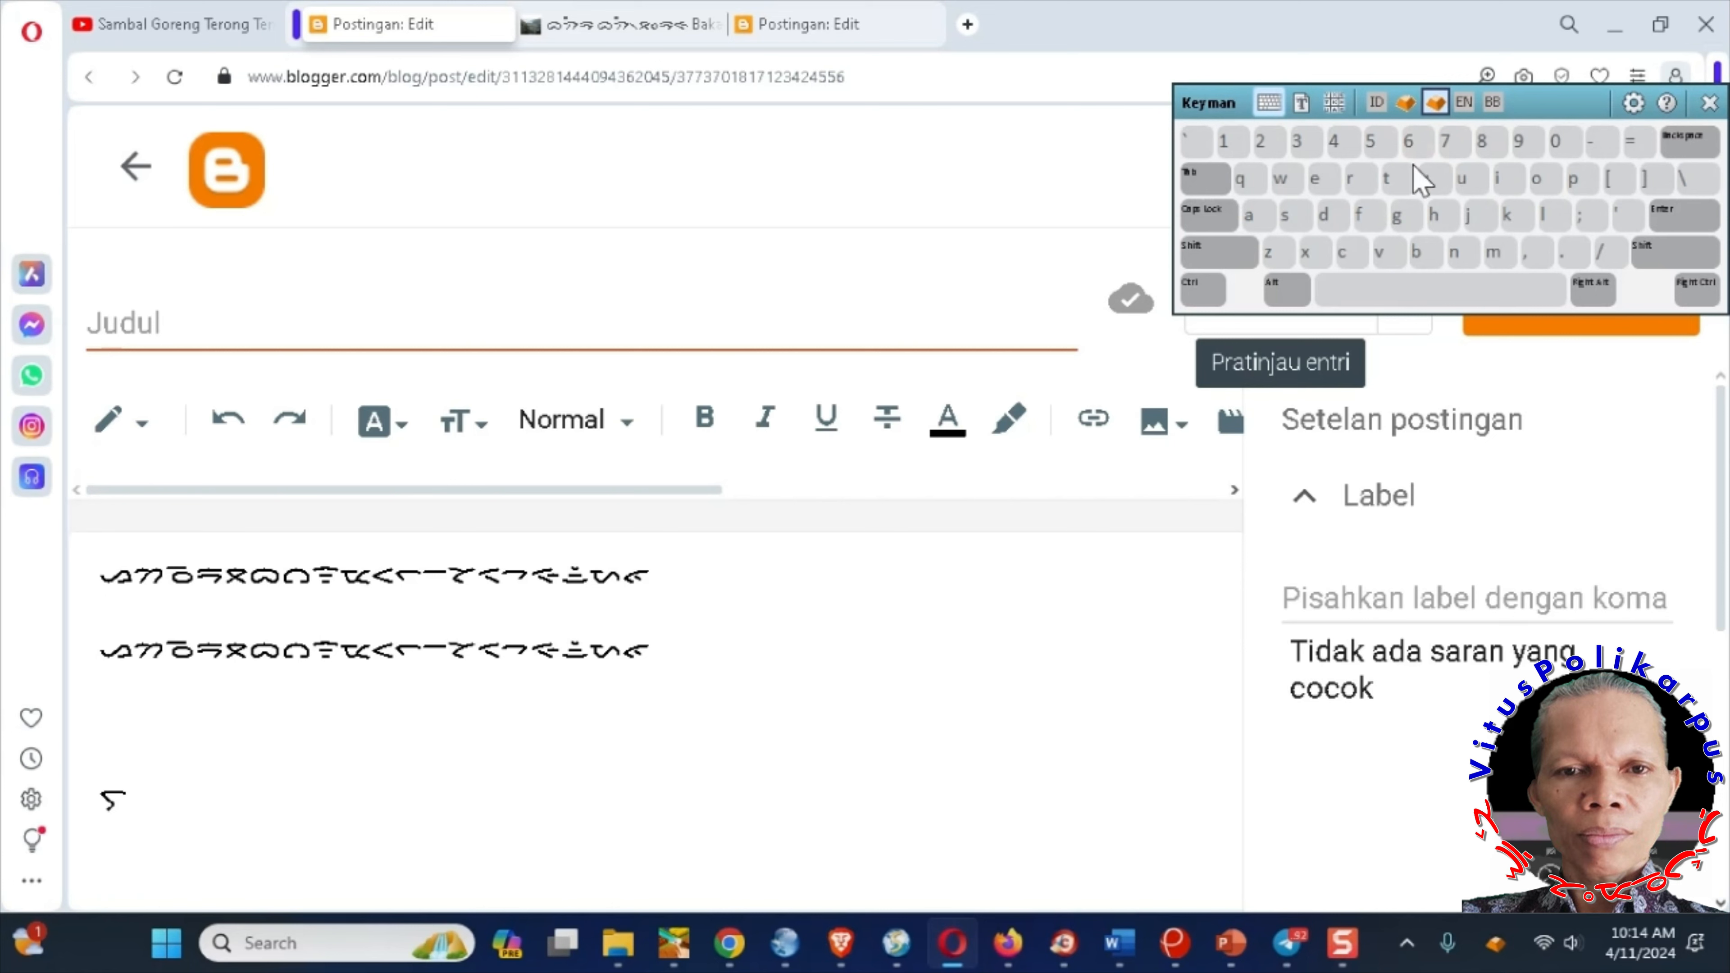
left_click(1545, 217)
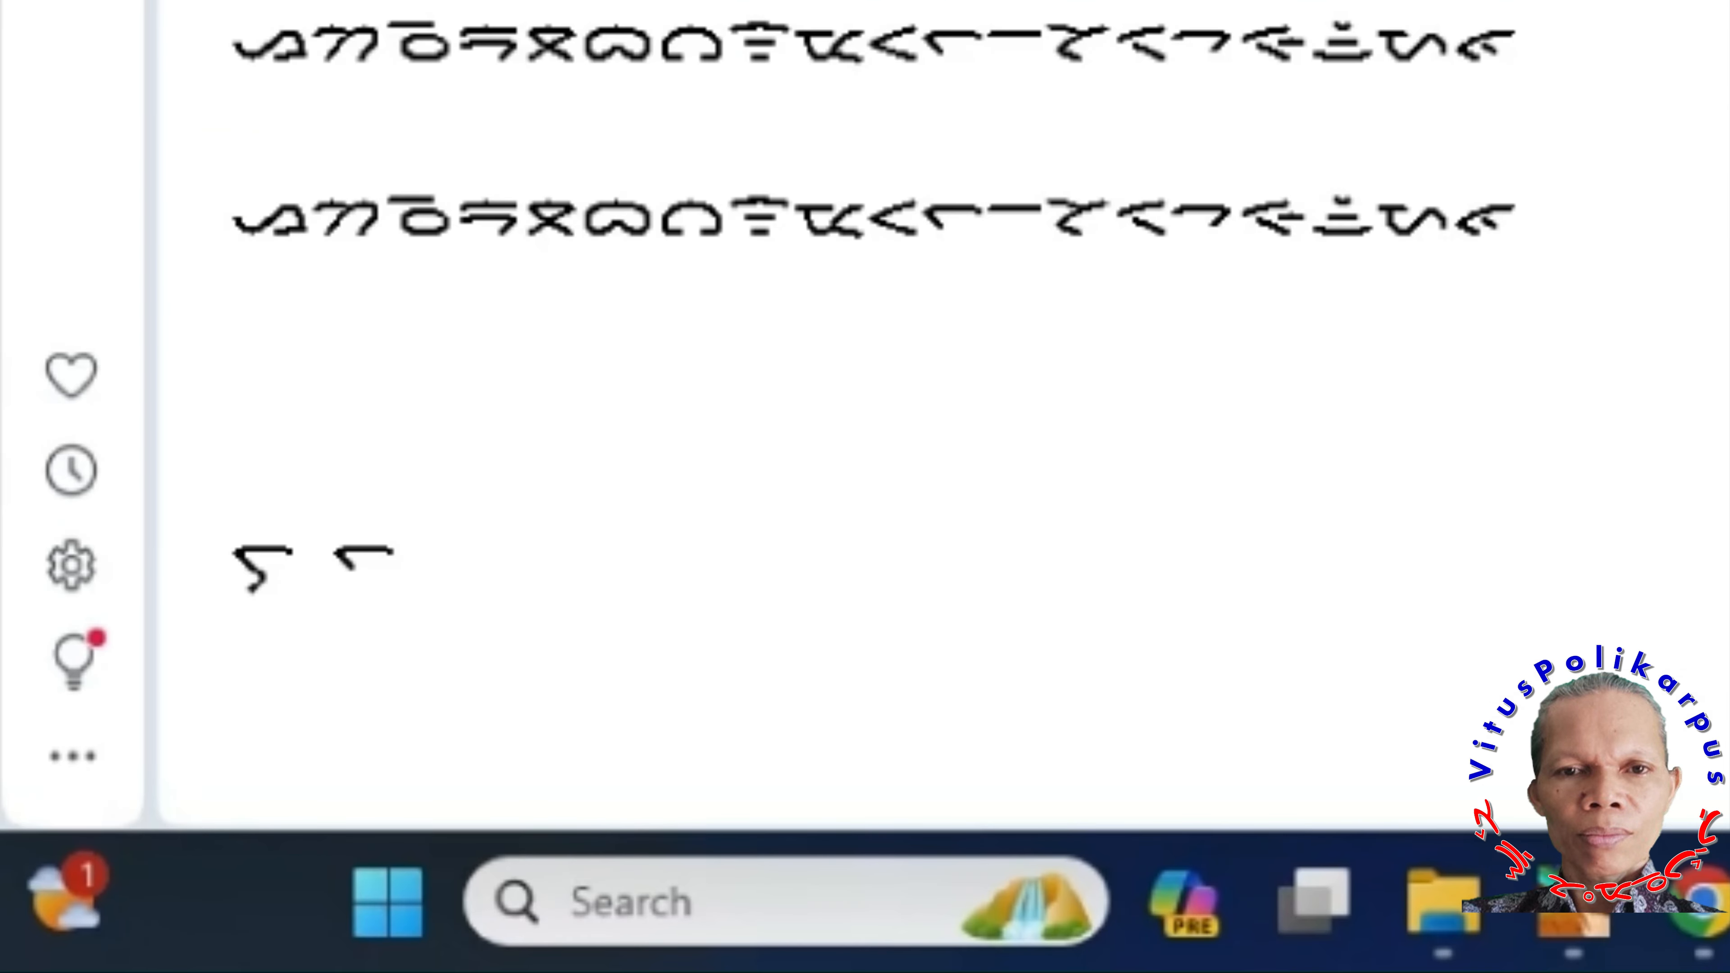
type("u")
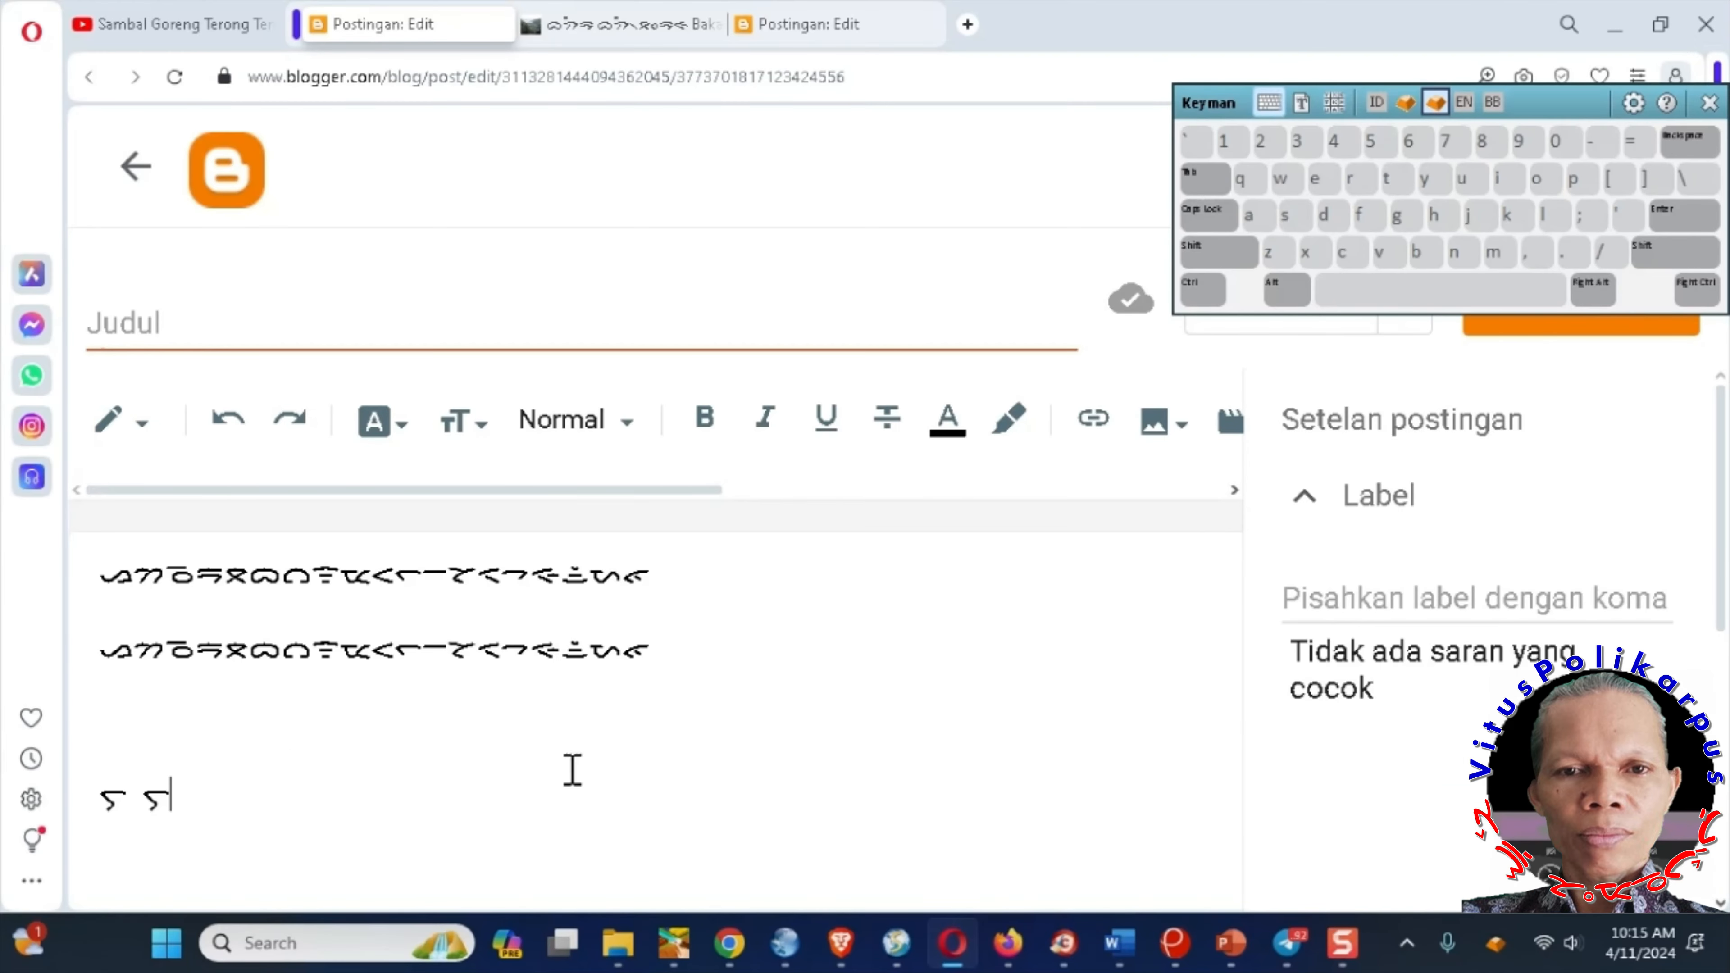
- Switch to Dokumen2 in Word, add blank lines below the last text sample and enter the Batak syllable lu
mouse_move(1108, 956)
left_click(1200, 881)
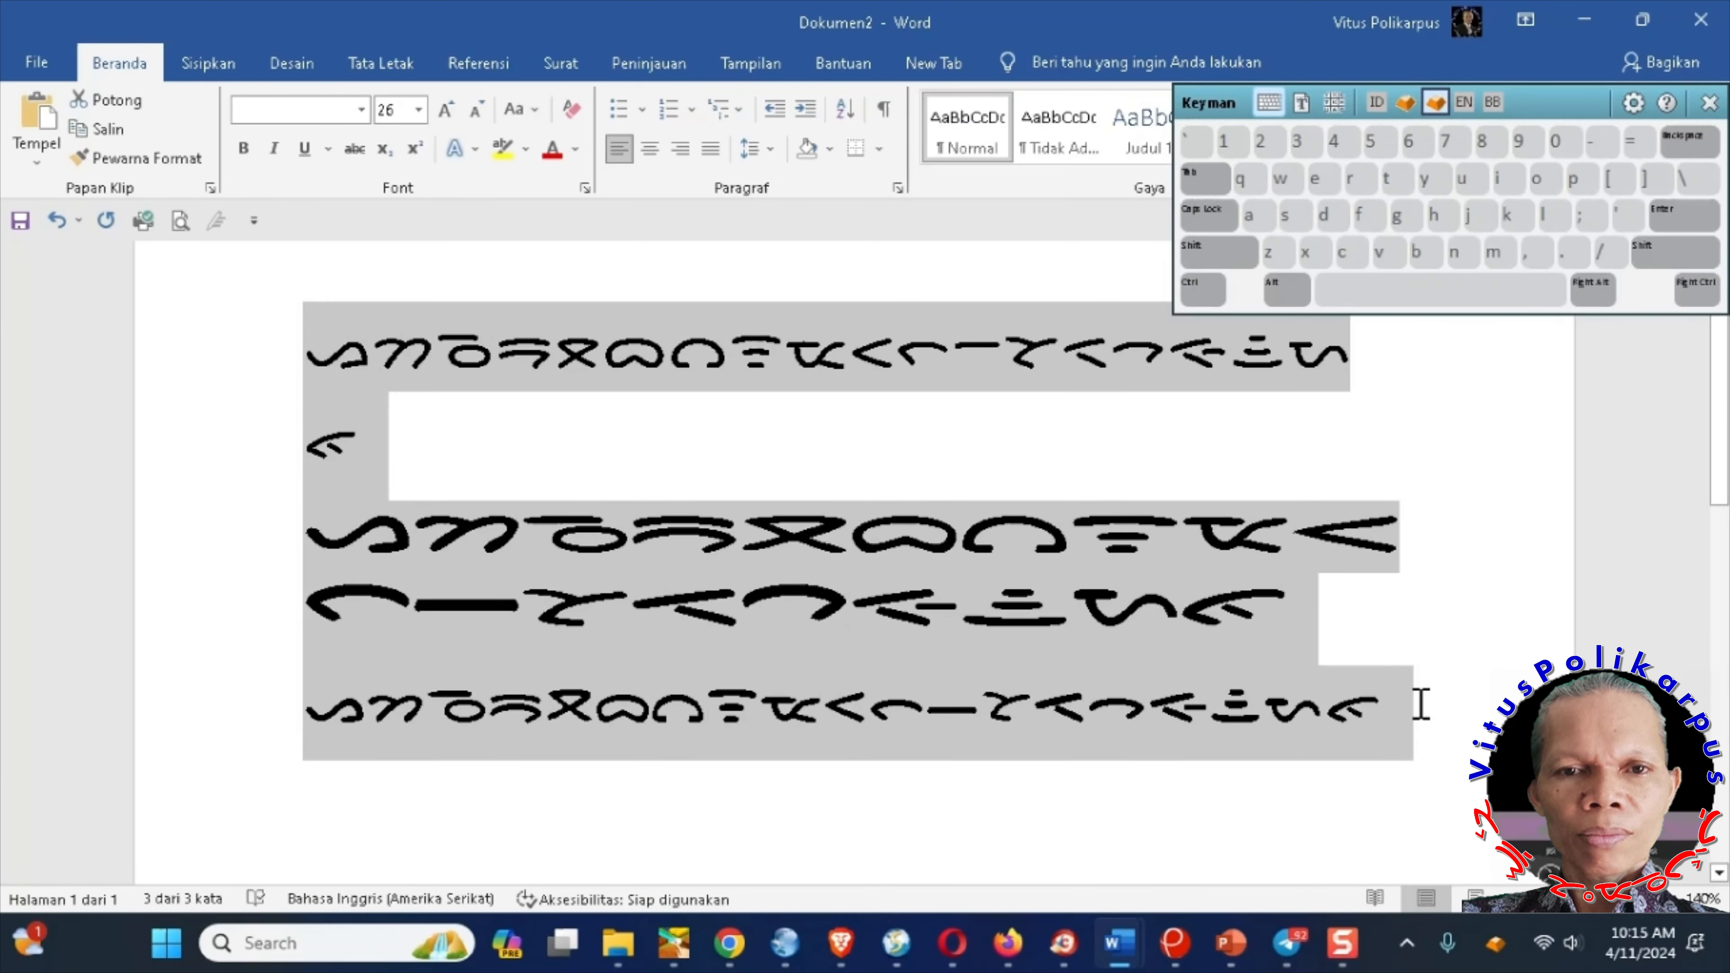
left_click(1409, 710)
key("Return")
key("Return")
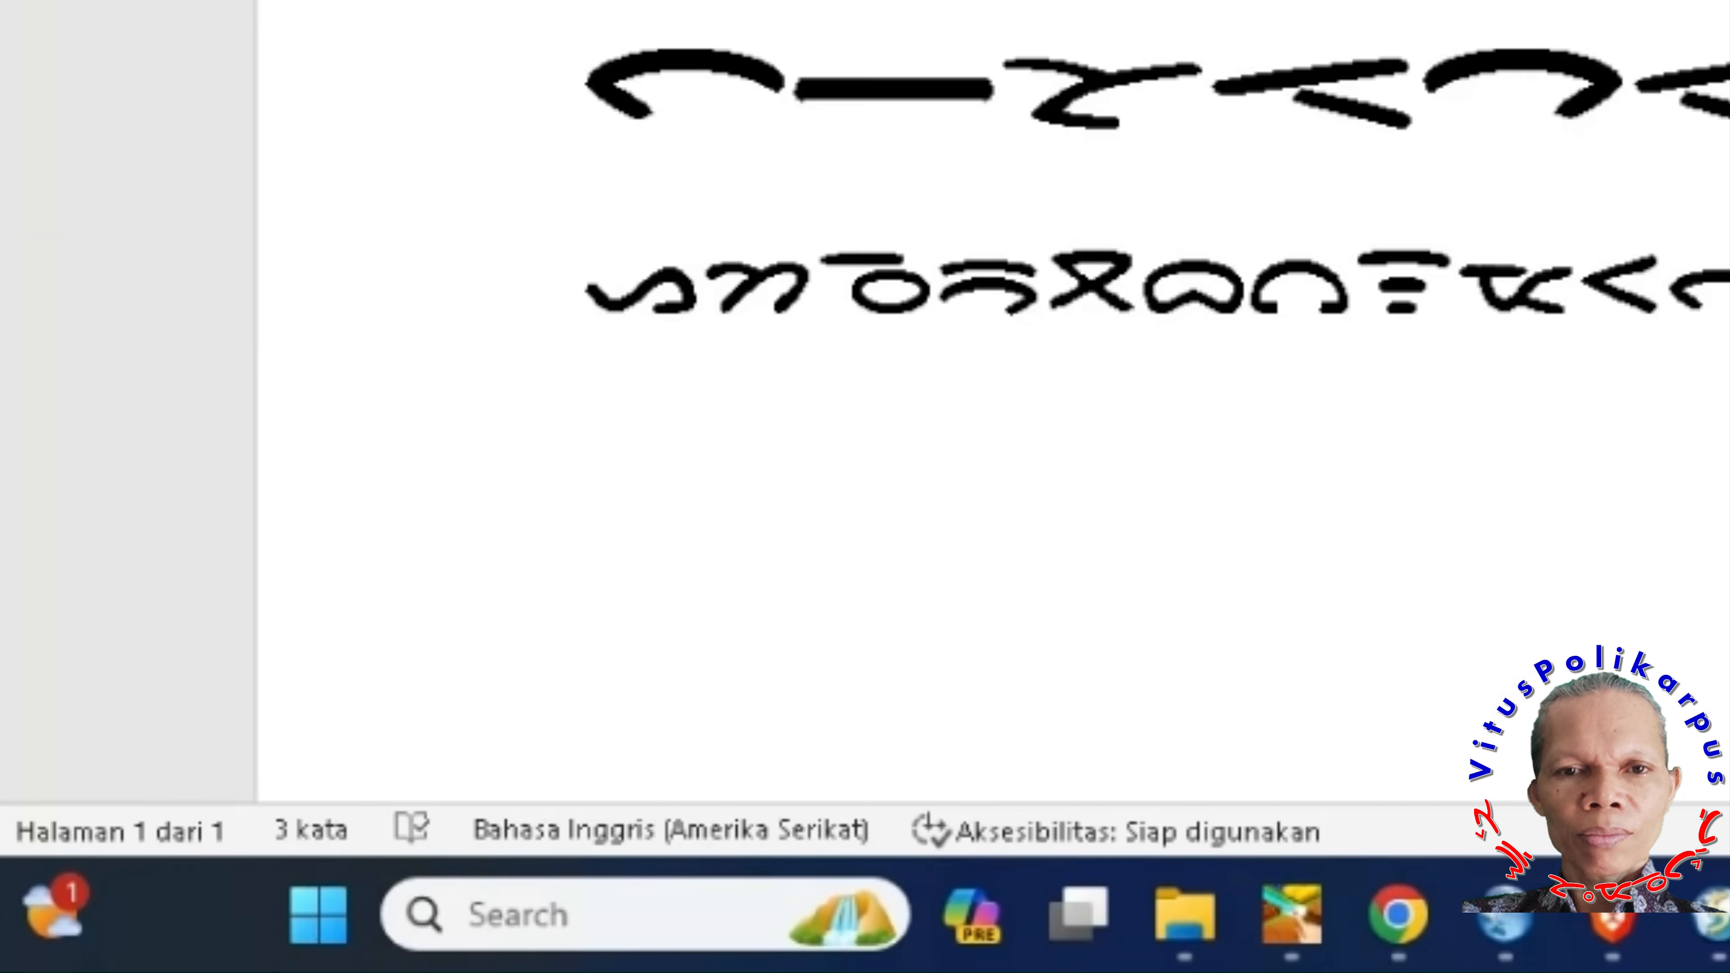
type("l")
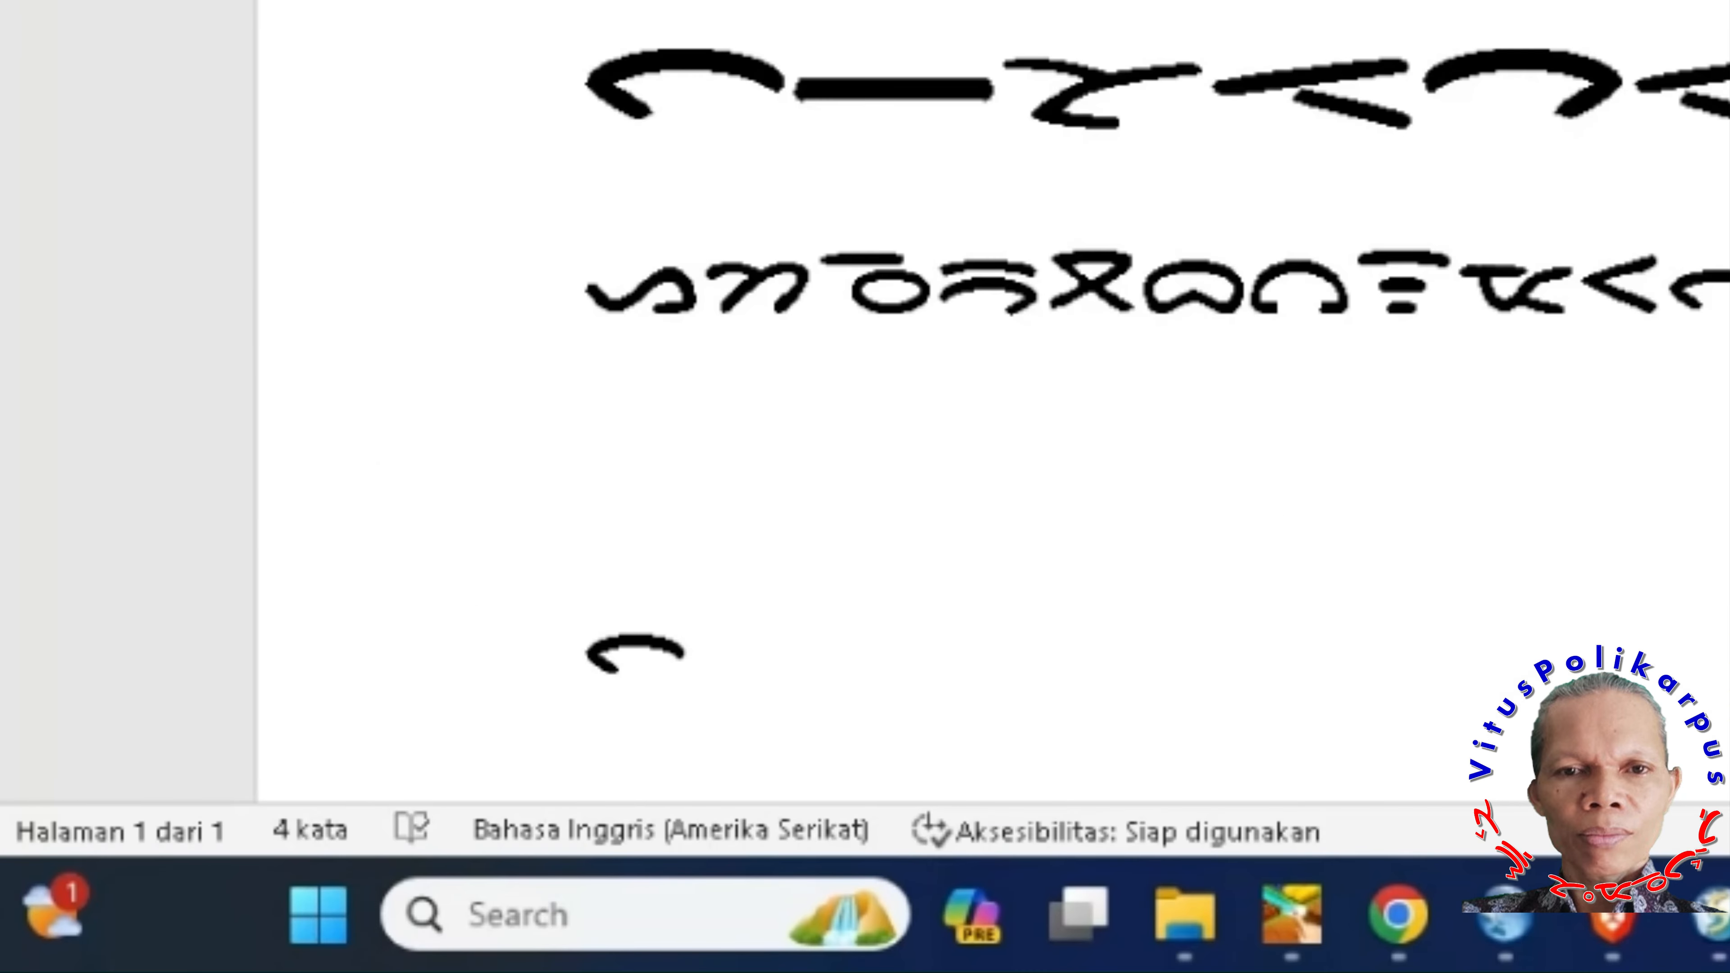
type("u")
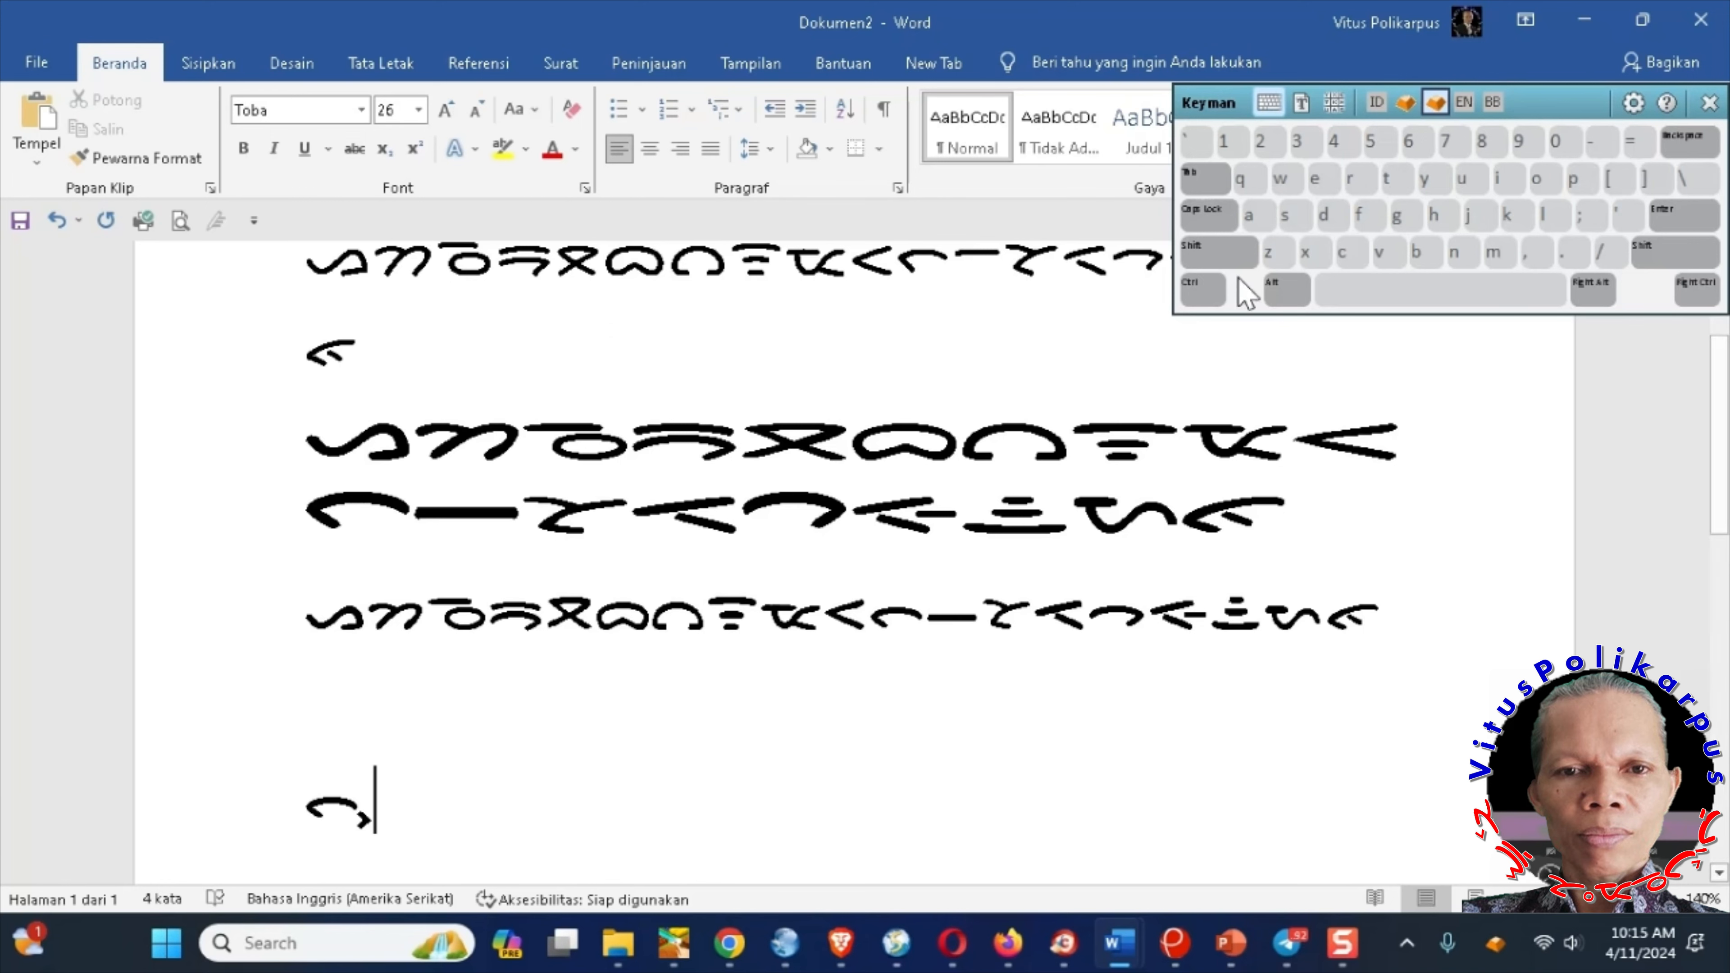
- Activate the first Batak keyboard in Keyman and enter lu in the Toba font, followed by lu in Noto Sans Batak
left_click(1405, 103)
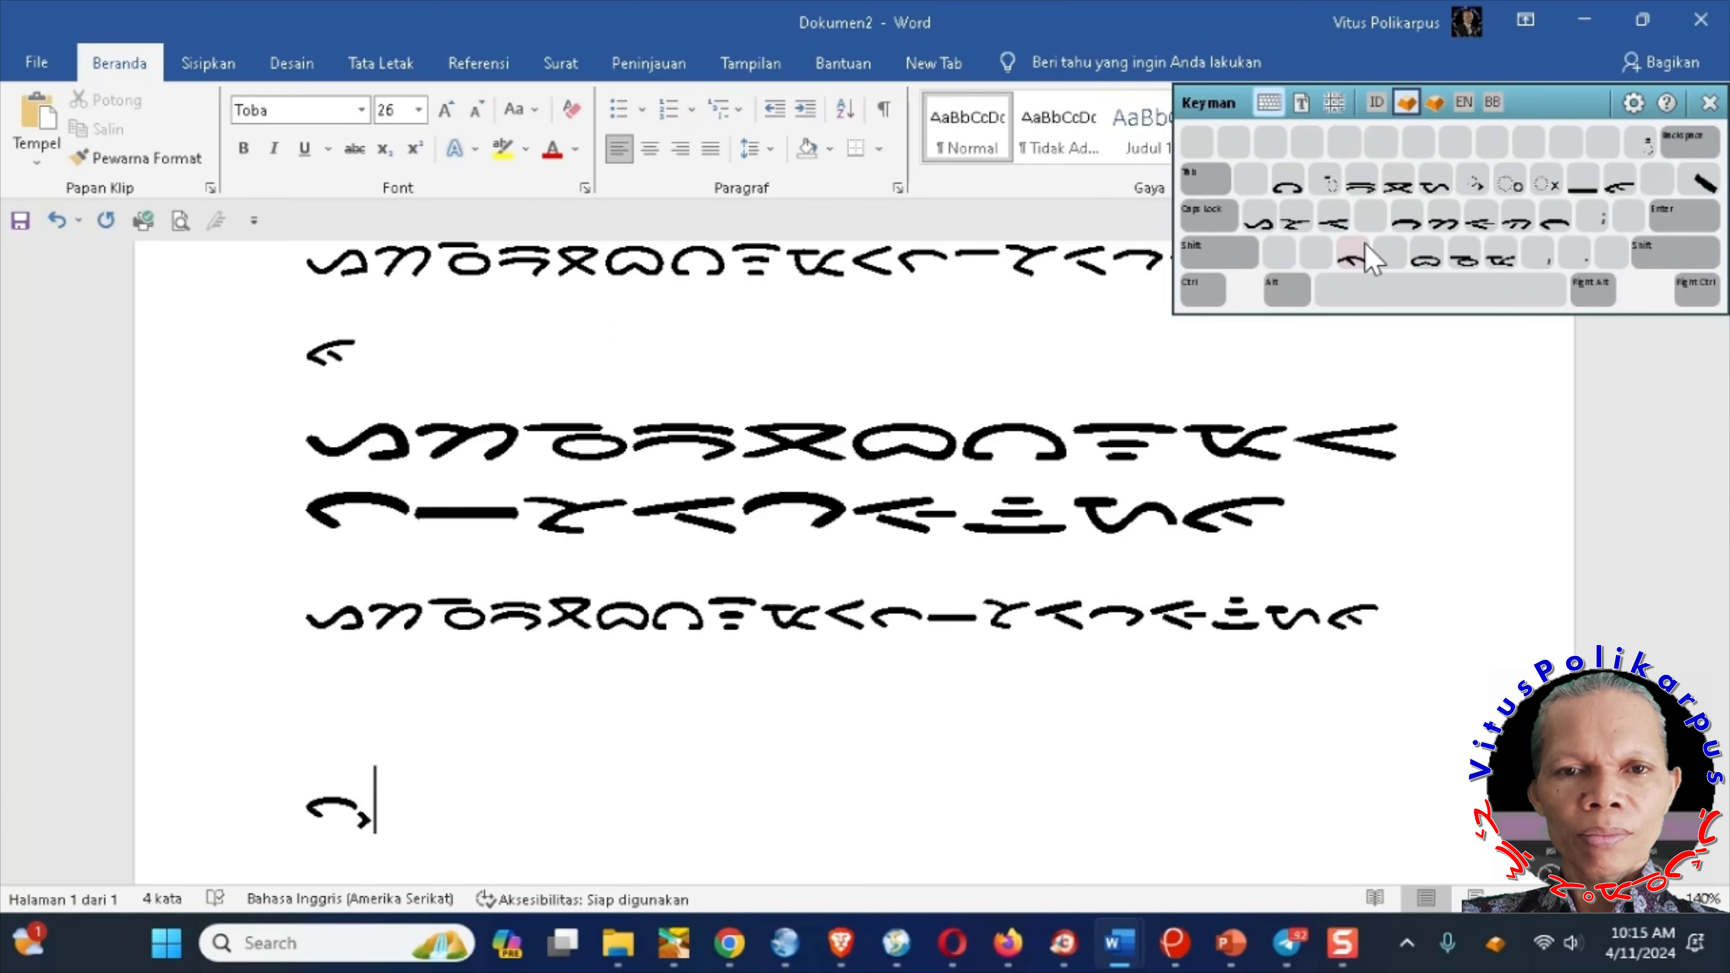
type("ᯂ")
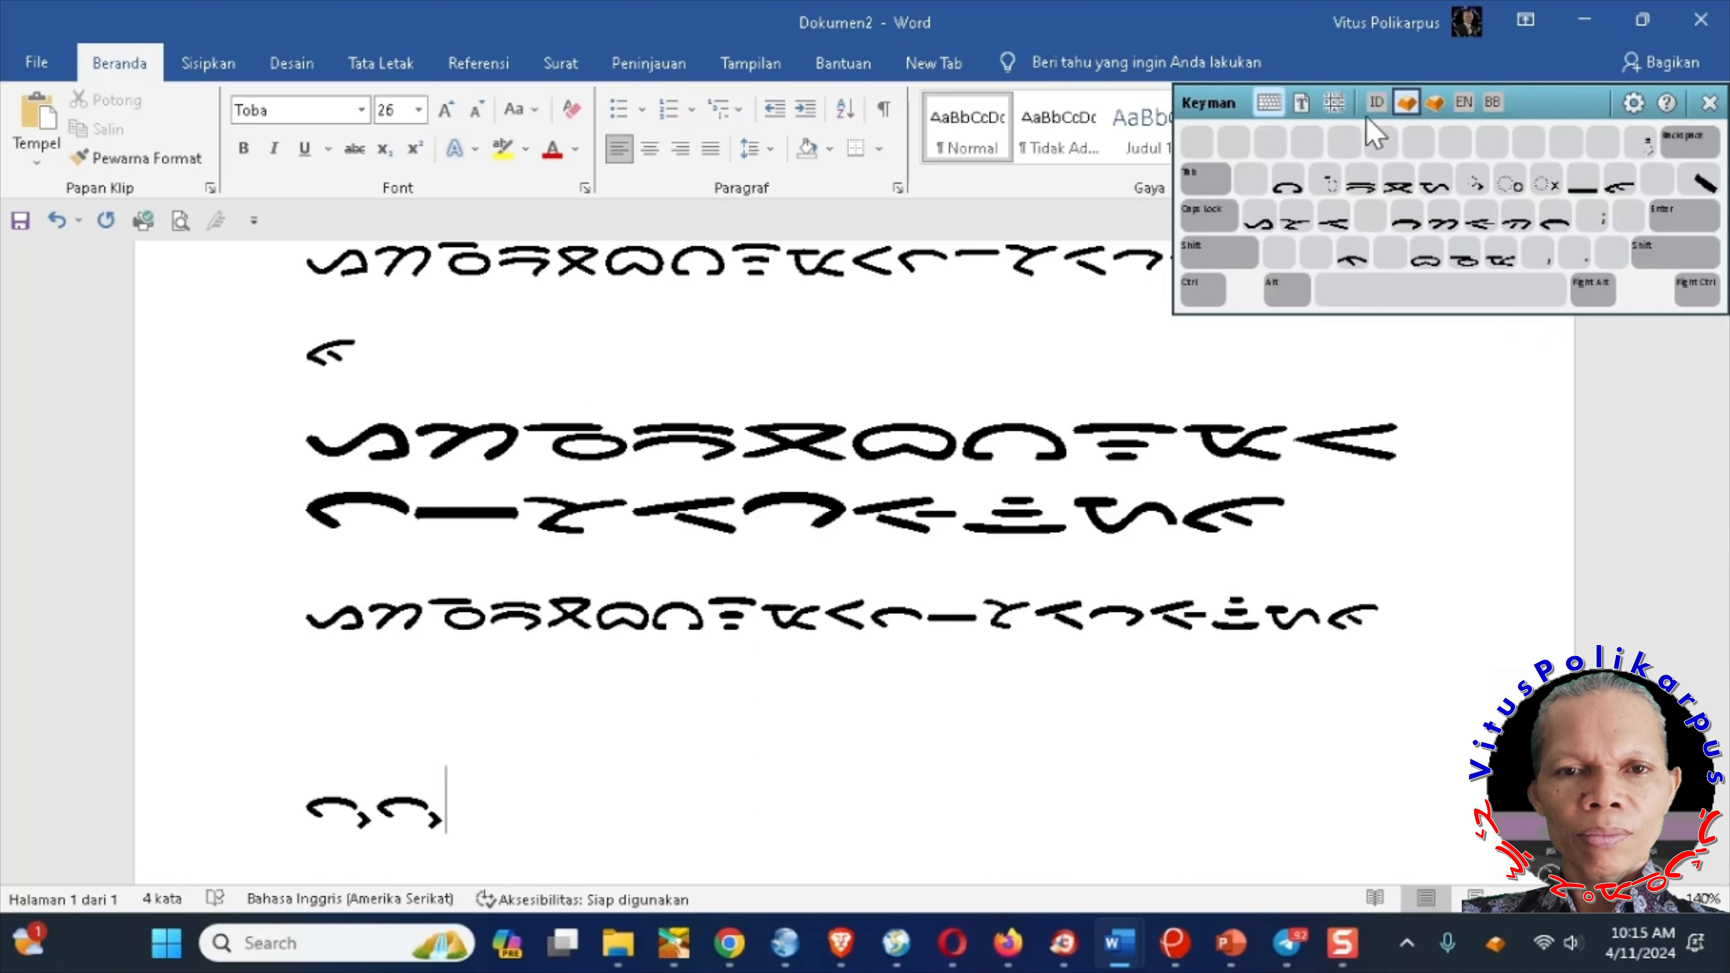
left_click(361, 110)
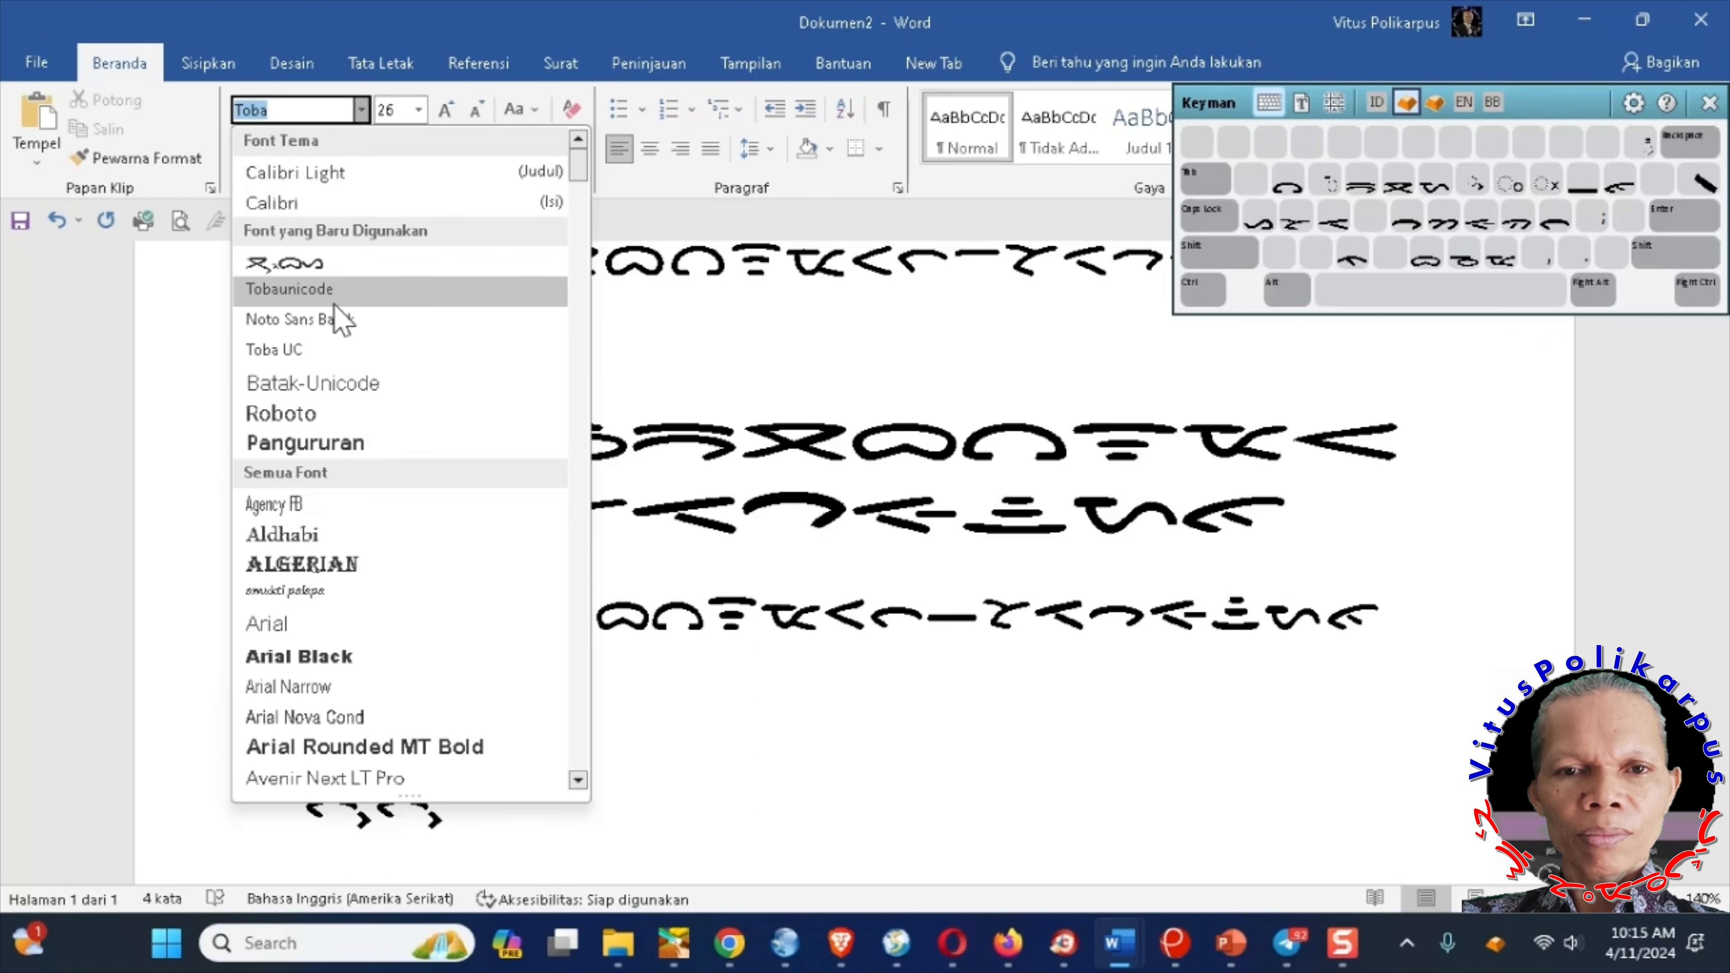
left_click(356, 321)
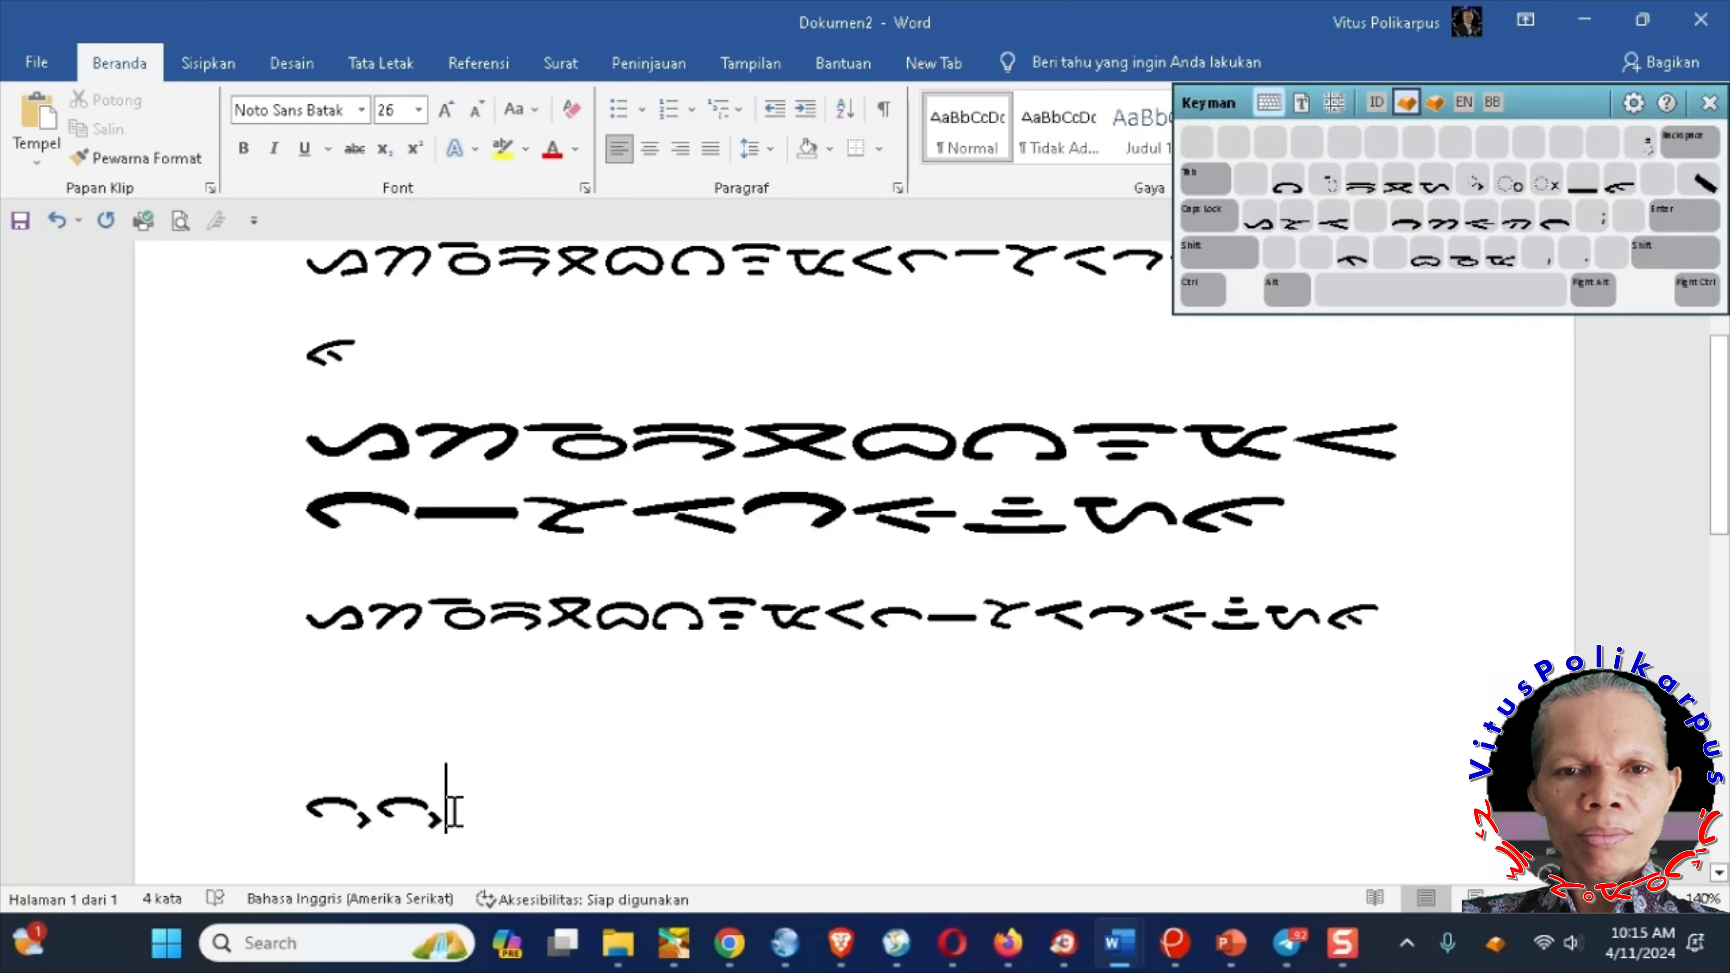
left_click(1559, 220)
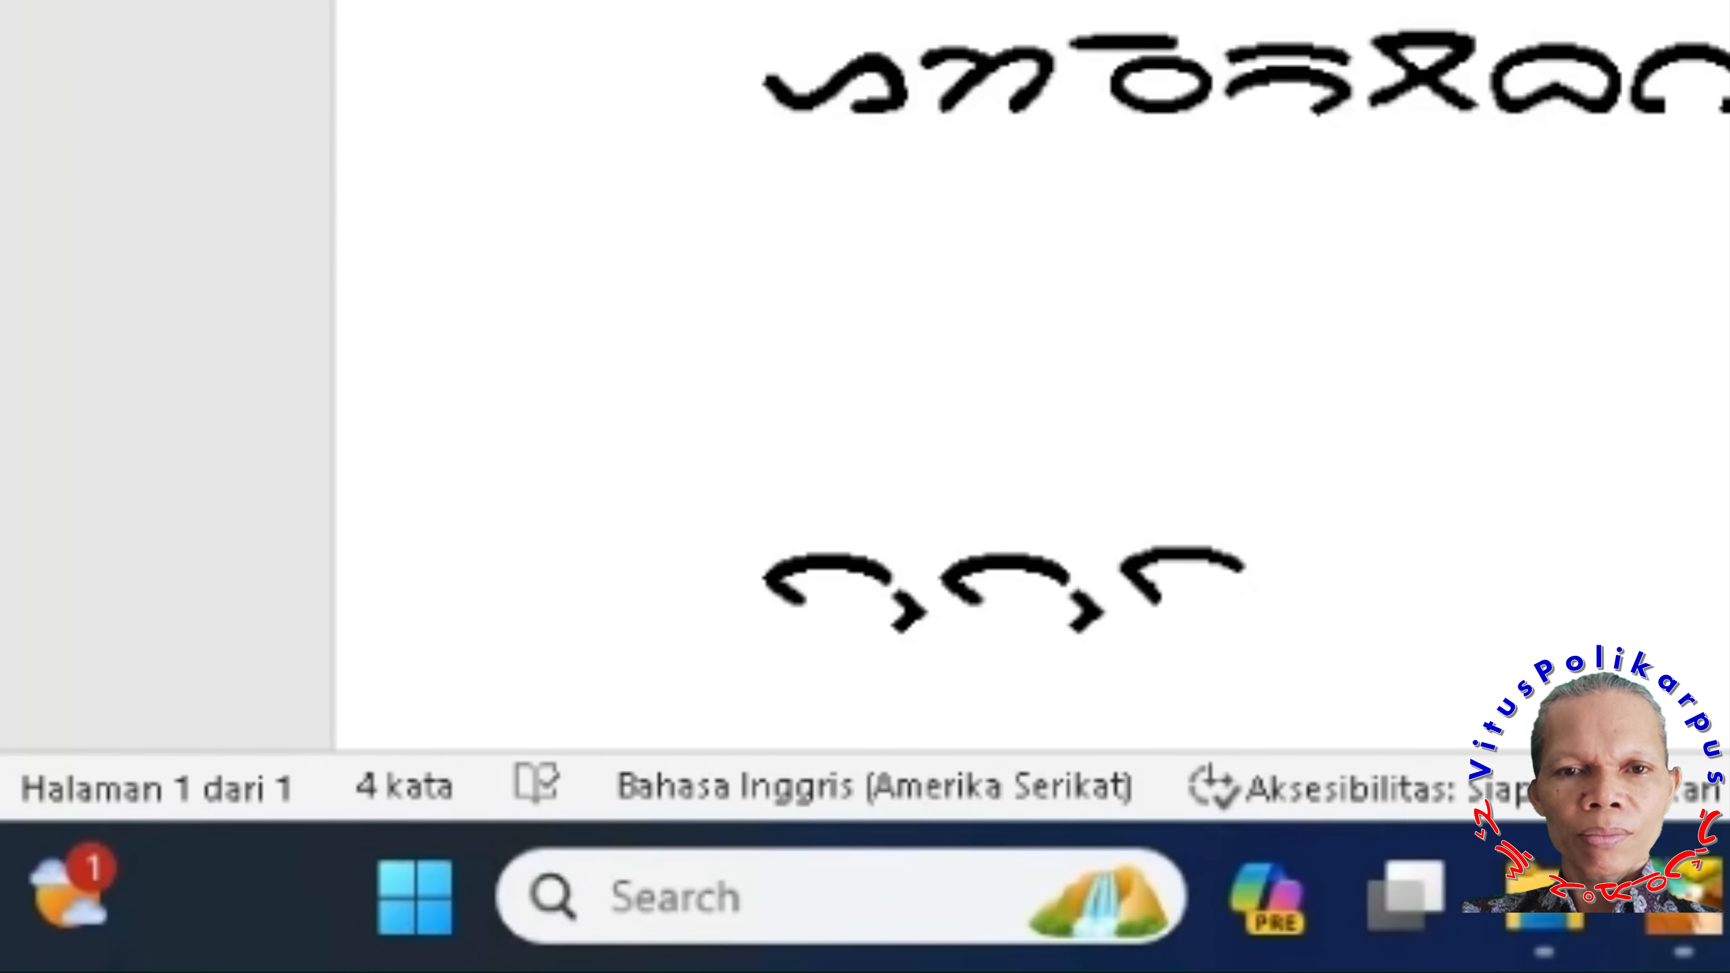
type("u")
- Highlight the Noto Sans Batak syllable, the two Toba syllables and the whole line to compare their vowel mark placement
left_click_drag(1139, 579, 1220, 588)
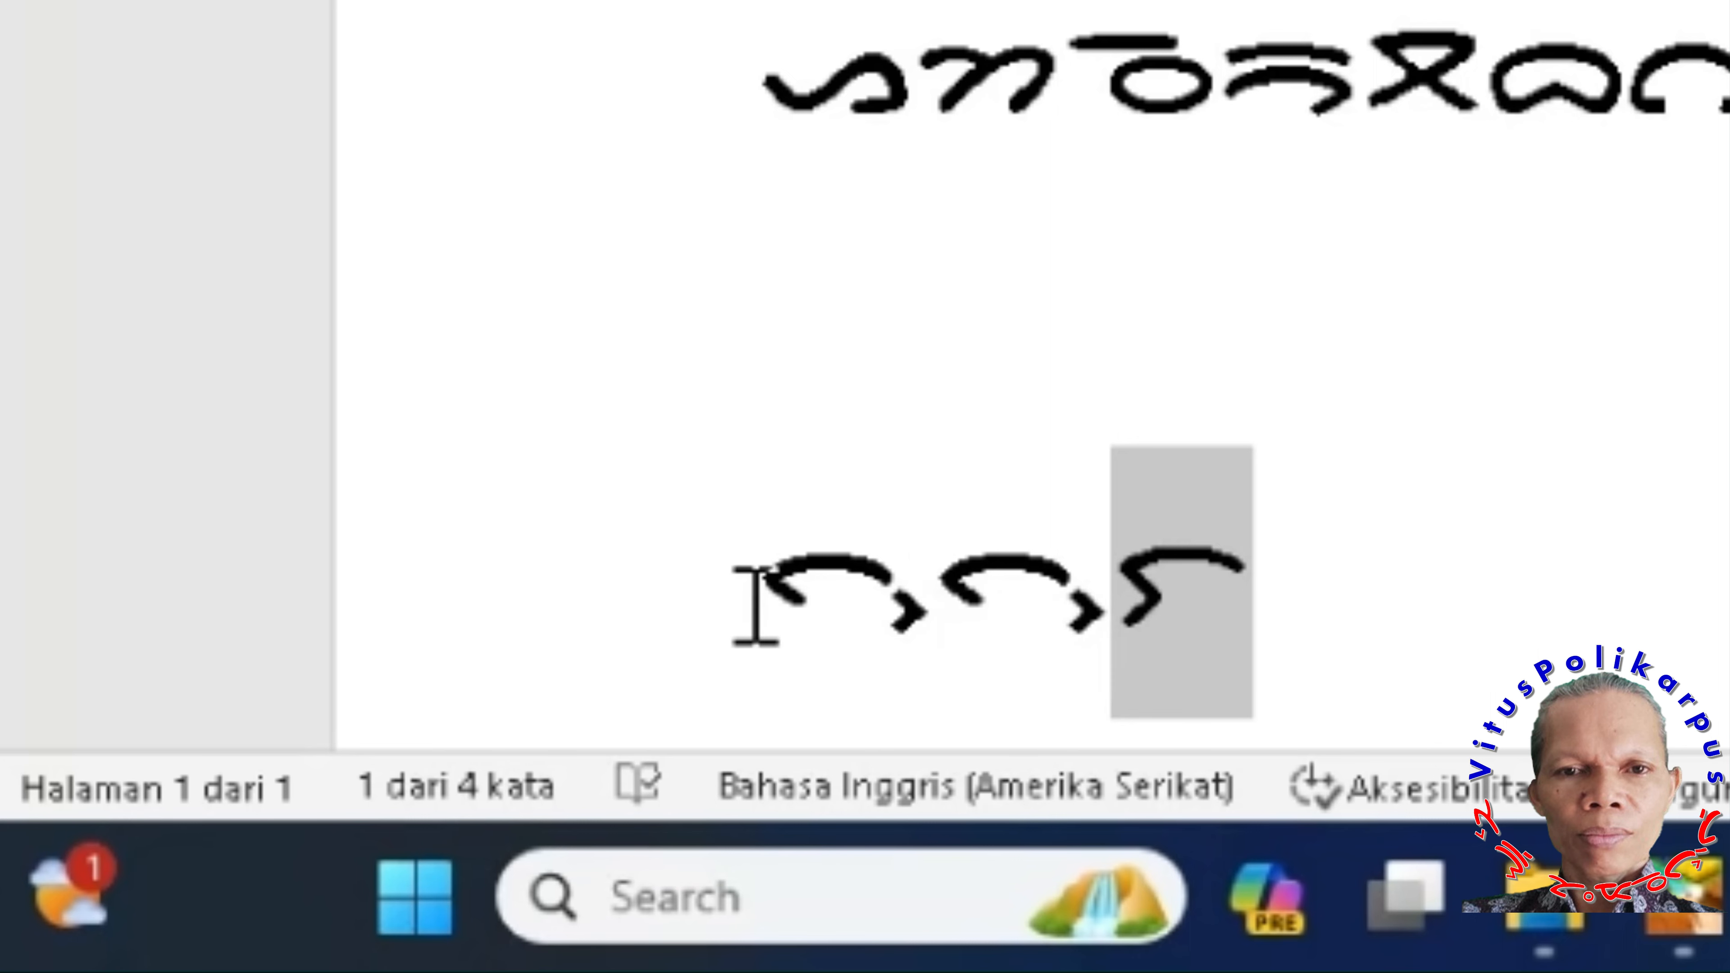
left_click_drag(755, 590, 1074, 600)
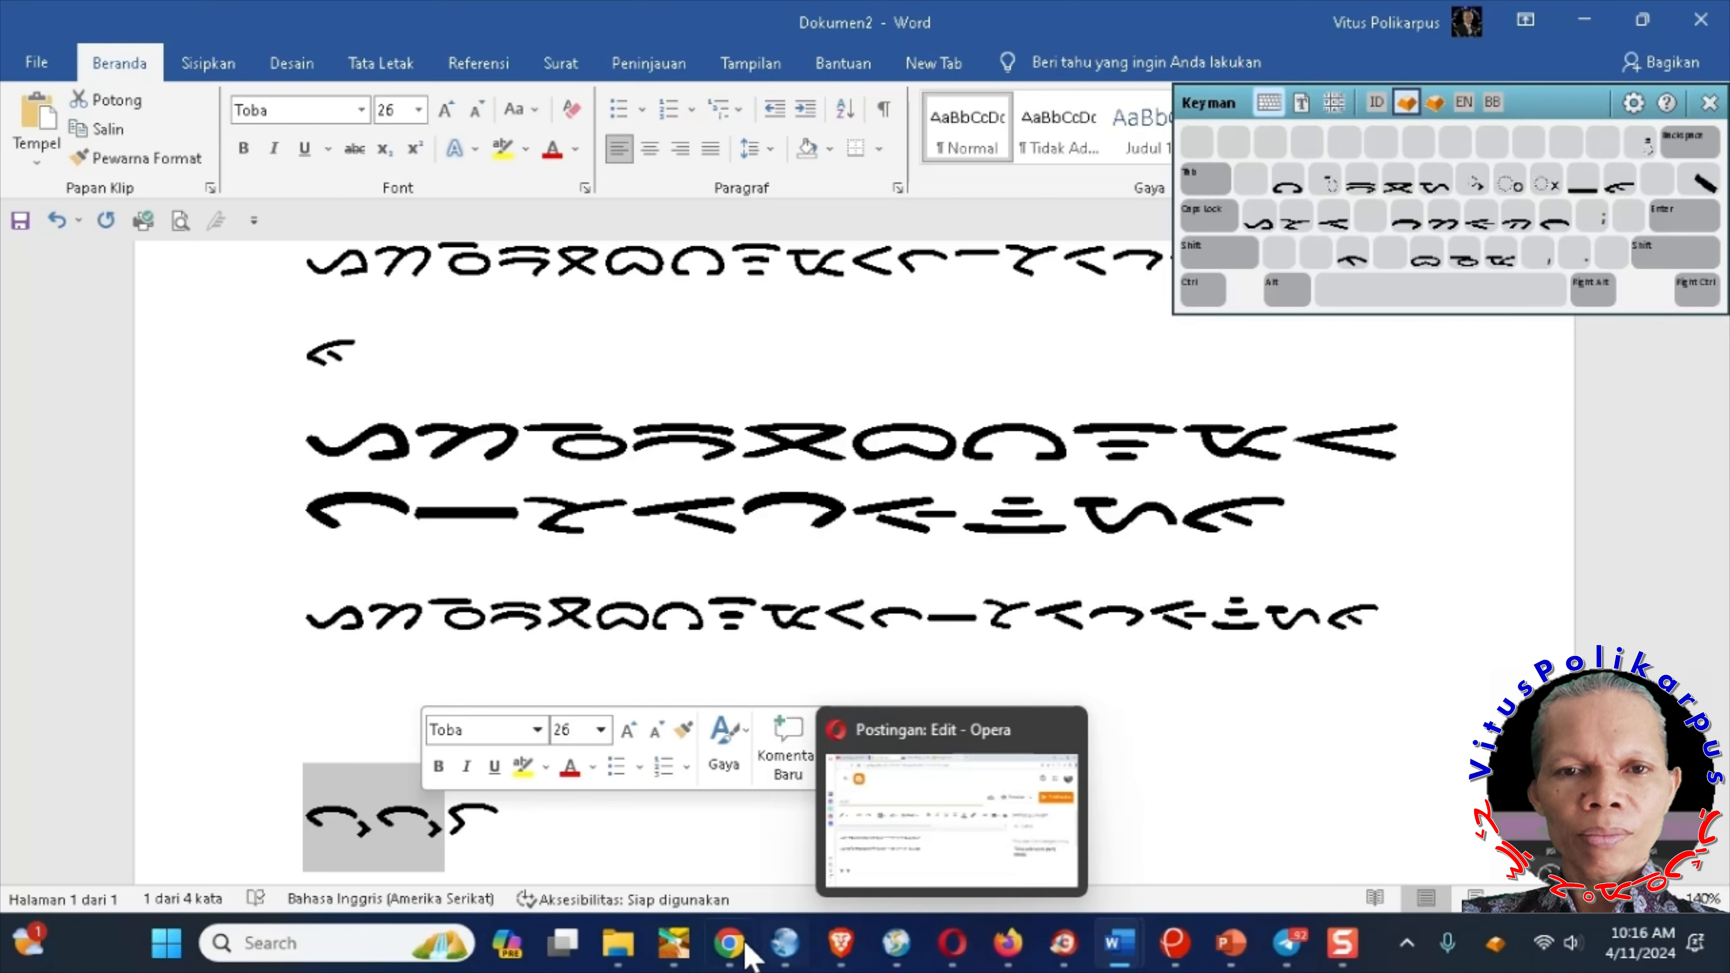
left_click(540, 828)
left_click_drag(308, 815, 512, 825)
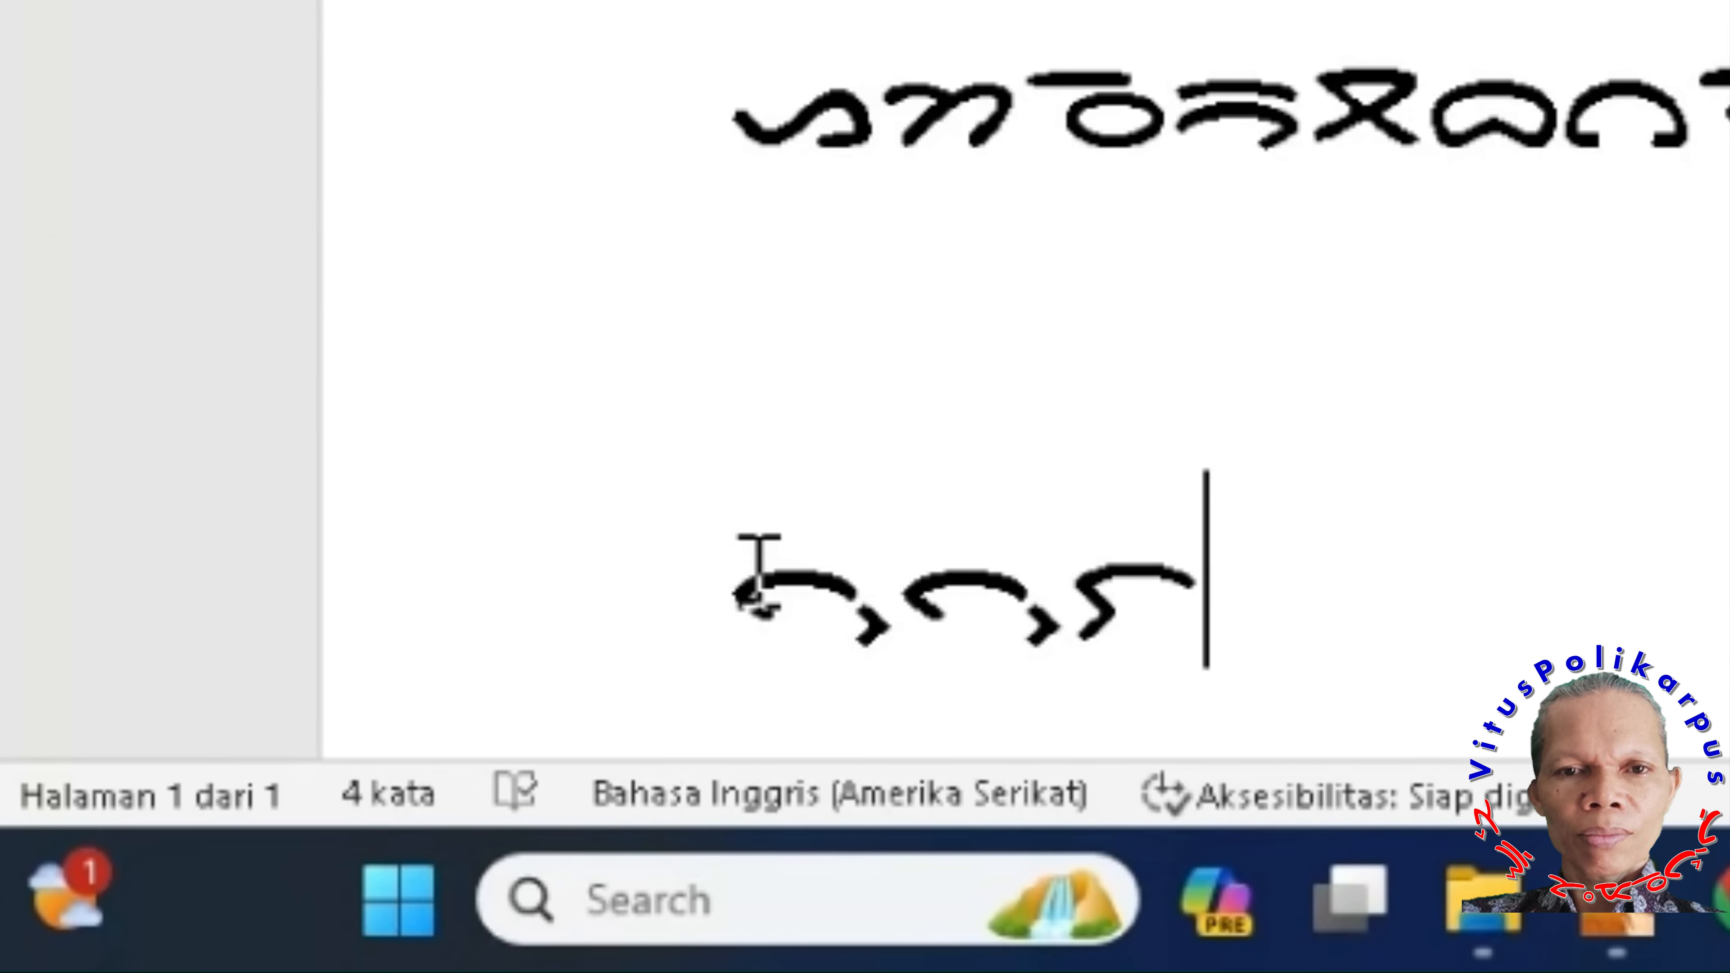
left_click_drag(1230, 617, 1224, 618)
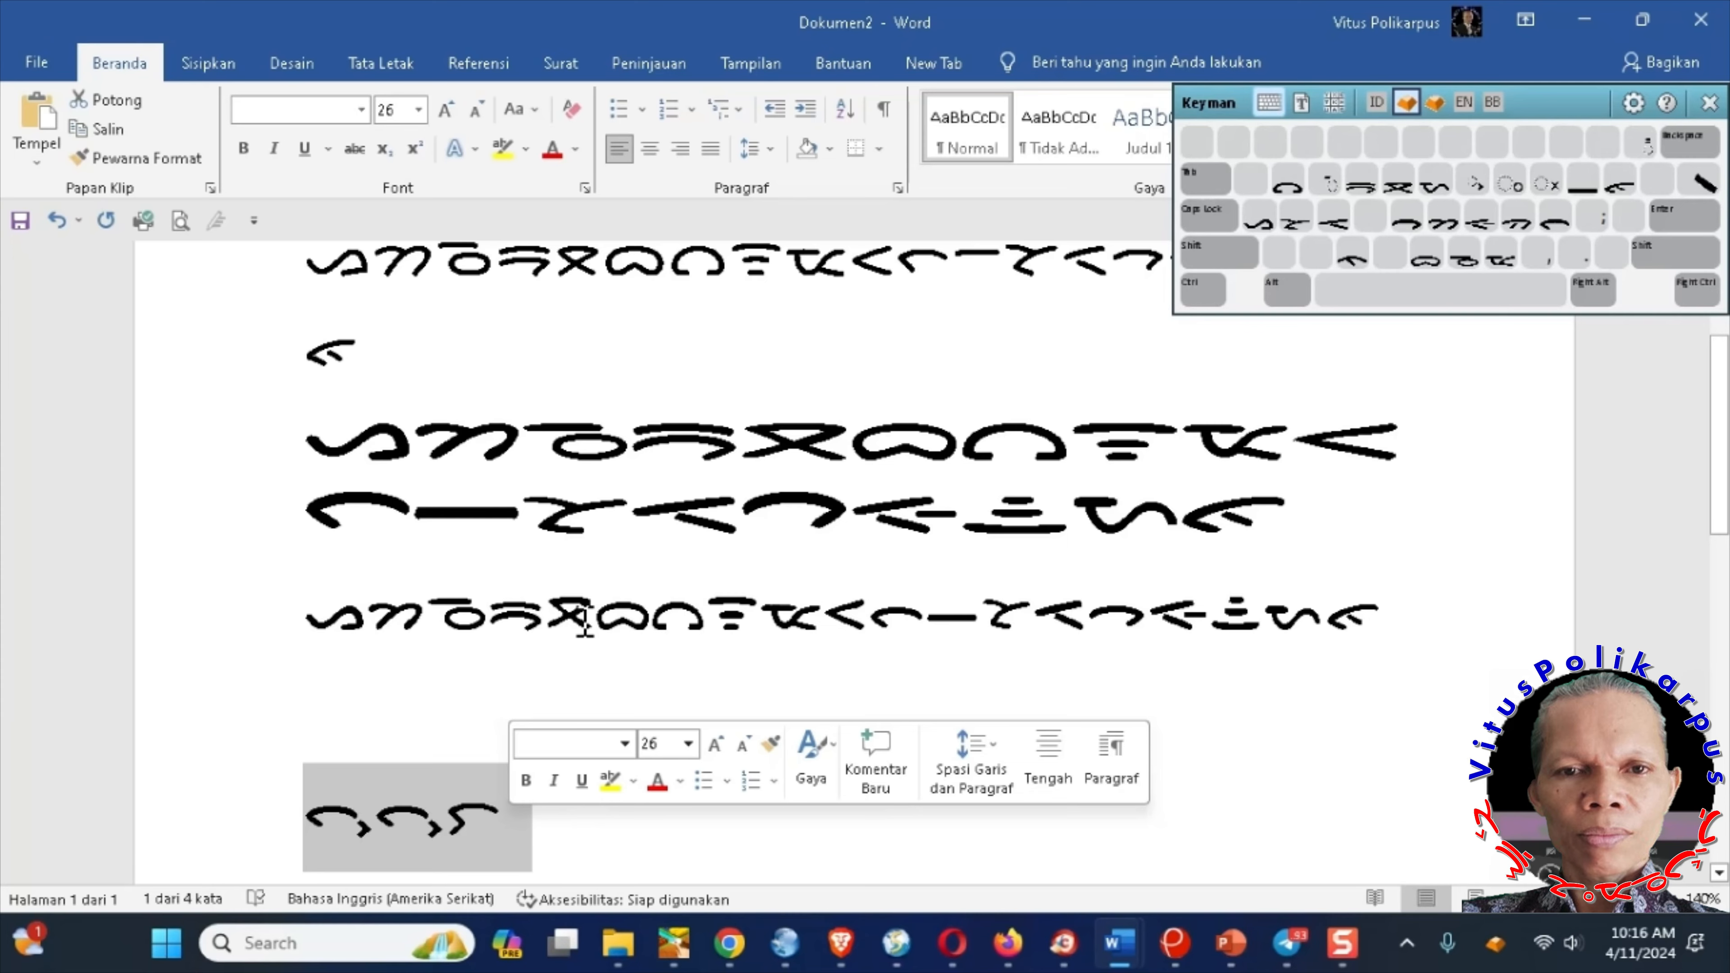
- Switch to the transliterator page in Chrome and set its output font to Noto Sans Batak (oleh Google)
left_click(729, 943)
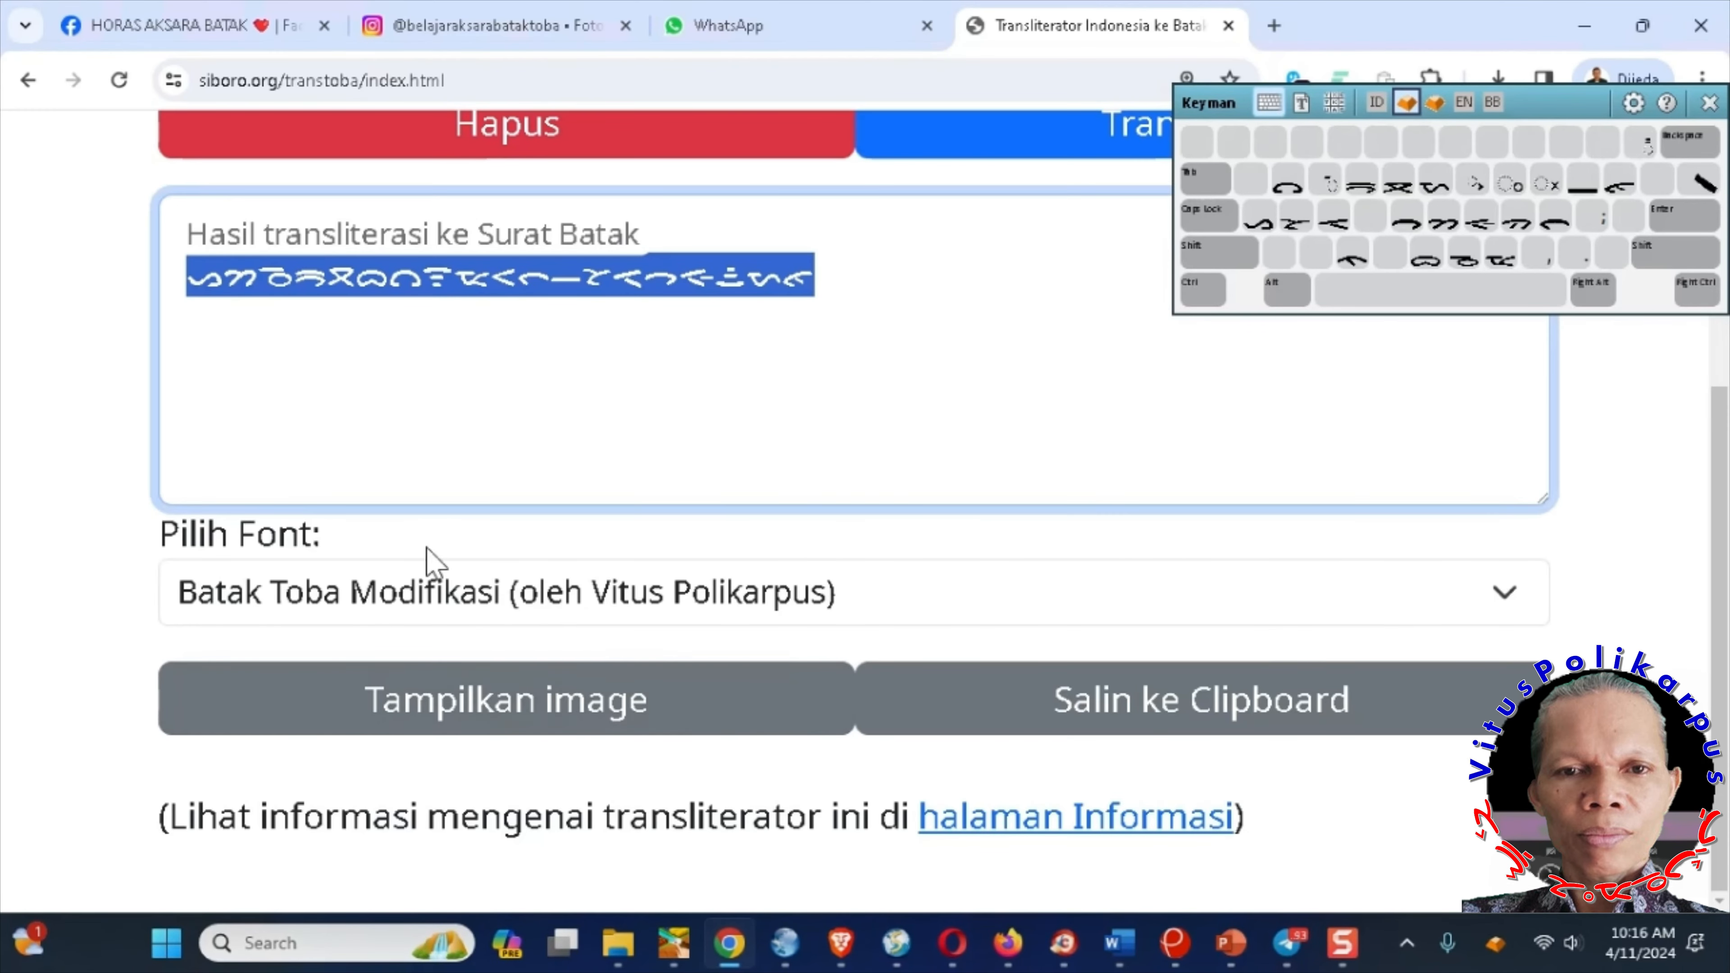
left_click(686, 614)
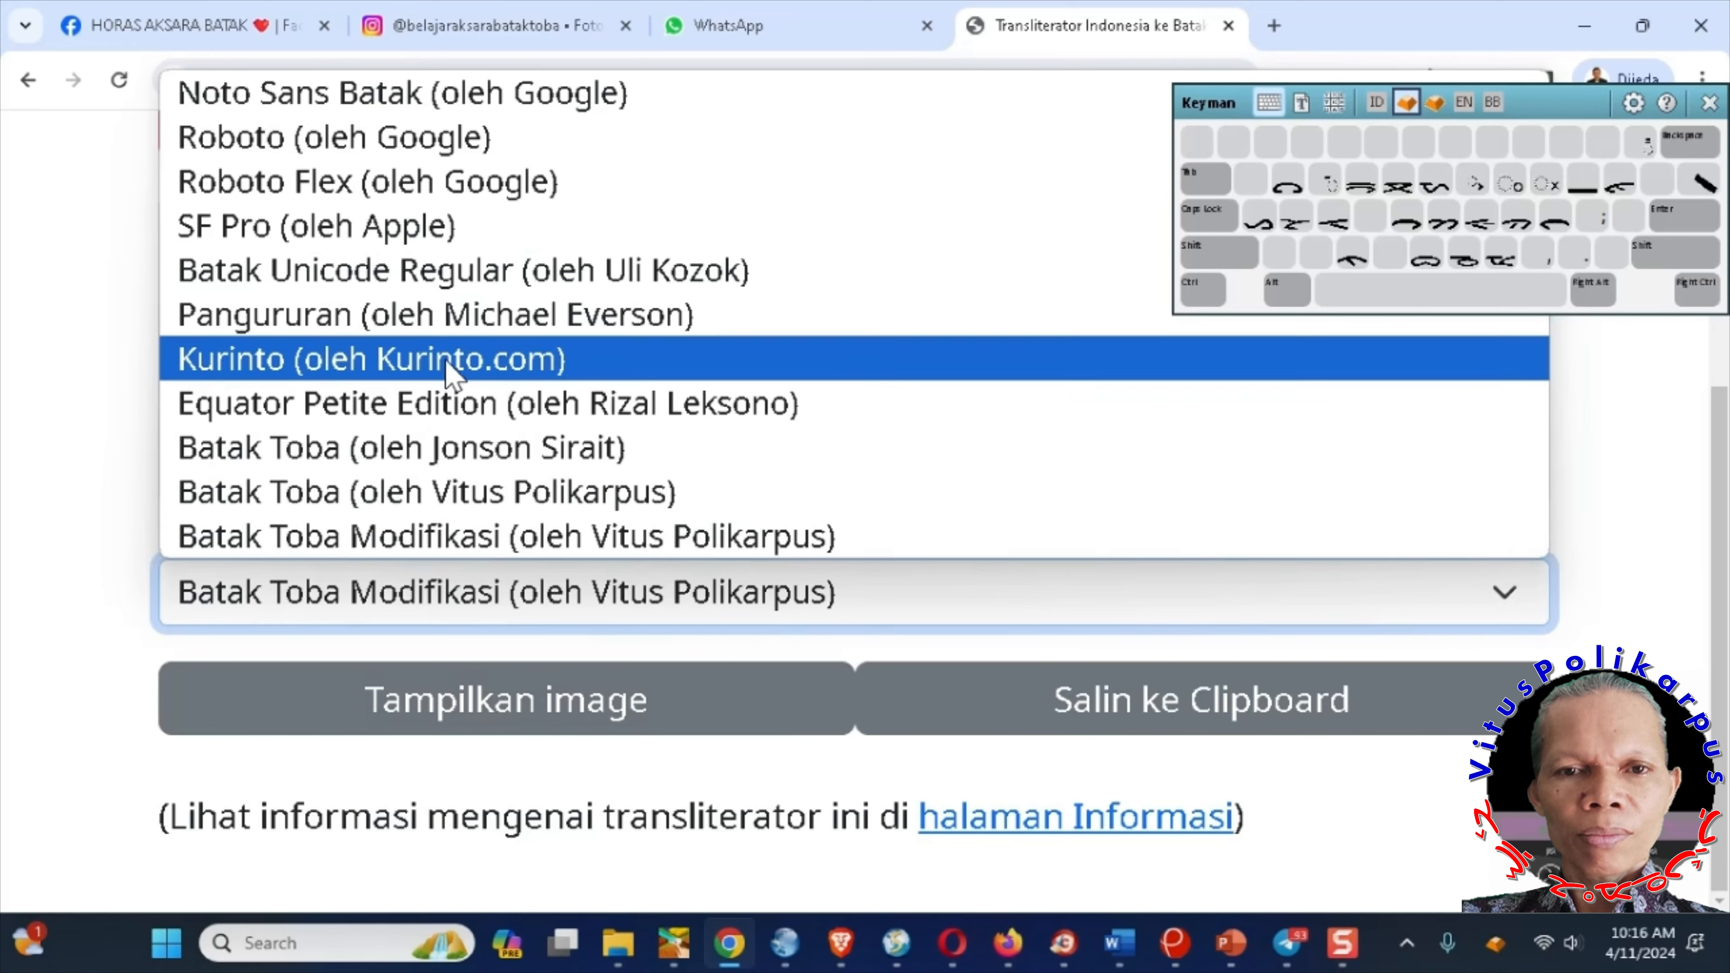
left_click(436, 95)
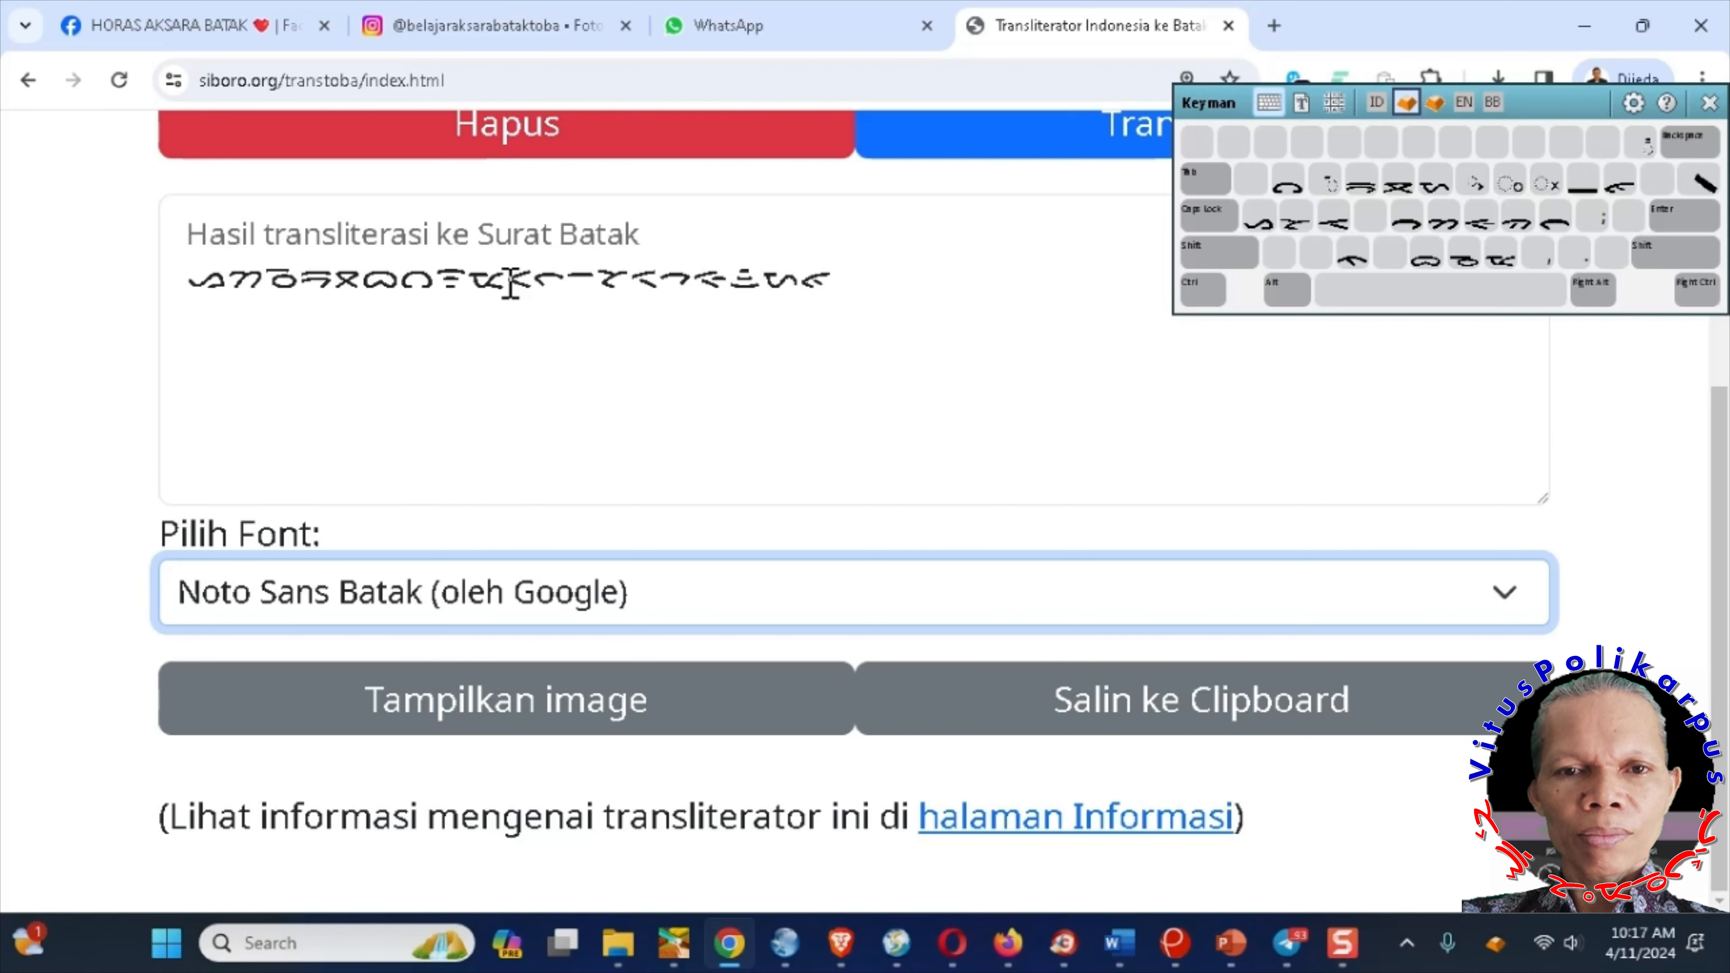
- Replace the Indonesian source text with "lu gu" using the ID keyboard in Keyman and transliterate it to Batak
scroll(762, 347, "up", 5)
left_click_drag(1018, 338, 69, 352)
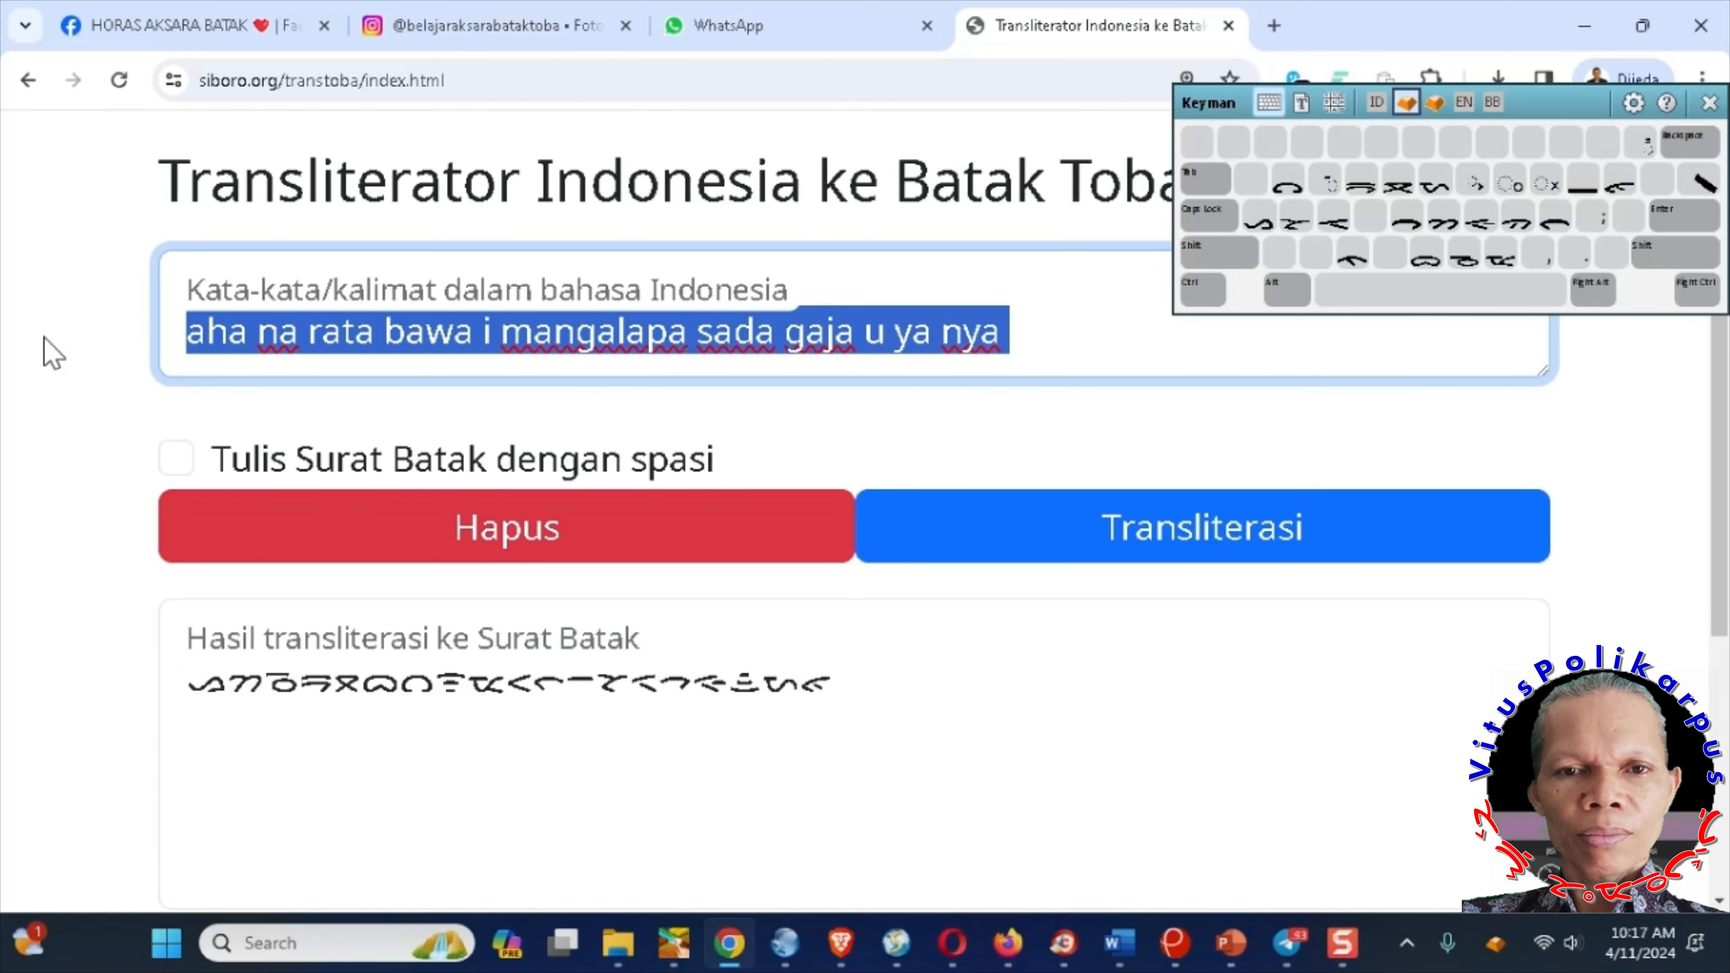
type("a")
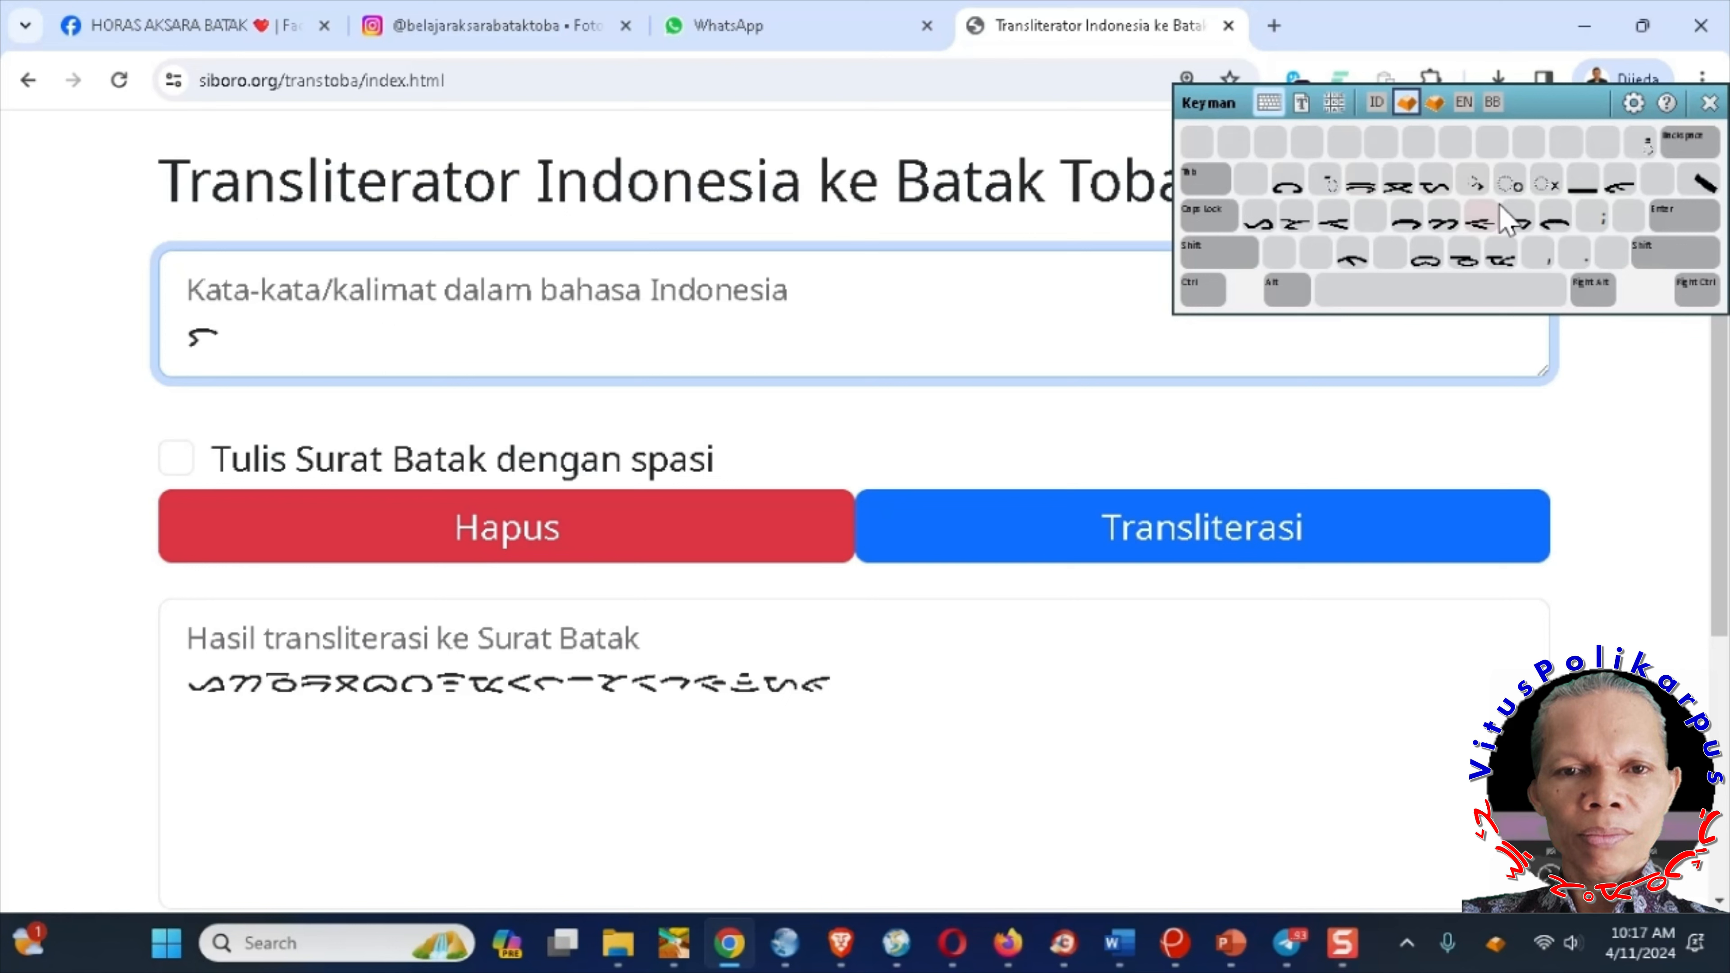
left_click(1376, 102)
left_click_drag(546, 330, 167, 352)
type("lu gu")
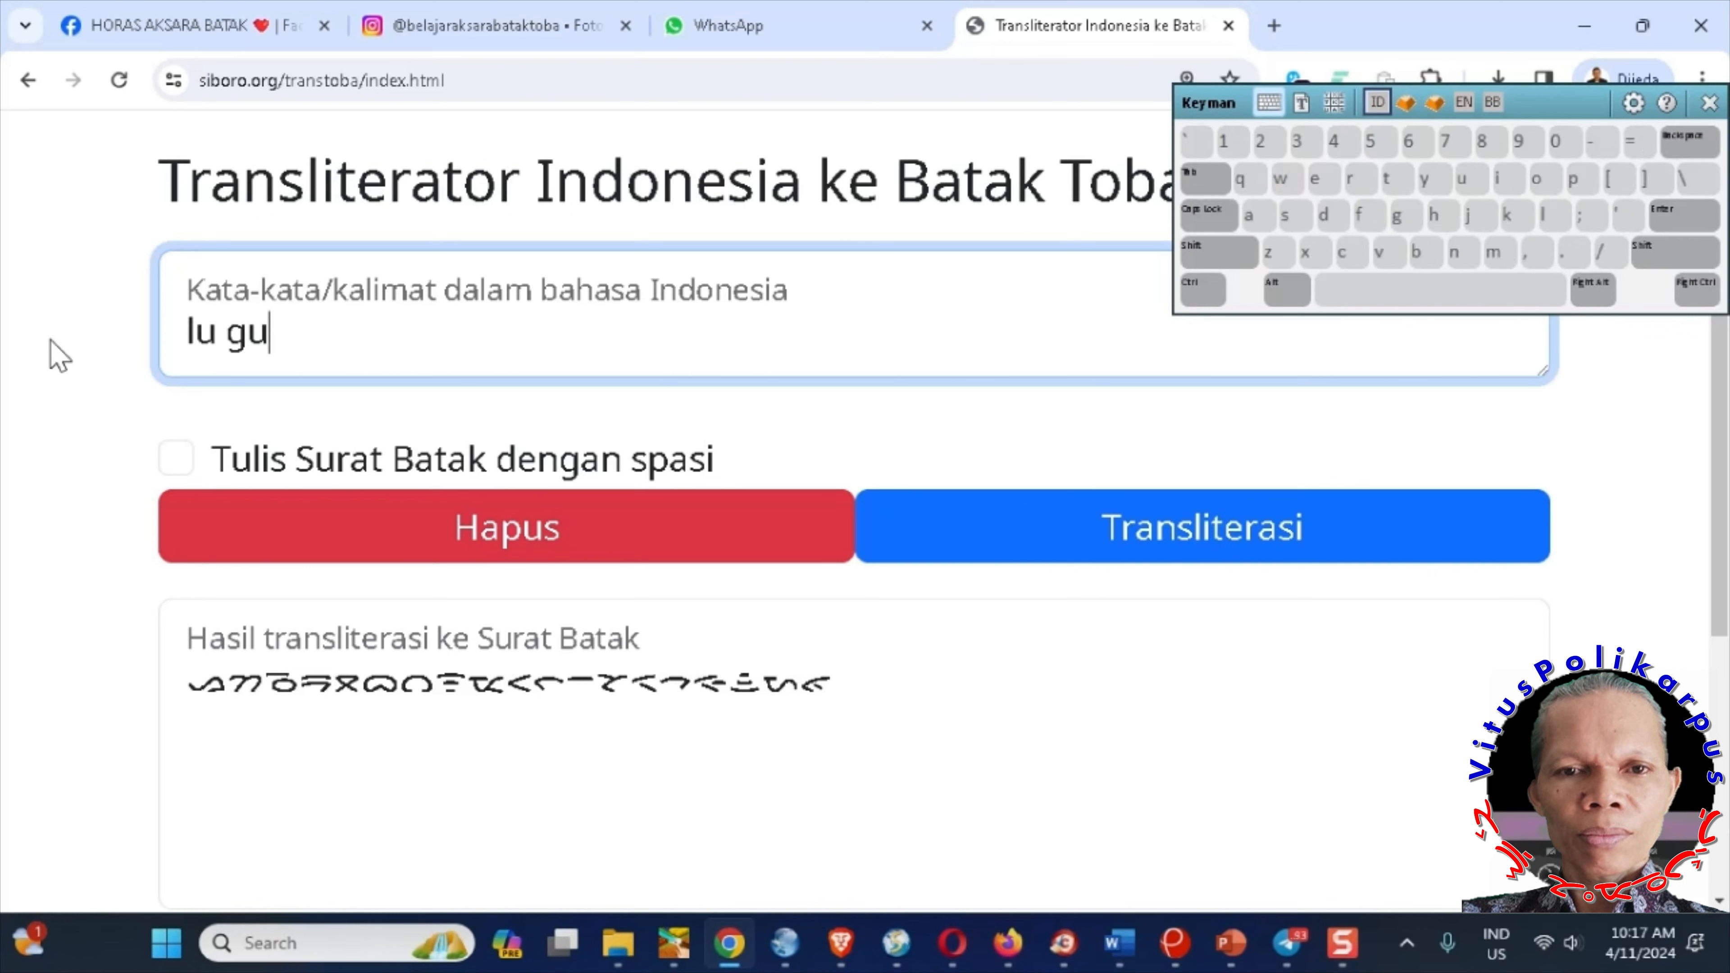
key("Return")
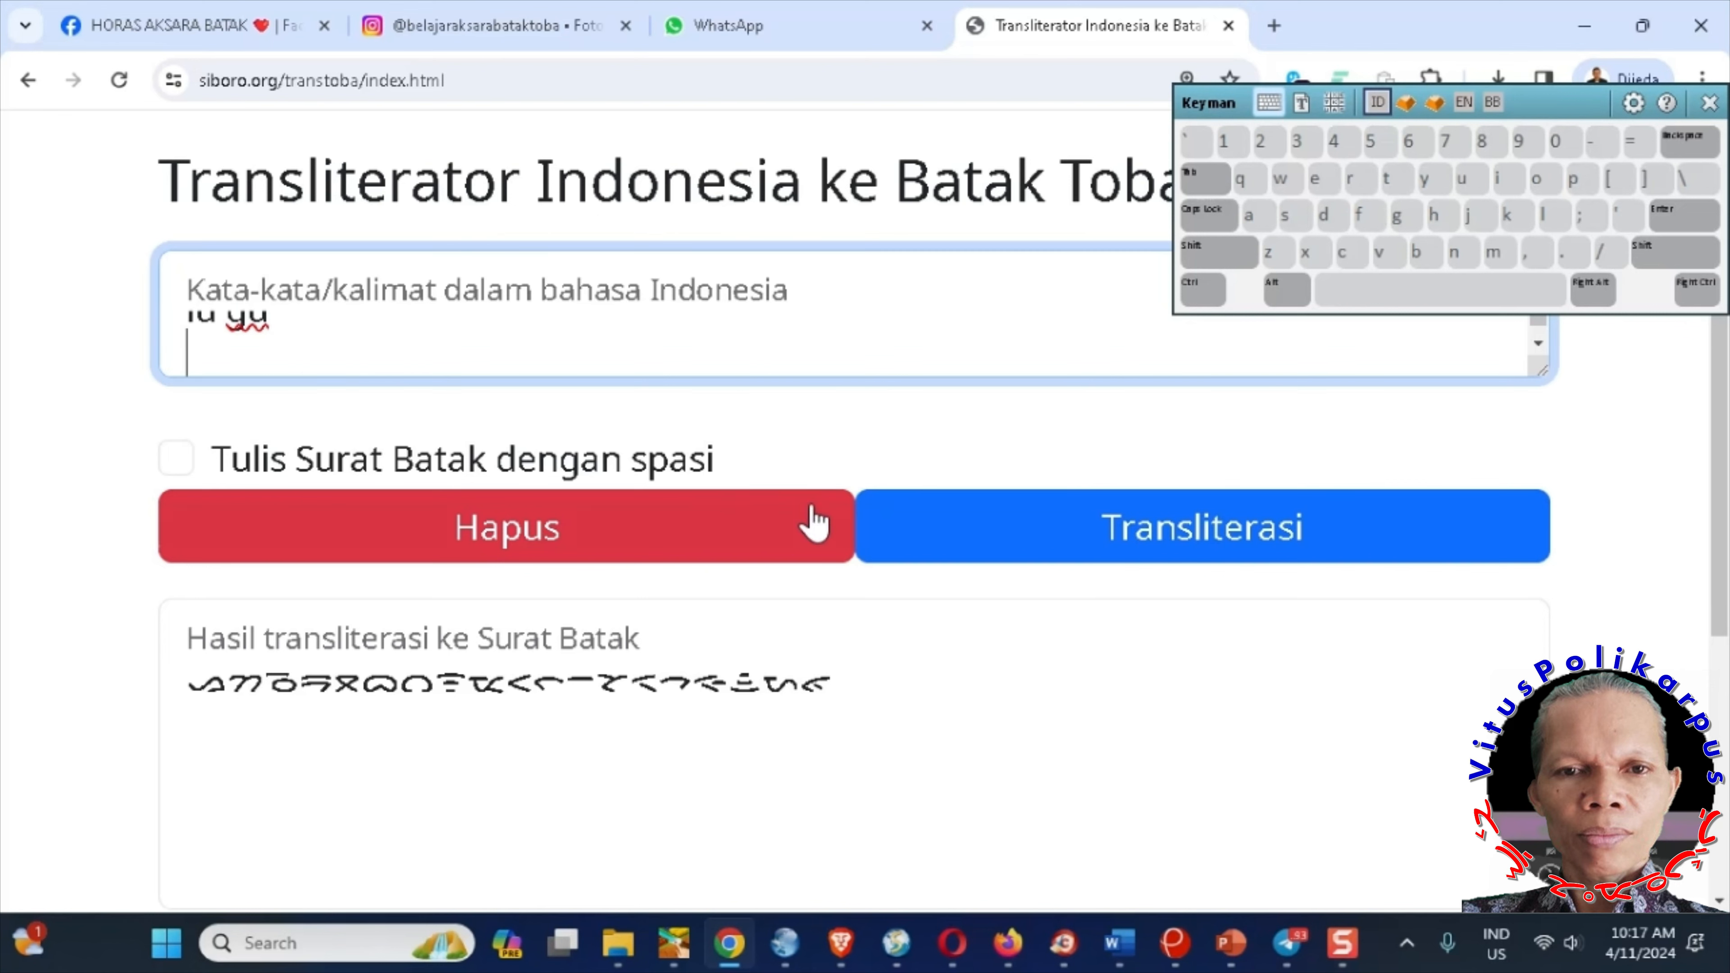
left_click(1050, 546)
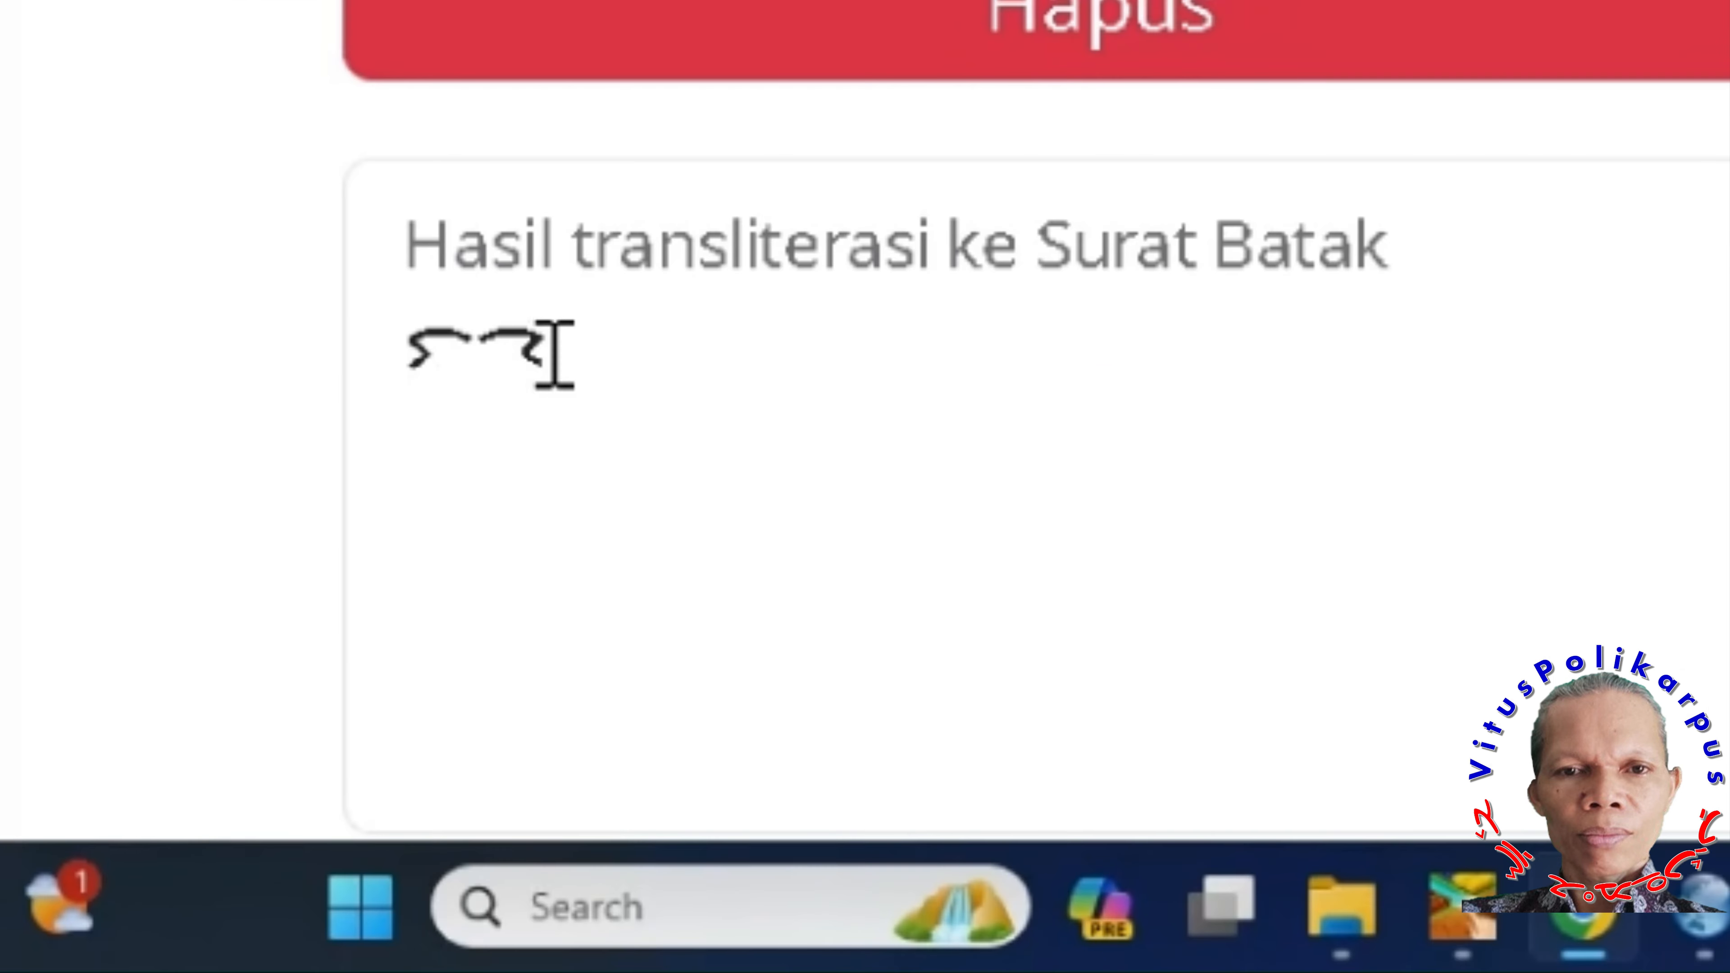
- Highlight the transliterated Batak result to examine how its syllables render
left_click_drag(256, 675, 162, 682)
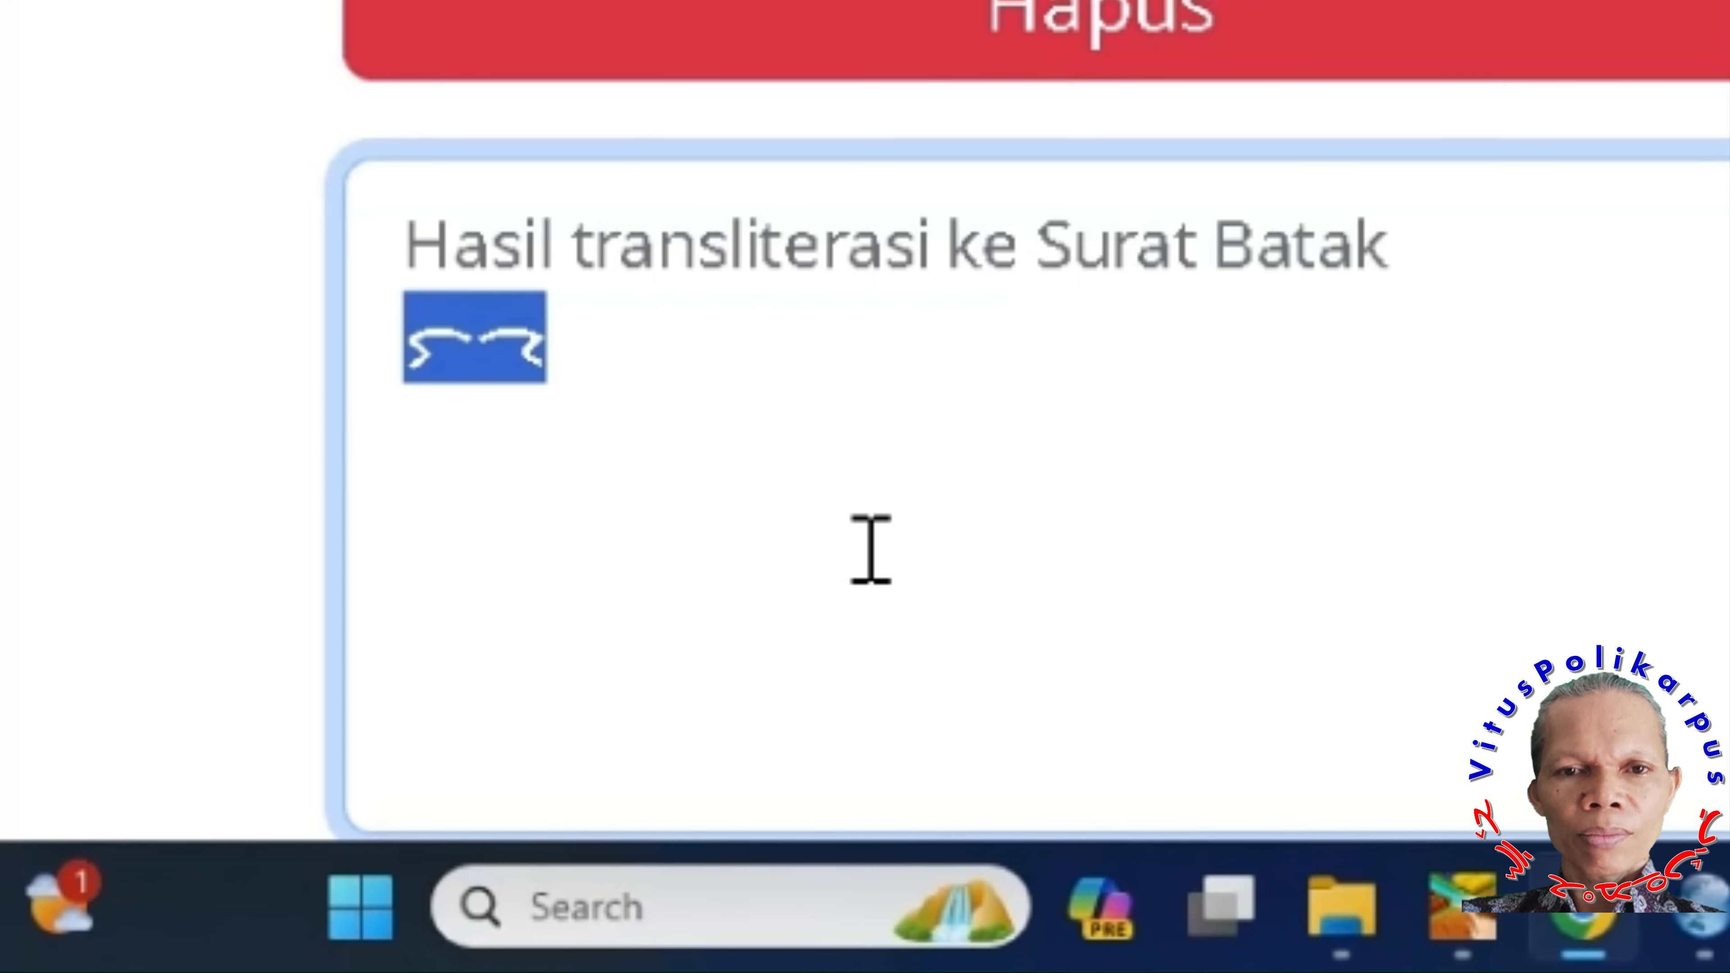
left_click(638, 365)
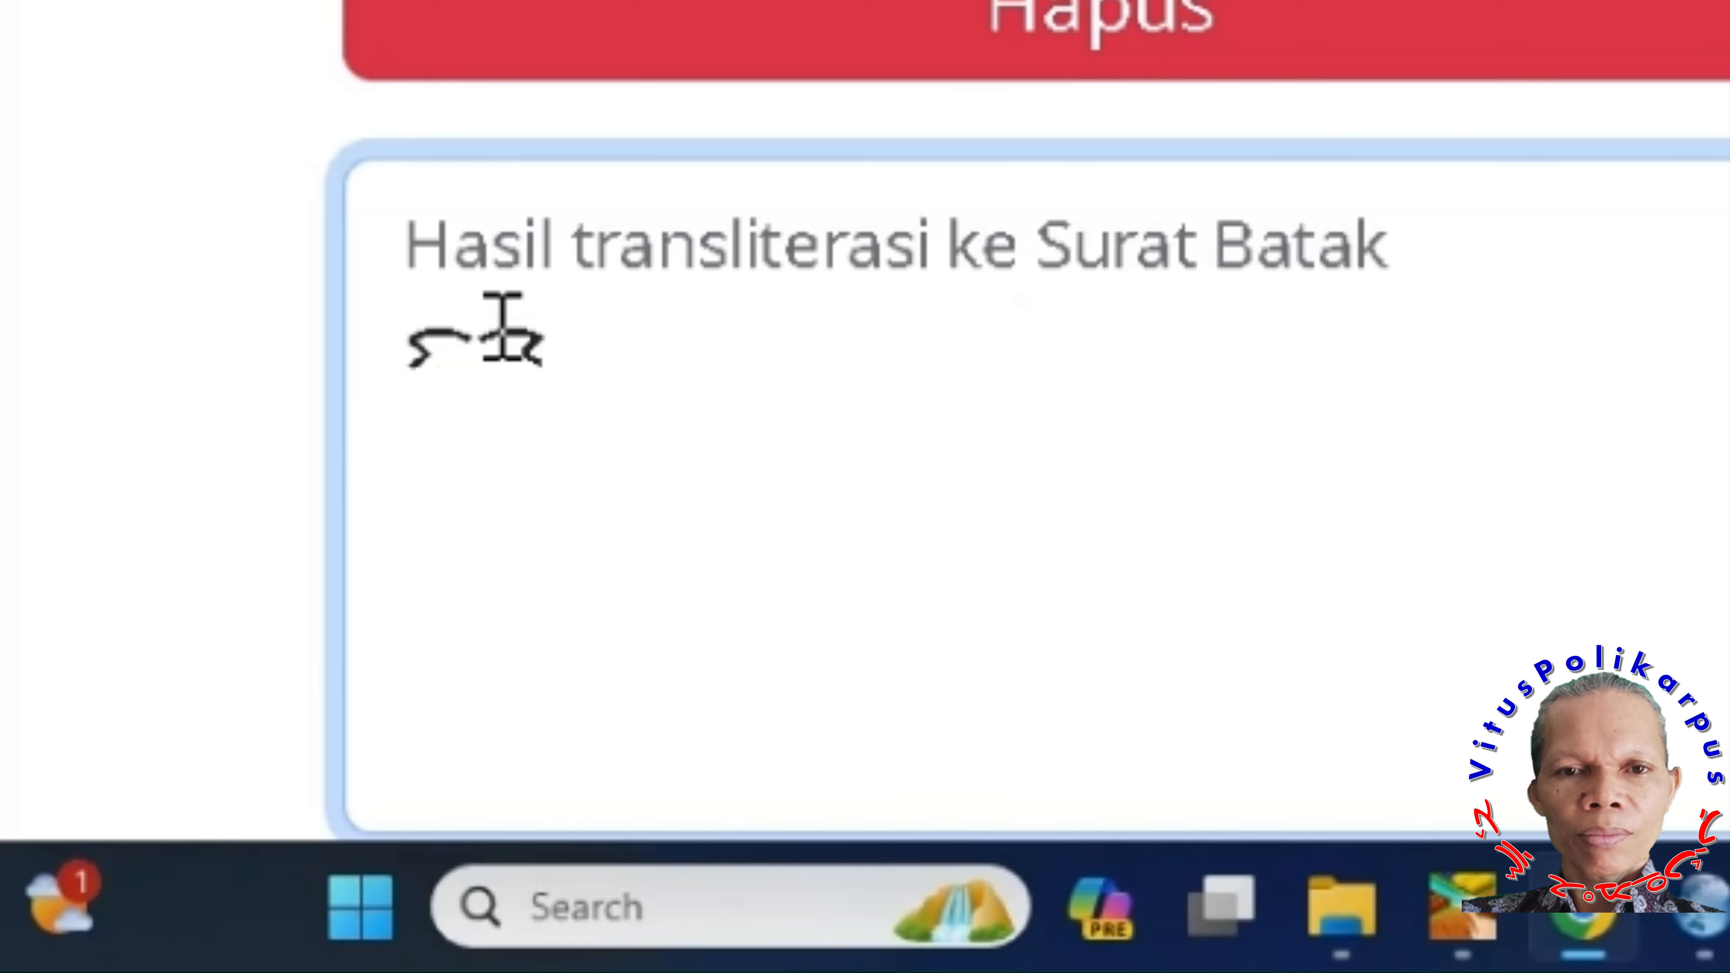
left_click_drag(572, 346, 314, 362)
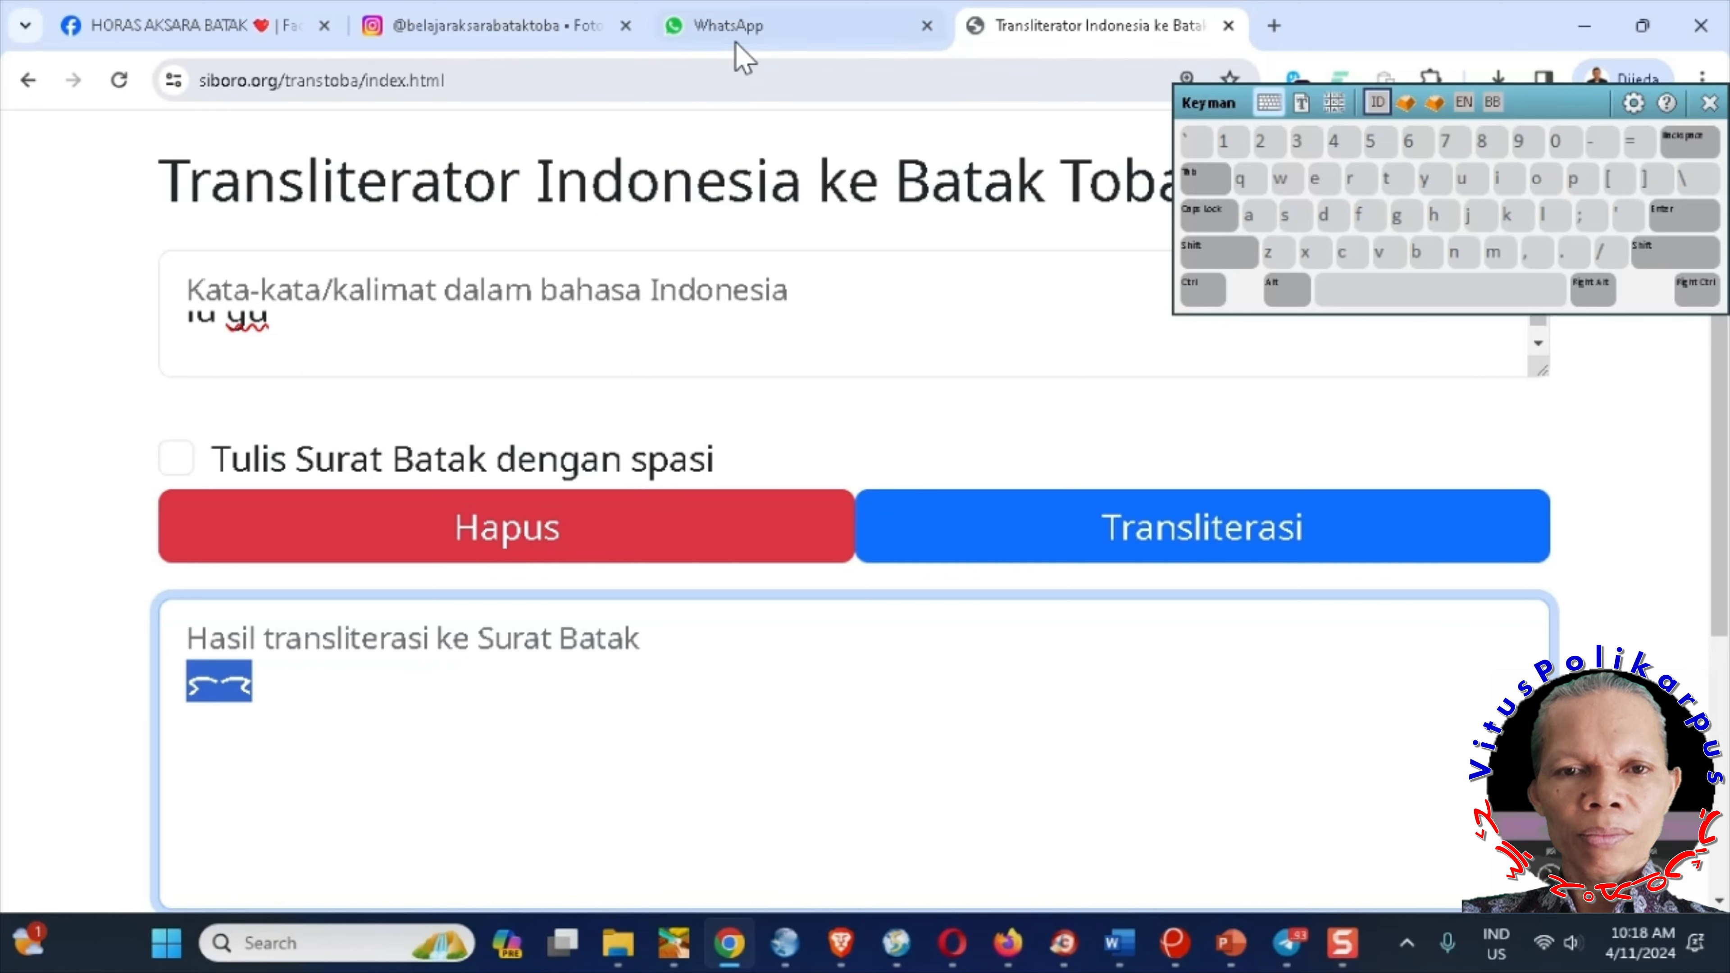
- Switch to Opera, return from the draft to the Blogger post list and view the published post Soro Ni Aringki
left_click(952, 961)
scroll(417, 750, "down", 1)
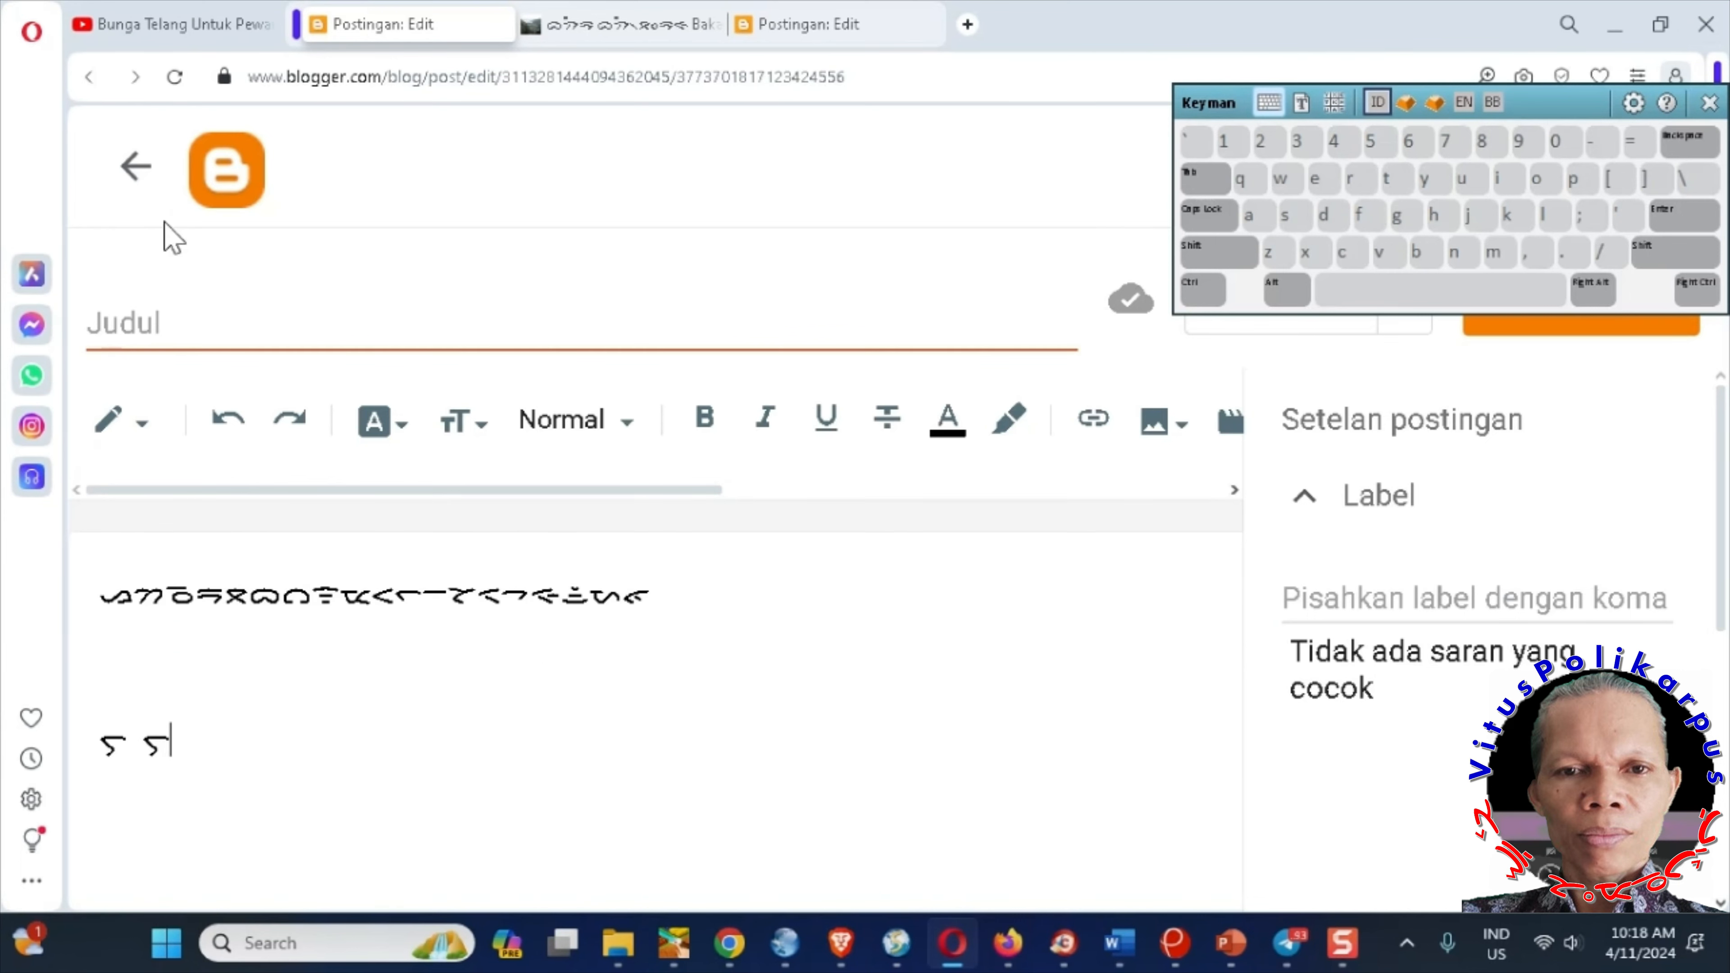
left_click(136, 166)
scroll(413, 579, "down", 3)
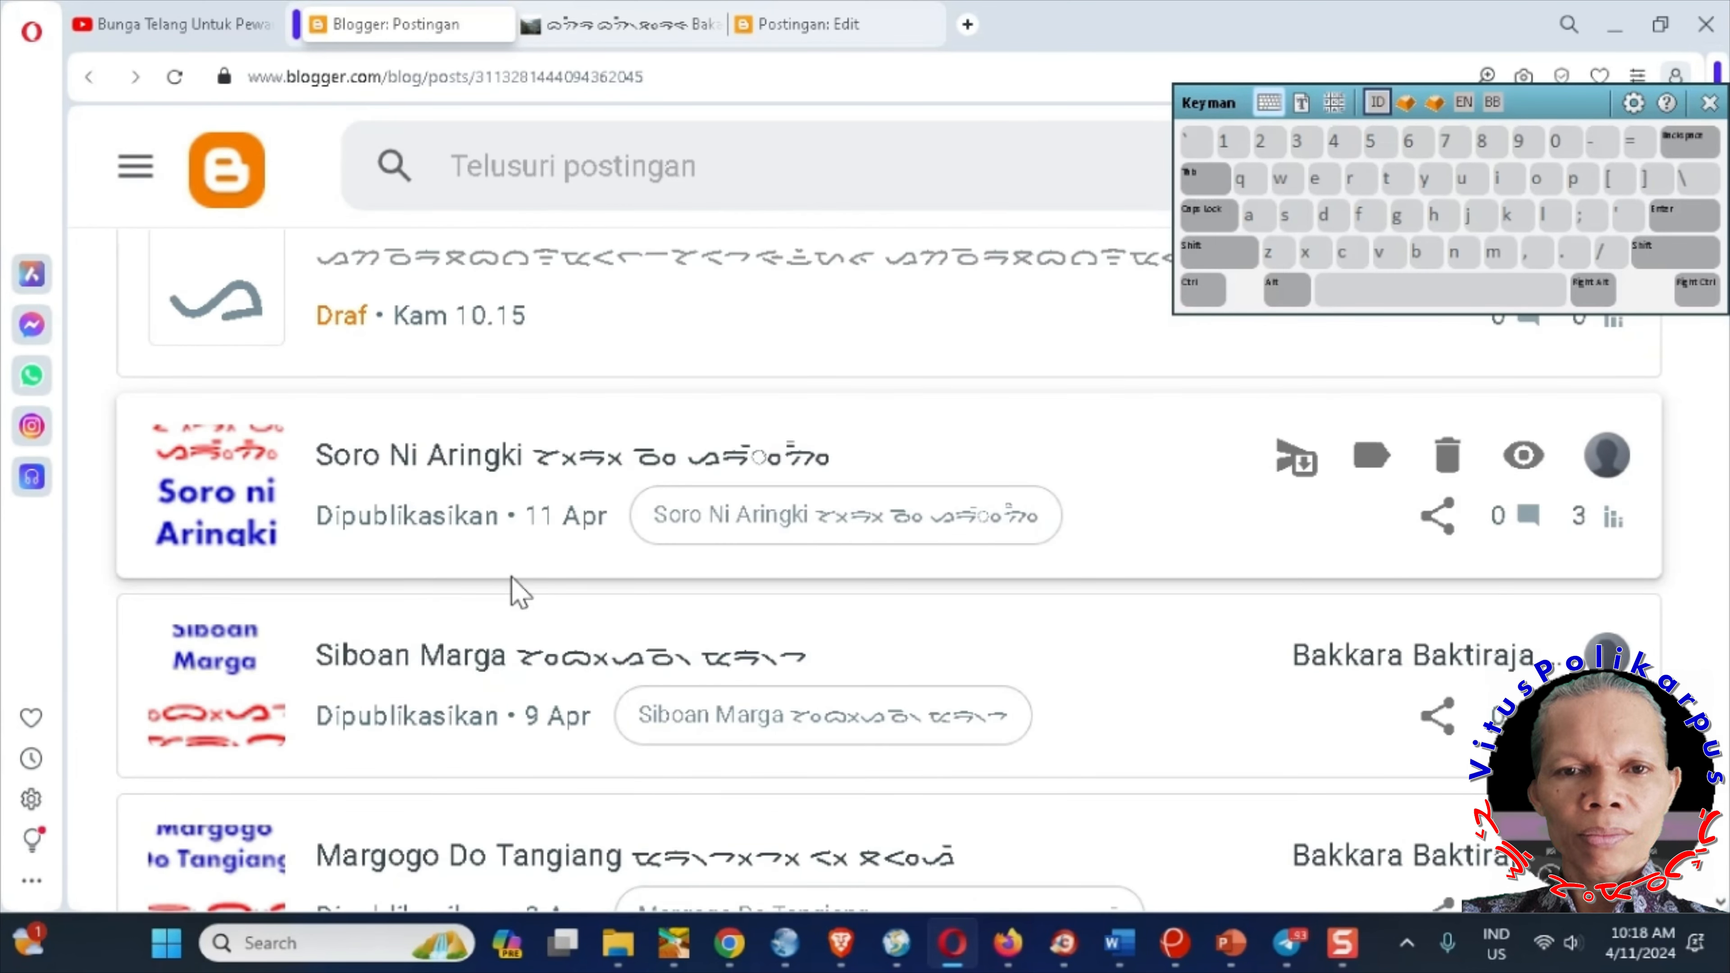
left_click(1524, 455)
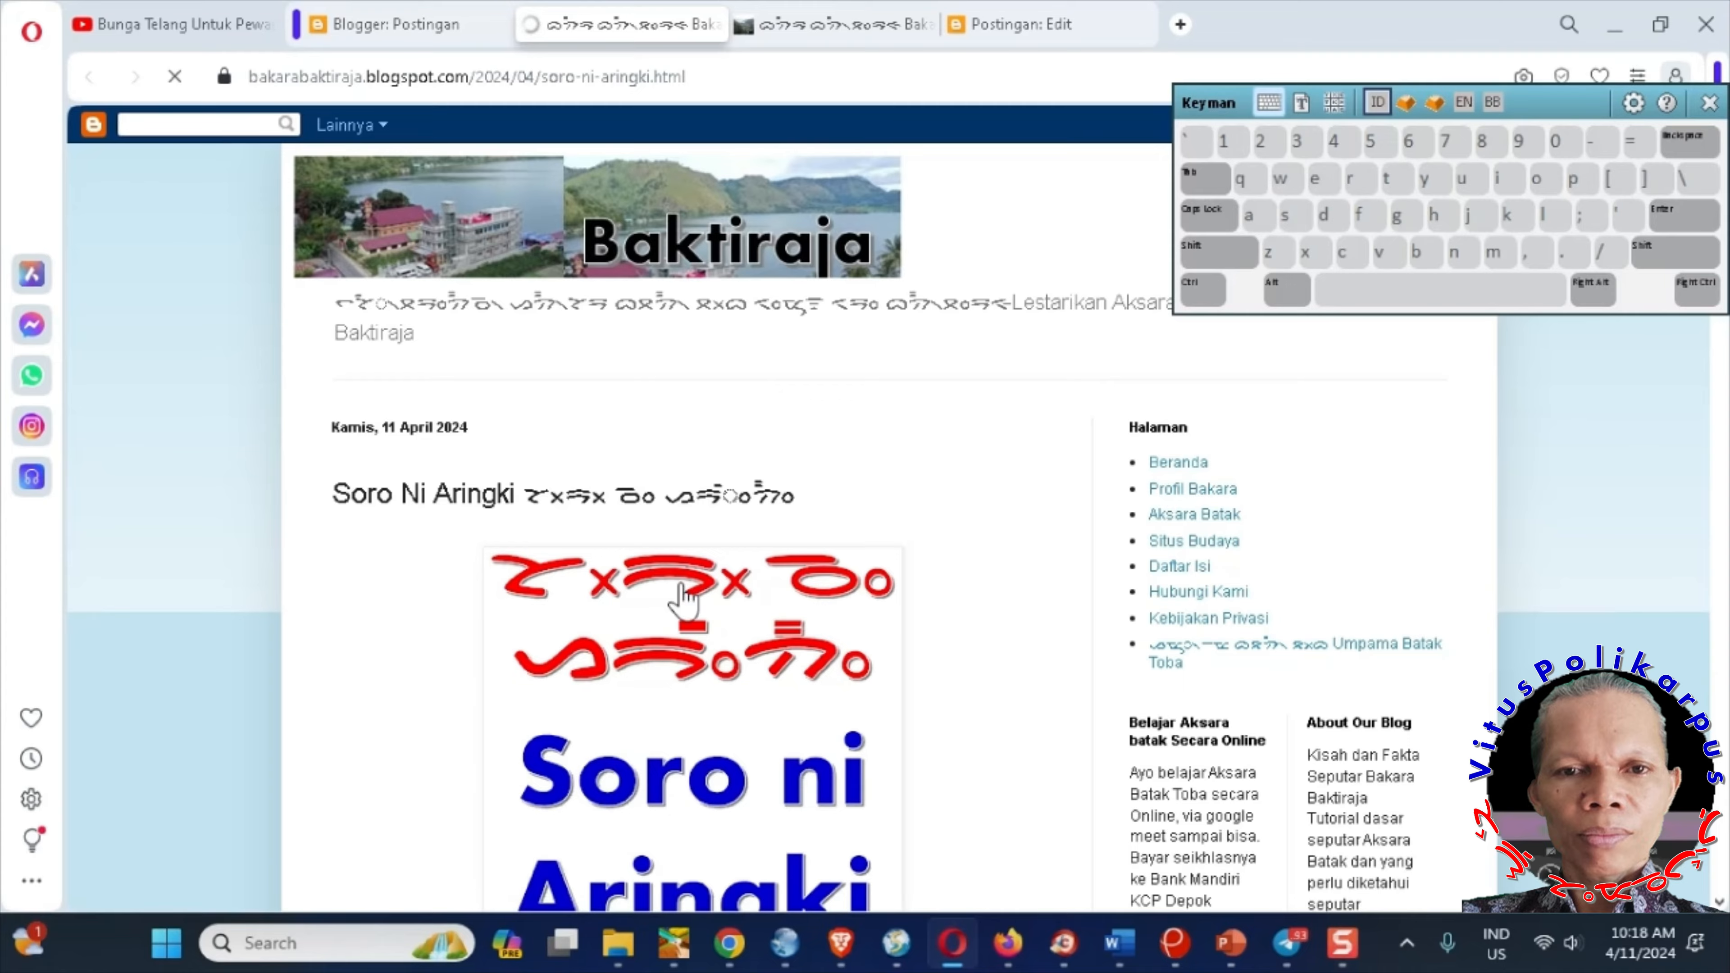
- Examine the Batak lyrics in the Soro Ni Aringki post, enlarge the lyrics image at its end and close it again
scroll(743, 617, "down", 6)
scroll(744, 618, "down", 6)
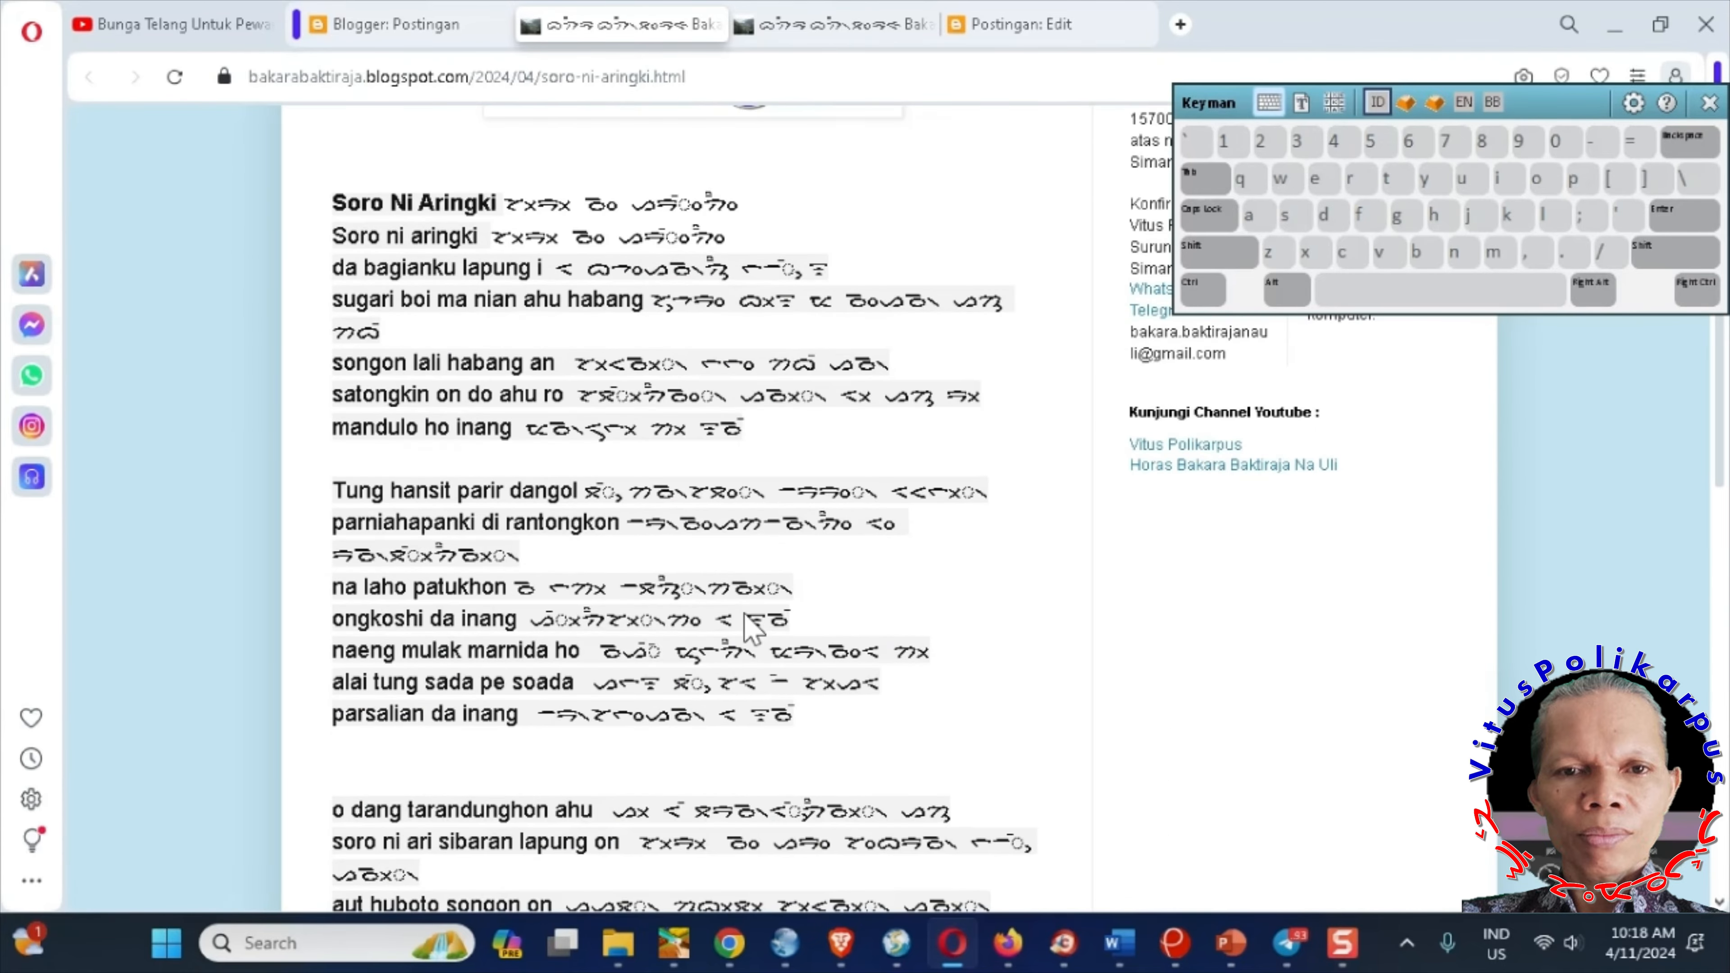
scroll(695, 620, "down", 10)
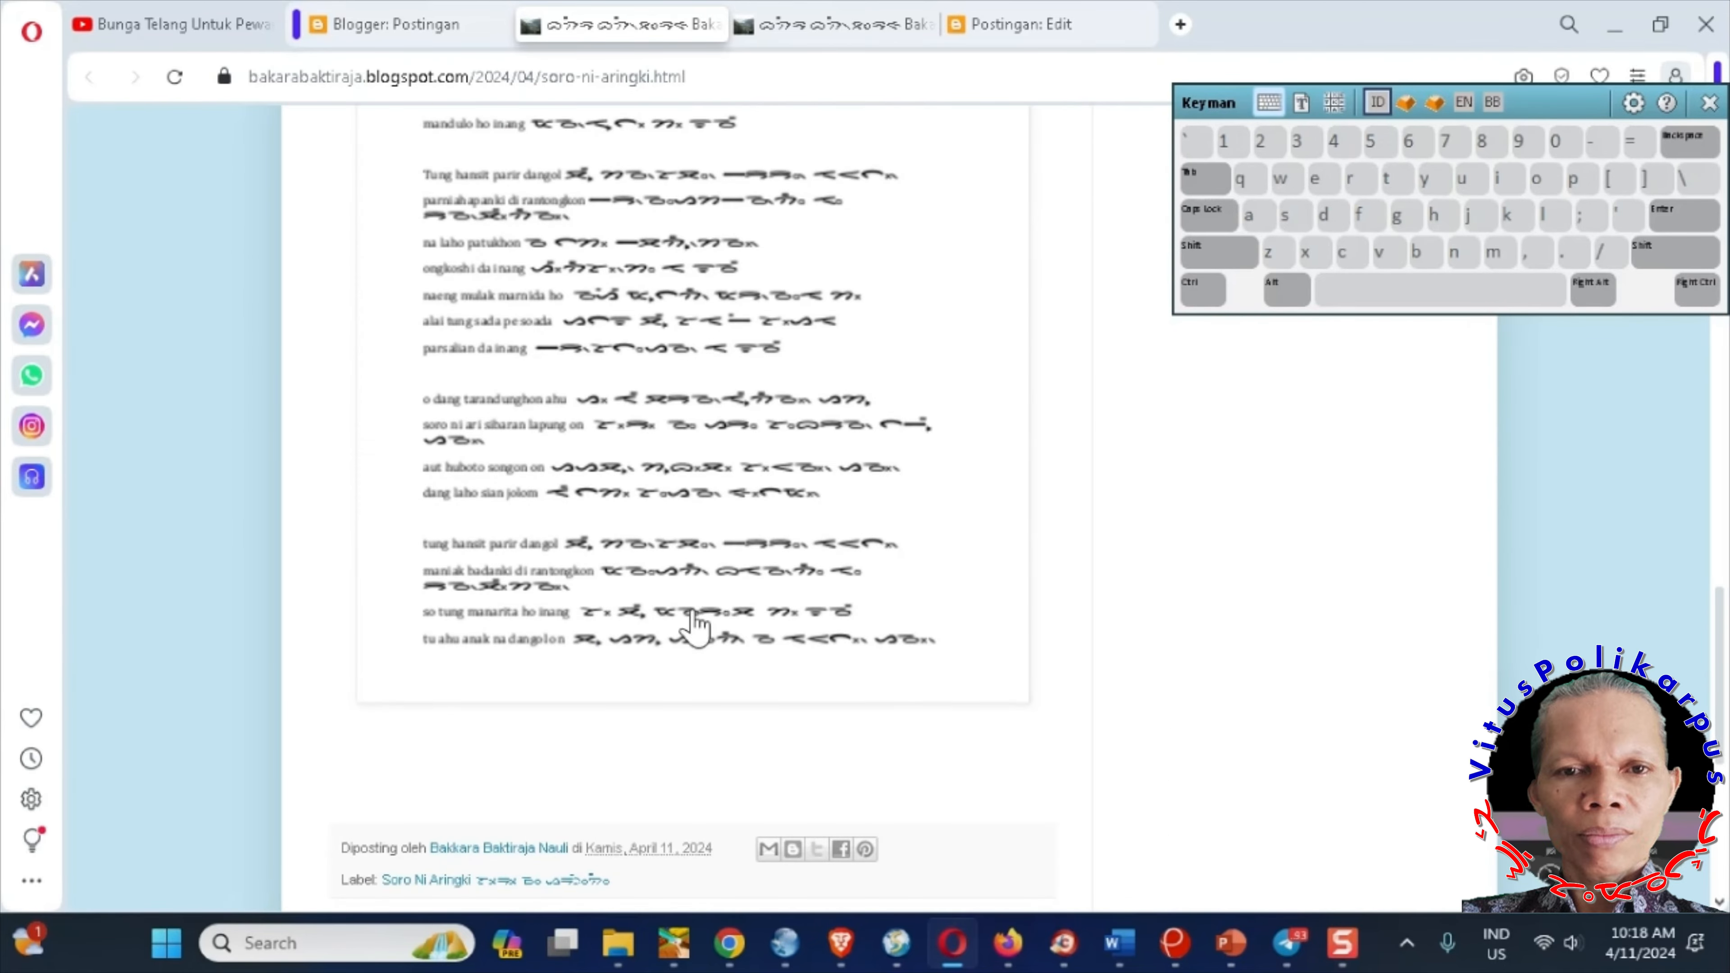
left_click(656, 483)
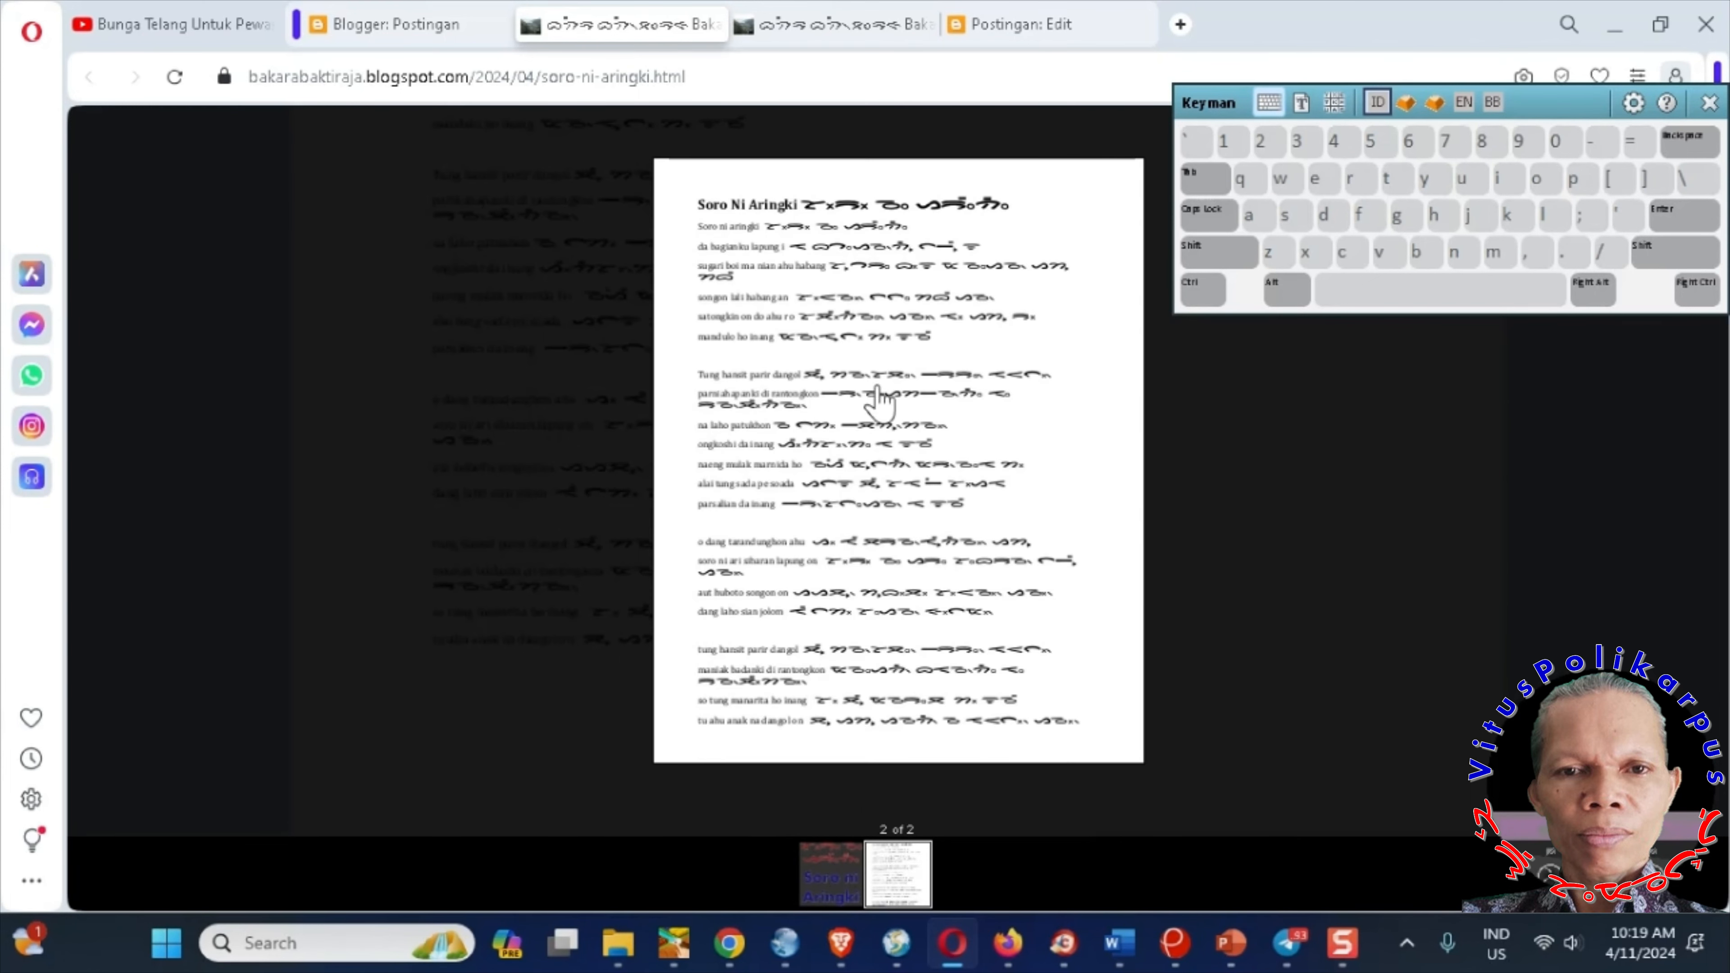
left_click(243, 566)
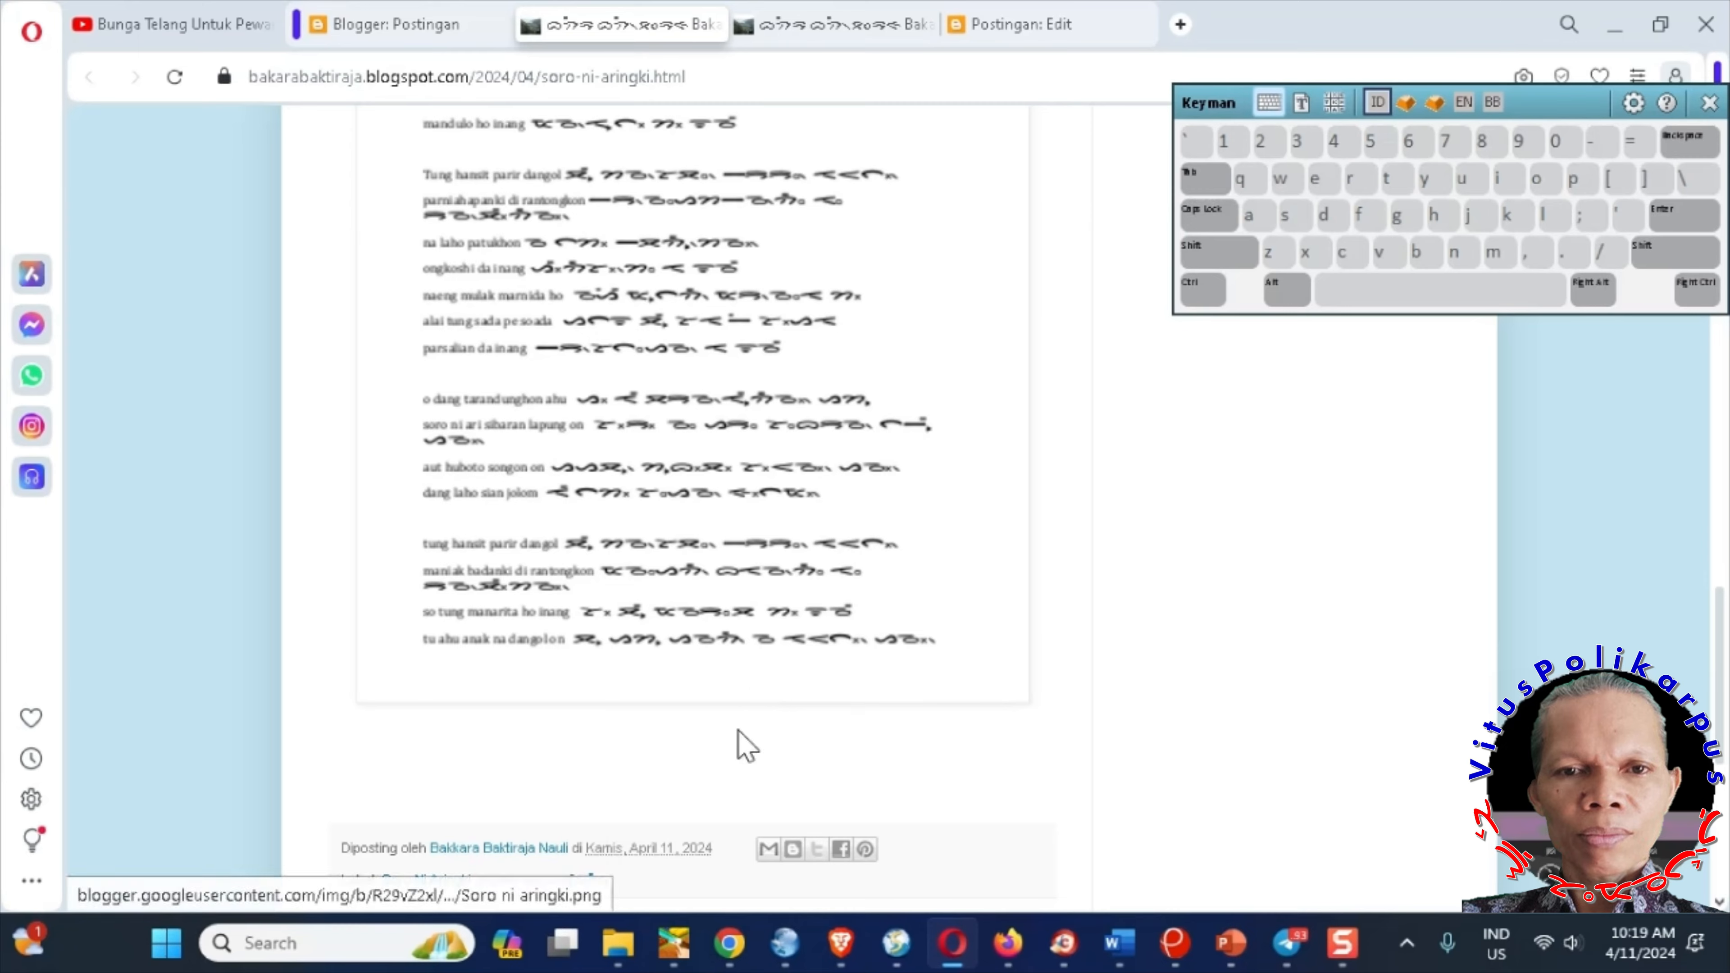
- Switch to WhatsApp Web in Chrome and find the Soro Ni Aringki lyrics message in the Batak DIASPORA Forum chat
left_click(729, 943)
left_click(719, 26)
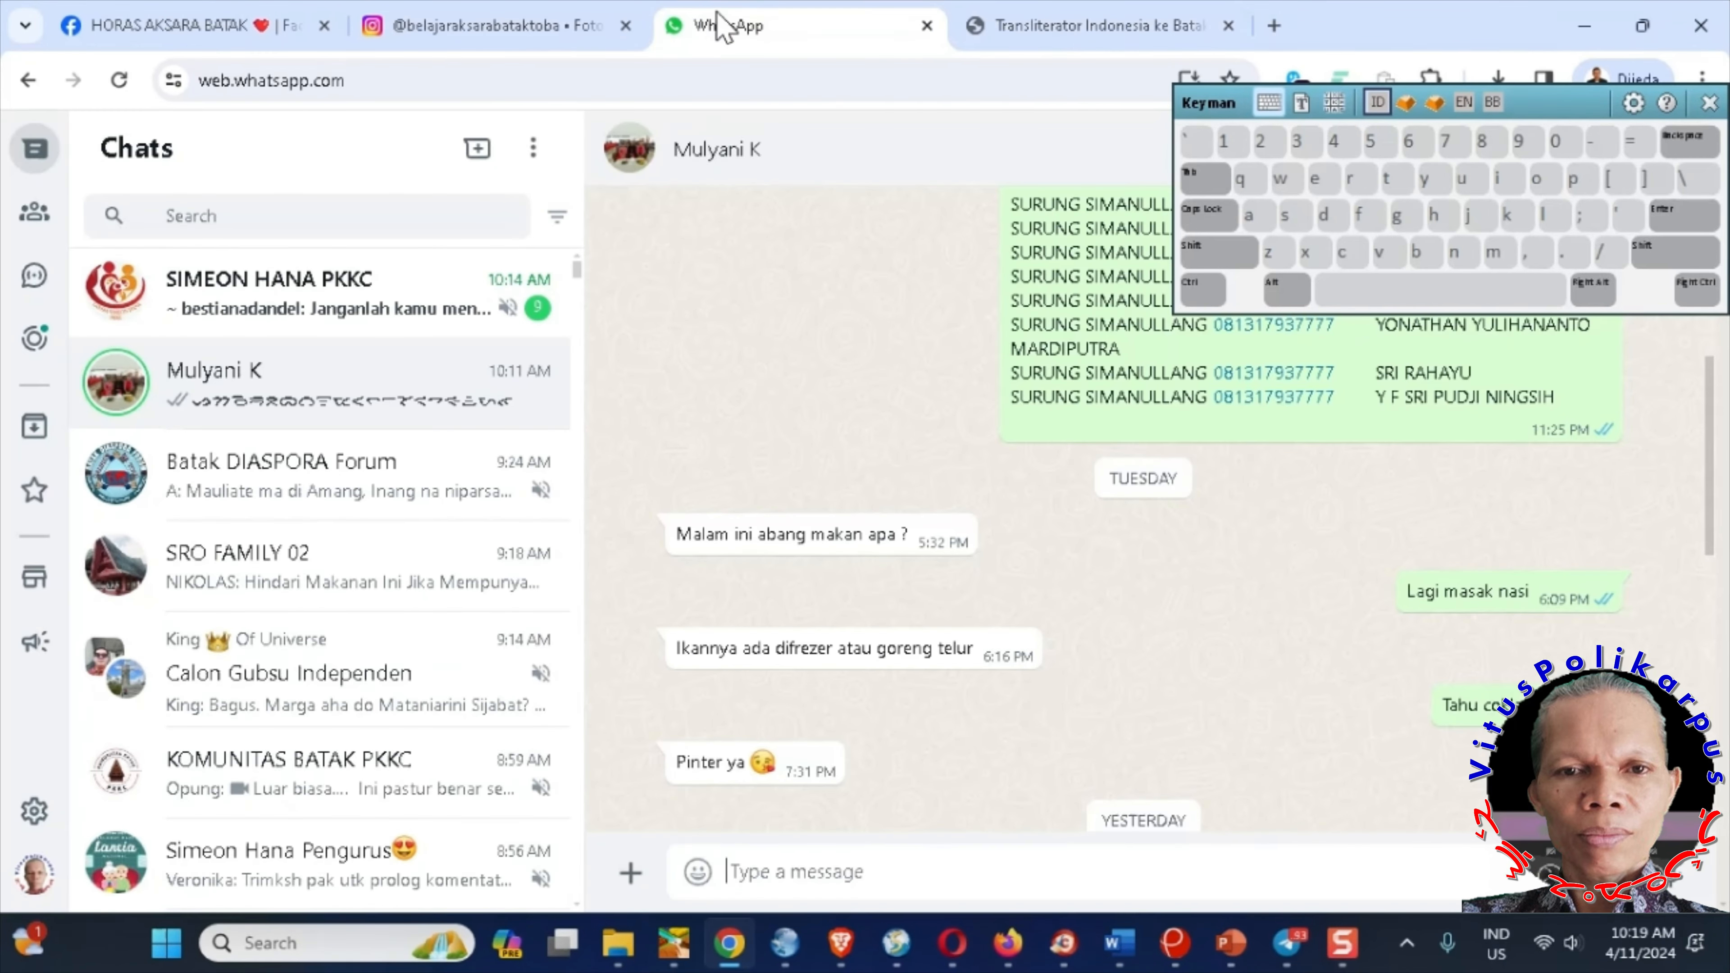
left_click(300, 505)
scroll(862, 641, "up", 10)
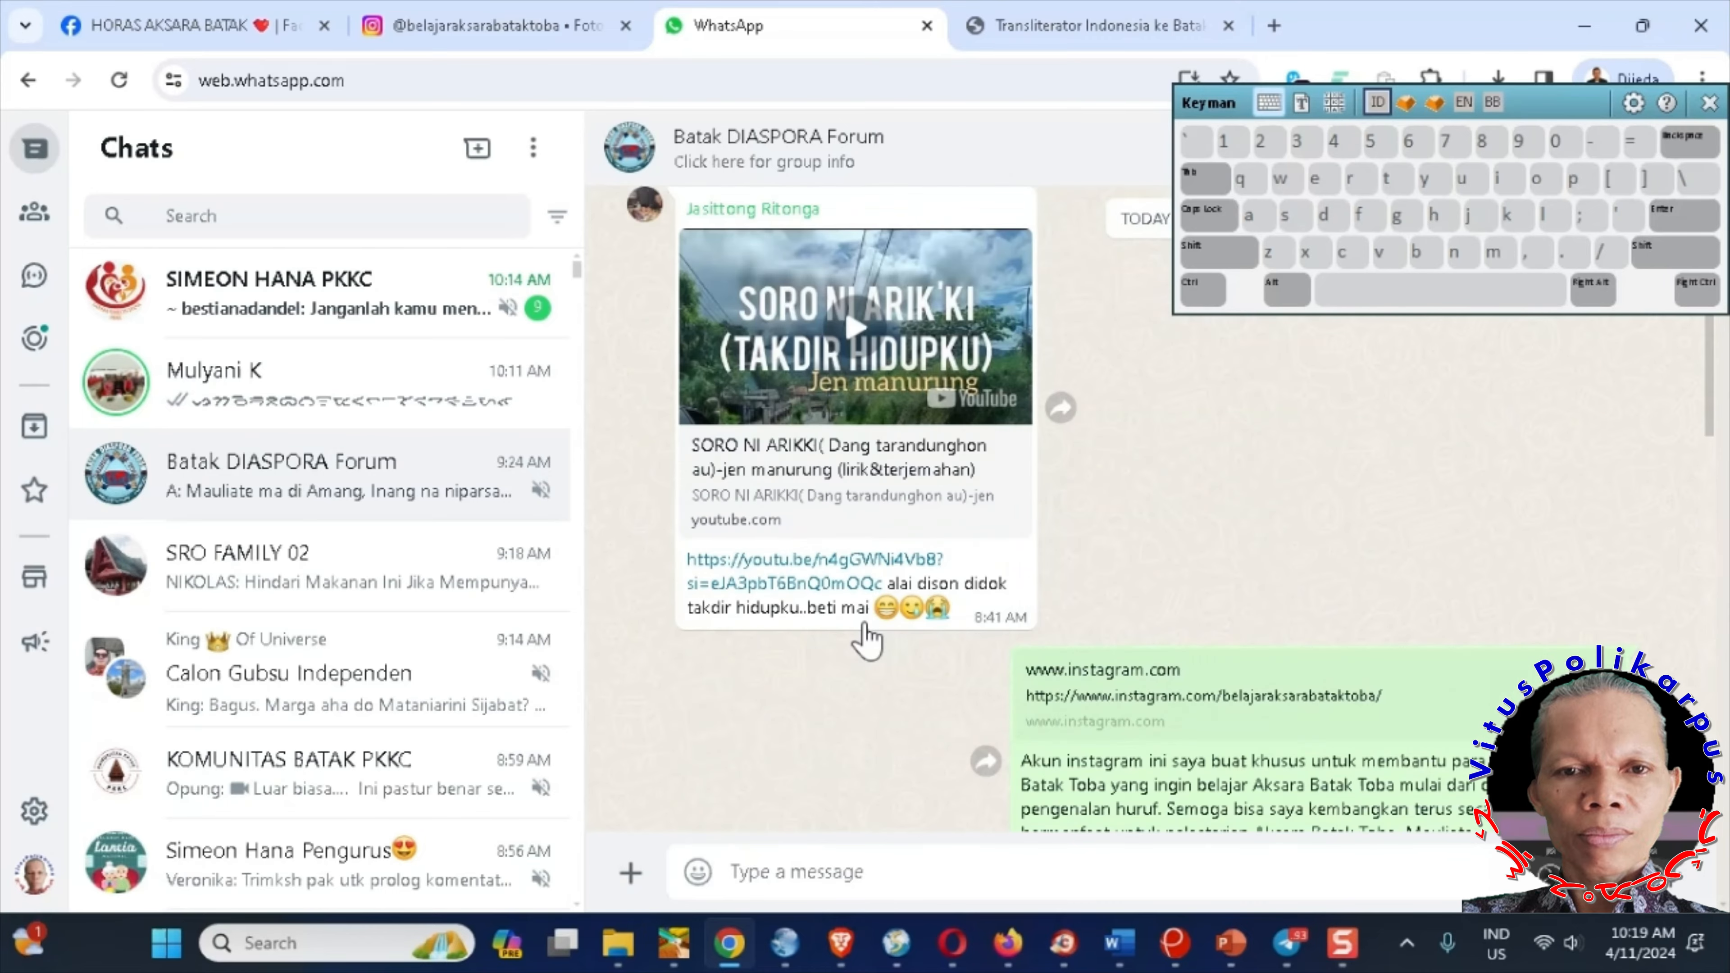
scroll(867, 638, "up", 10)
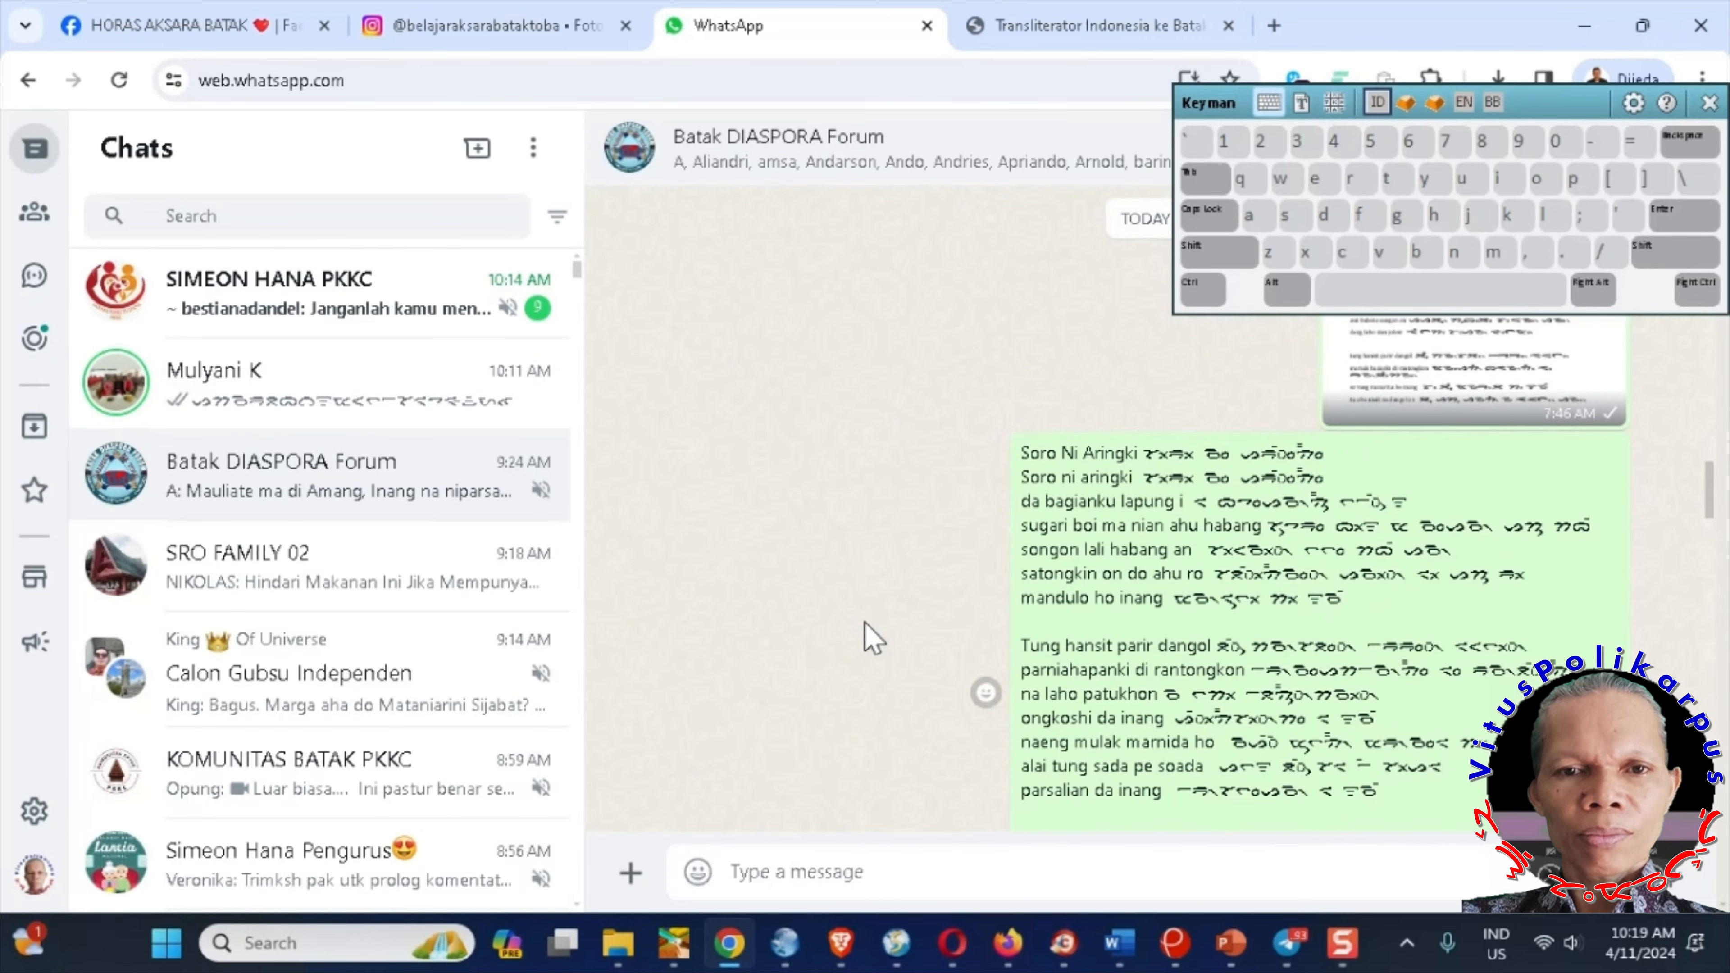
scroll(1121, 702, "down", 3)
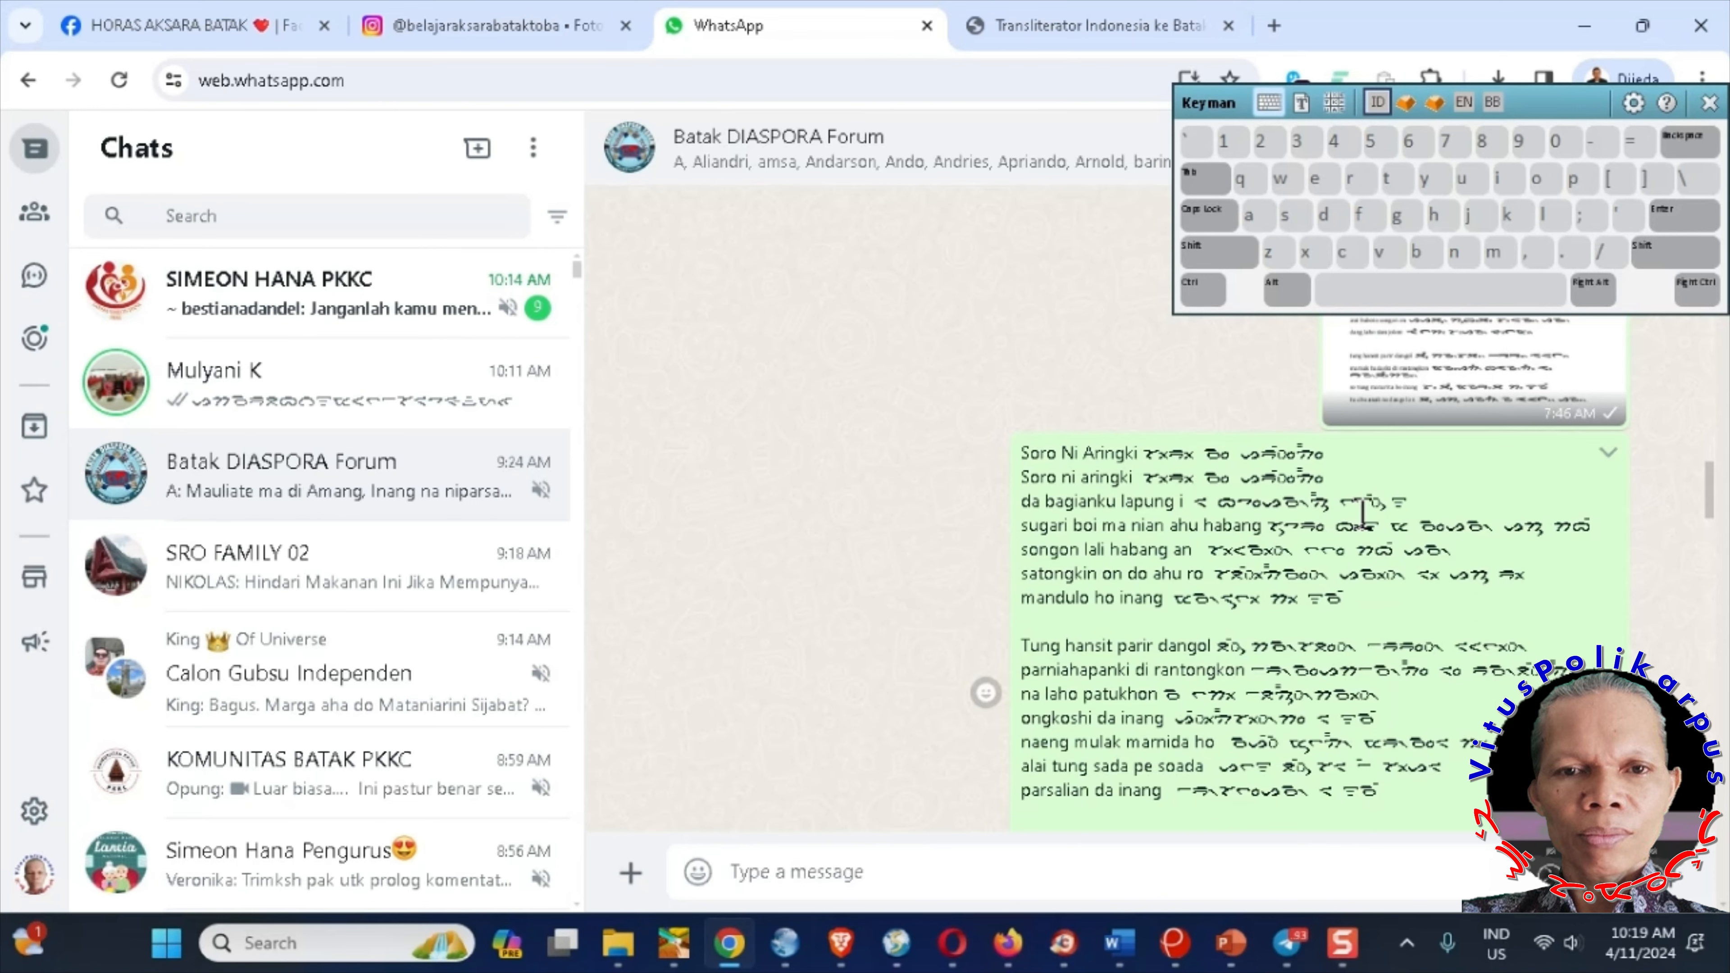
- Enlarge the Soro Ni Aringki lyrics image in the Batak DIASPORA Forum chat to examine its Batak text, and close it again
scroll(1356, 511, "up", 5)
scroll(1379, 555, "down", 3)
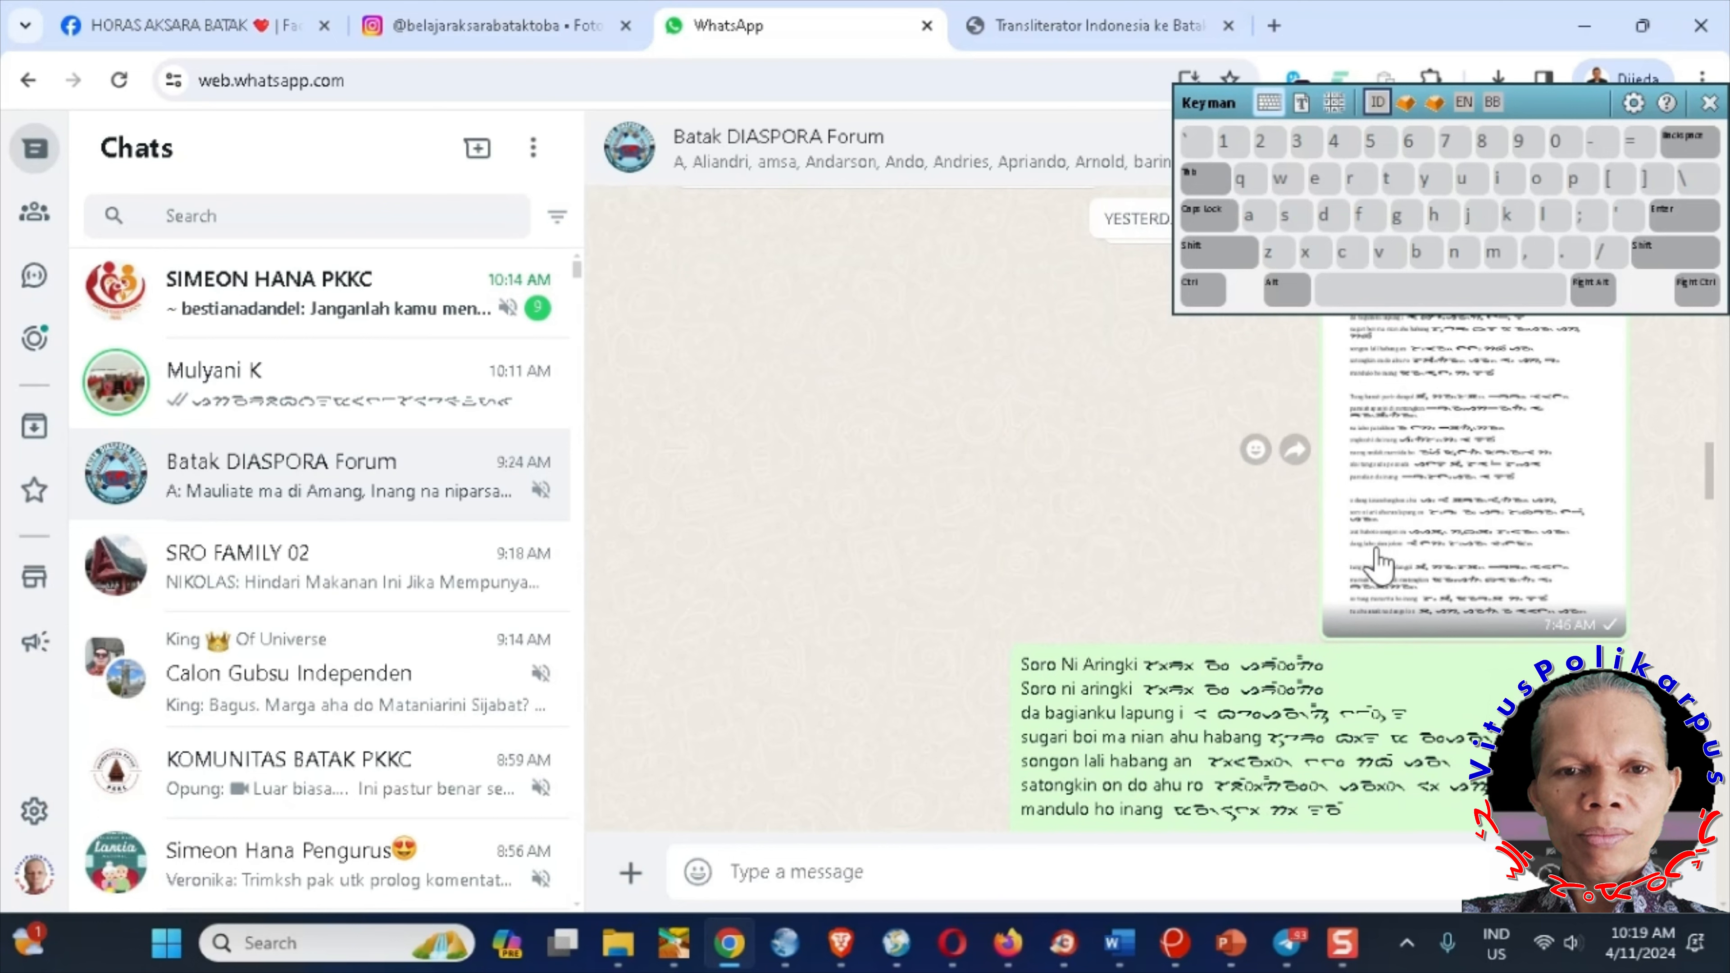
left_click(1431, 464)
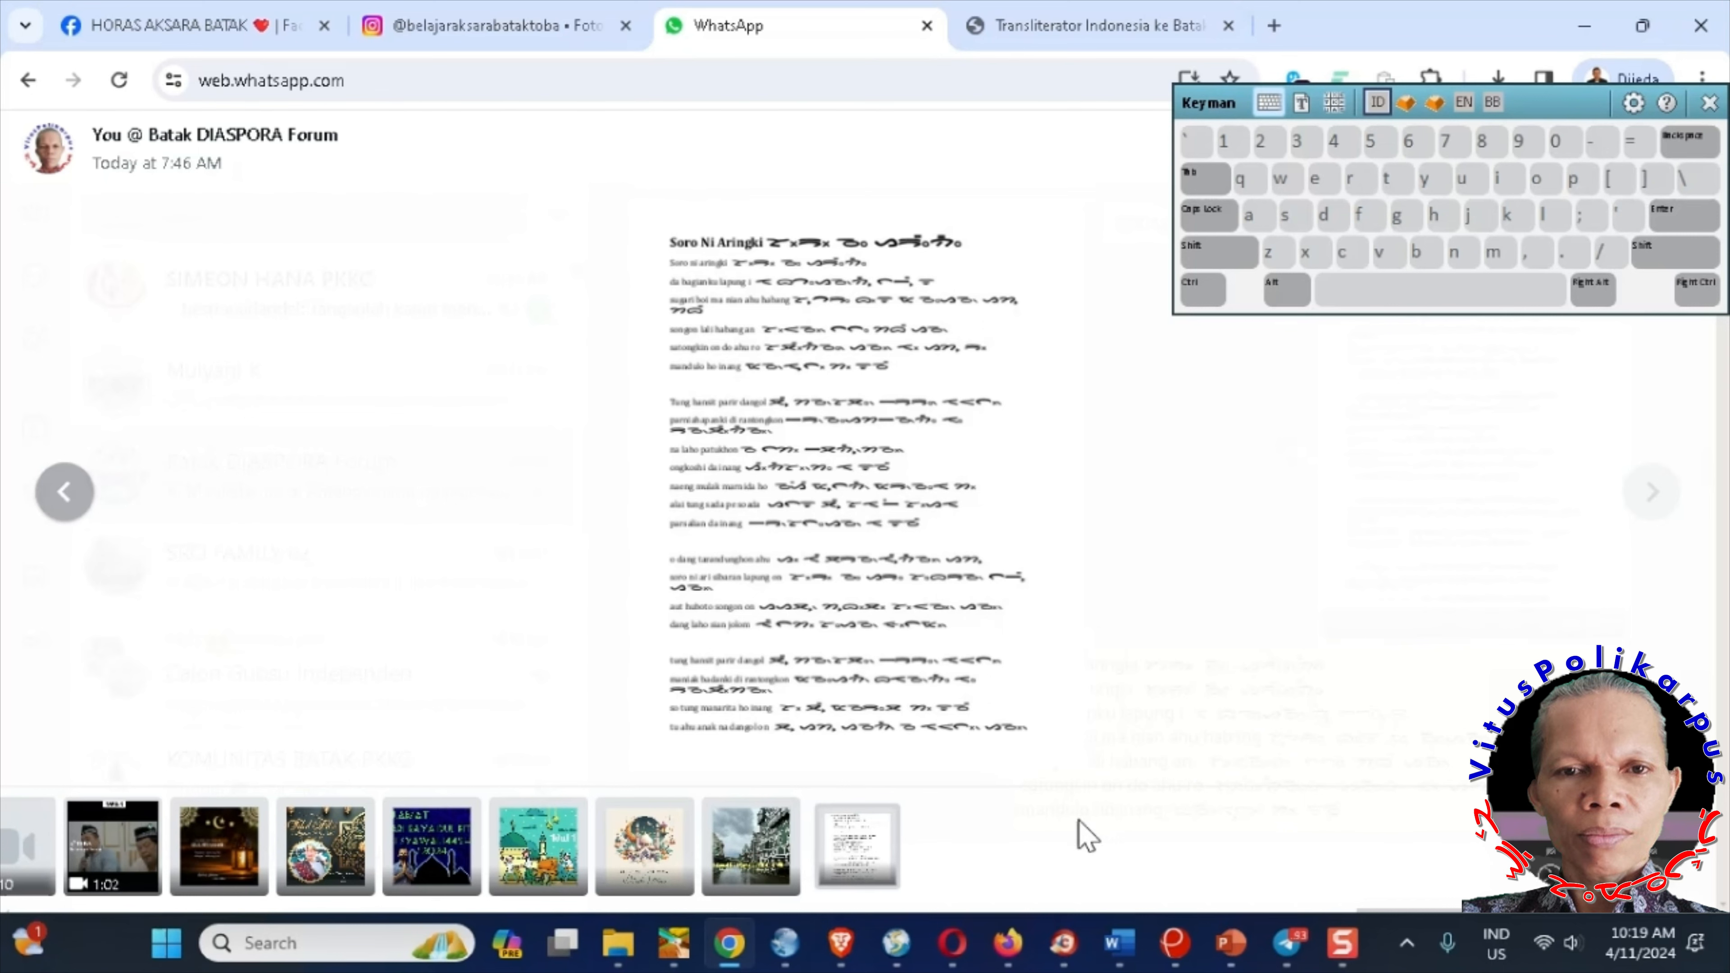
left_click(459, 614)
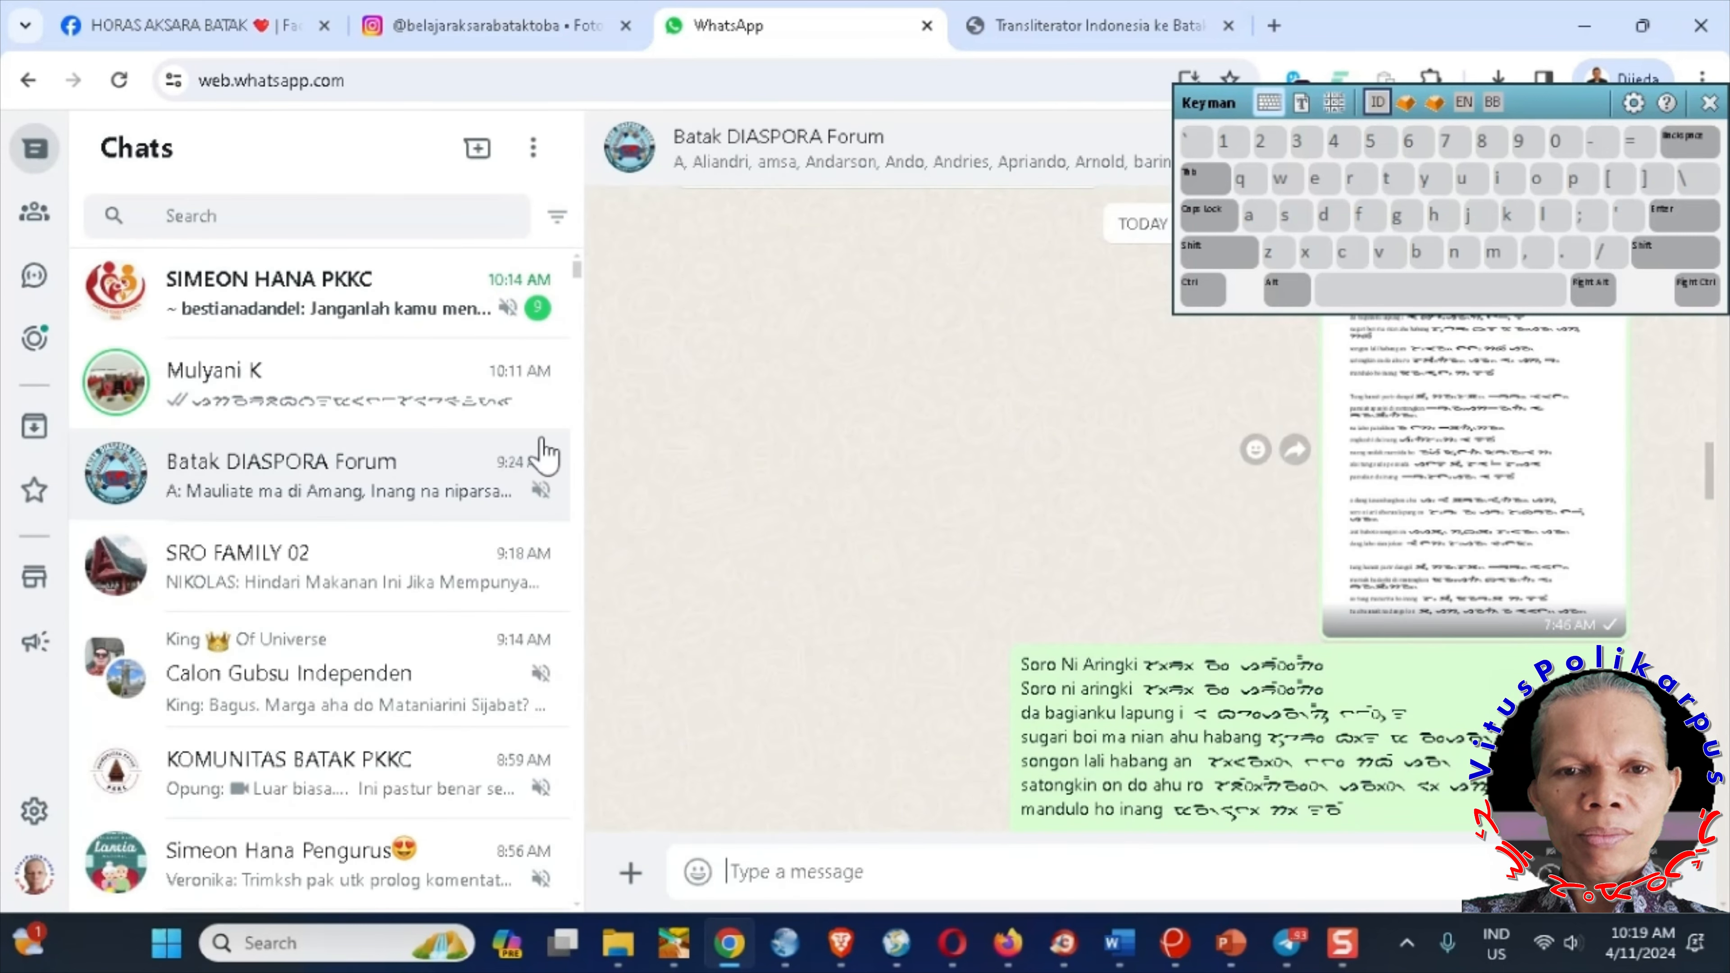
left_click(376, 315)
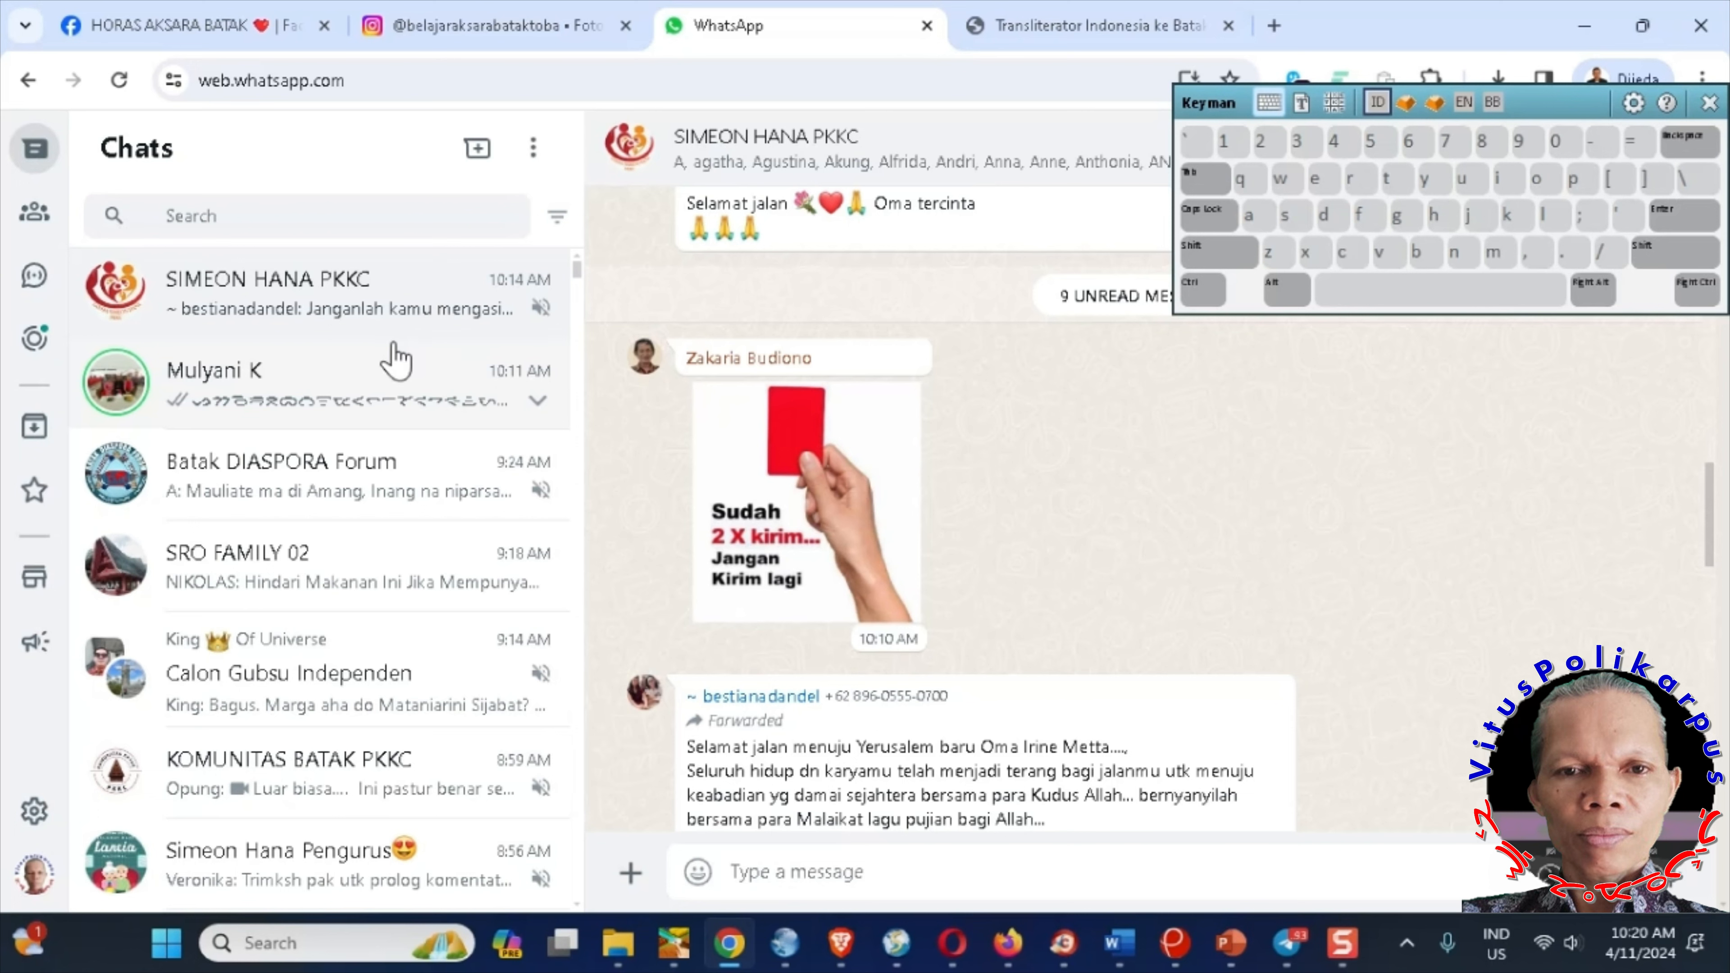
mouse_move(736, 957)
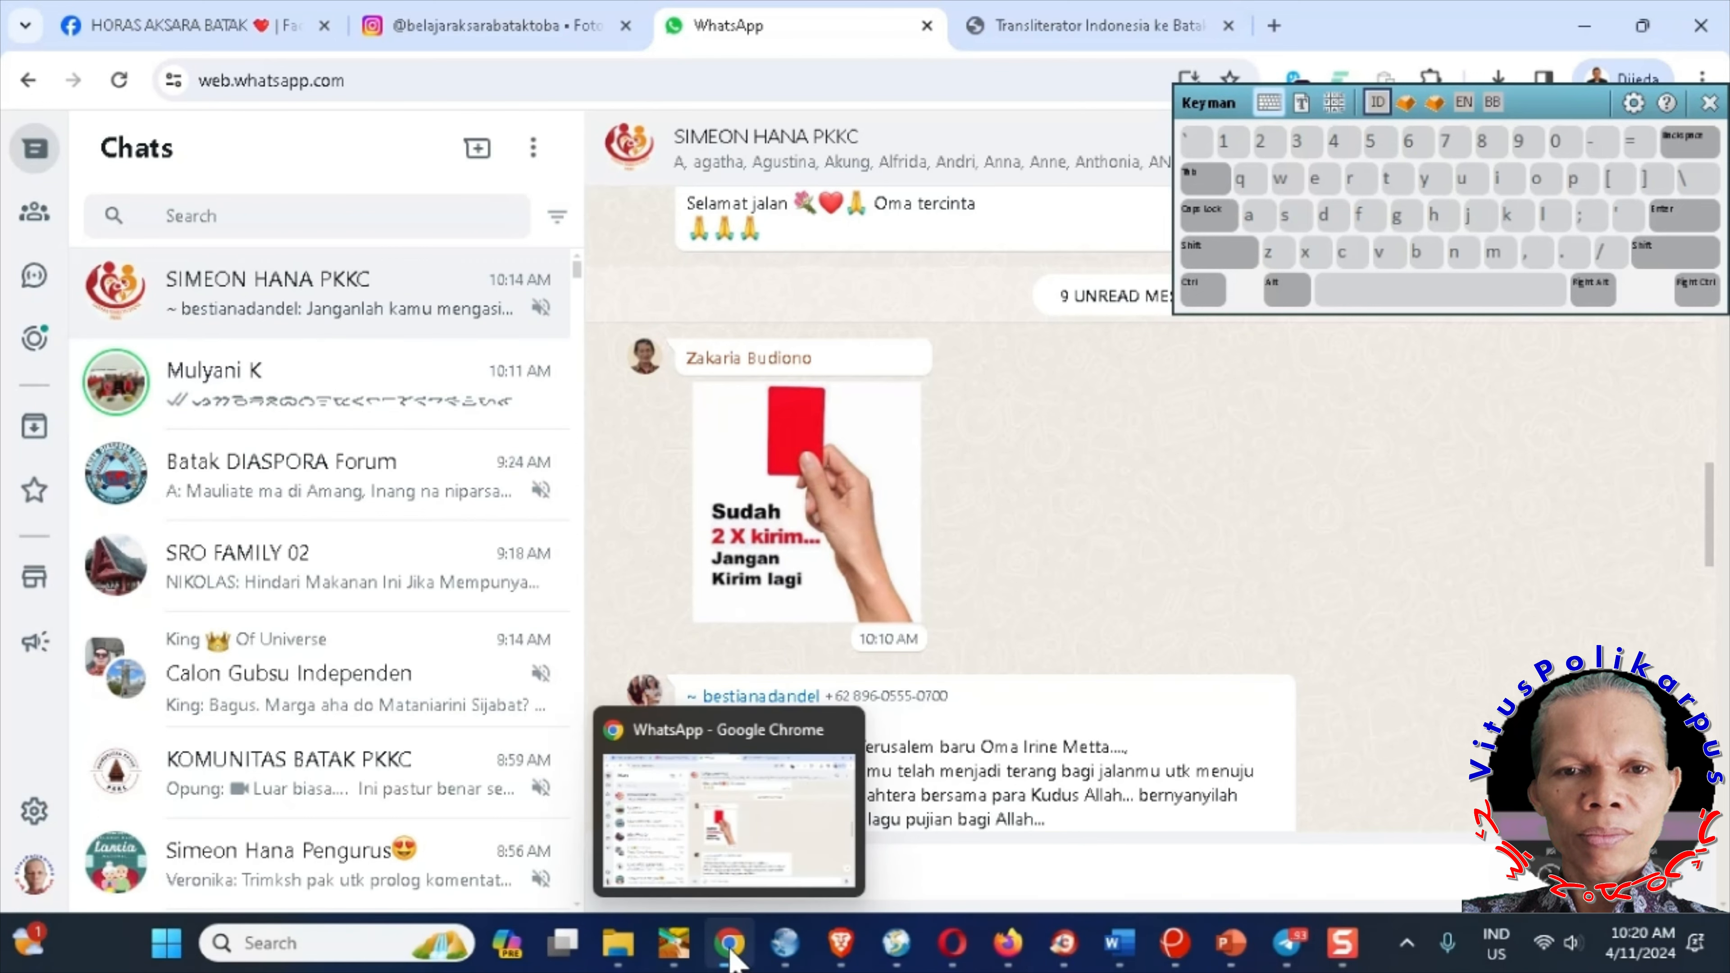
mouse_move(790, 958)
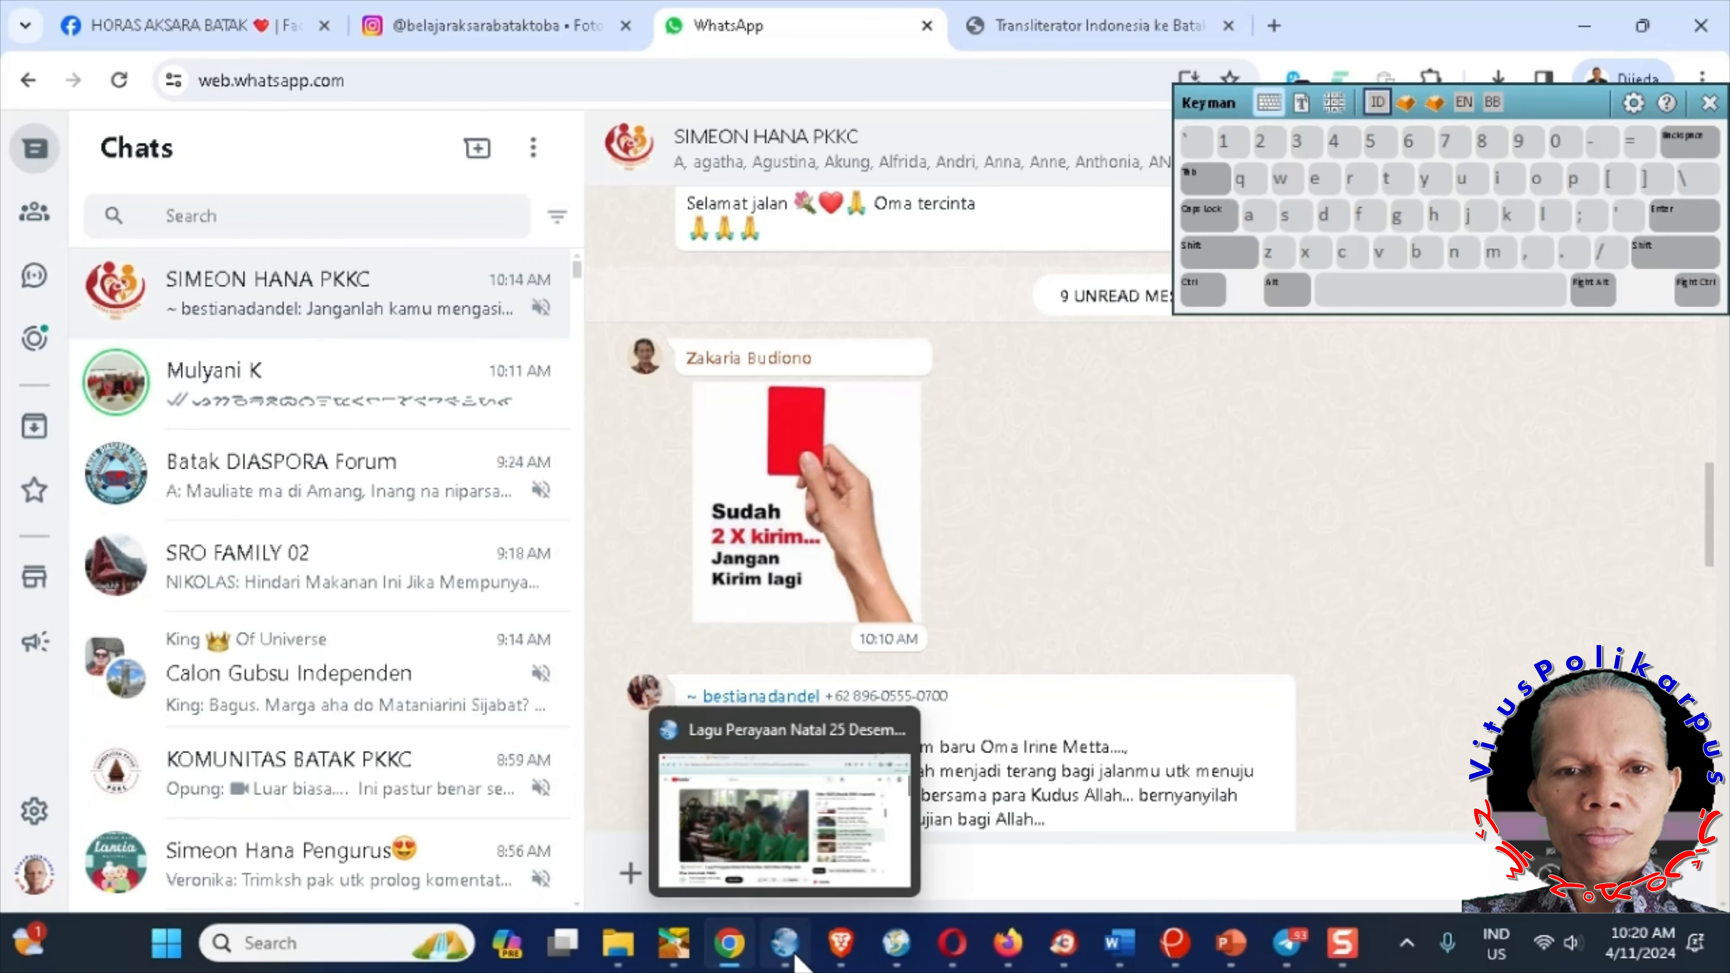
- Return to the Transliterator page, replace the Indonesian source text with "buduguhujulumunupurusutuwuyungunyu" and transliterate it to Batak Toba
left_click(1073, 26)
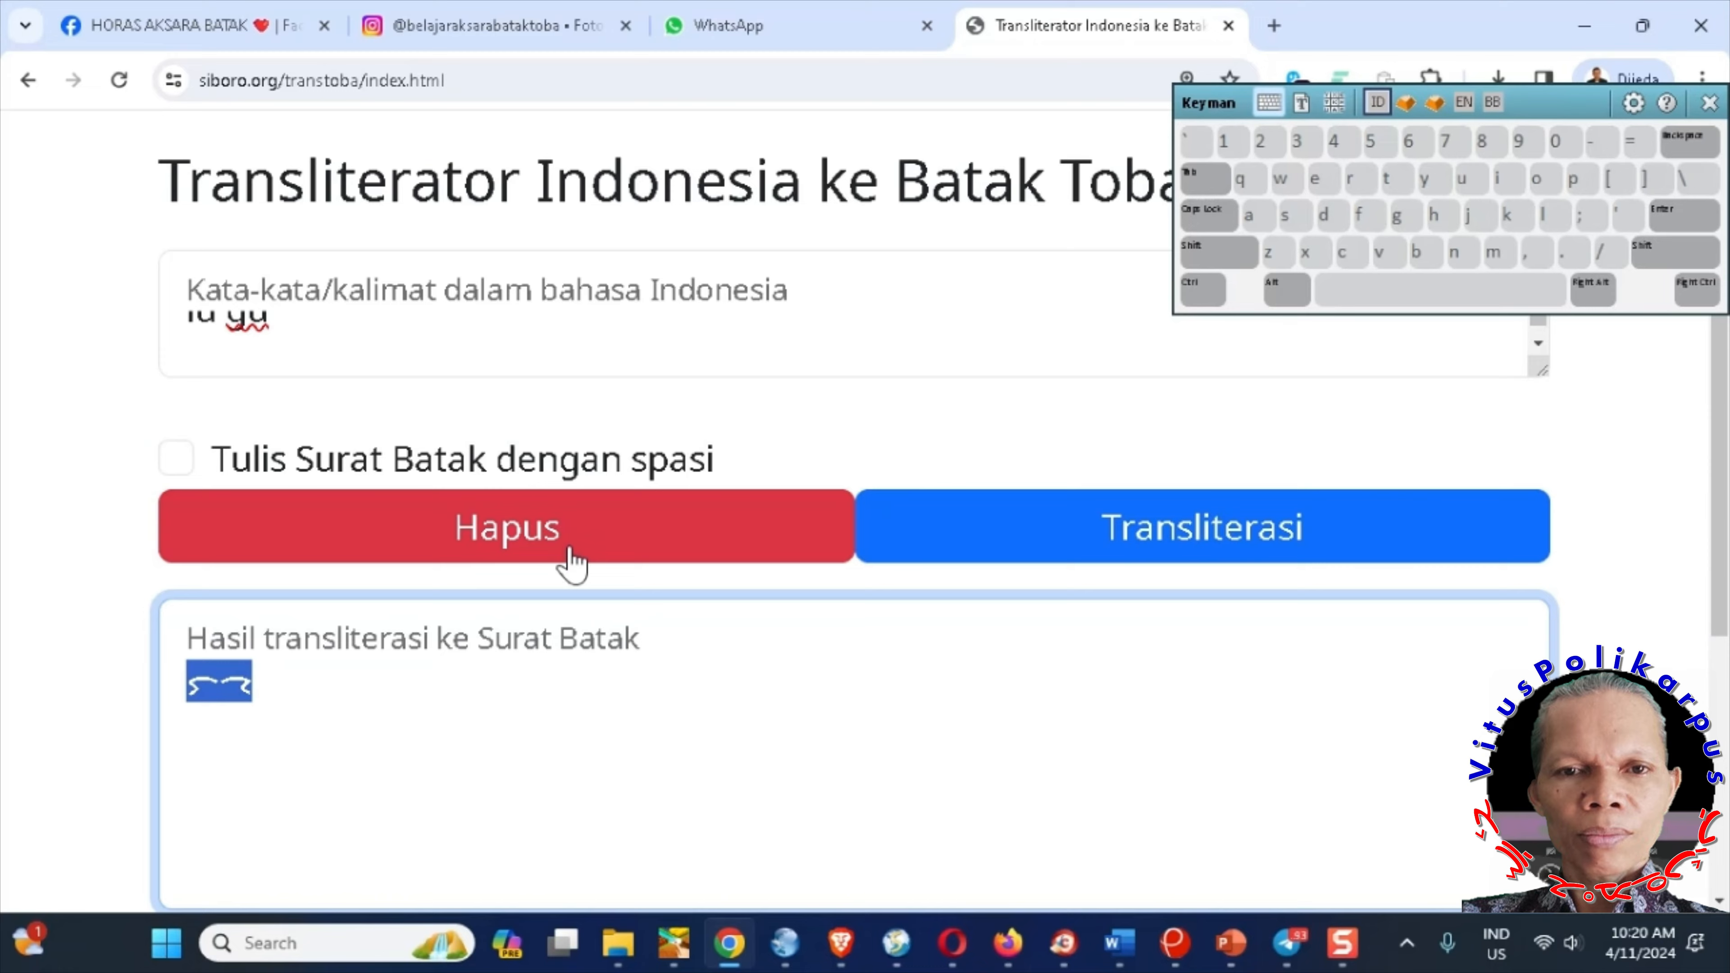
scroll(495, 676, "down", 5)
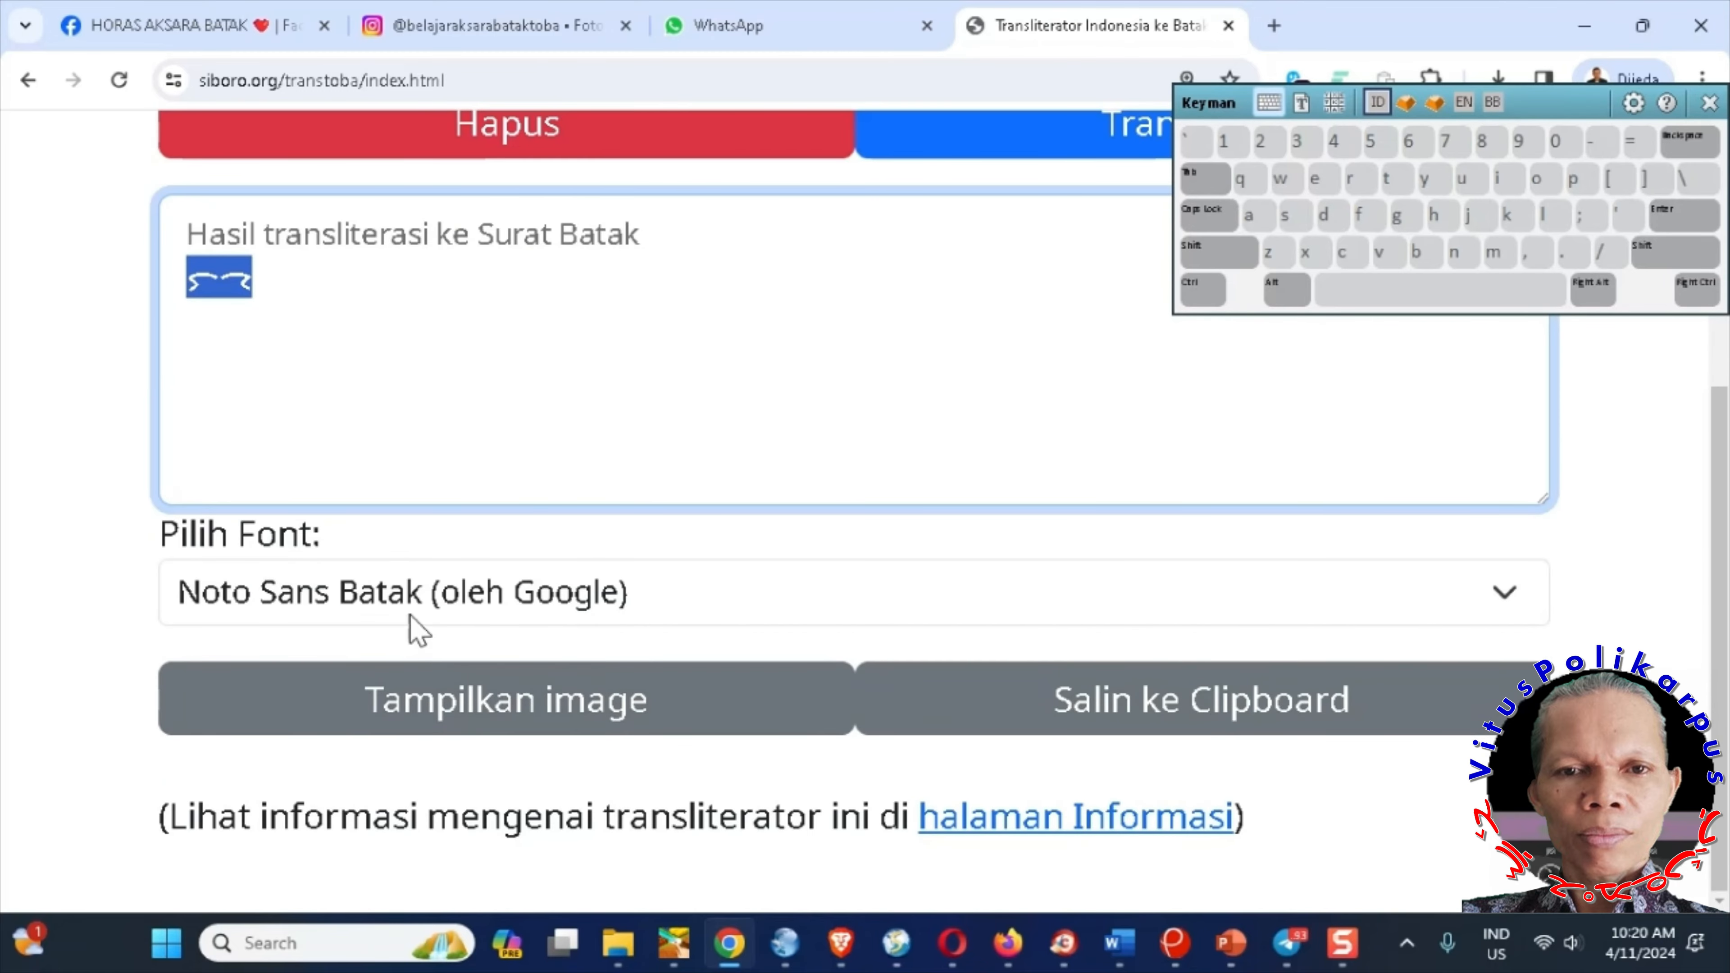
scroll(630, 626, "up", 5)
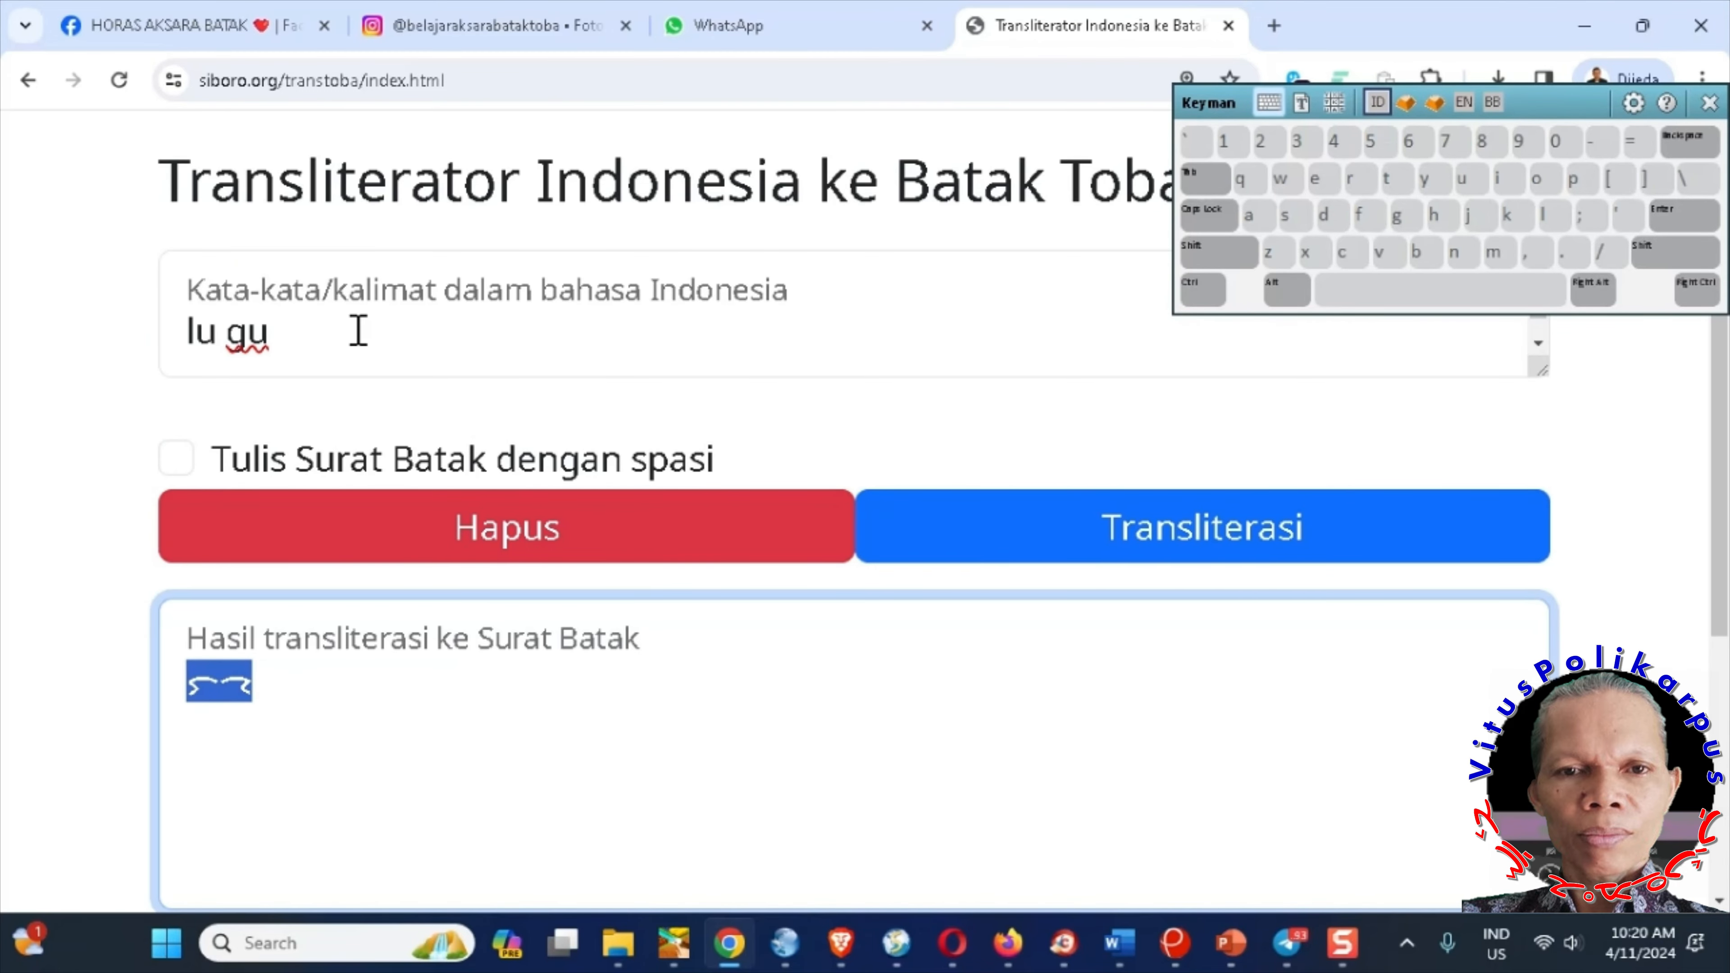
left_click_drag(319, 367, 45, 363)
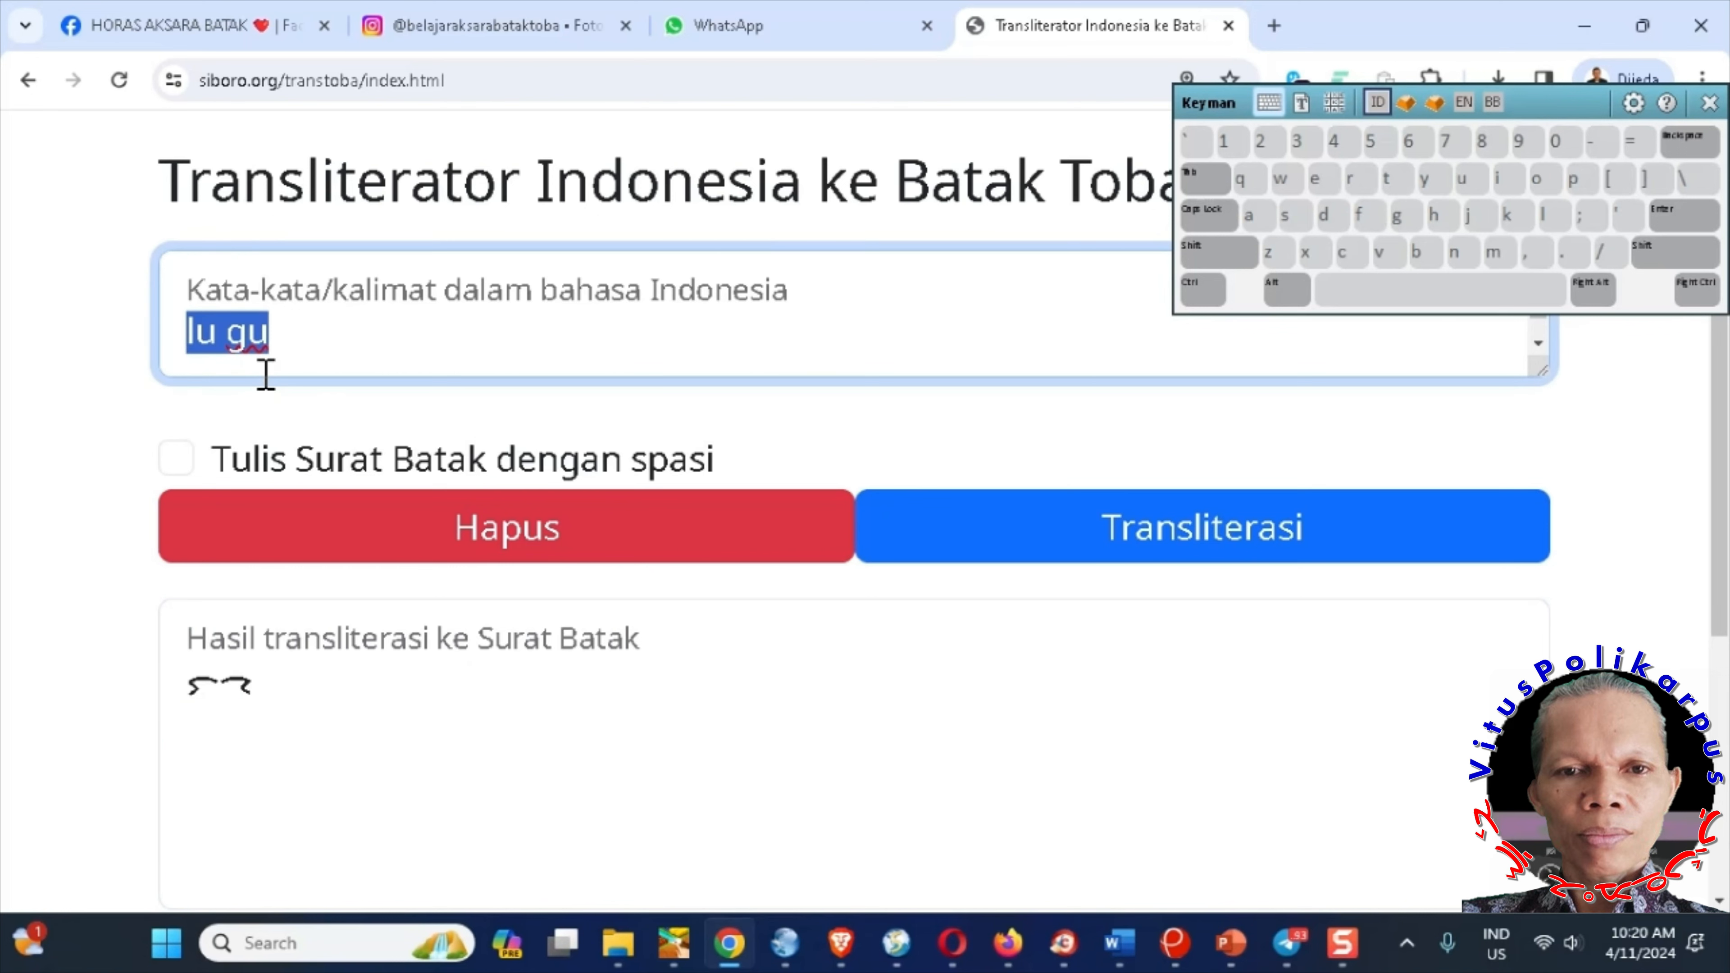
type("bu")
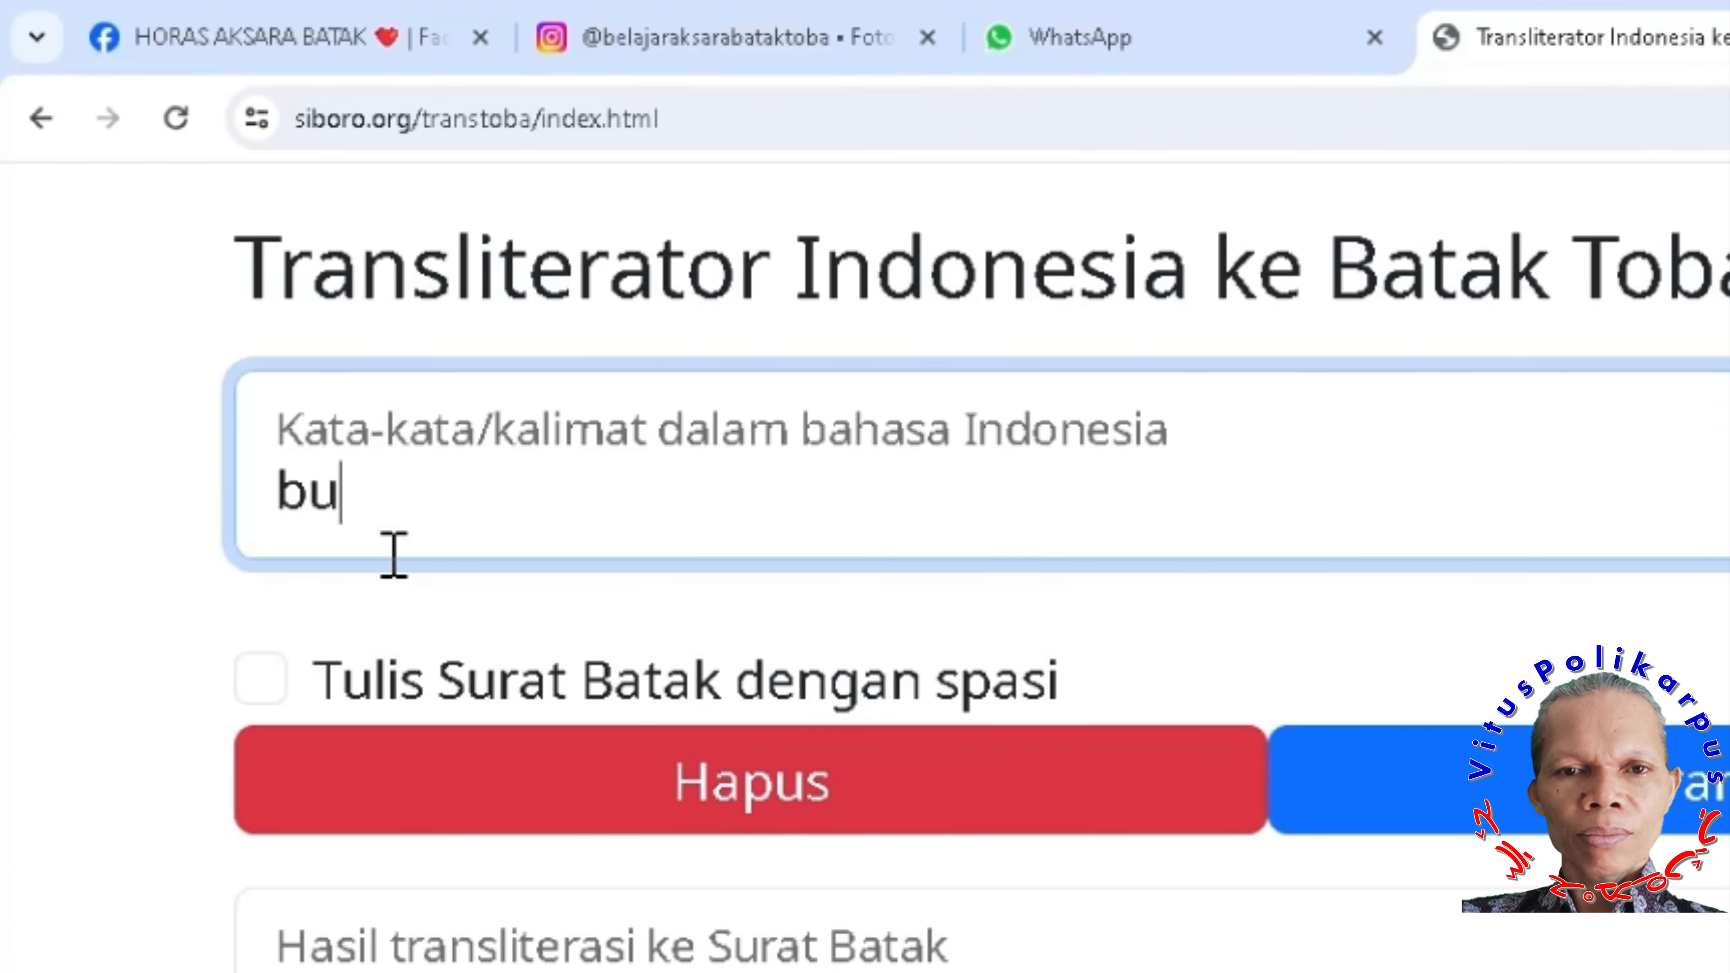
type("du")
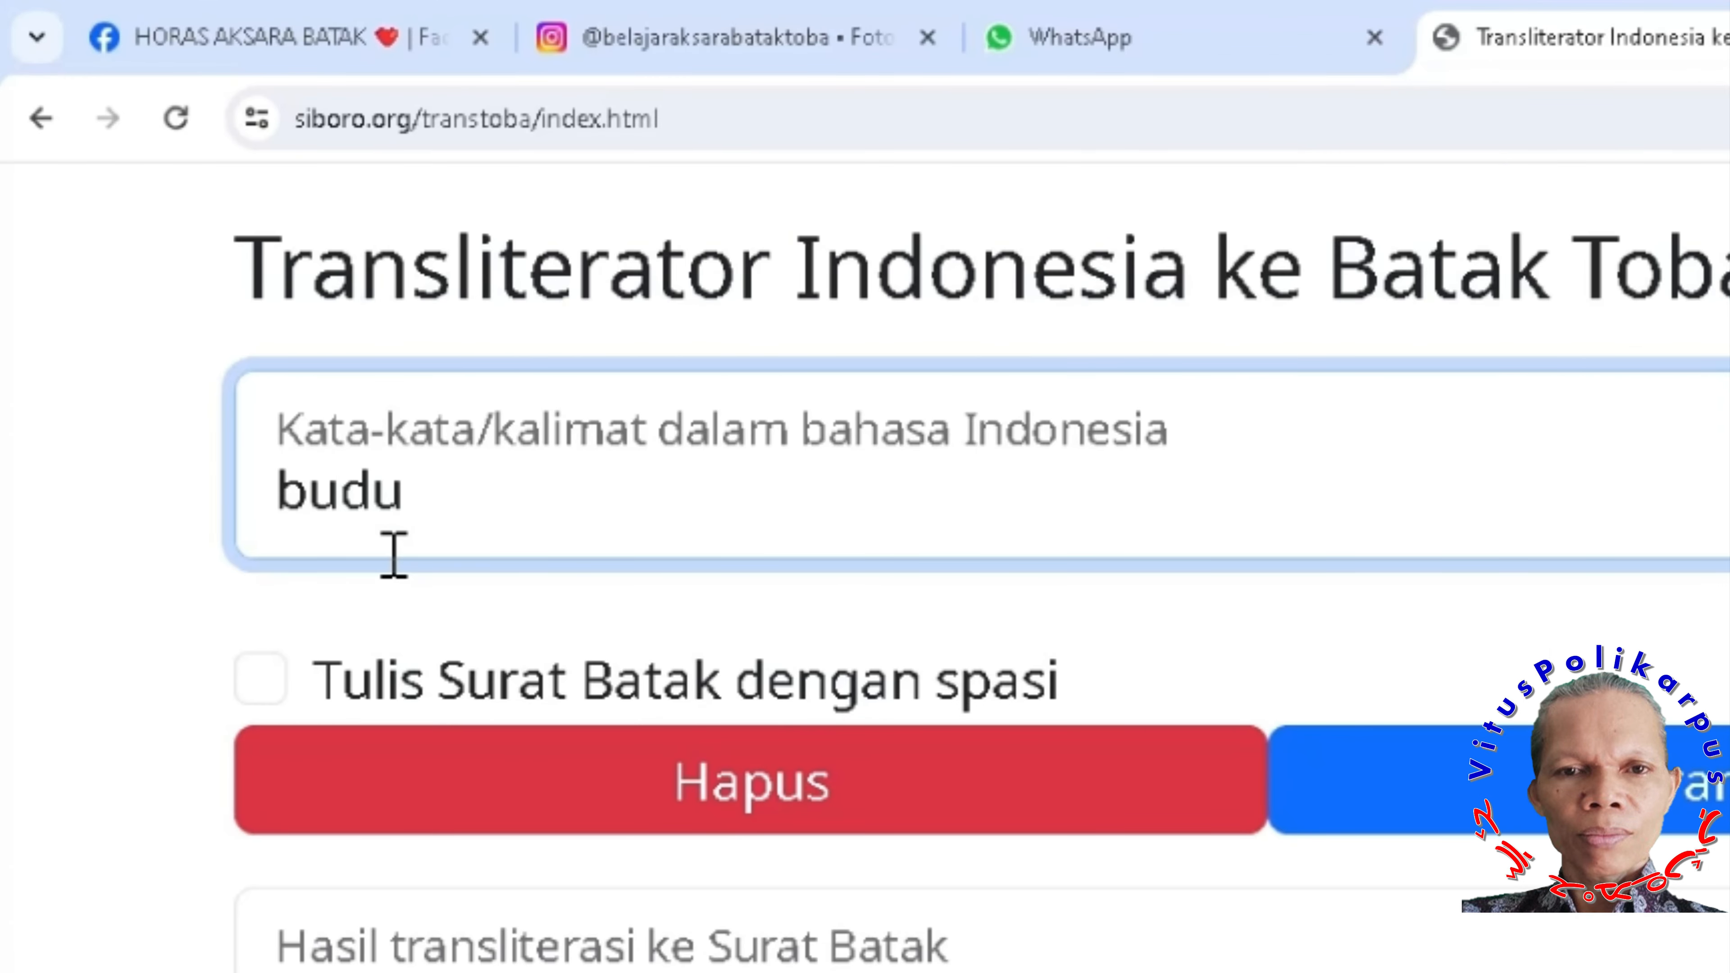
type("guhu")
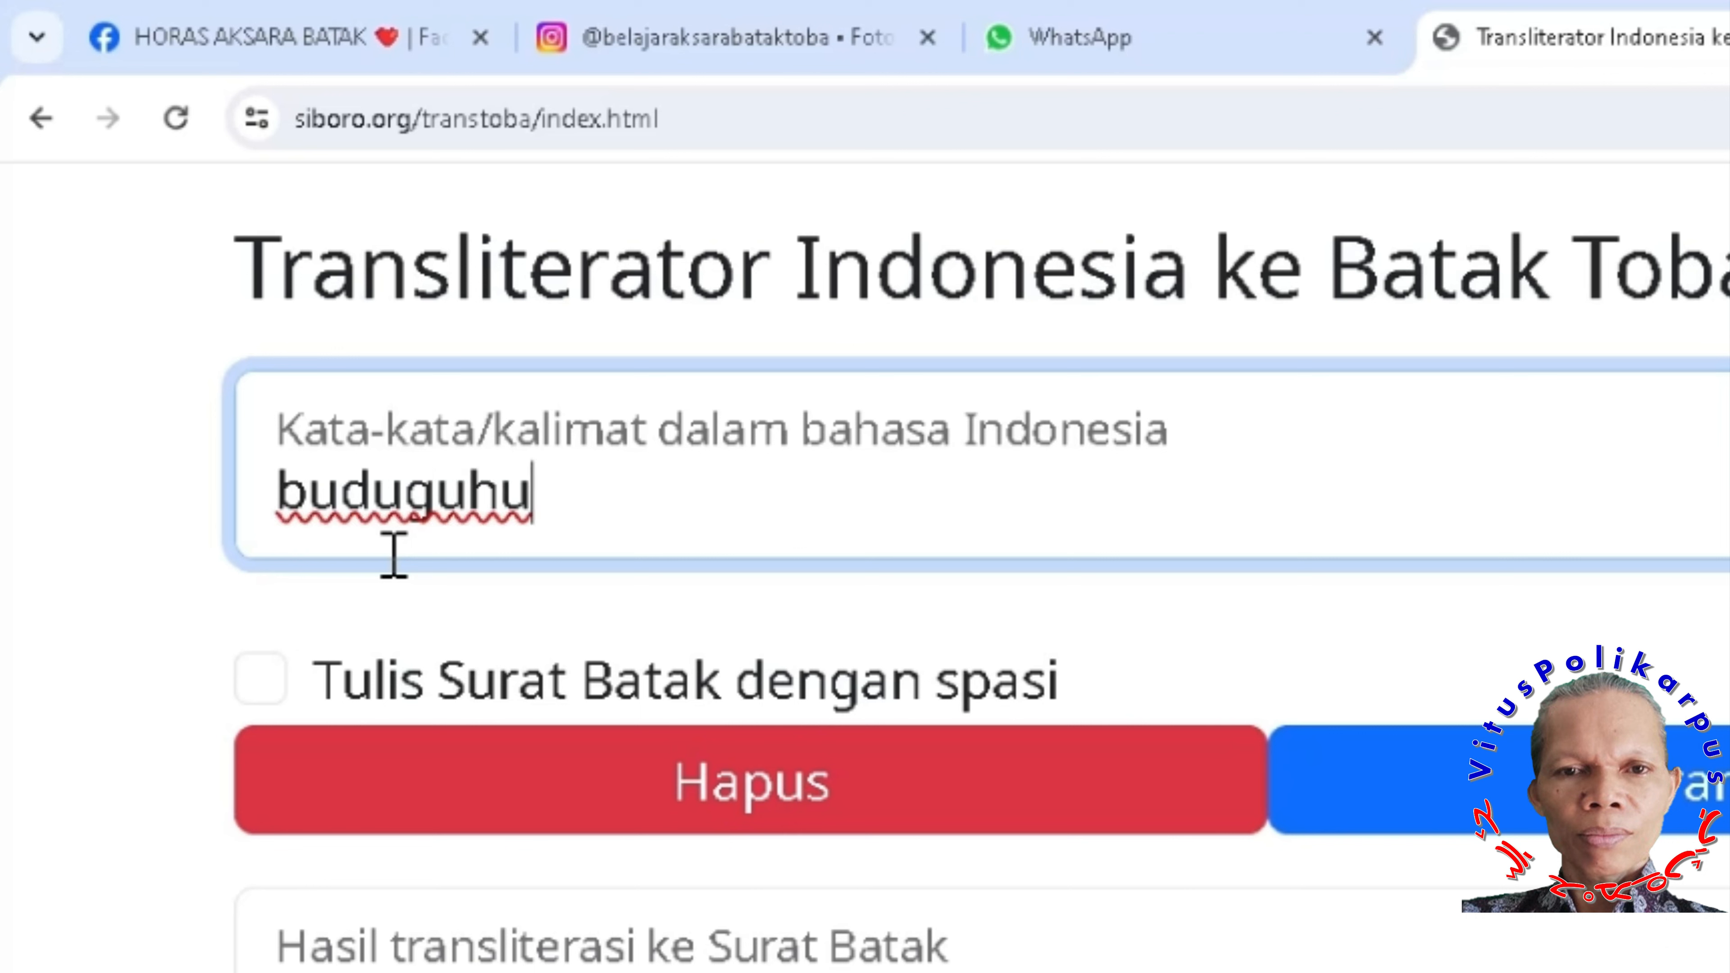
type("ju")
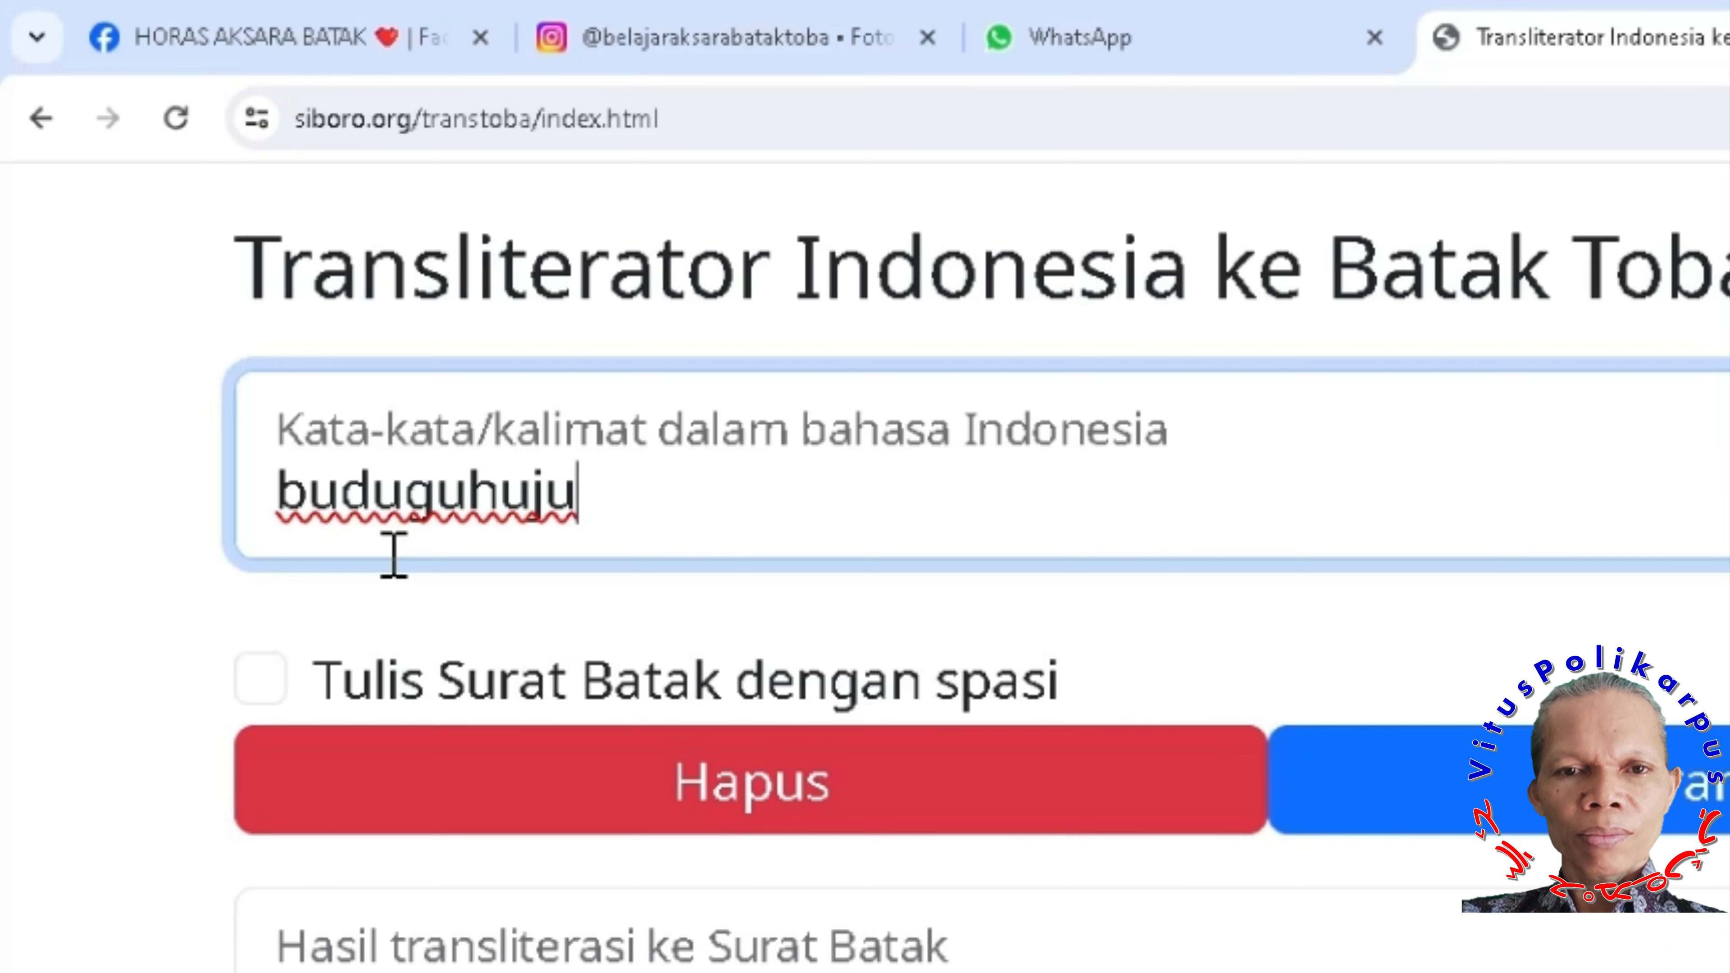
type("lu")
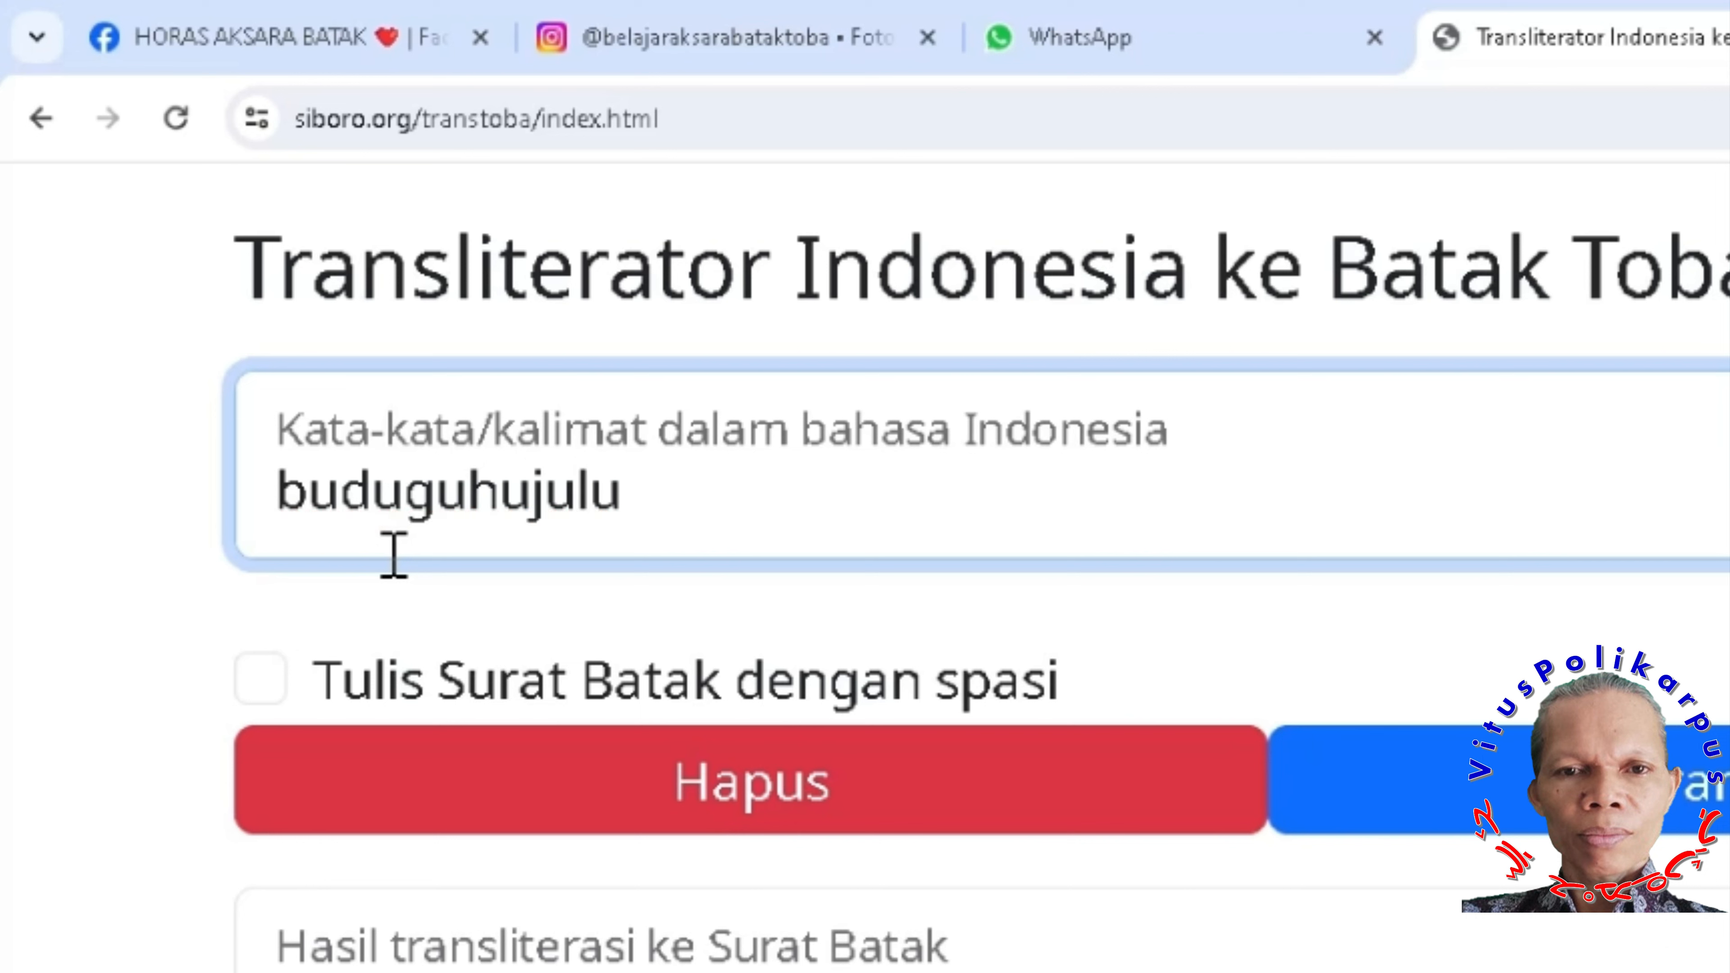
type("munu")
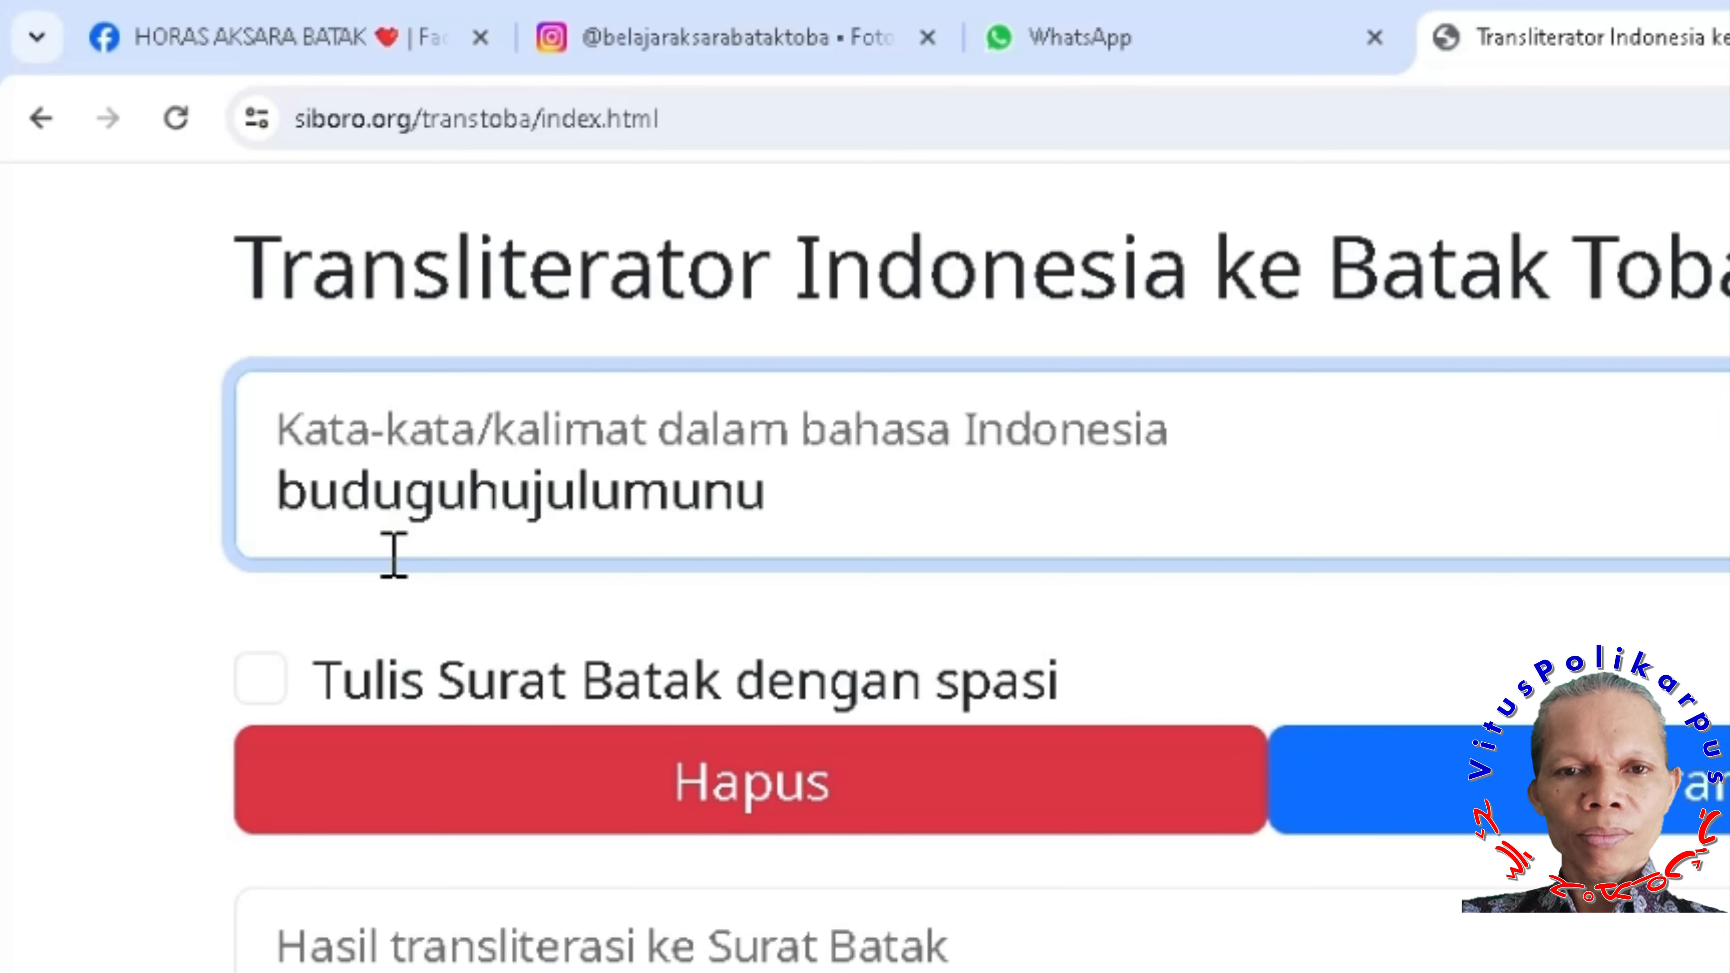
type("purusutu")
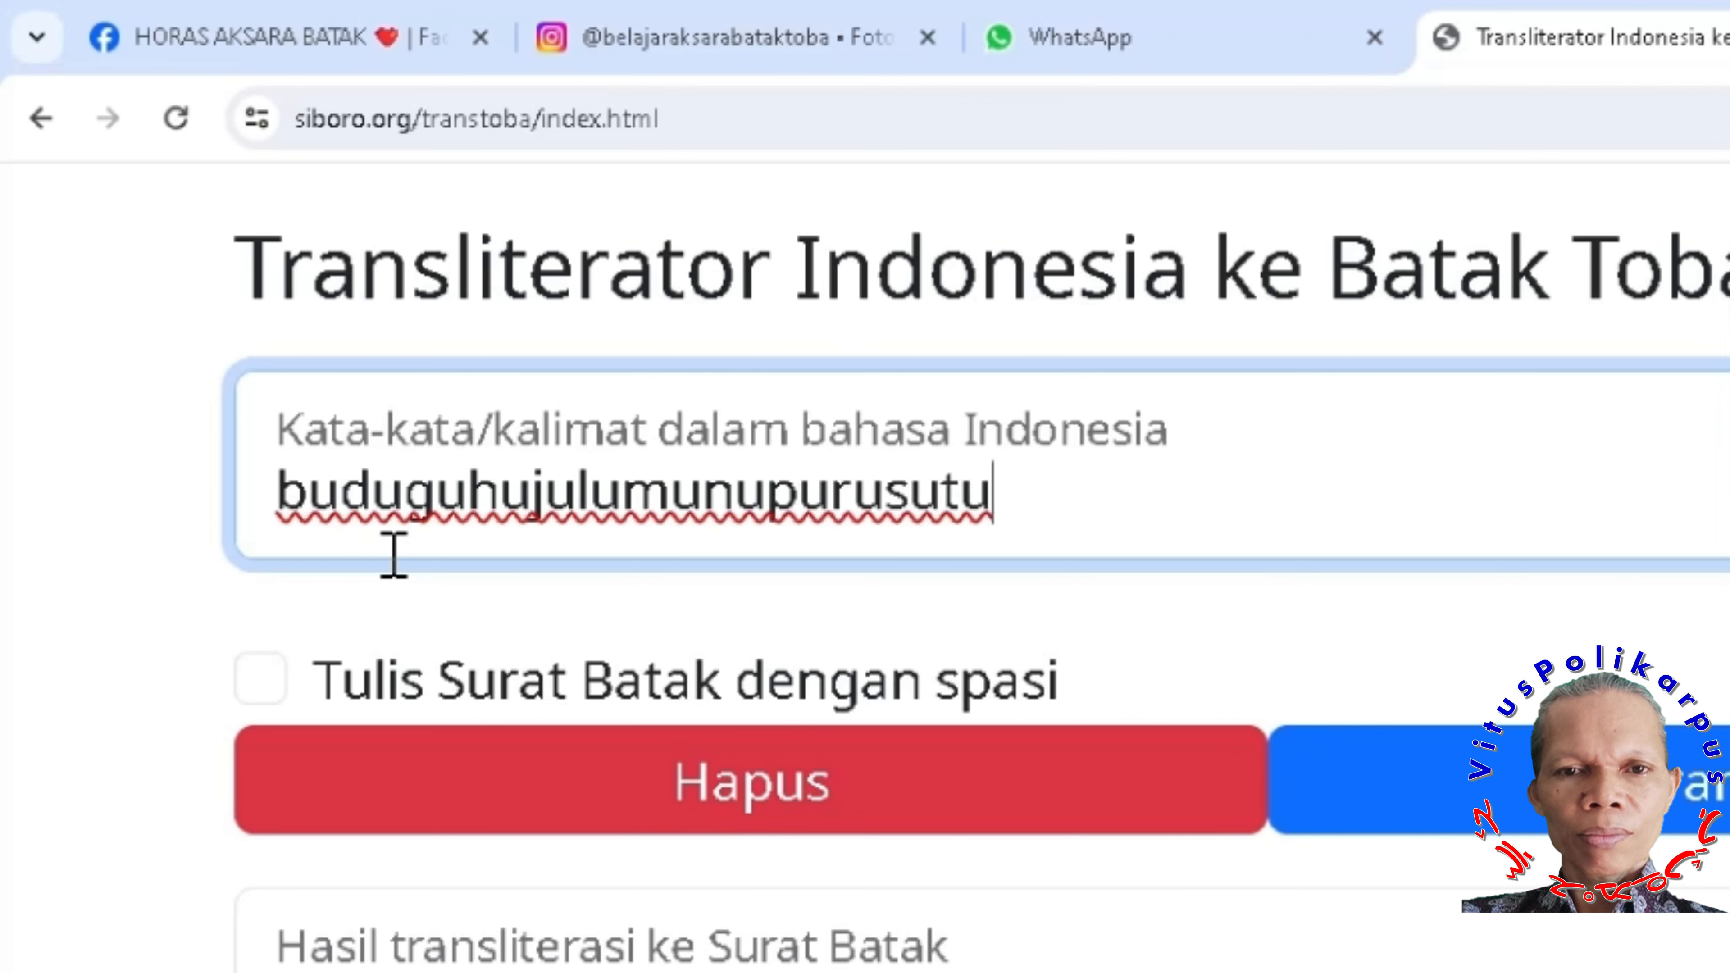
type("wuyu")
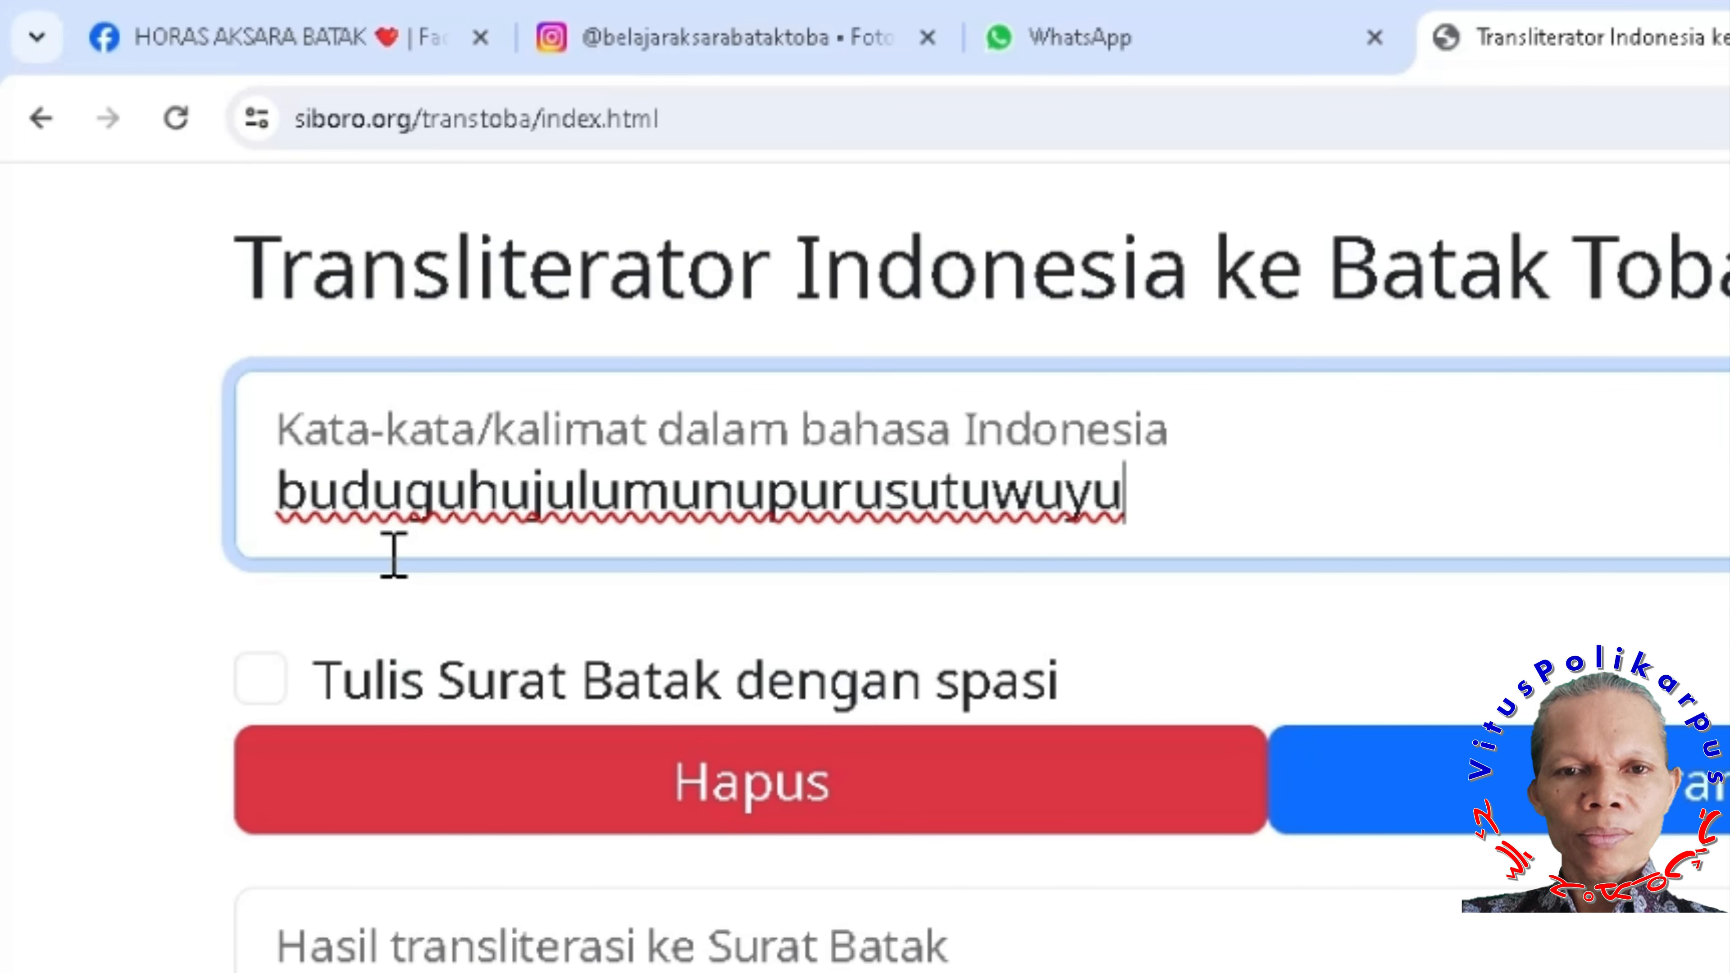
type("ngun")
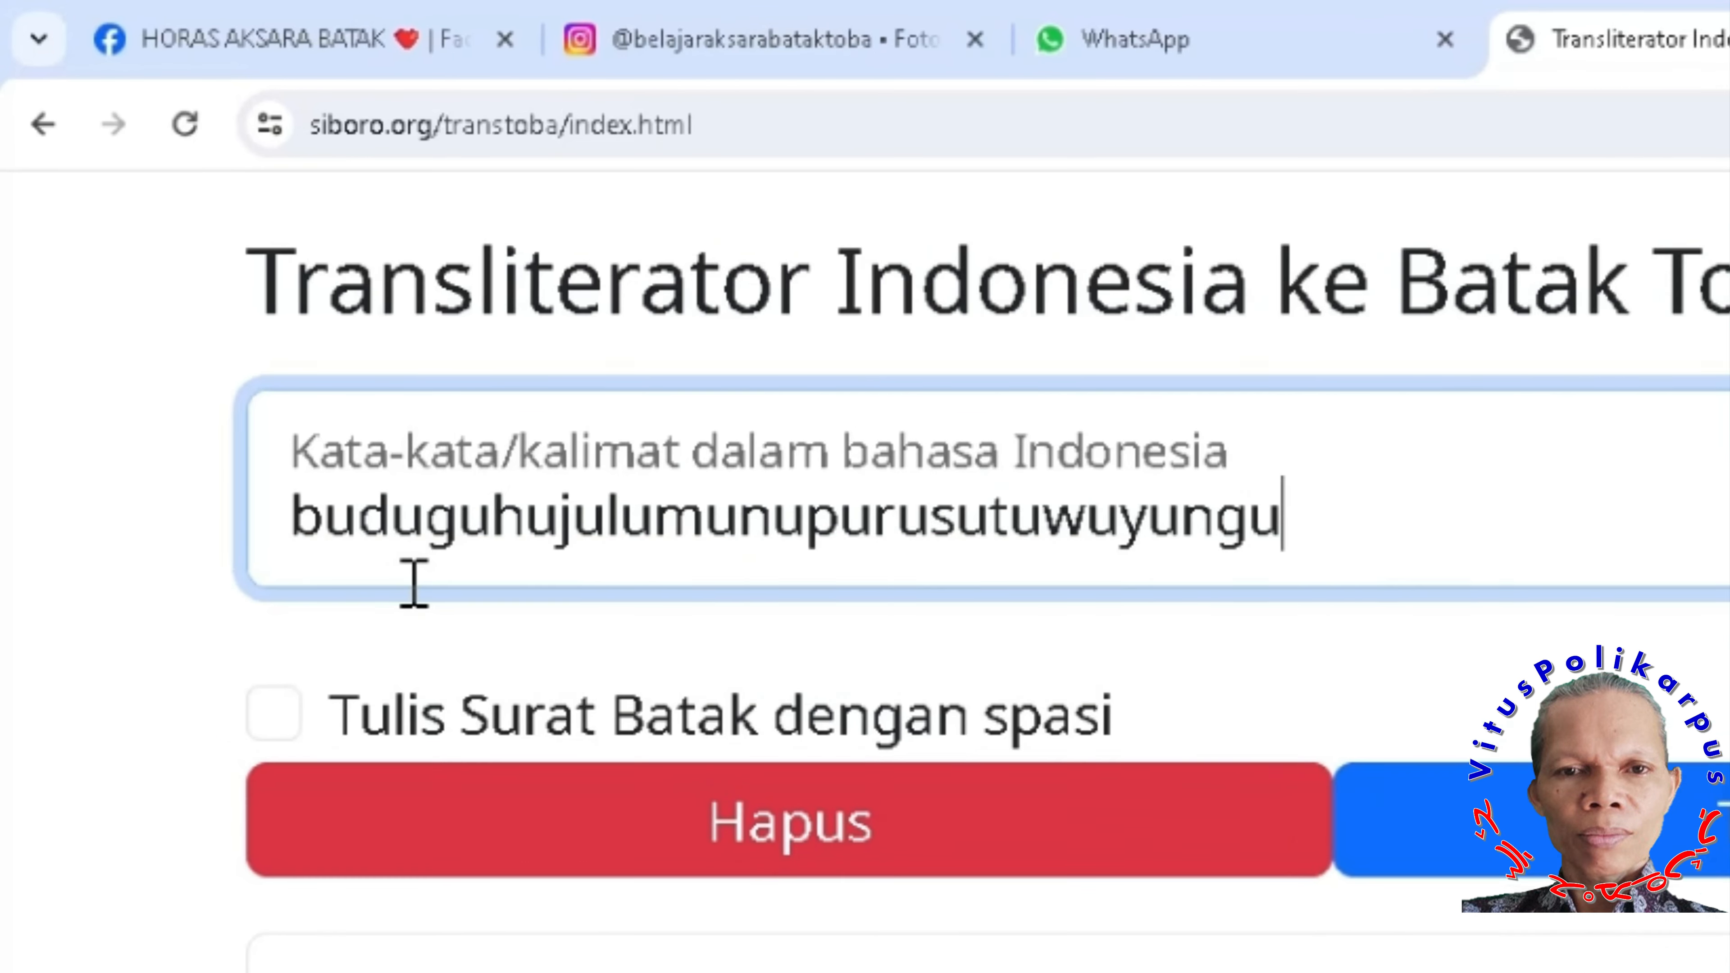
type("yu")
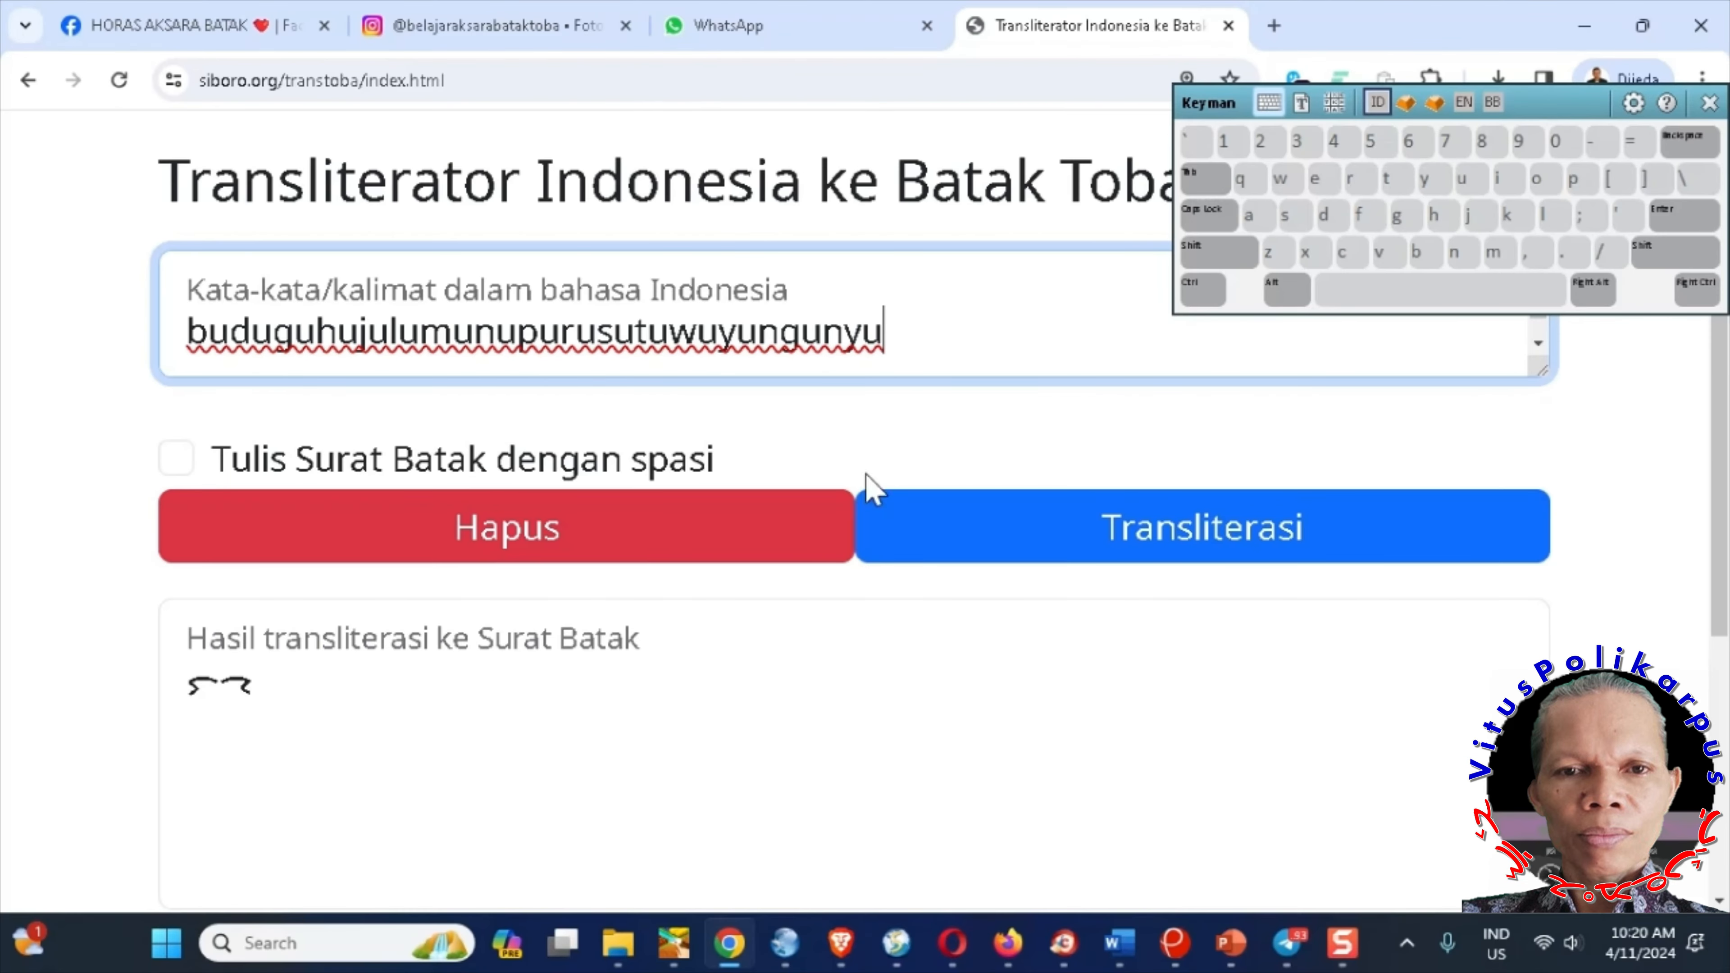
left_click(1136, 532)
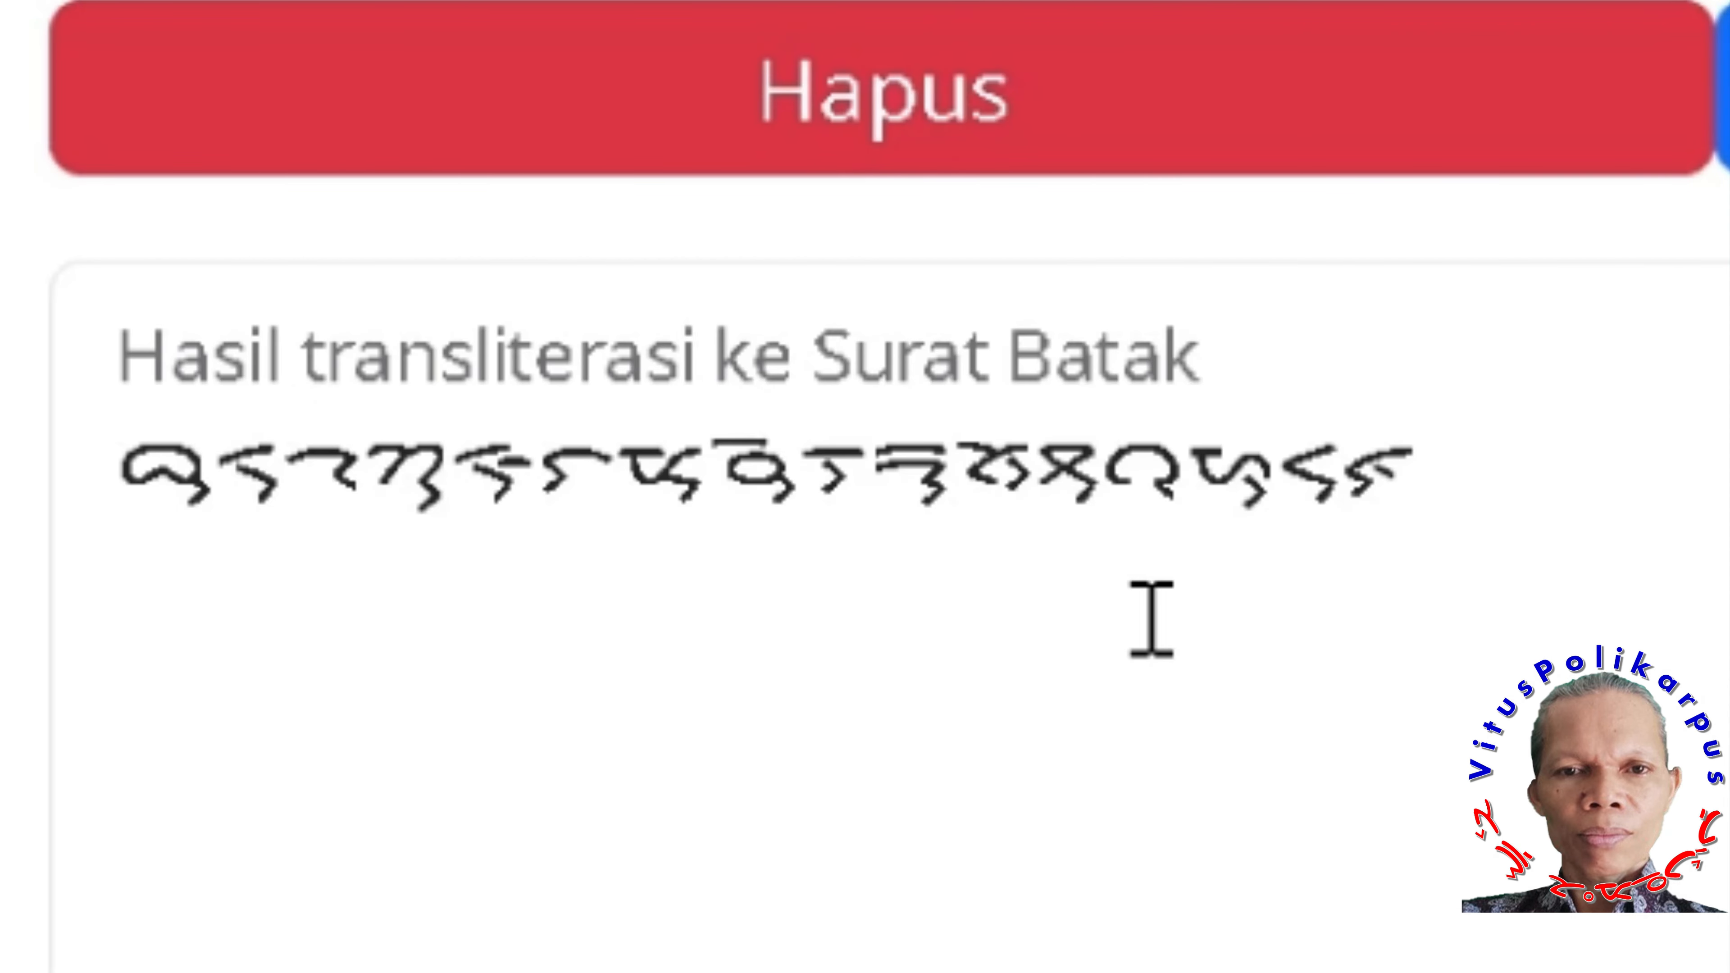
- Highlight the last syllable, nyu, in the Batak result to examine how its u mark renders, and clear the highlight
left_click_drag(1354, 465, 1429, 472)
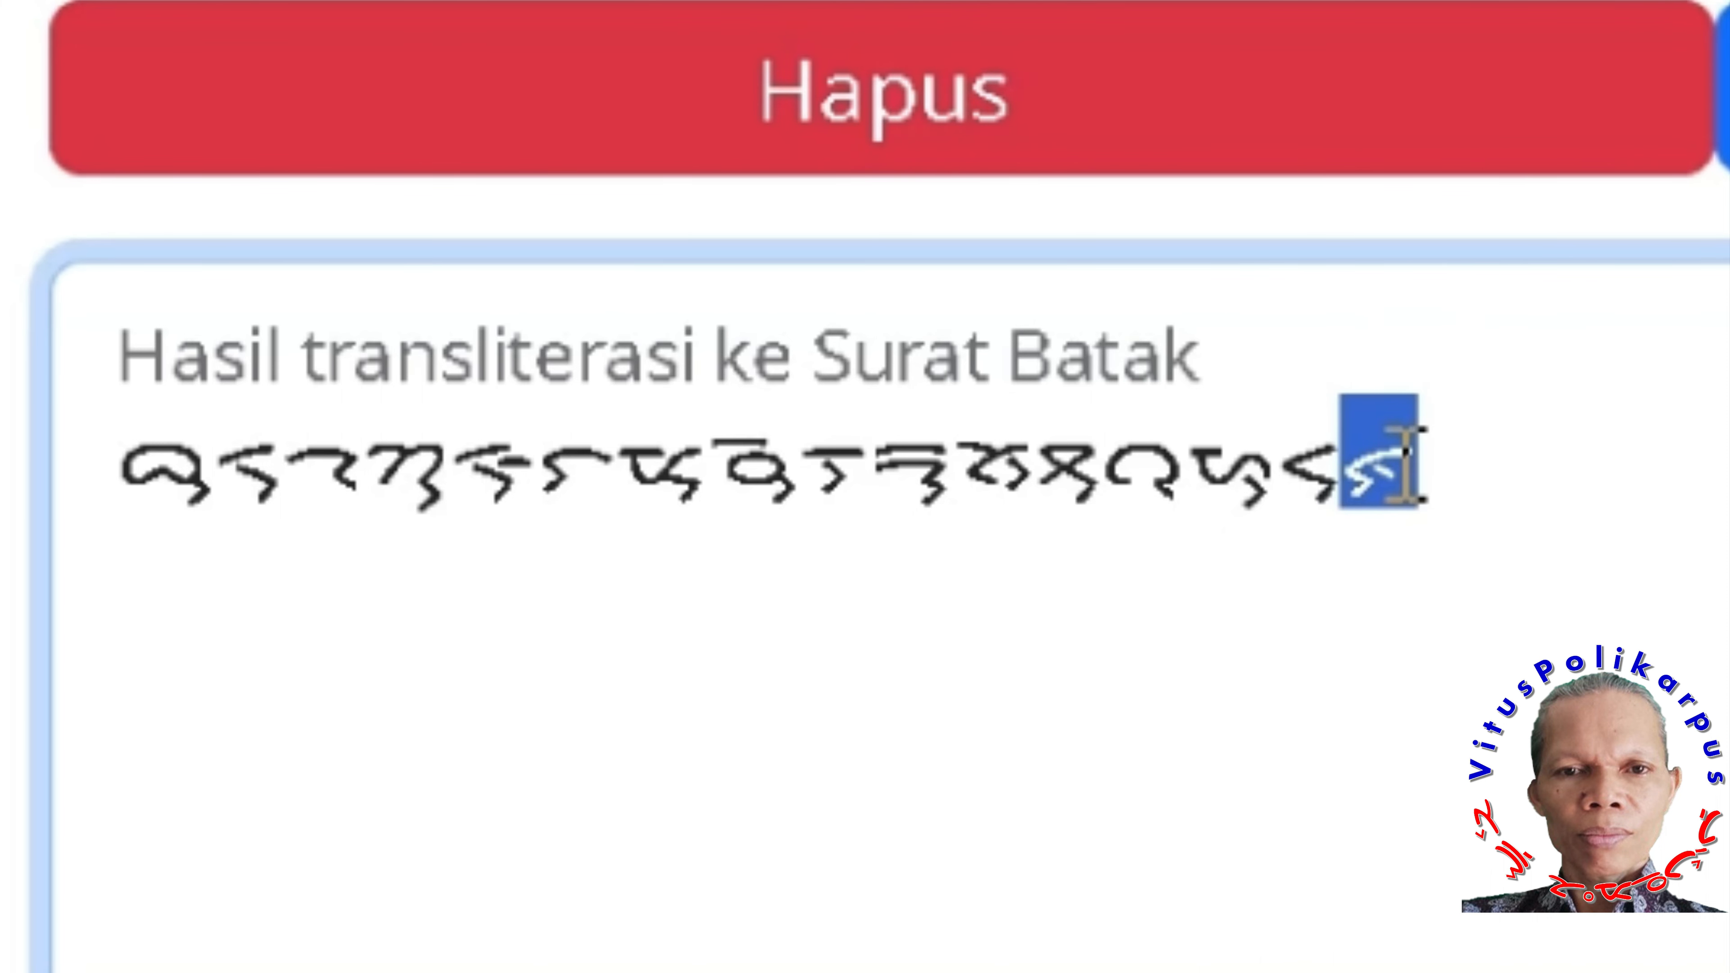
left_click(576, 477)
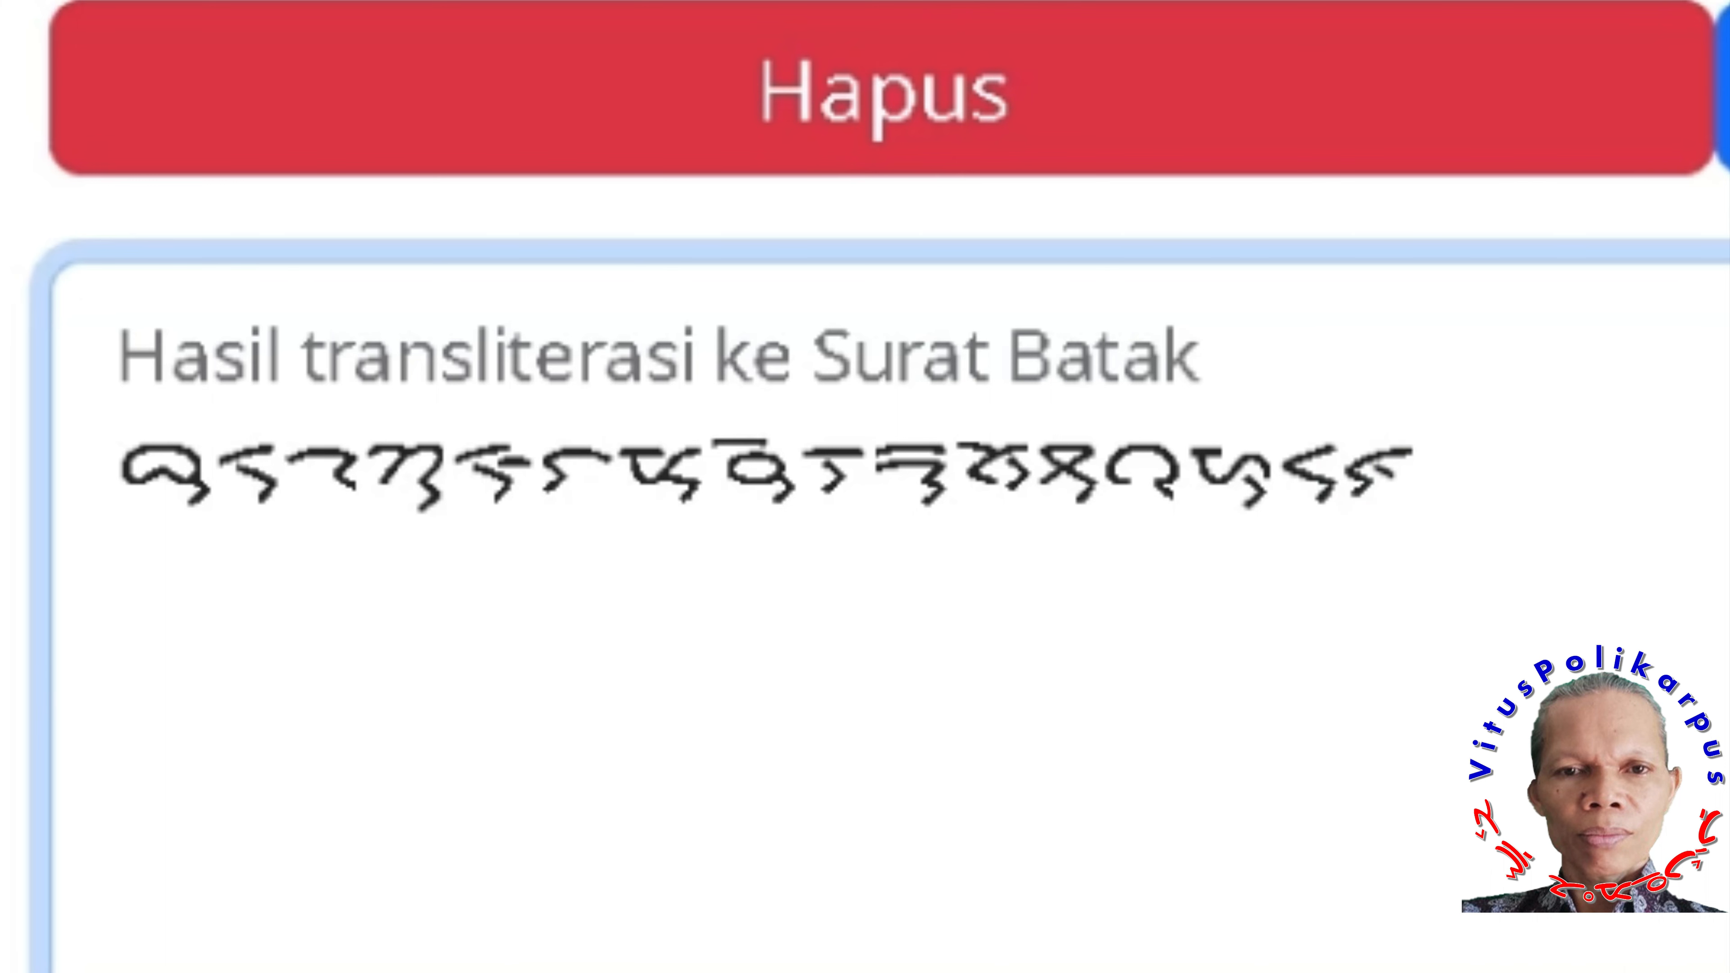
key("shift+Print")
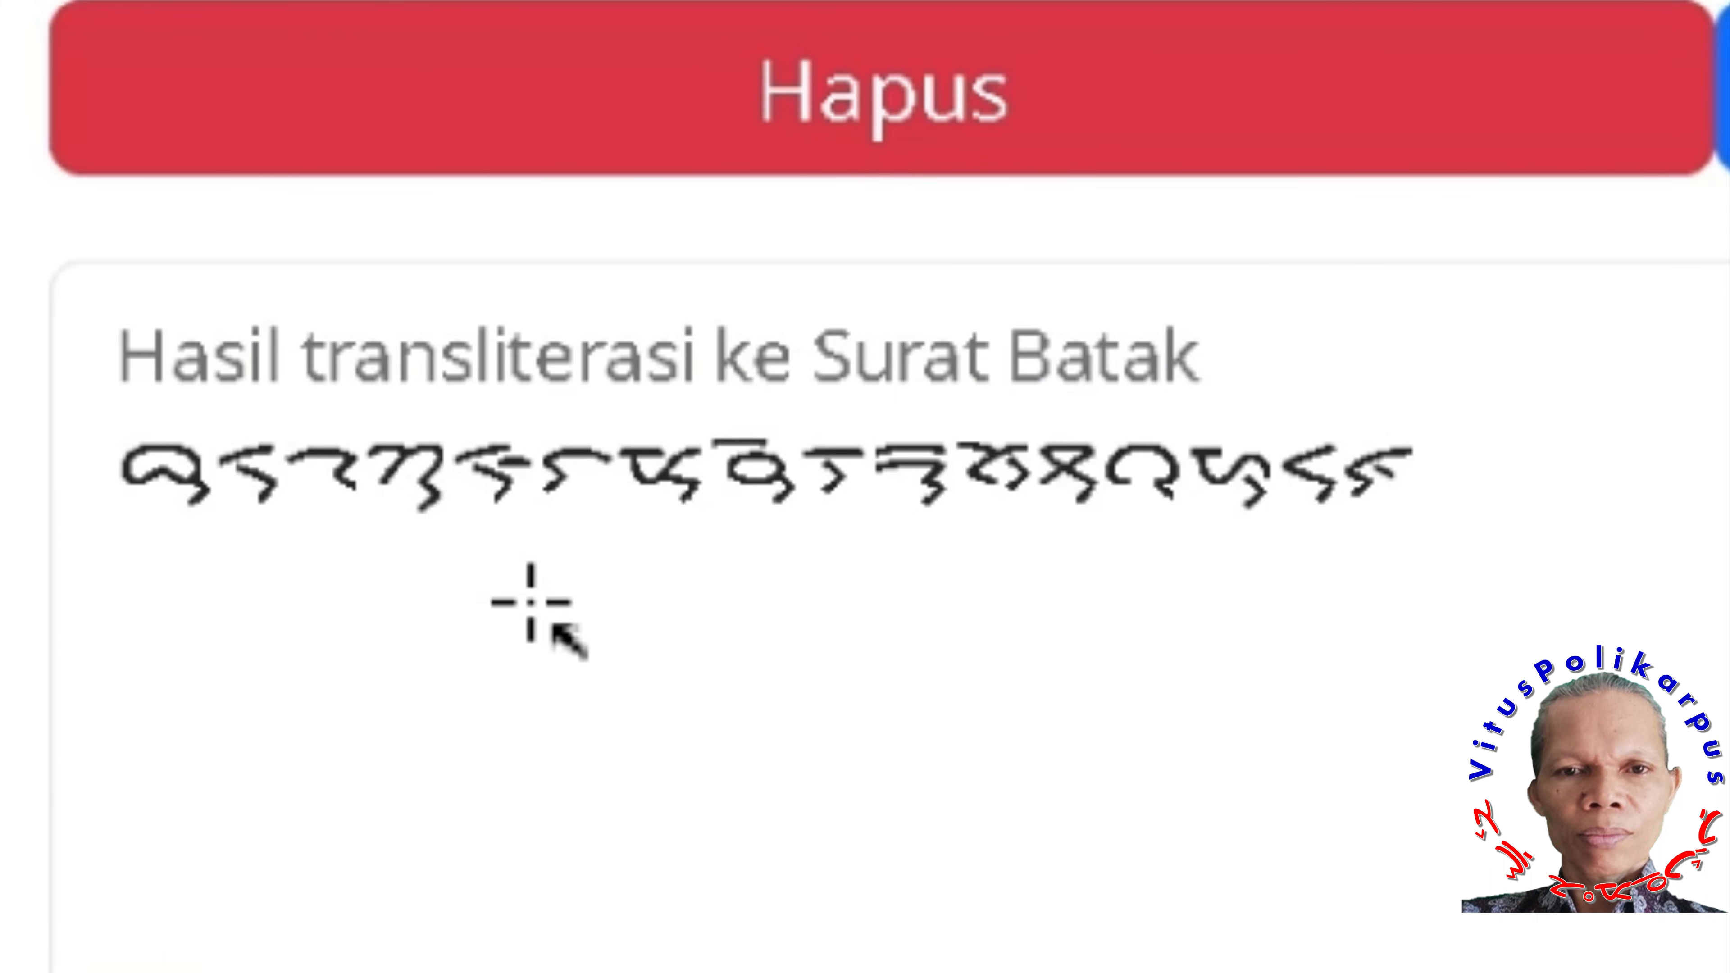
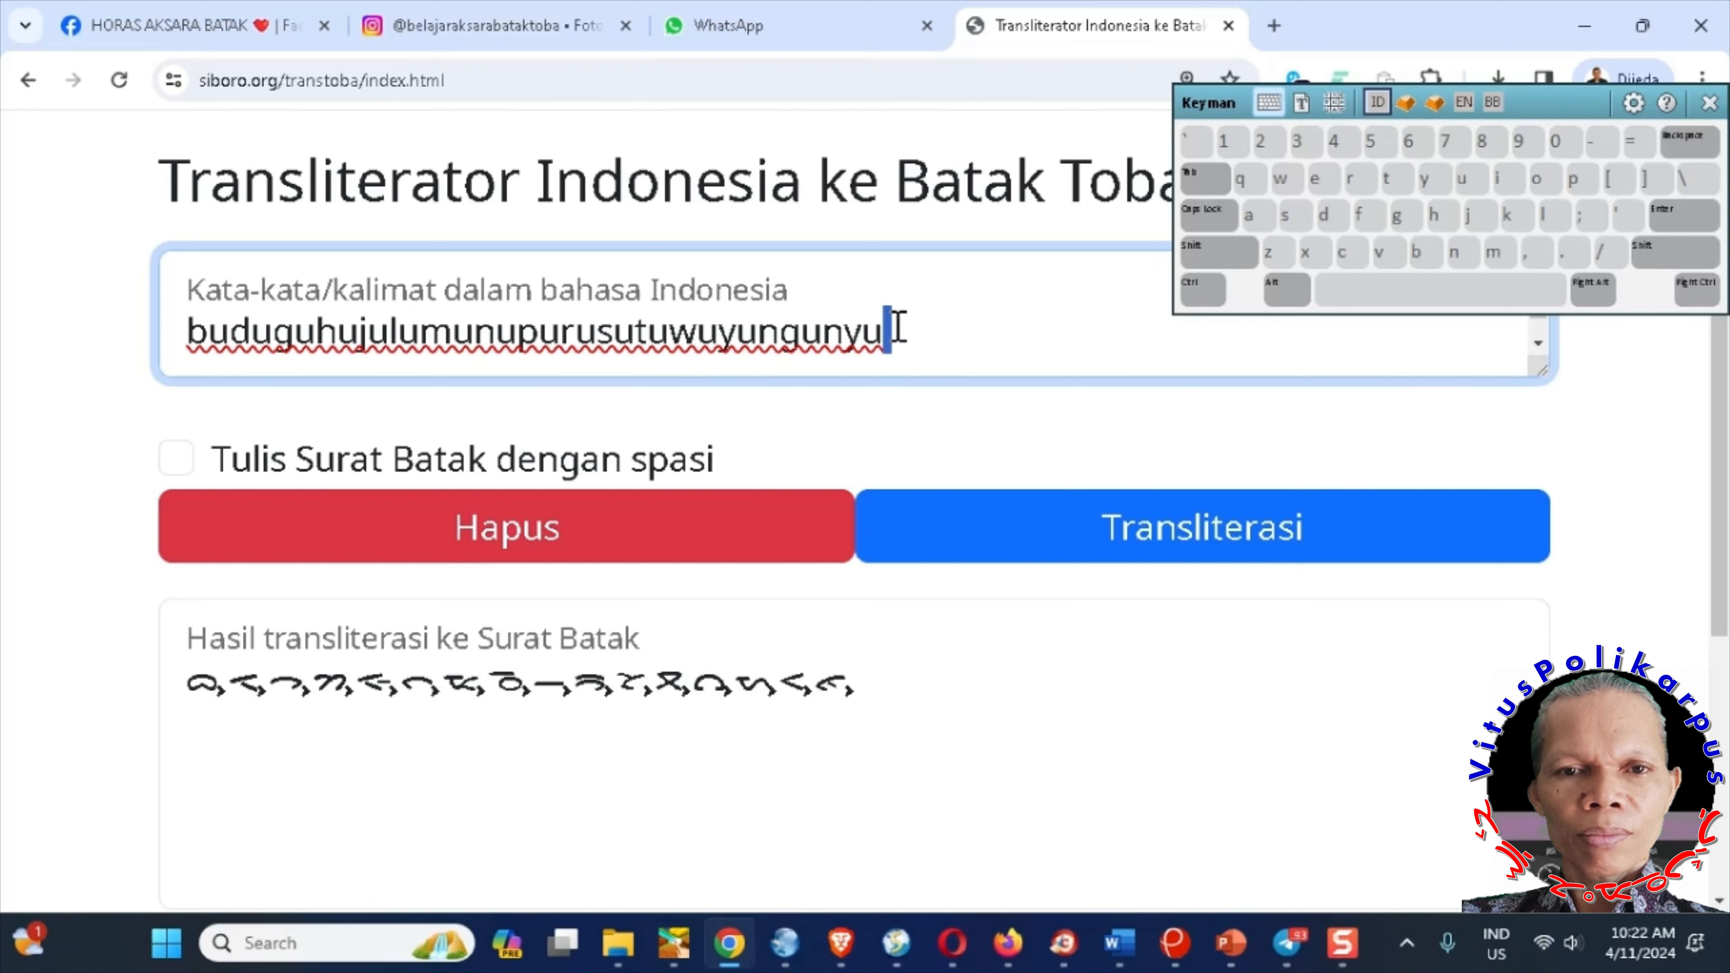
- Select all the source text, choose the second Batak keyboard in Keyman and replace the text with two Batak letters
left_click(257, 329)
key("Return")
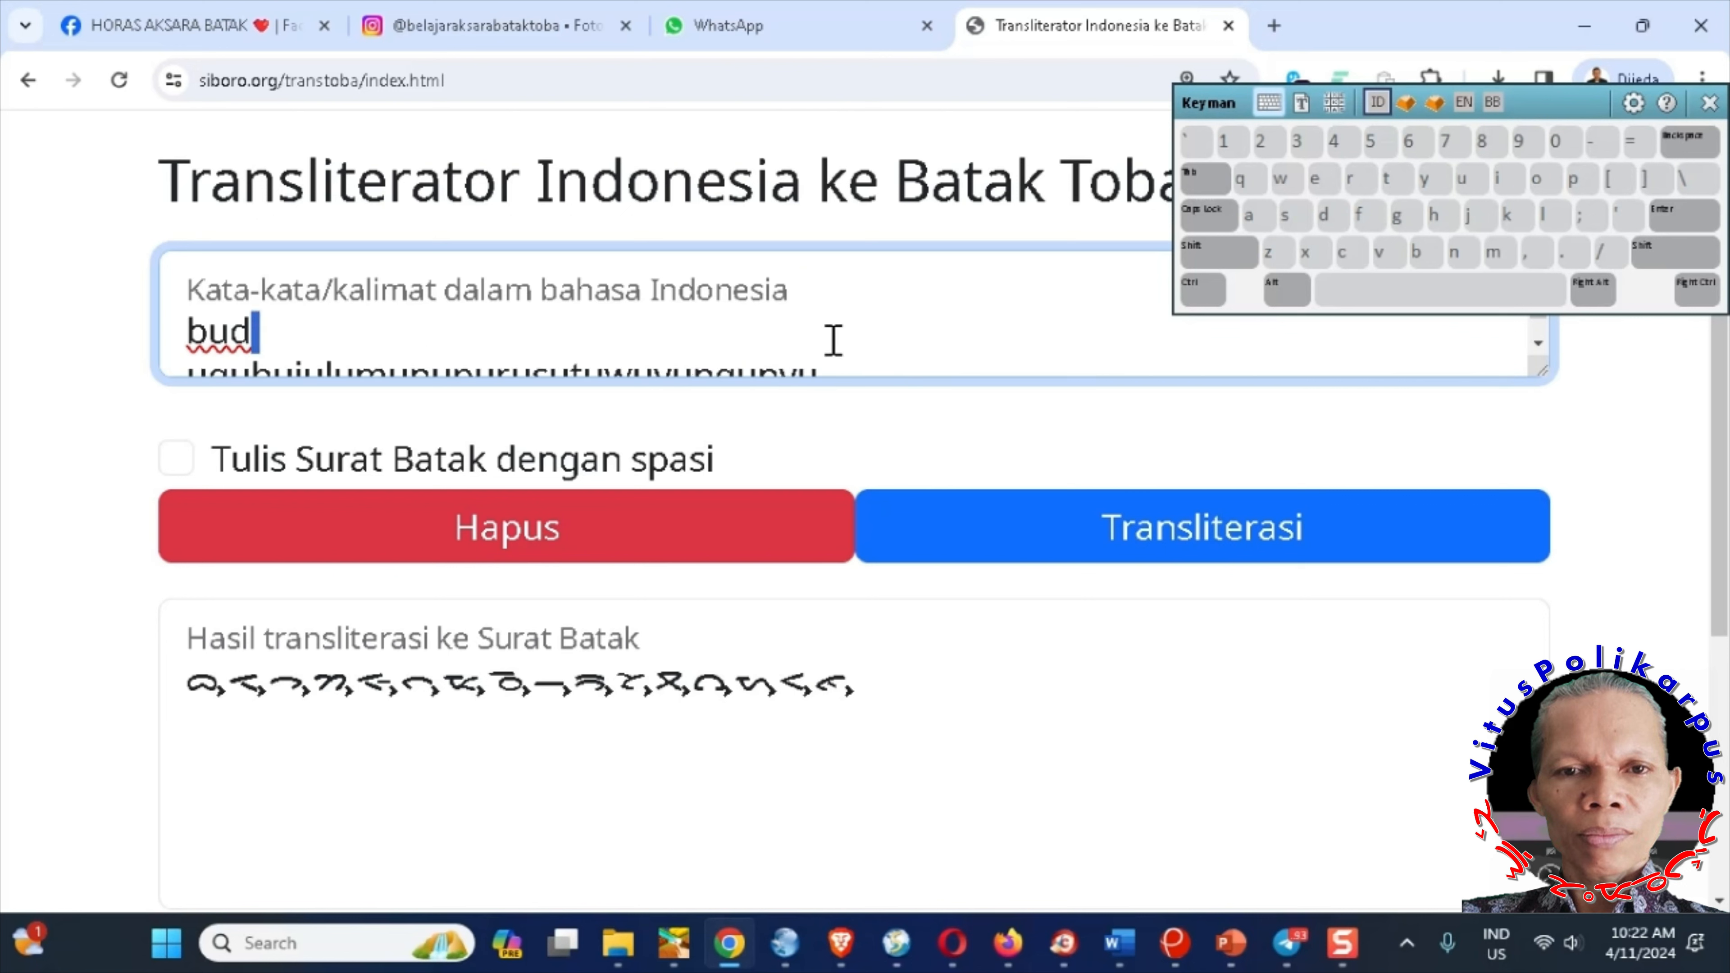
key("ctrl+a")
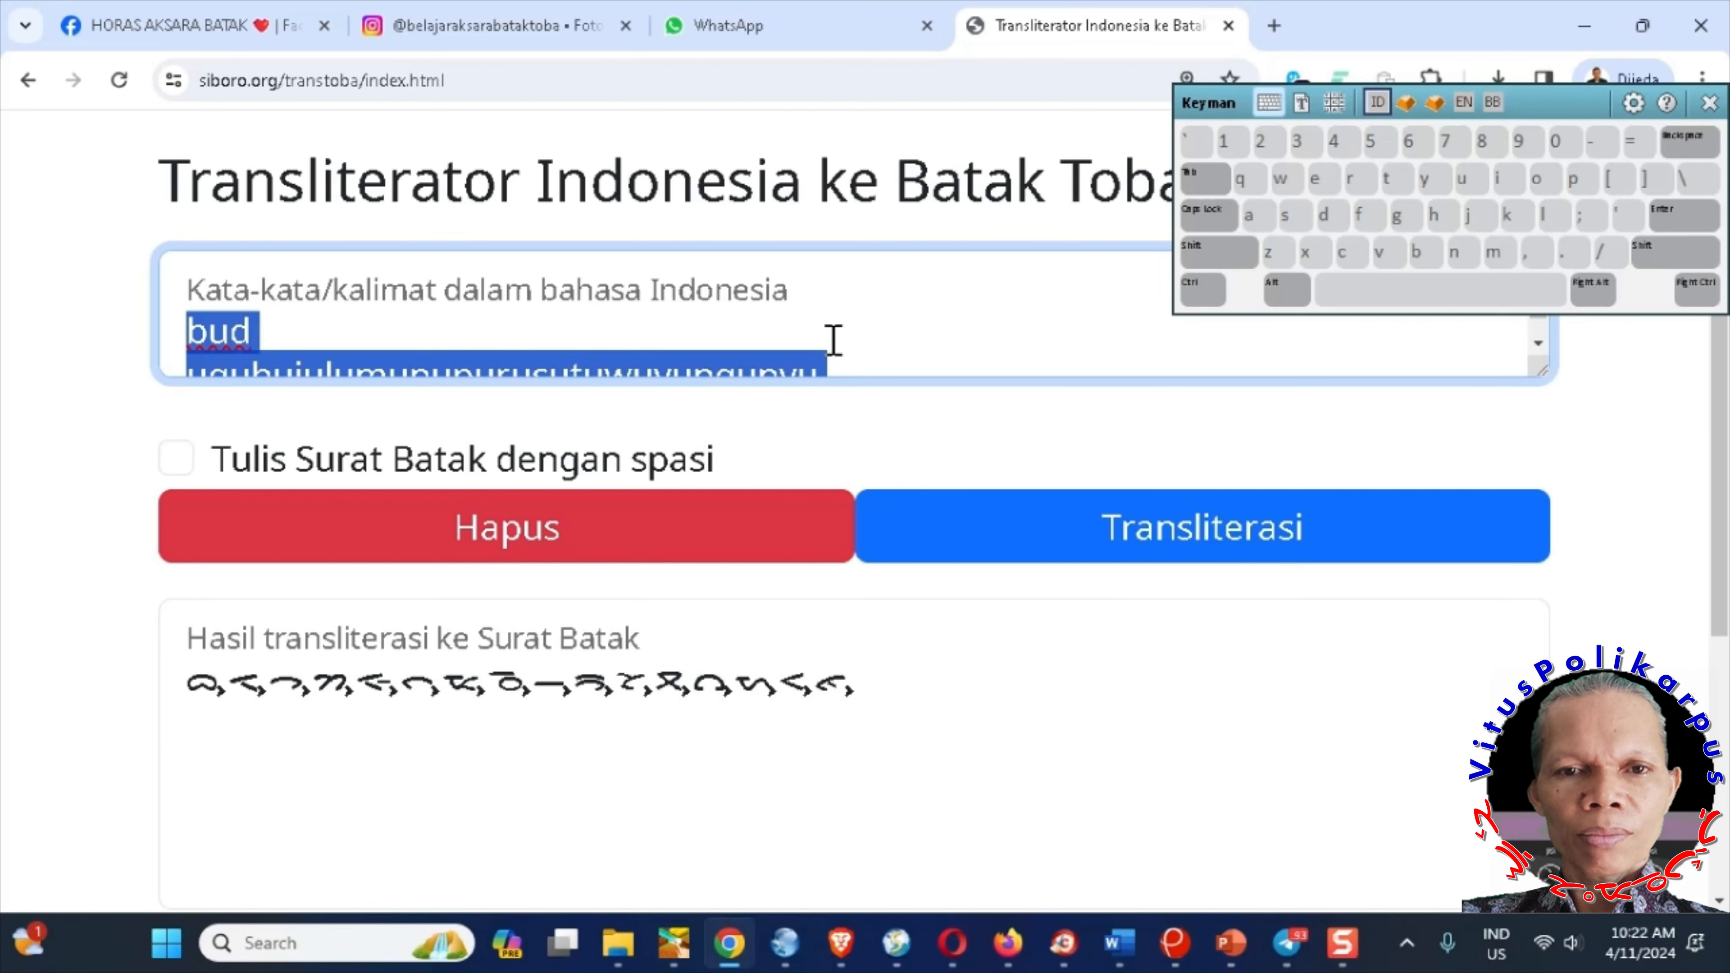
left_click(1434, 103)
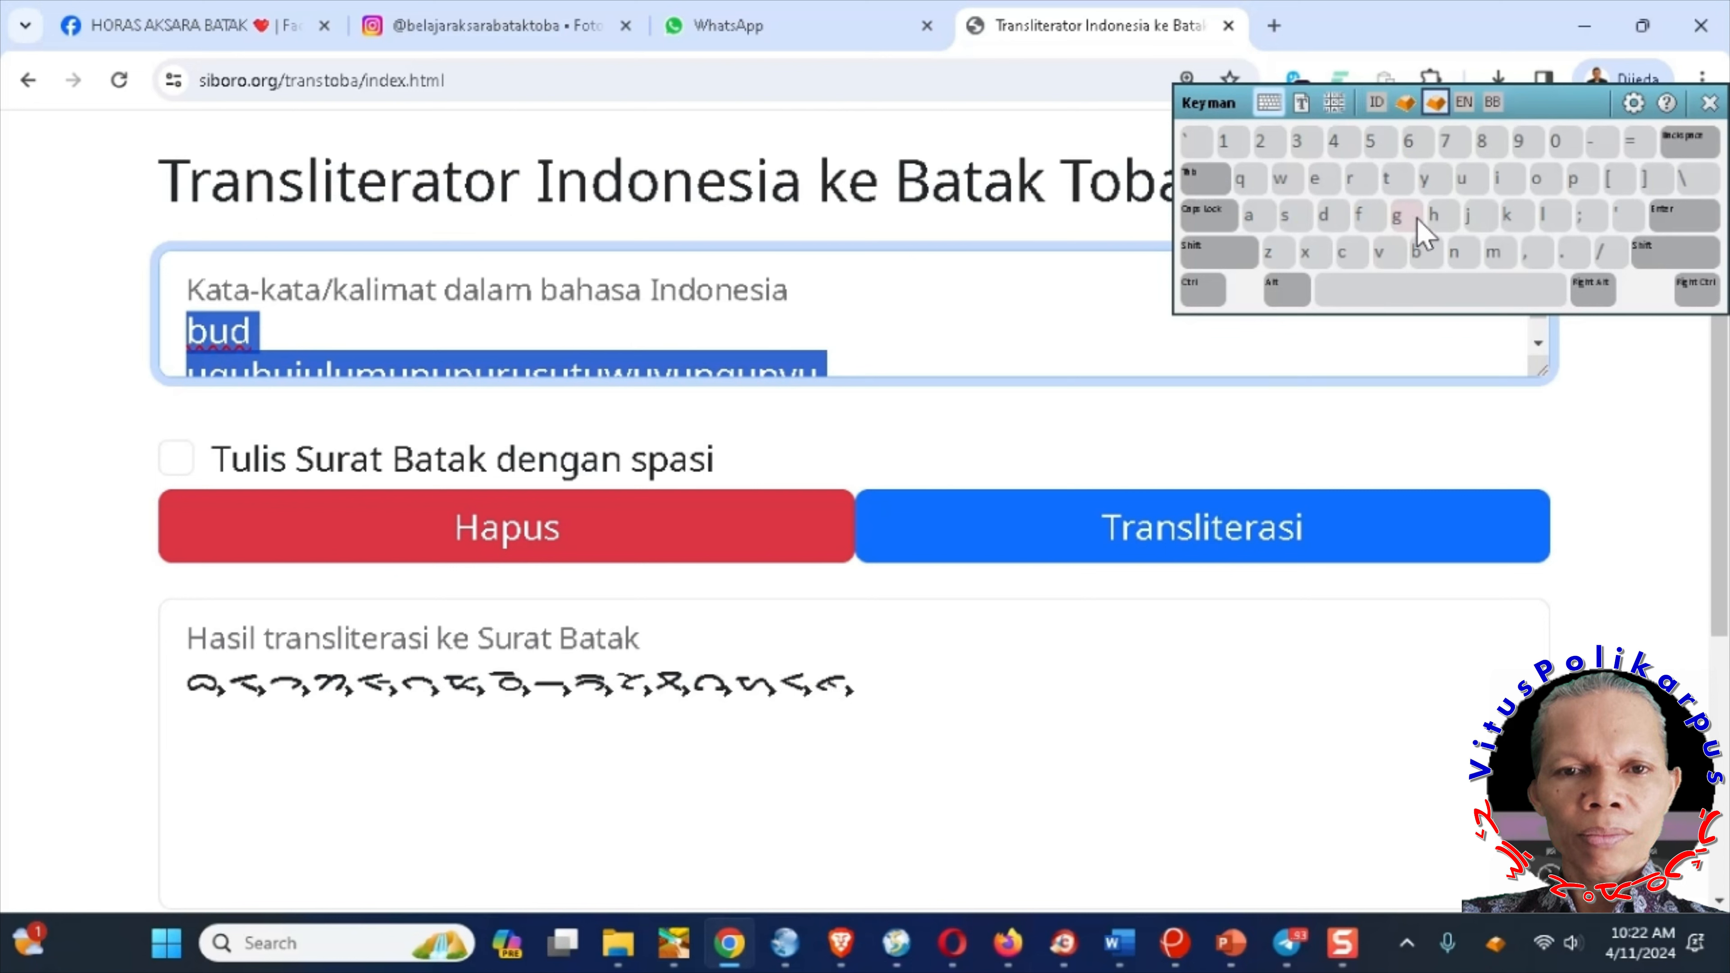
left_click(1353, 259)
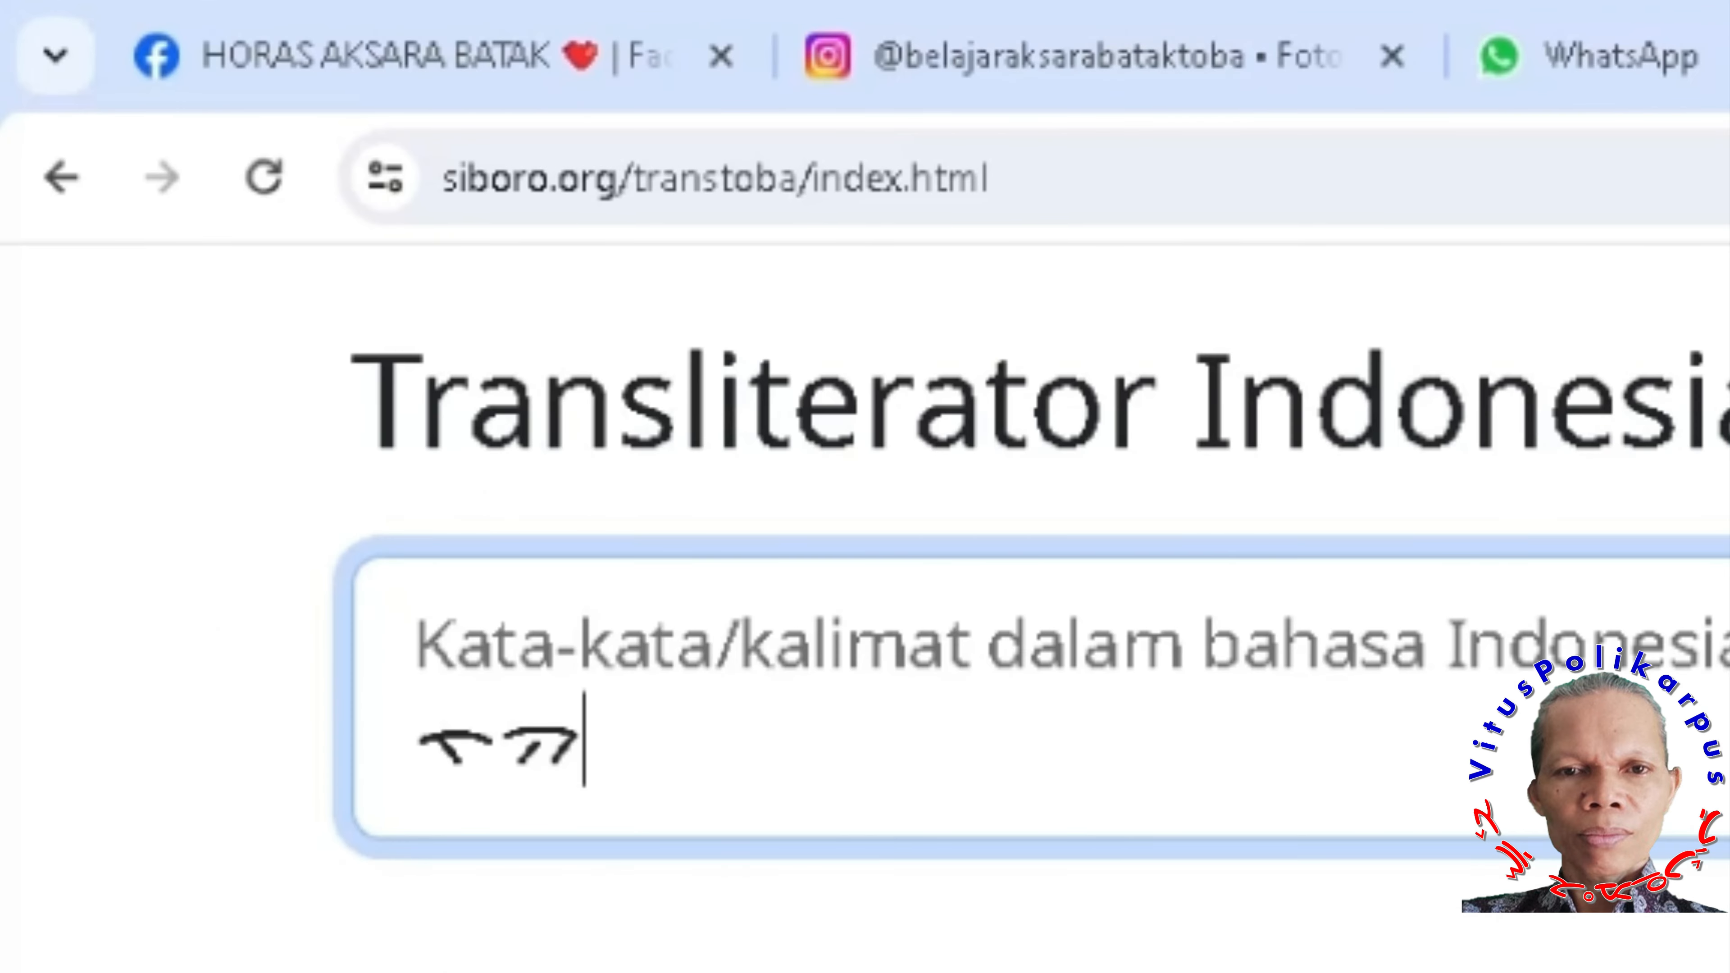
- Replace the Batak letters in the source text with "camat kecamatan"
left_click_drag(588, 747, 308, 751)
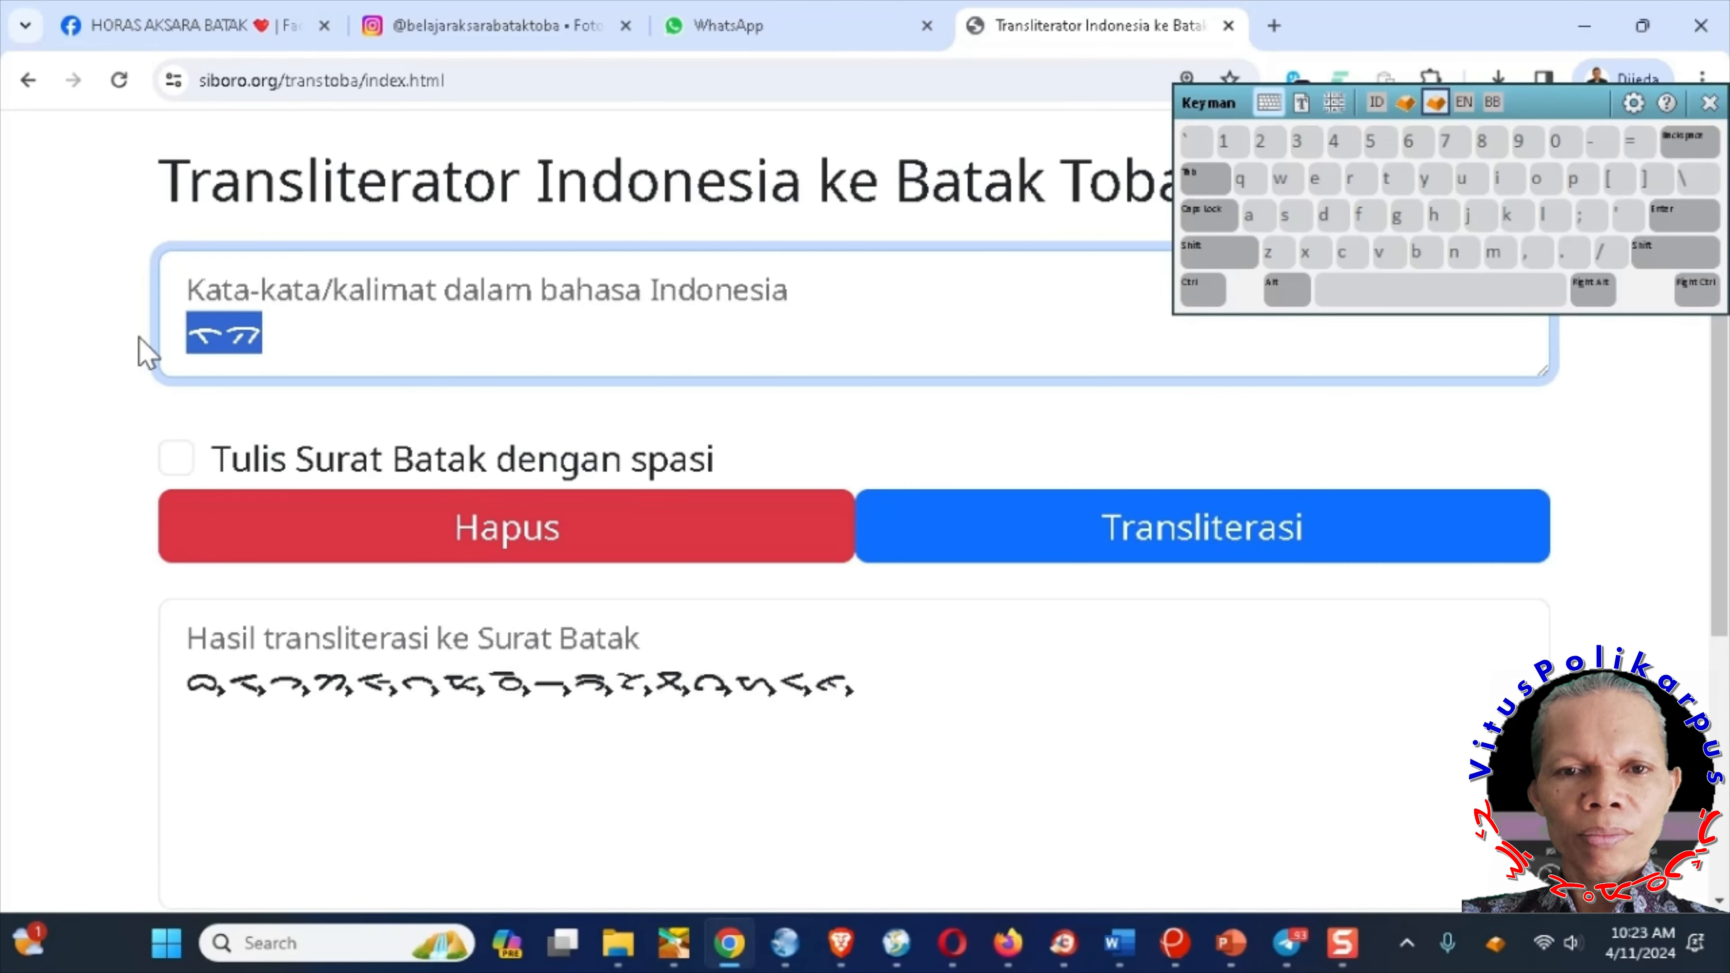
type("ca")
type("mat")
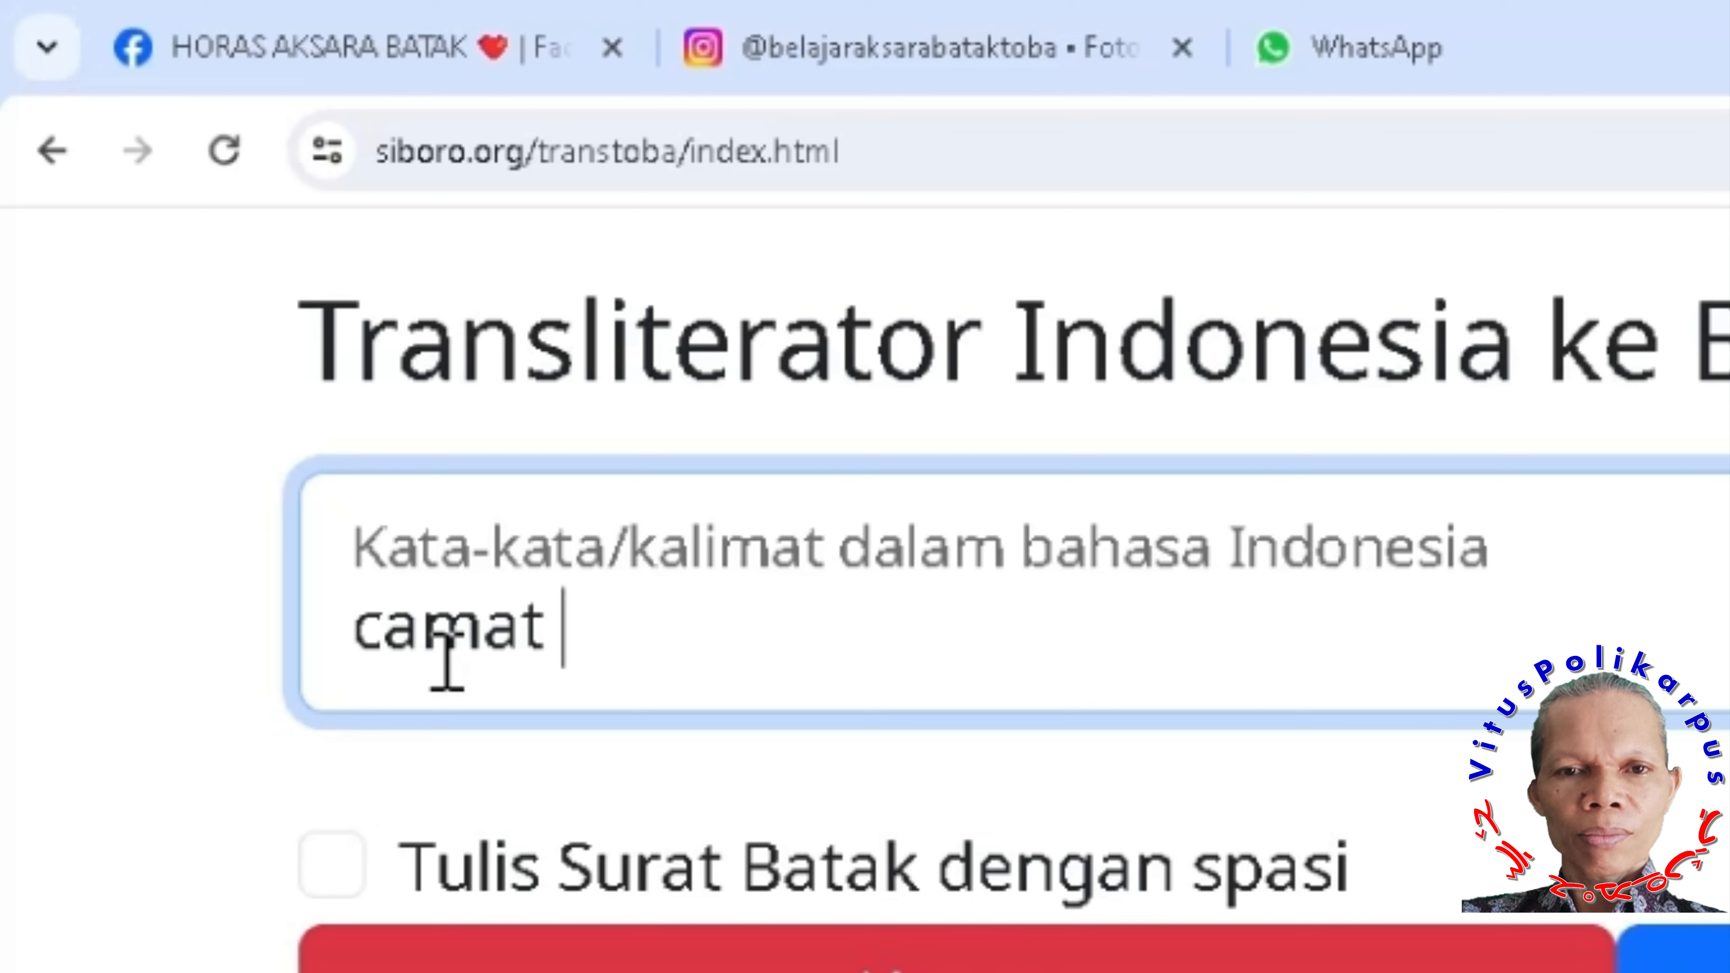
type(" kecamatam")
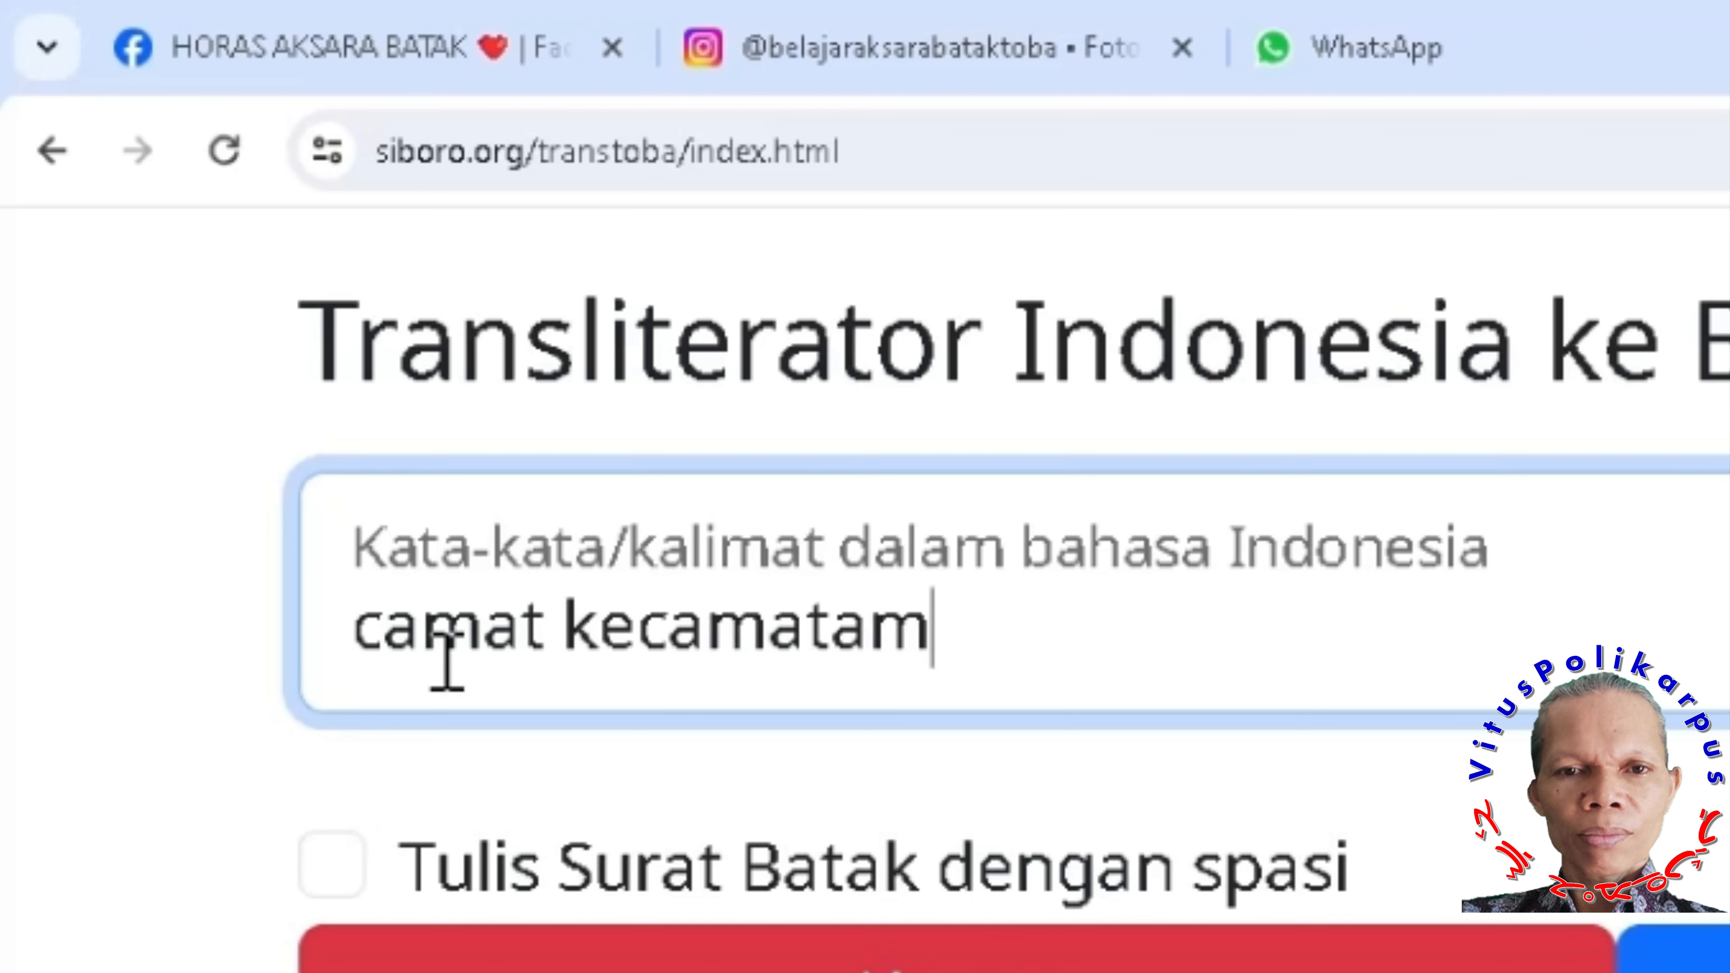
key("BackSpace")
type("n")
- Transliterate the source text to Batak and examine the result in the Batak Toba Modifikasi font
scroll(477, 664, "down", 5)
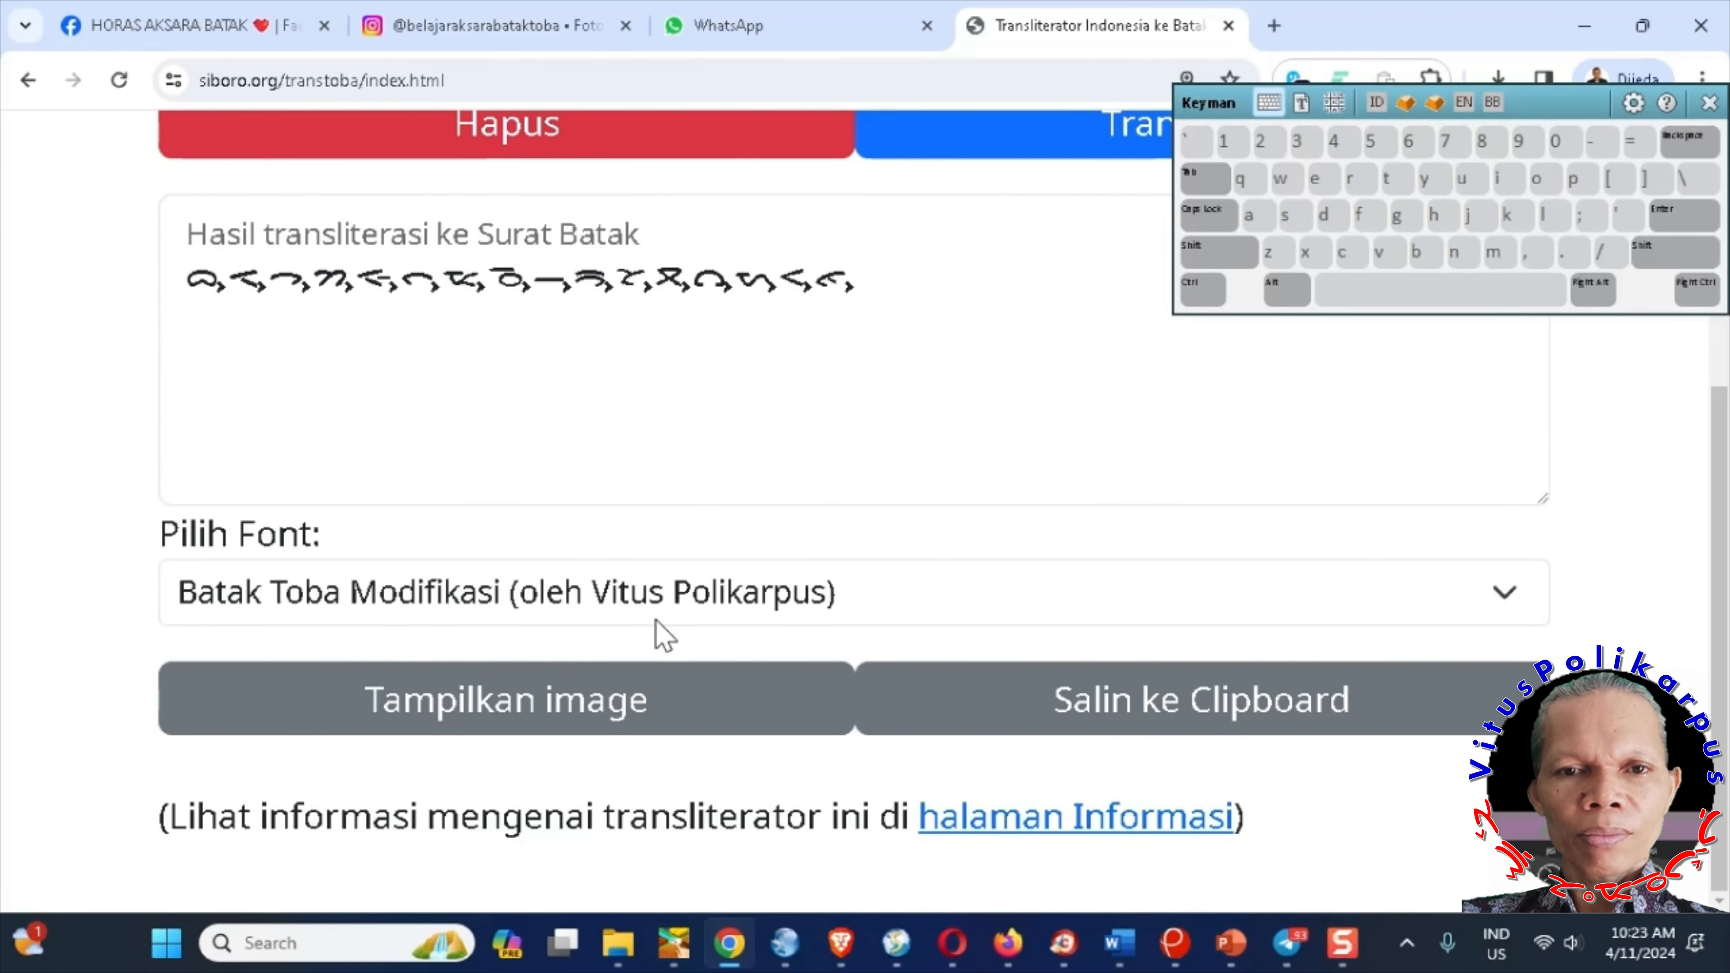
scroll(885, 654, "up", 5)
left_click(1026, 556)
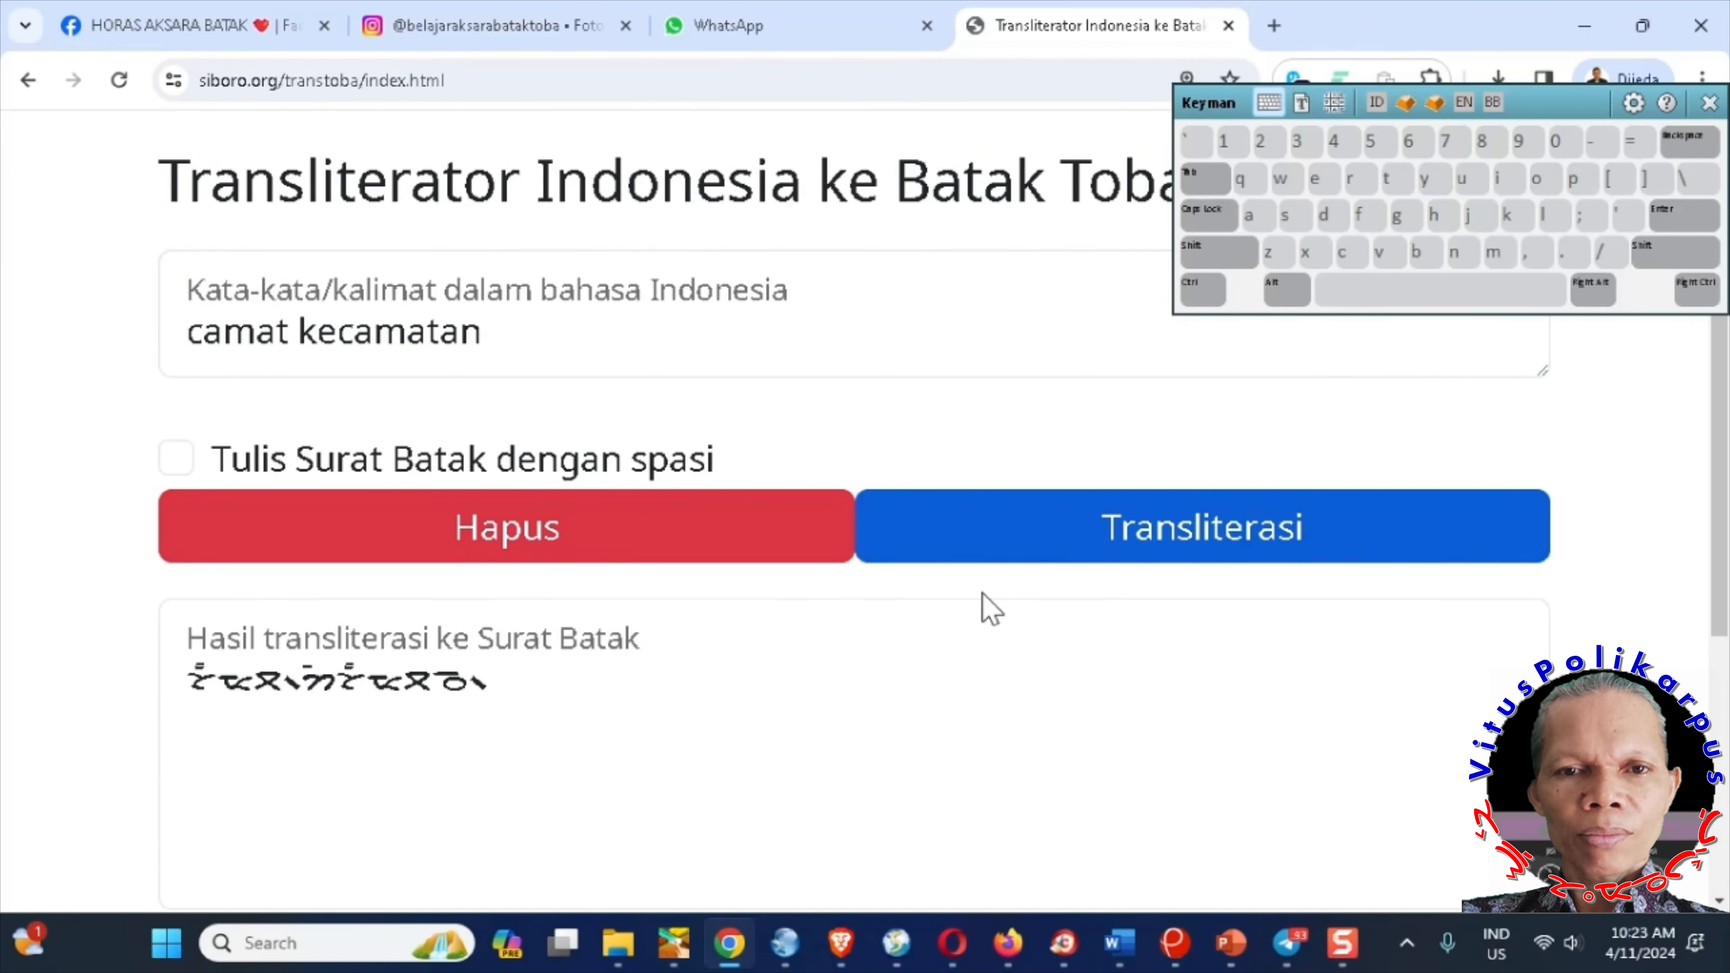
scroll(703, 726, "down", 3)
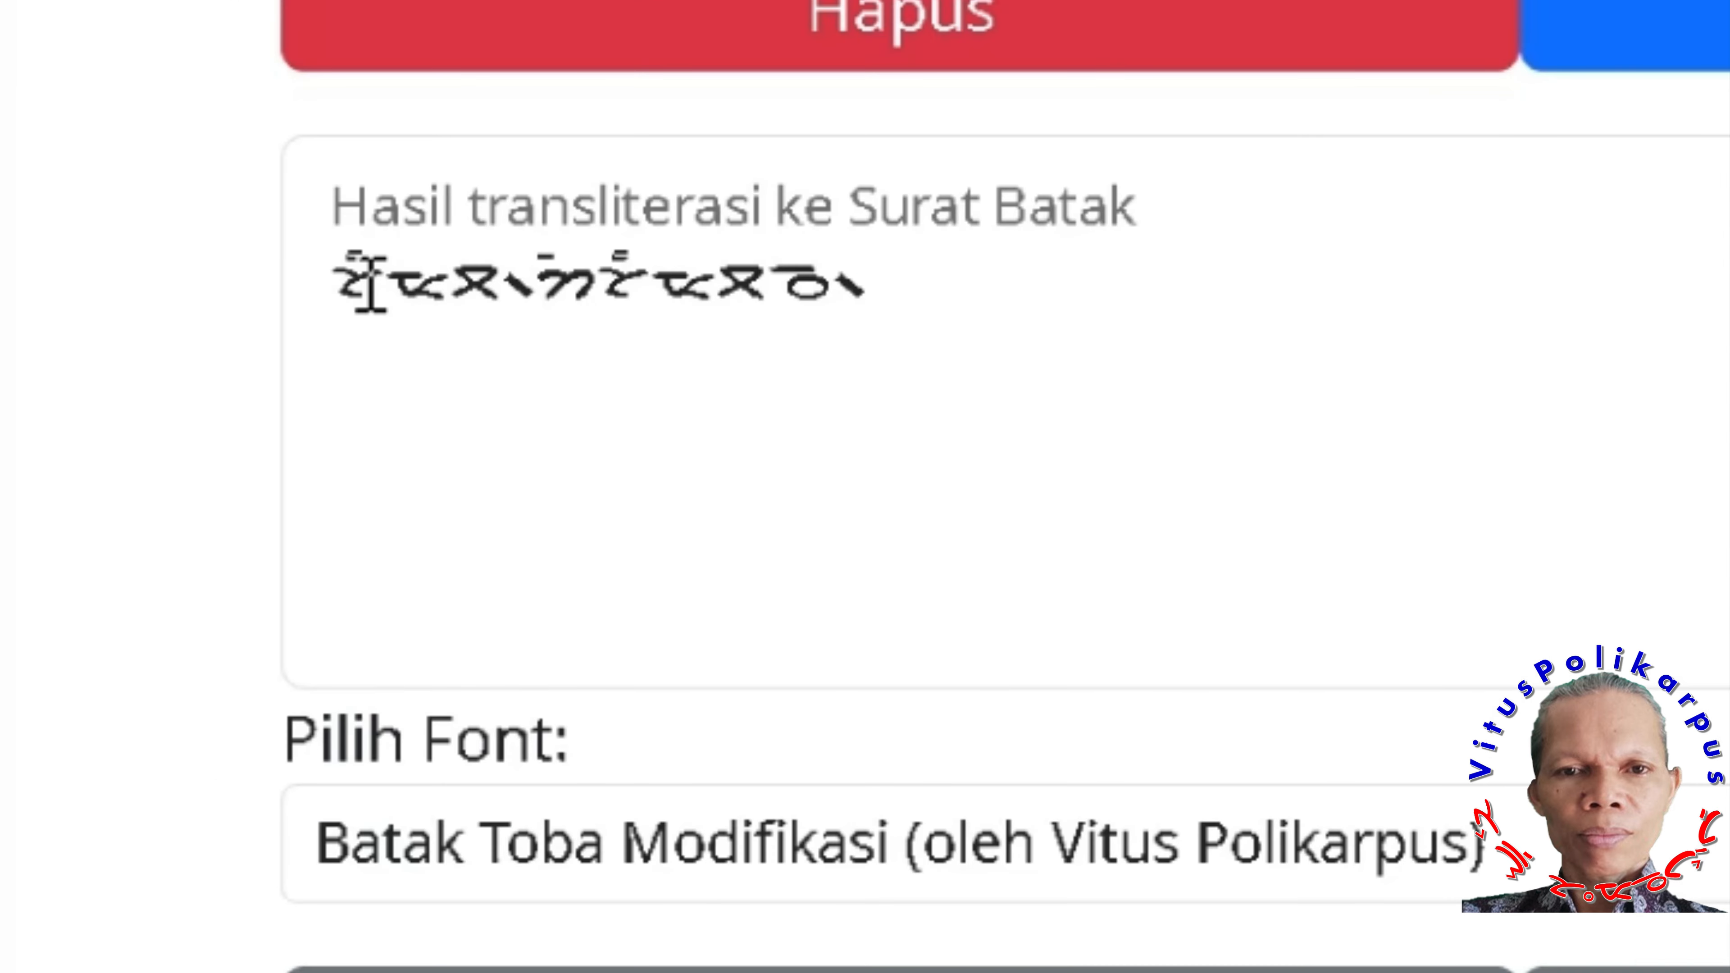
- Select and copy the entire Batak transliteration of "camat kecamatan" from the result field
left_click(210, 468)
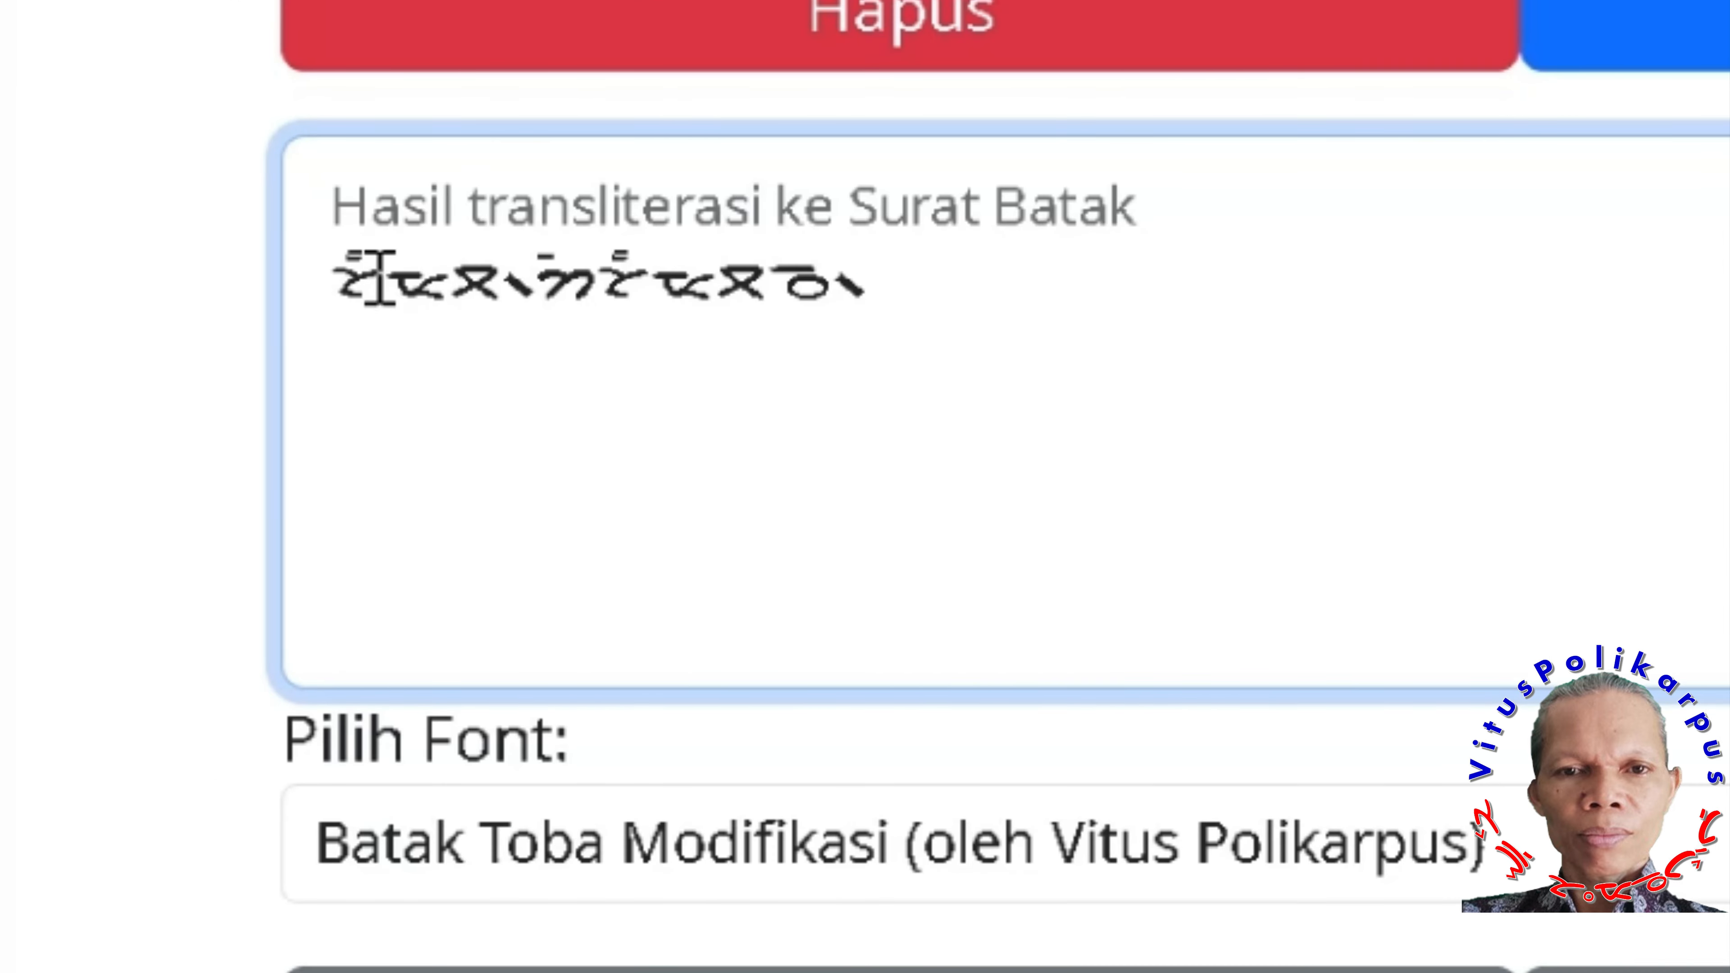
left_click_drag(889, 304, 232, 325)
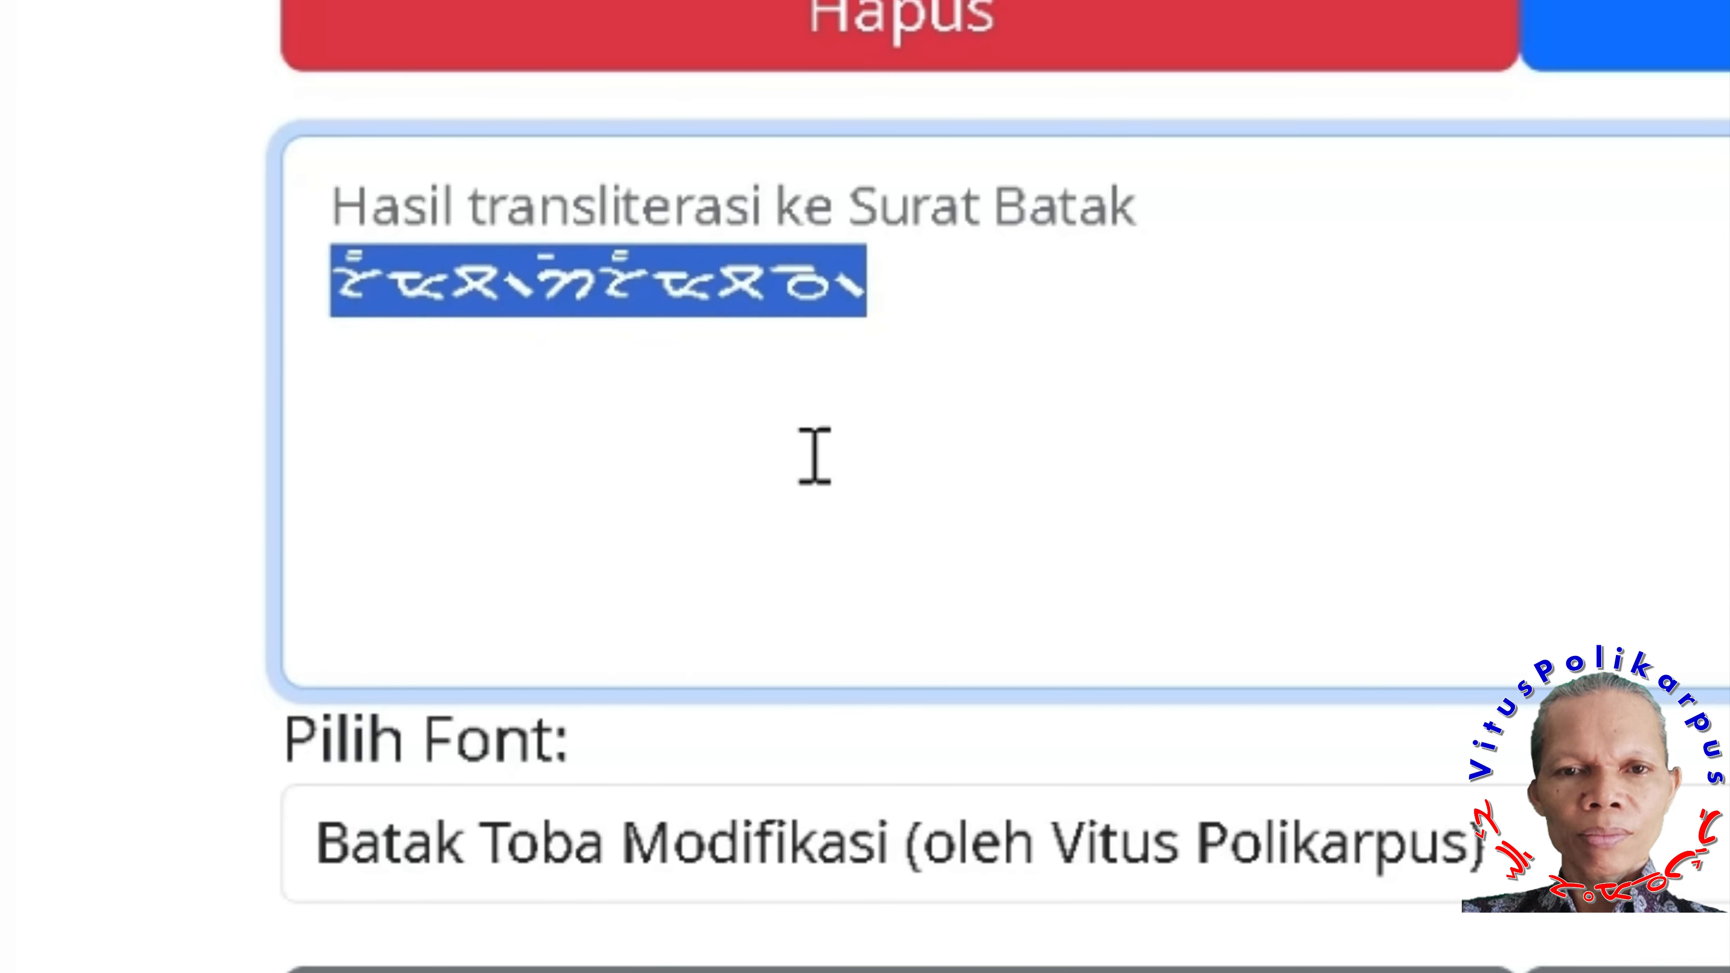
scroll(1245, 109, "up", 3)
left_click(1717, 383)
left_click_drag(847, 656, 316, 650)
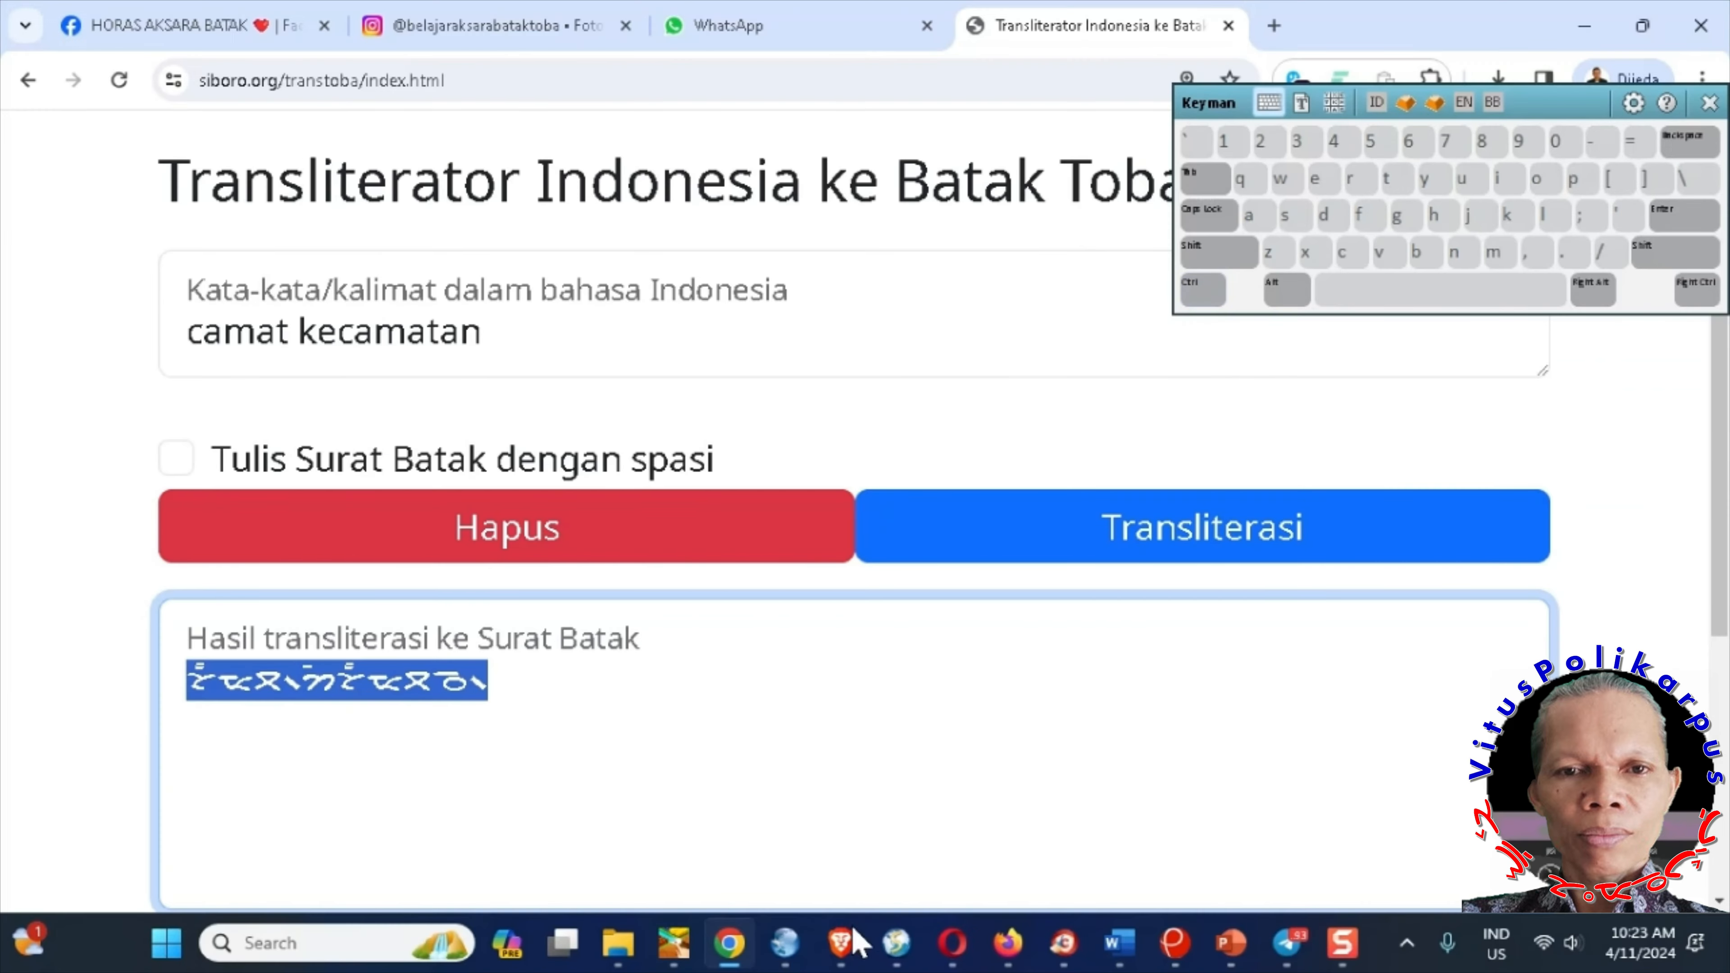
- Switch to the Blogger draft in Opera and paste the copied Batak text on a new line below the two Batak letters
left_click(953, 944)
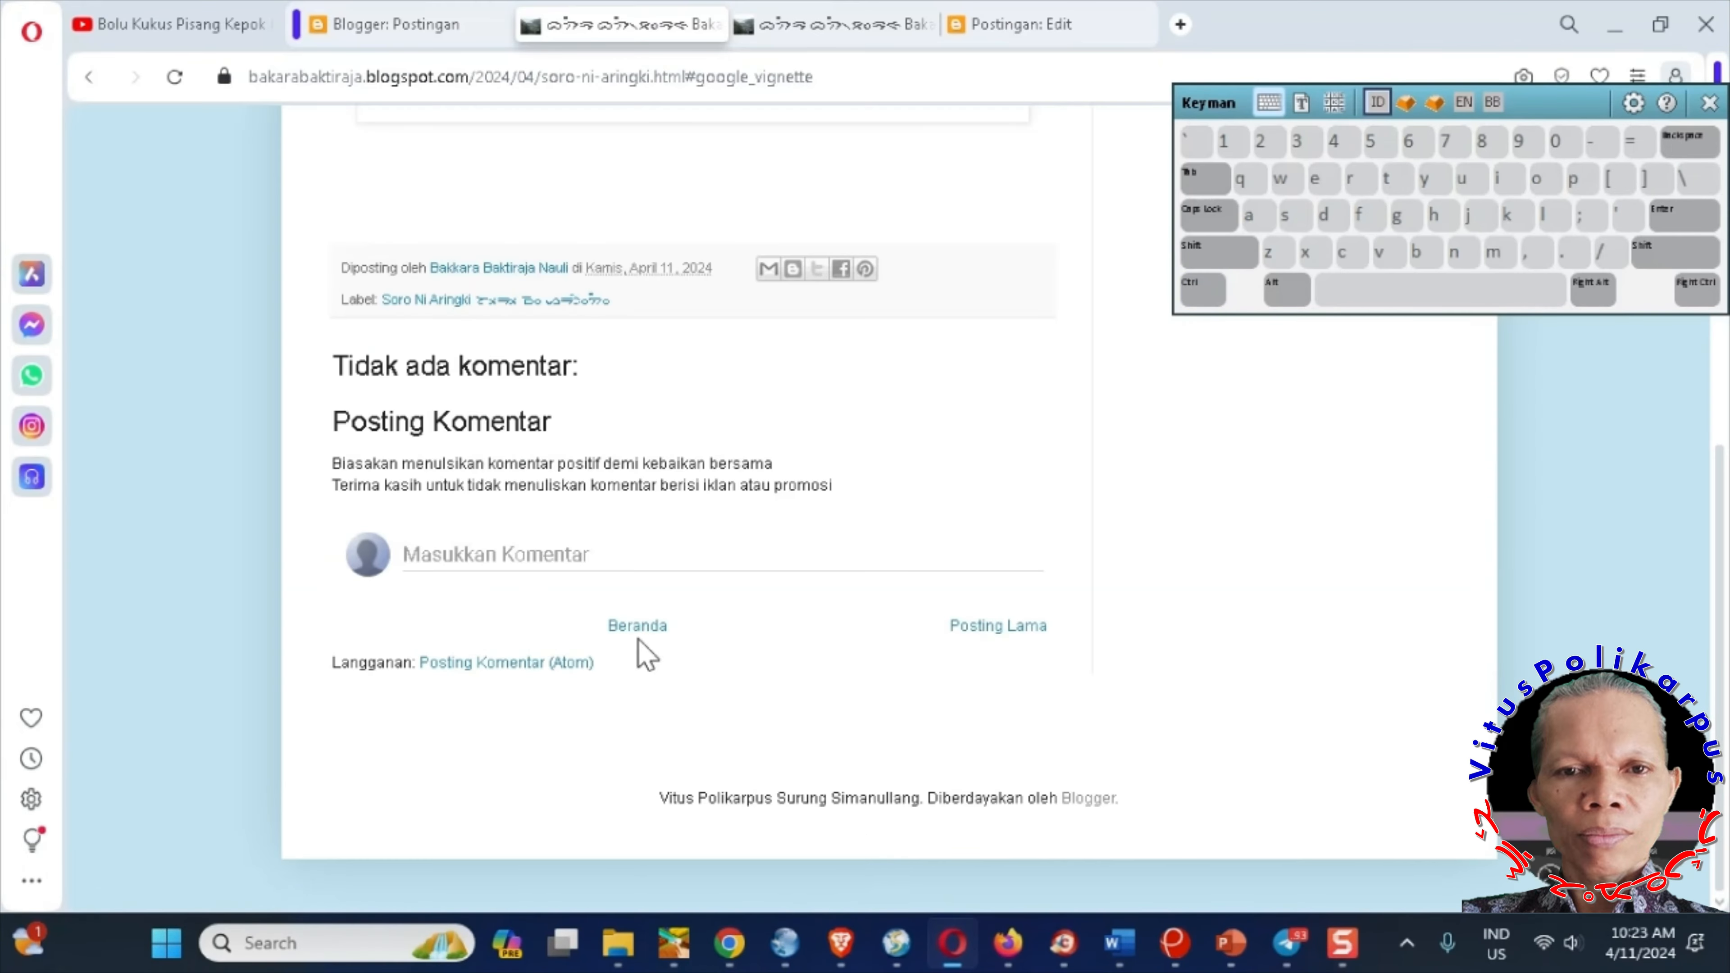
scroll(418, 436, "up", 5)
left_click(416, 24)
left_click(432, 317)
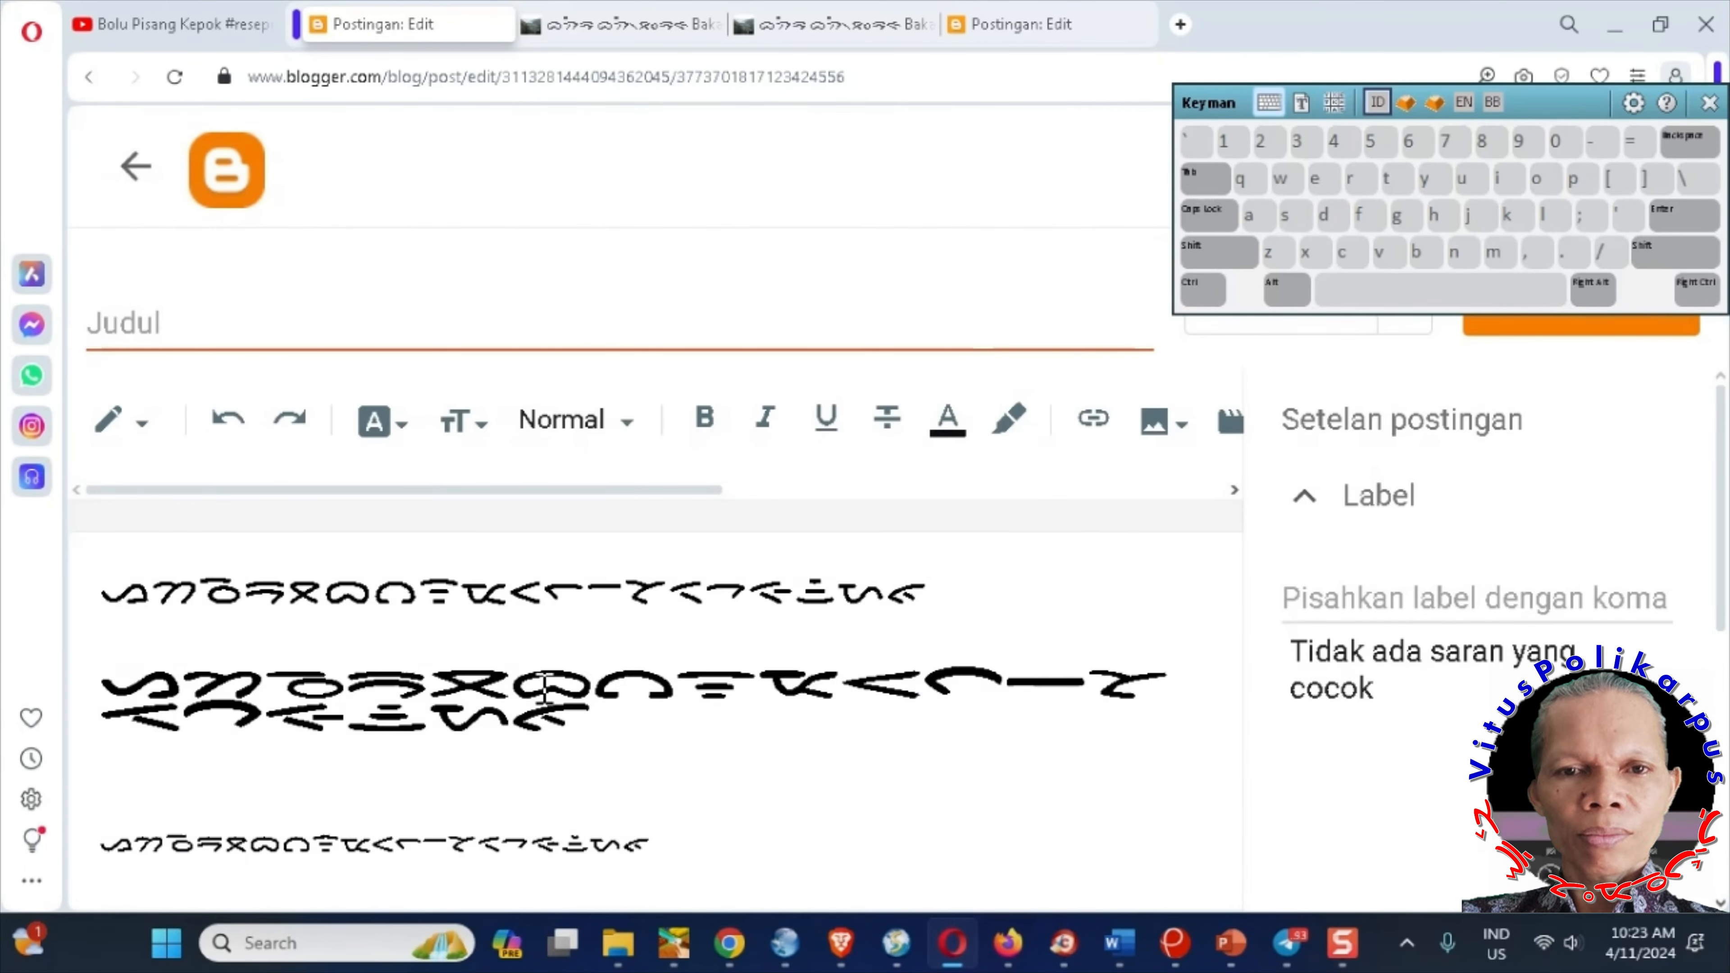
scroll(544, 687, "down", 3)
left_click(305, 747)
key("Return")
key("ctrl+v")
scroll(375, 722, "down", 1)
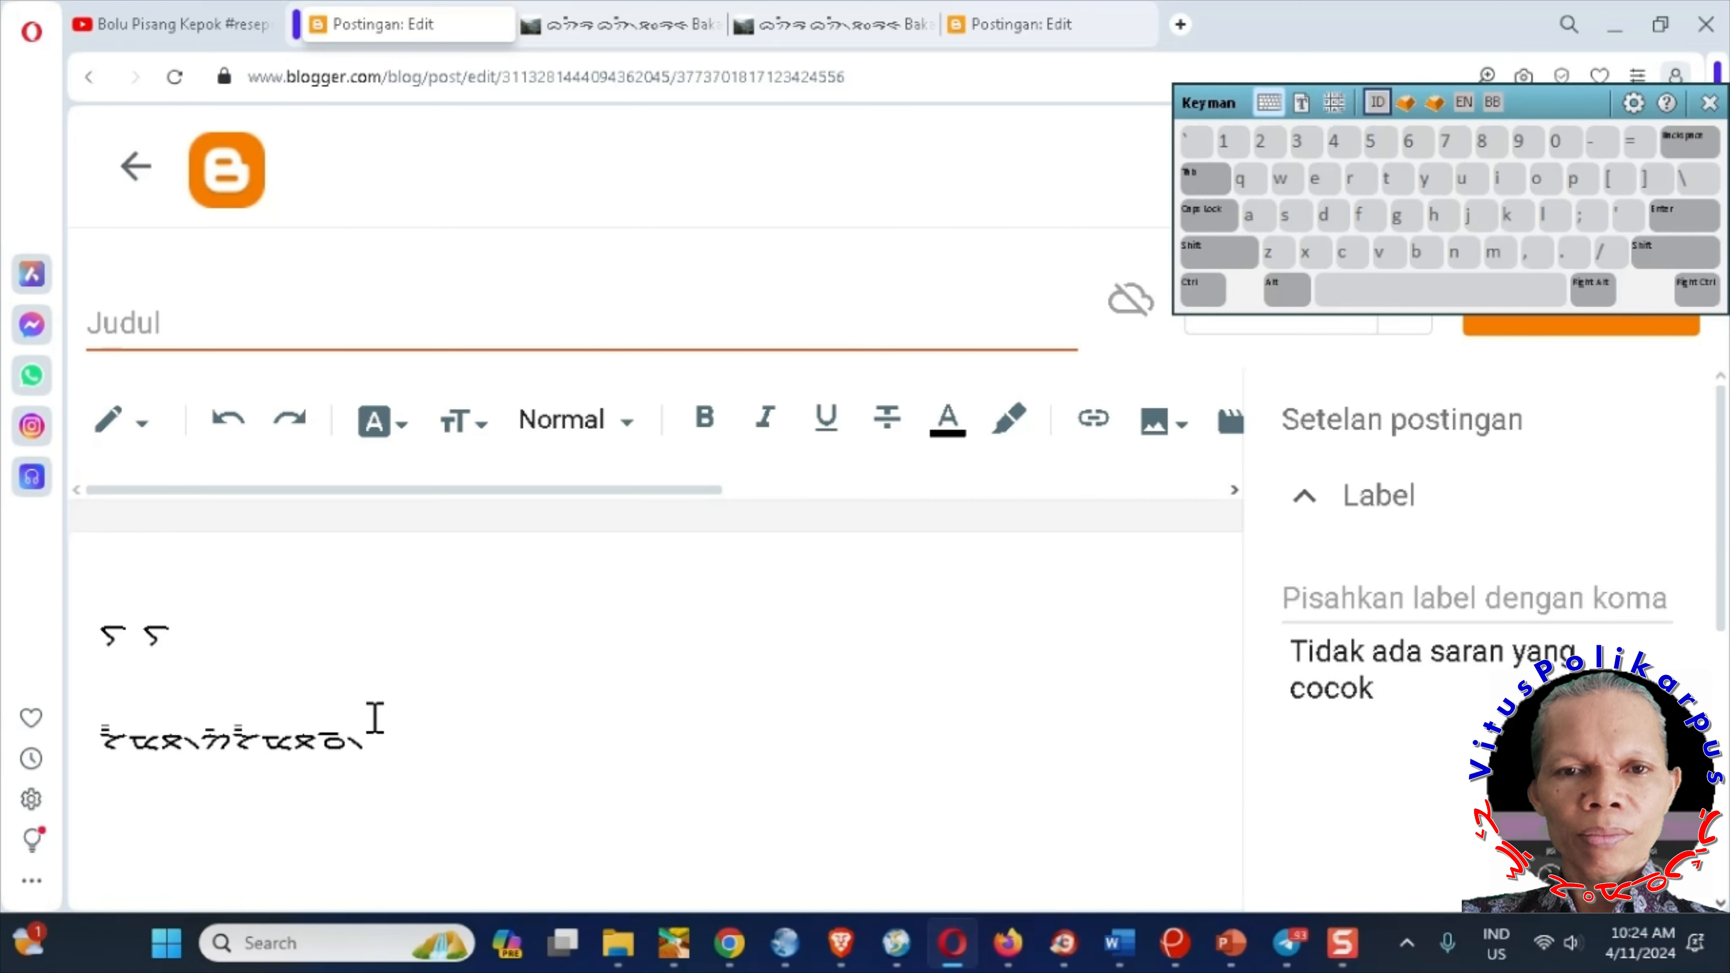
- Replace the first Batak syllable of the pasted line with the letter c from Keyman's second Batak keyboard
left_click(116, 749)
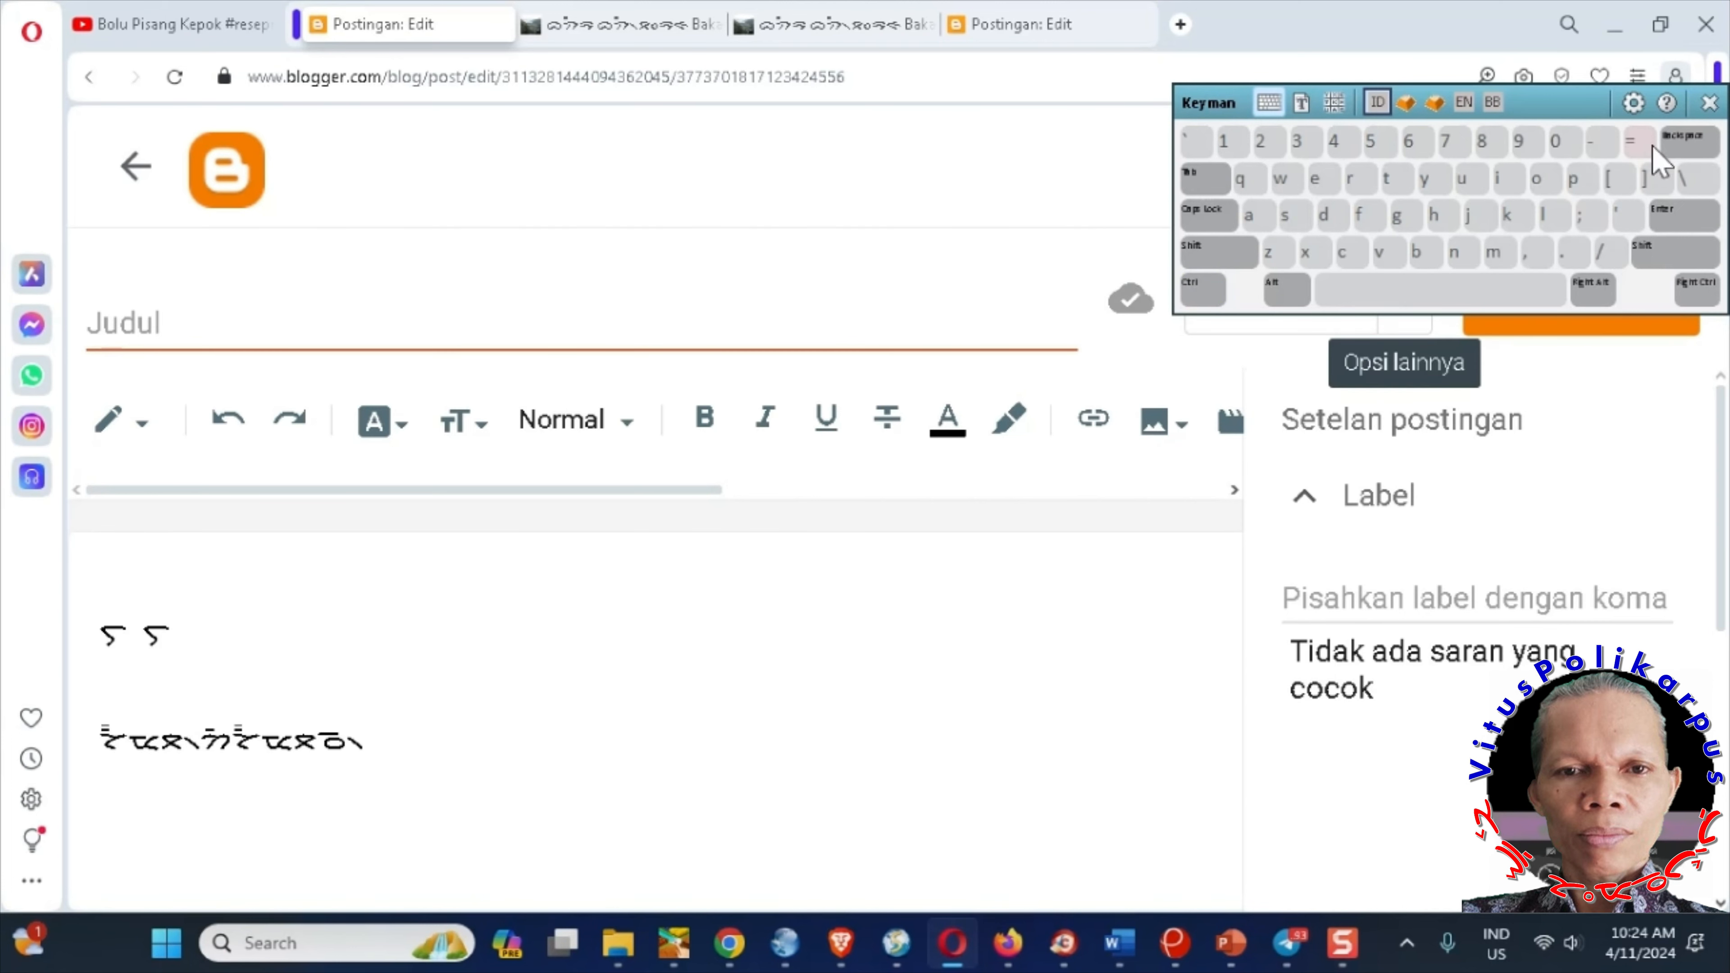
key("shift+Left")
type("c")
key("shift+Left")
left_click(1436, 102)
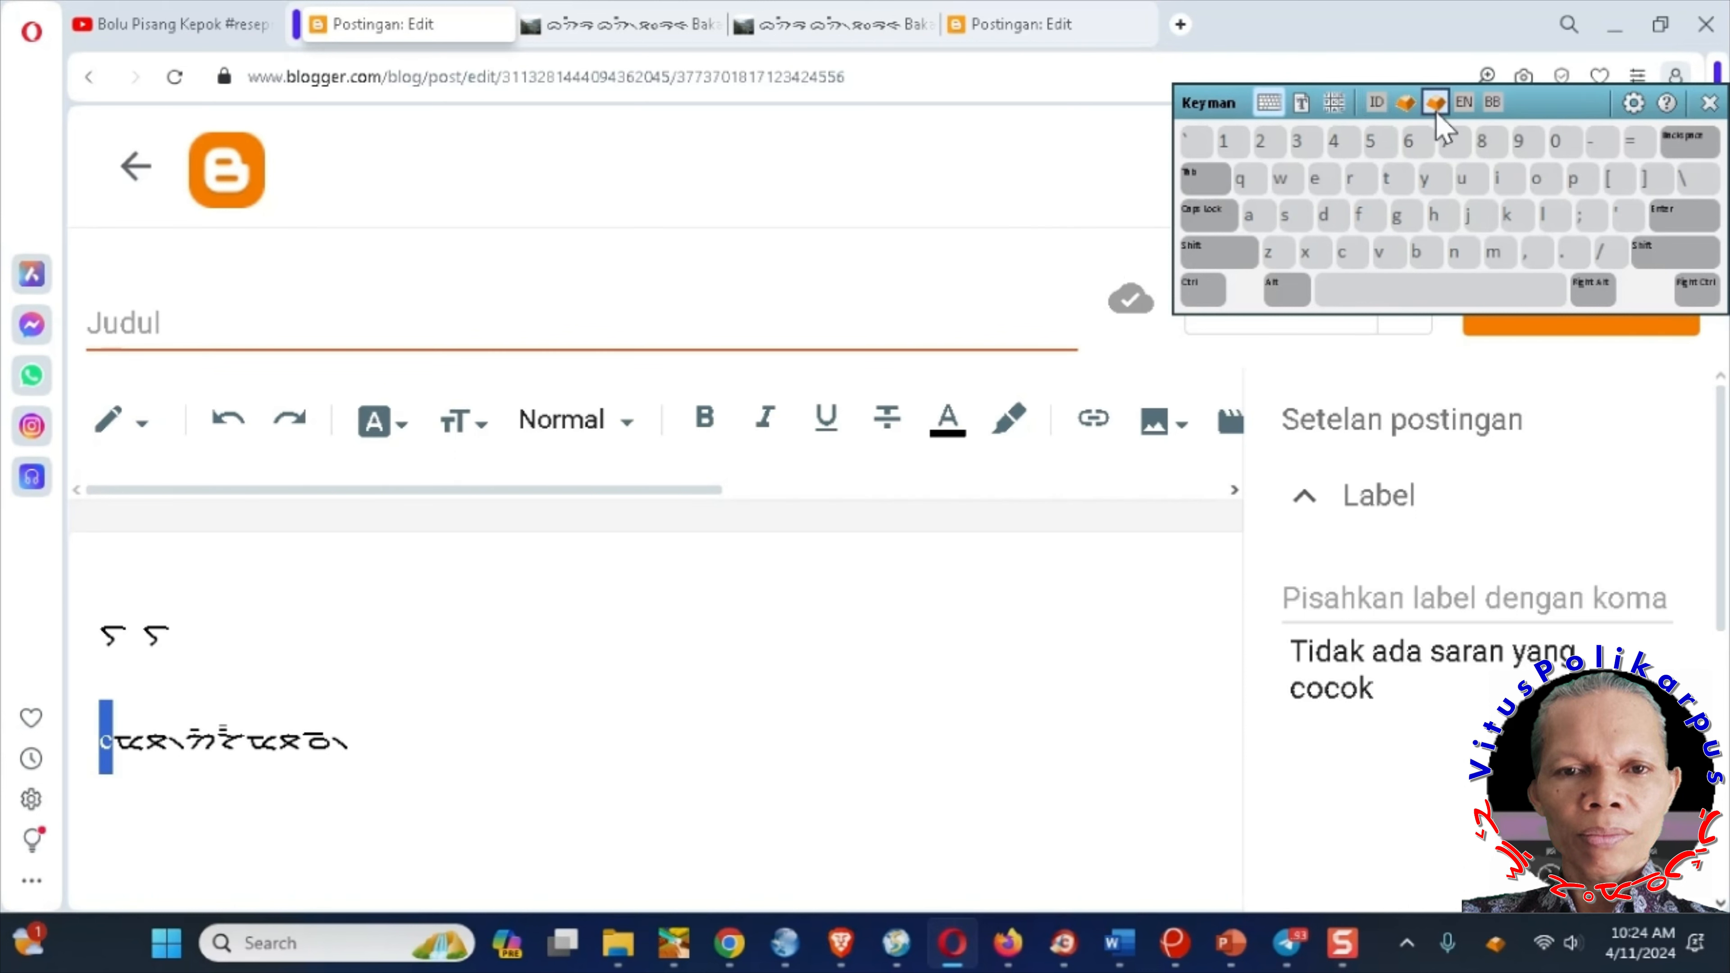
left_click(1345, 253)
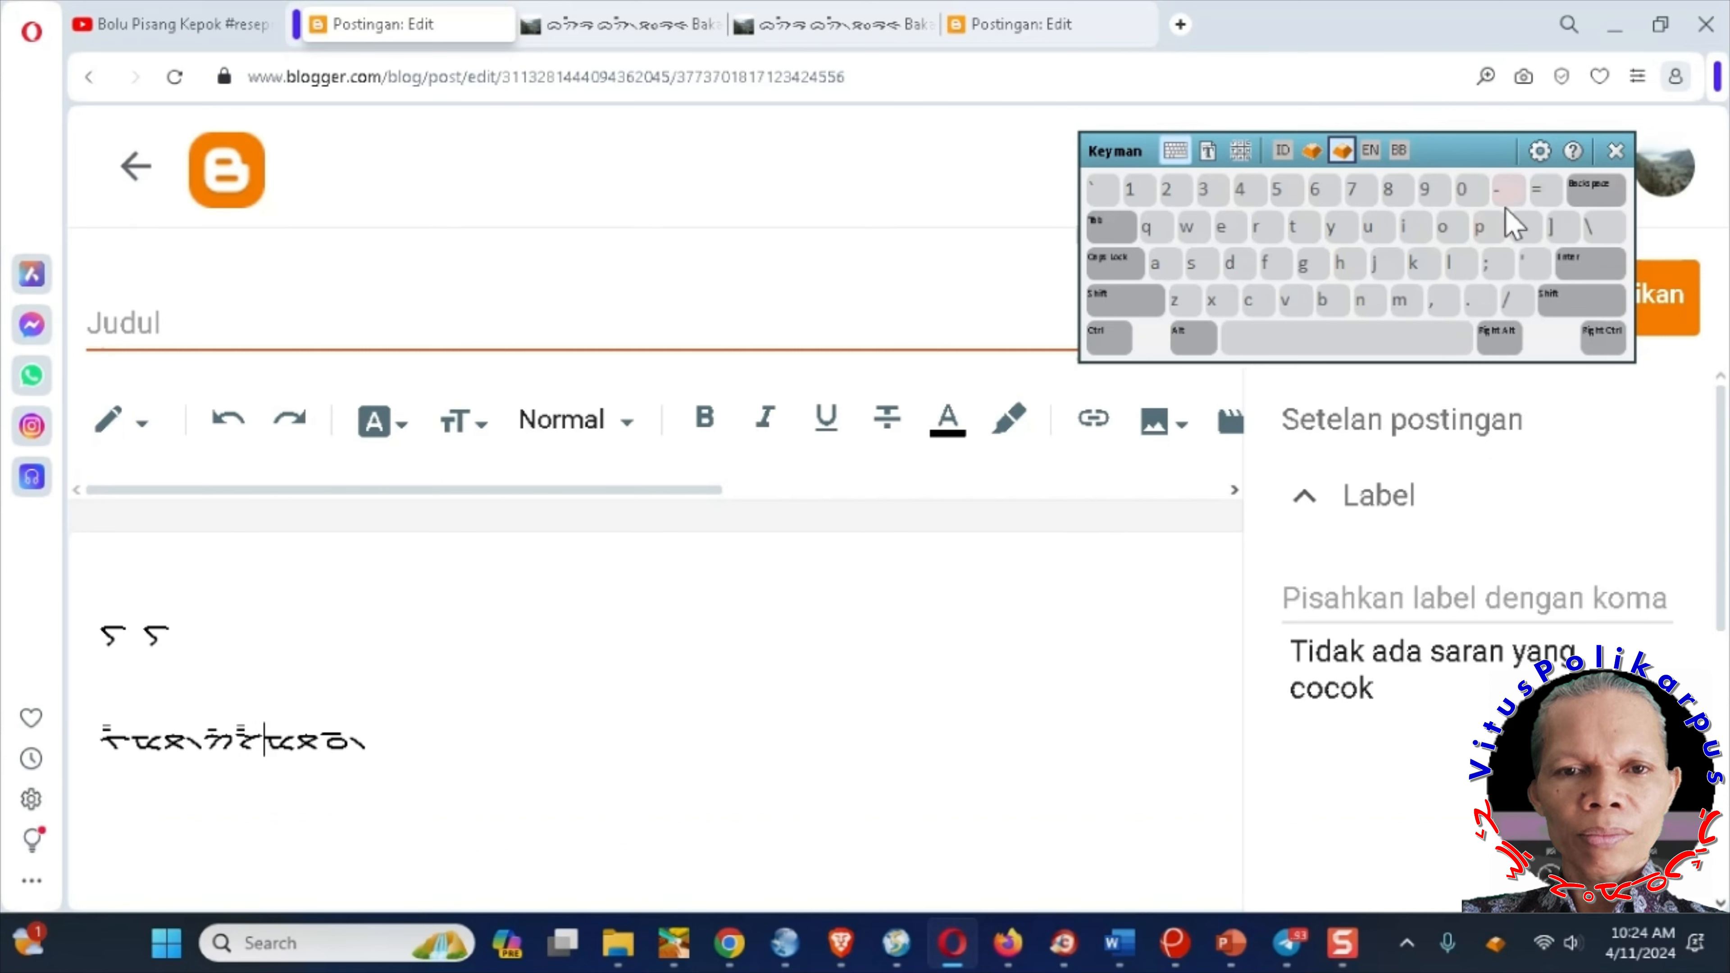
- Replace the syllables between the two words with a space and the Keyman-entered Batak letter k, the e mark and a double-line mark
left_click(1591, 192)
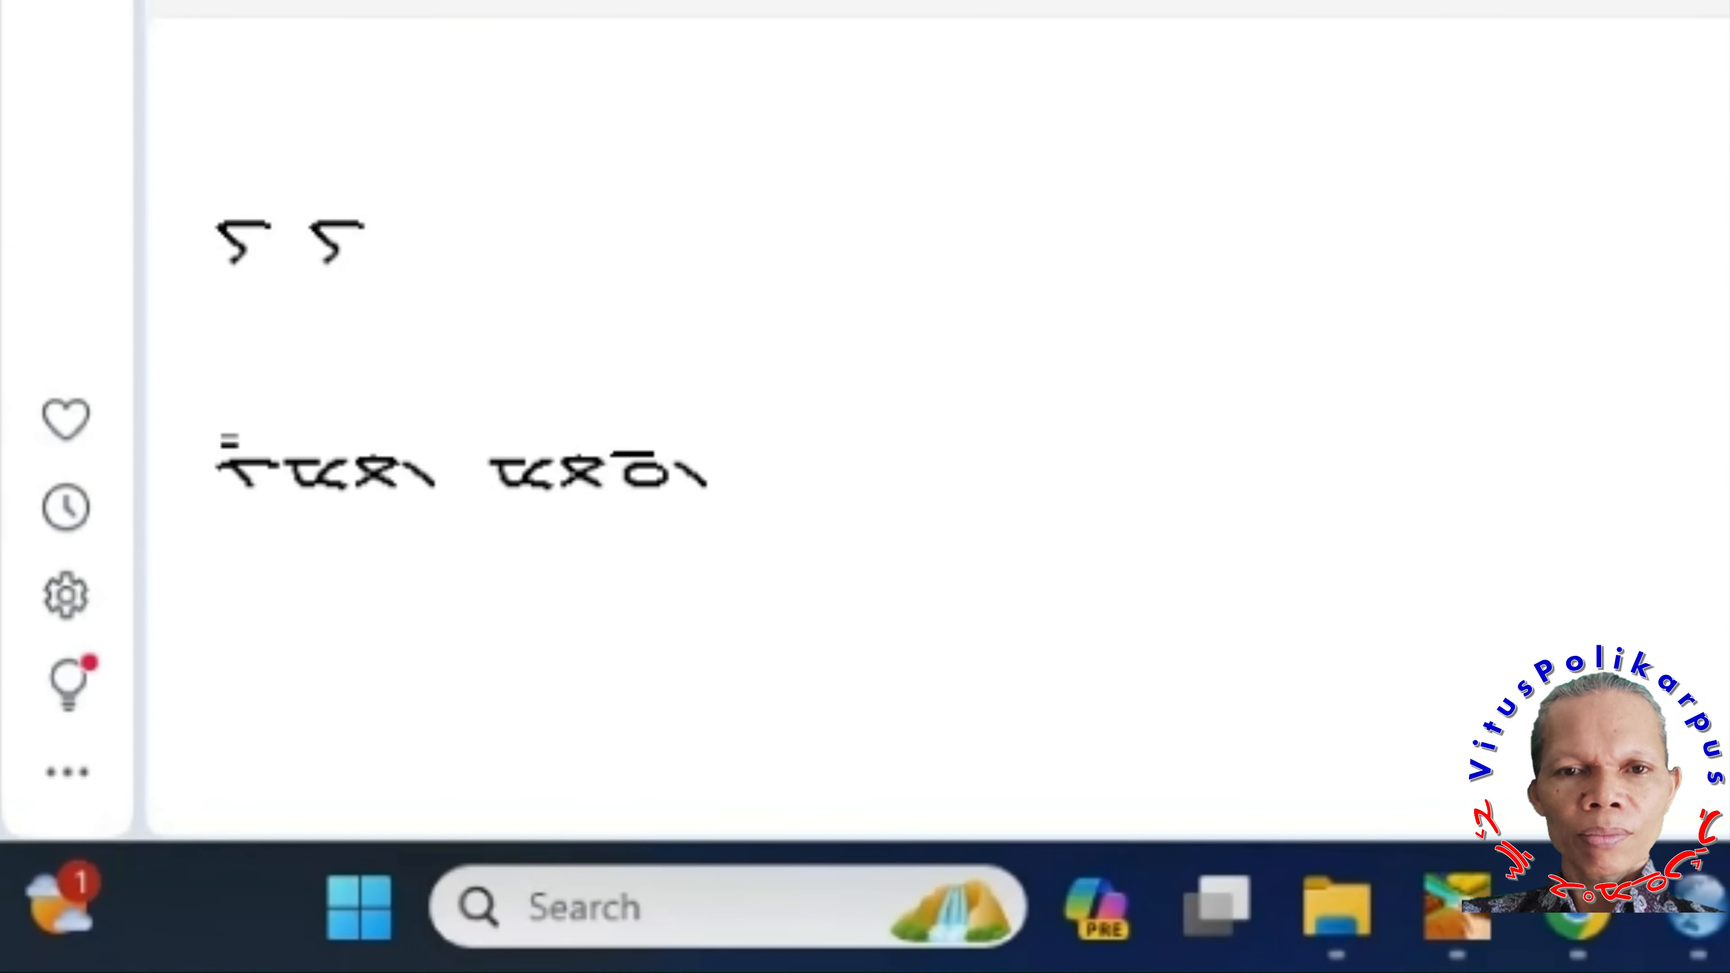
left_click(1417, 267)
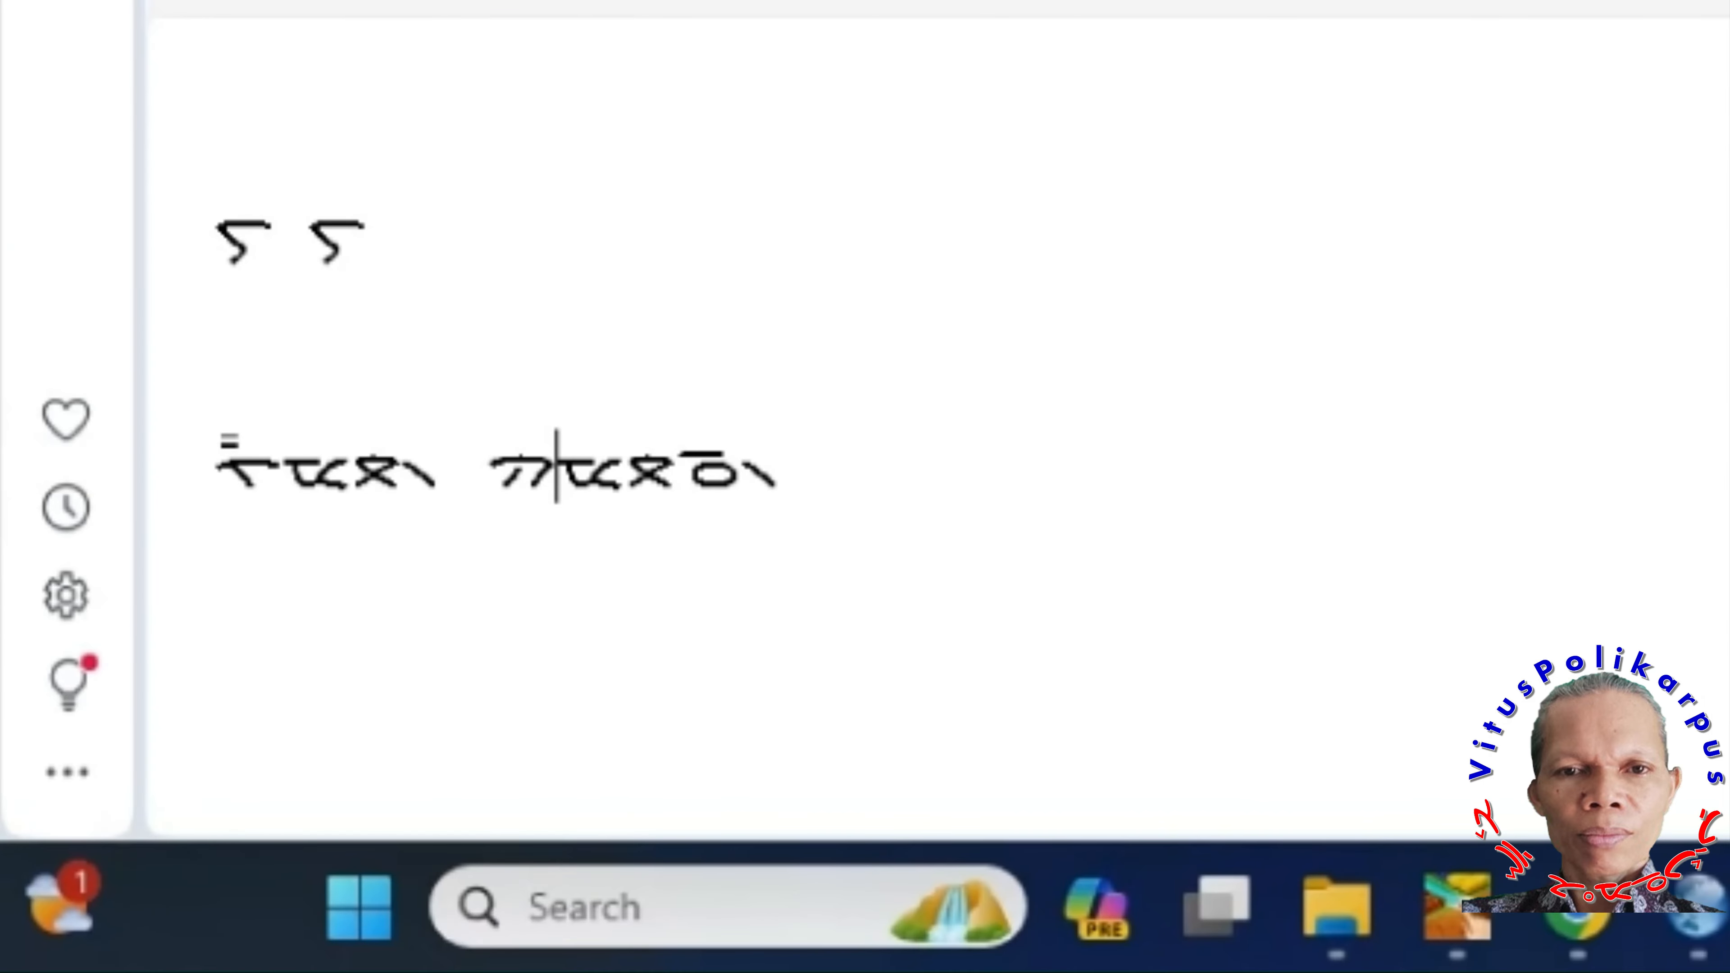
type("ᯧ")
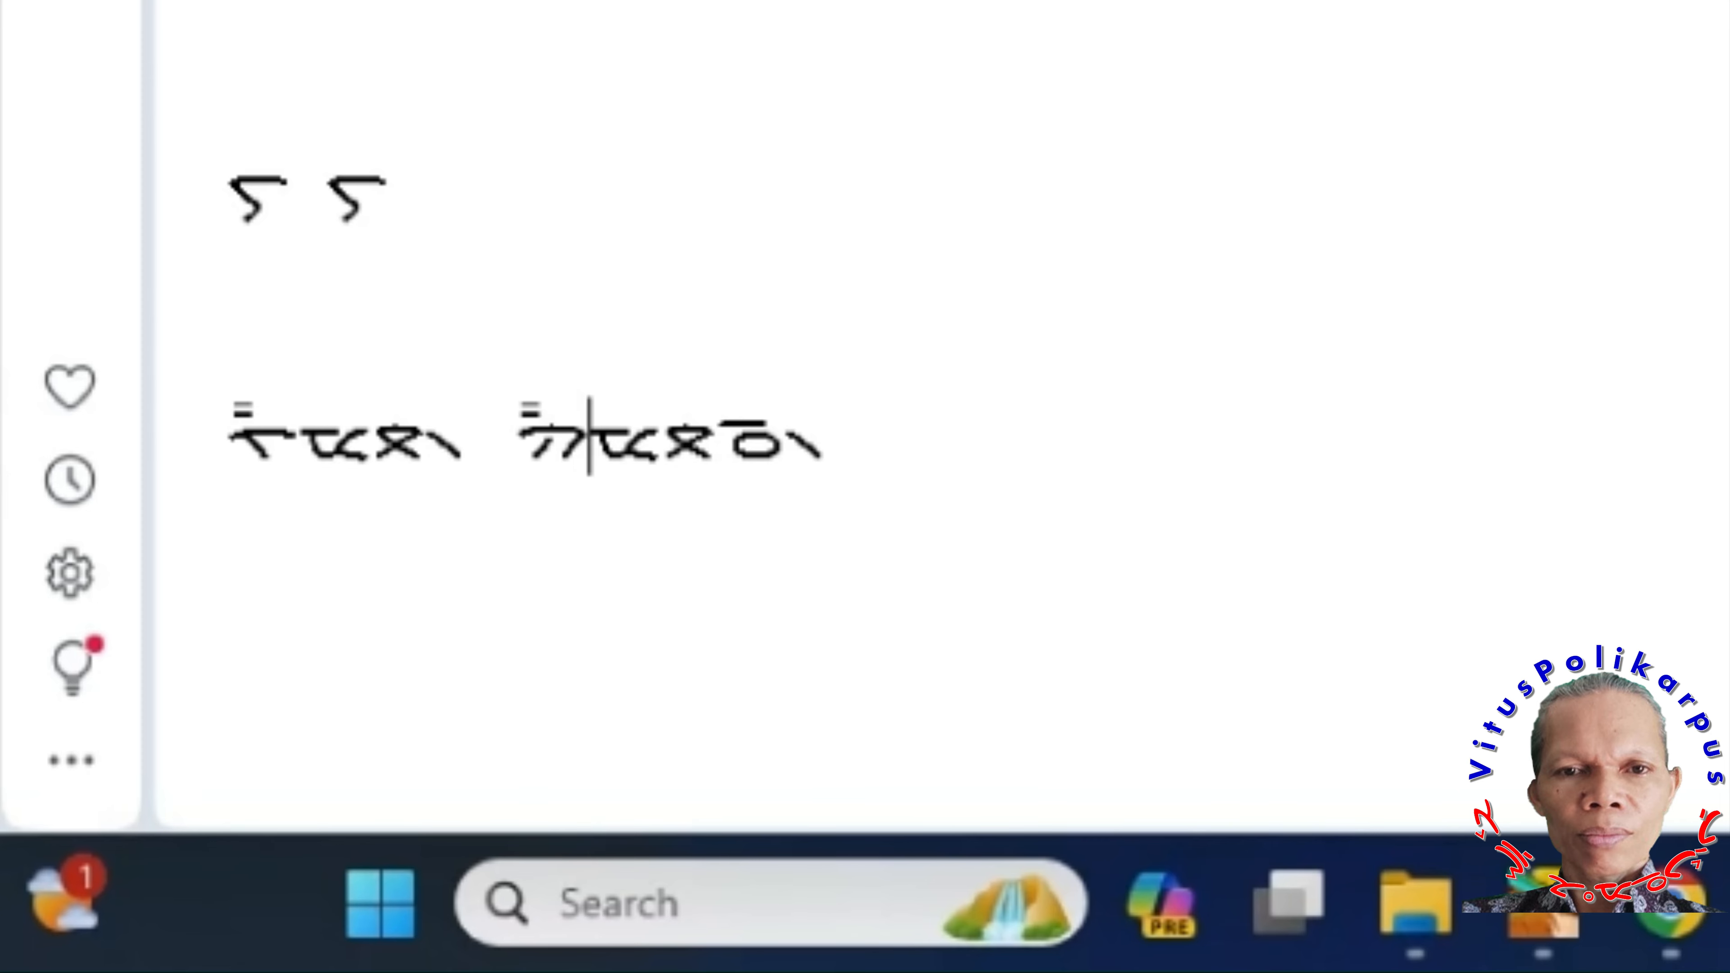
left_click(1585, 187)
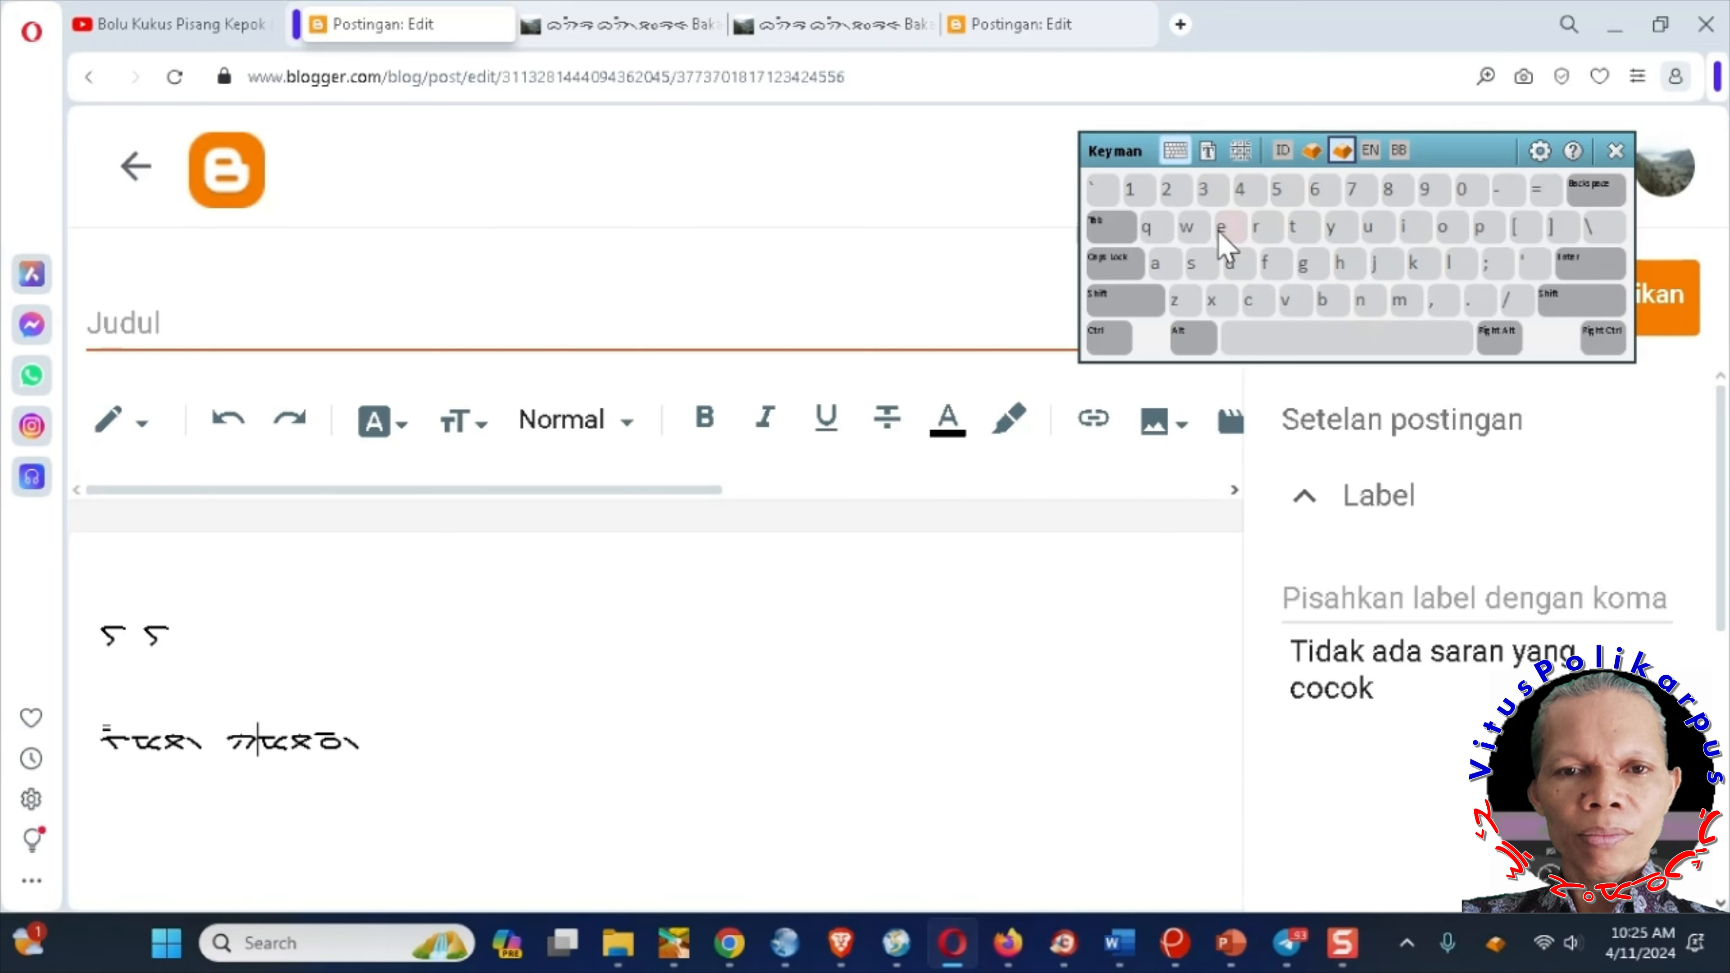
left_click(1220, 231)
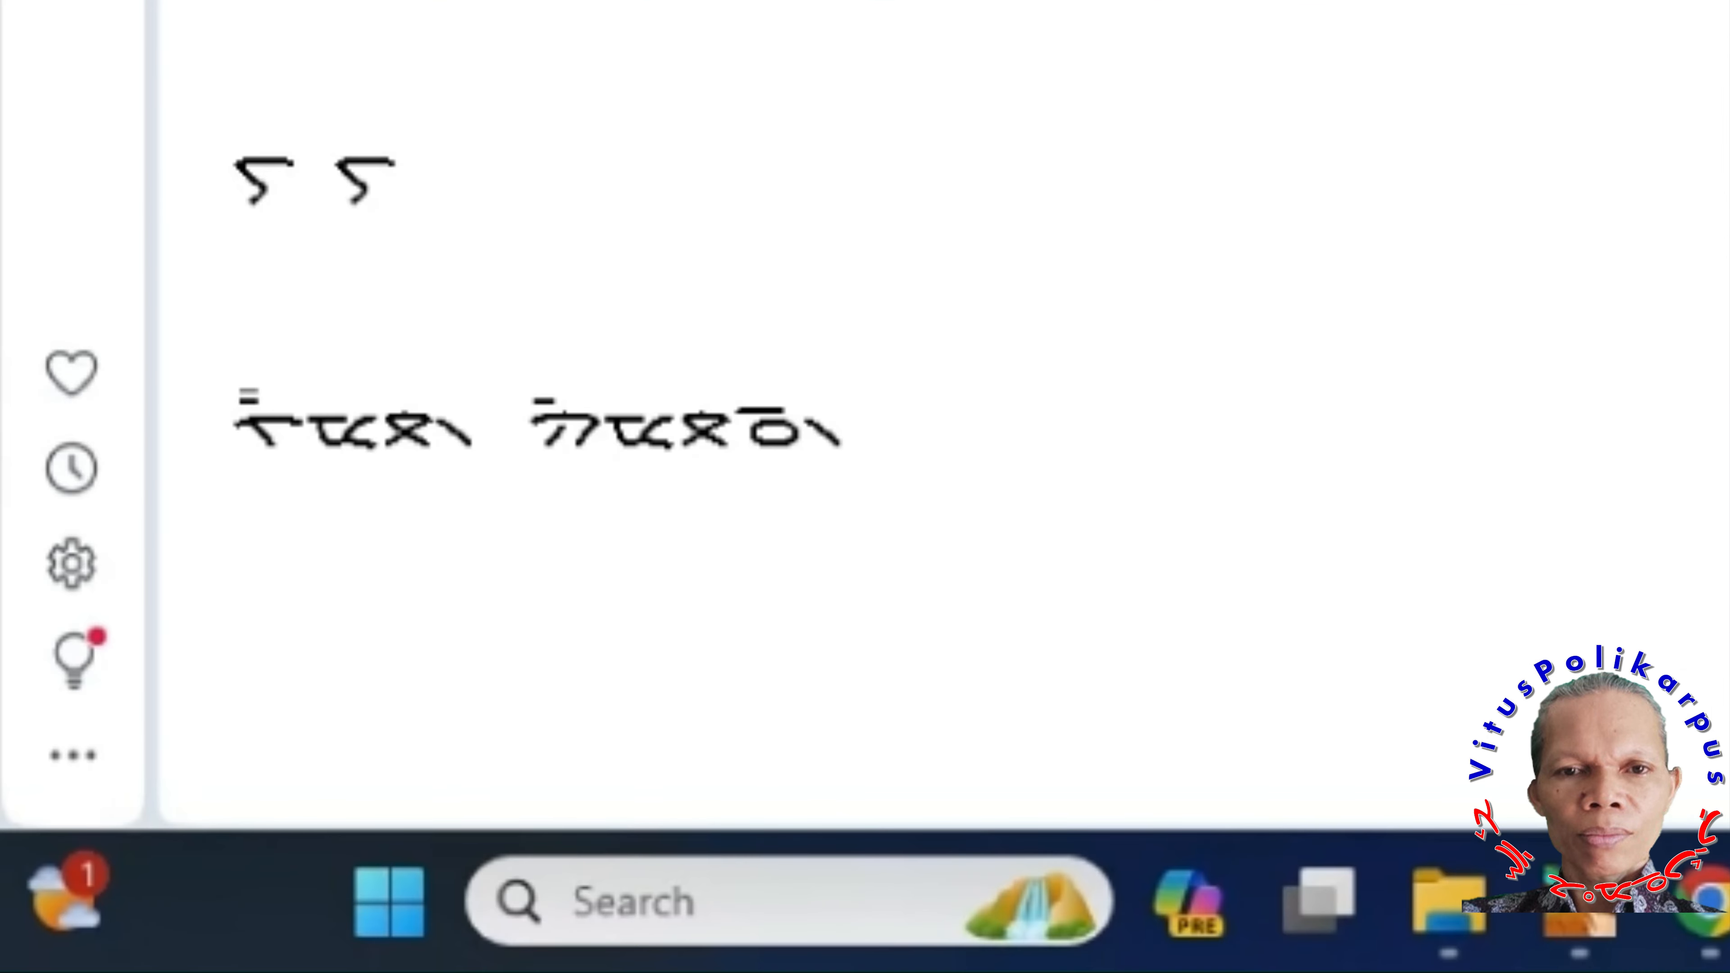
type("ᯨ")
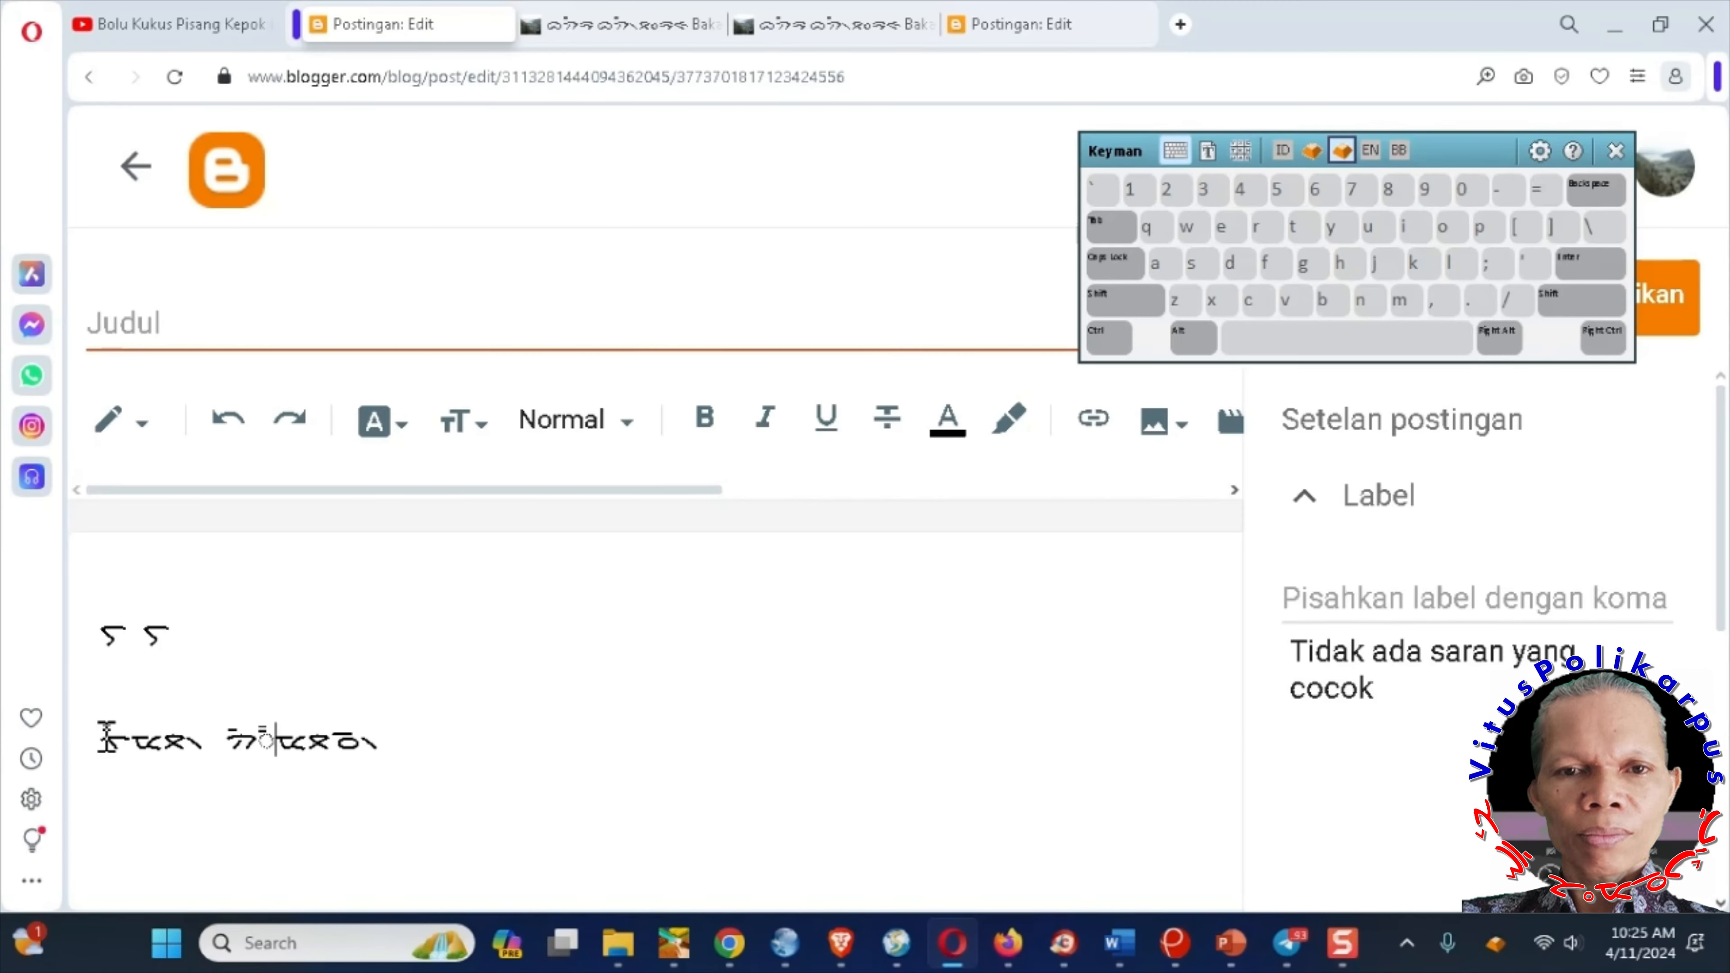
- Copy the edited Batak line, switch to Word and paste it two lines below the last Batak text
left_click_drag(105, 736, 379, 731)
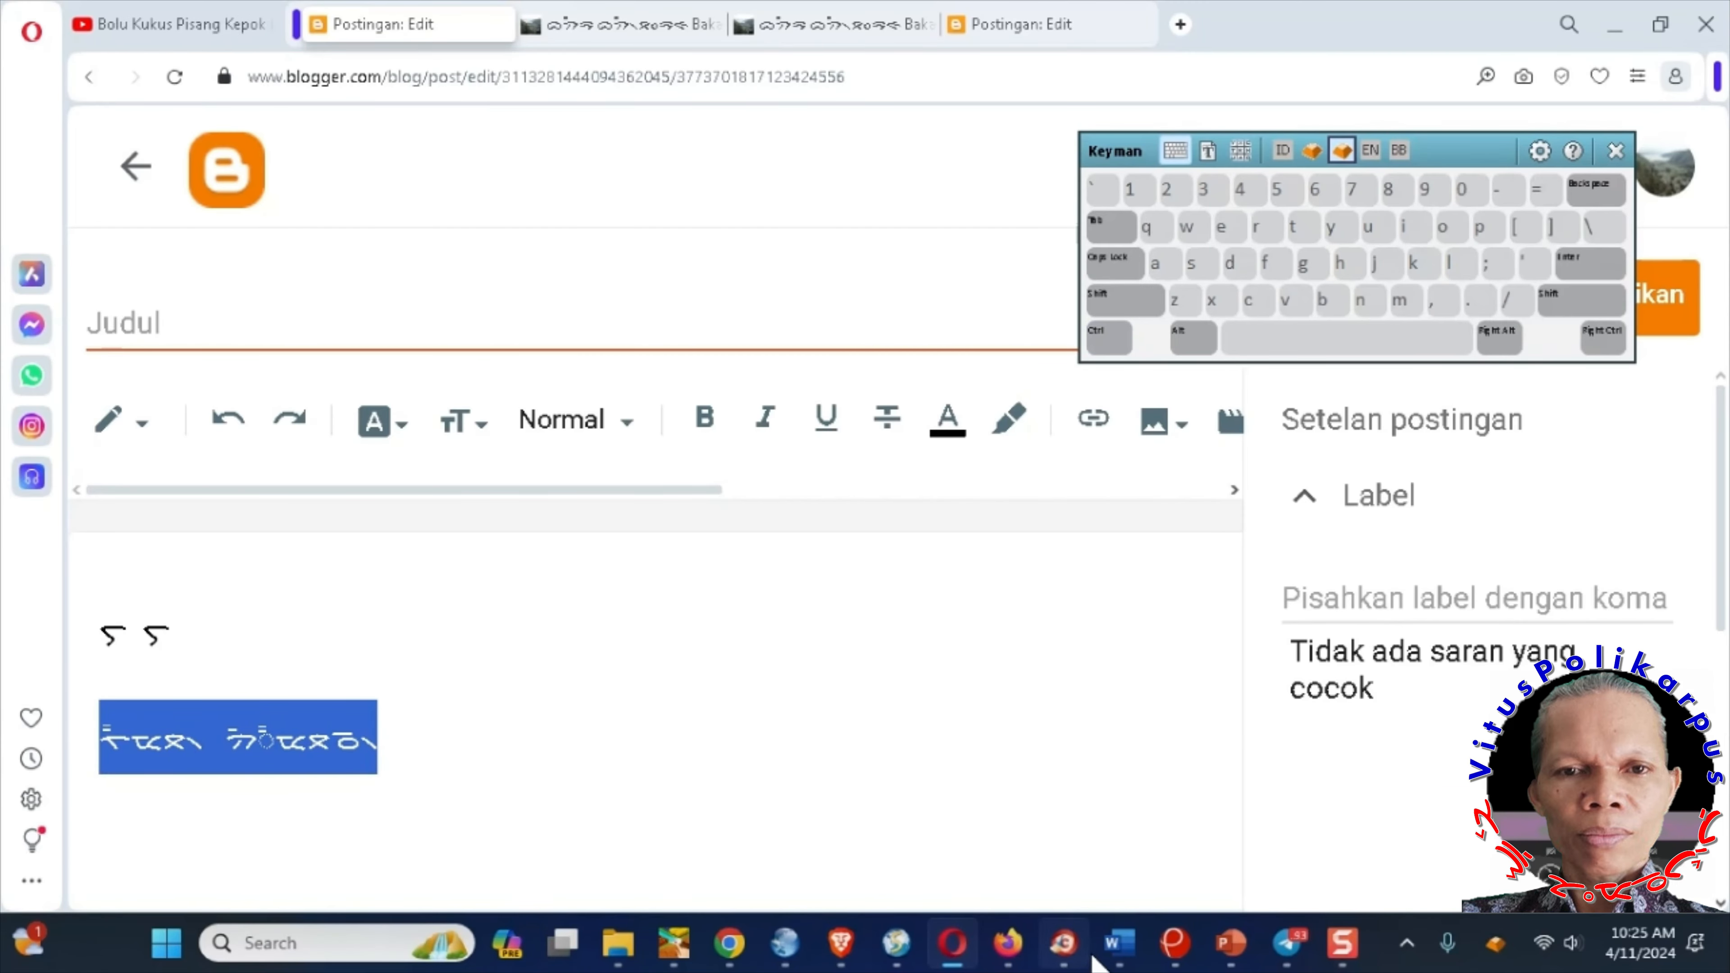
left_click(1119, 943)
left_click(1158, 860)
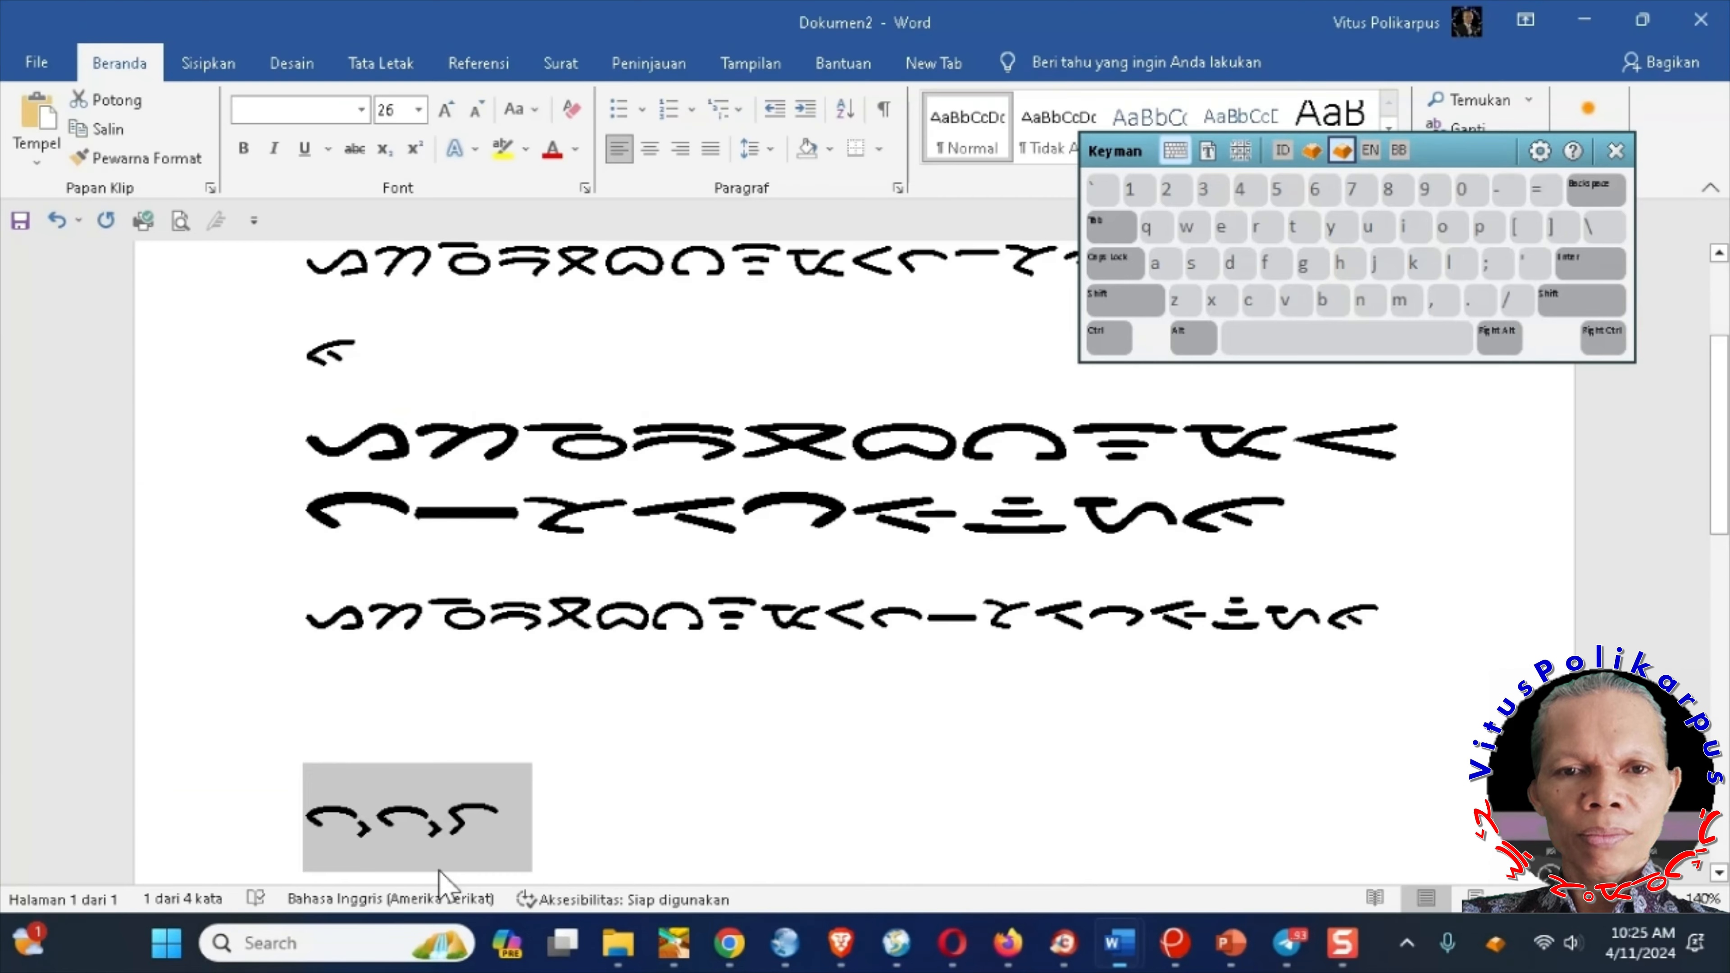
left_click(569, 824)
key("Return")
key("Return")
key("ctrl+v")
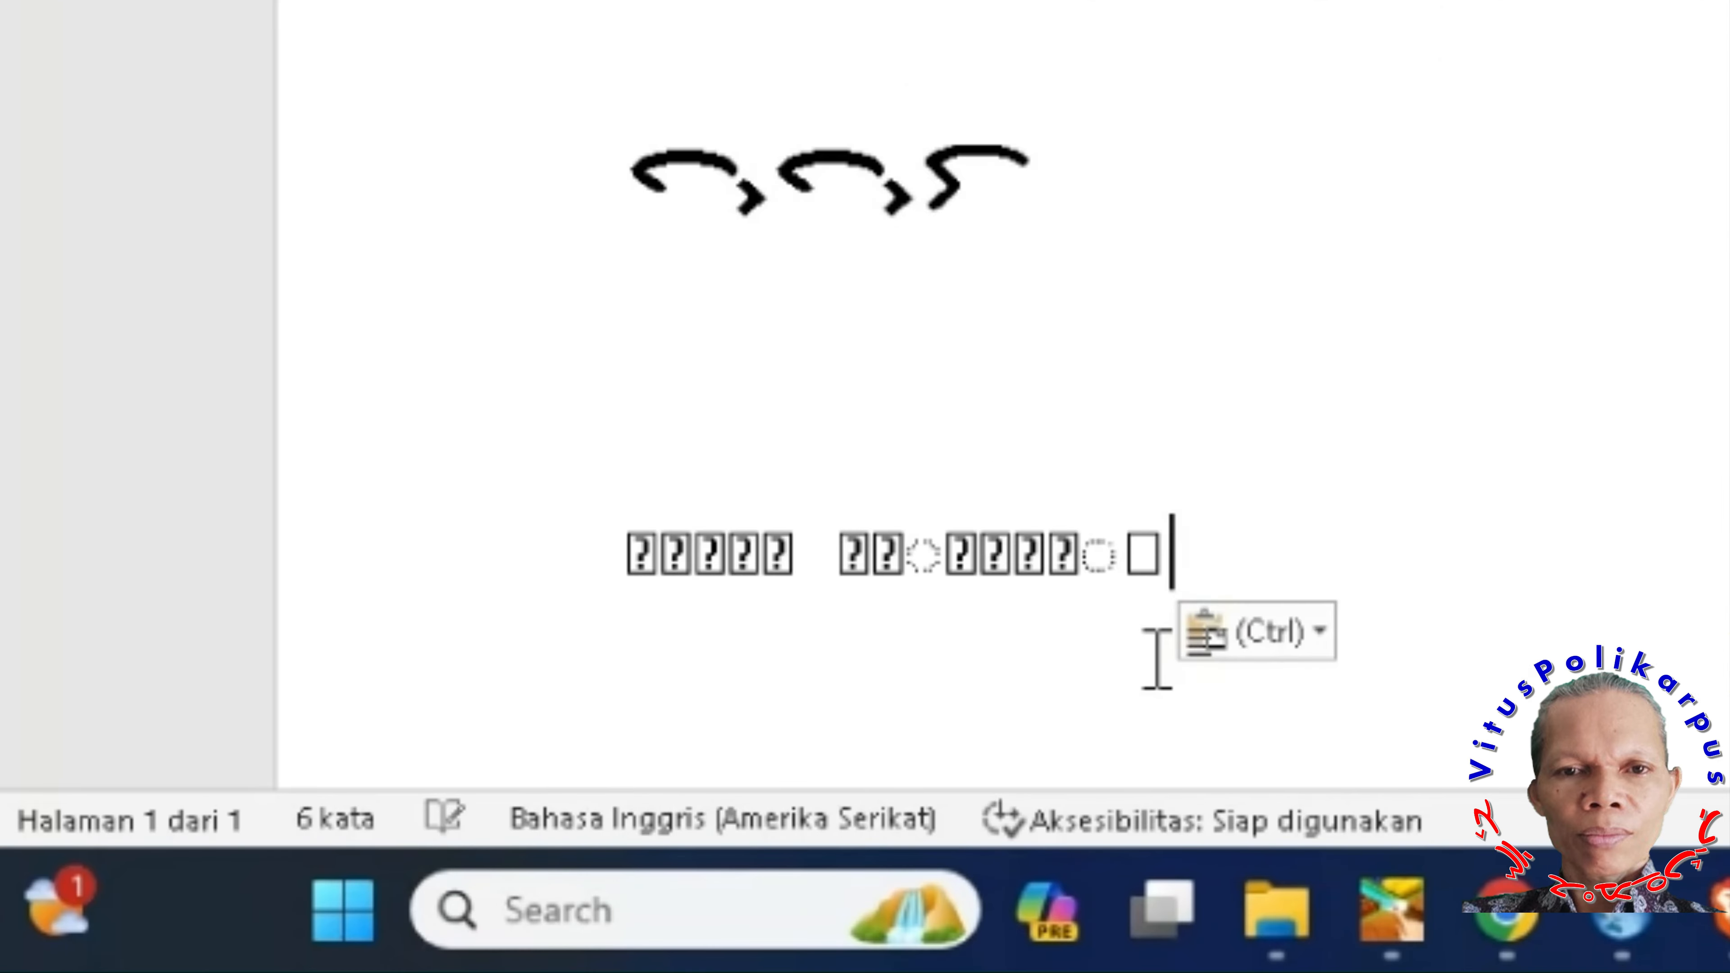
- Set the pasted text's font to Toba, and highlight the second word's first syllable to examine how its marks render
left_click_drag(1219, 538, 502, 541)
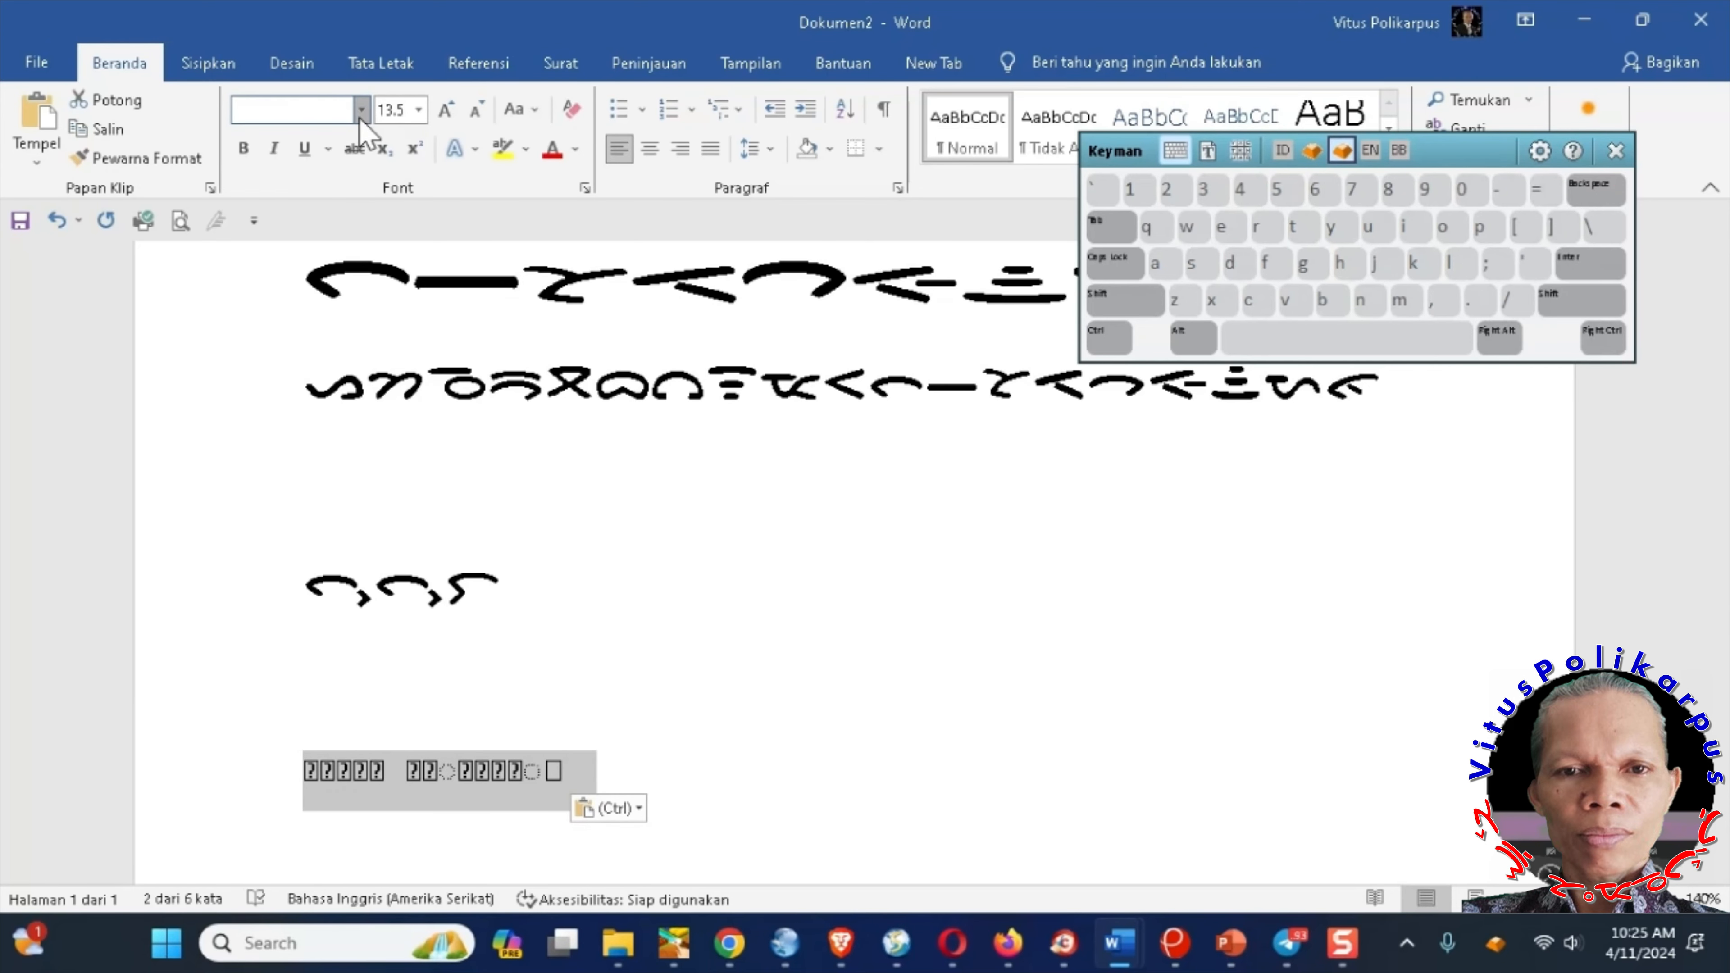
left_click(362, 110)
left_click(304, 293)
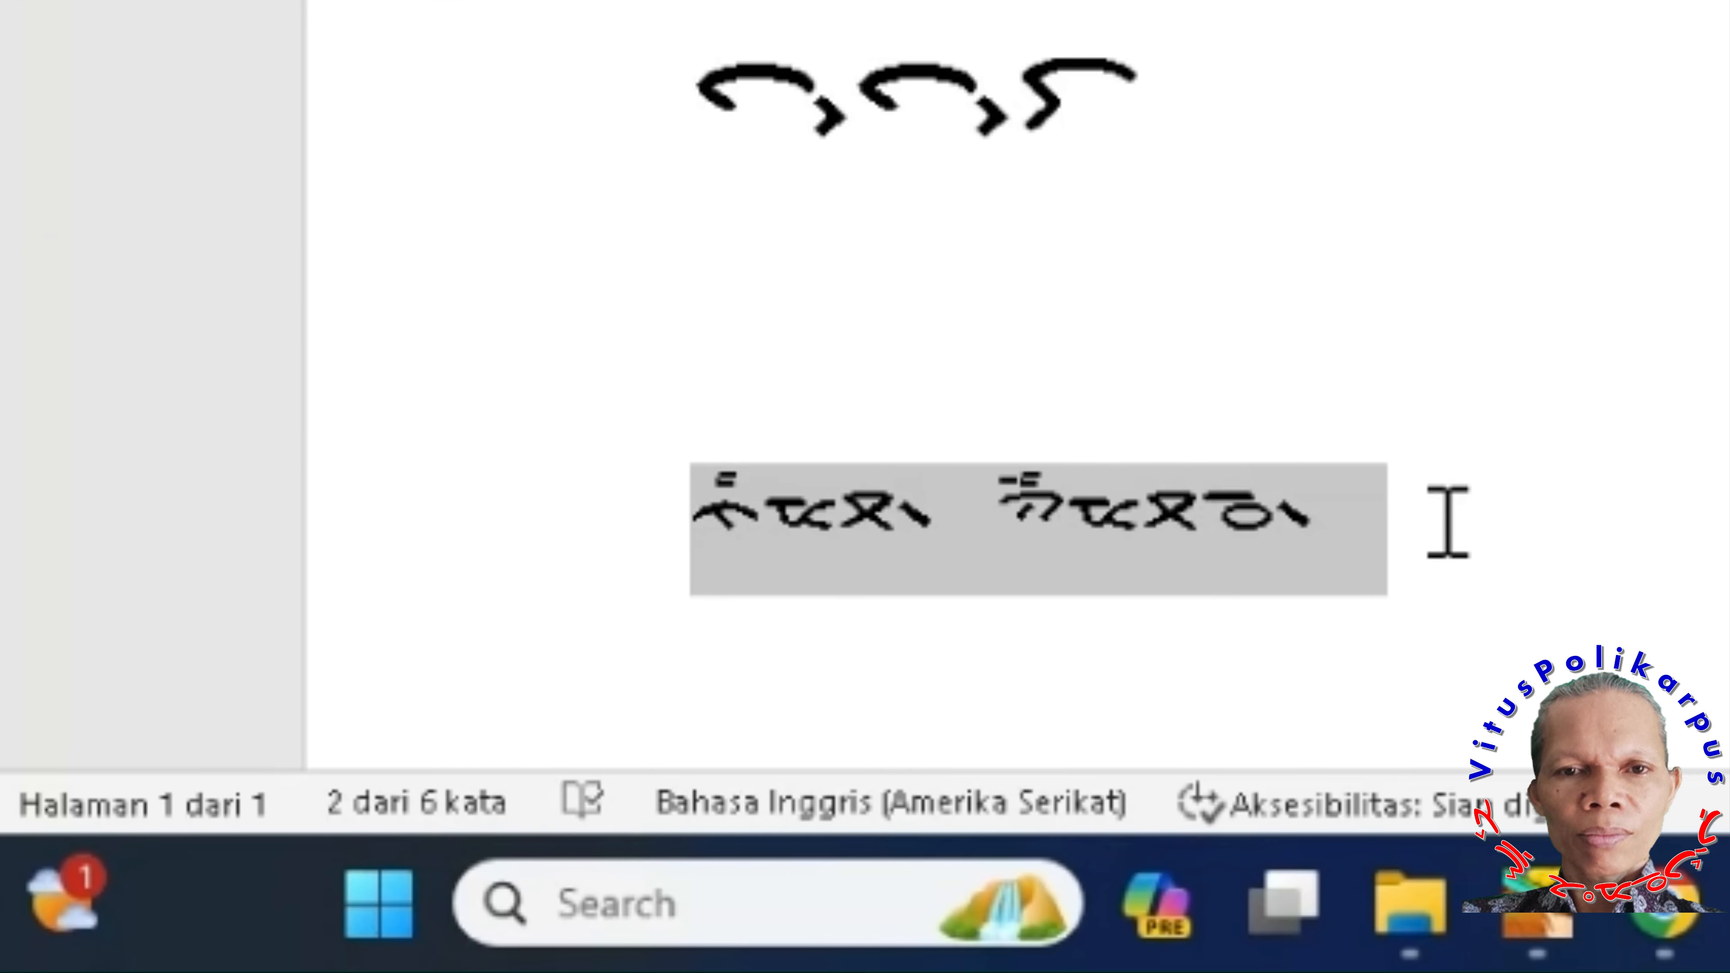
left_click(636, 772)
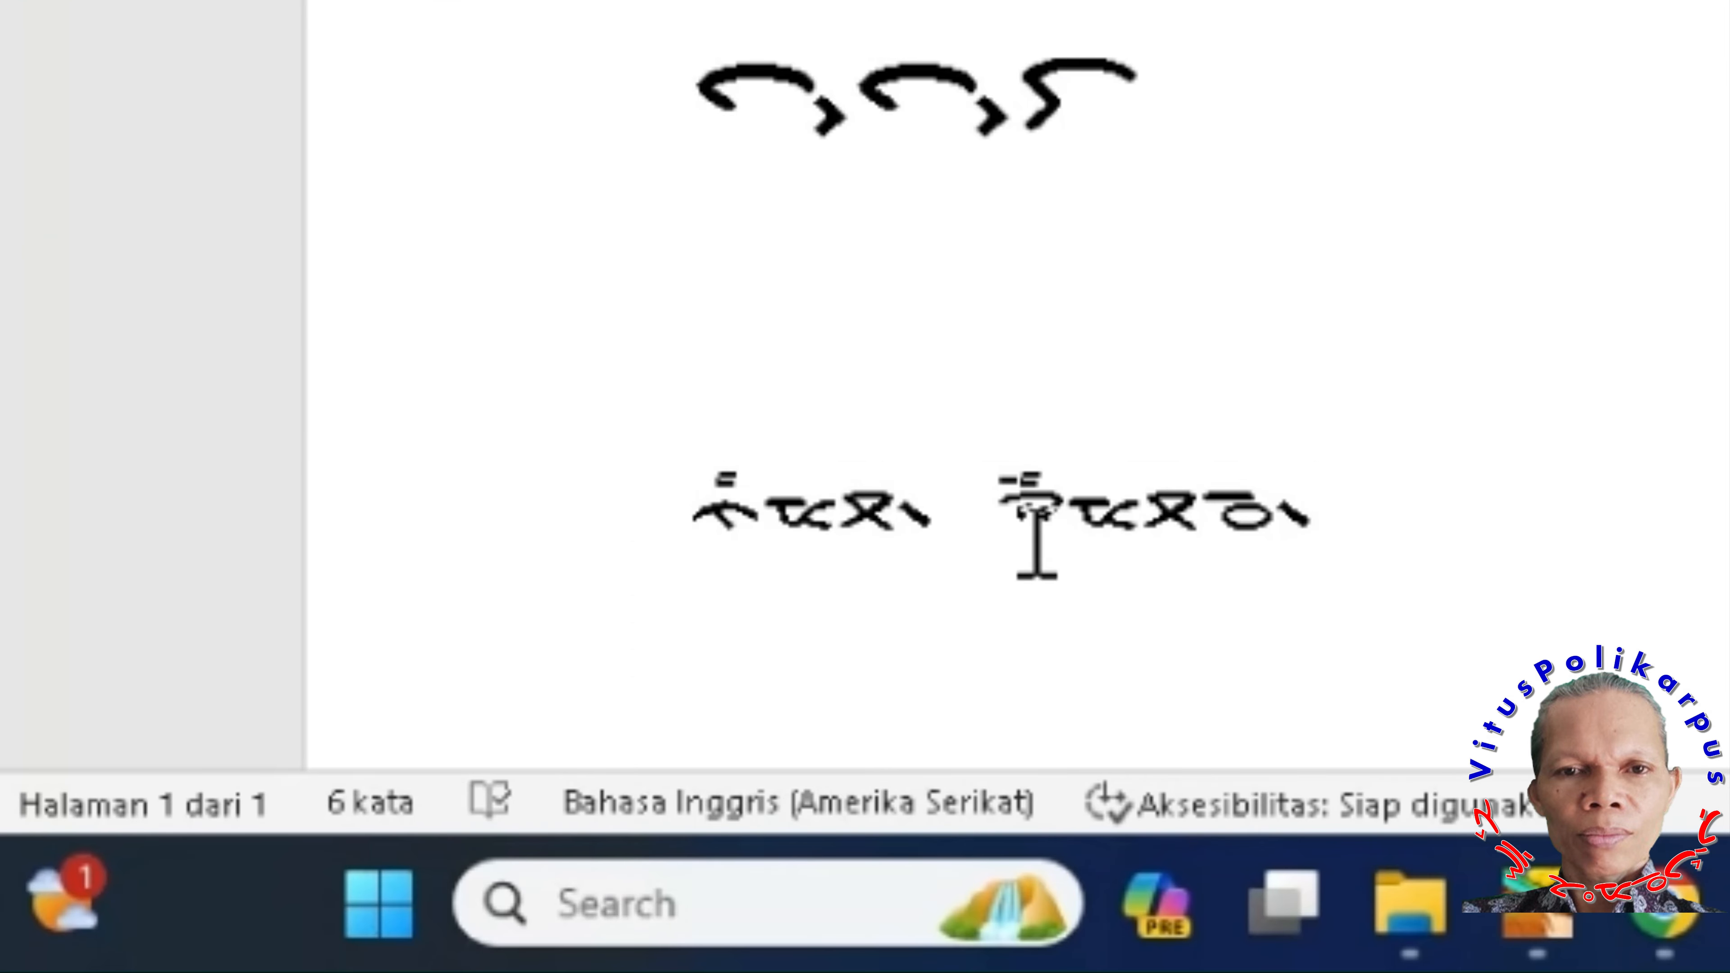
left_click_drag(1066, 508, 1005, 508)
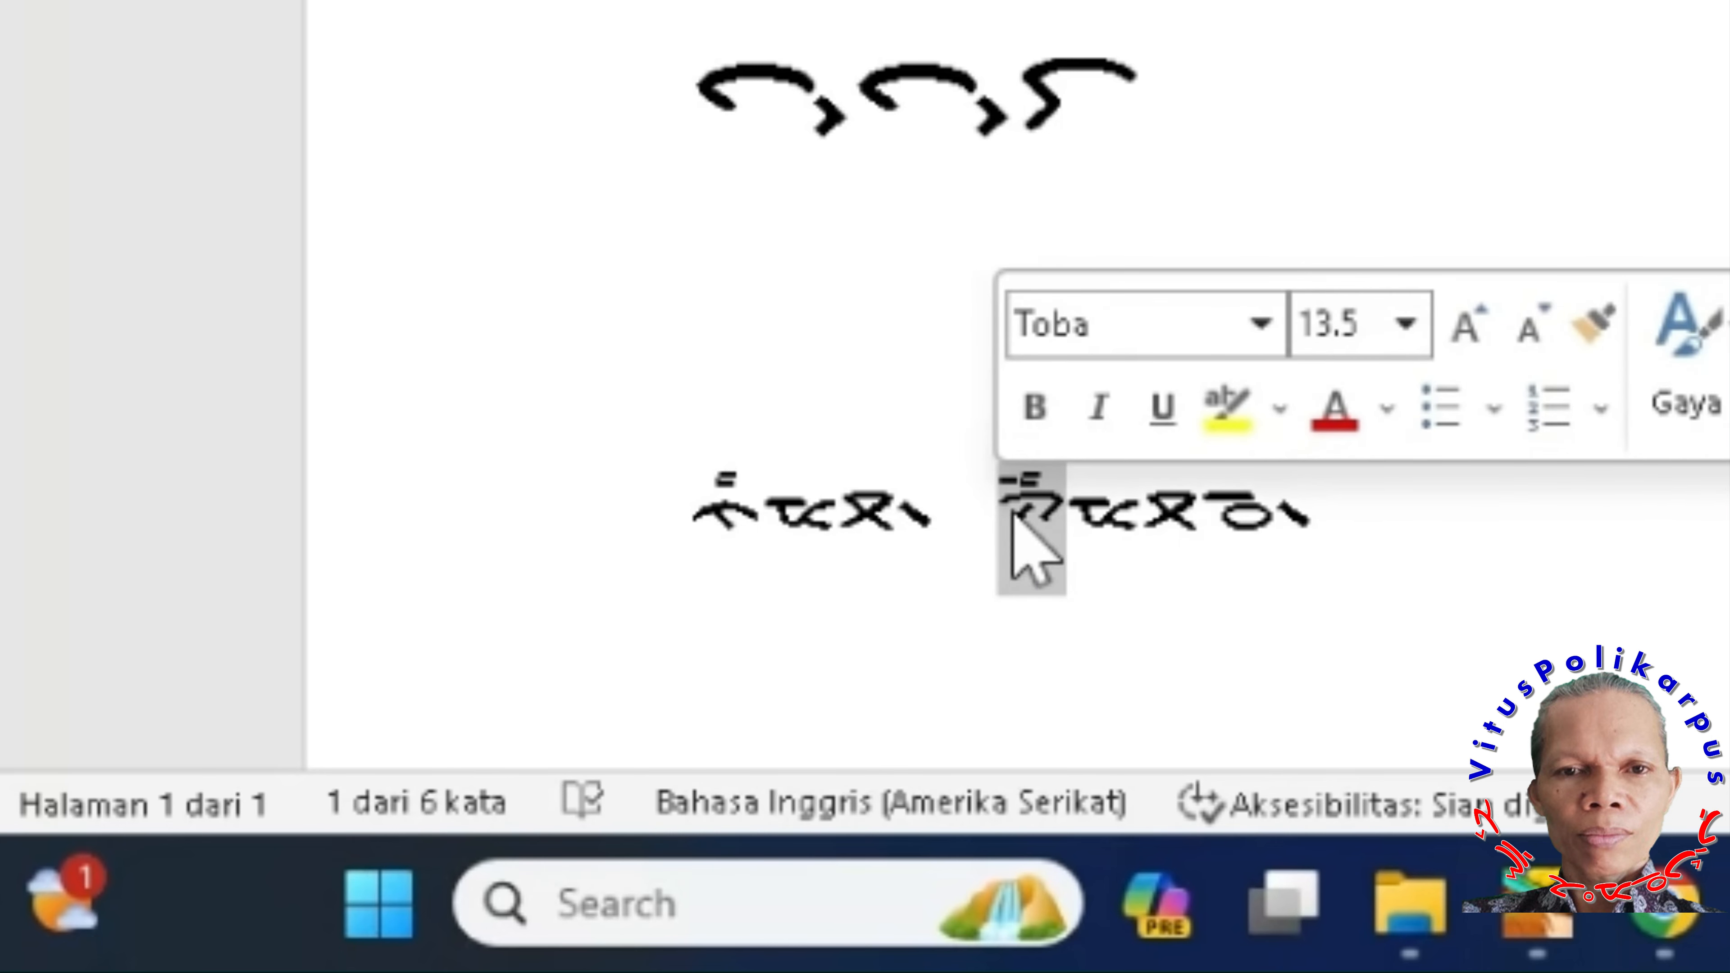
left_click(1556, 644)
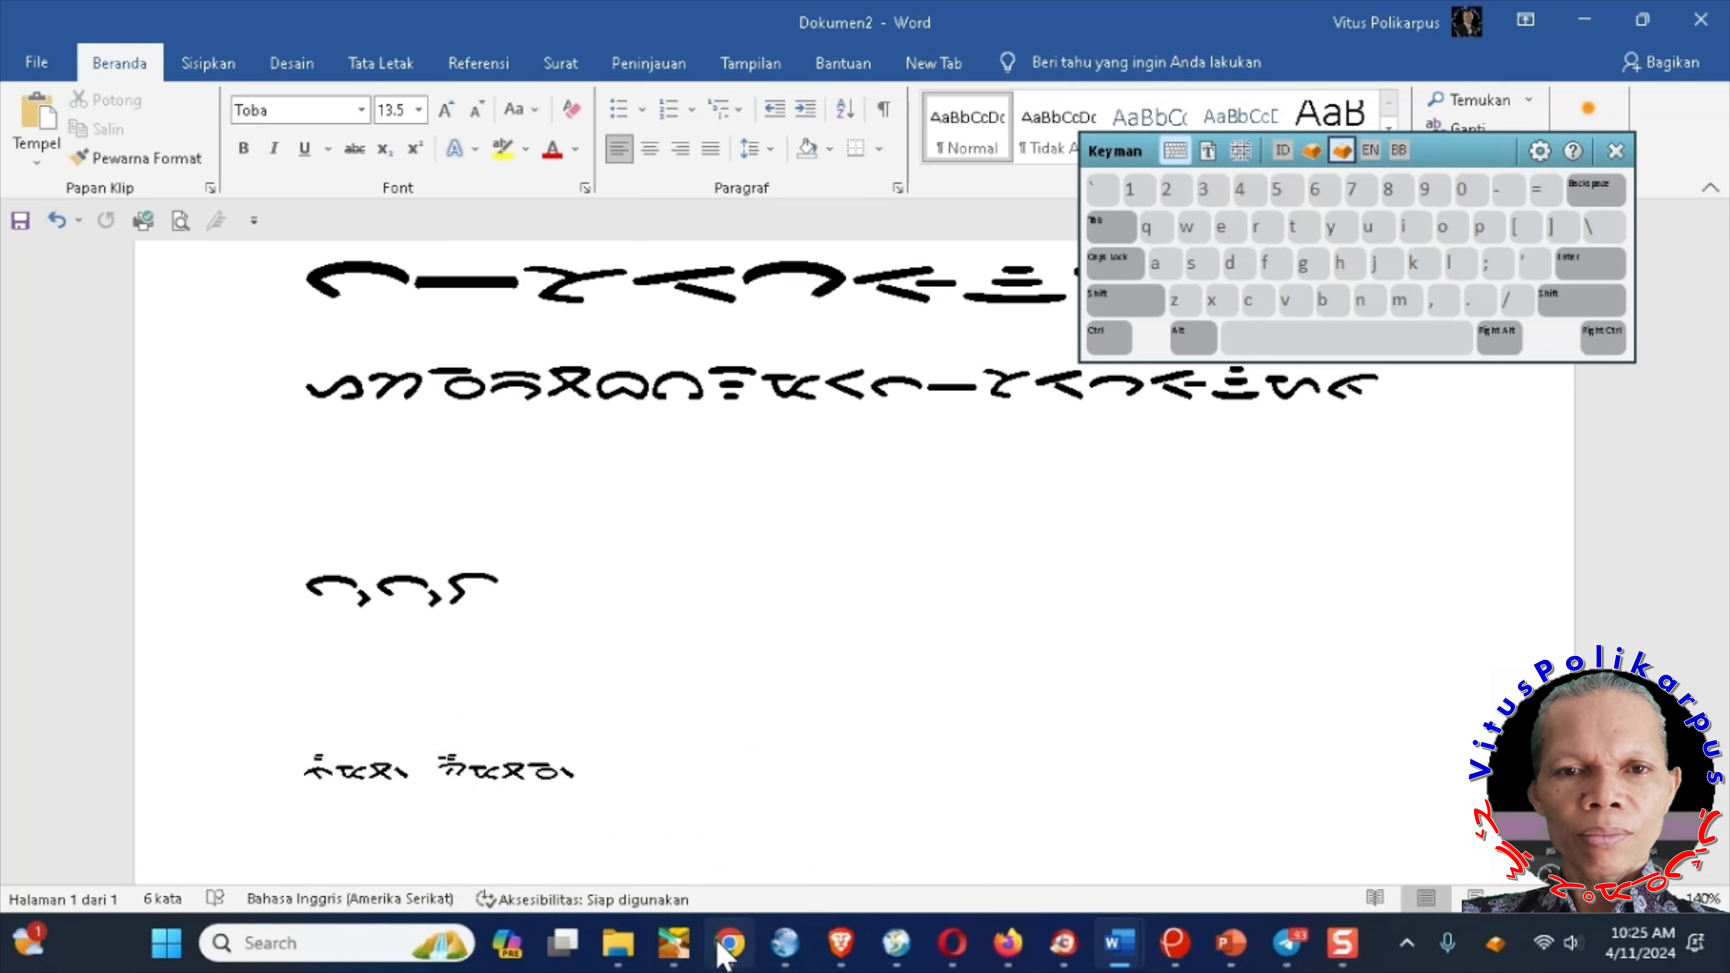
- Return to the Blogger draft by way of the transliterator and paste the copied Batak text on the blank line above the edited line
left_click(1663, 907)
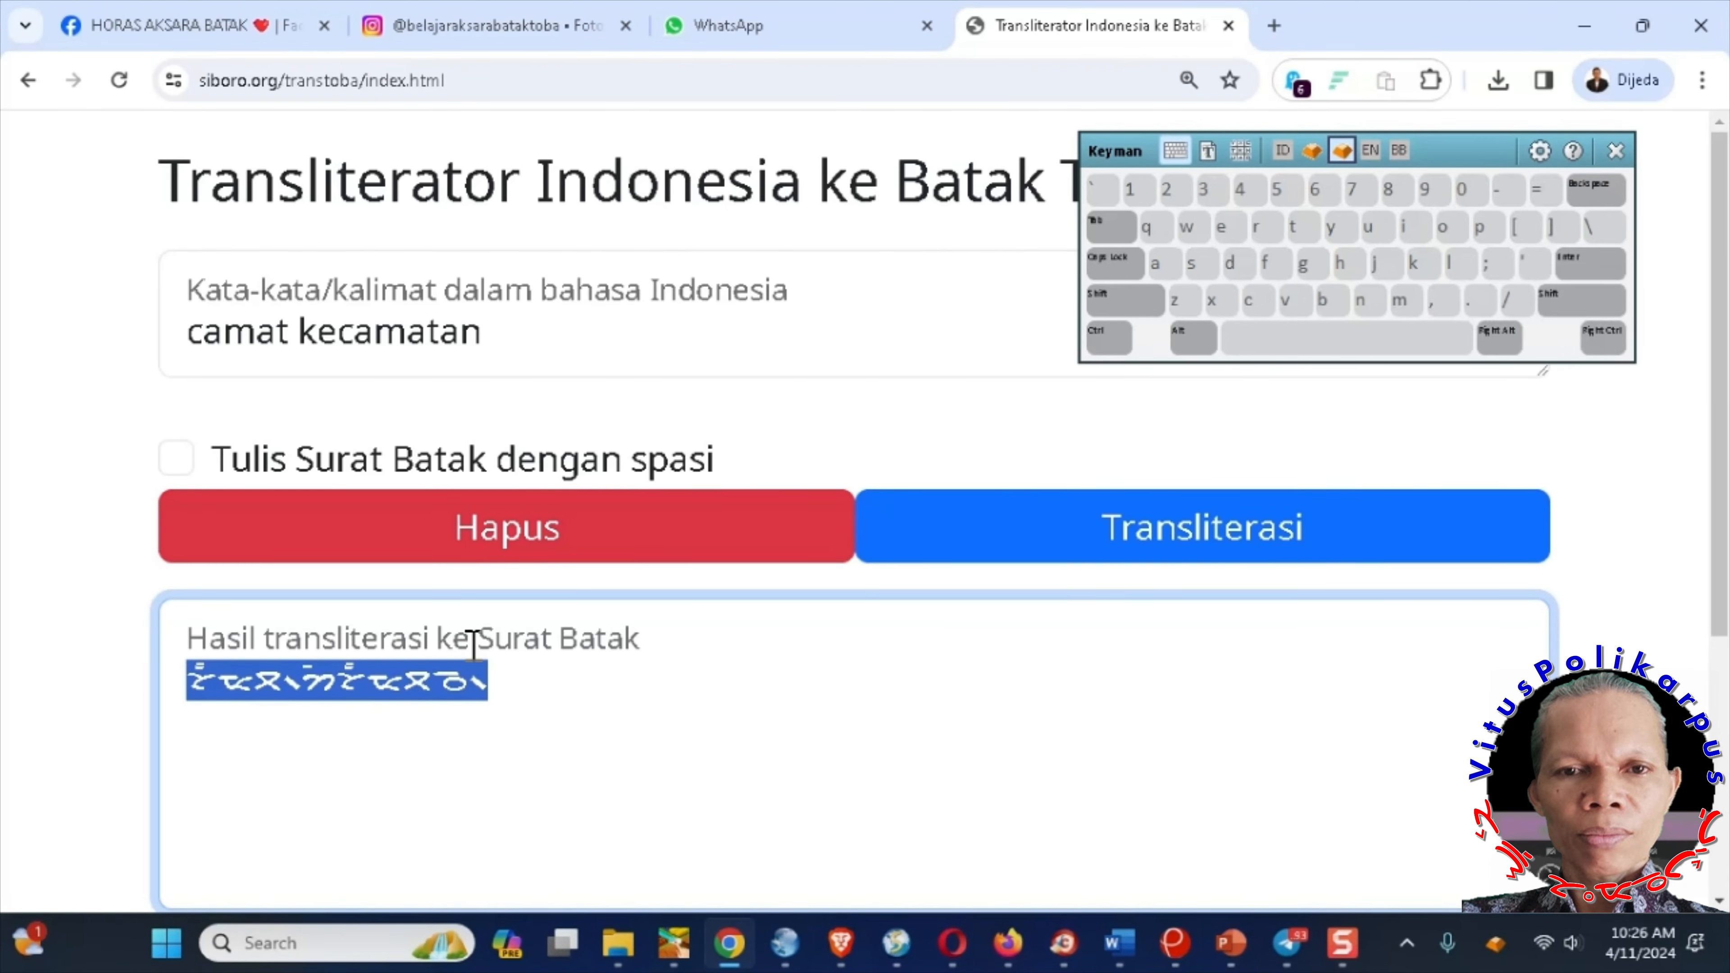
left_click(953, 942)
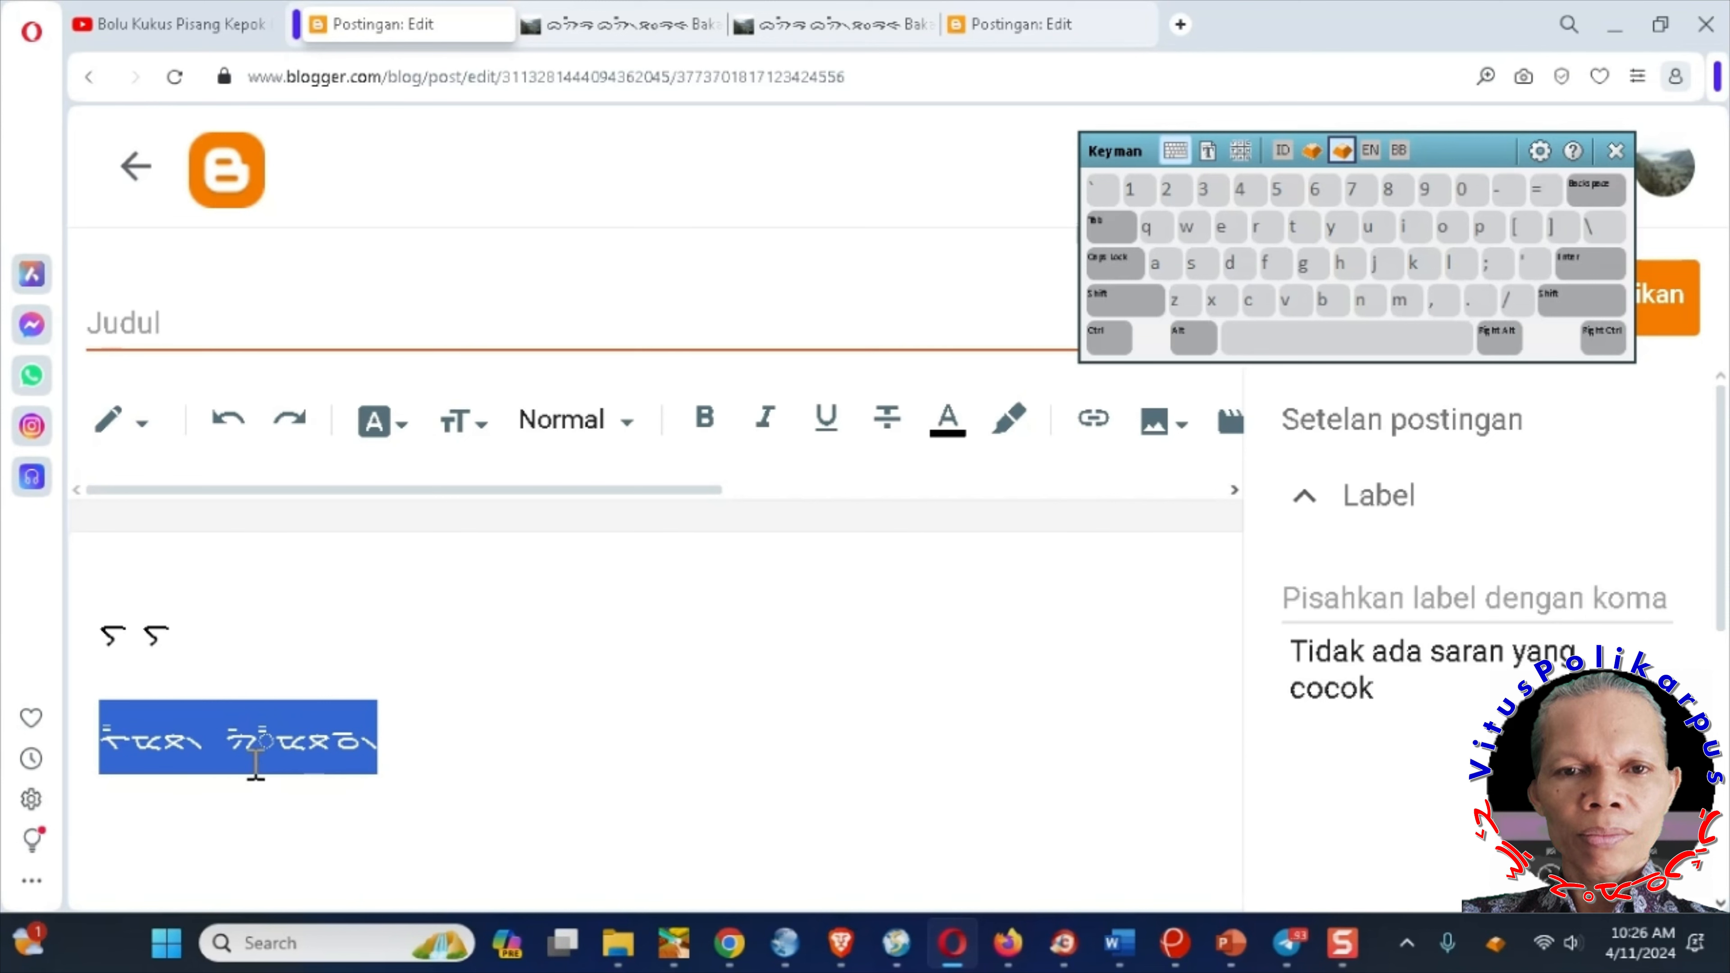
left_click(235, 698)
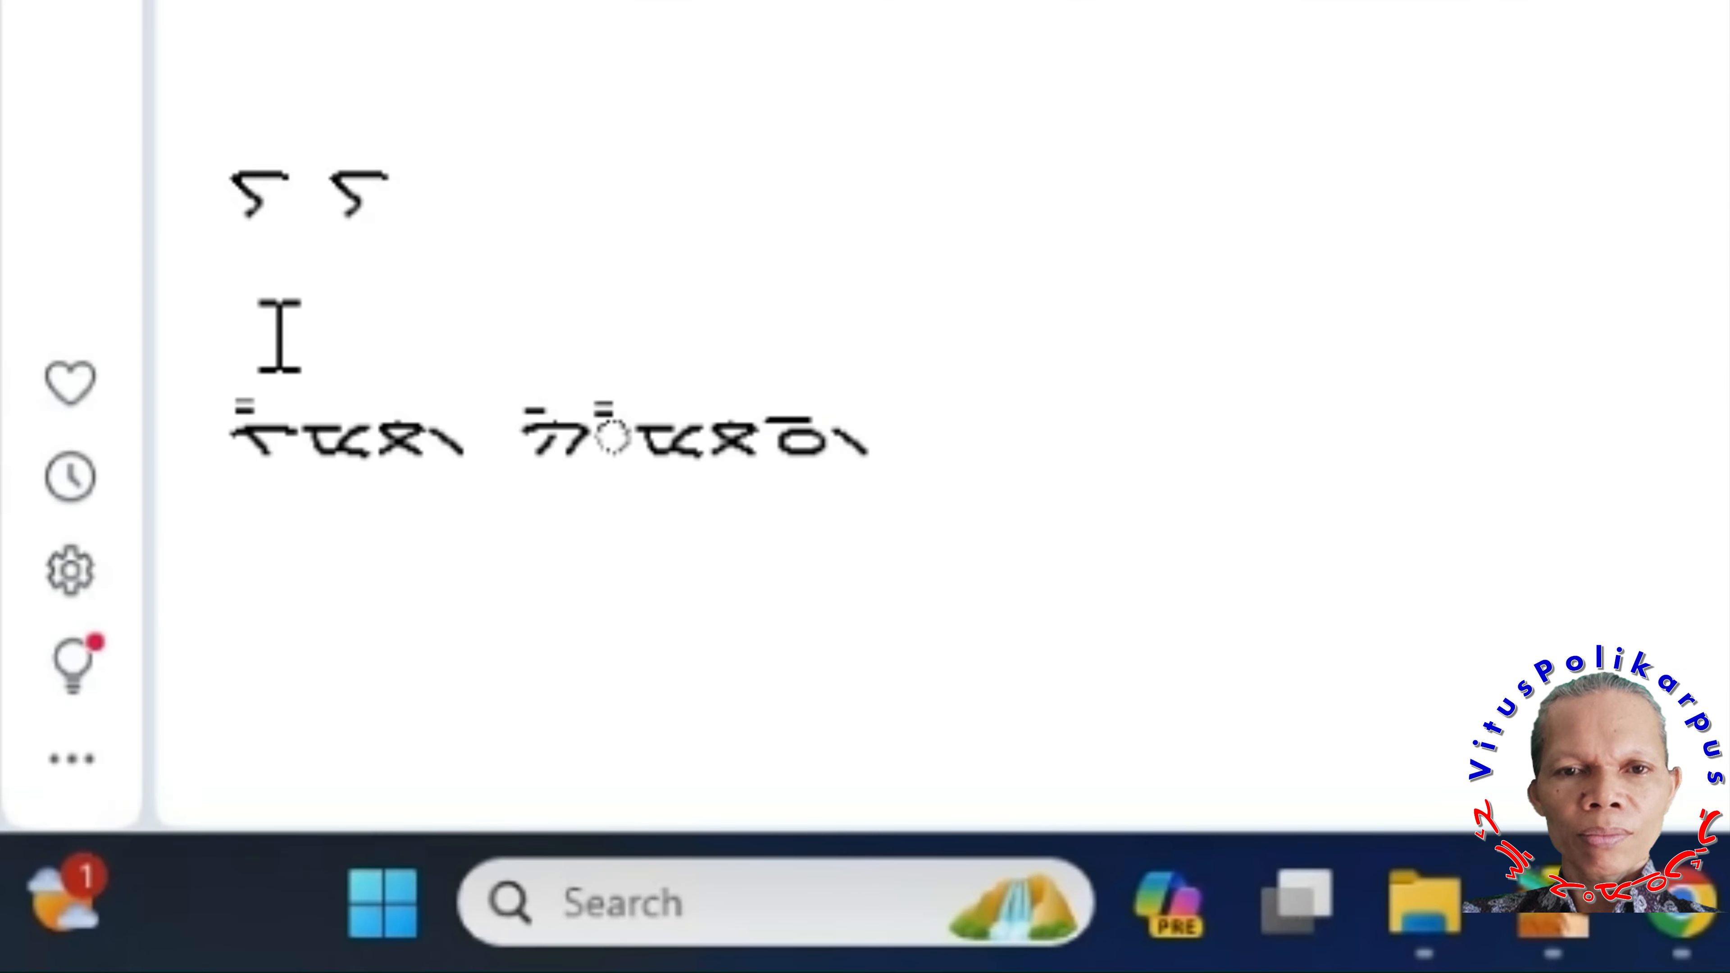
key("ctrl+v")
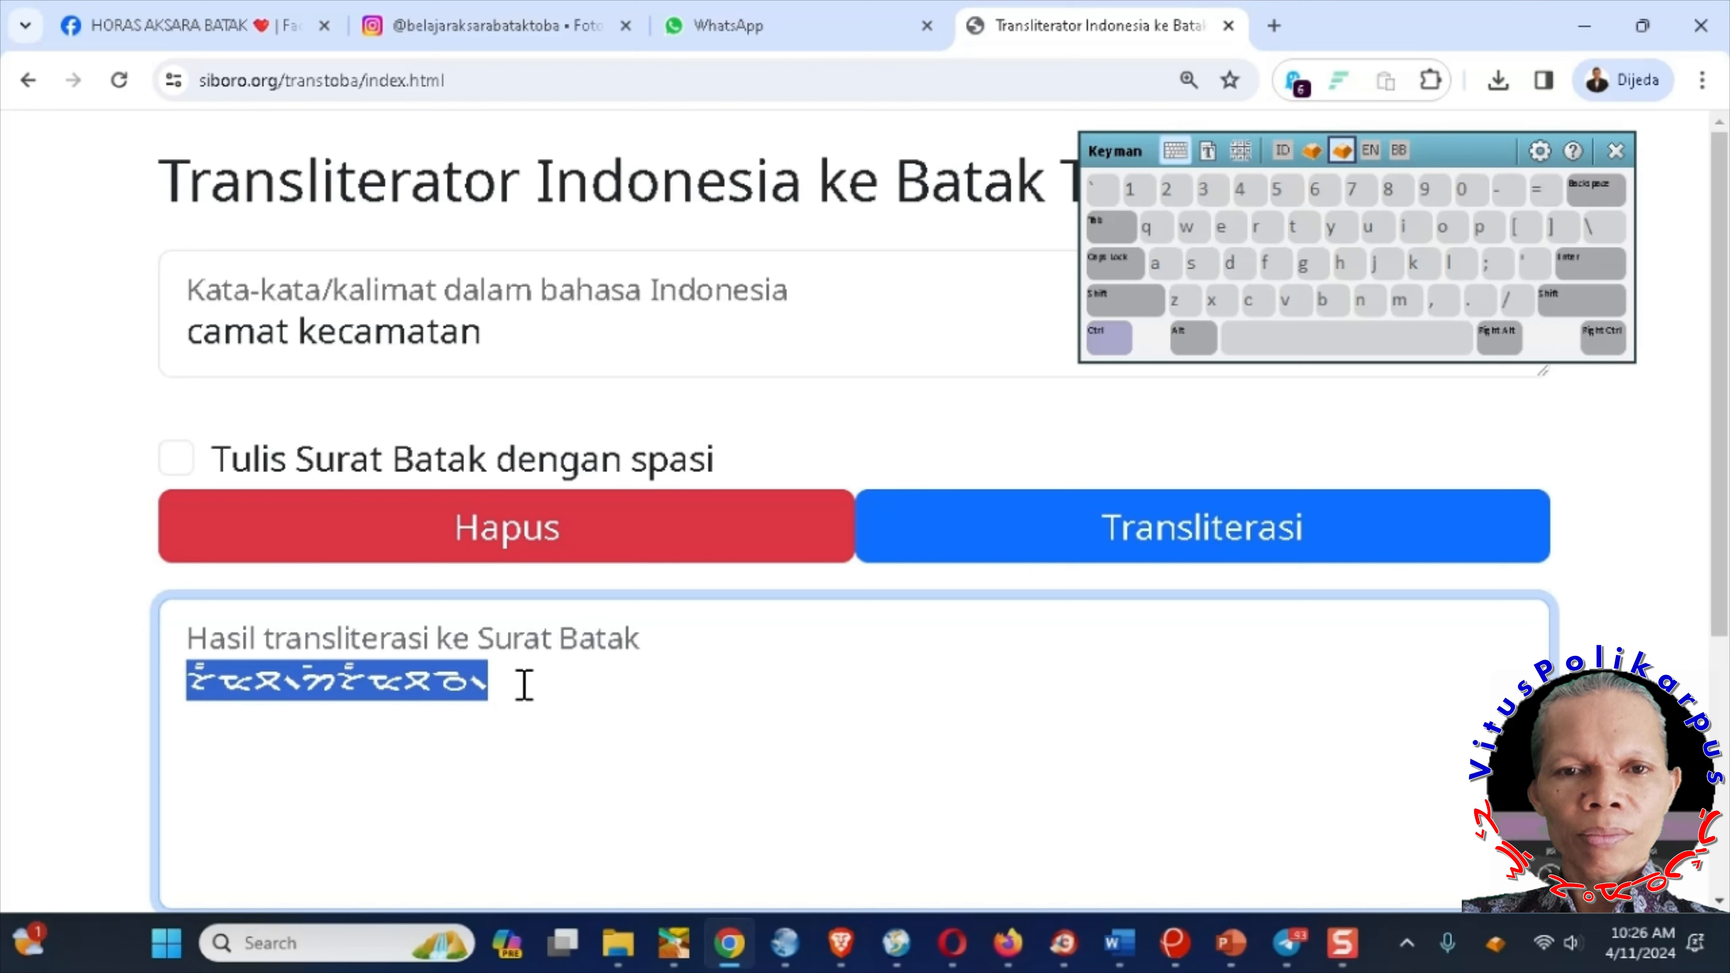
- Paste the transliterator's original Batak result into the Blogger draft on a new line between the two edited lines
left_click(953, 943)
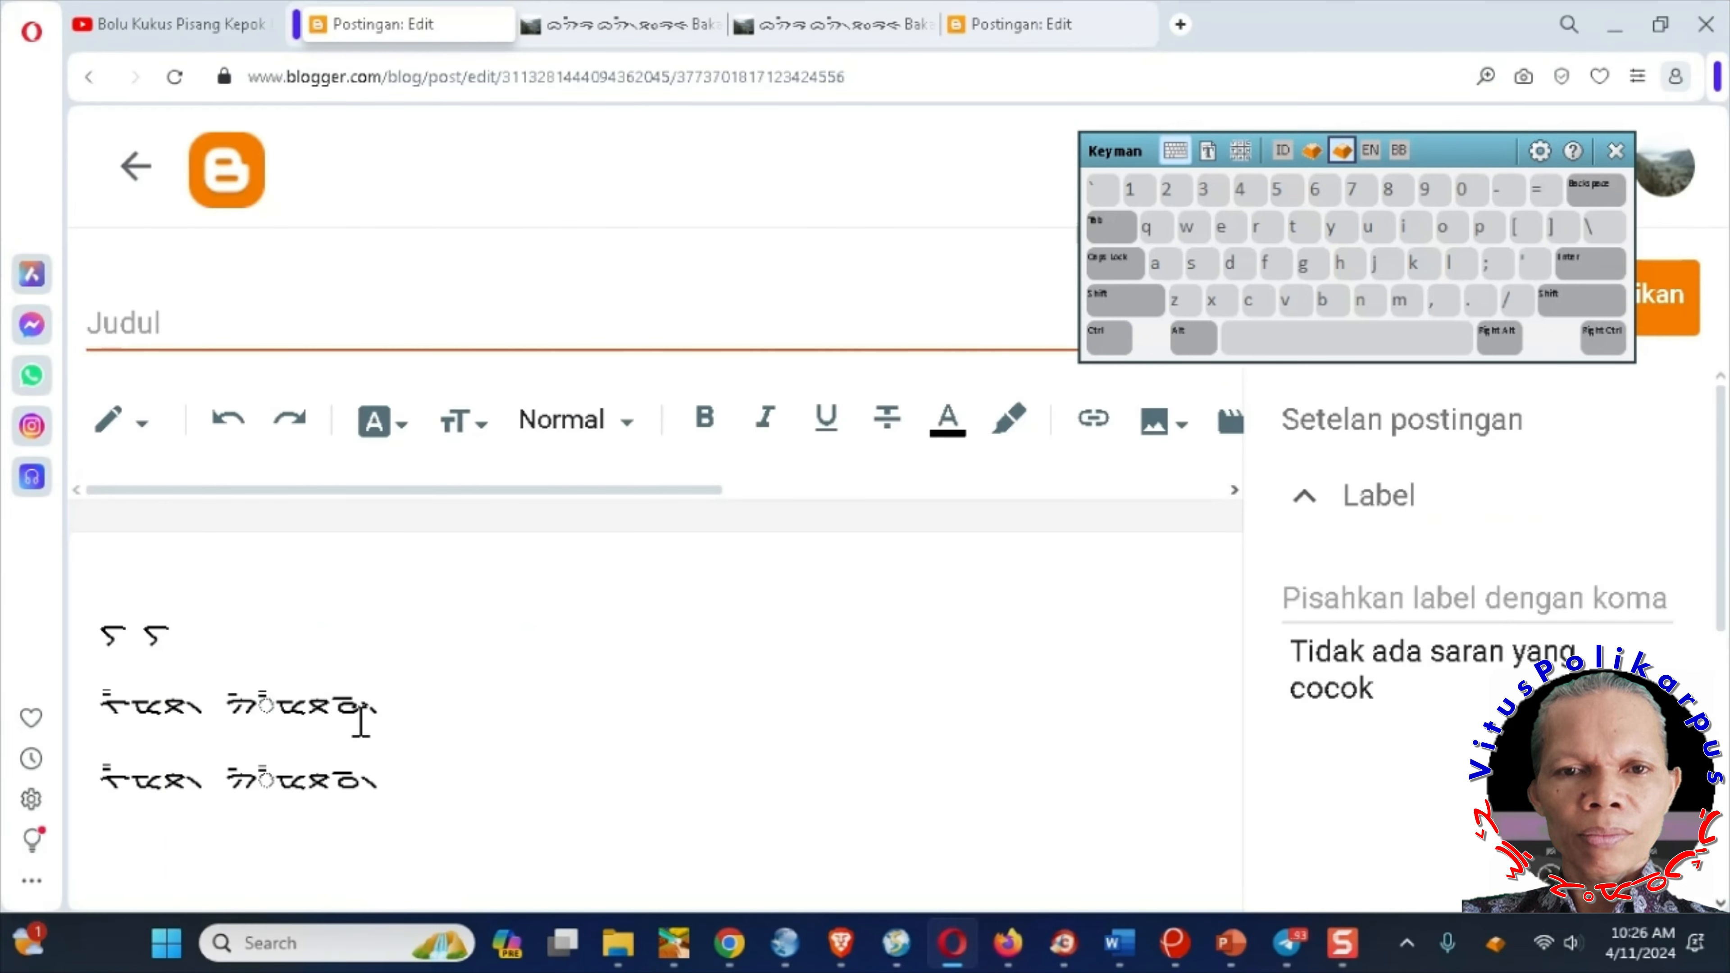
key("Return")
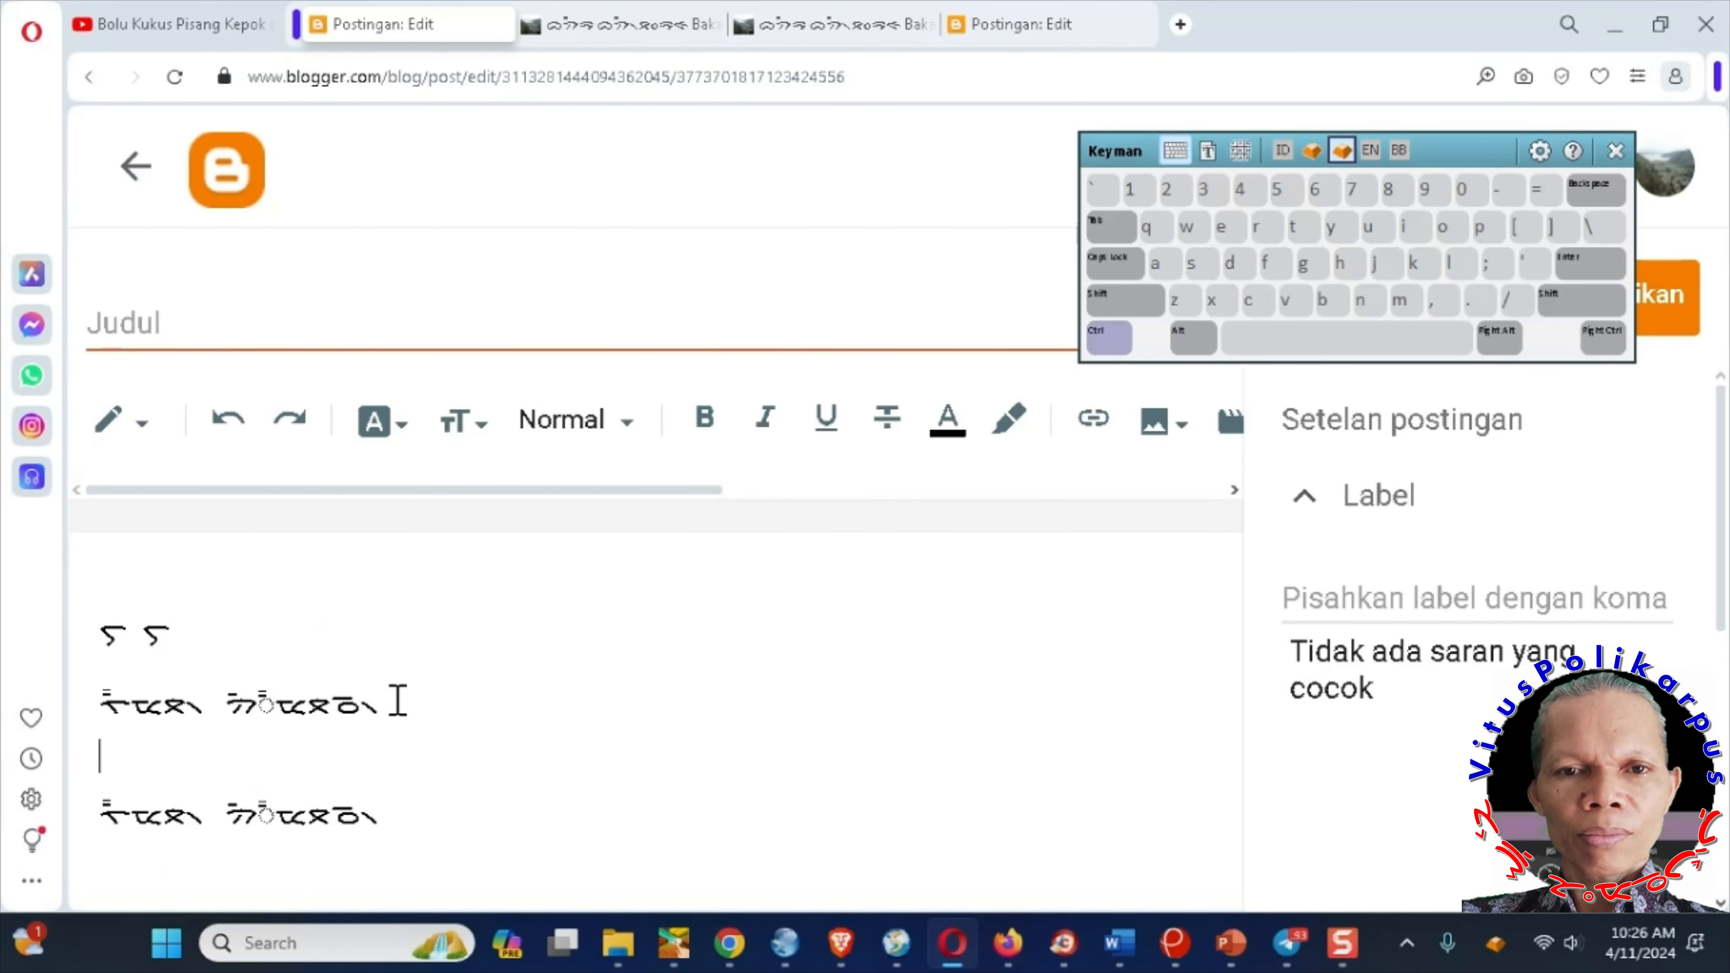
key("ctrl+v")
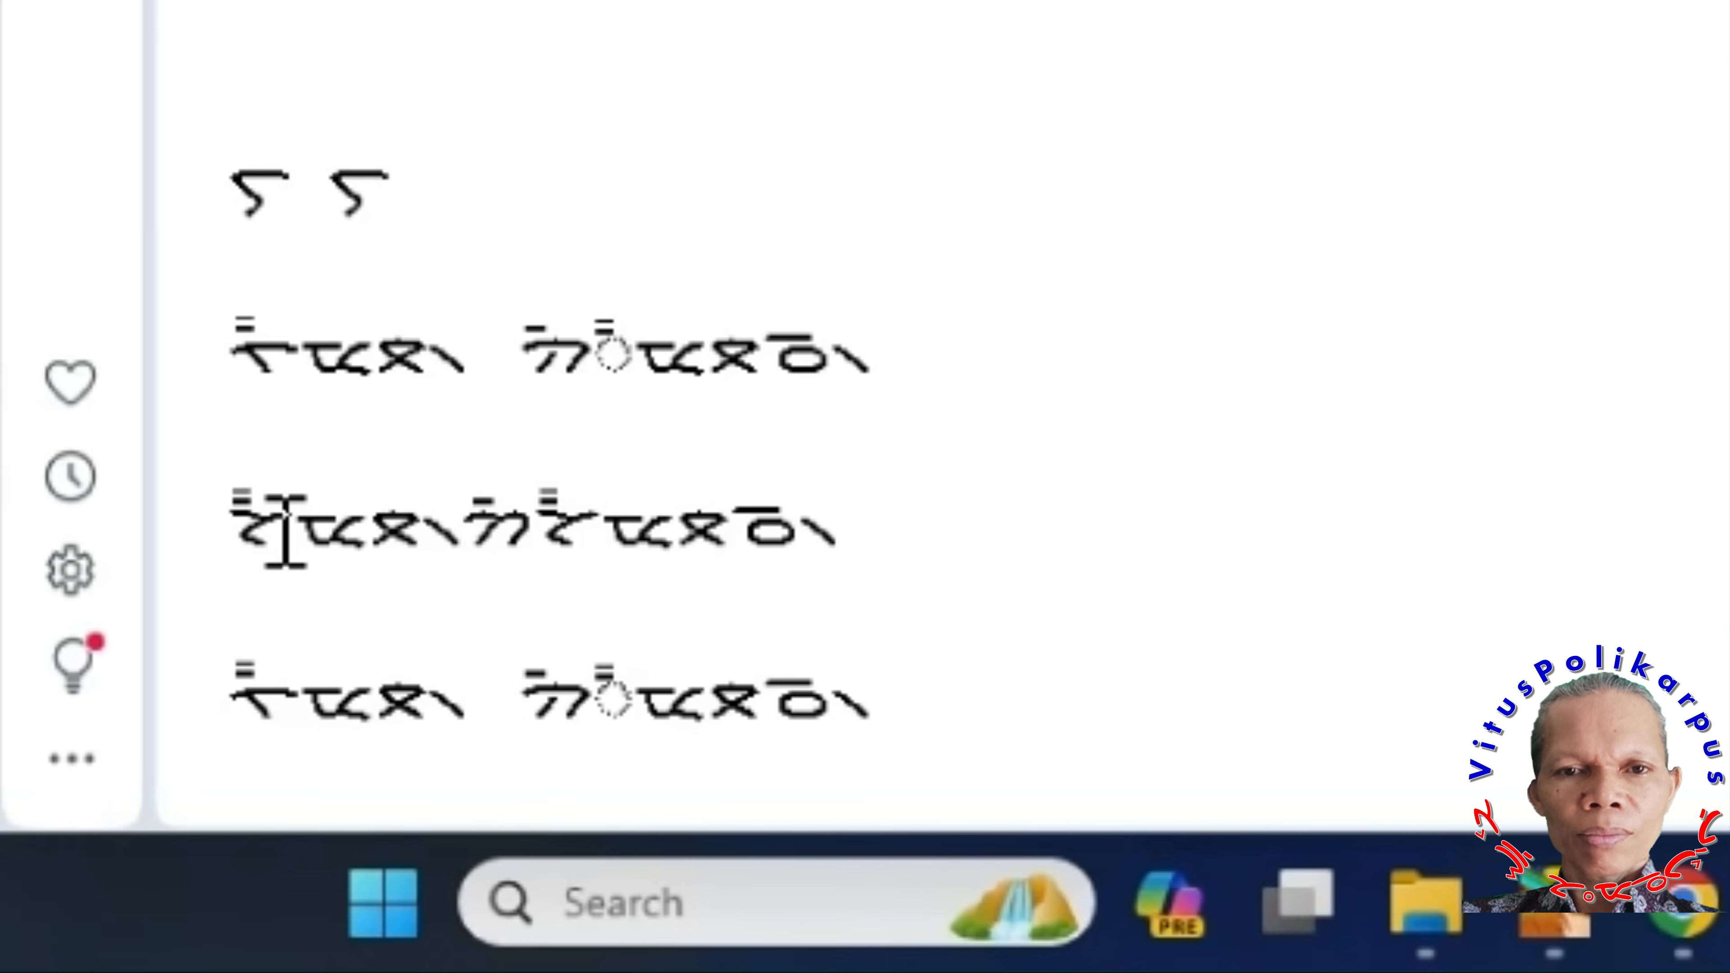
- Highlight both ca syllables in the middle line in turn to compare their marks, and clear the highlight
left_click_drag(285, 531, 213, 572)
left_click_drag(592, 533, 548, 525)
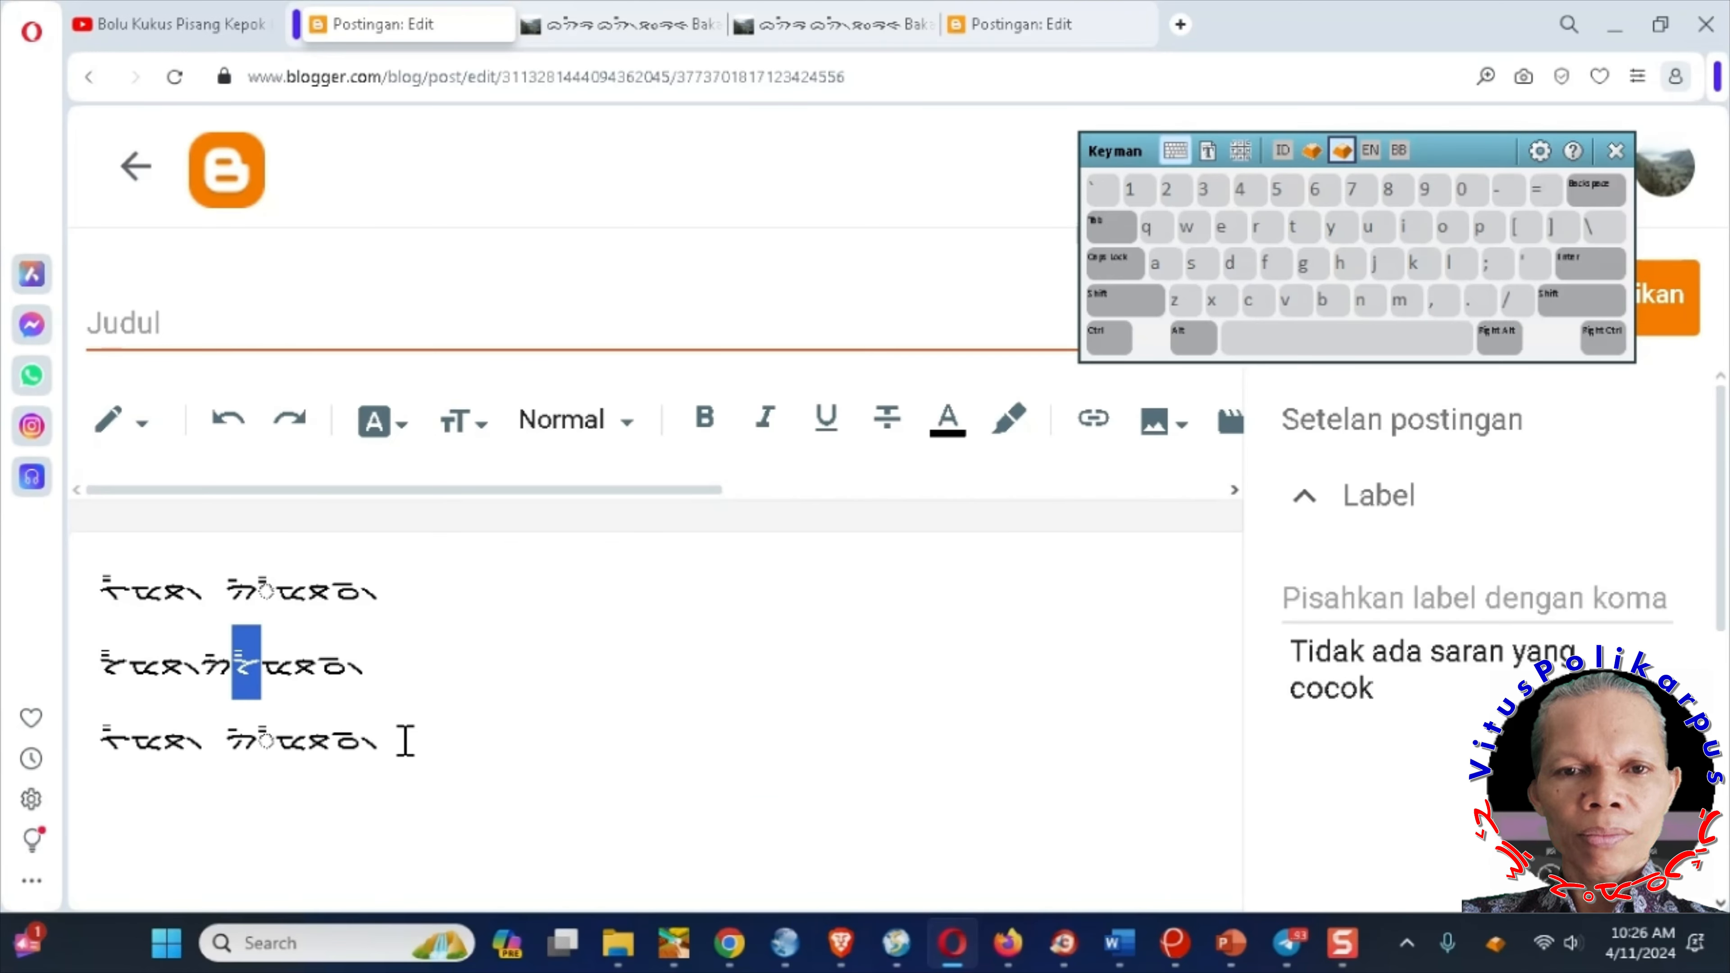
left_click(405, 737)
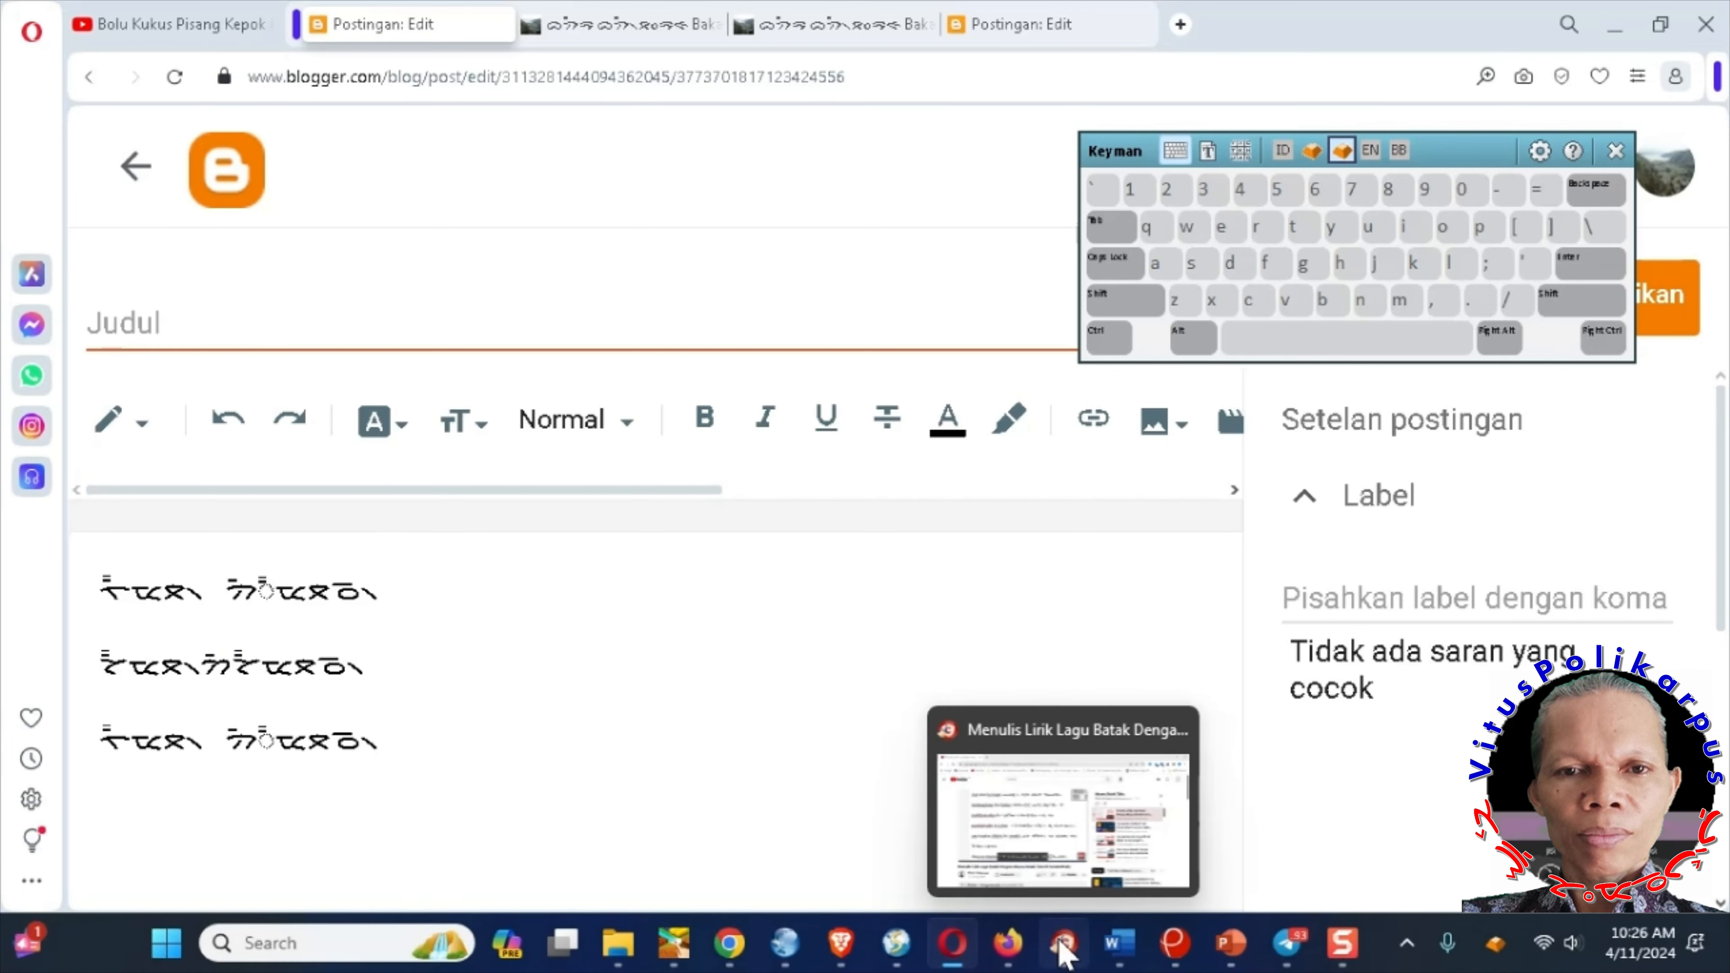
- Switch to the Word document and enter two single Batak letters on a new line below the pasted Toba-font words
mouse_move(1119, 944)
left_click(1203, 873)
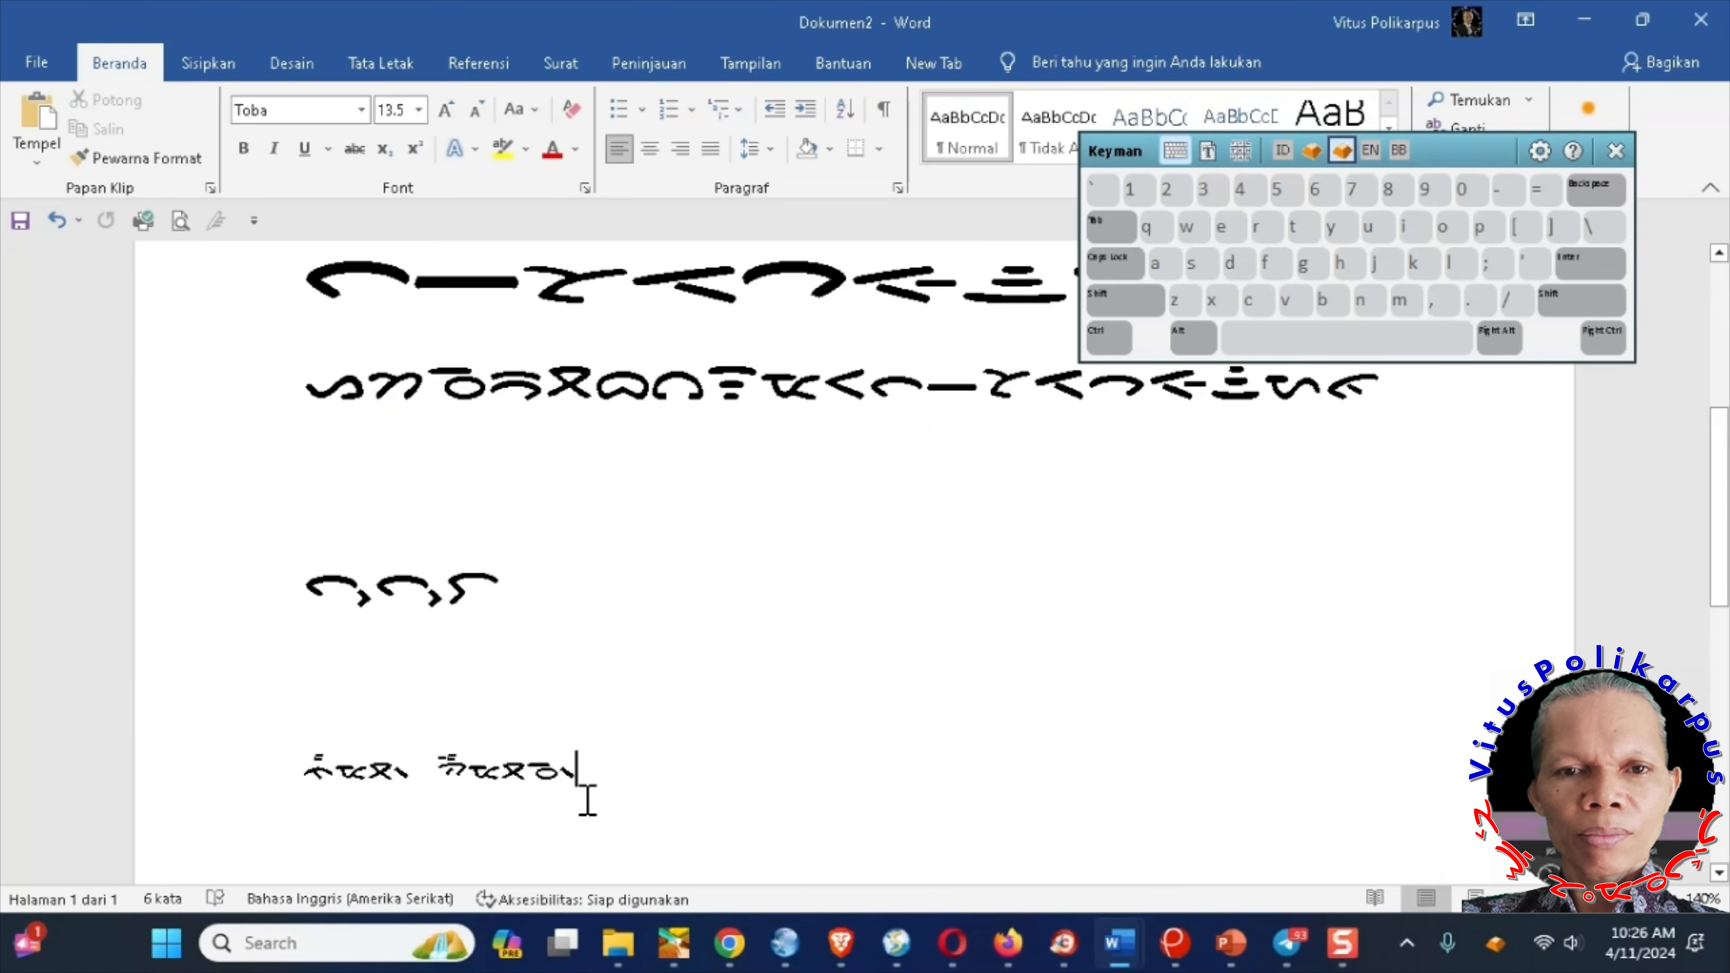
left_click_drag(626, 801, 220, 778)
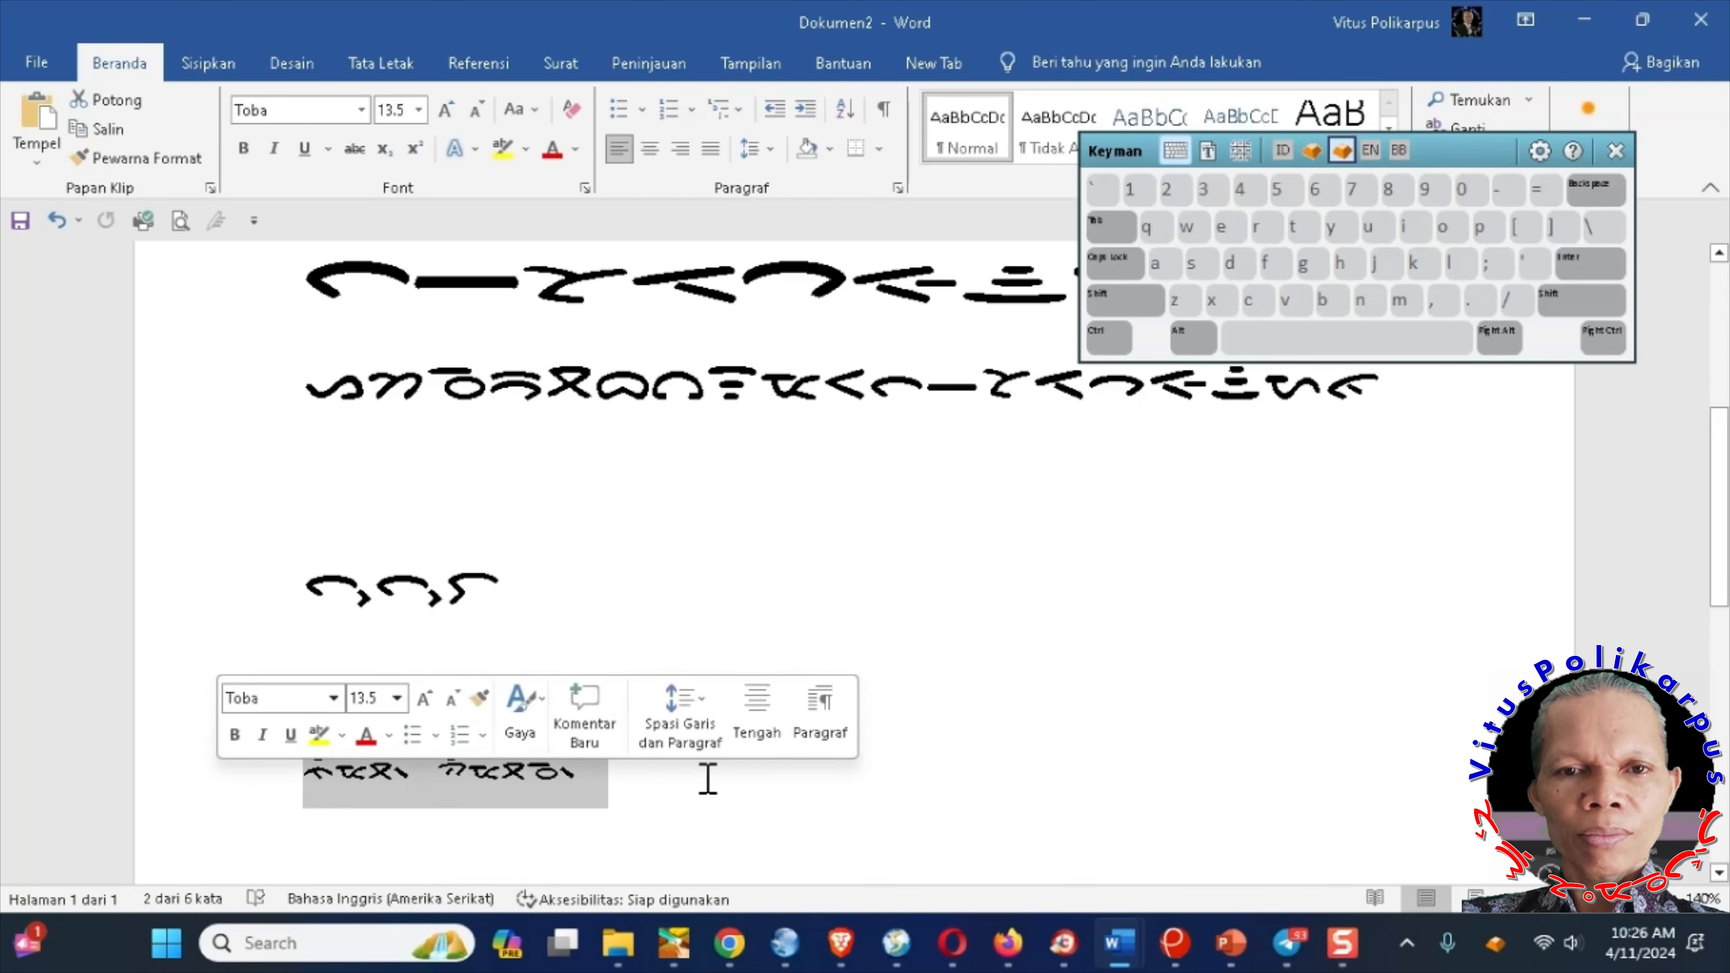
left_click(1399, 617)
key("Return")
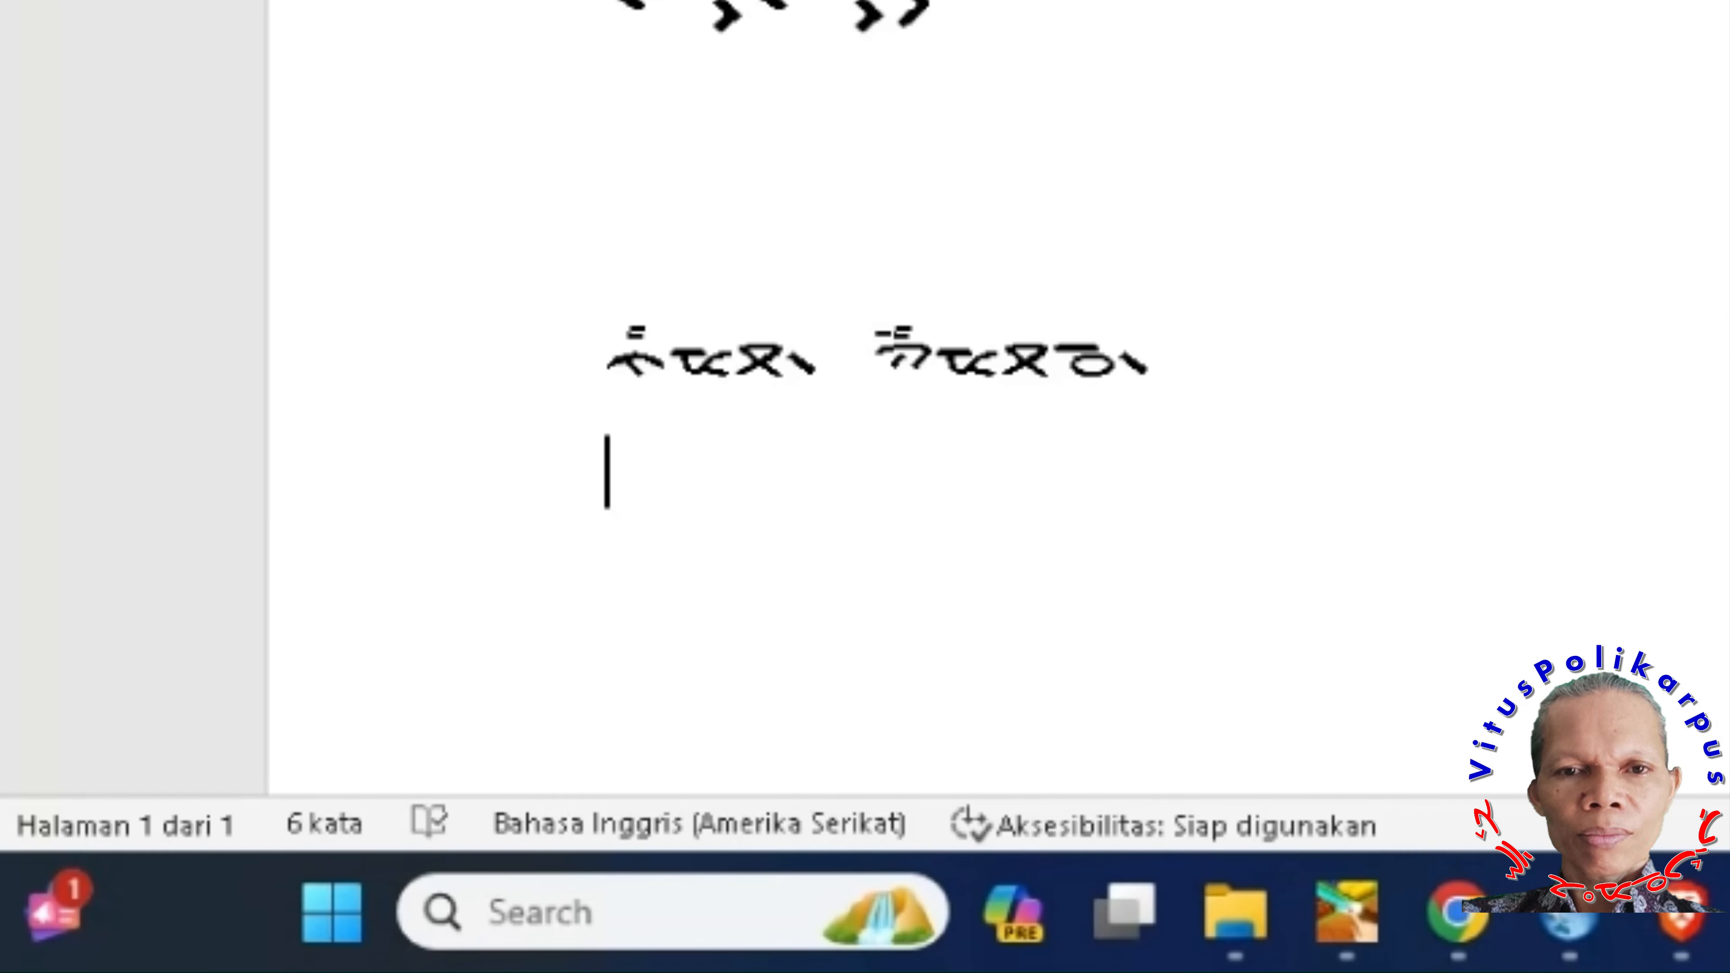
type("m")
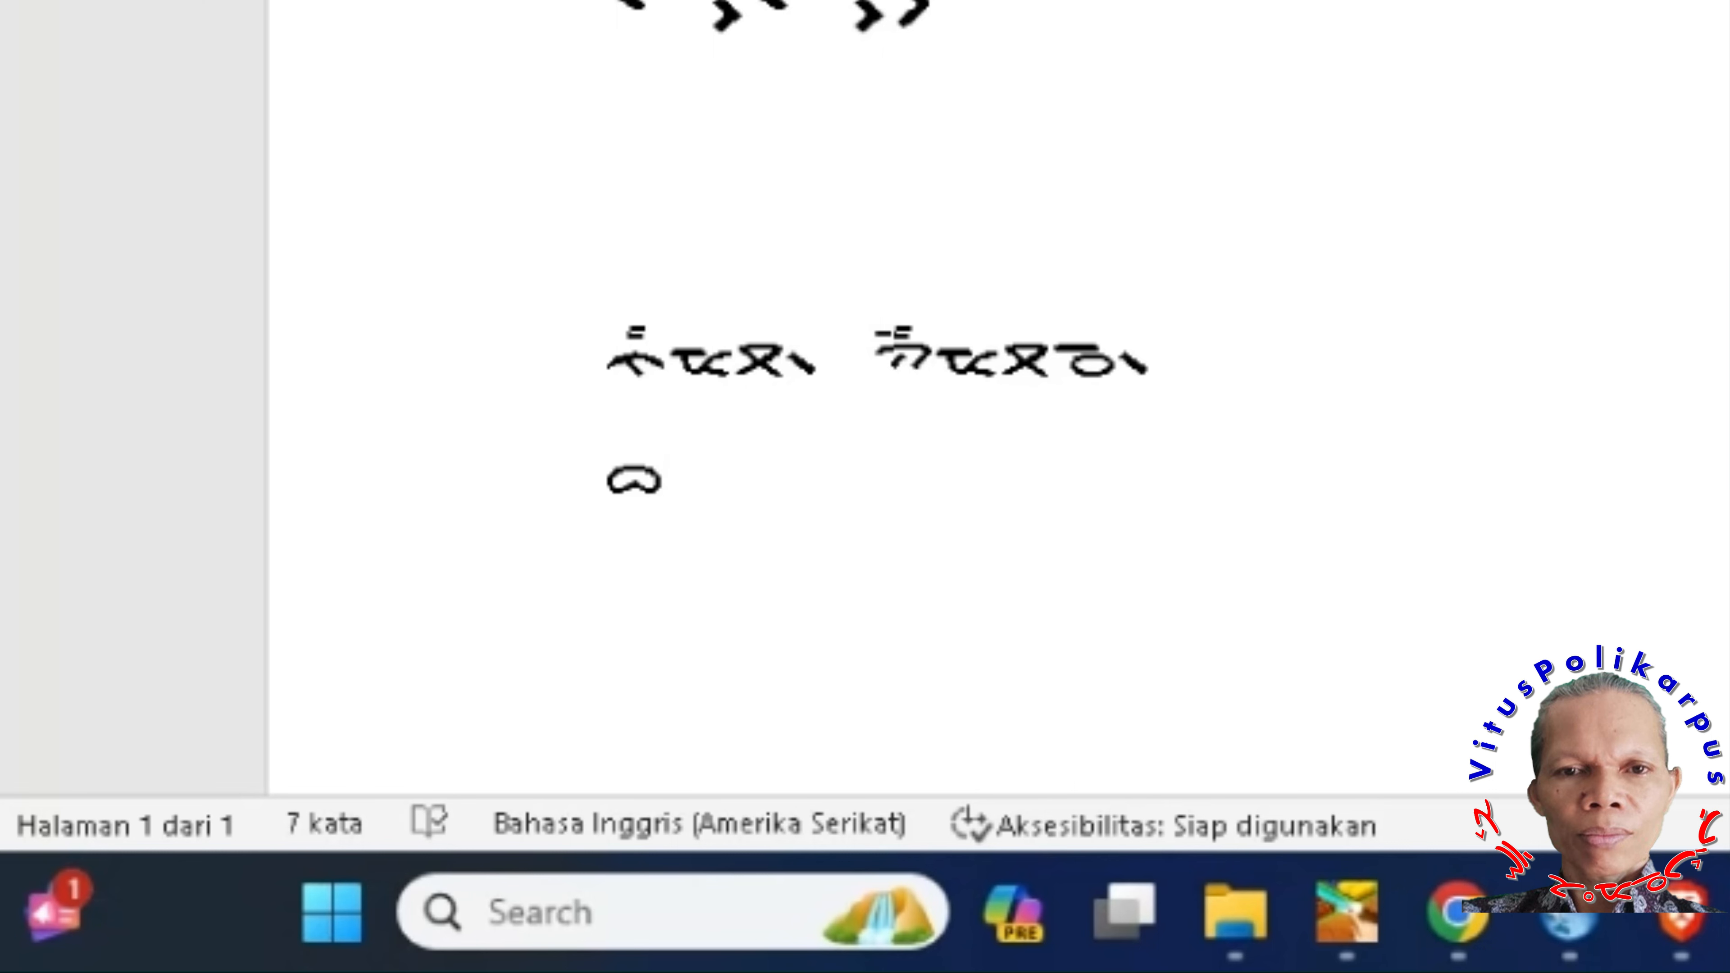
type("d")
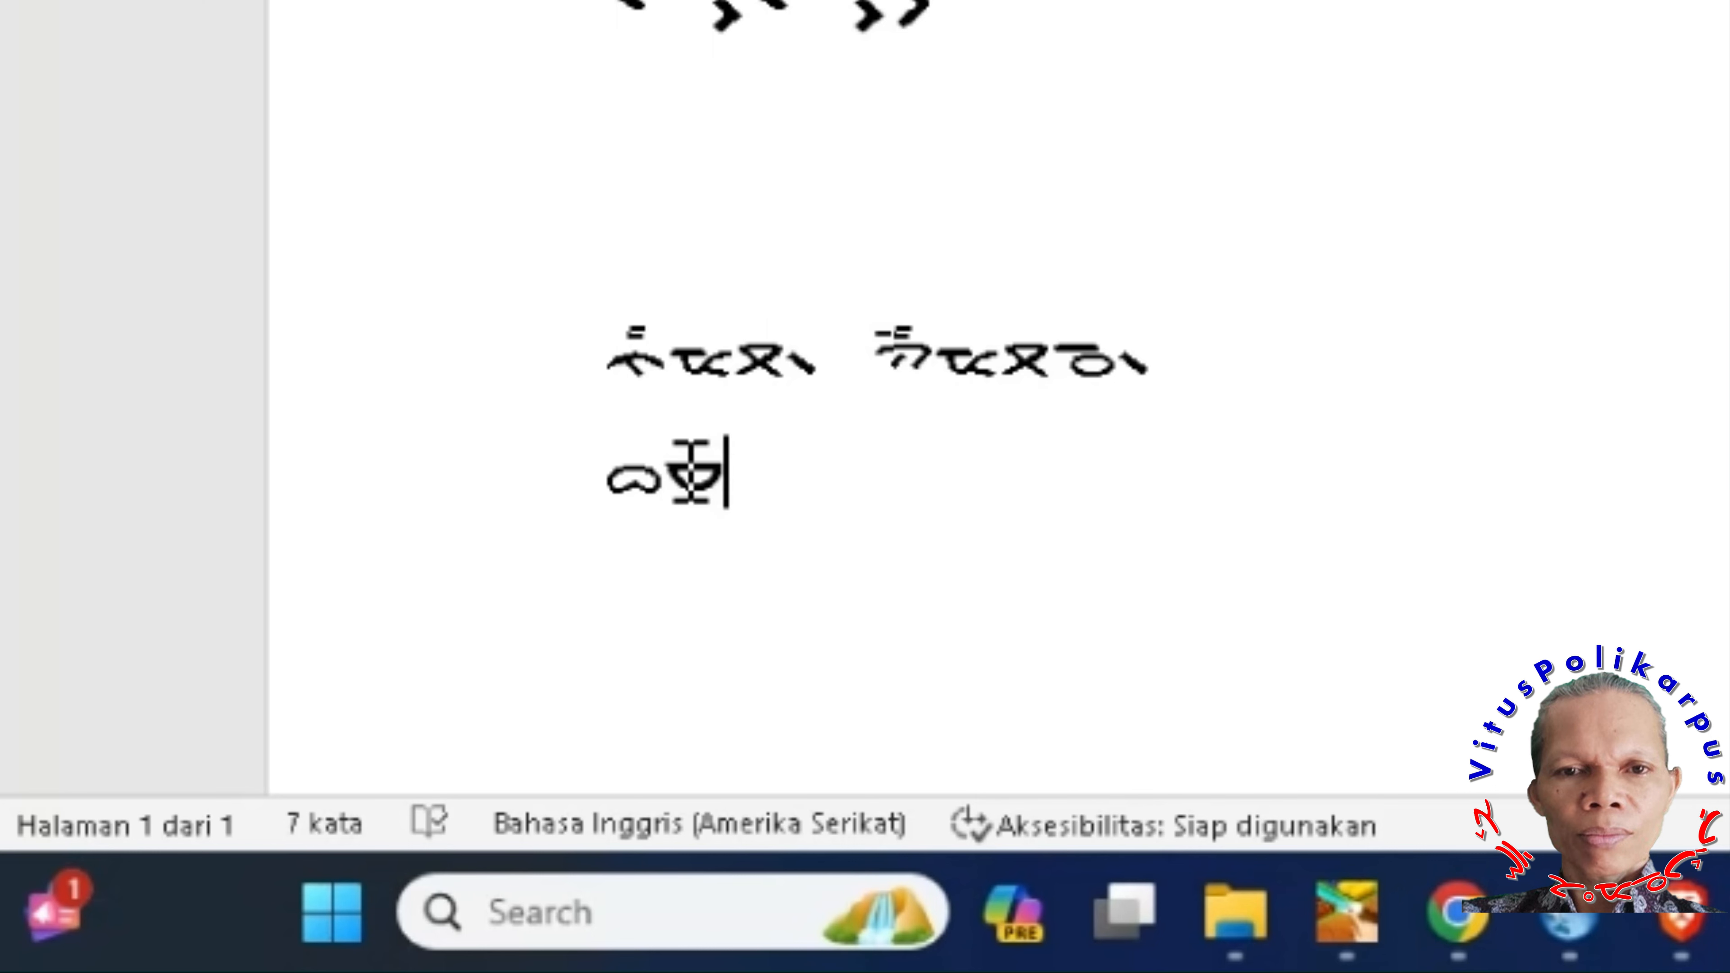
- Highlight the second letter on the new line to examine its shape in the Toba font
double_click(721, 481)
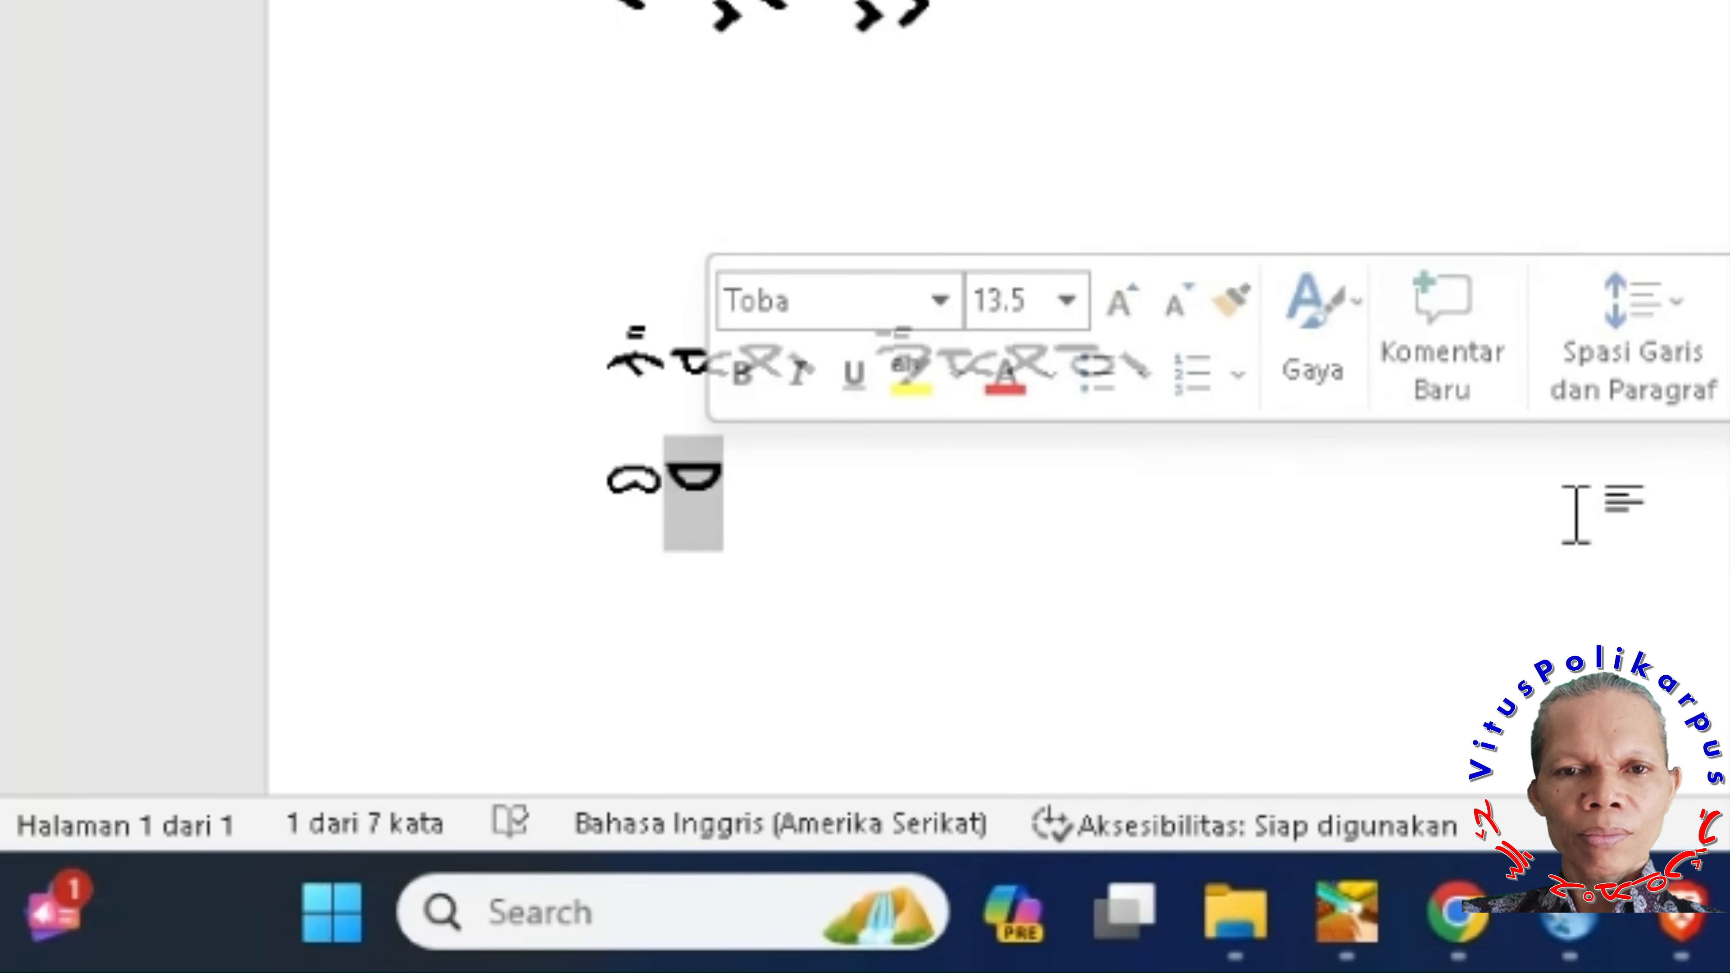
left_click(923, 583)
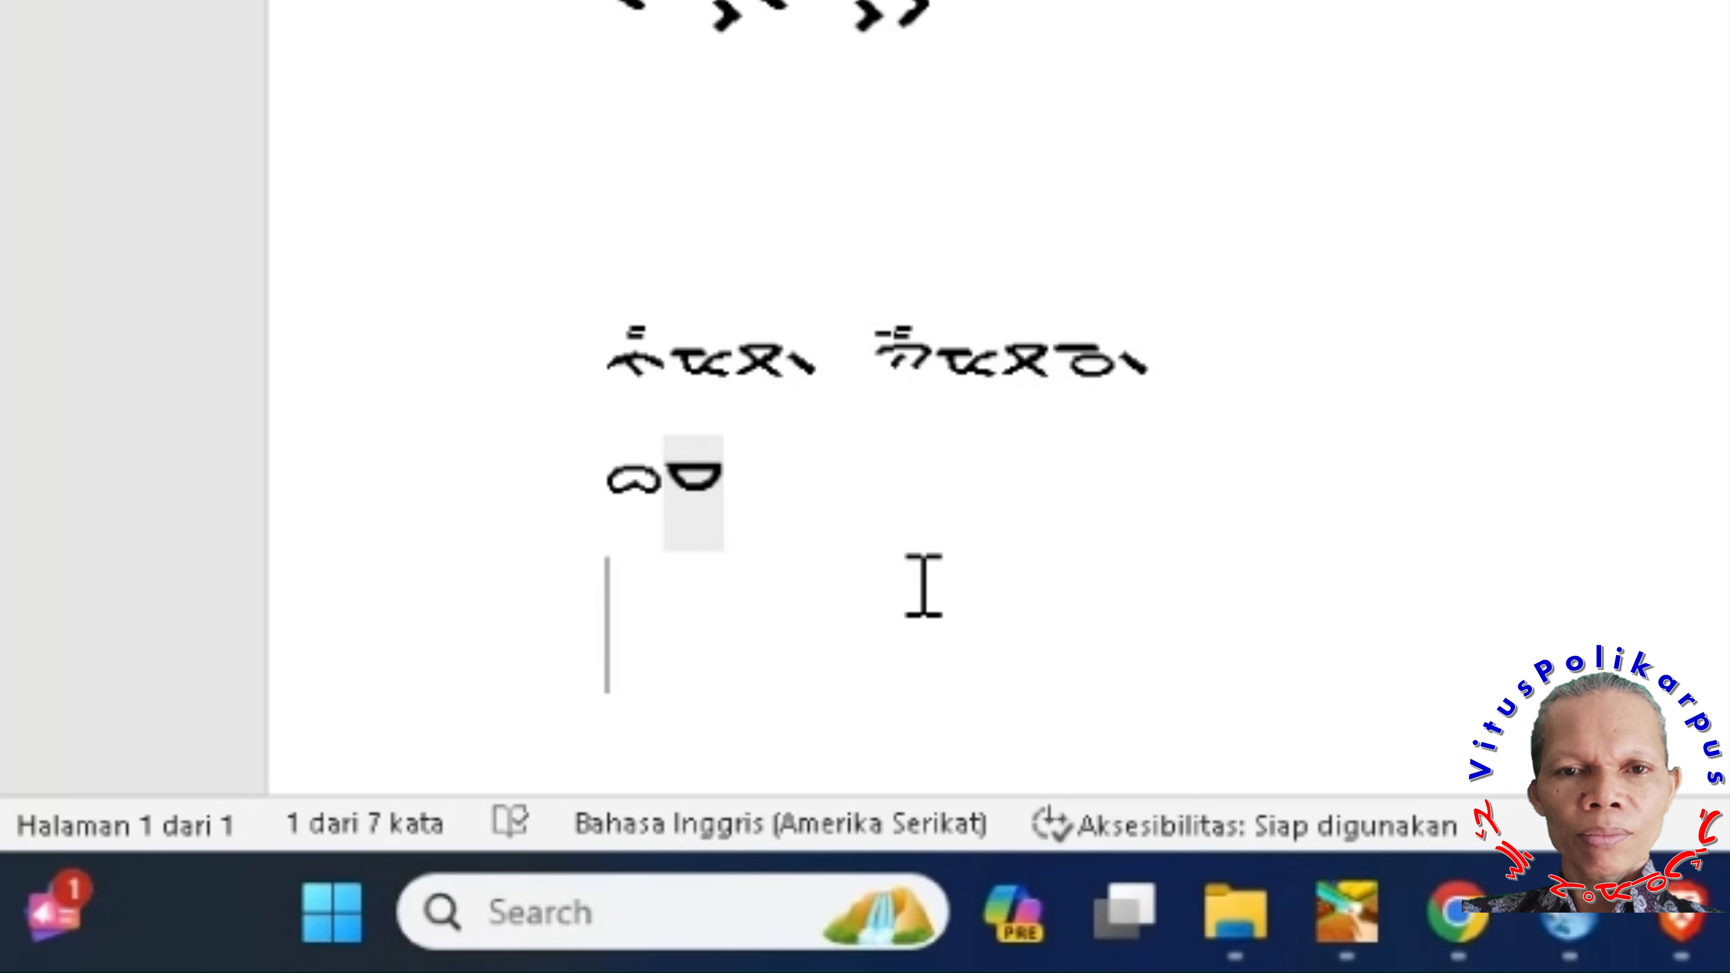
double_click(686, 475)
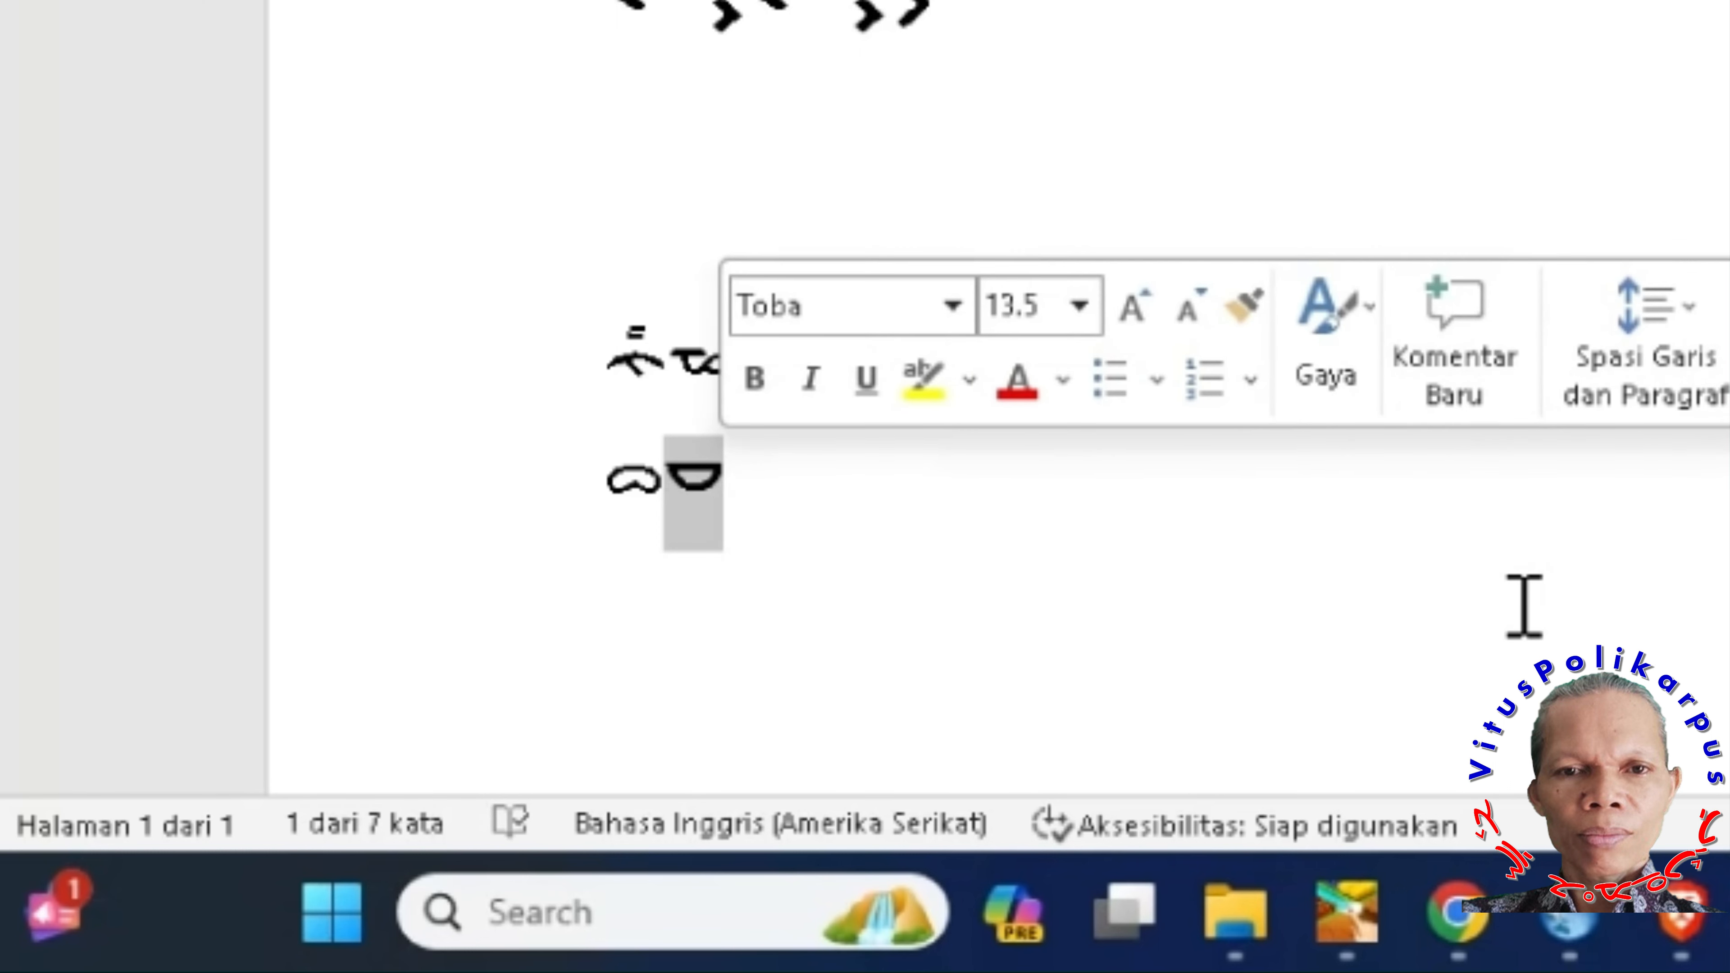
- Return to the Blogger draft, enter a single oval Batak letter on a new line at the end, and highlight it for inspection
mouse_move(1433, 937)
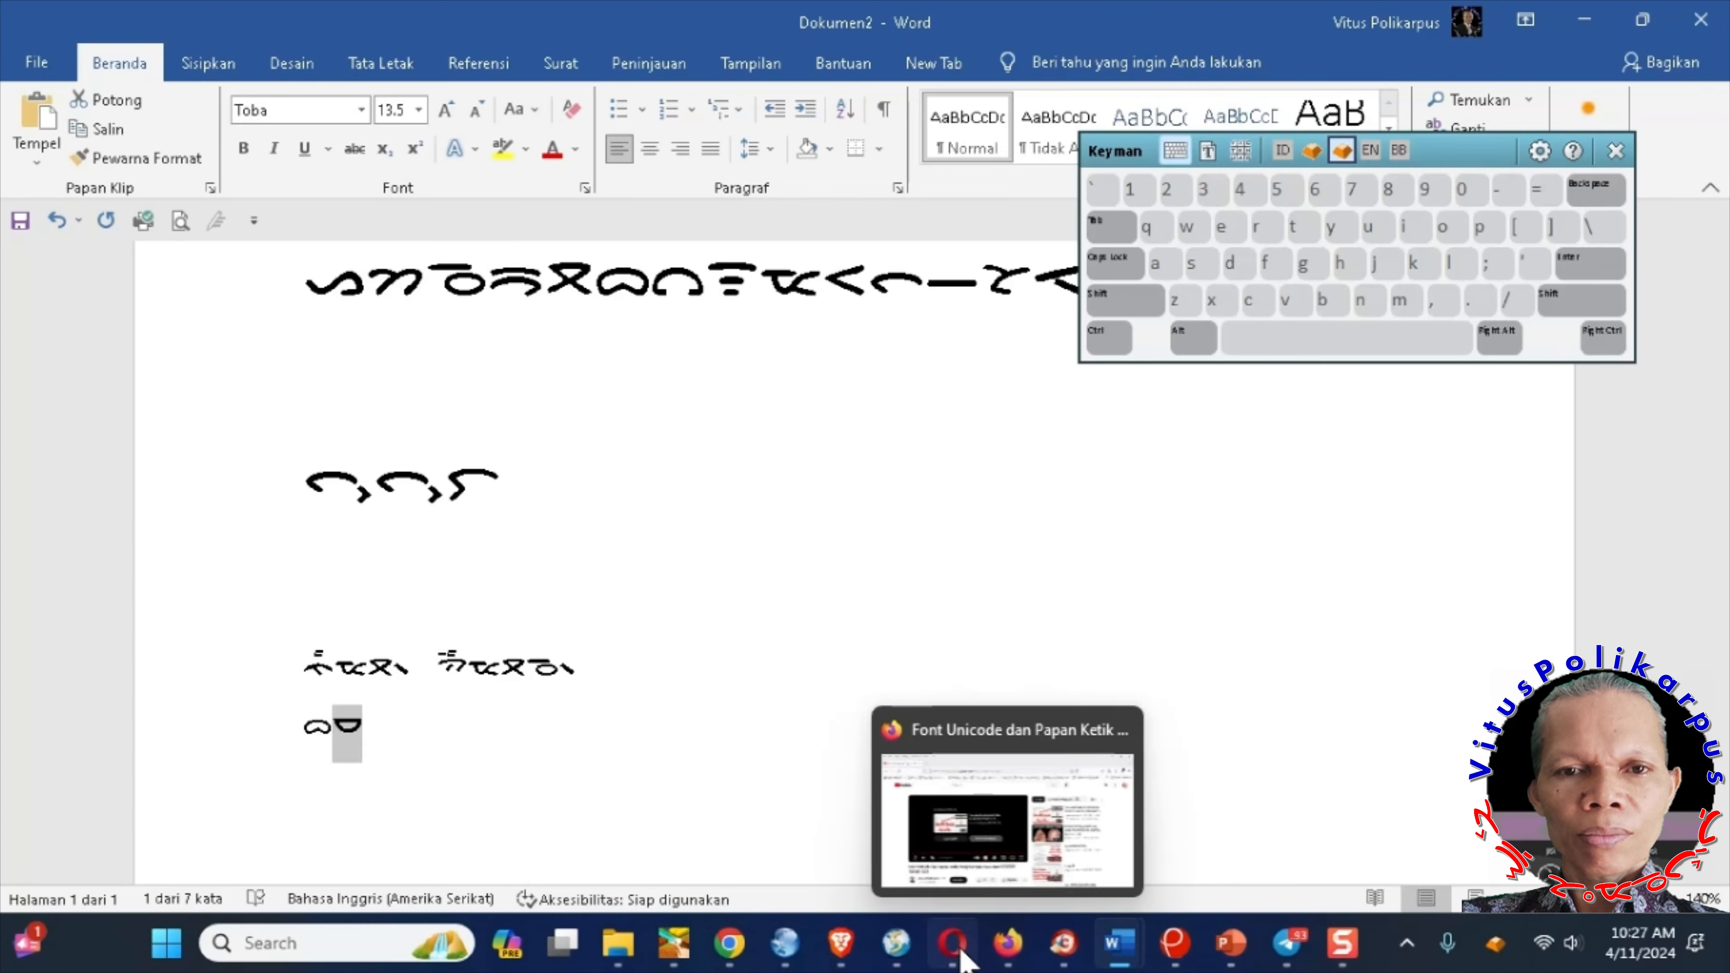
left_click(962, 956)
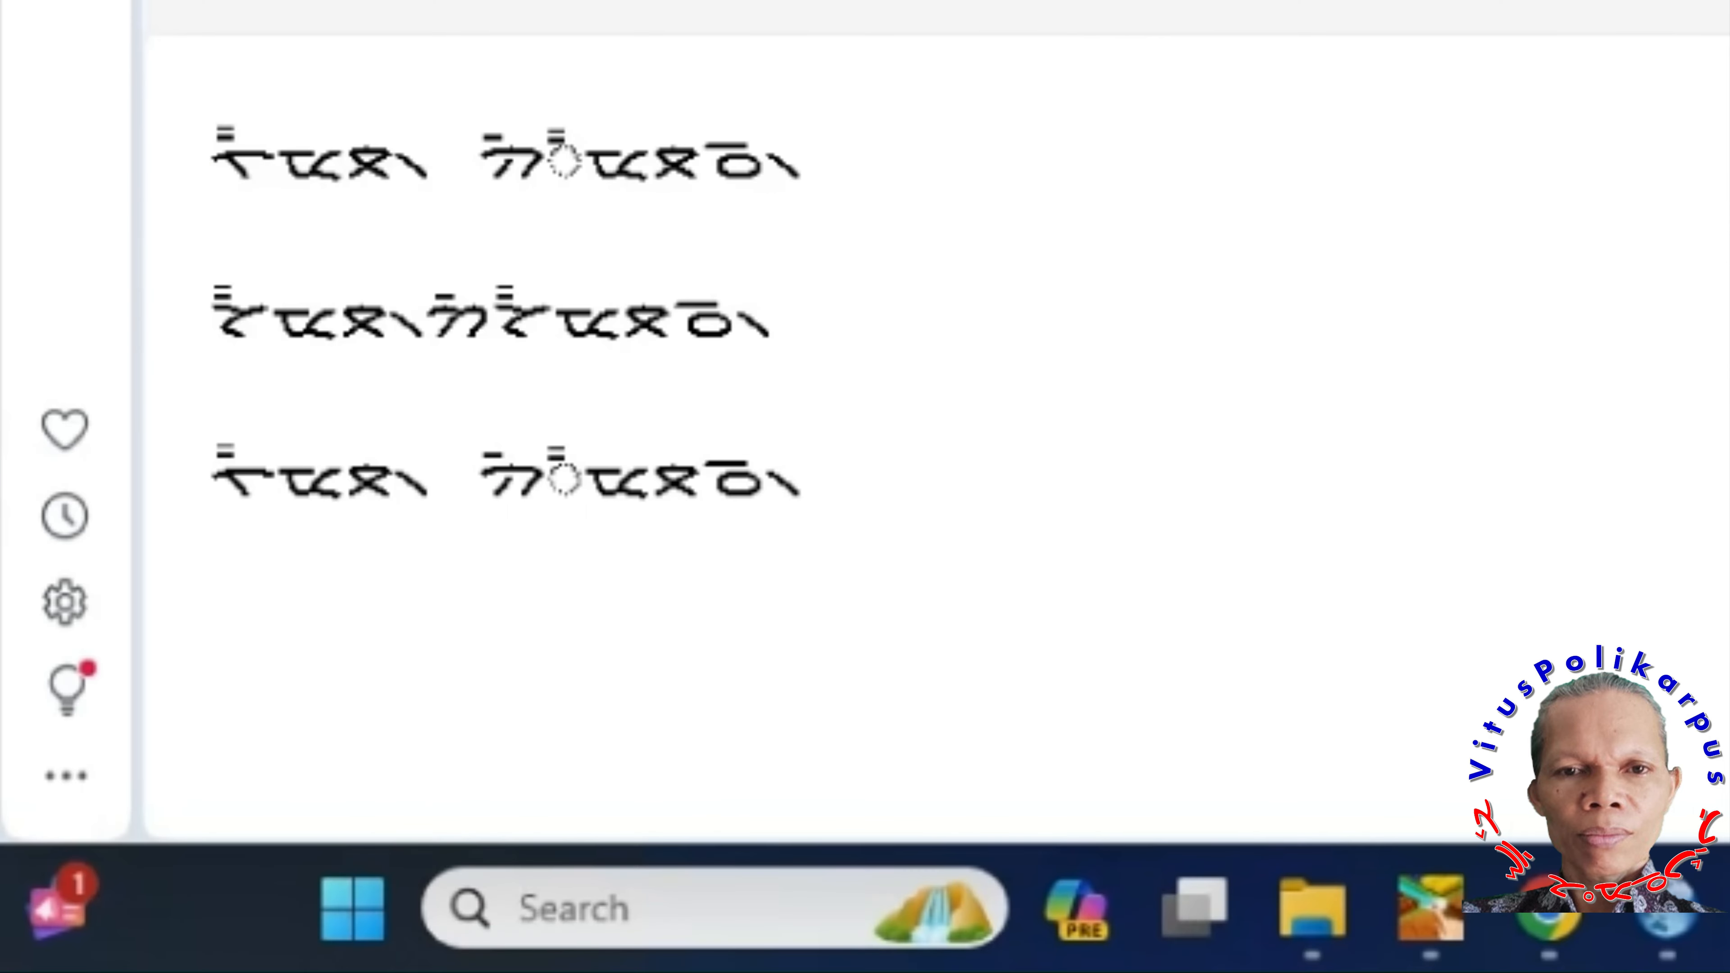
type("ᜀ")
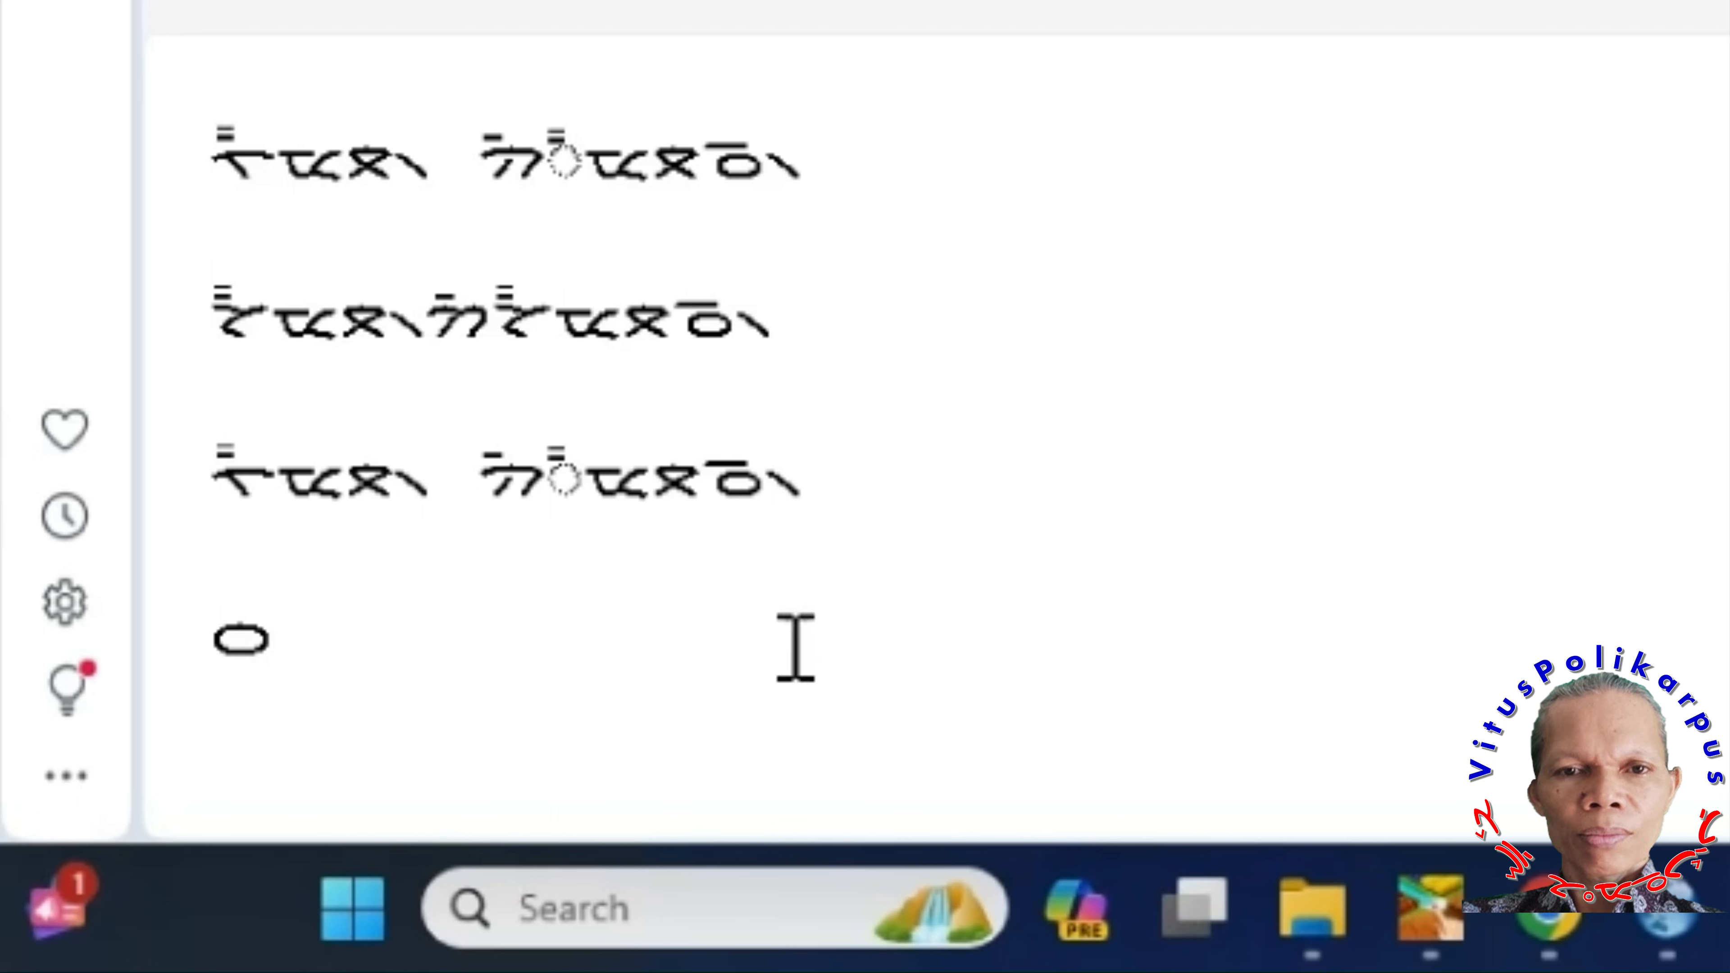
left_click_drag(276, 641, 215, 641)
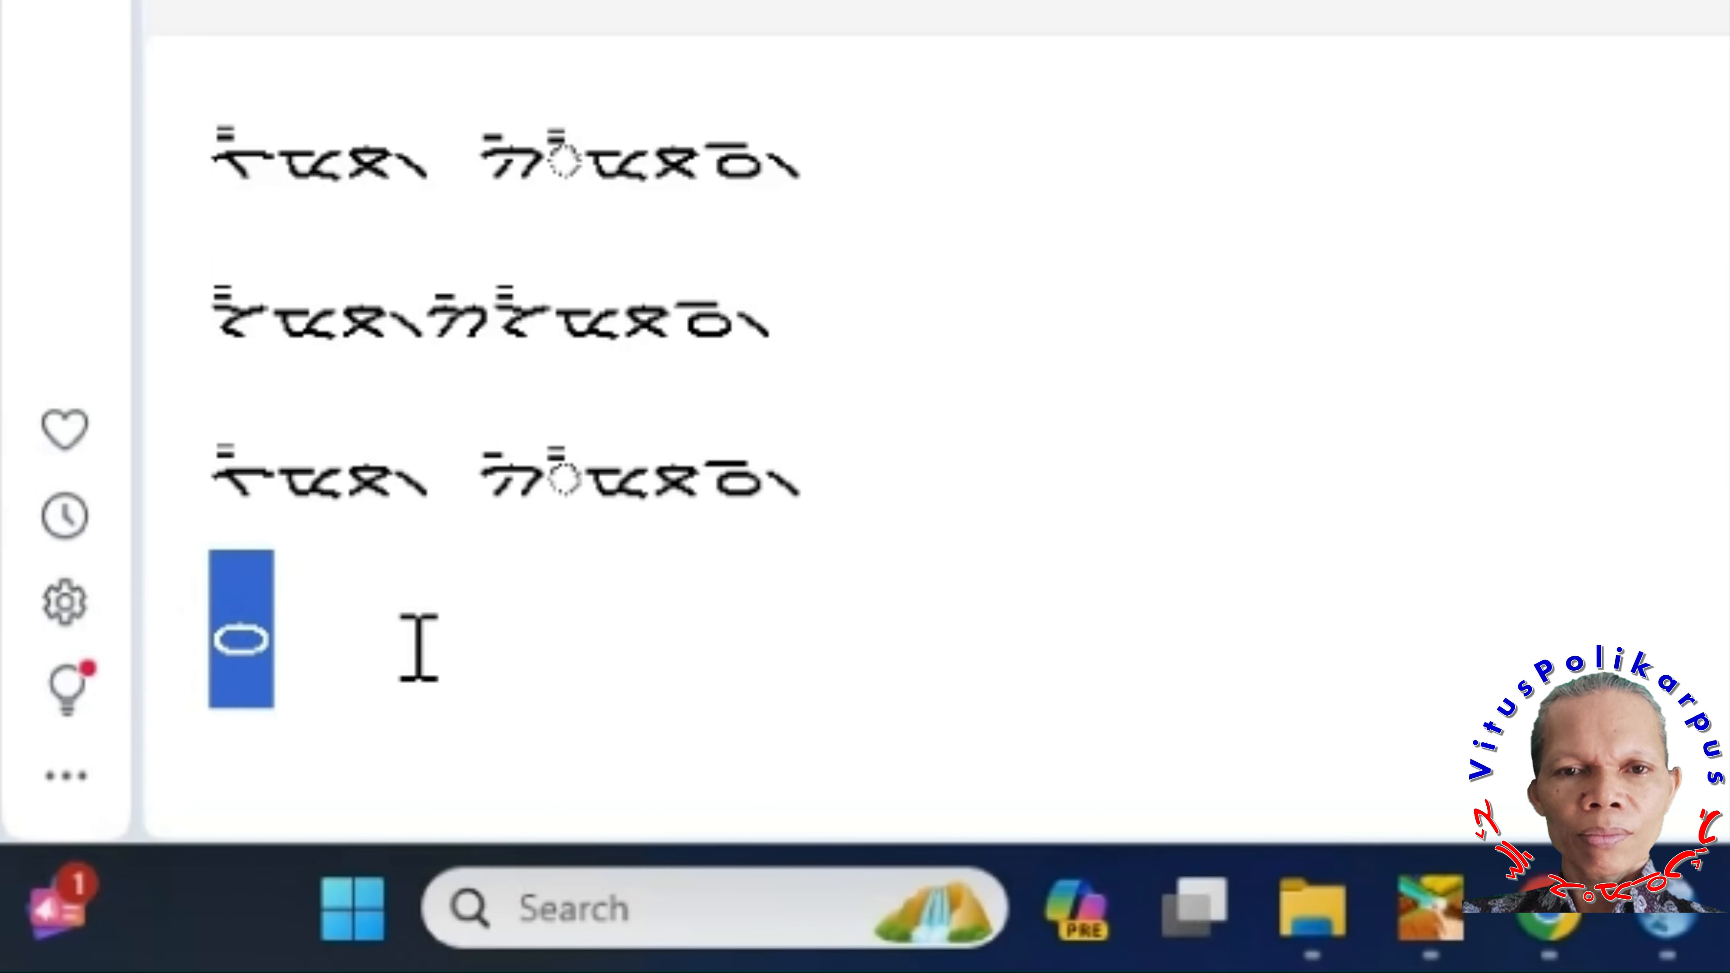
scroll(417, 646, "down", 2)
left_click(313, 565)
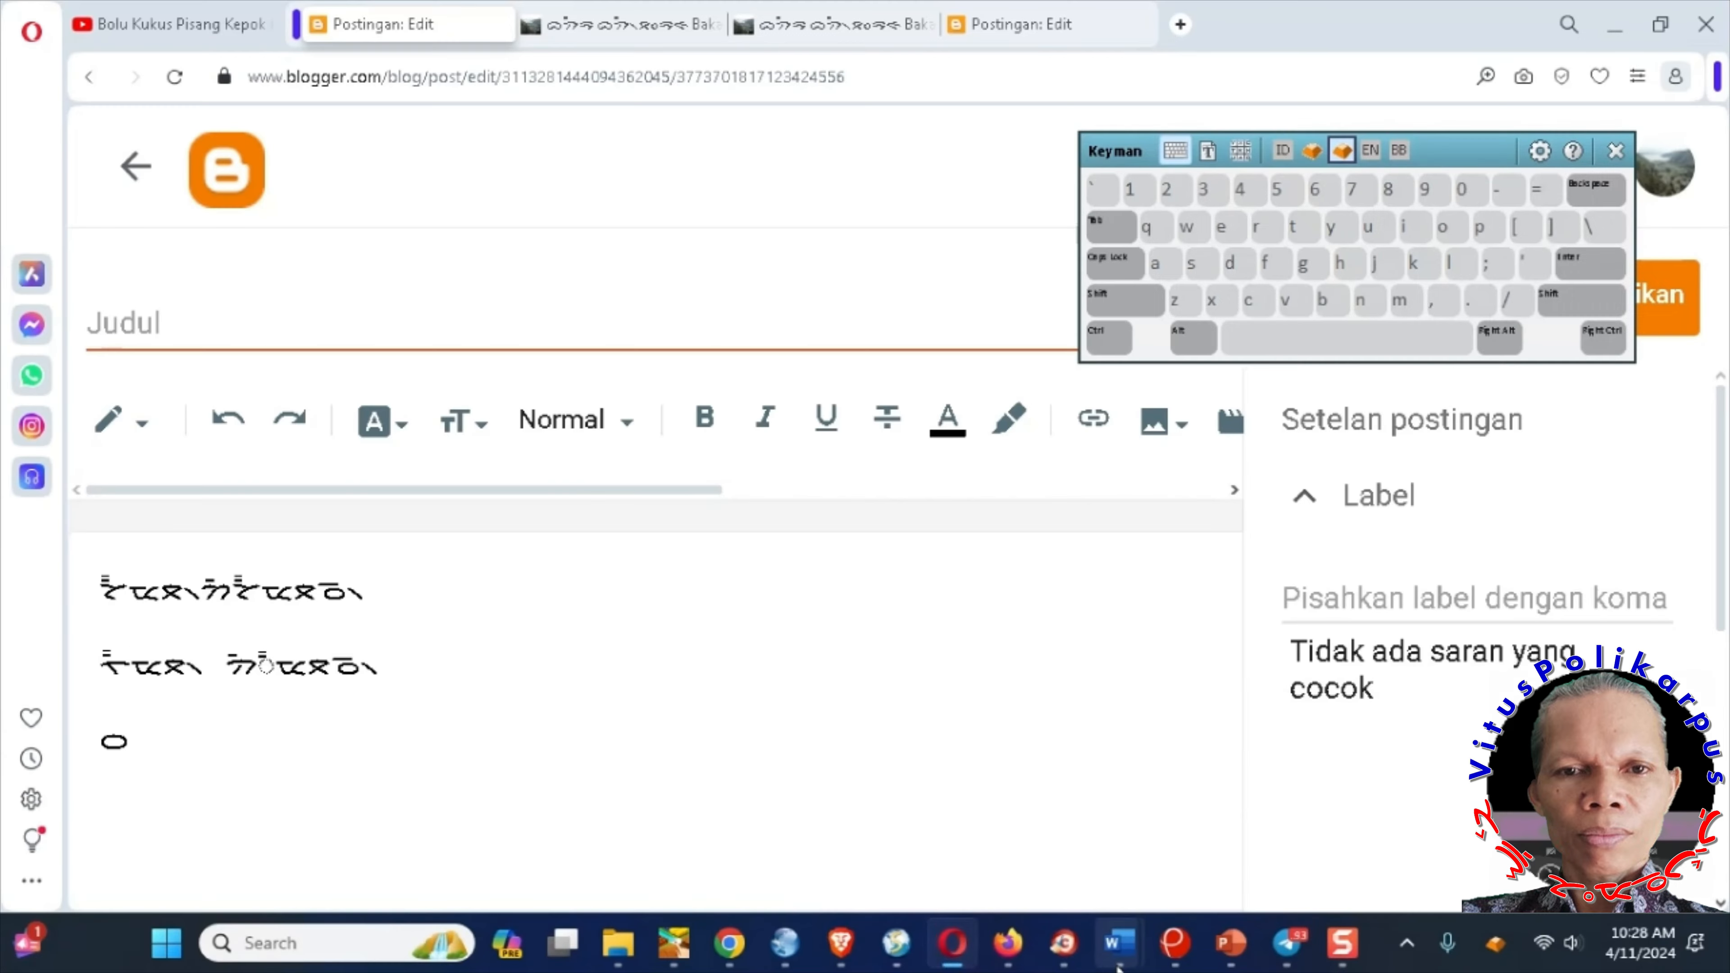
- Switch back to Word and highlight the half-round second letter to compare it with the Blogger version
mouse_move(1117, 967)
left_click(1240, 852)
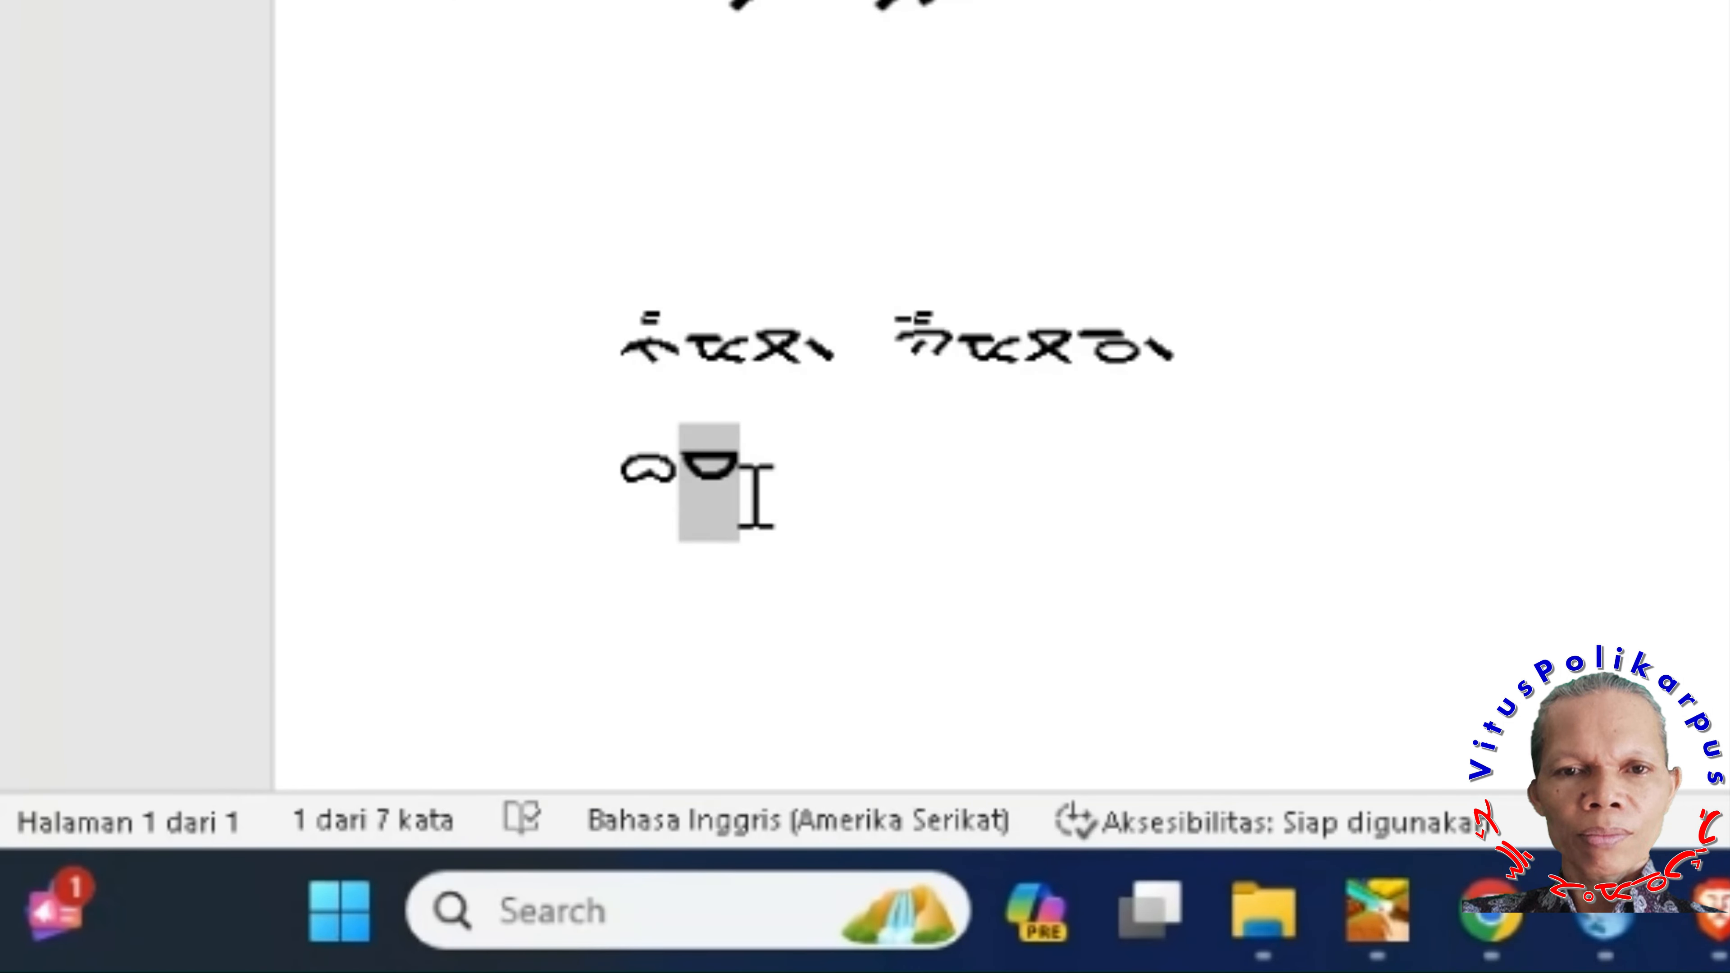
type("u")
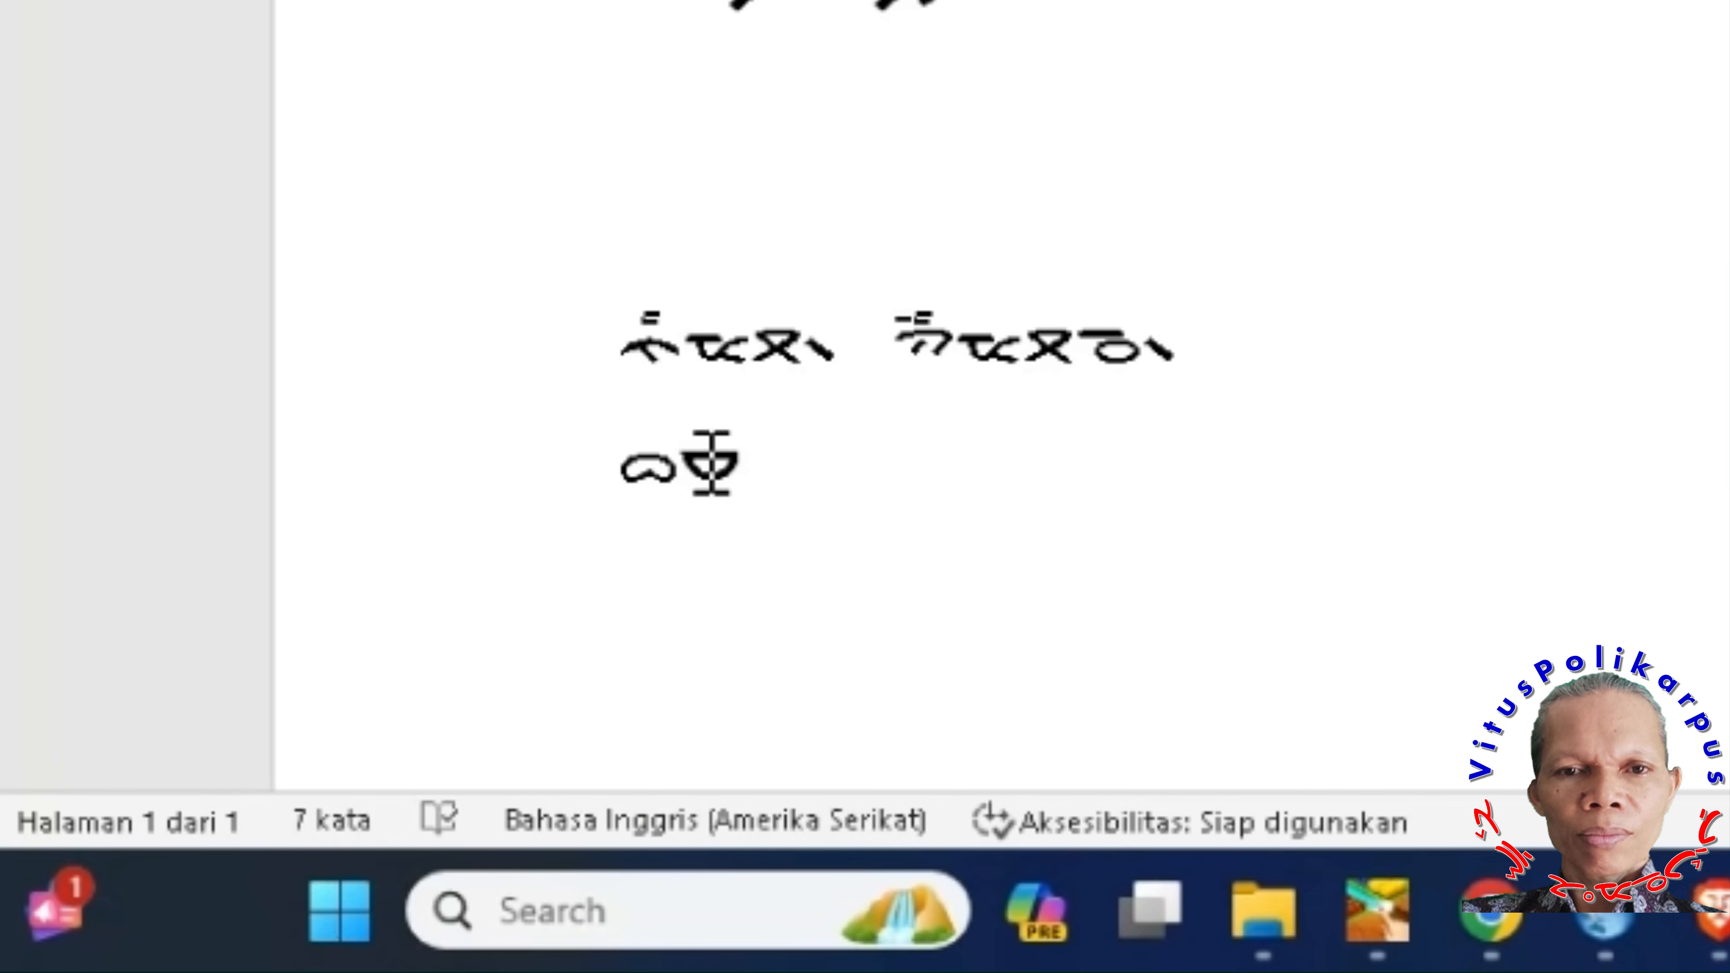
double_click(712, 464)
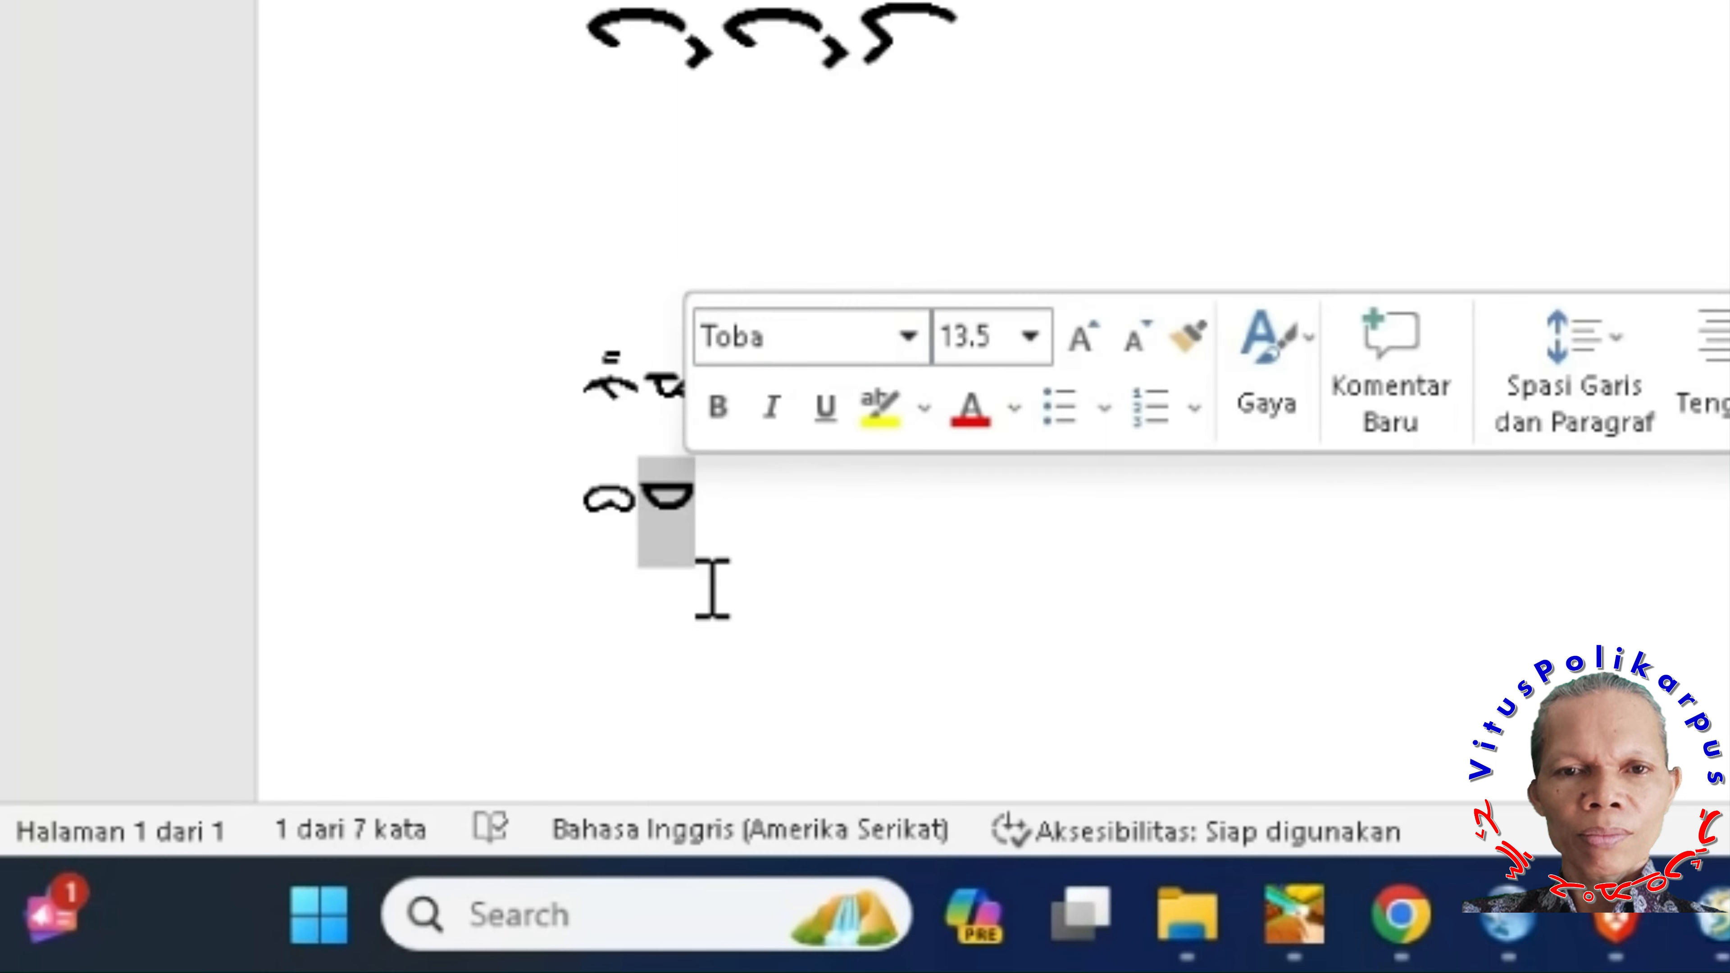
left_click(703, 568)
left_click_drag(645, 489, 687, 483)
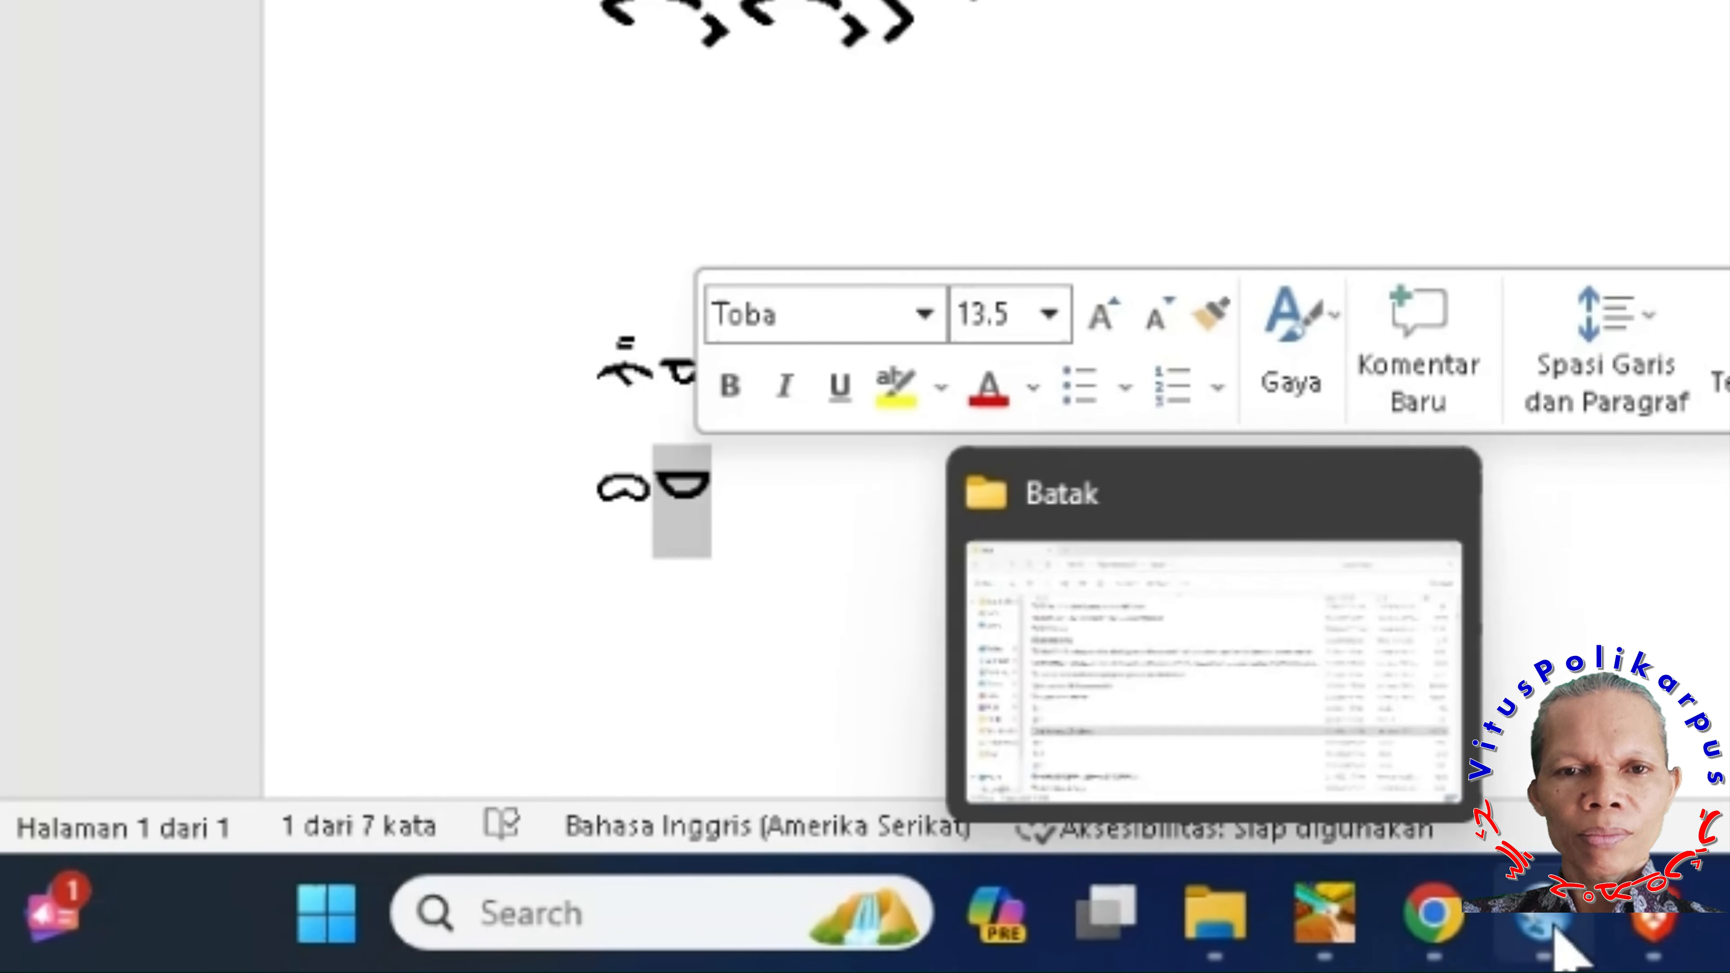
- Go back to the Blogger draft and highlight the oval letter on the last line to compare its shape
left_click(1543, 918)
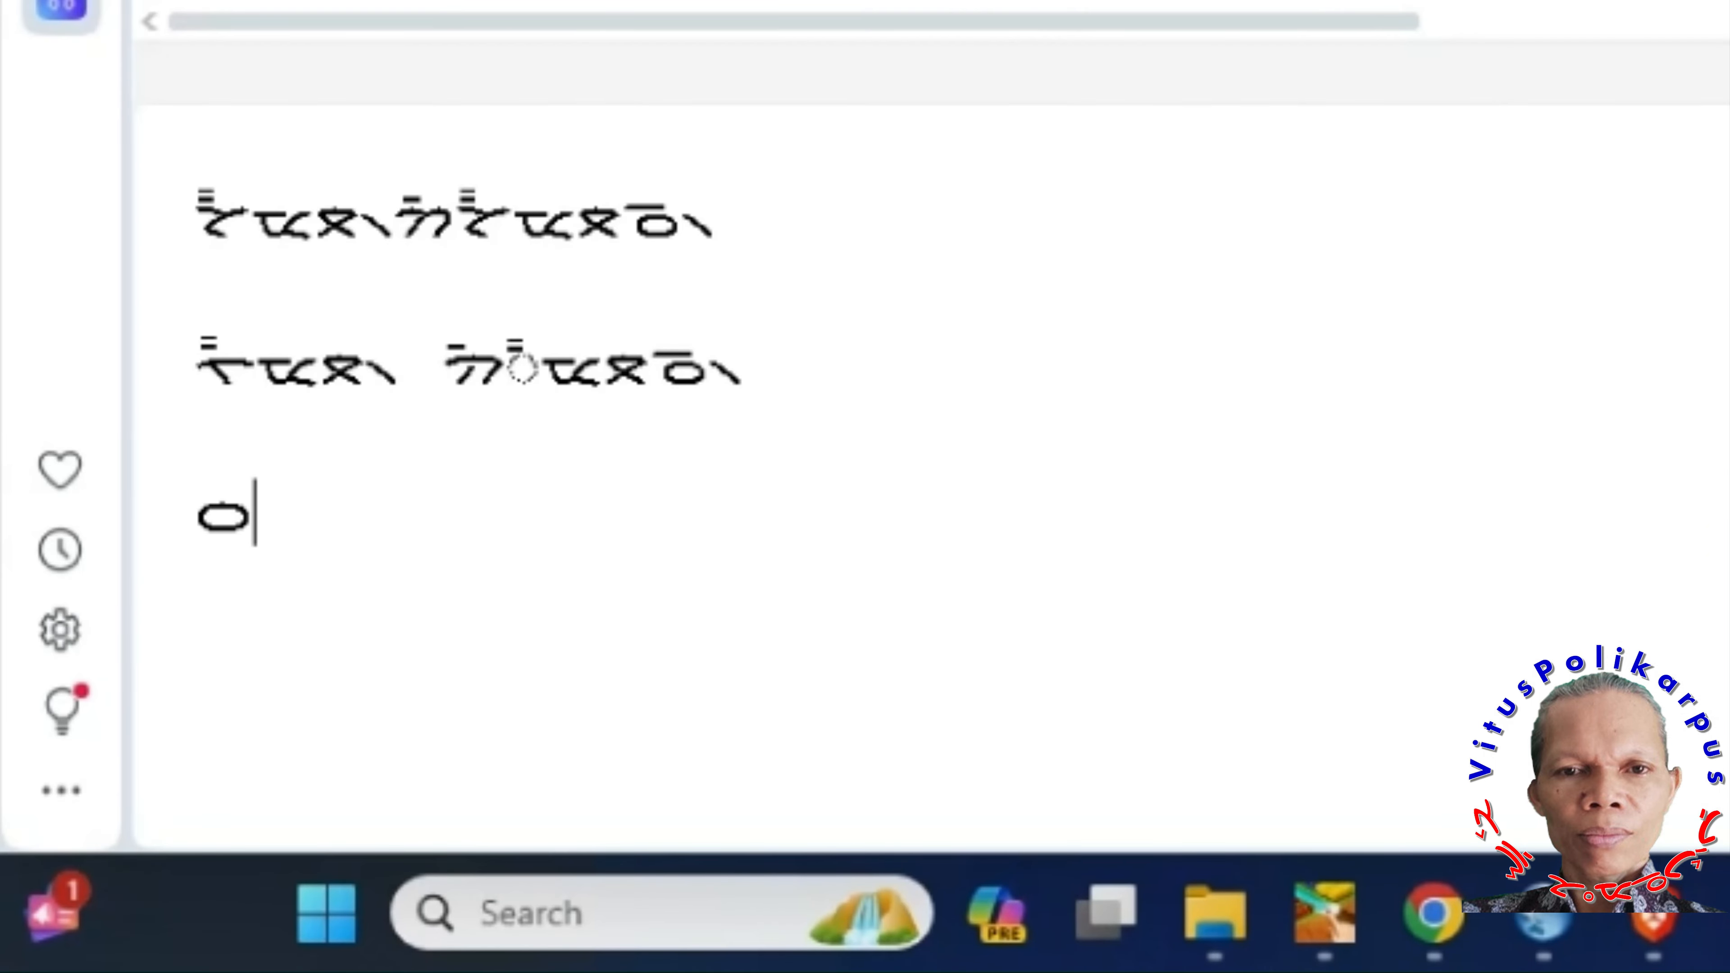
left_click_drag(317, 502, 97, 533)
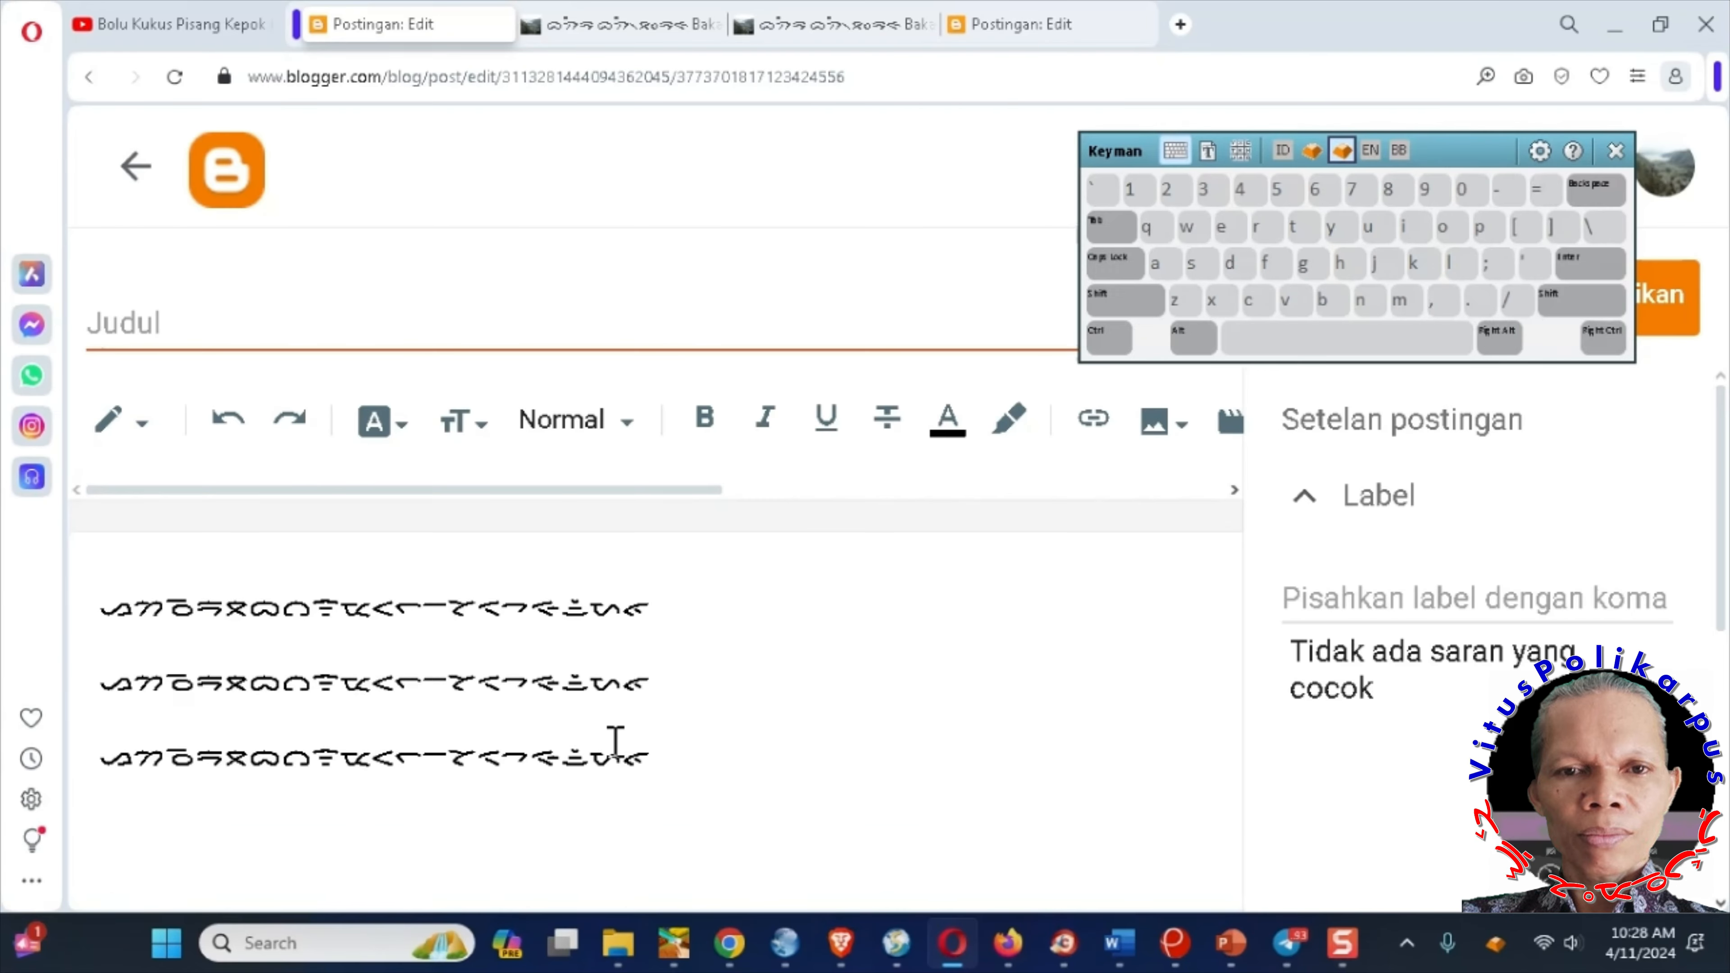
scroll(614, 743, "down", 5)
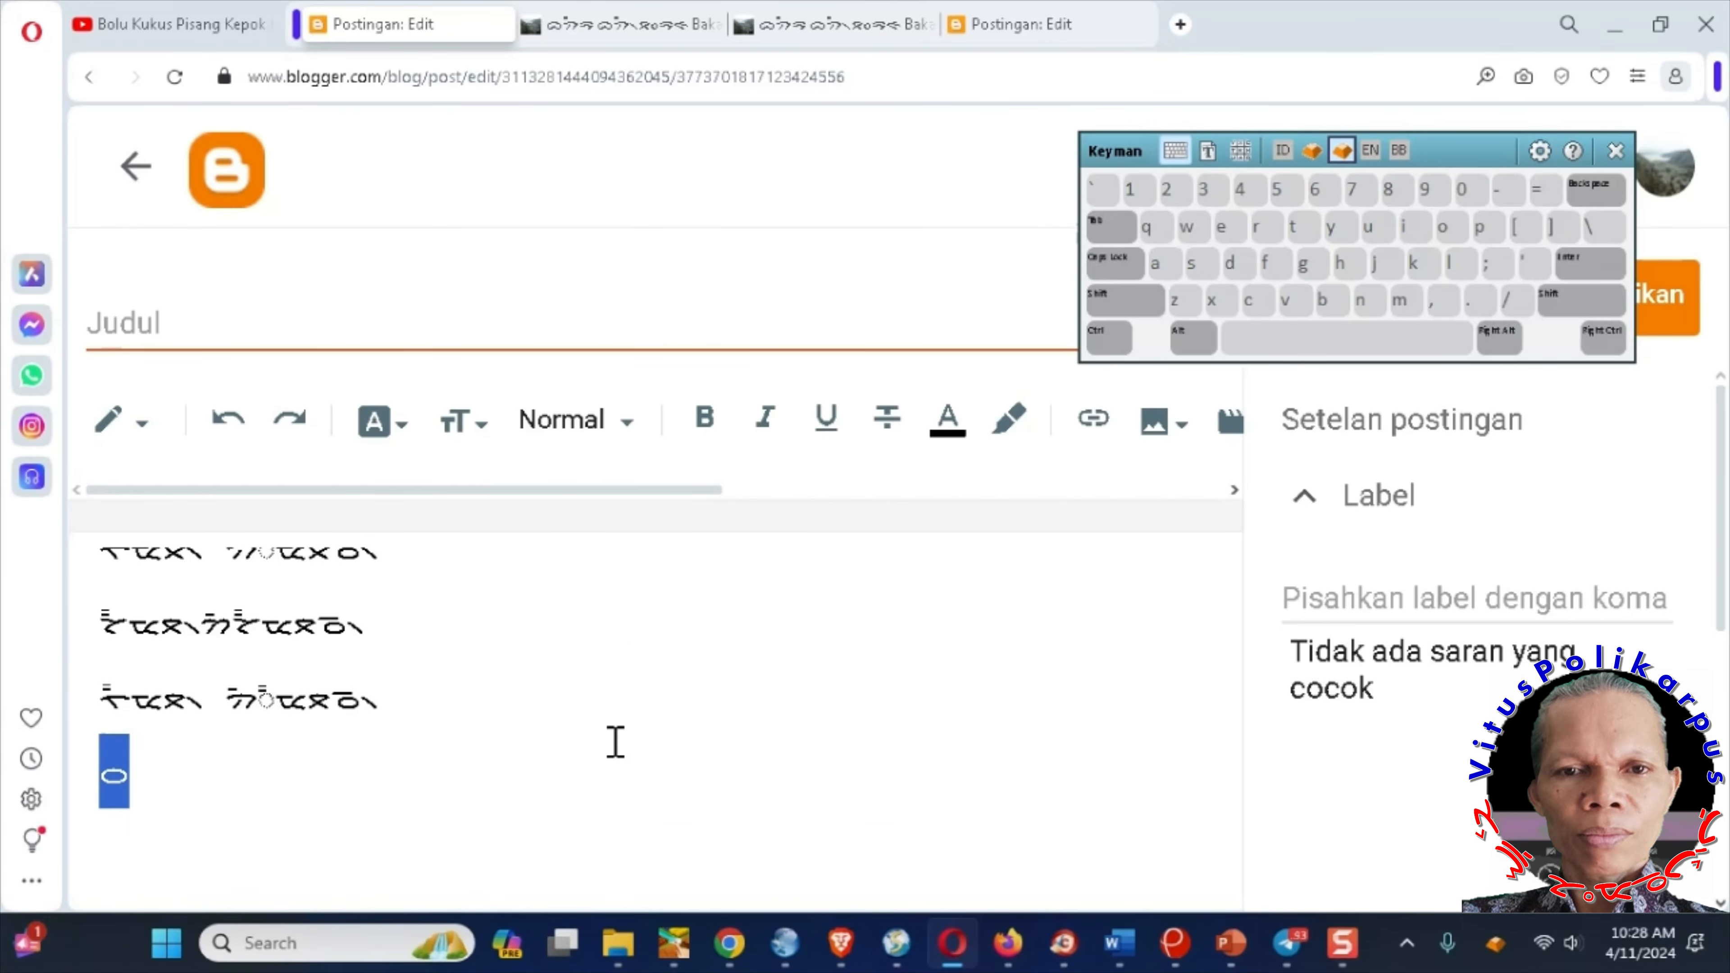
- Add two more lines below the oval letter in the Blogger draft, each holding two Batak letters entered with the Keyman keyboard
left_click(300, 790)
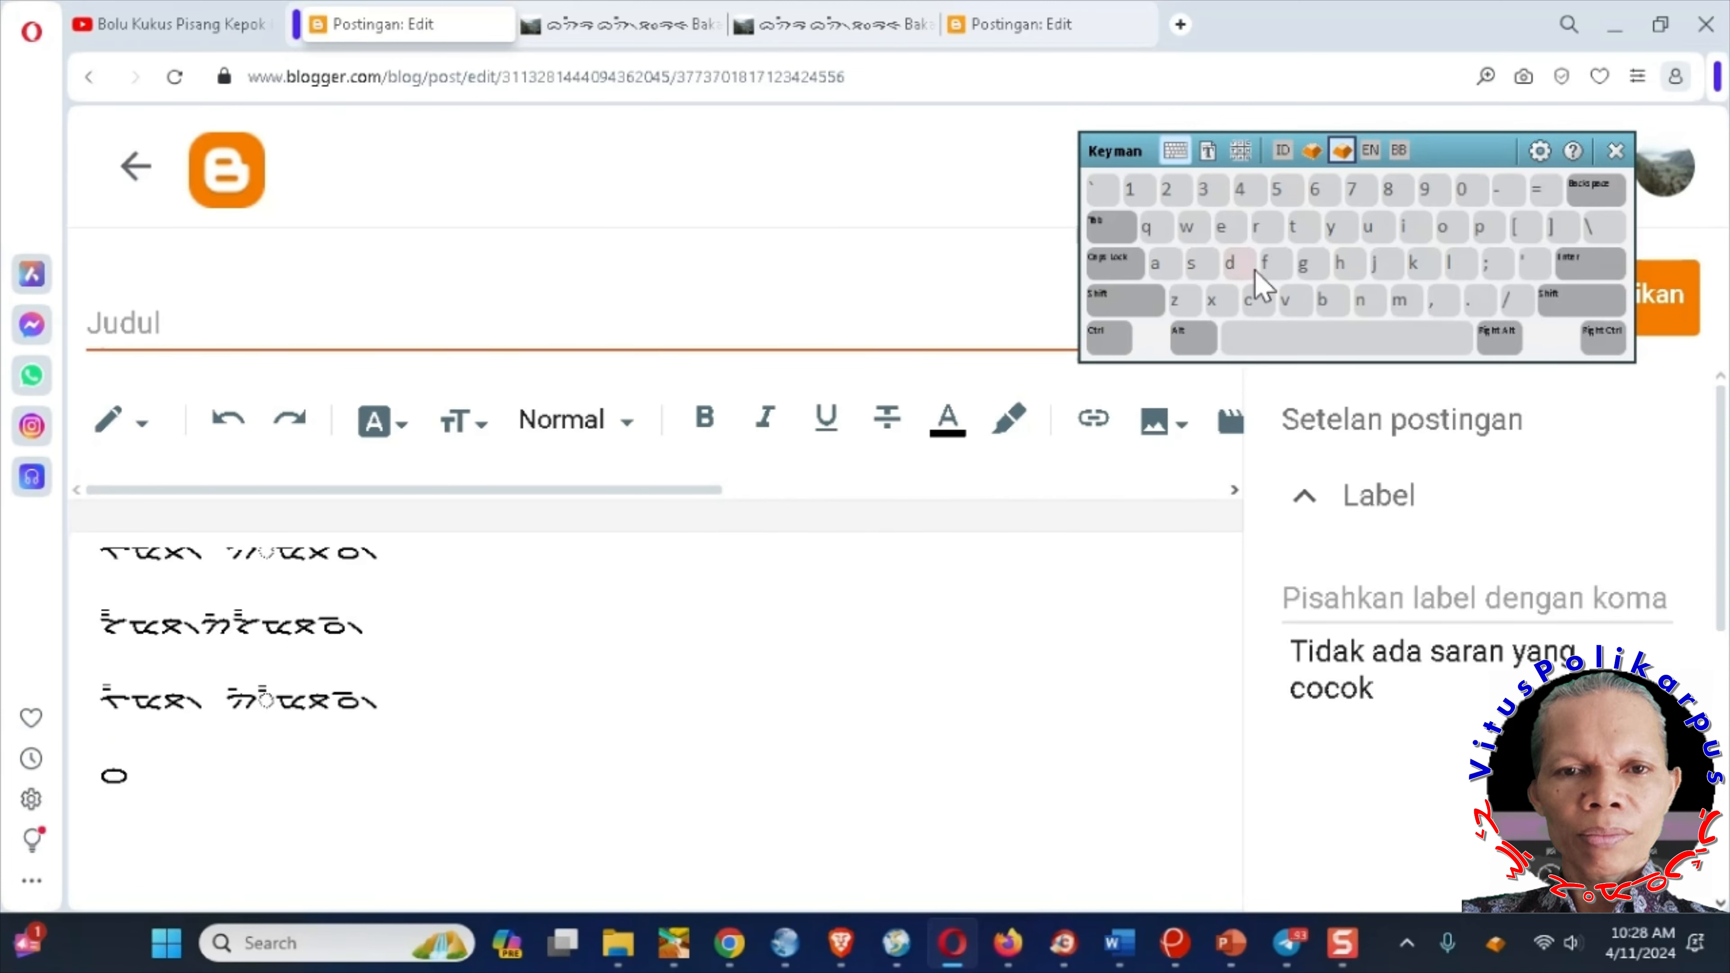
left_click(1299, 228)
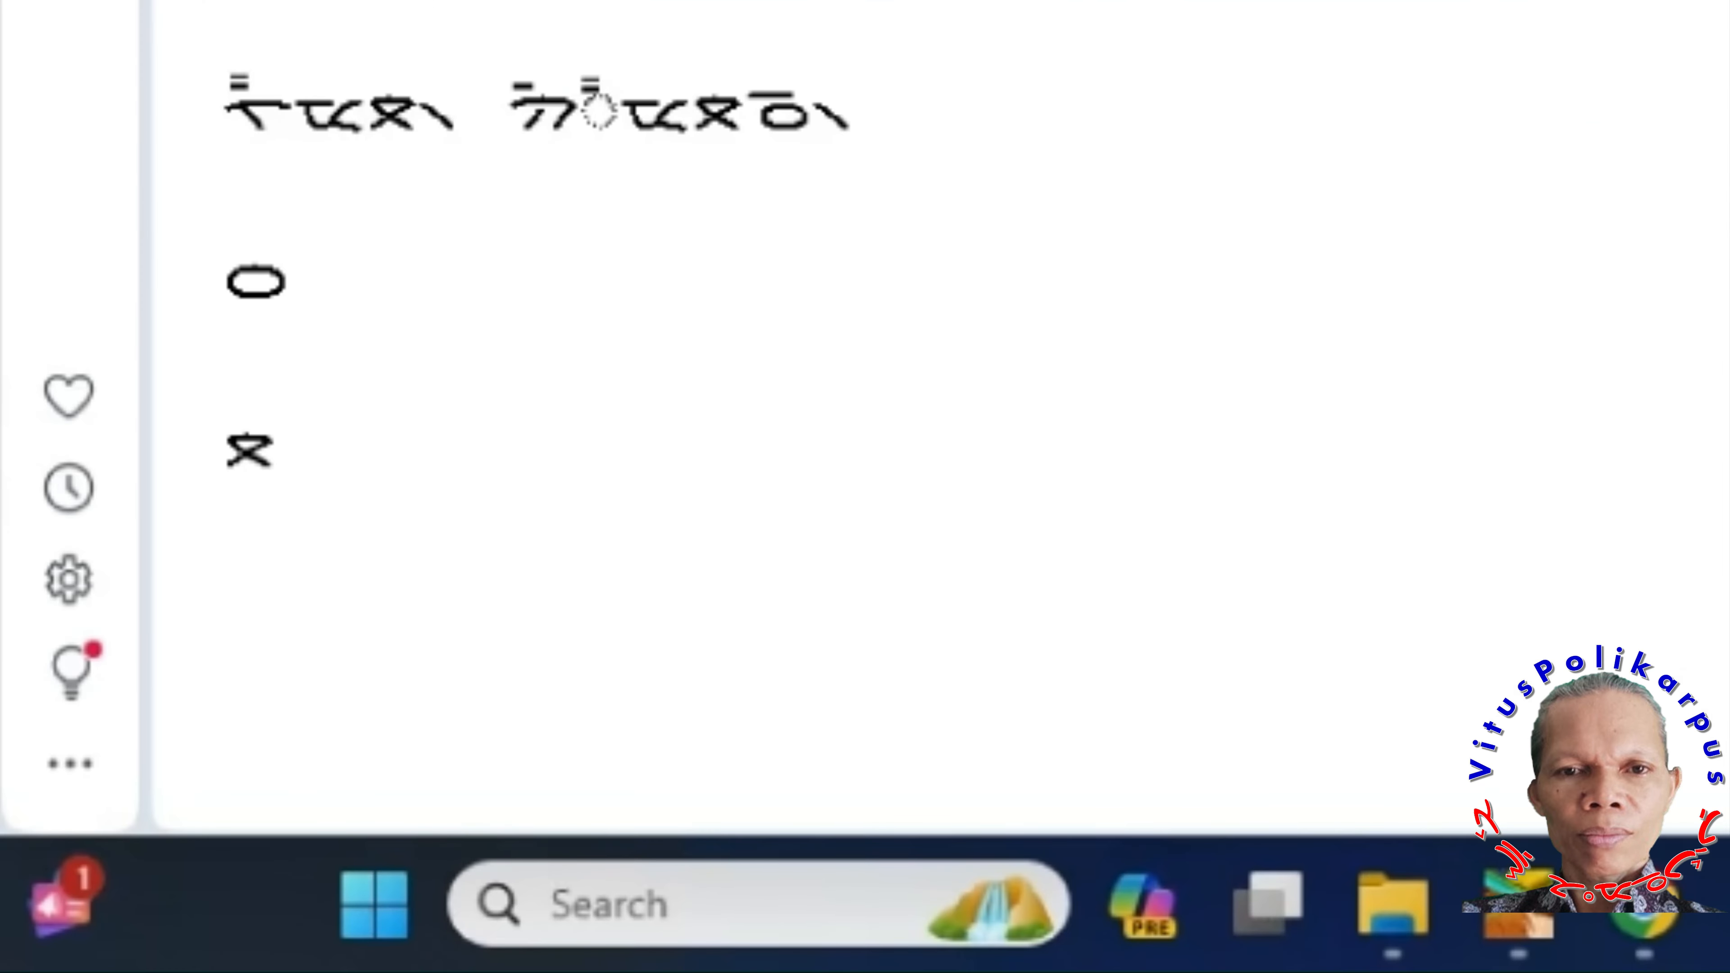
type("ᯔ")
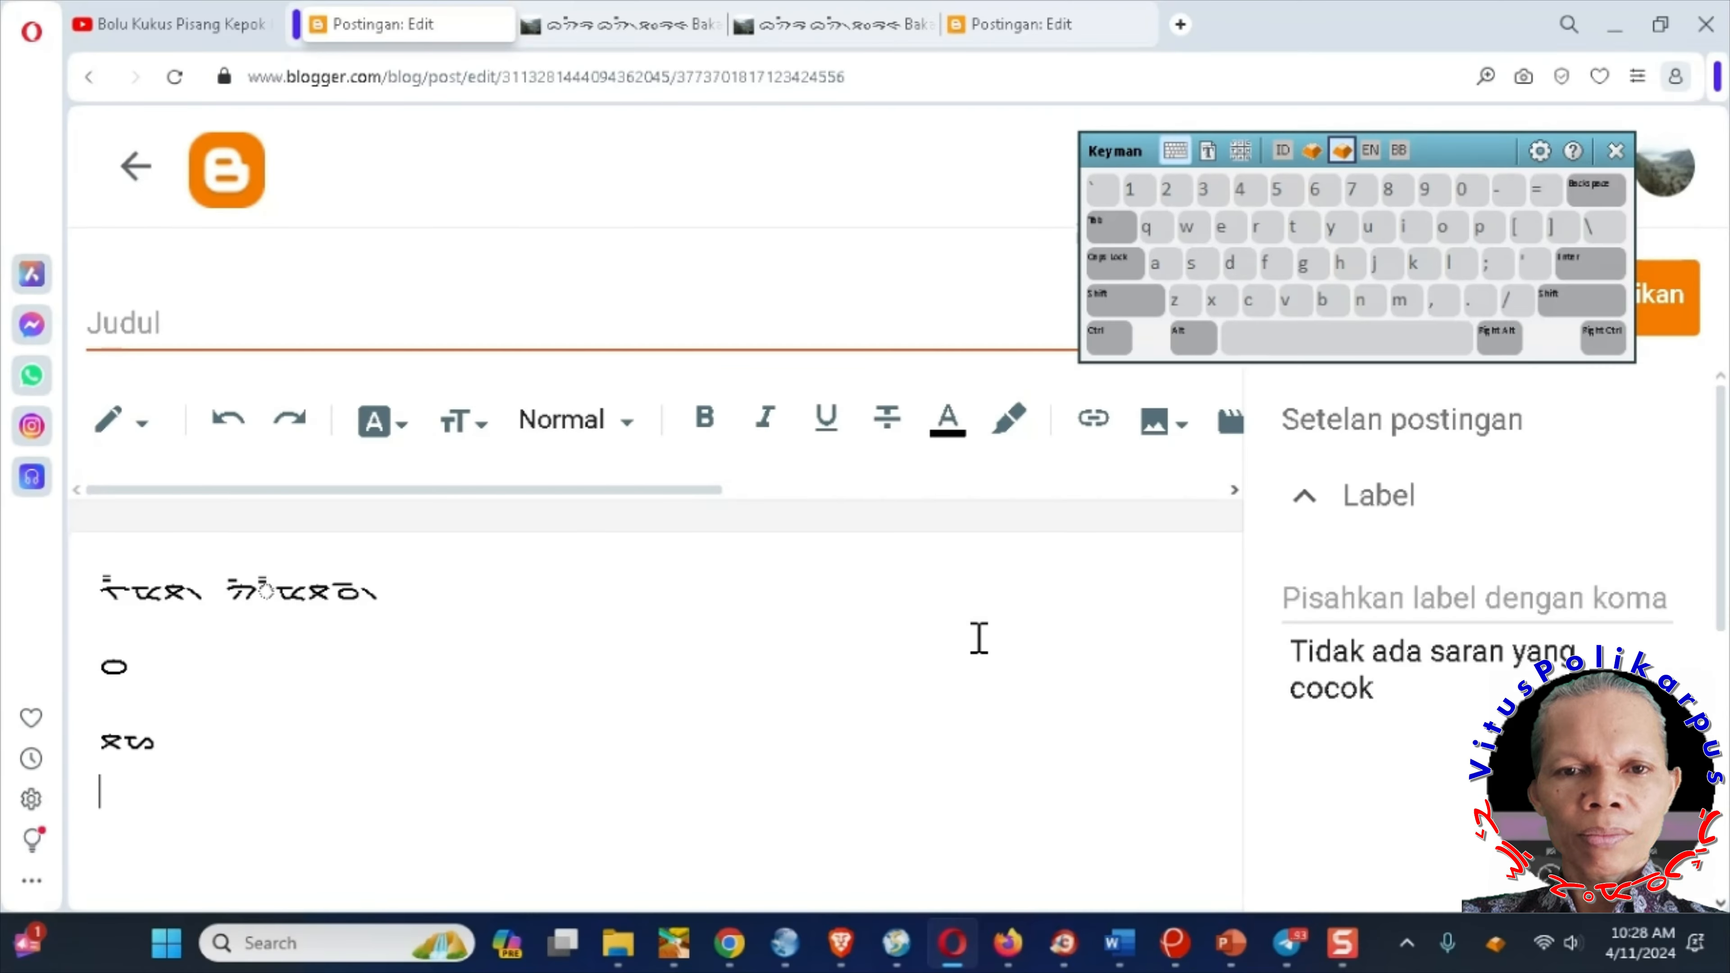
left_click(1197, 227)
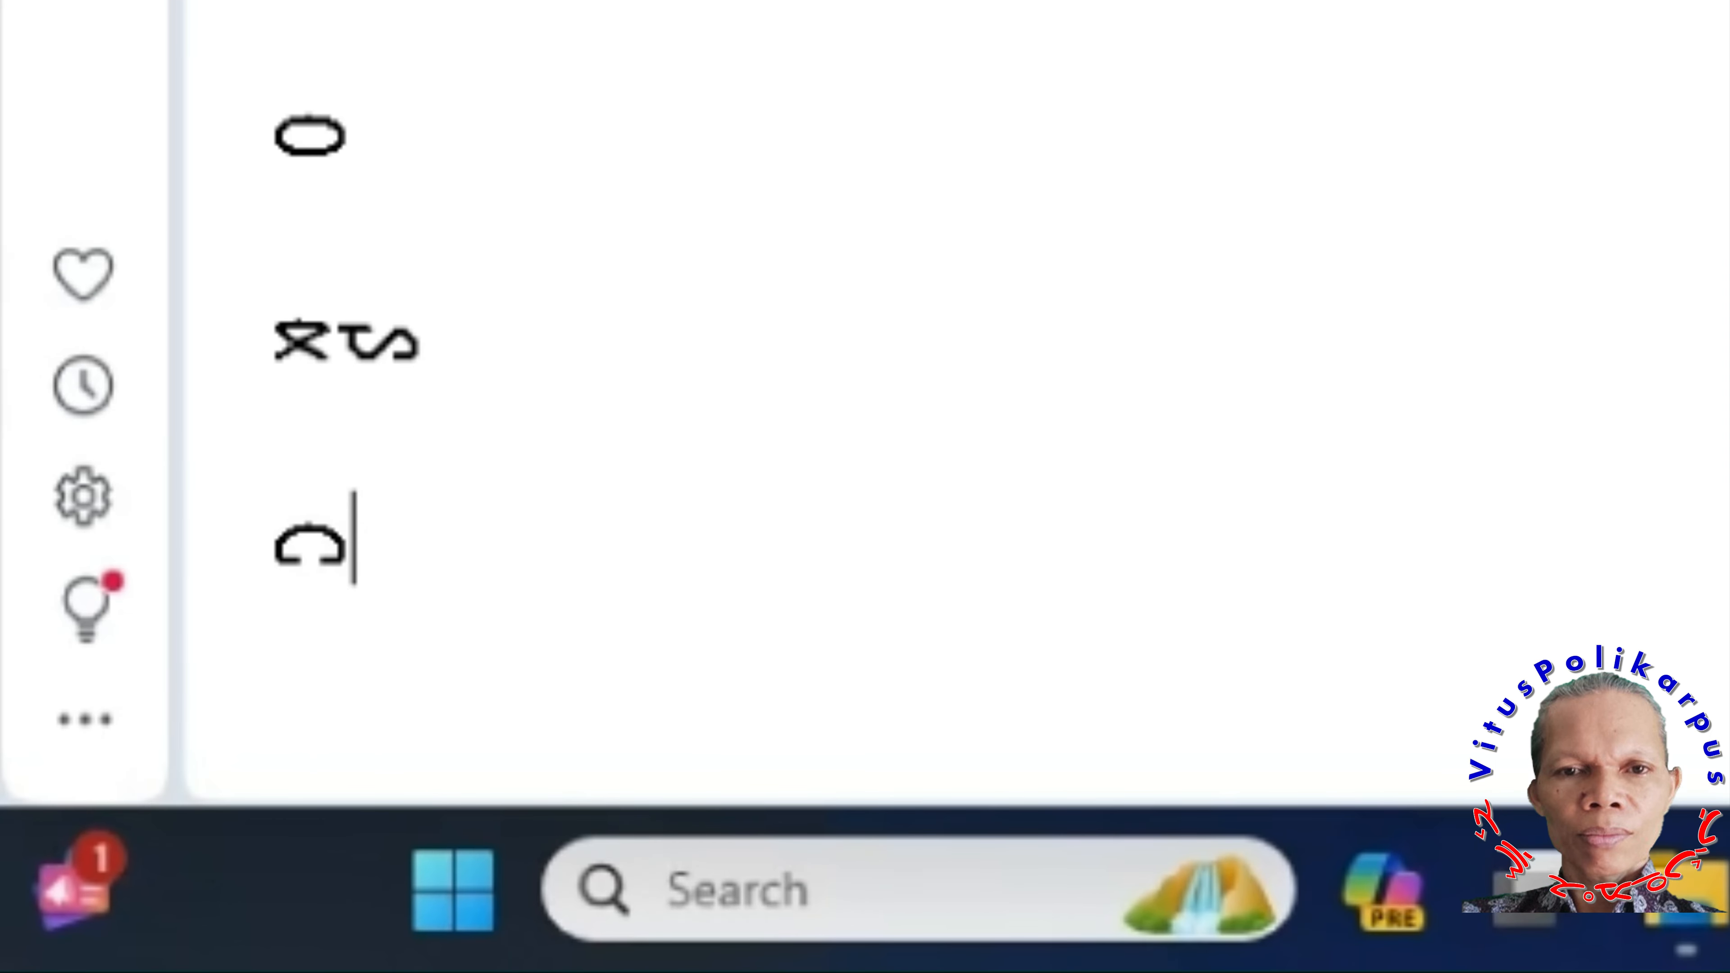
type("ᯍ")
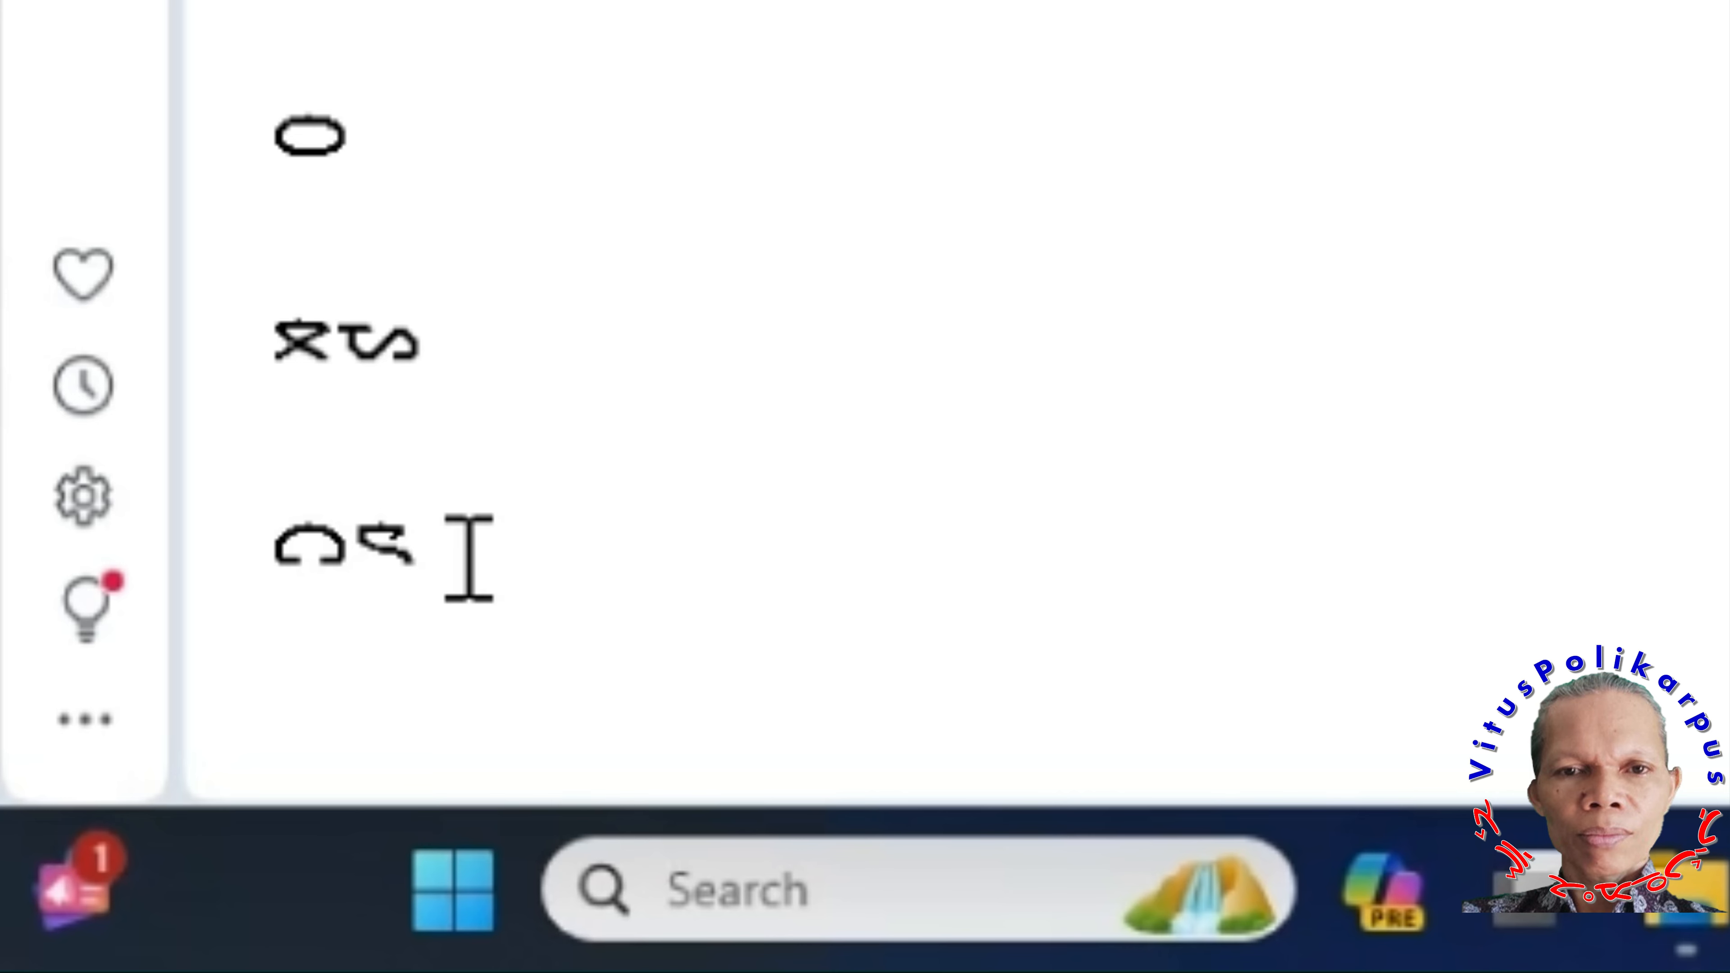
- Highlight the last letter pair, the oval letter and the first syllable of each word above in turn to compare their forms
left_click_drag(451, 564, 391, 576)
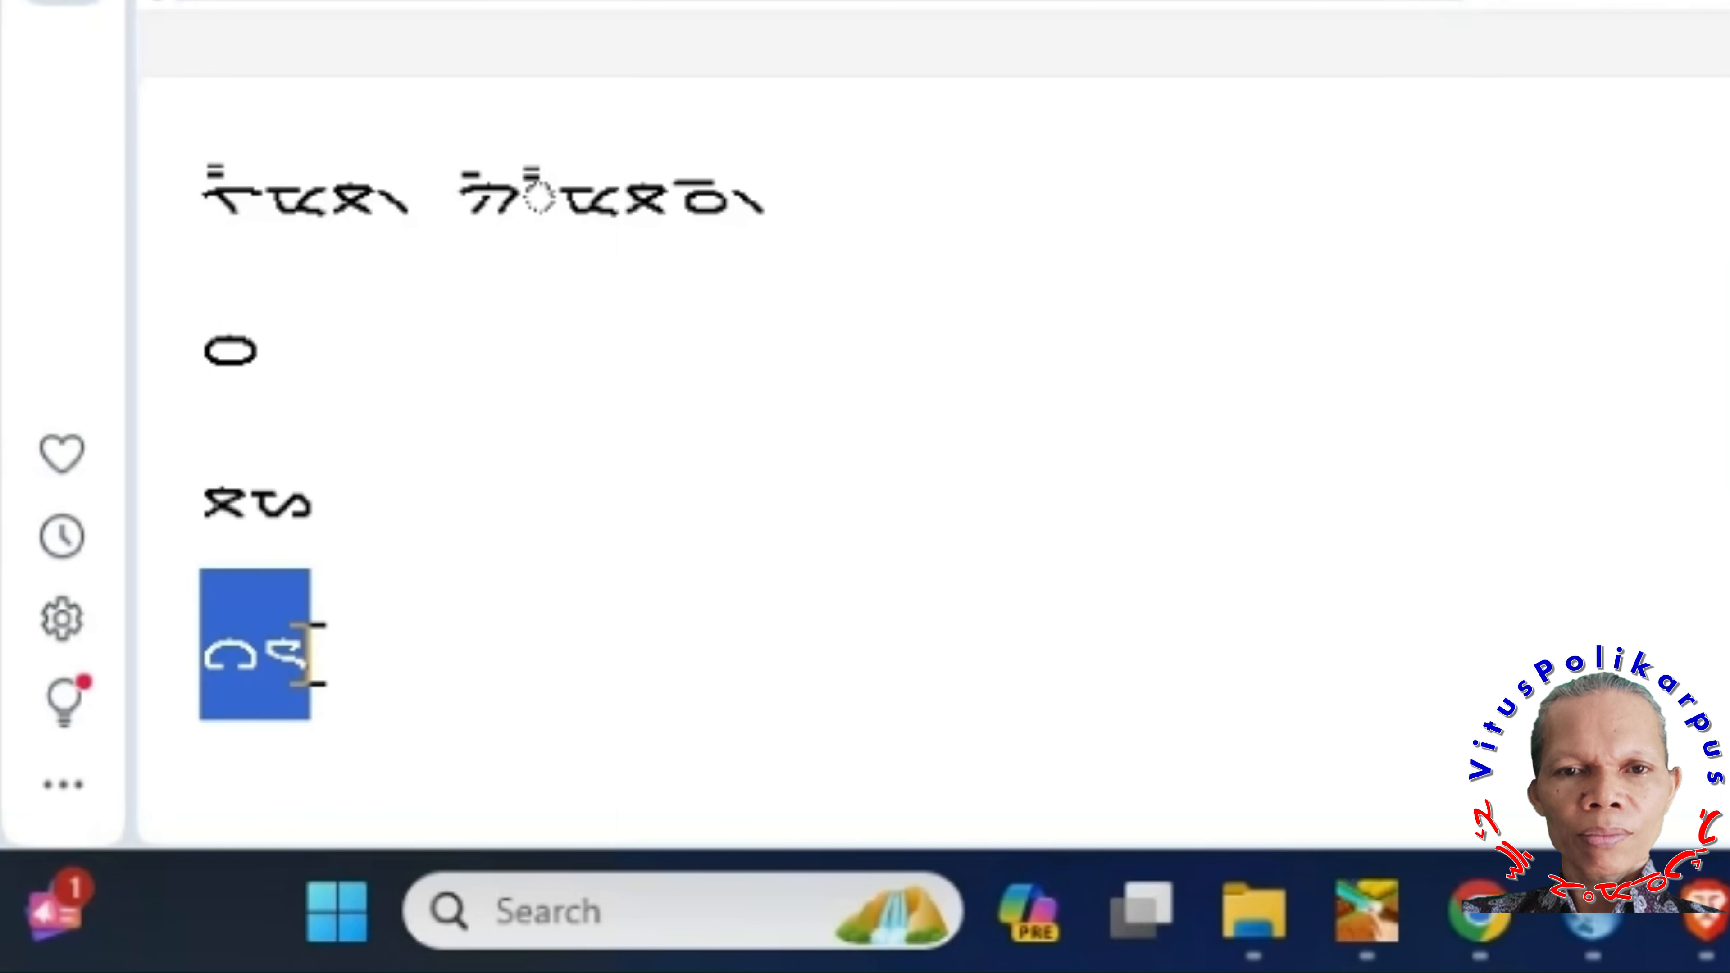
left_click(327, 358)
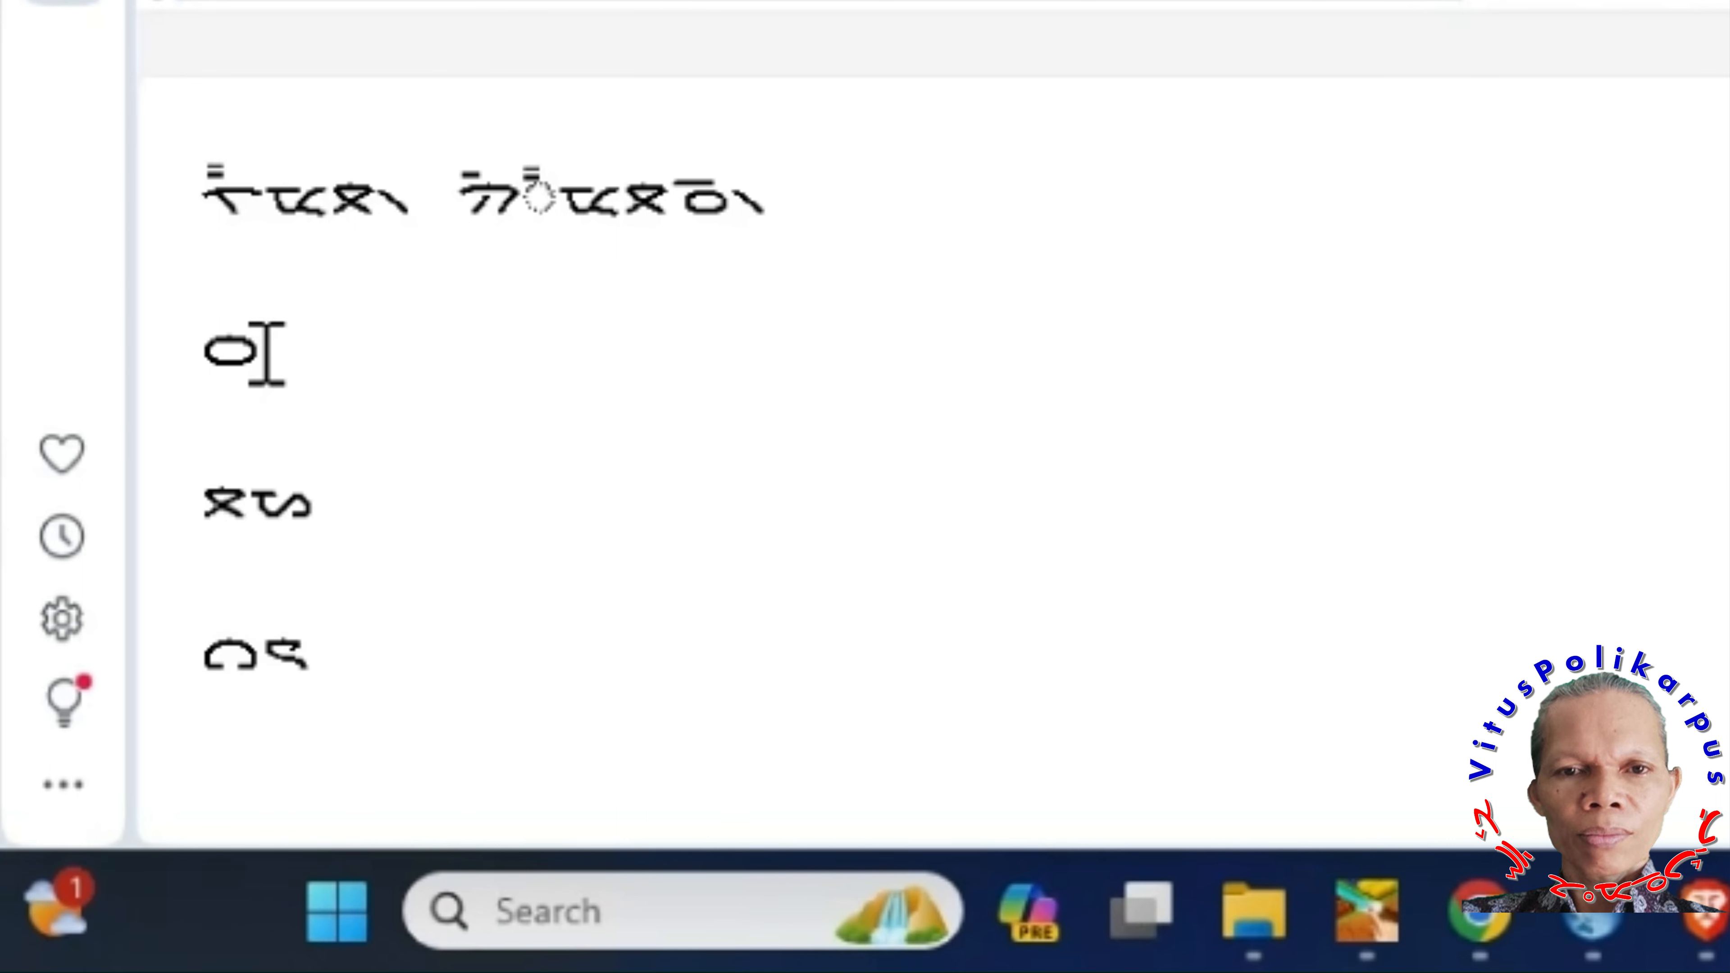
left_click_drag(266, 353, 217, 355)
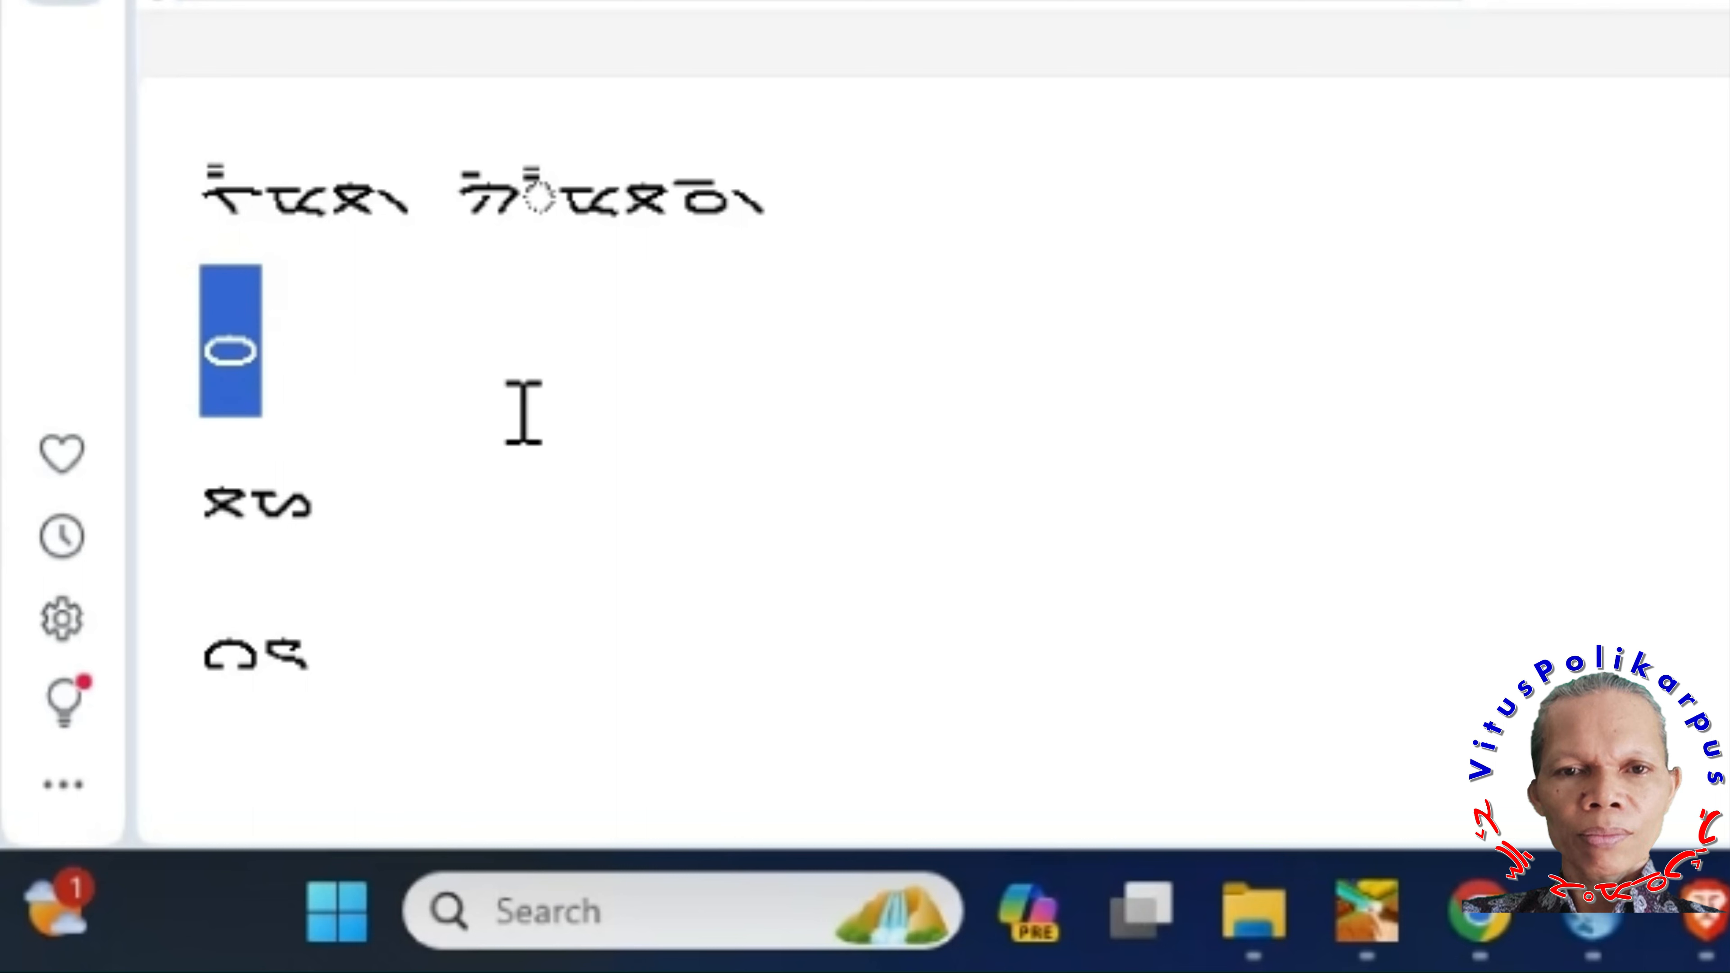
left_click_drag(199, 189, 224, 182)
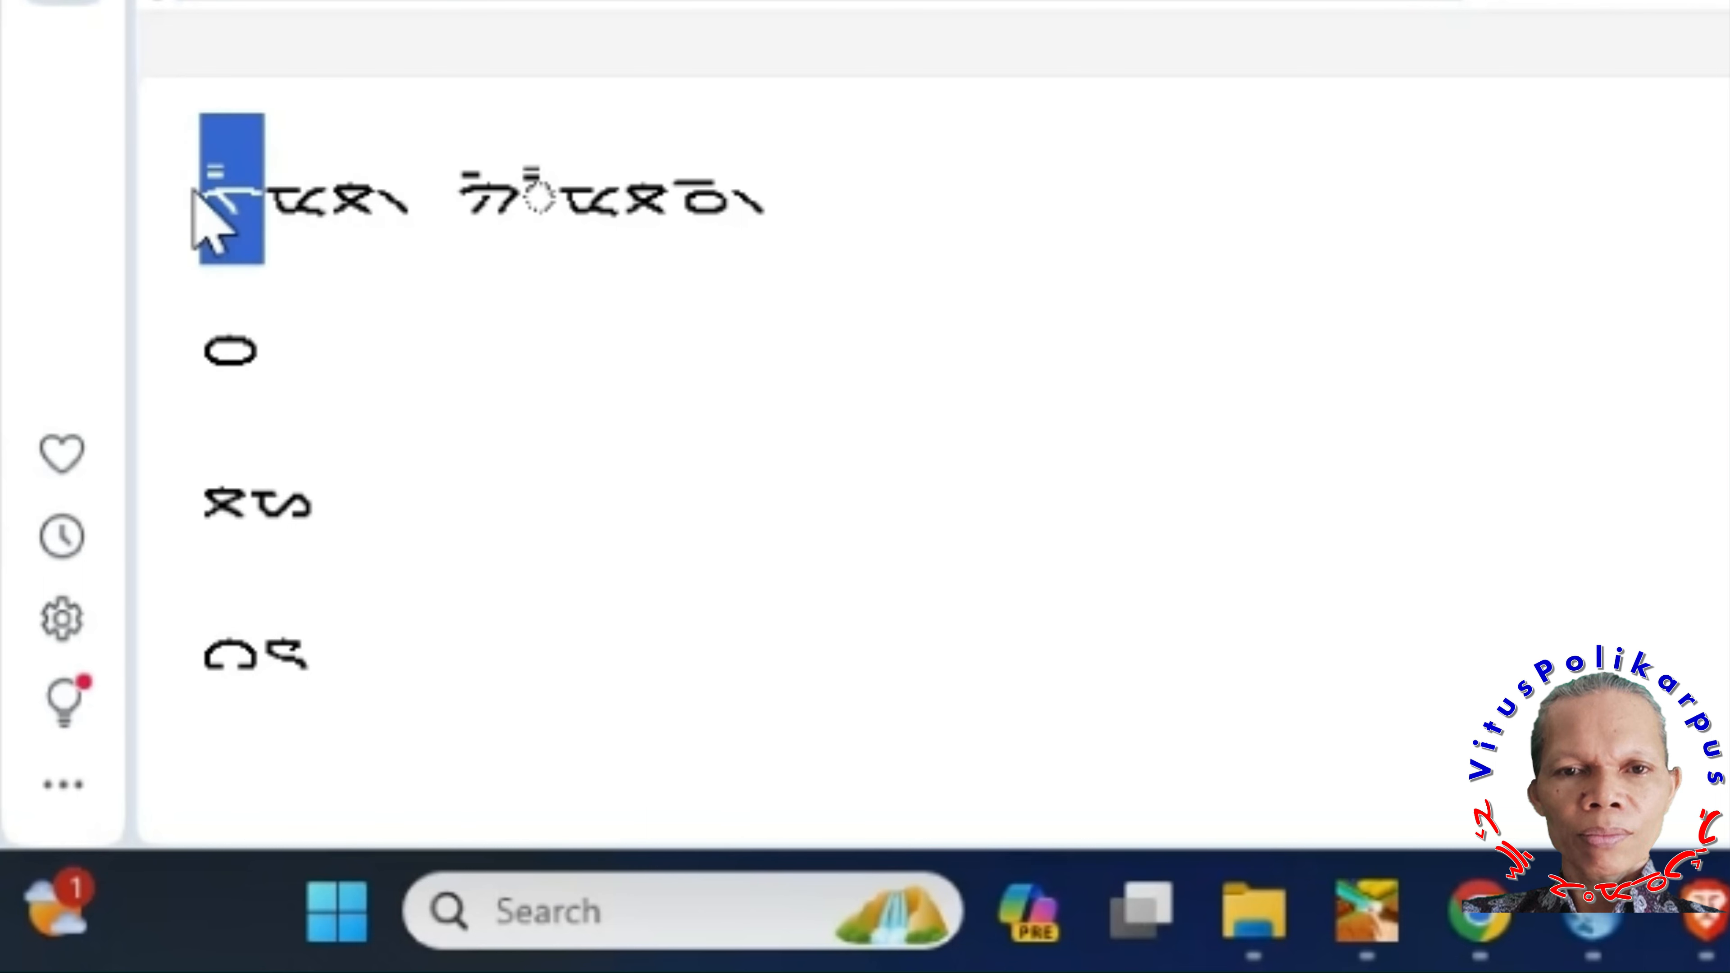
left_click_drag(461, 178, 520, 179)
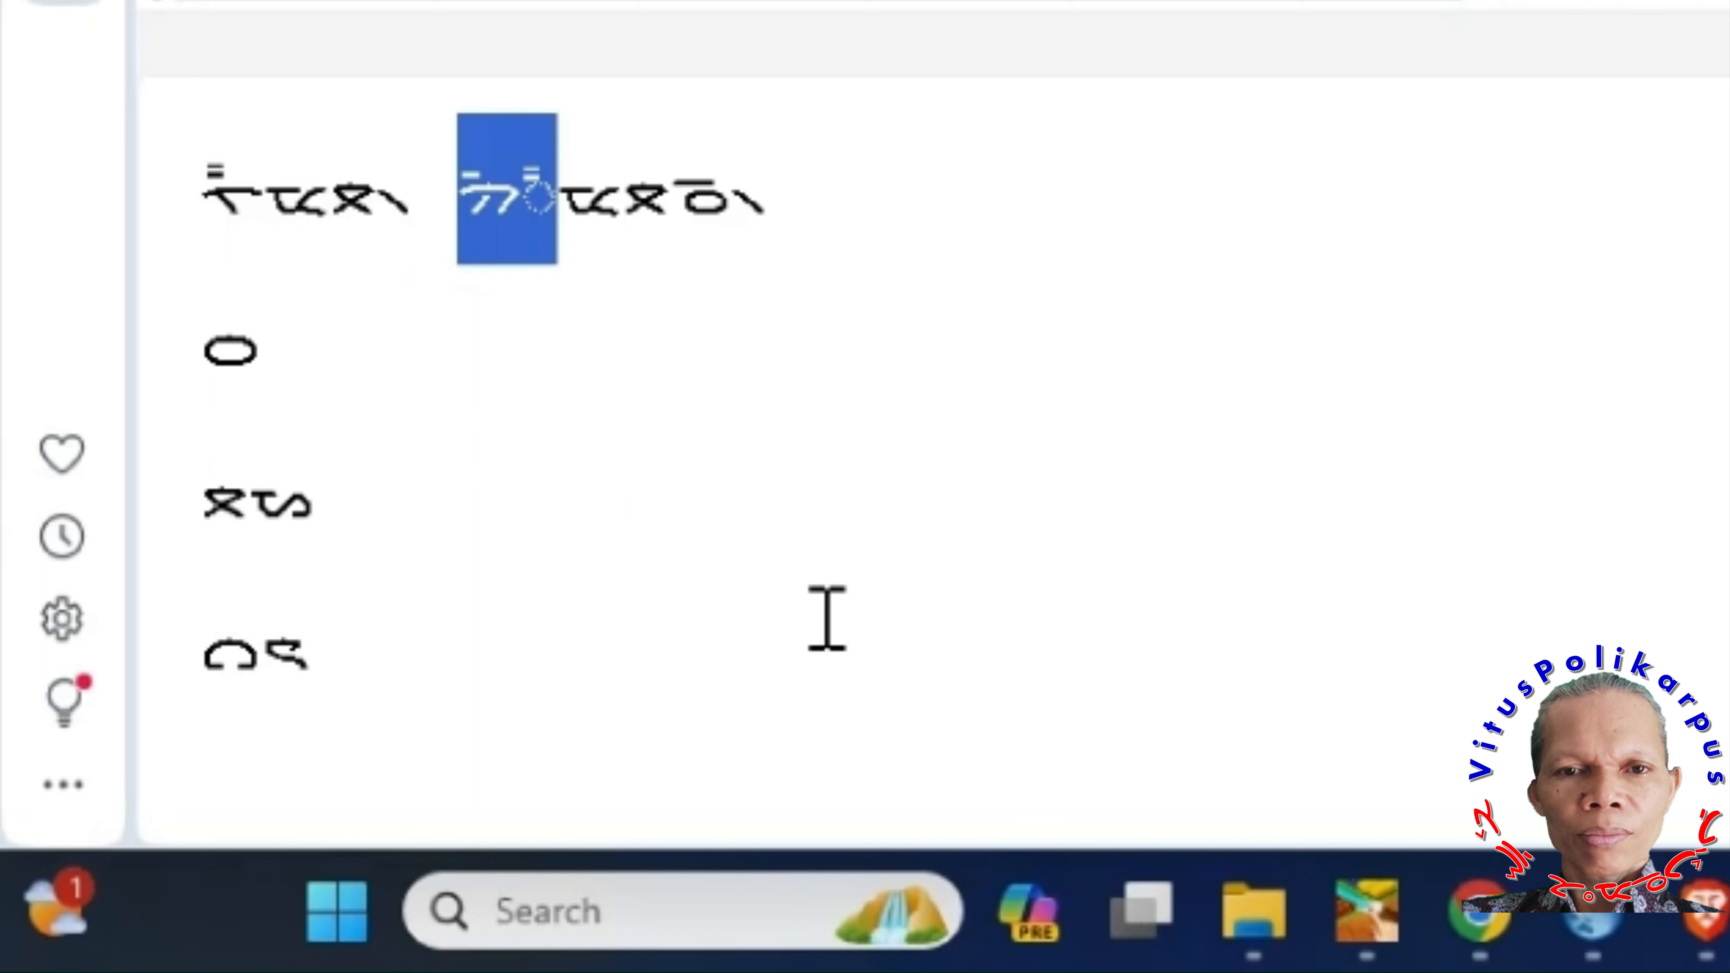
- Highlight the oval letter again, review it against the other Batak lines in the draft, and clear the highlight
scroll(915, 634, "down", 2)
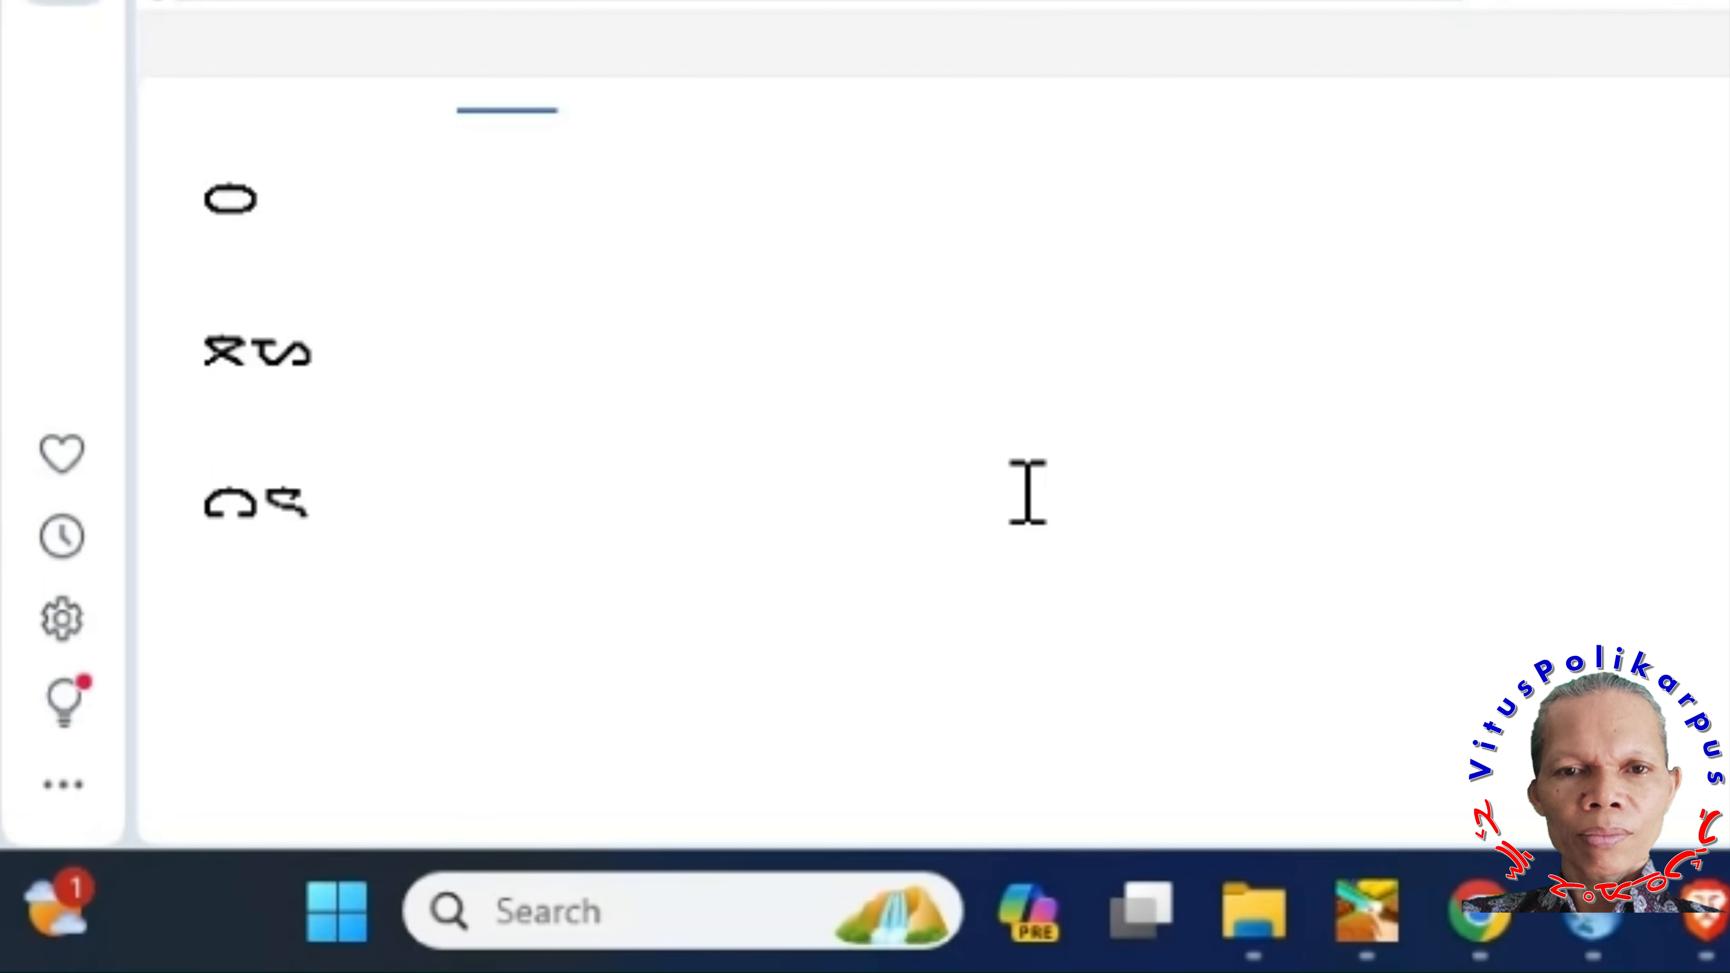
left_click_drag(347, 194, 196, 194)
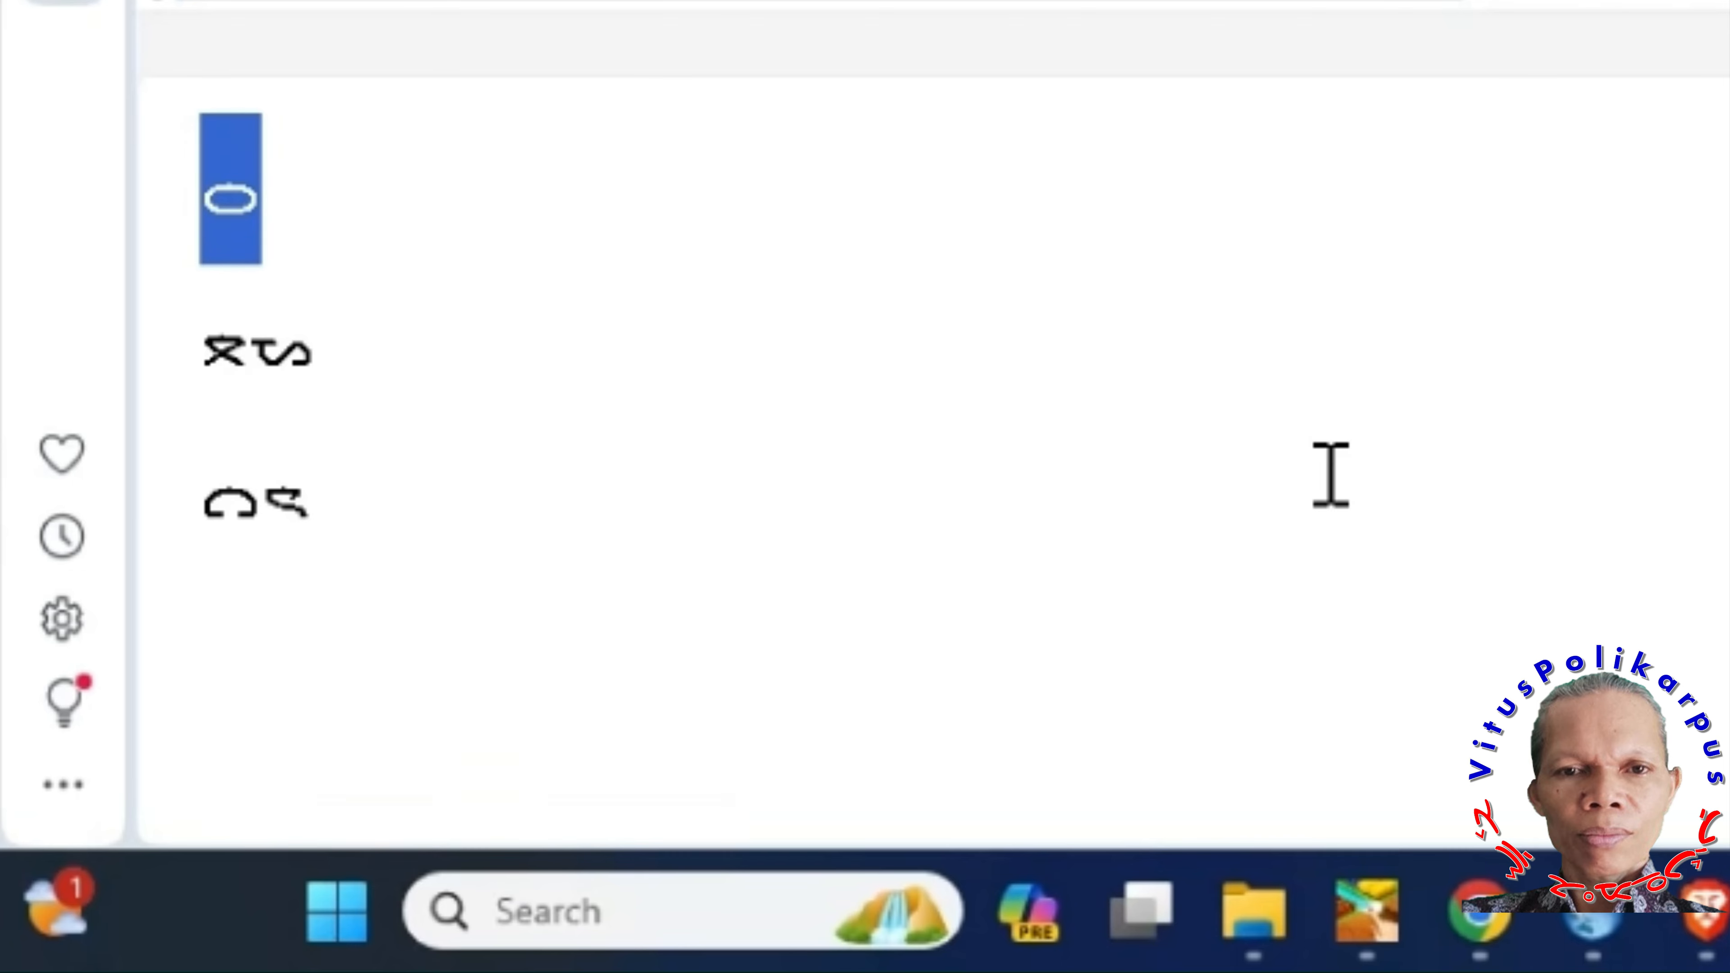
scroll(1331, 475, "up", 5)
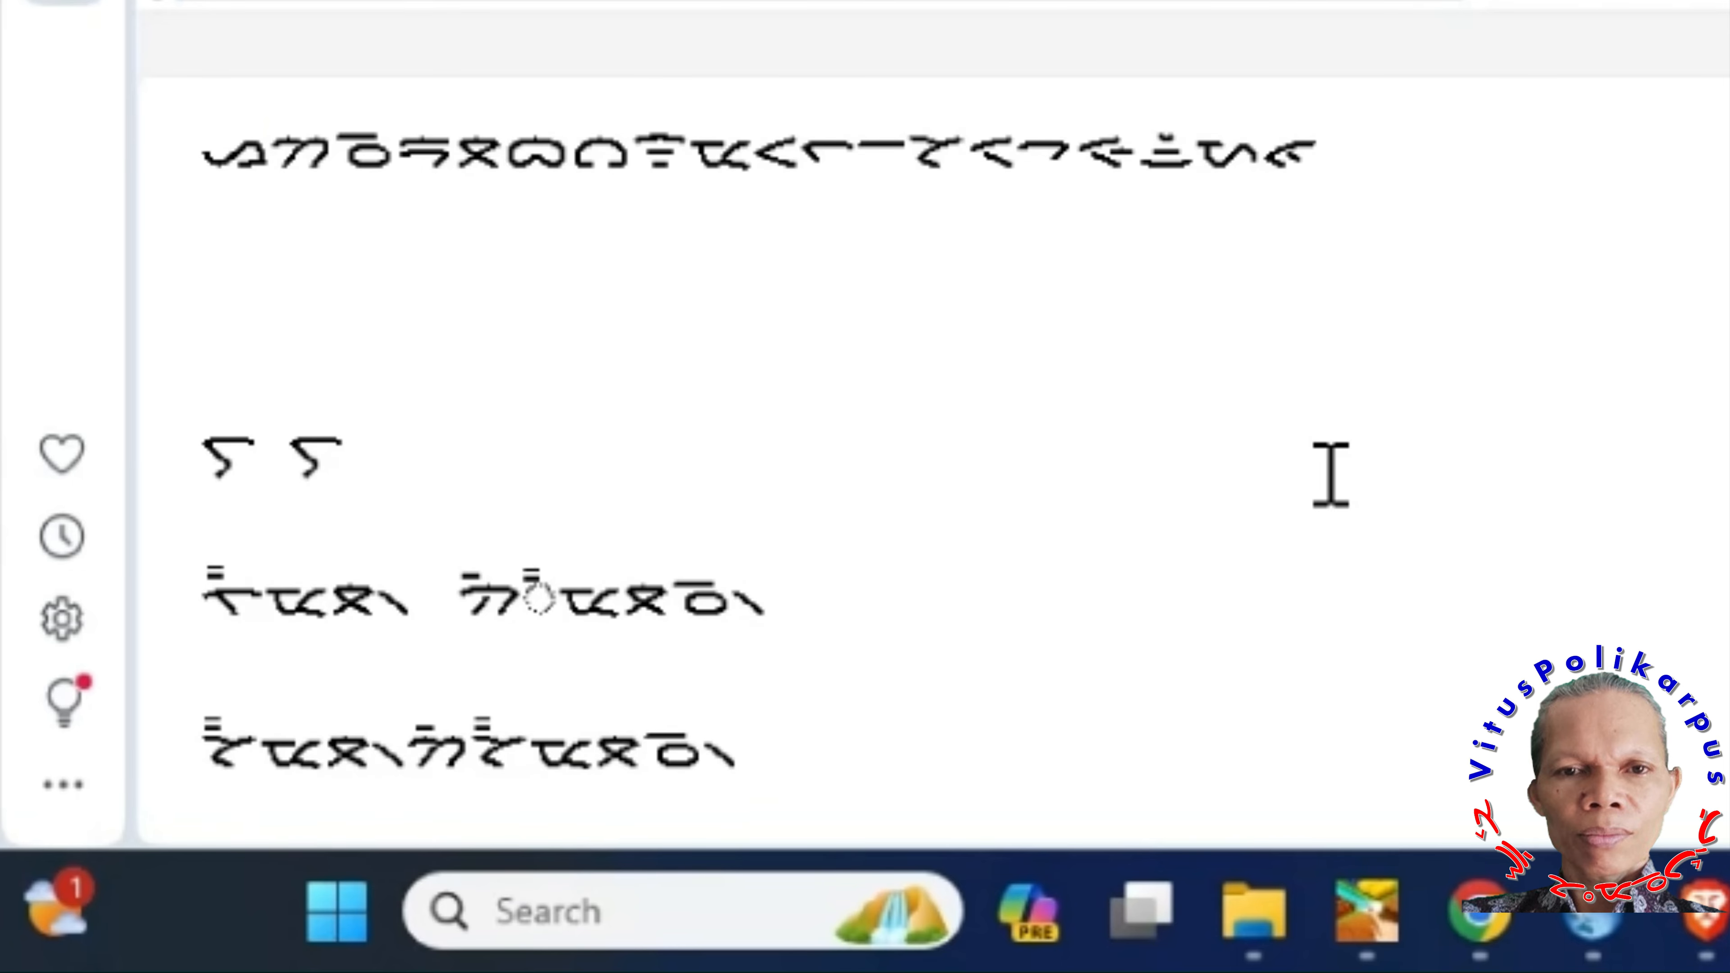
scroll(1331, 475, "down", 10)
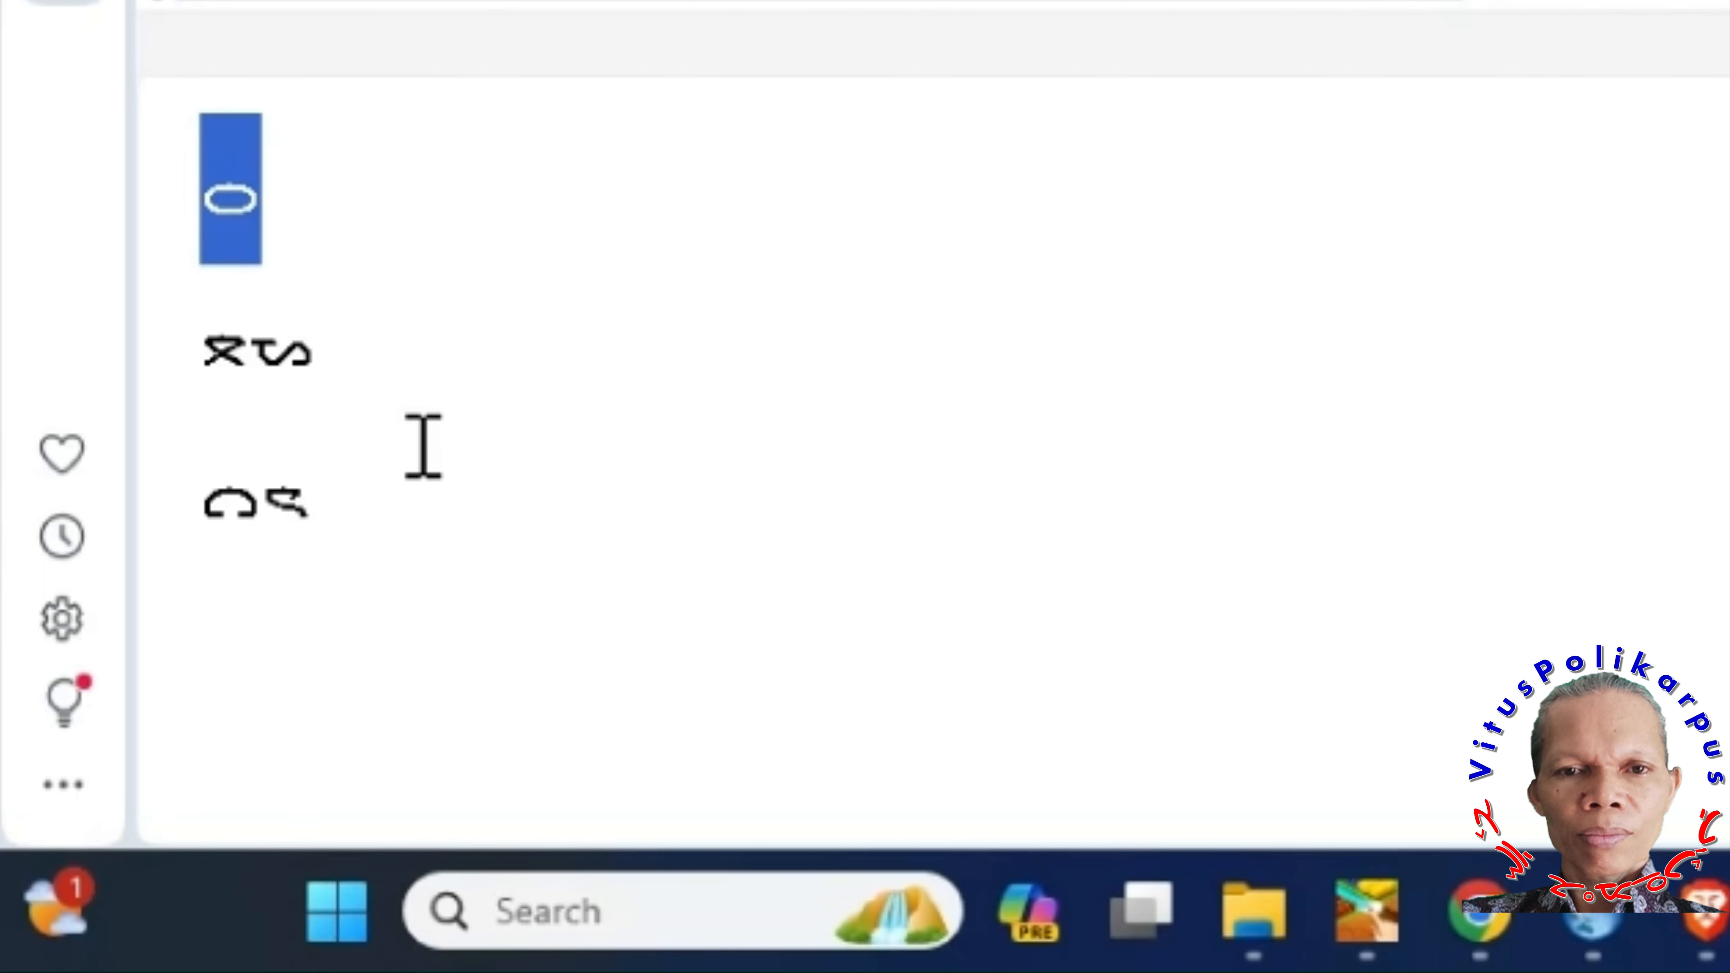
left_click(376, 492)
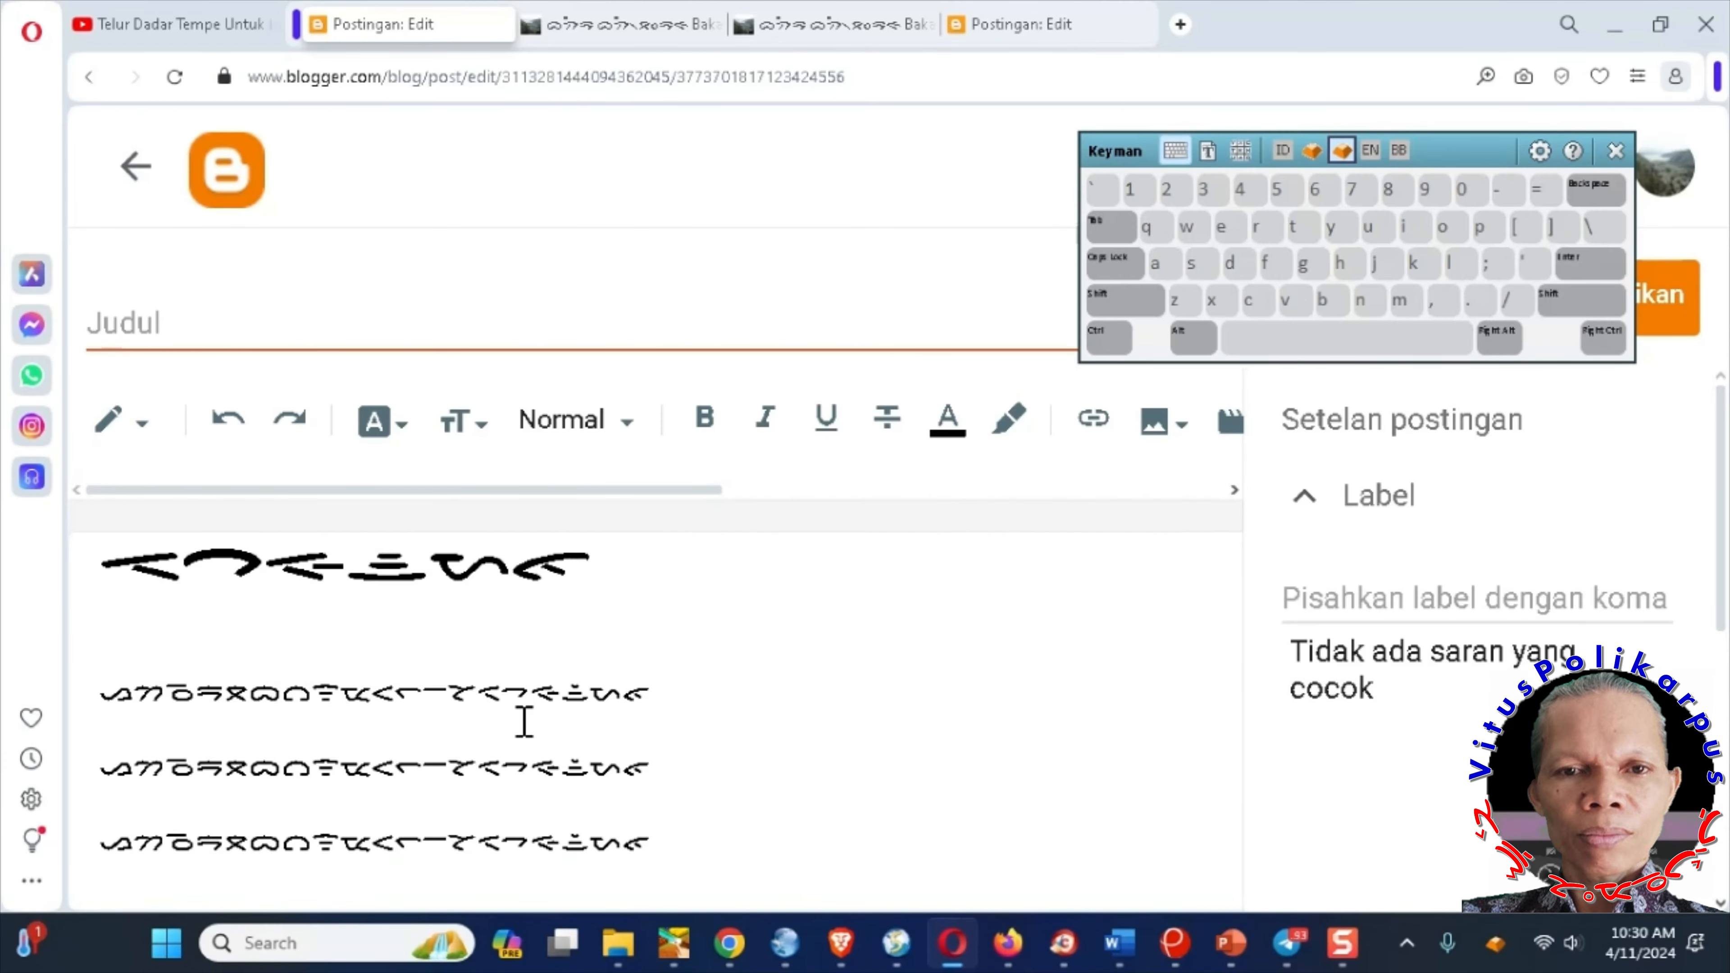
- Leave the Blogger draft for the Indonesian-to-Batak Toba transliterator in Chrome and highlight its web address
scroll(586, 712, "down", 1)
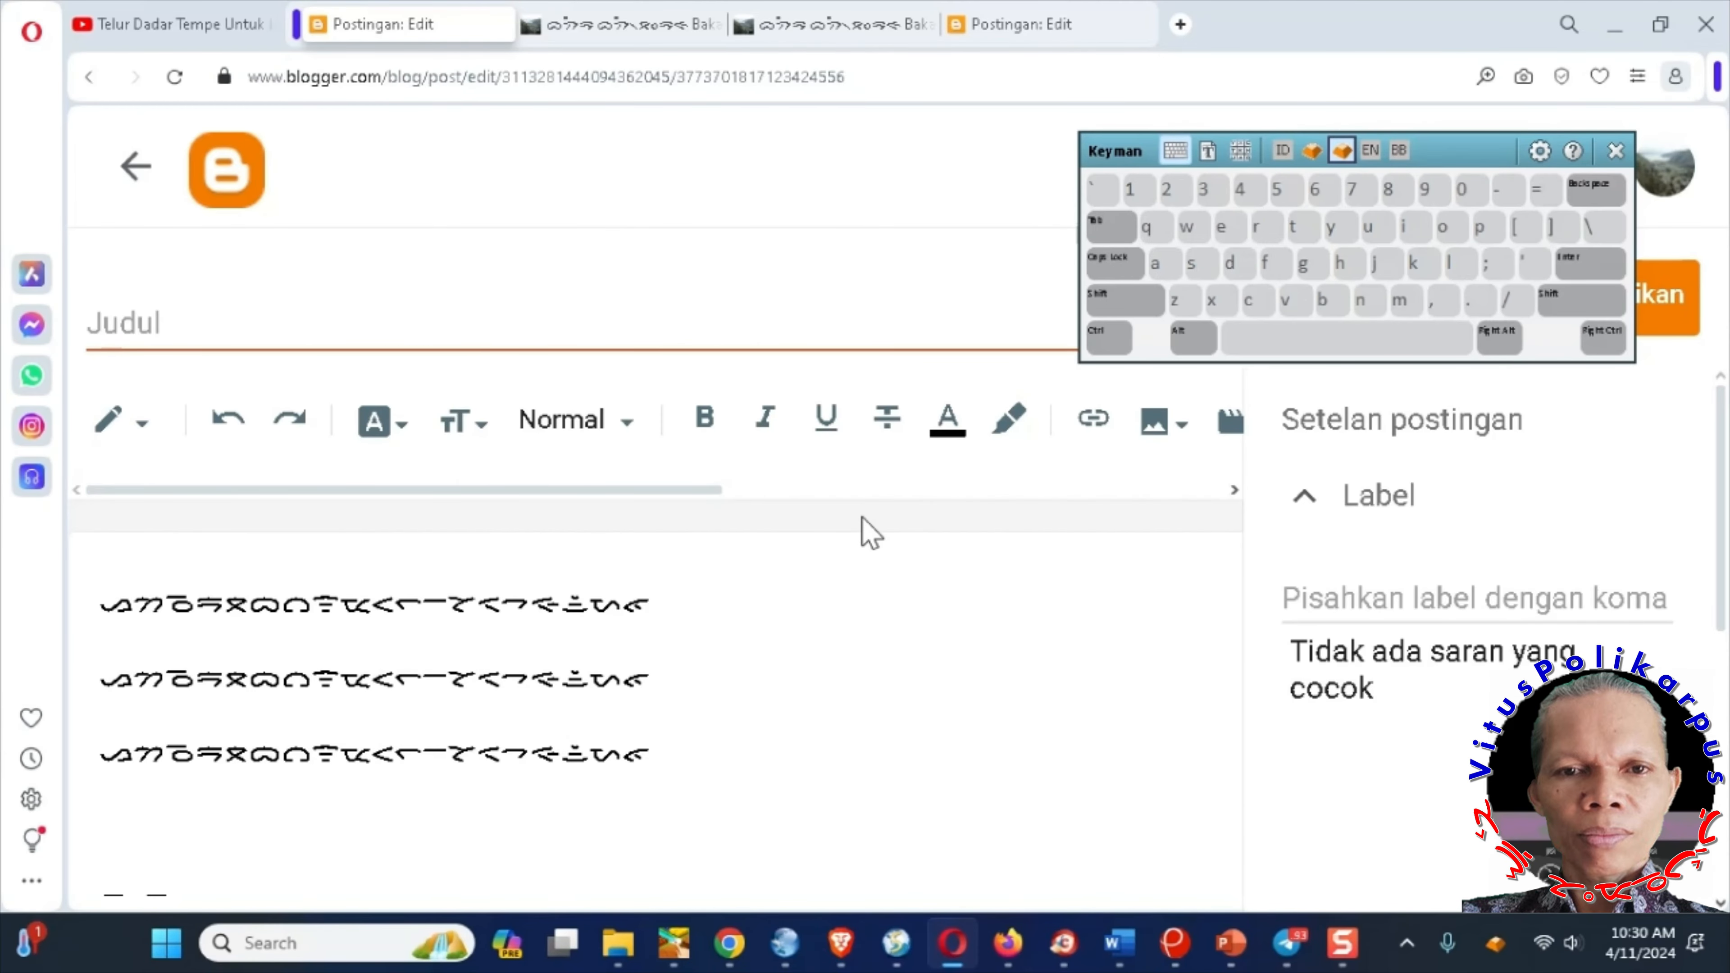
left_click(730, 943)
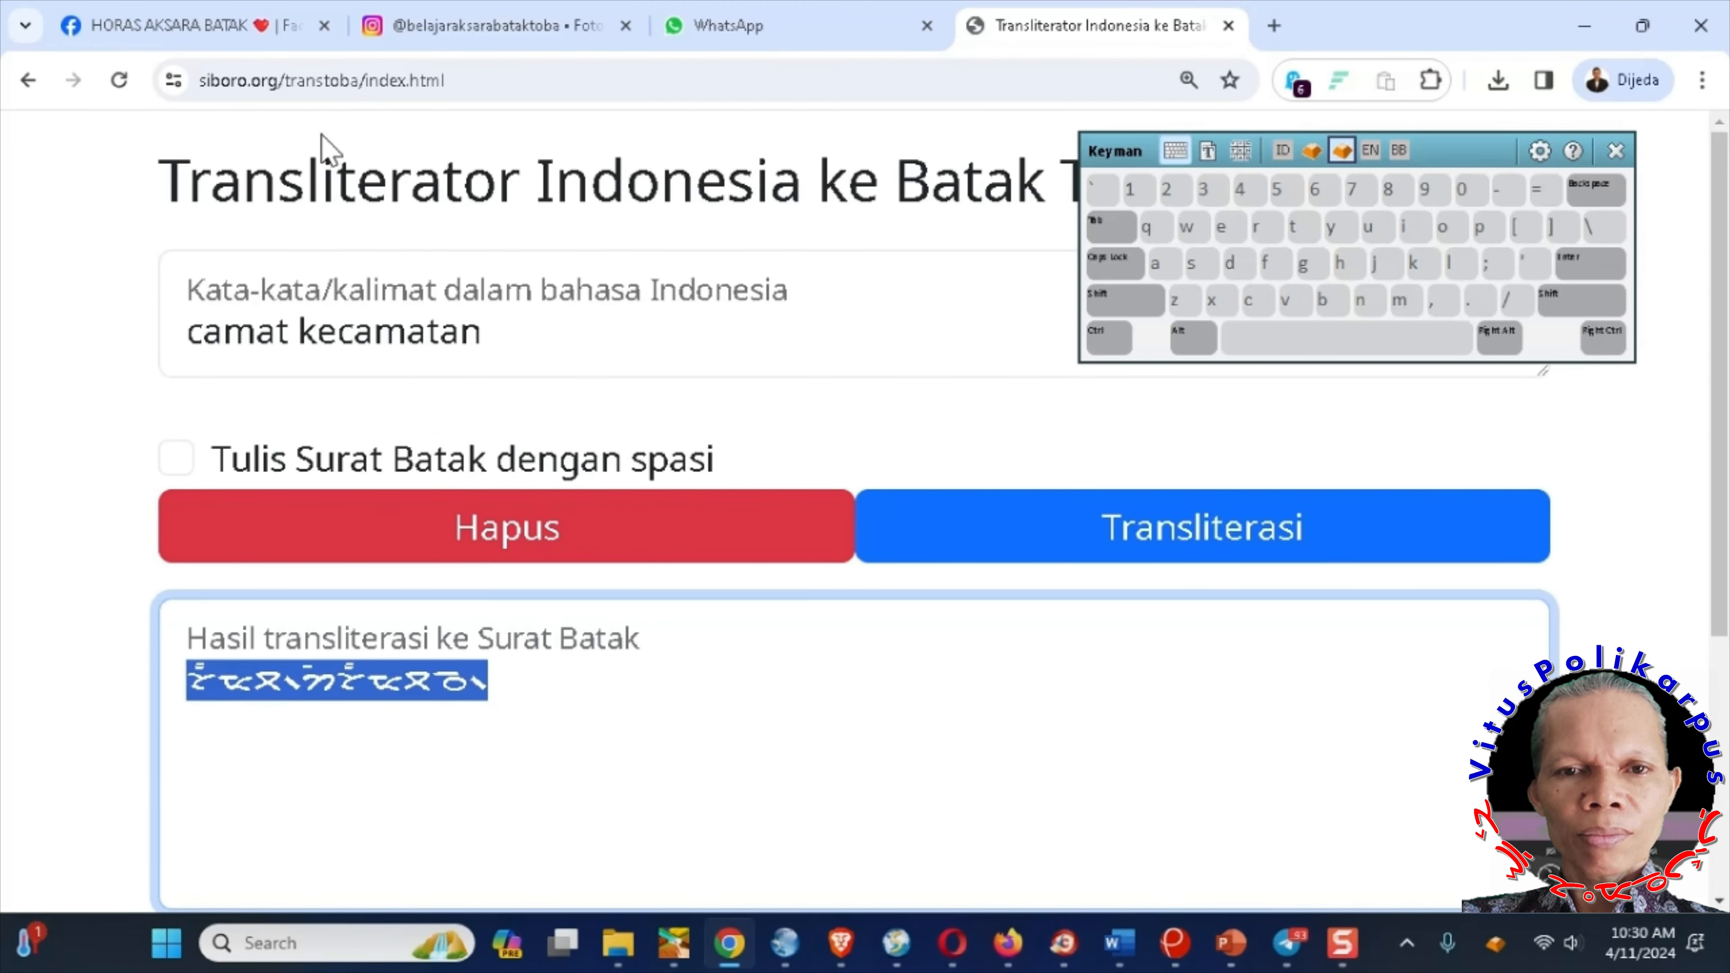
left_click_drag(451, 80, 143, 99)
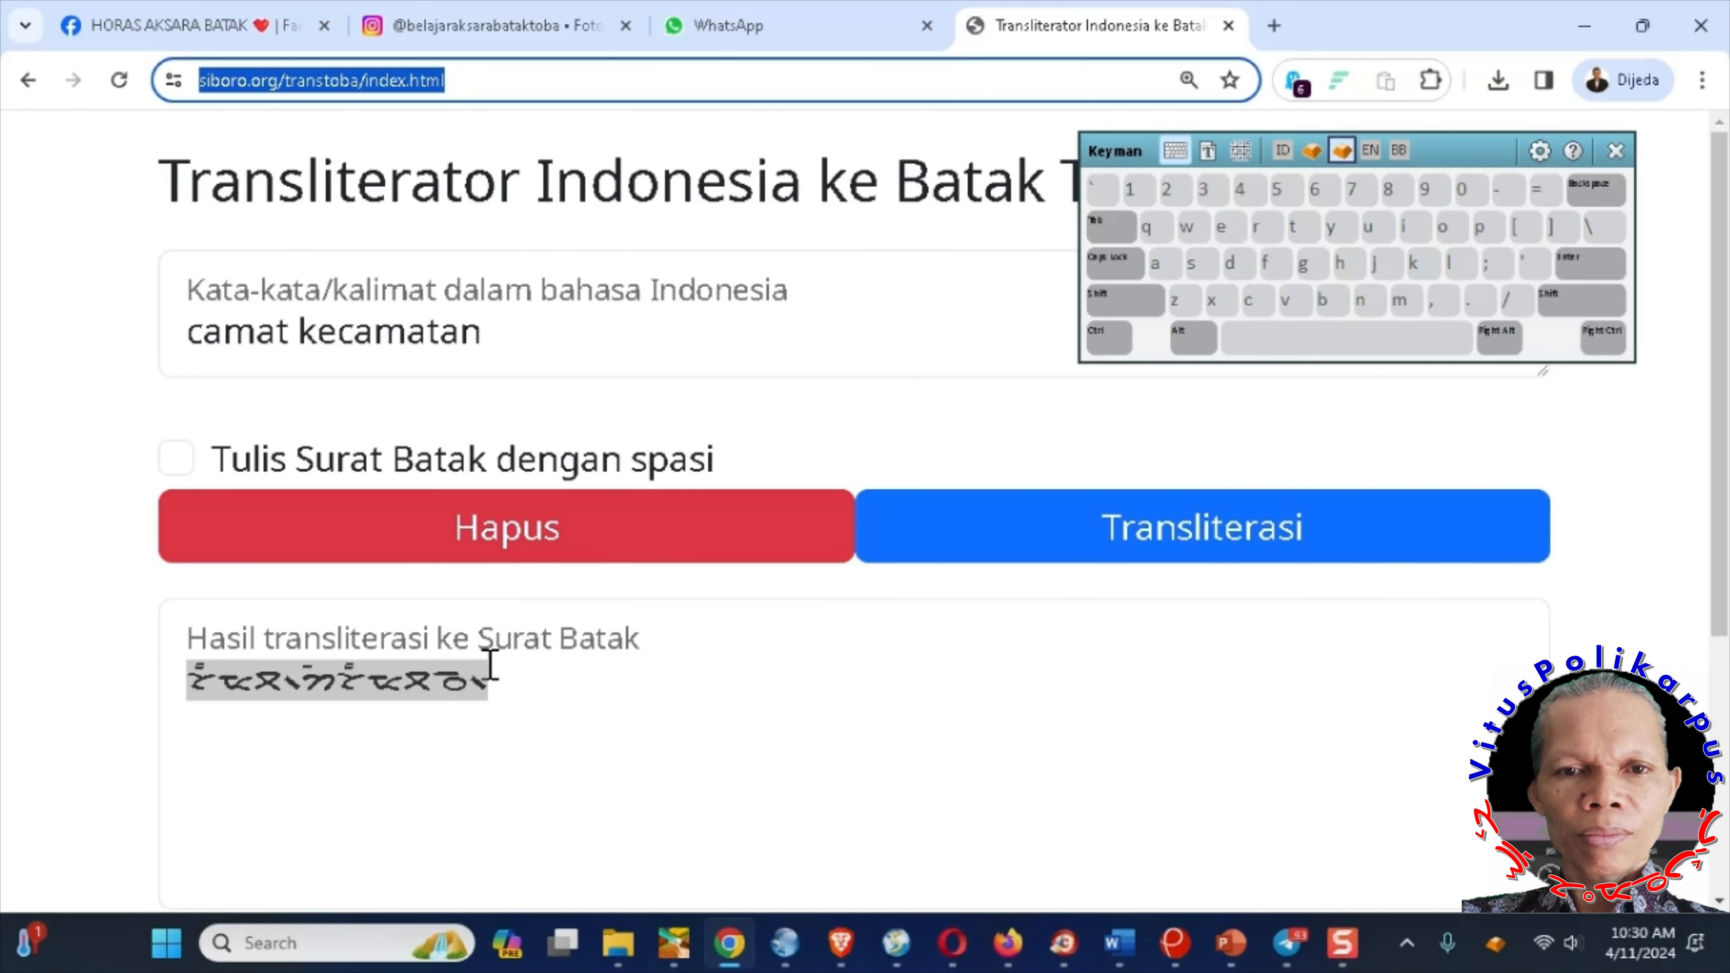
- Set the transliteration result's font to the plain Batak Toba listed directly above Batak Toba Modifikasi
scroll(569, 613, "down", 5)
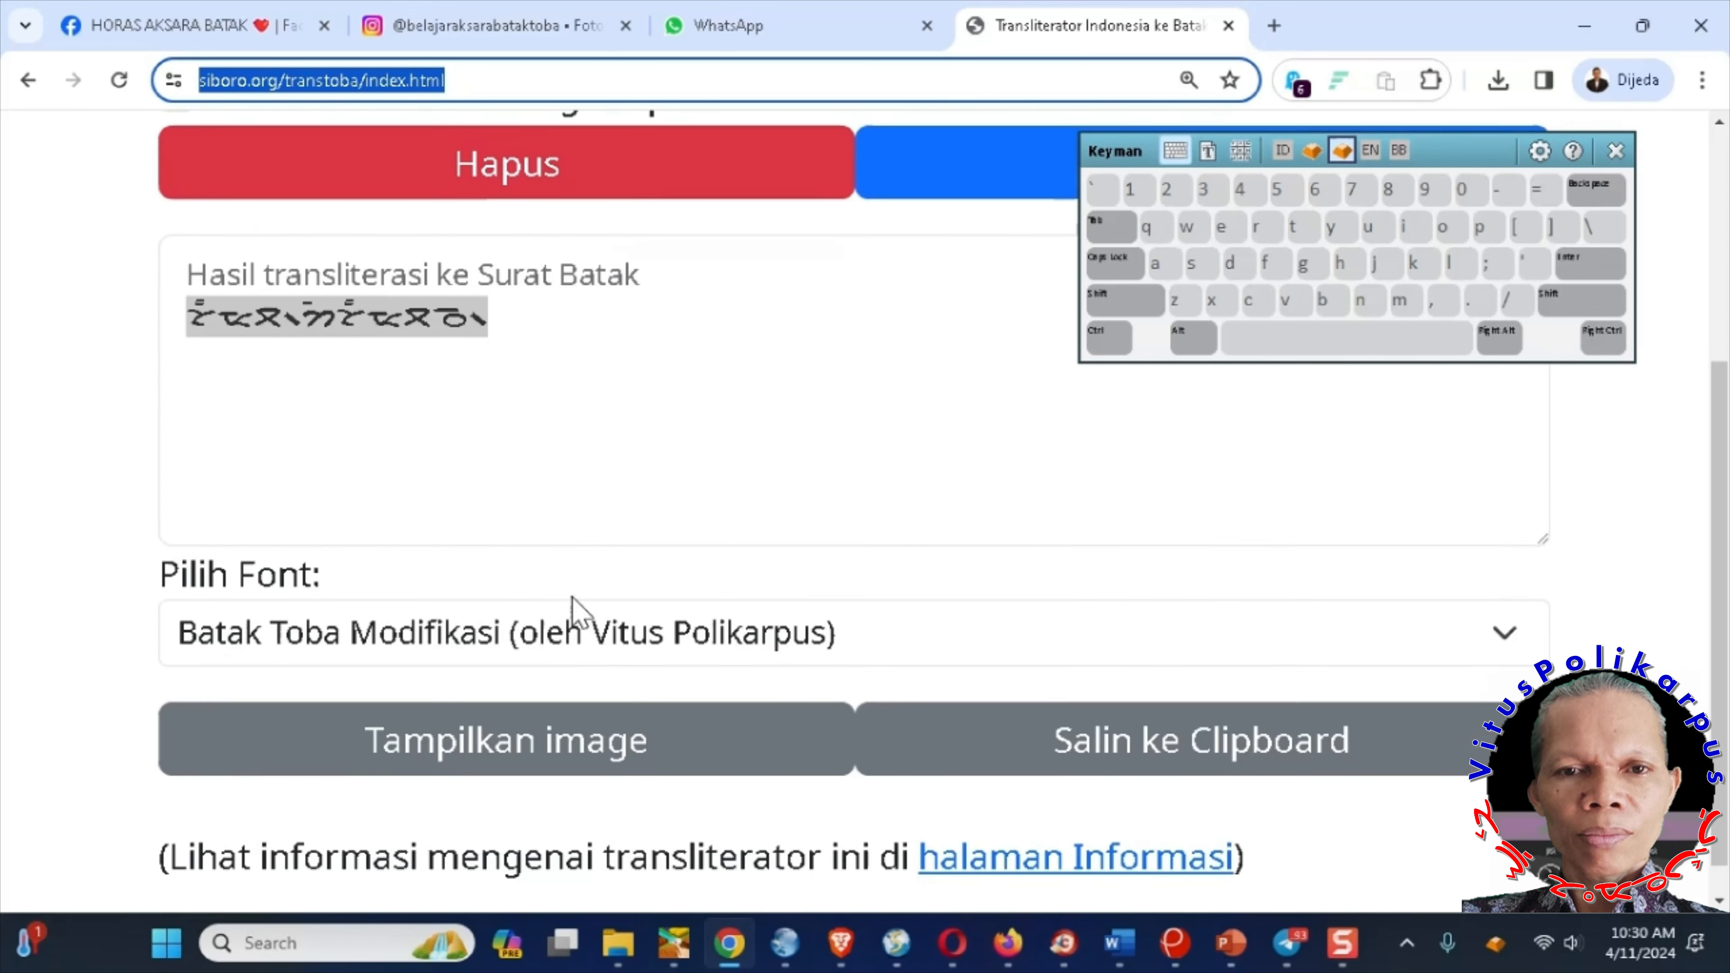
left_click(567, 606)
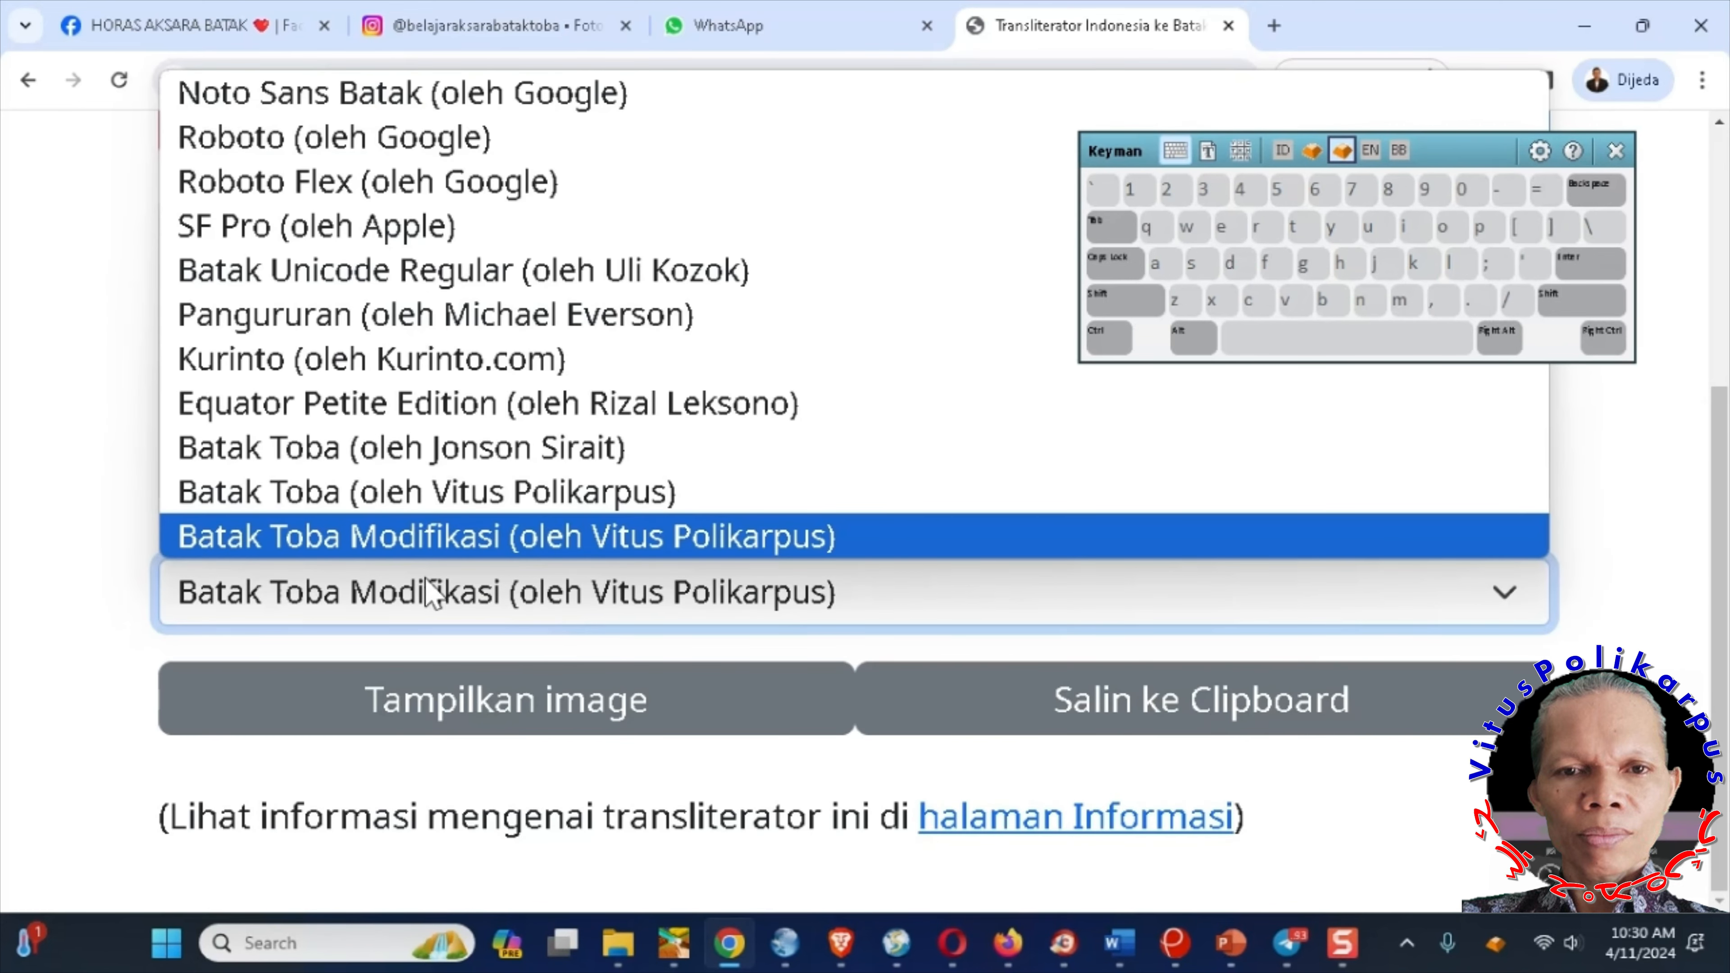
left_click(340, 490)
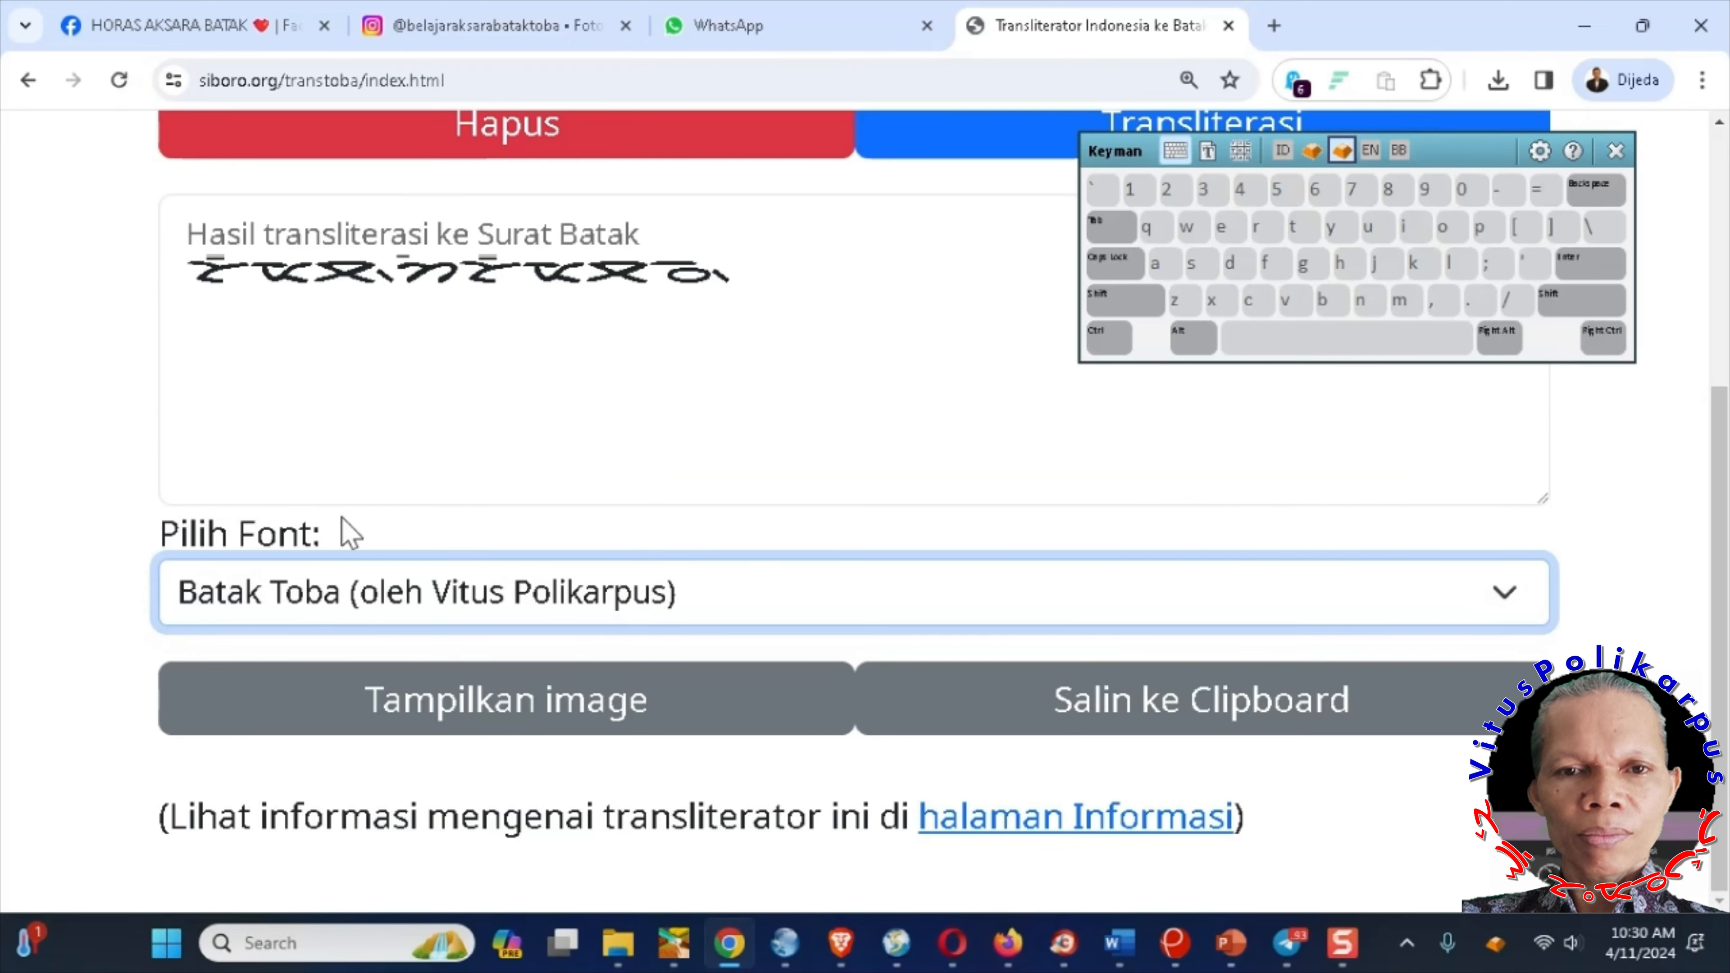
- Look over the Batak fonts offered for the result, close the list without picking one, and return to the page heading
left_click(371, 610)
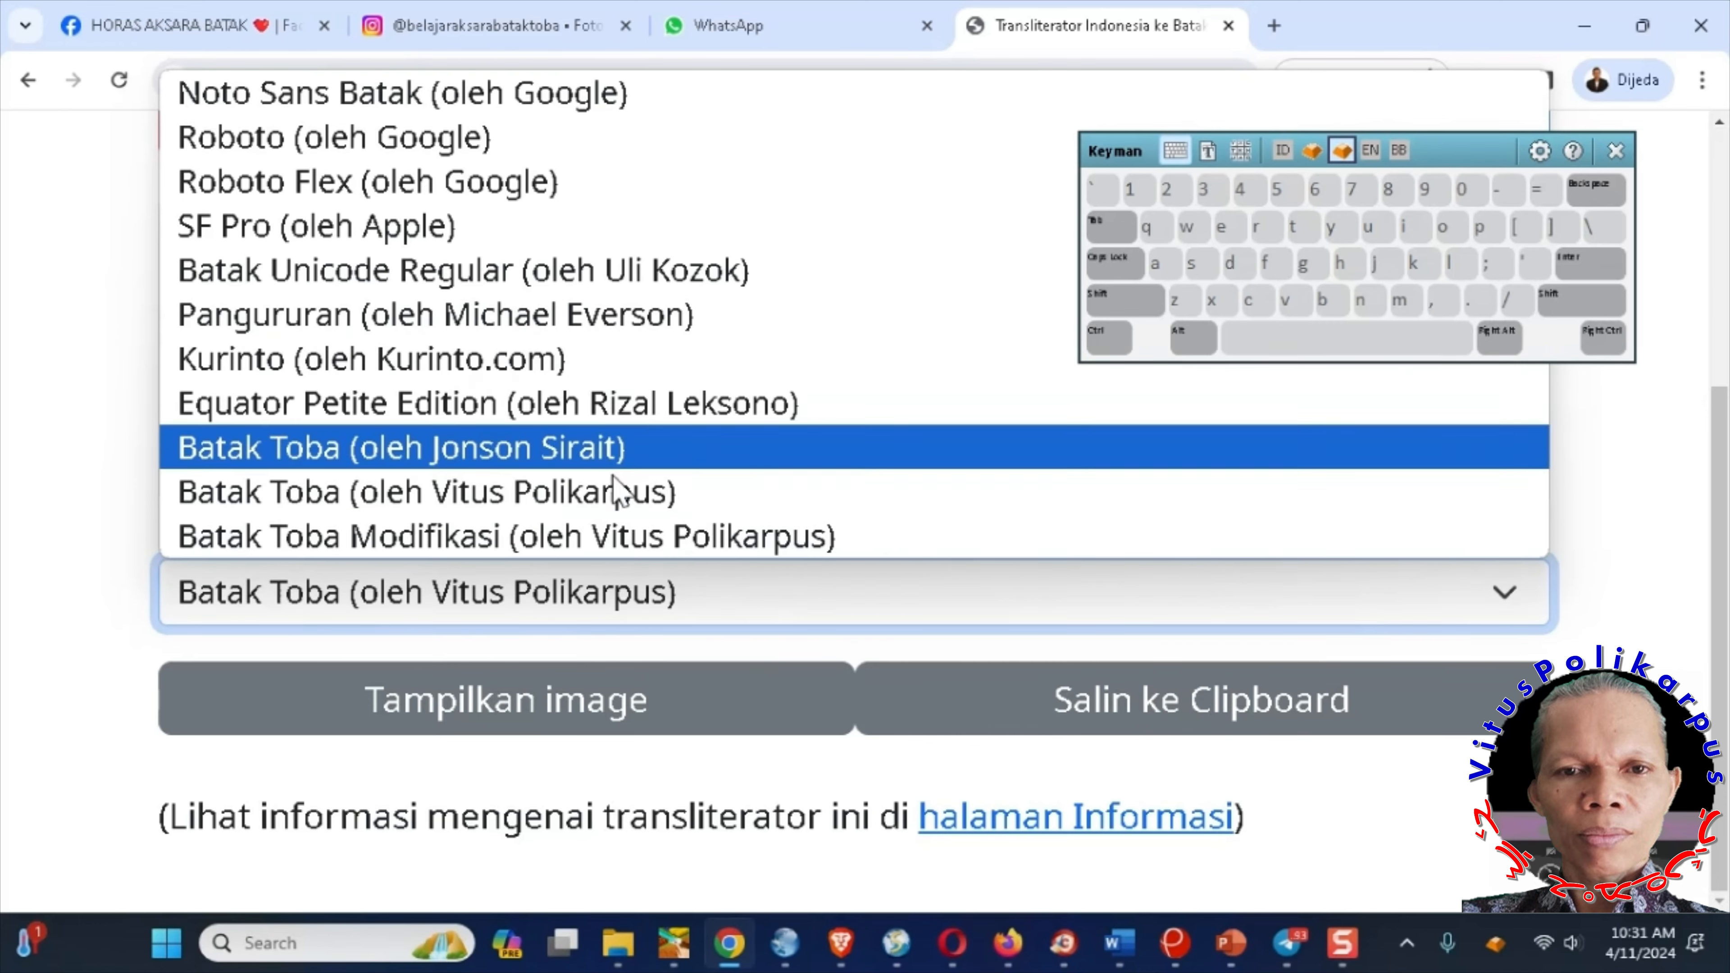
left_click(153, 479)
scroll(153, 479, "up", 1)
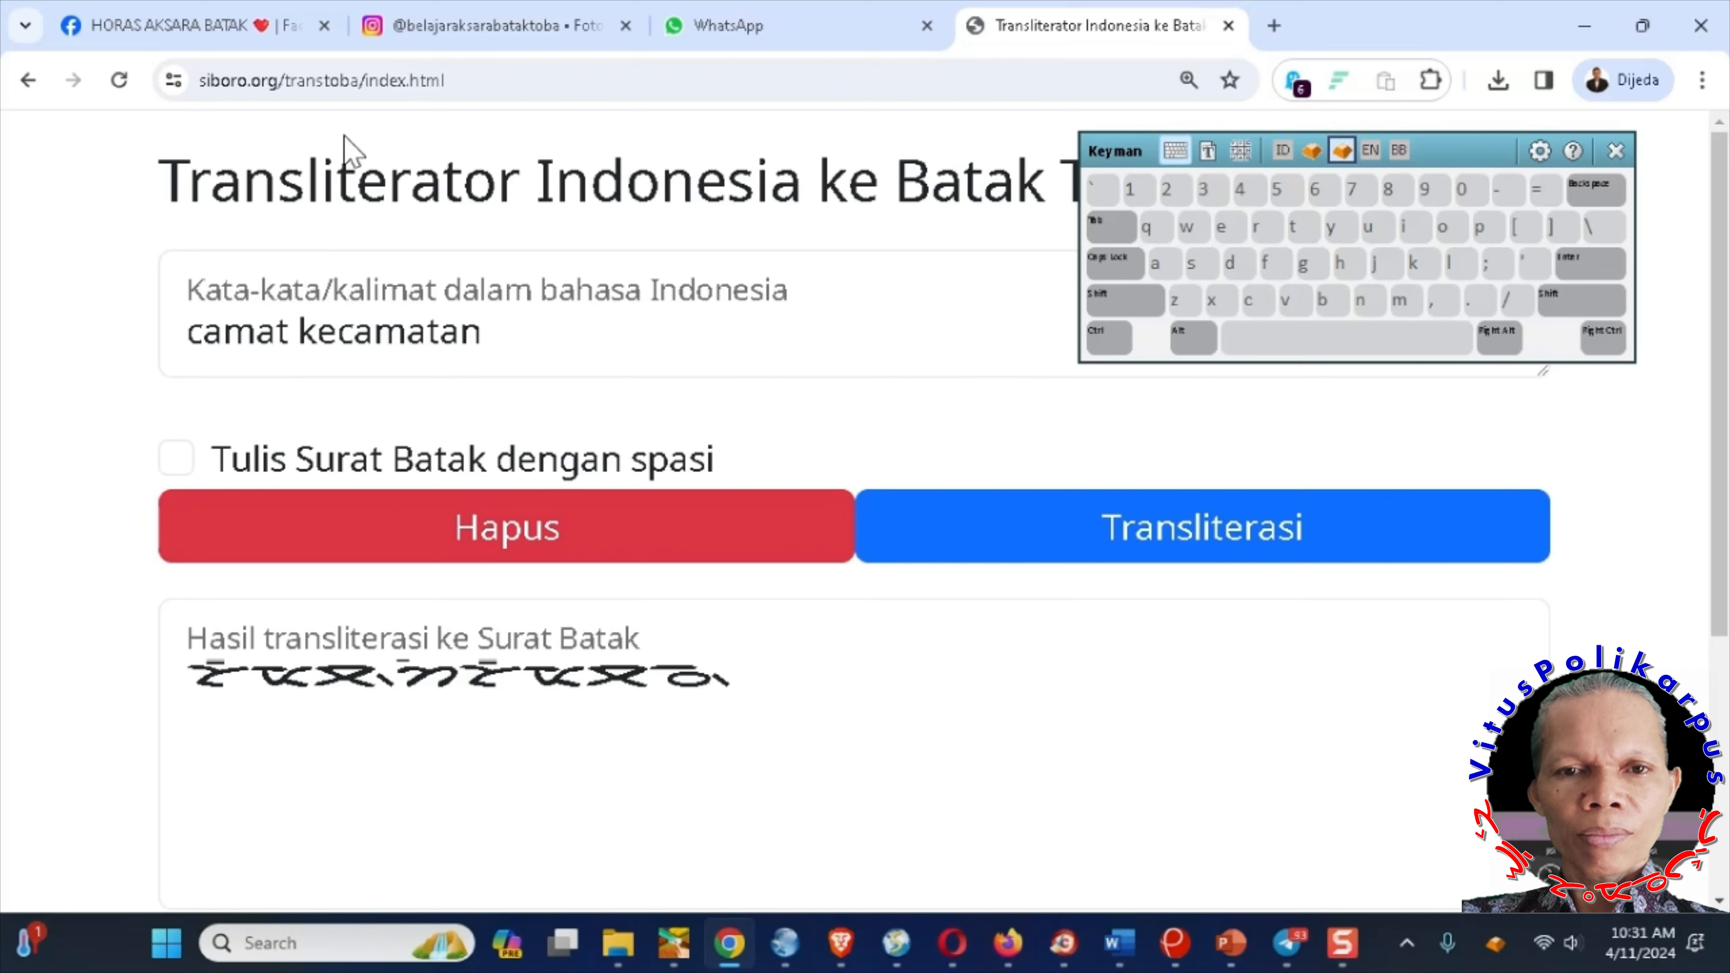